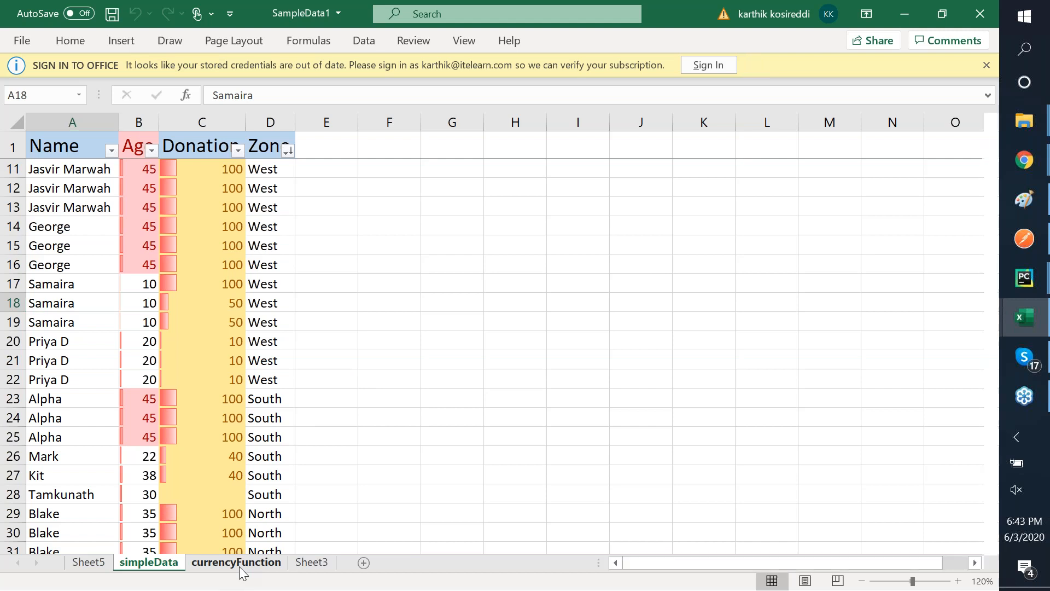
- Look over the currencyFunction and simpleData sheets of the sample workbook, scrolling through the data
left_click(239, 566)
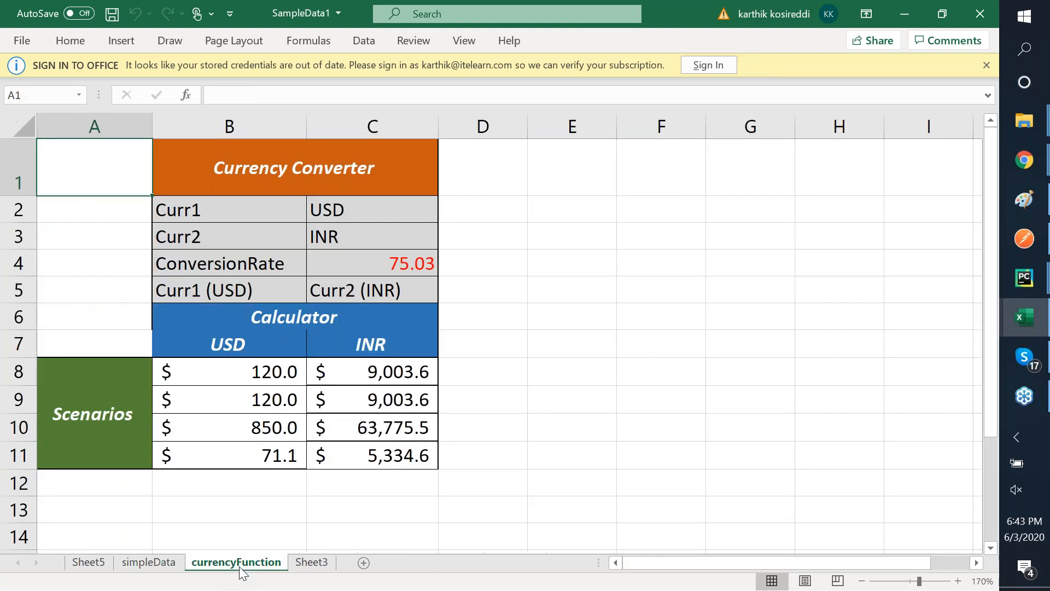
left_click(145, 563)
scroll(210, 349, "up", 3)
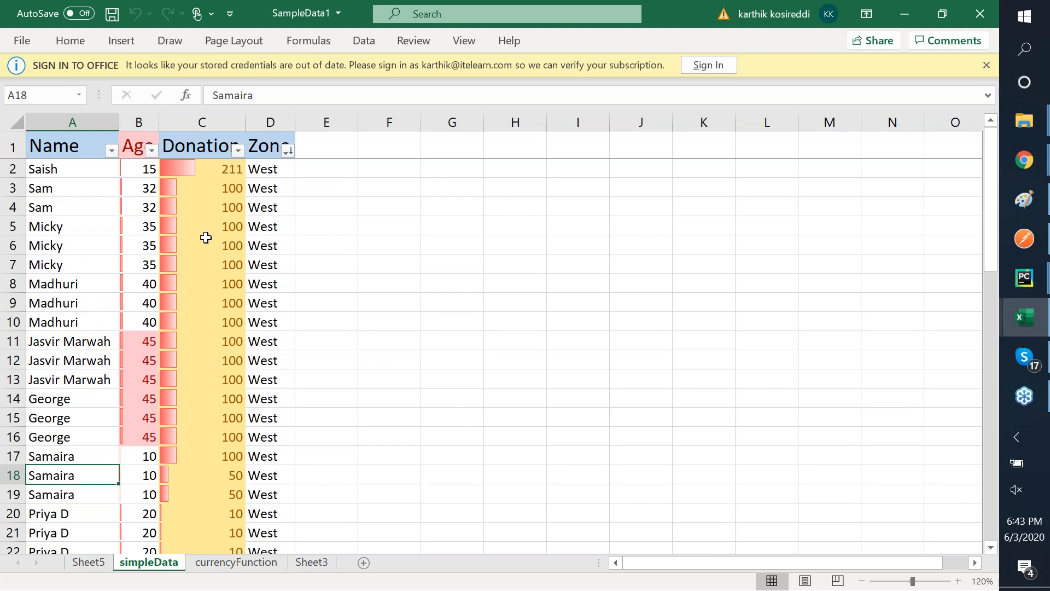
scroll(206, 237, "down", 1)
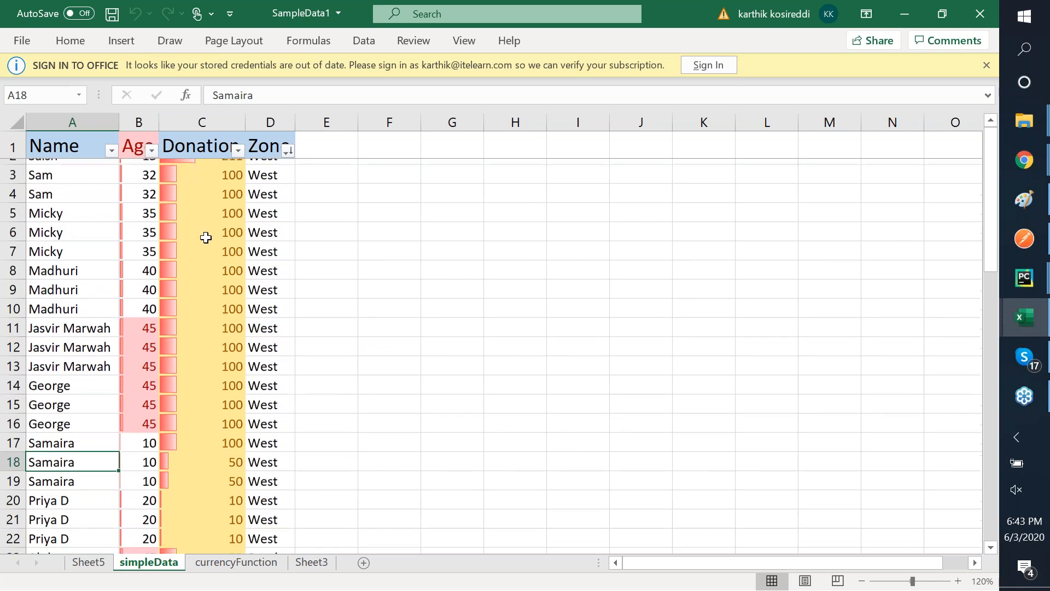
scroll(206, 238, "up", 1)
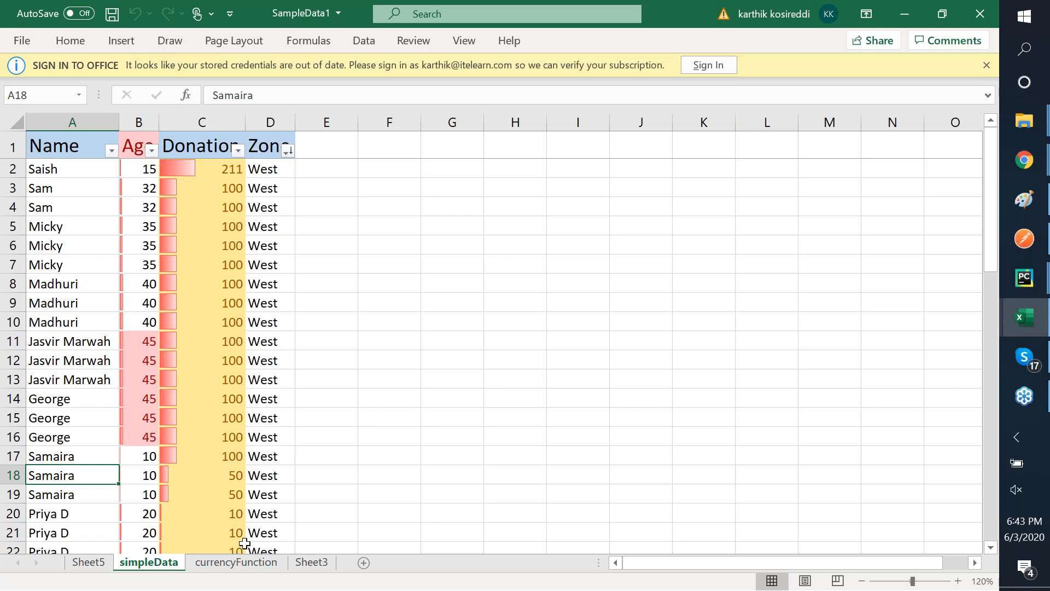
scroll(244, 543, "down", 8)
scroll(244, 543, "down", 6)
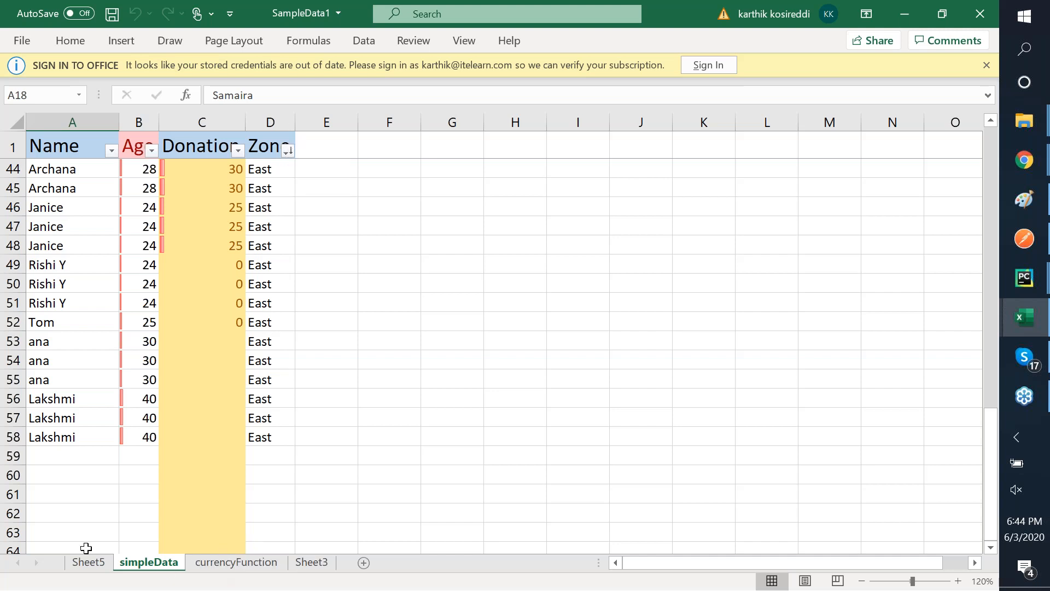
- Check the currencyFunction sheet and Sheet3, then switch to the blank Book2 workbook
left_click(227, 561)
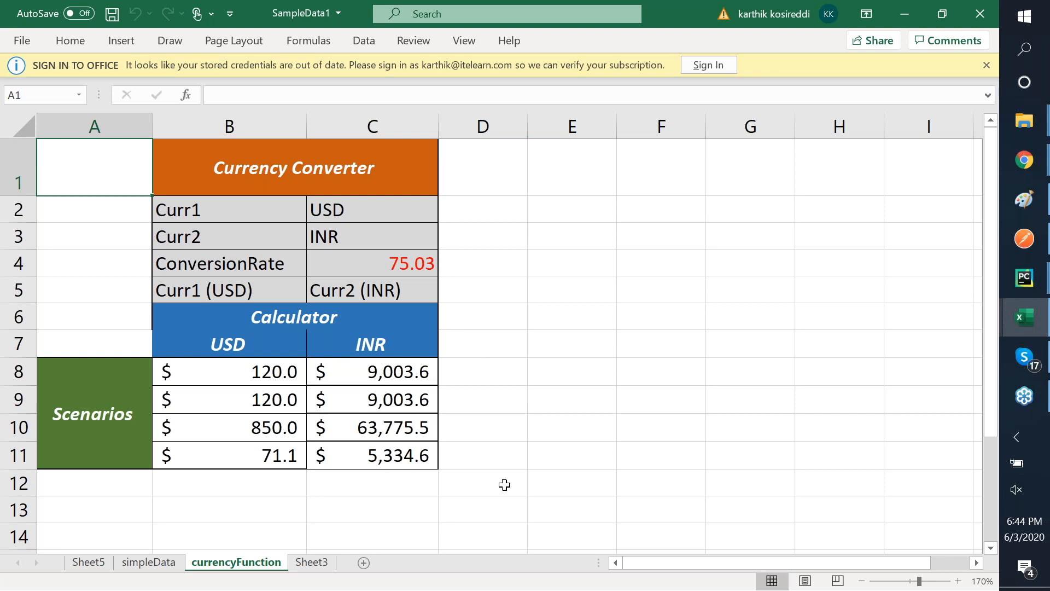
left_click(314, 564)
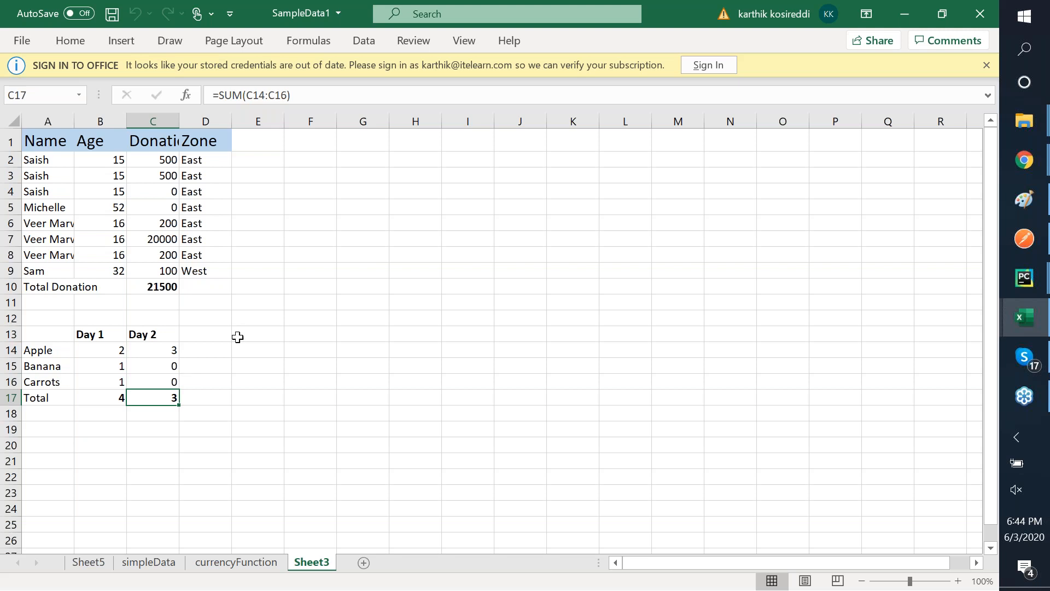
left_click(974, 47)
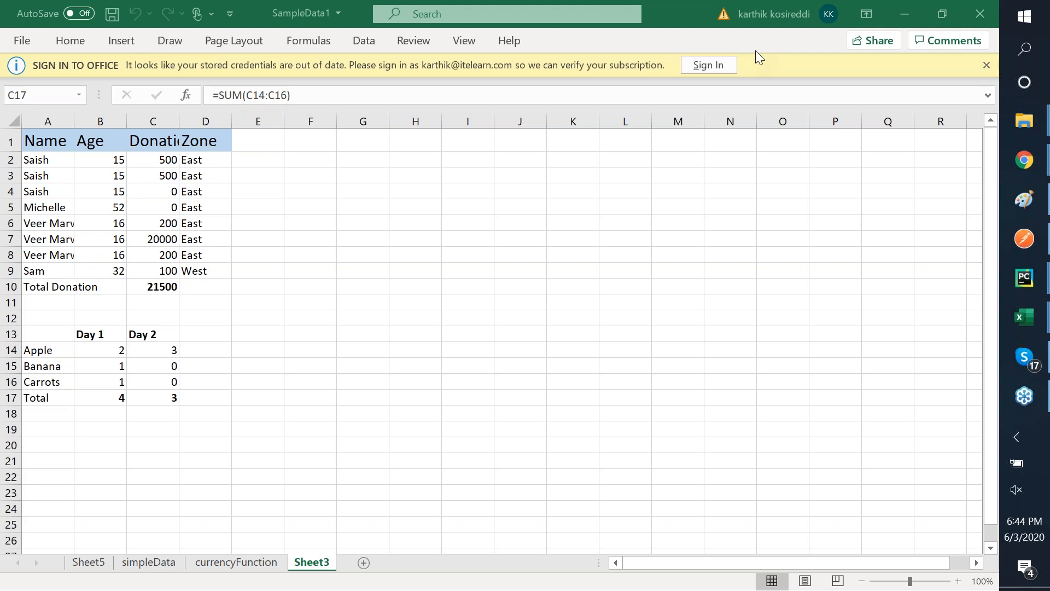
key("alt+Tab")
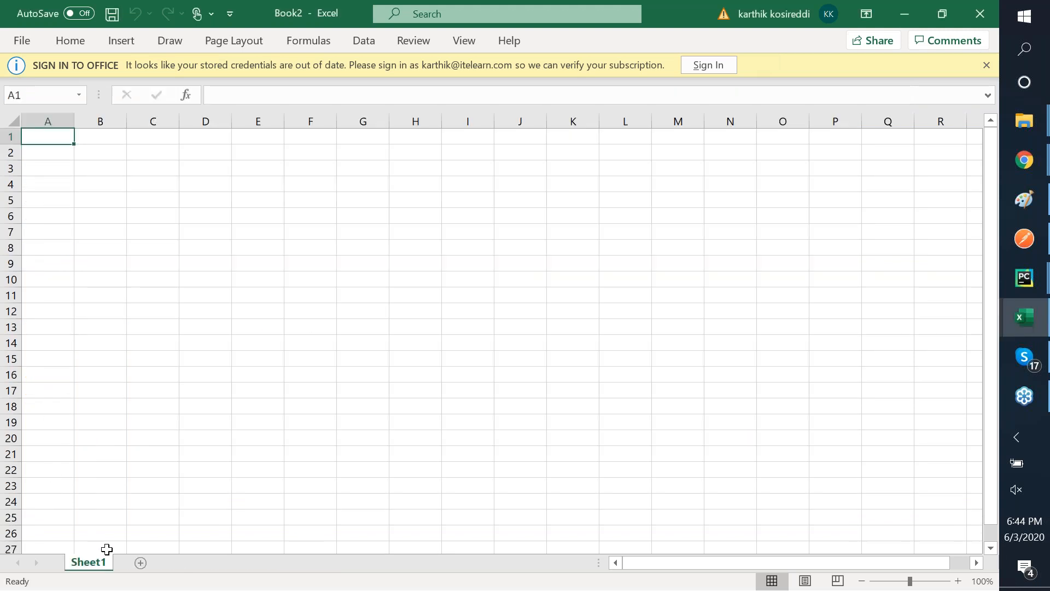
- Rename Book2's Sheet1 tab to 'Project Estimate'
right_click(91, 564)
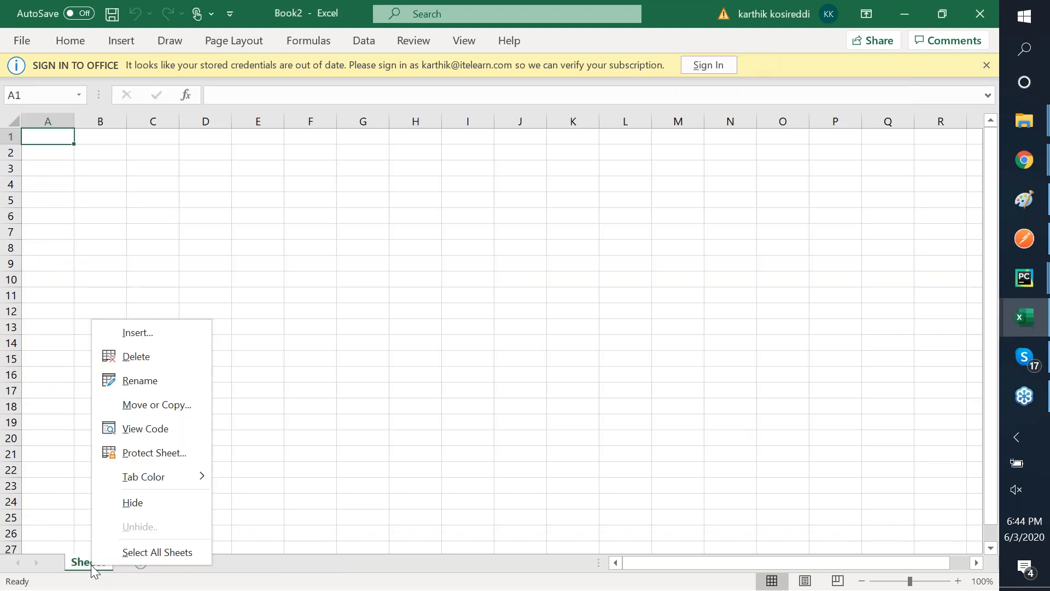
left_click(164, 378)
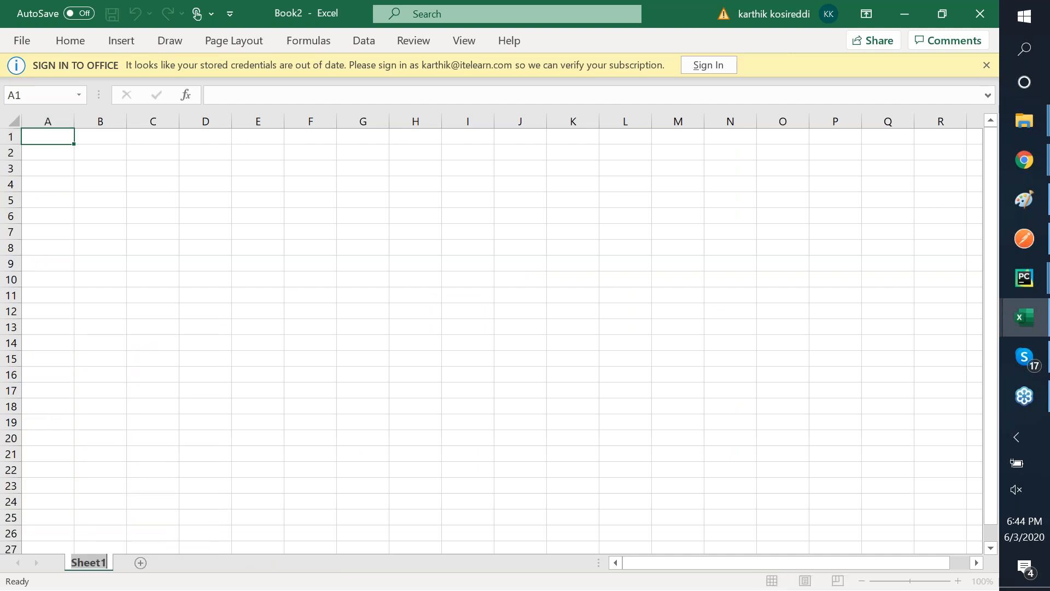
type("Project ")
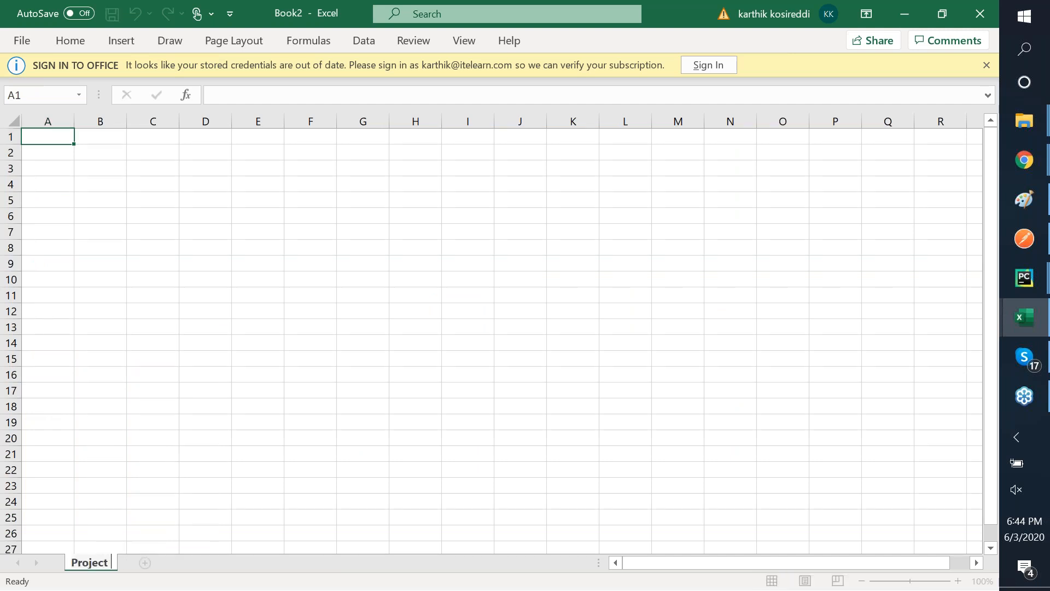
type("Estimate")
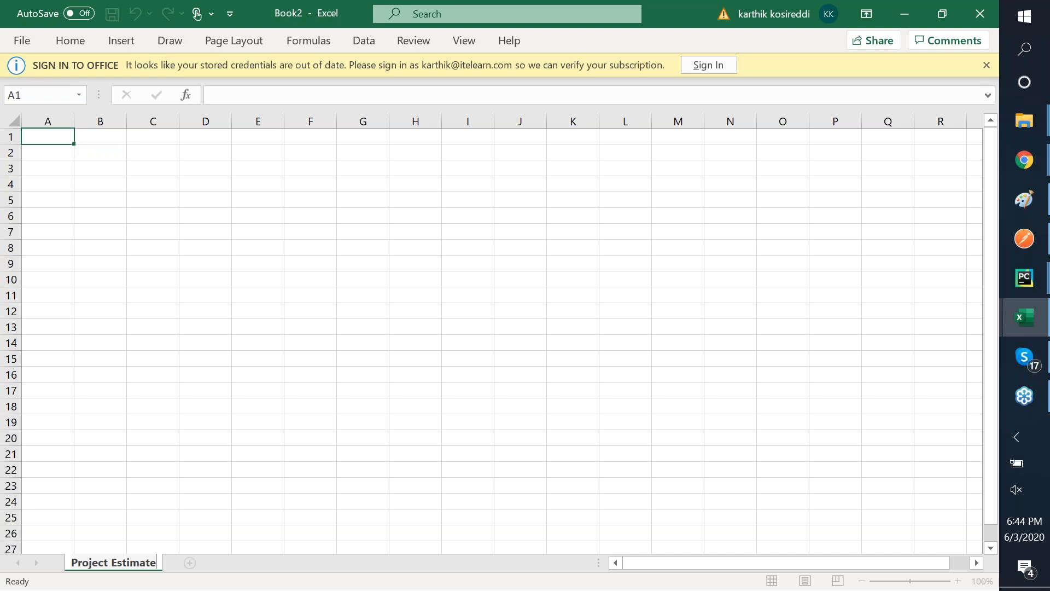
key("Return")
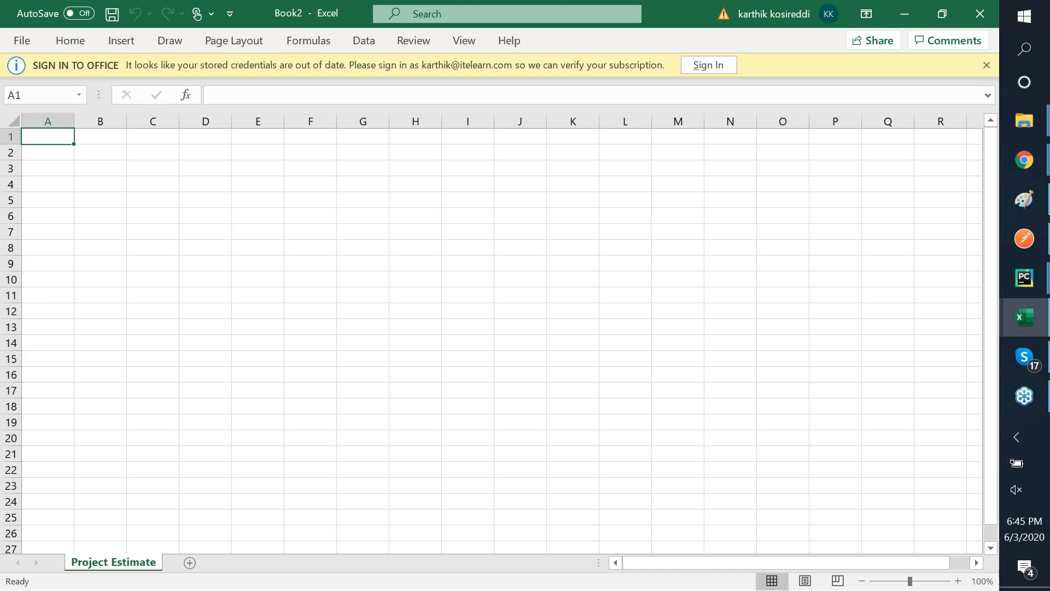
- Enter the title 'Project Plan and Estimate' in A1 and zoom the sheet to 120%
key("Right")
key("Left")
type("Project")
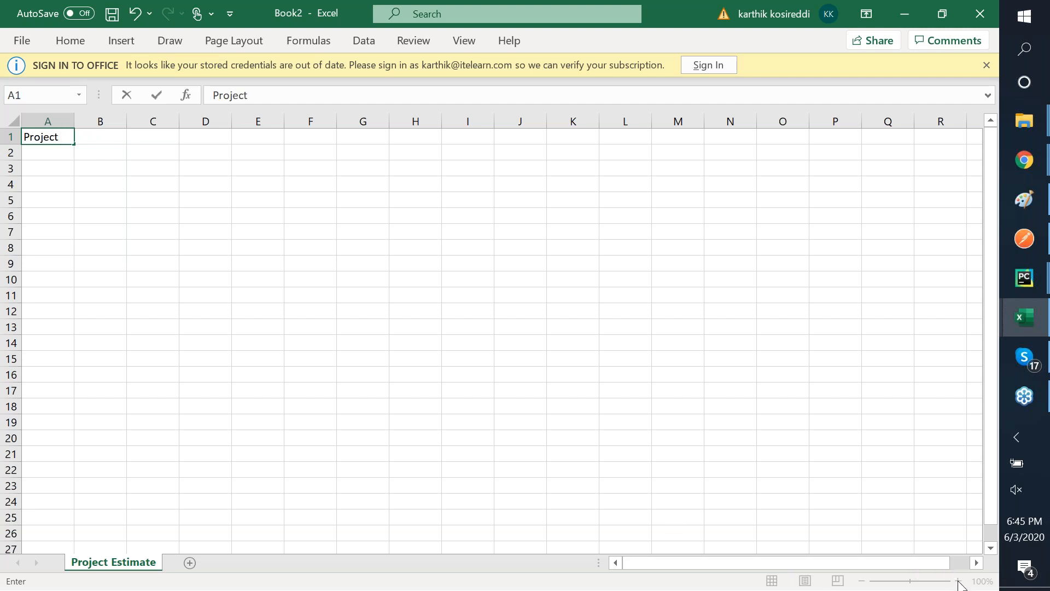
type("Plan")
type(" and Esti")
type("m")
key("BackSpace")
type("imate")
key("Return")
key("Up")
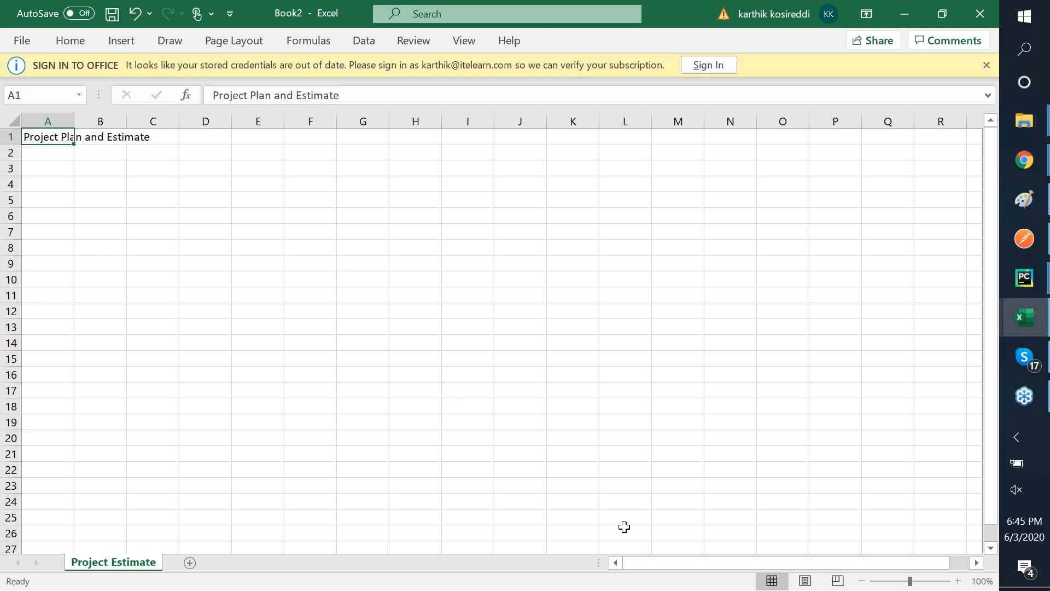
left_click(958, 581)
left_click(959, 580)
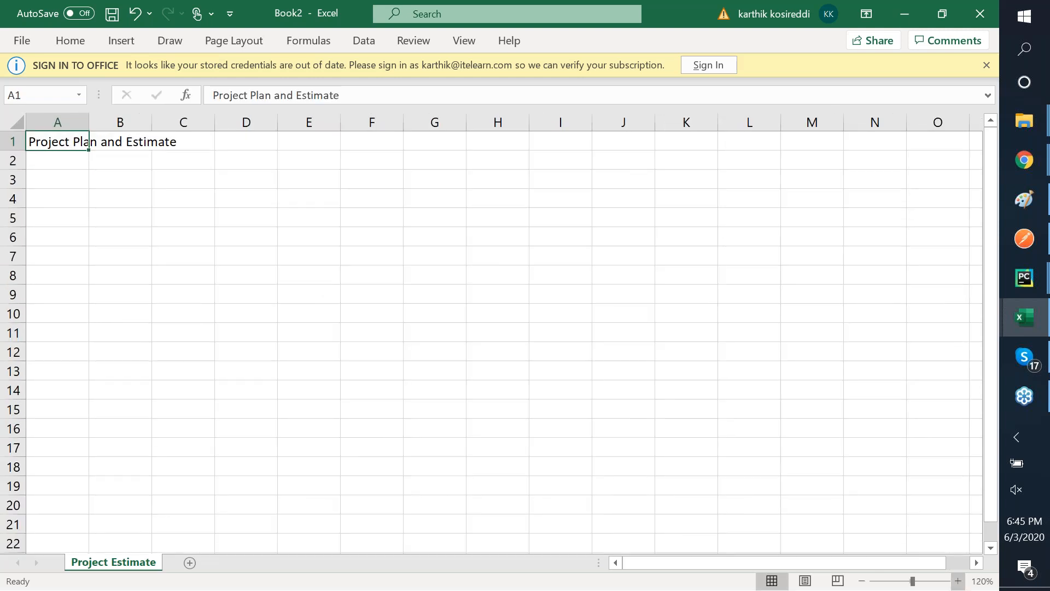
- Enter the headings Start, End, Sub Tasks and Effort Involved in A2:A5
key("Down")
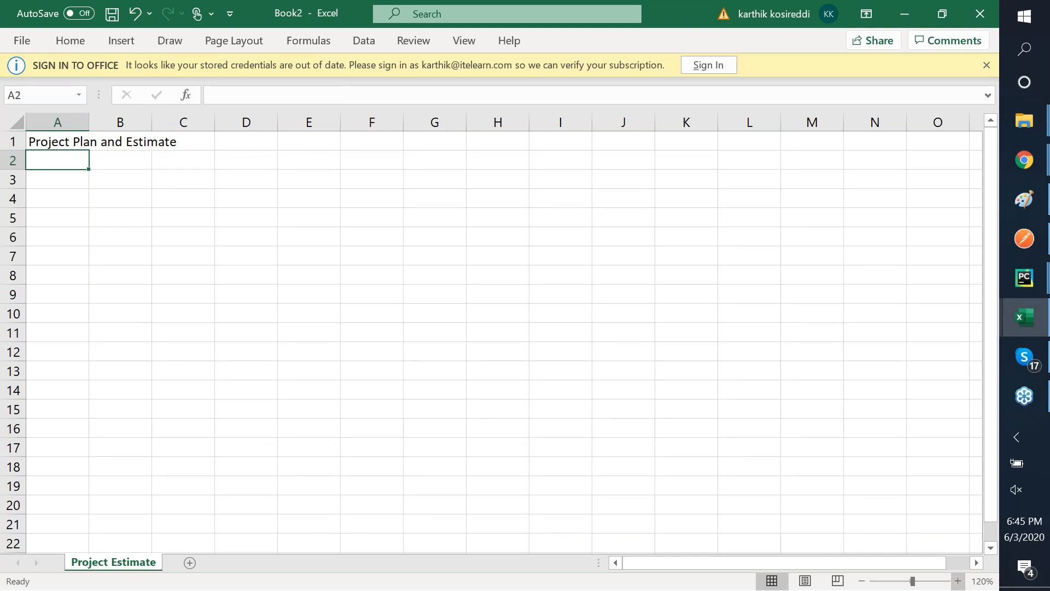
type("Start")
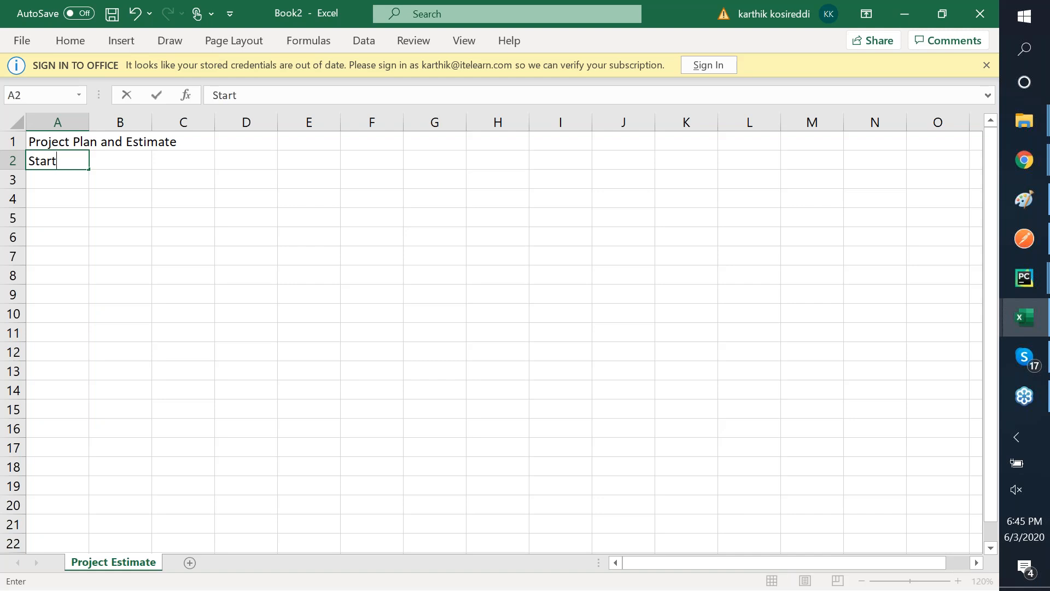
key("Return")
type("End")
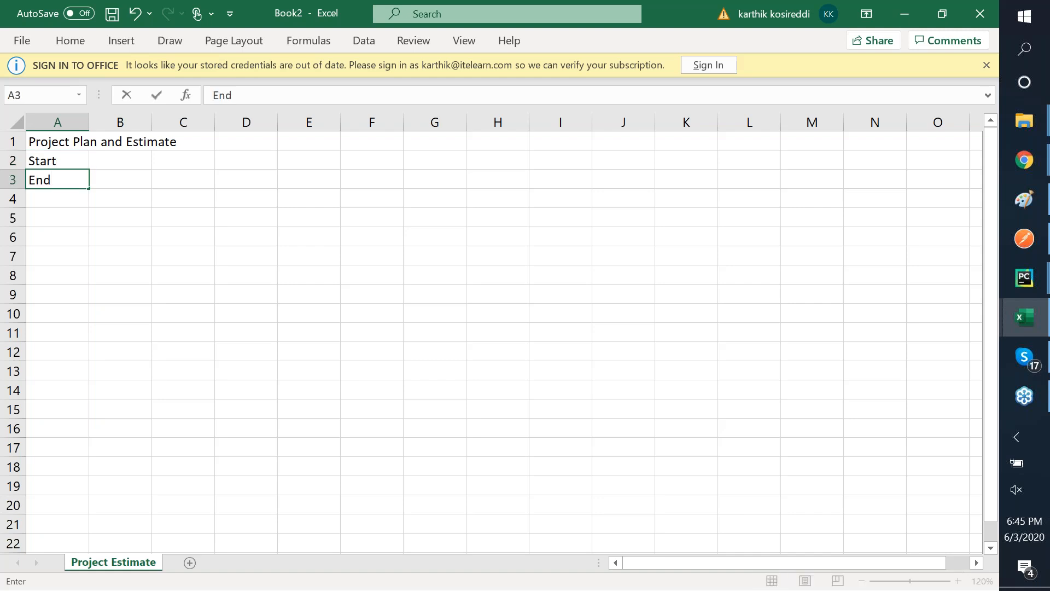
key("Return")
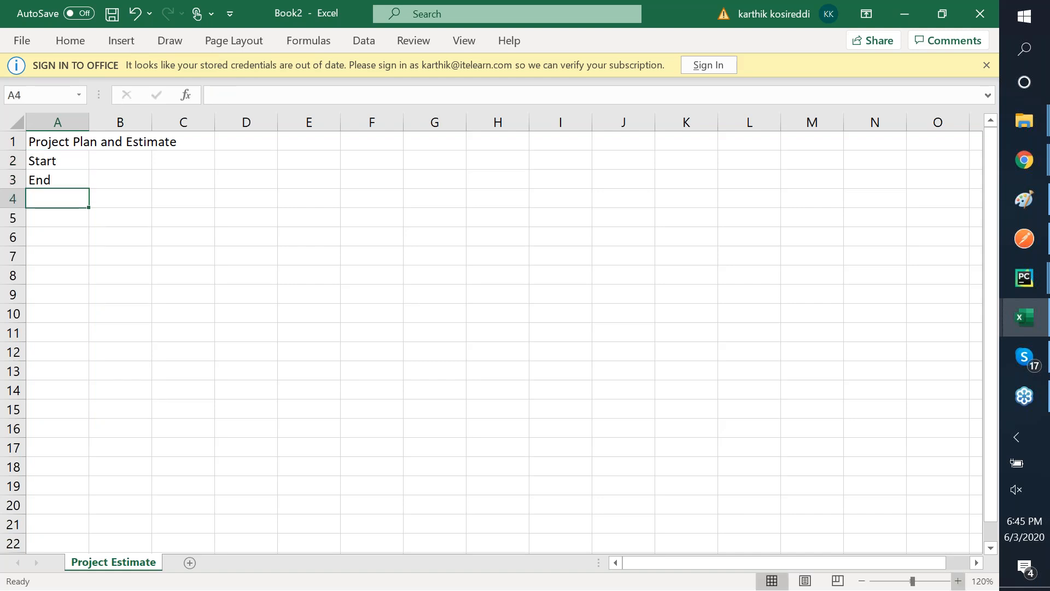
type("Sub T")
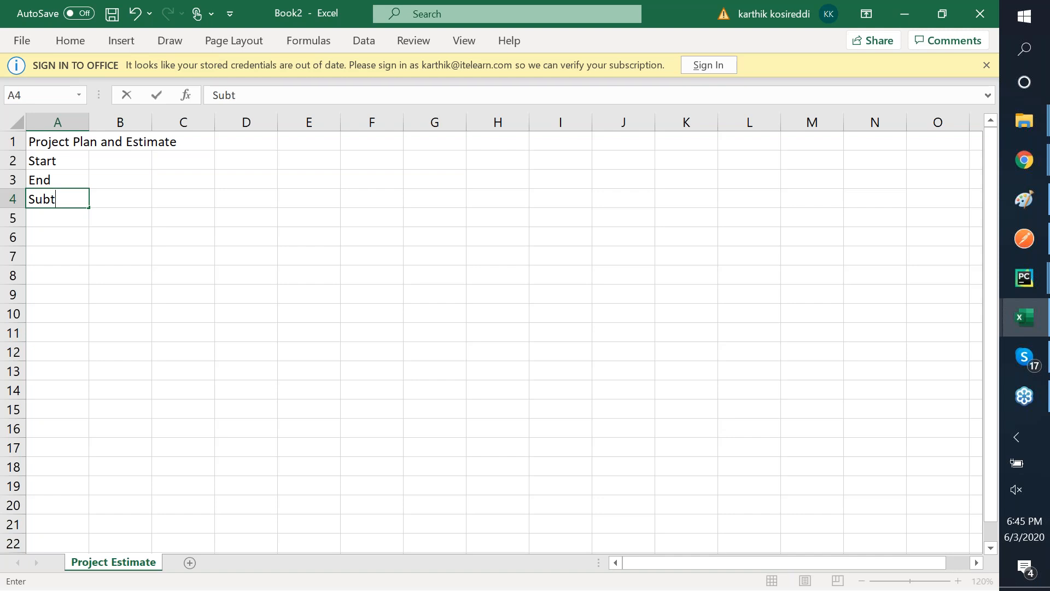
type("asks")
key("Return")
type("Eff")
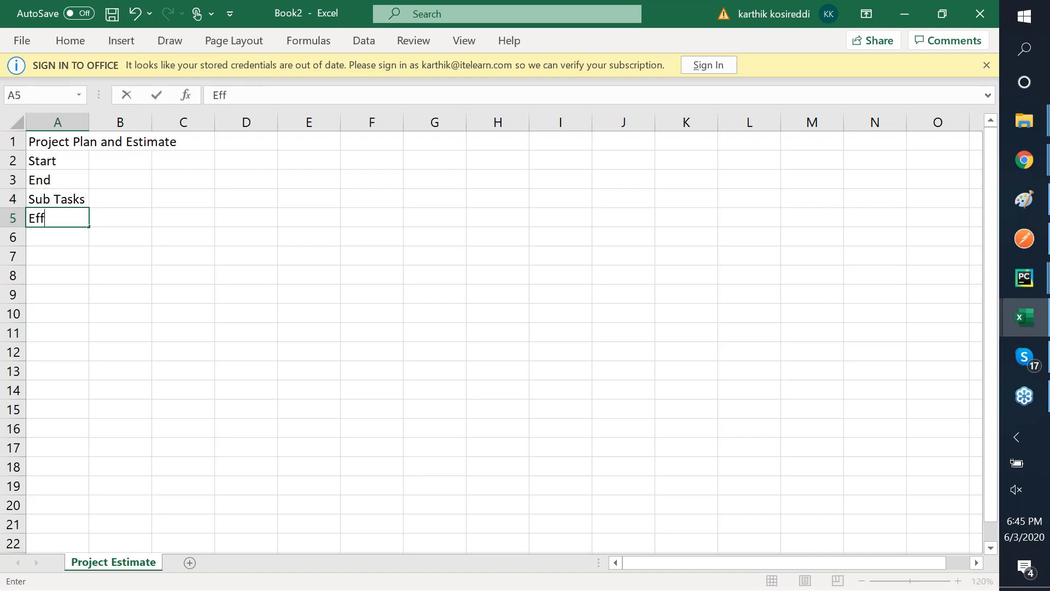
type("ort Involved")
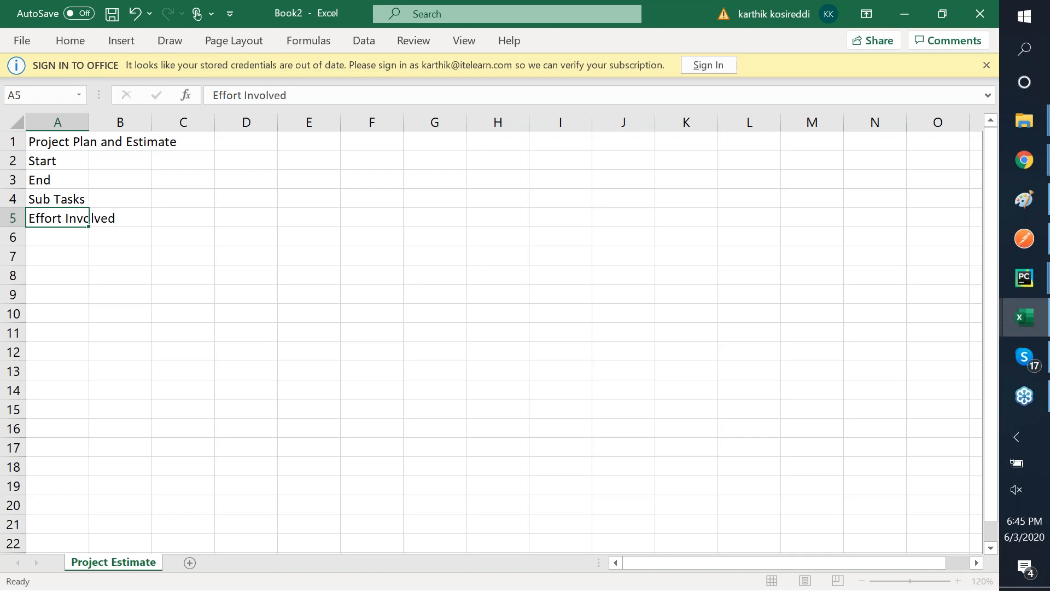
key("Return")
- Enter 'Who has to execute the task' in A6 and add a new blank sheet
type("Who as")
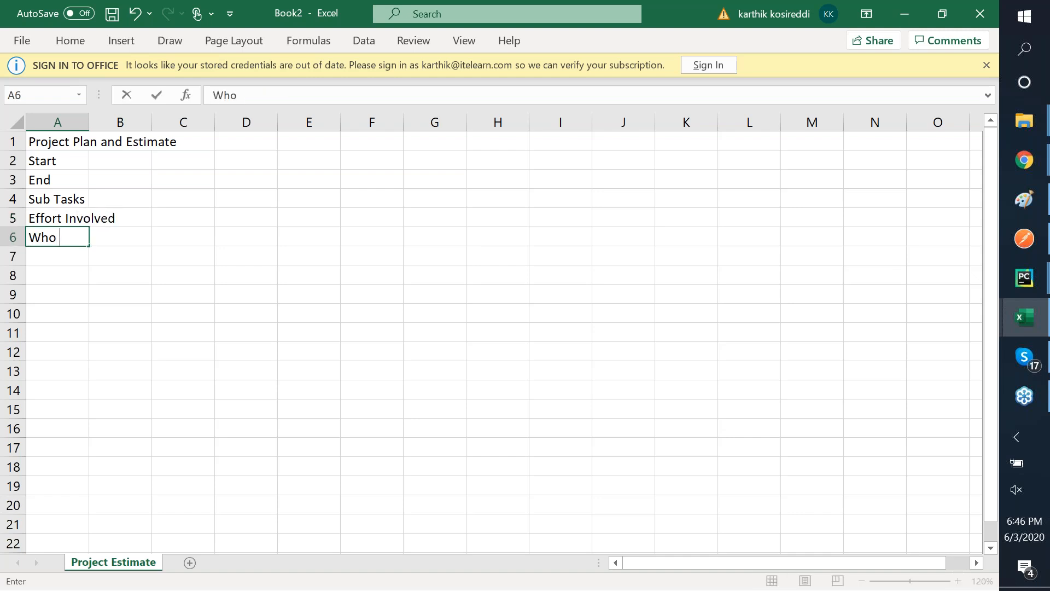
key("BackSpace")
key("BackSpace")
type("has to execu")
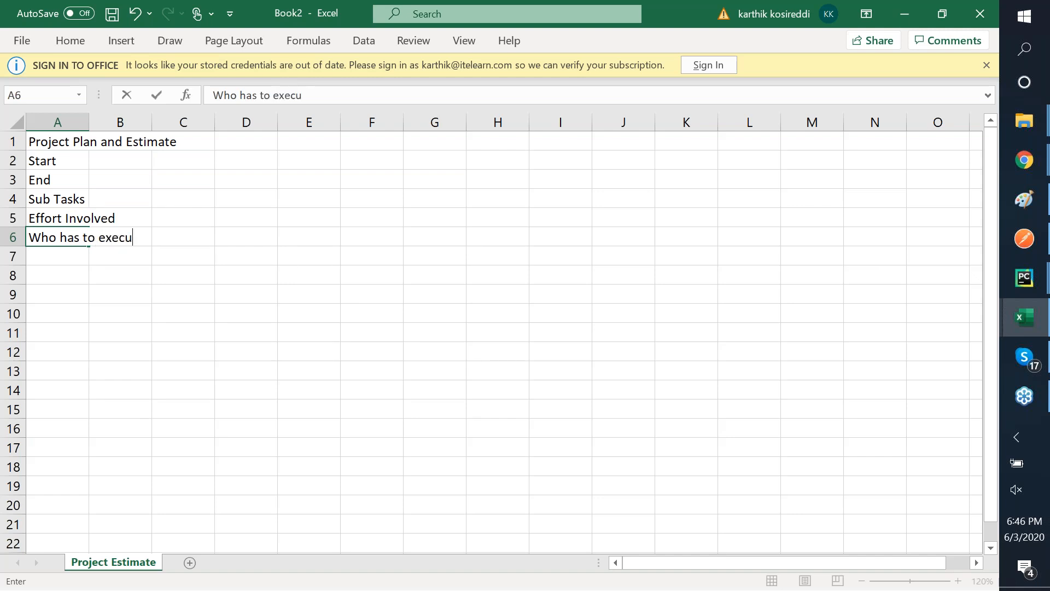
type("te the tasl")
key("BackSpace")
type("k")
key("Return")
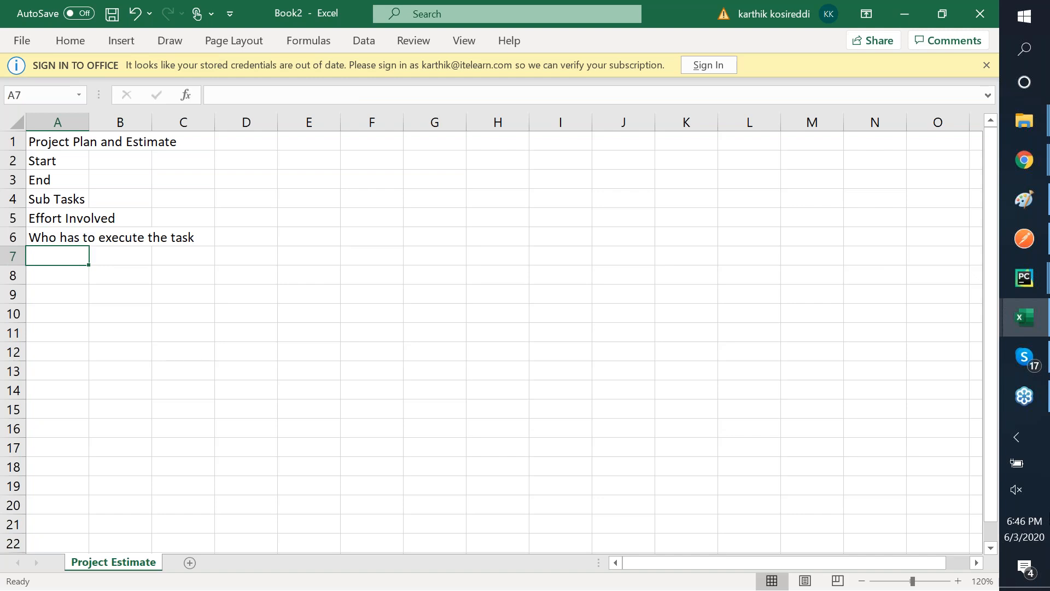
left_click(189, 564)
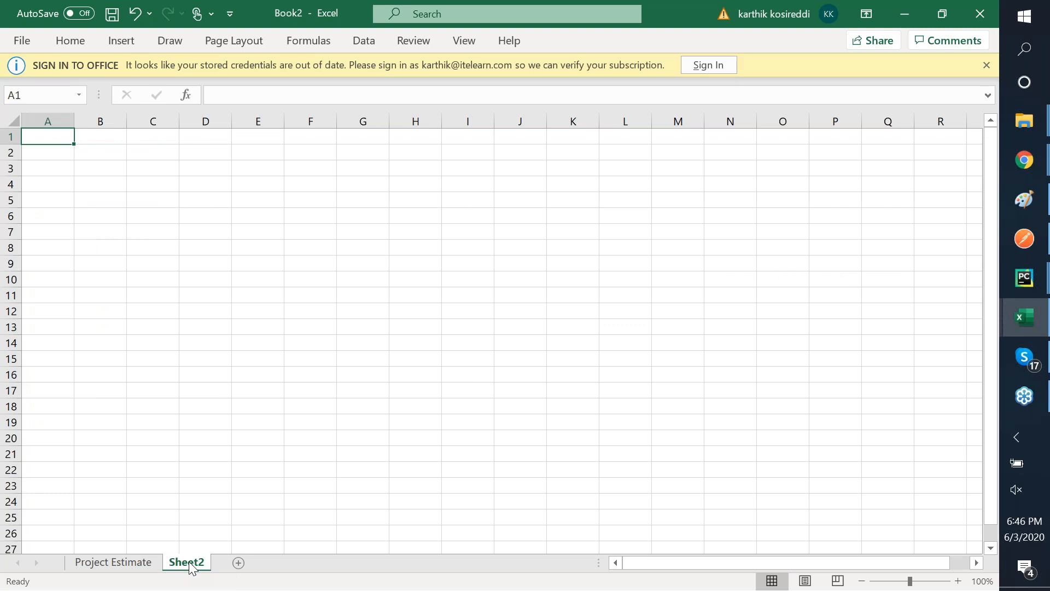
- Enter the header Project in A1 with Alpha below it, and the header Tasks in B1
type("Project")
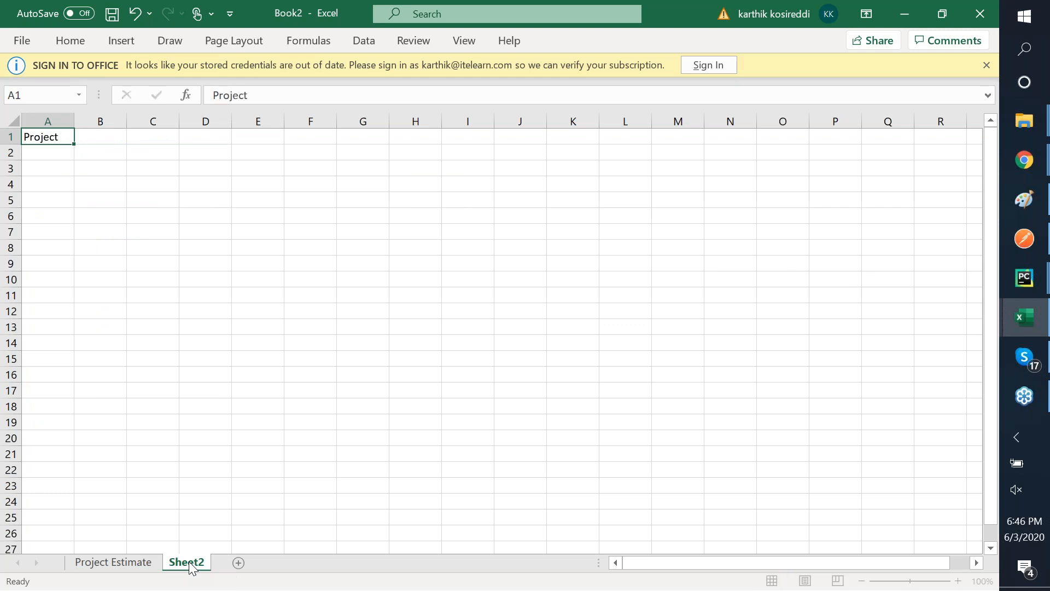
key("Tab")
key("Down")
key("Left")
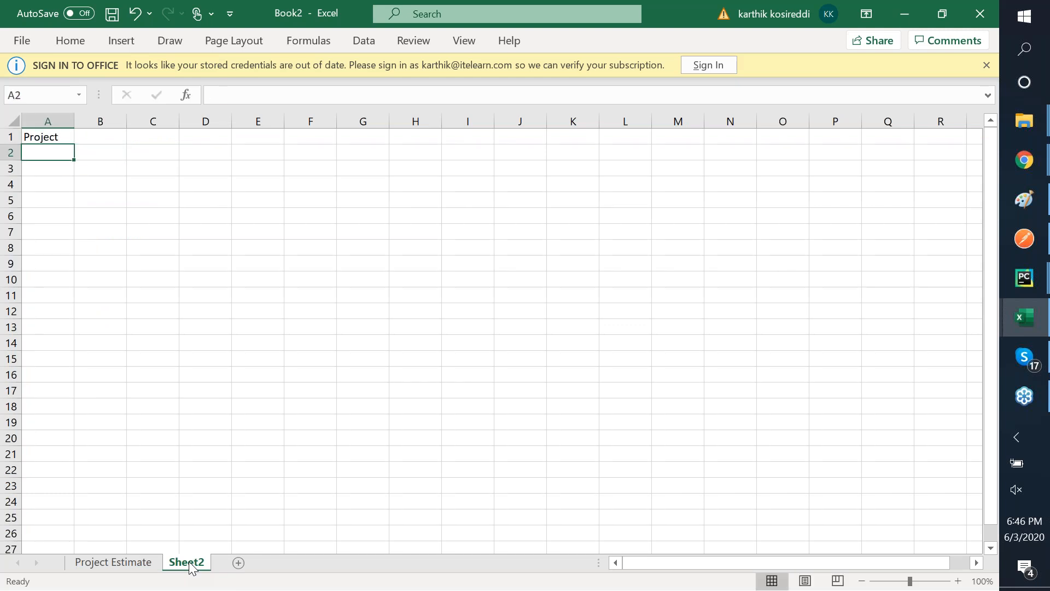
type("Alpha")
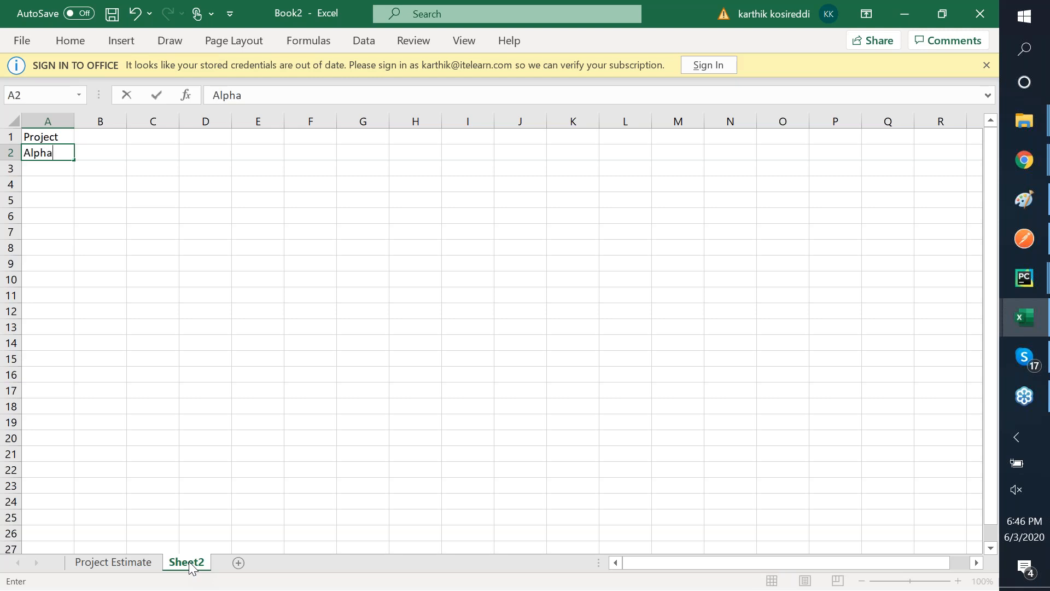
key("Tab")
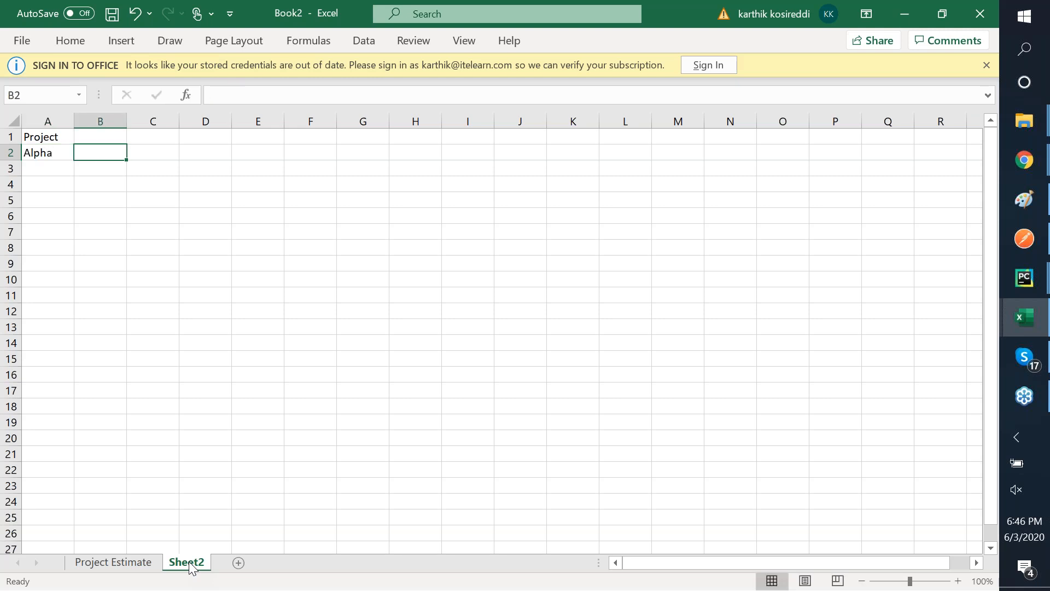
key("Up")
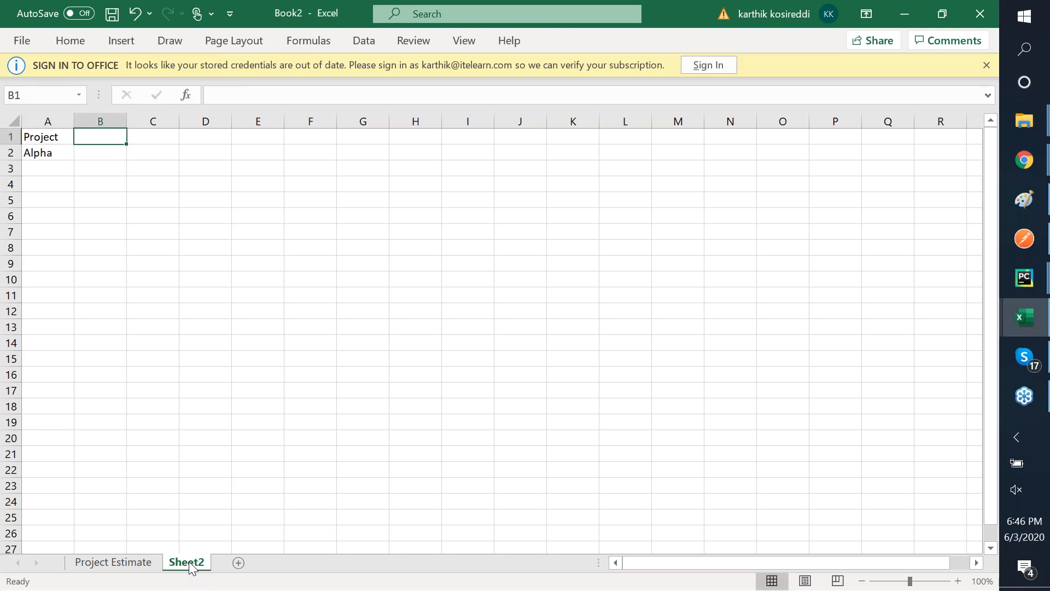
type("Tasks")
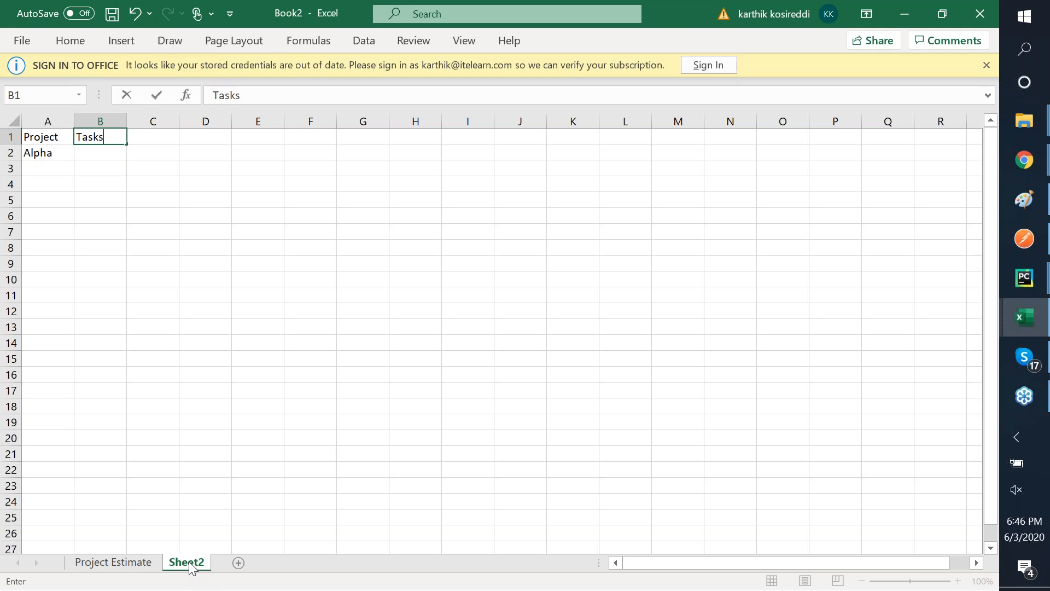
key("Tab")
key("Down")
key("Left")
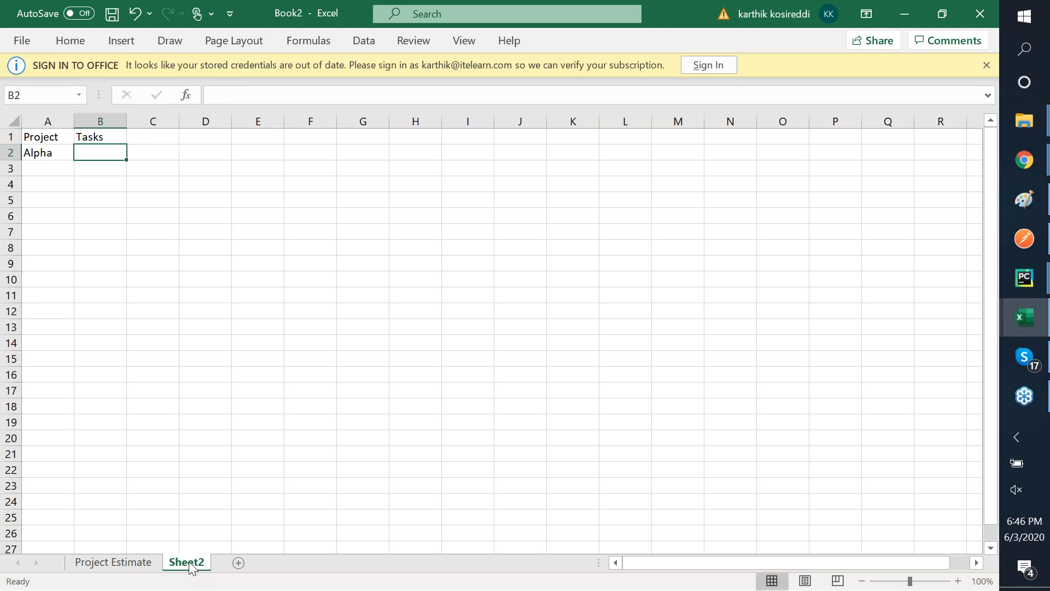
- Fill task numbers 1, 2, 3 and 4 into B2:B5
type("a")
key("BackSpace")
type("1")
key("Return")
type("2")
key("Return")
type("3")
key("Return")
type("4")
key("Tab")
key("Left")
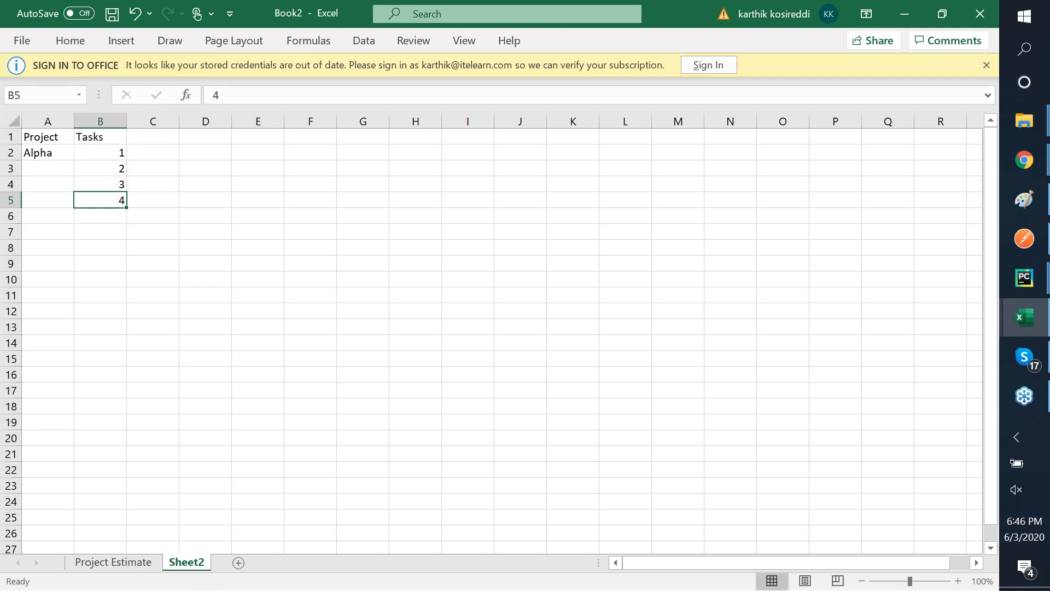
- Copy Alpha from A2 into A3:A5
key("Left")
key("Up")
key("Up")
key("Up")
key("ctrl+c")
key("Down")
key("shift+Down")
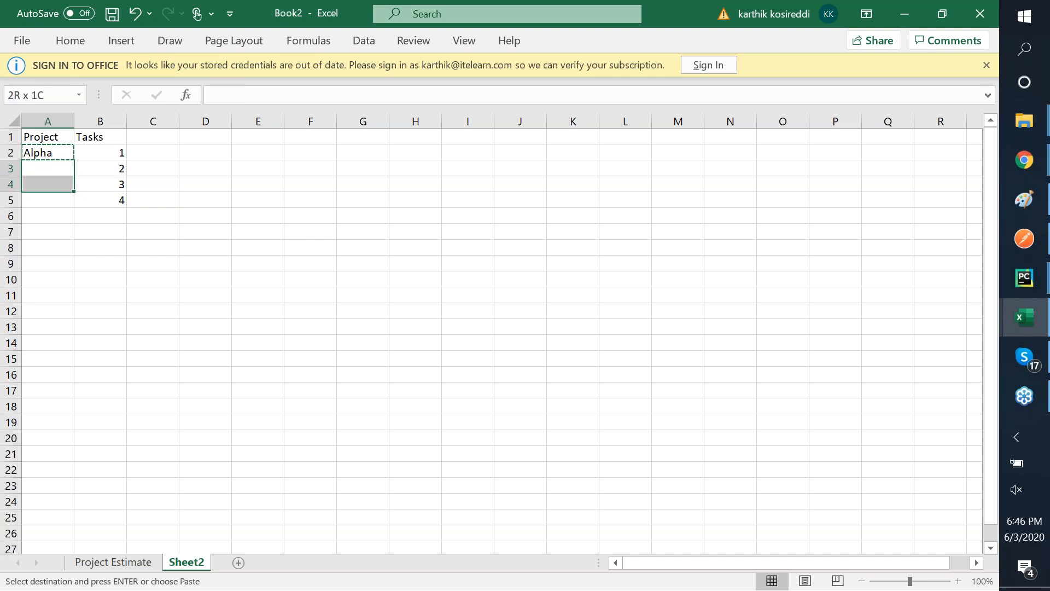
key("shift+Down")
key("ctrl+v")
key("Right")
key("Right")
key("Up")
key("Up")
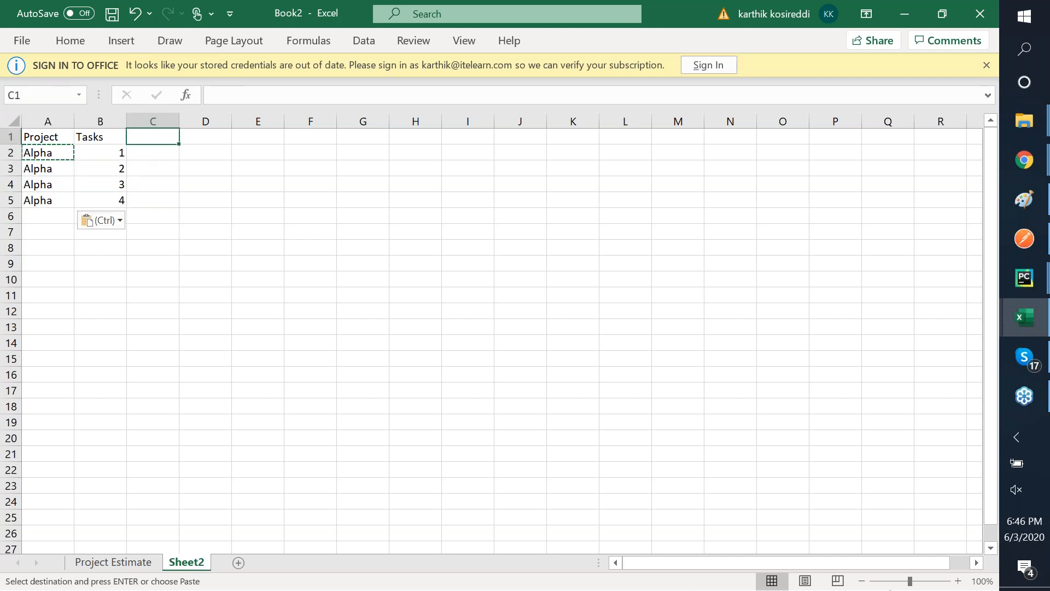
- Zoom to 140% and add headers Start Date, End Date and Total Days in C1:E1
left_click(958, 581)
left_click(957, 580)
left_click(957, 580)
left_click(958, 580)
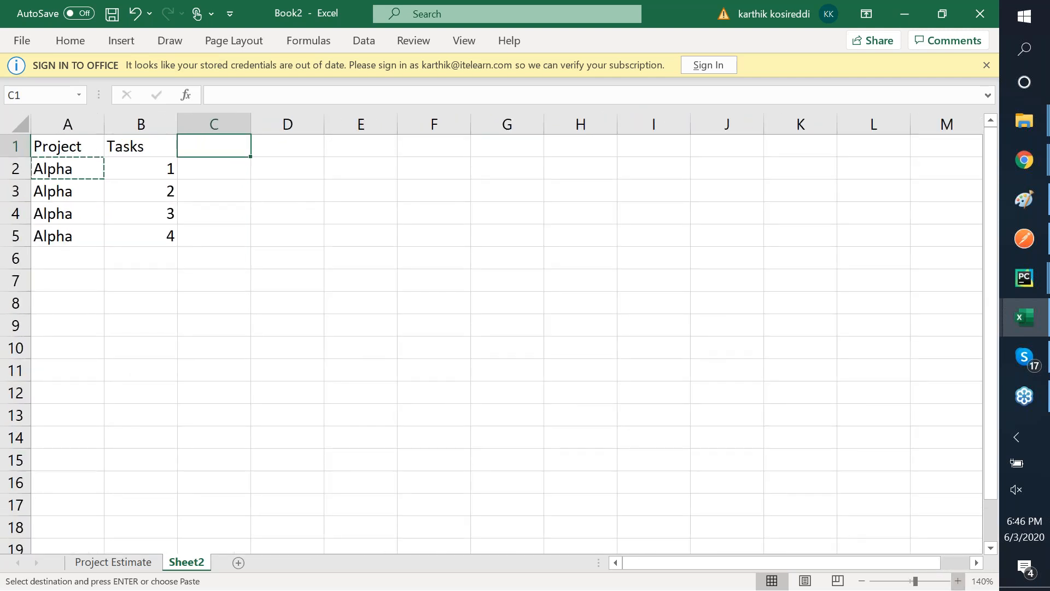
type("Star")
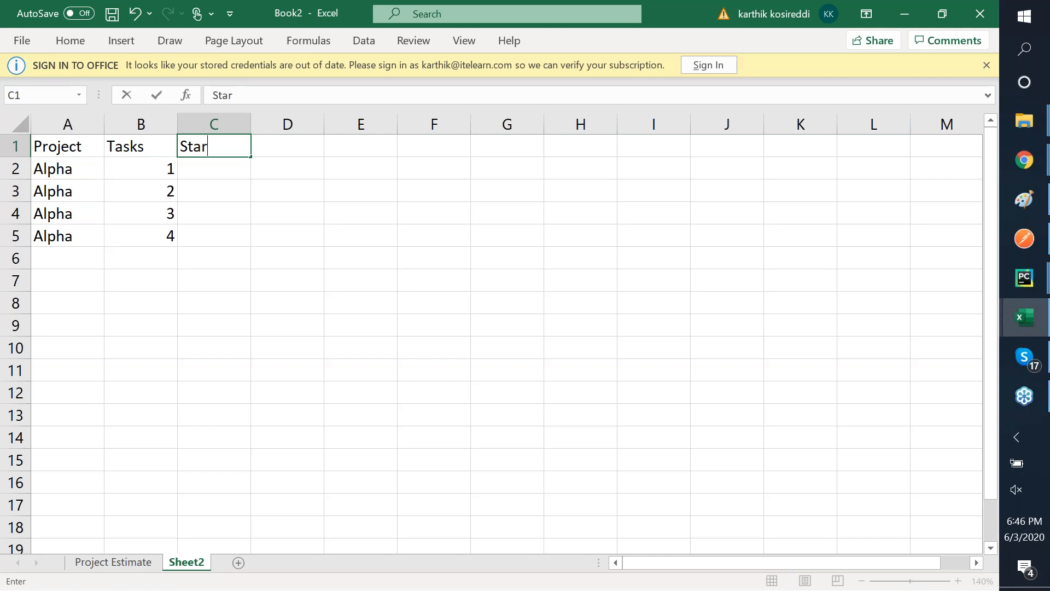
type("t Date")
key("Tab")
type("End ")
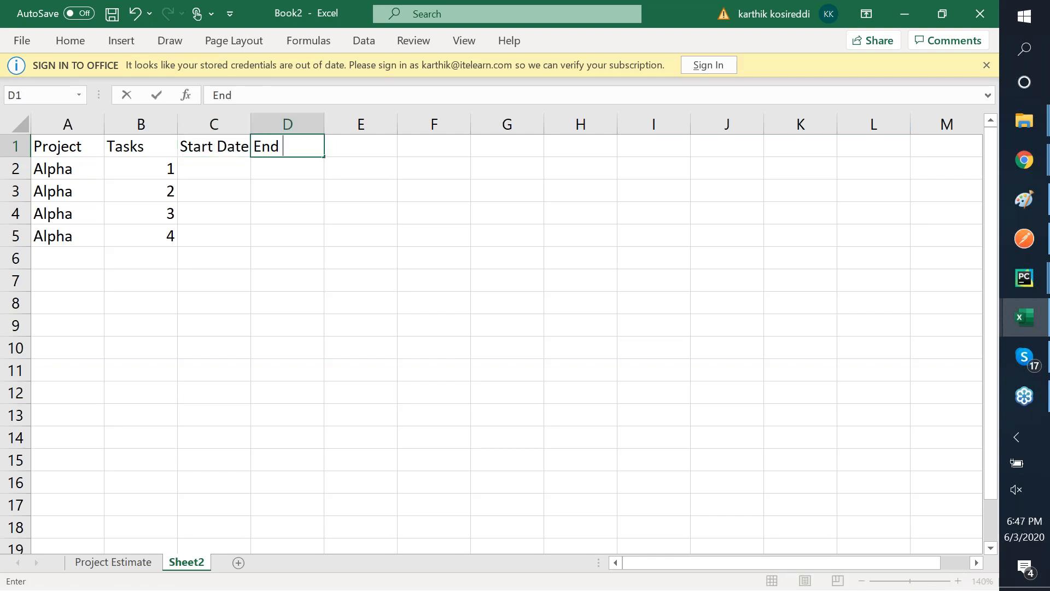
type("Date")
key("Tab")
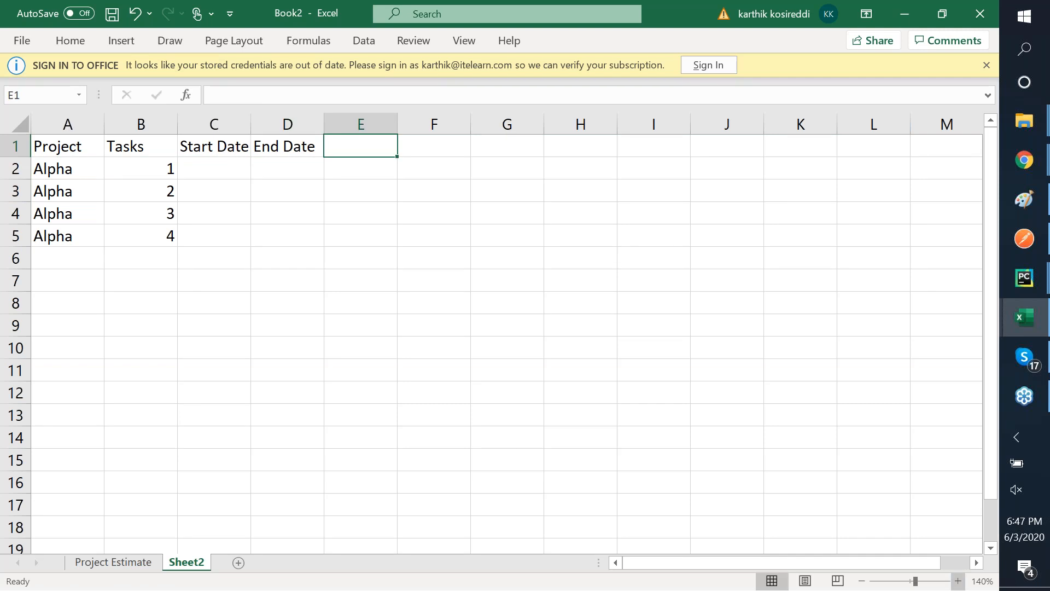
type("a")
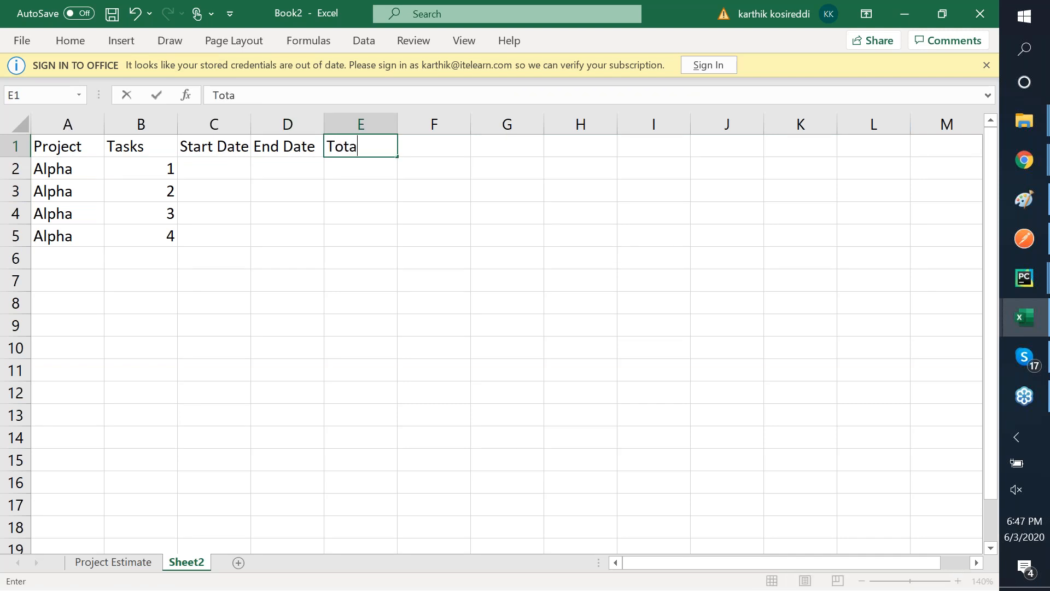
type("l Days")
key("Tab")
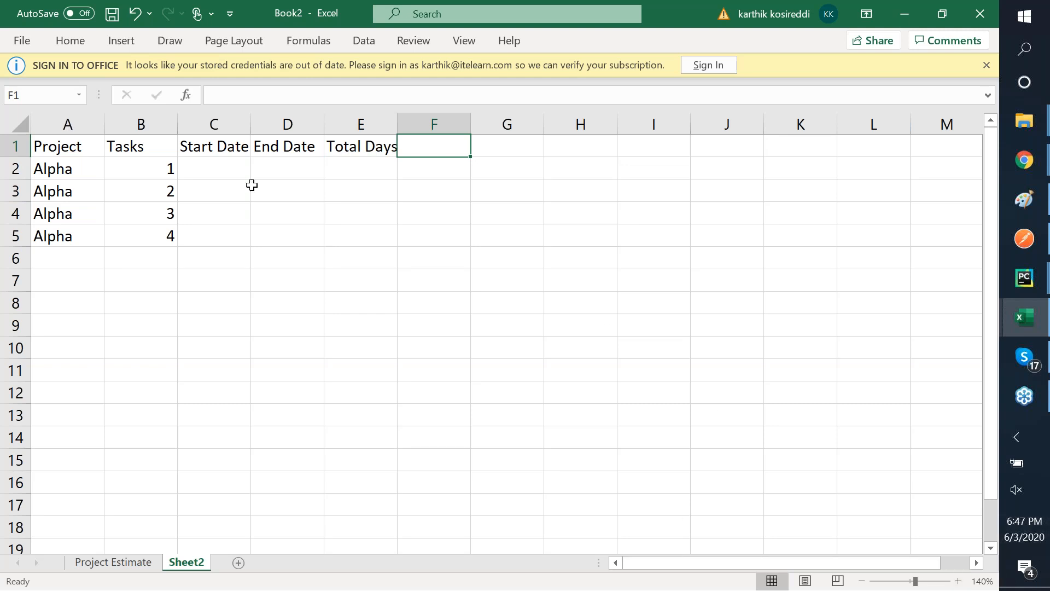
- Insert a blank column before Start Date and give it the header Status
left_click(203, 115)
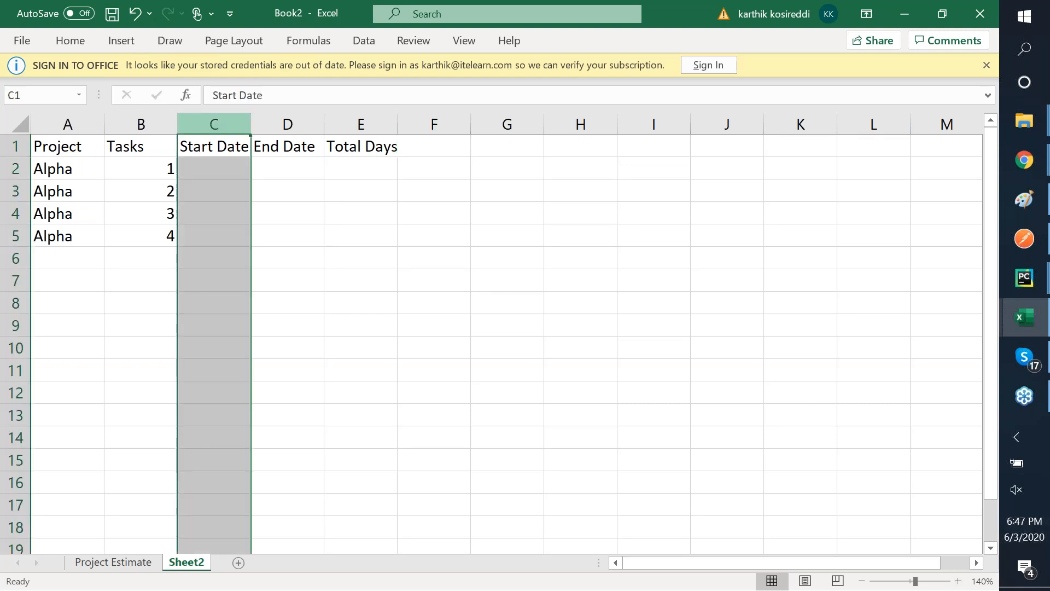
right_click(214, 128)
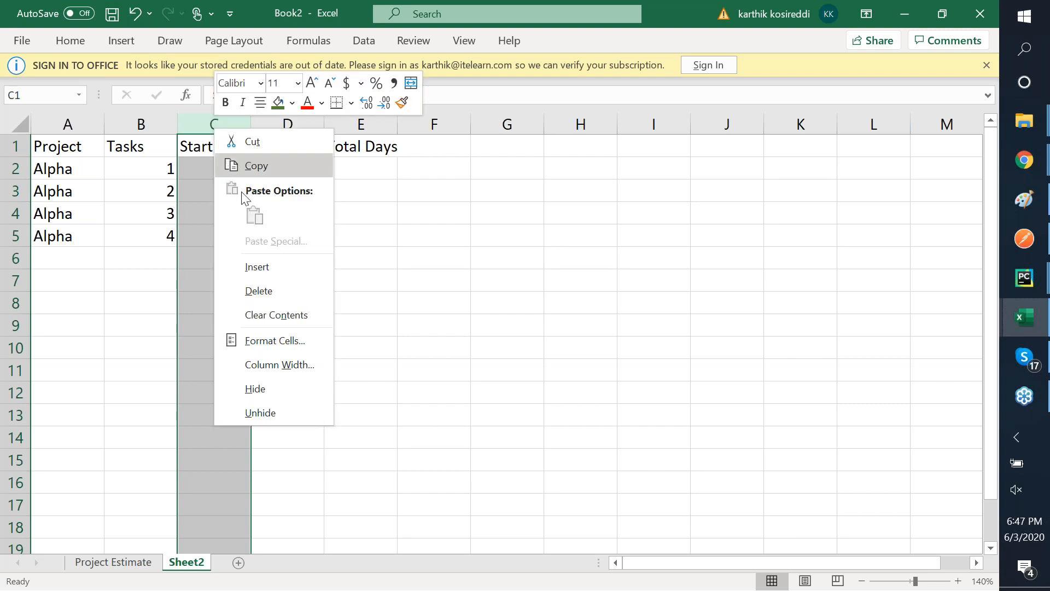
left_click(285, 268)
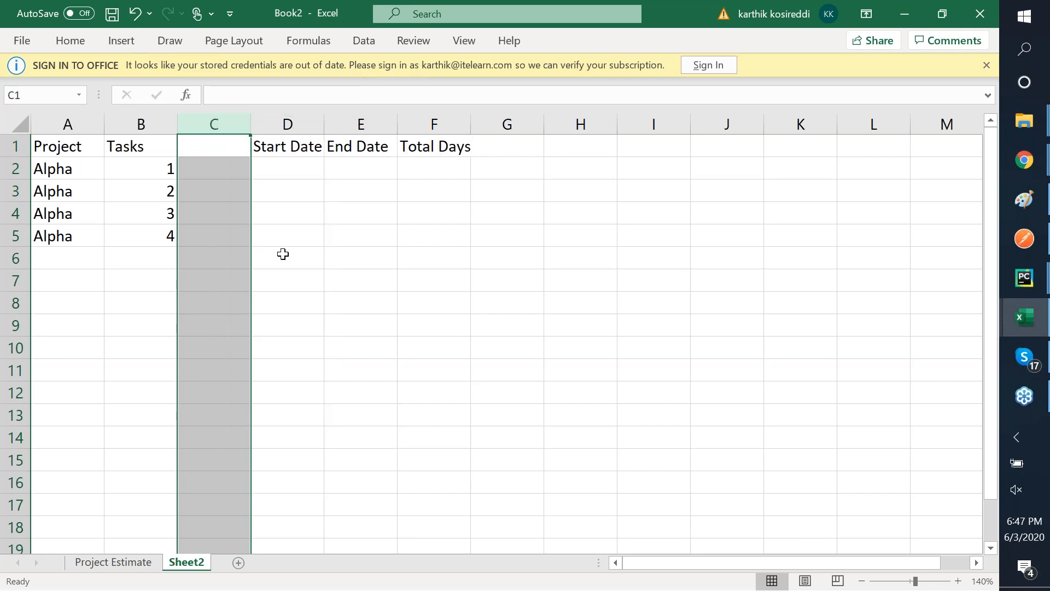
left_click(206, 138)
type("Statjs")
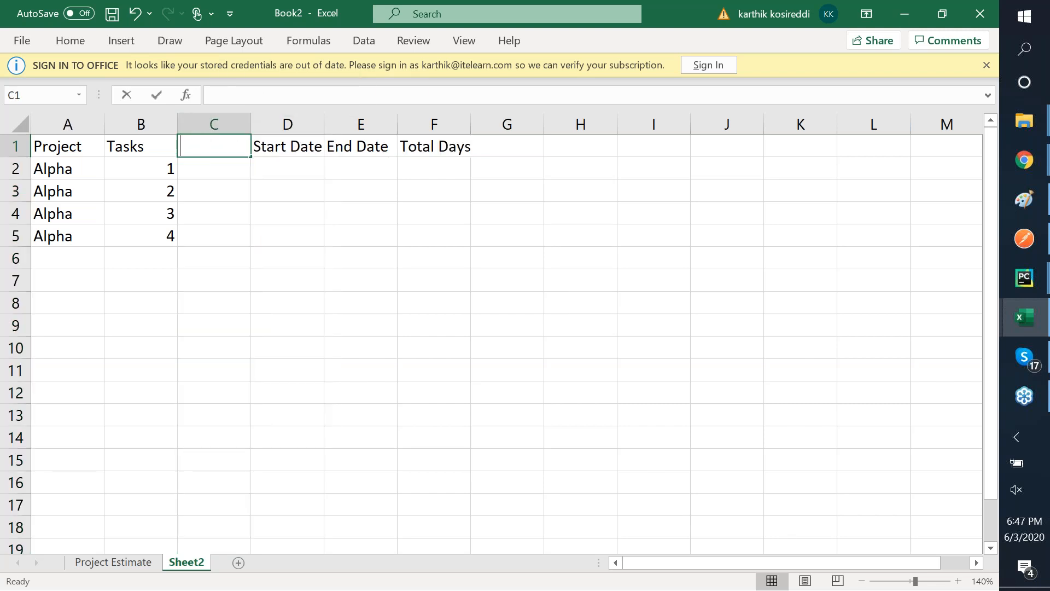
key("BackSpace")
key("BackSpace")
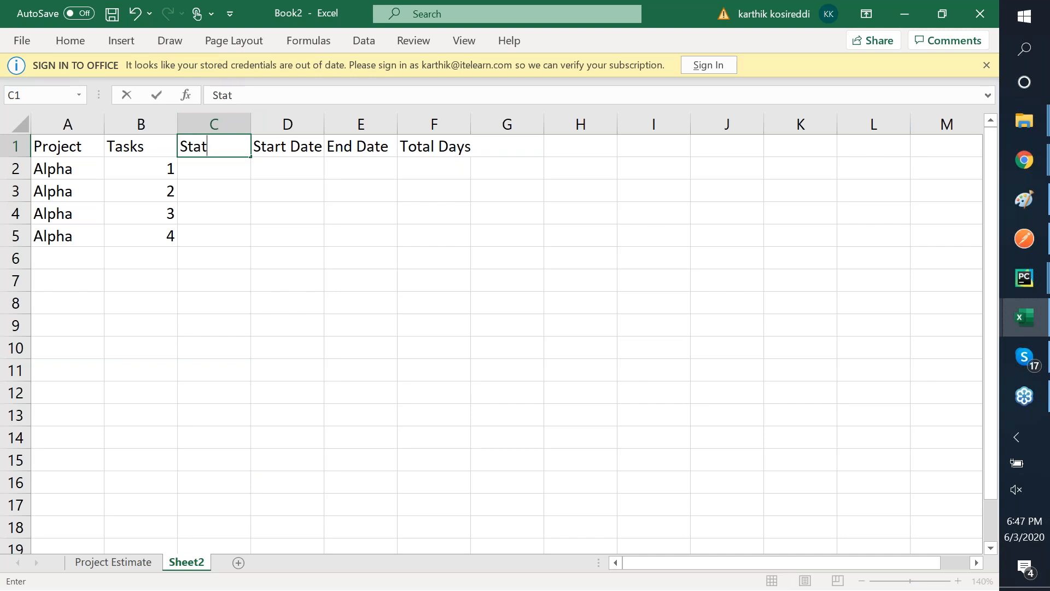
type("us")
key("Tab")
- Mark task 1 as Done in C2 and task 2 as Not Done in C3
key("Down")
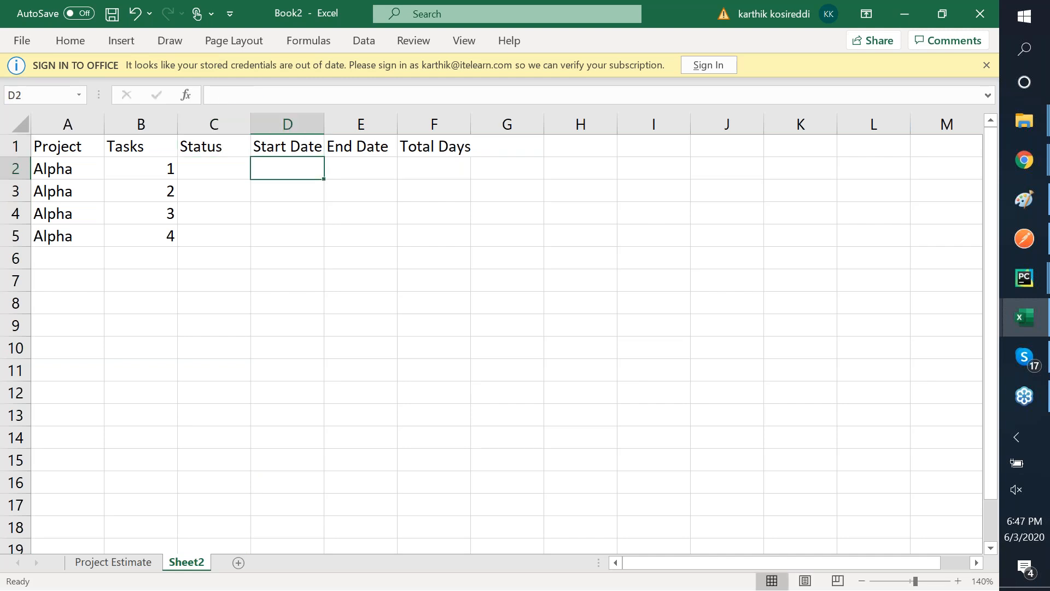
key("Left")
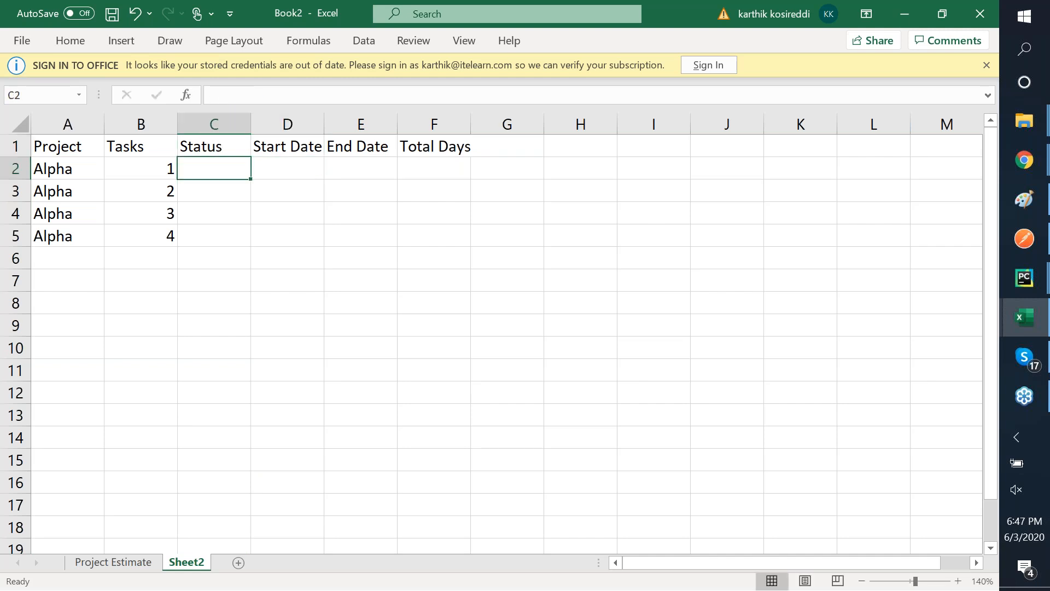
type("Done")
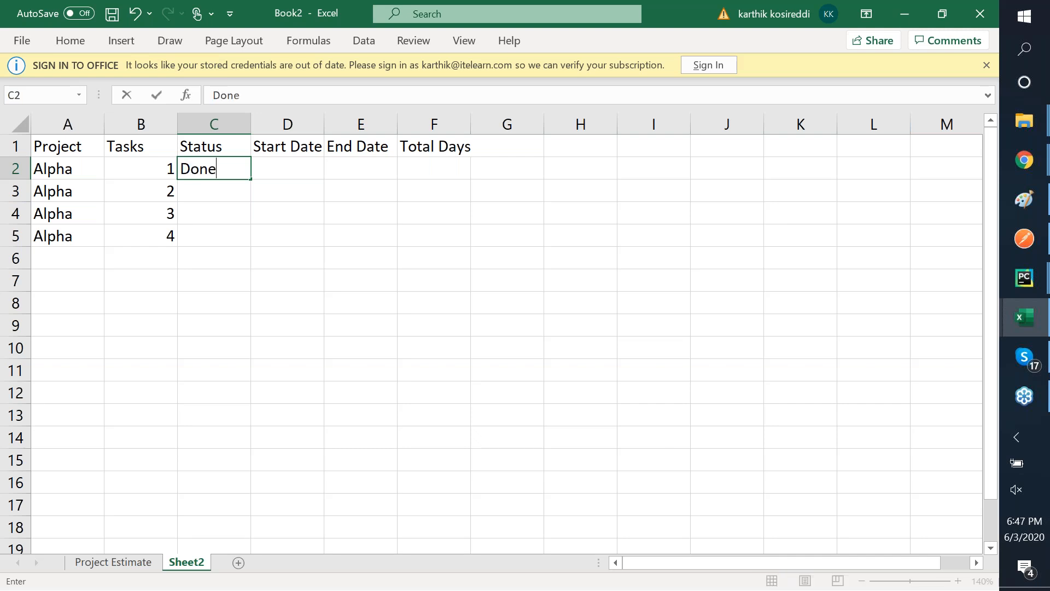
key("Return")
type("Noy")
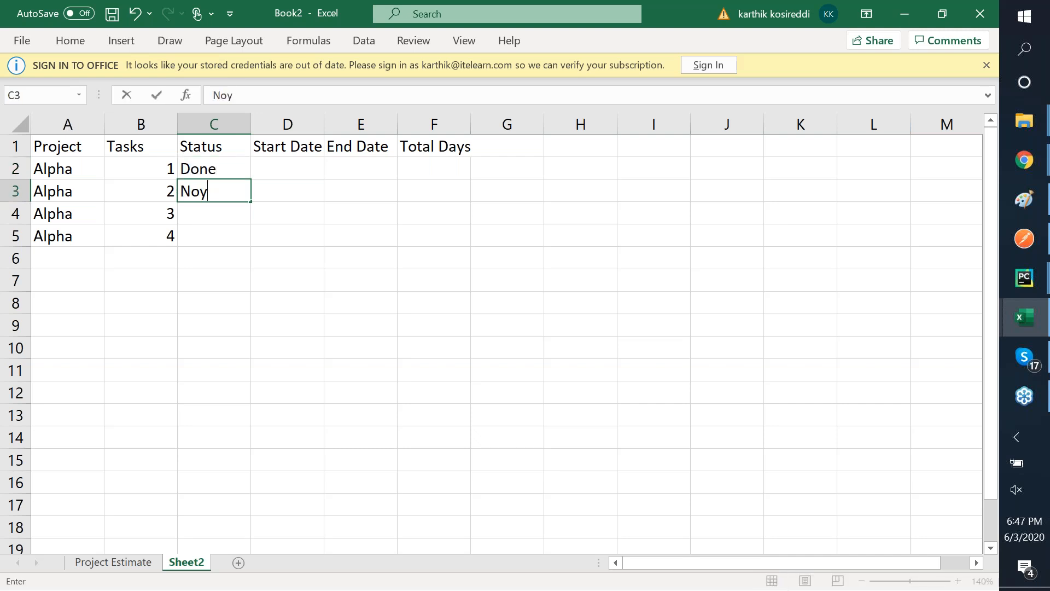
key("BackSpace")
type("t Done")
key("Return")
- Copy Not Done from C3 into C4:C5 for tasks 3 and 4
key("Up")
key("ctrl+c")
key("Down")
key("shift+Down")
key("ctrl+v")
key("ctrl")
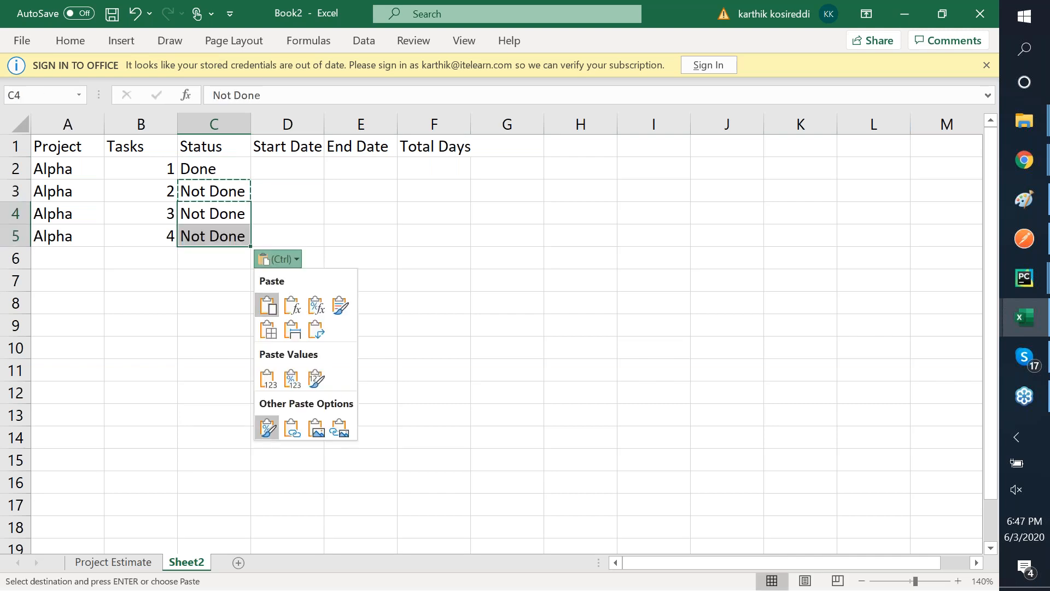
key("Escape")
key("Up")
key("Up")
key("Up")
key("Down")
key("Right")
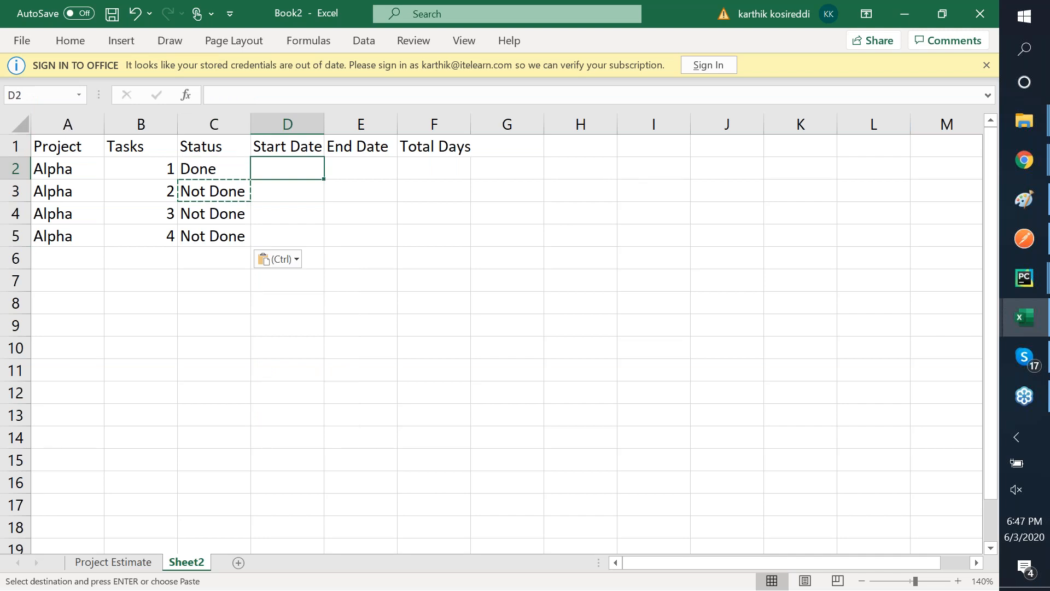
- Make the header row A1:F1 and the Alpha task cells A2:C5 bold
key("Left")
key("Left")
key("Left")
key("Up")
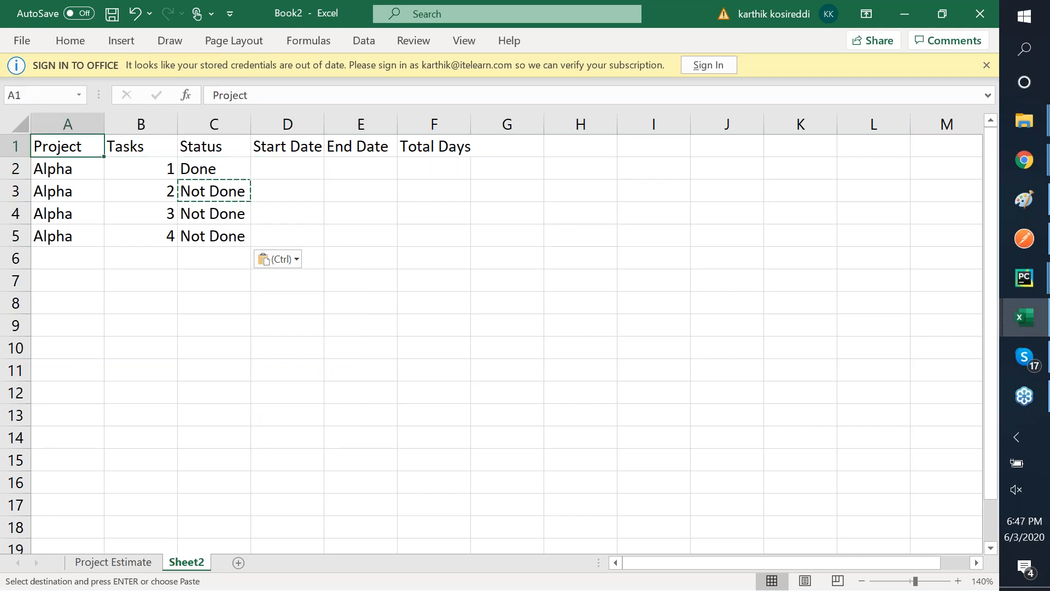
key("shift+Right")
key("shift+Right")
key("shift+Right")
key("shift+Right")
key("shift+Right")
key("Escape")
key("Escape")
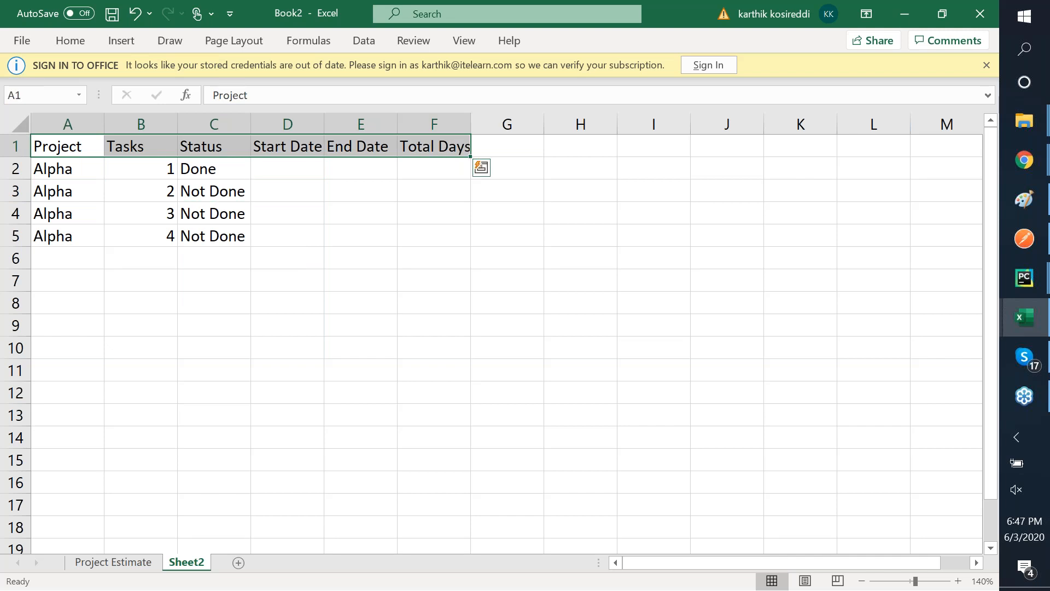
key("ctrl+b")
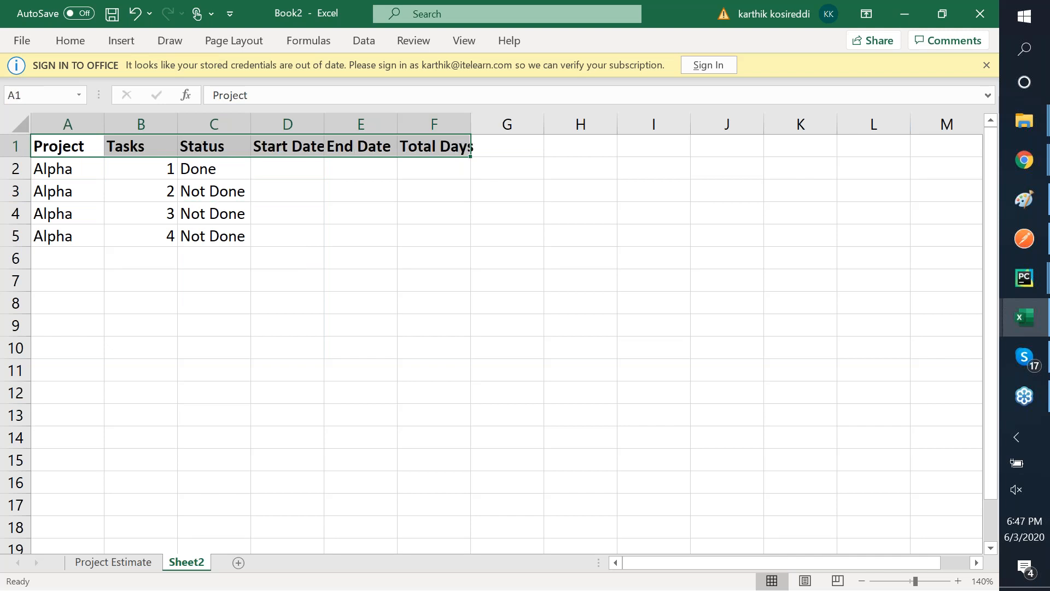
key("Down")
key("shift+Down")
key("shift+Down")
key("shift+Down")
key("shift+Right")
key("shift+Right")
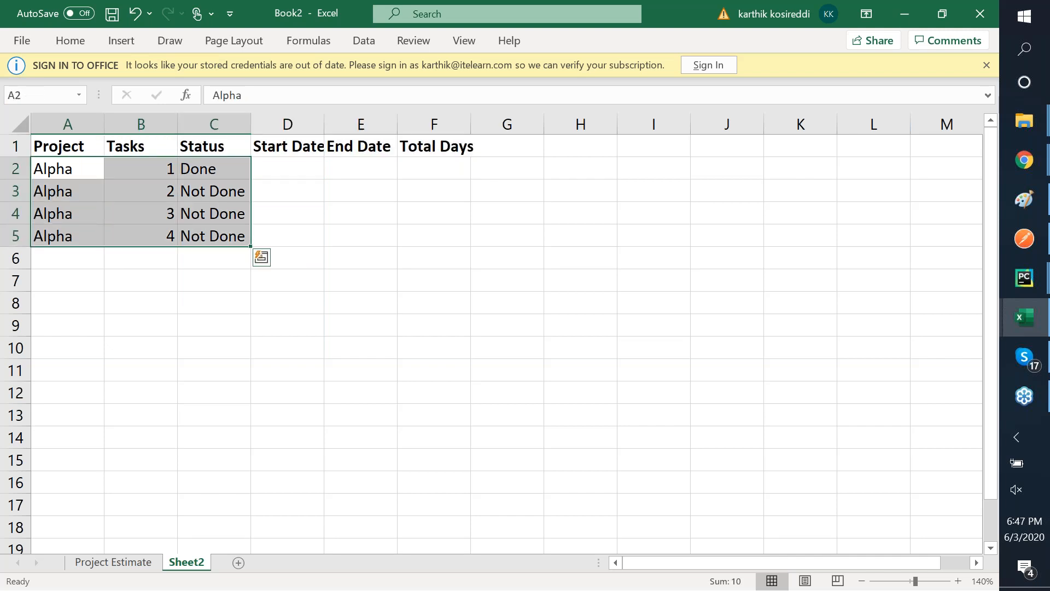
key("ctrl+b")
- Fill the header row A1:F1 with blue
key("Right")
key("Up")
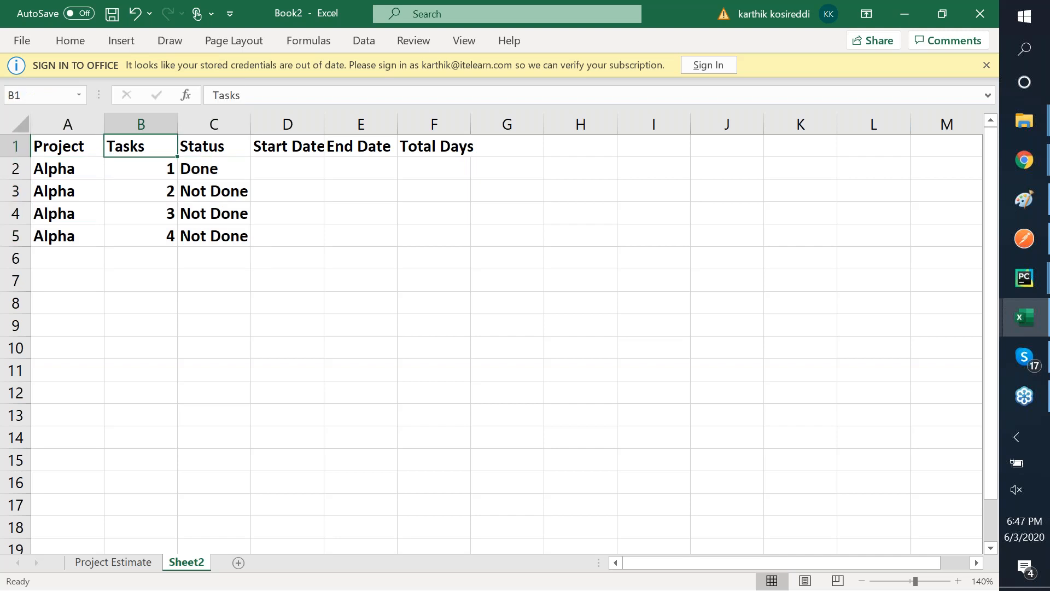
key("Left")
key("shift+Down")
key("shift+Up")
key("shift+Right")
key("shift+Right")
key("shift+Right")
key("shift+Right")
key("shift+Right")
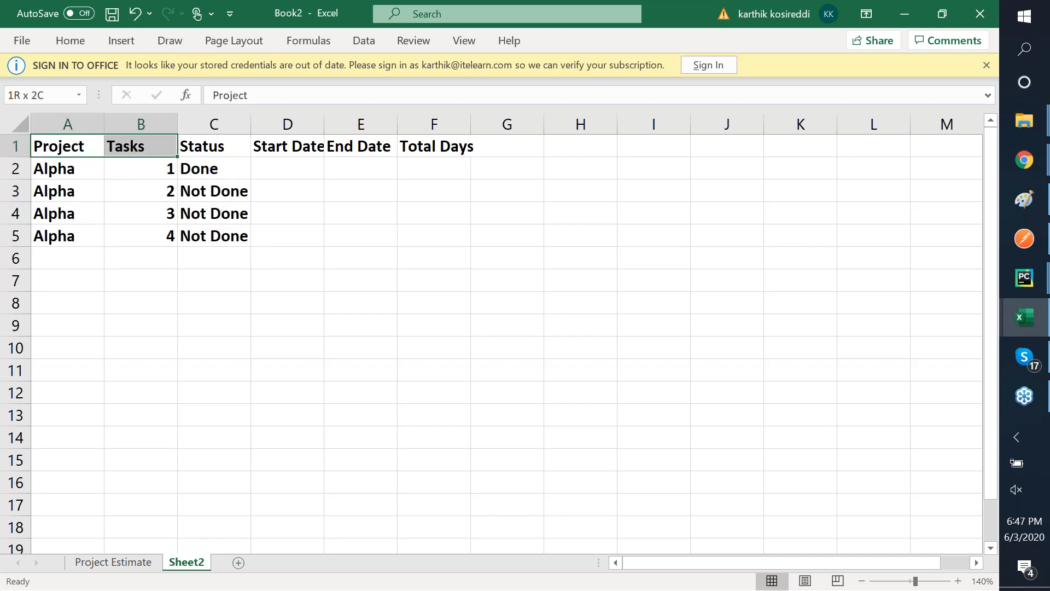
right_click(208, 146)
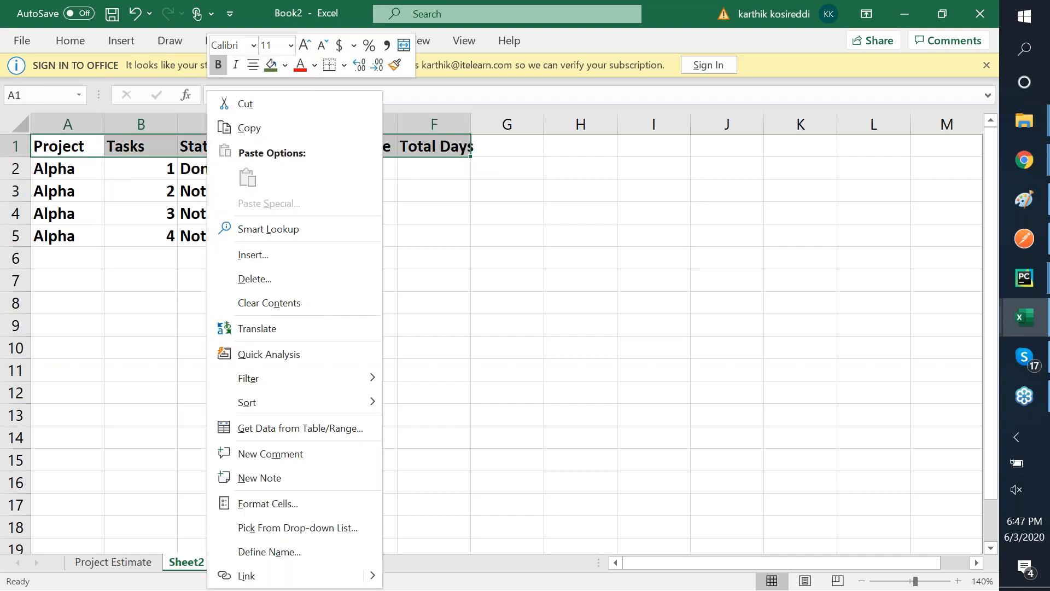
left_click(285, 64)
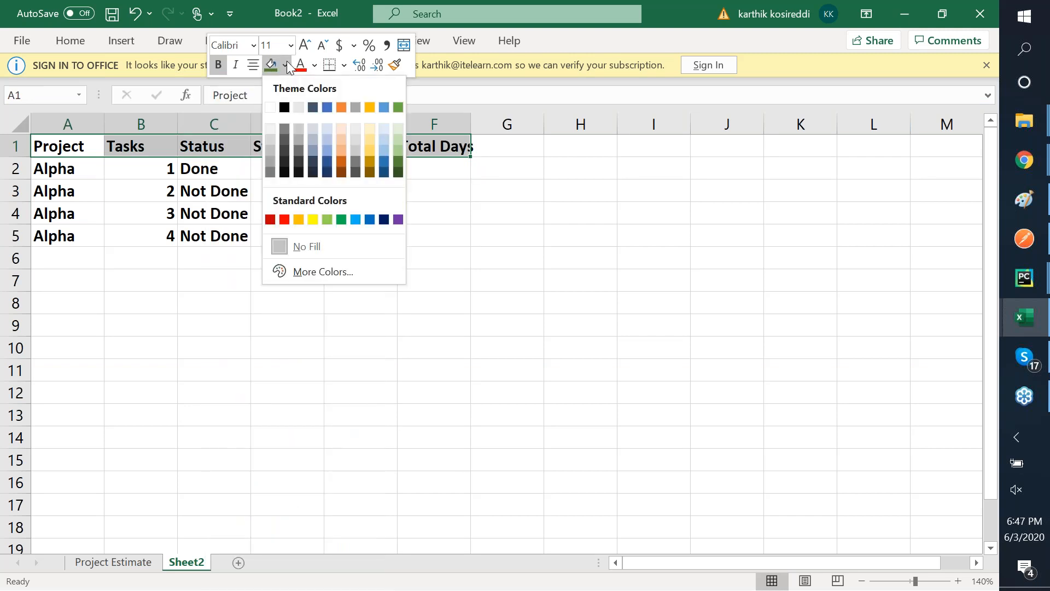
left_click(383, 151)
- Shade the Alpha task rows A2:C5 grey and move to the empty Start Date cell D2
left_click_drag(66, 168, 216, 236)
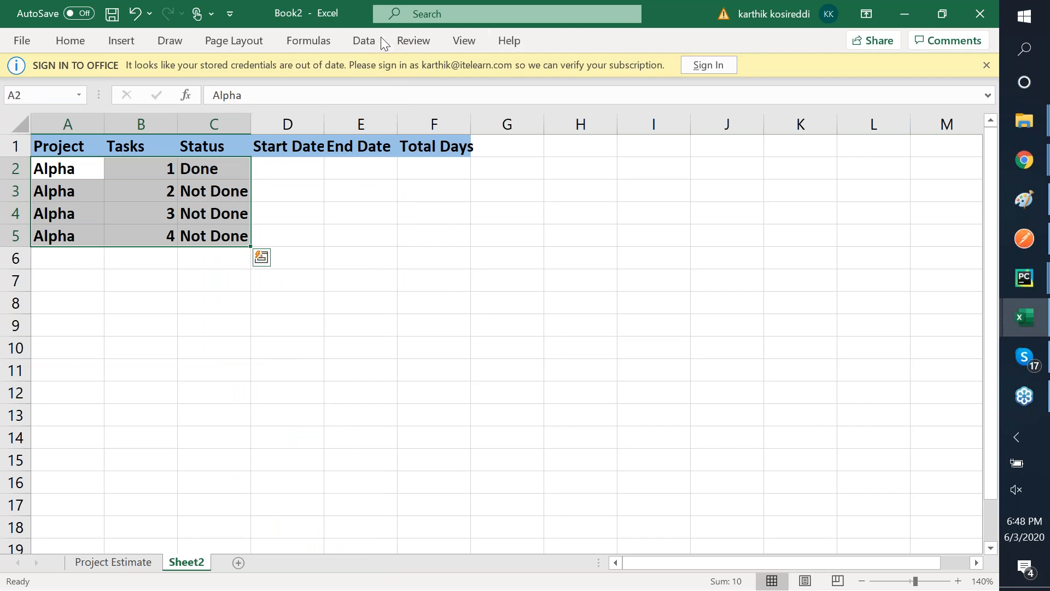
right_click(200, 172)
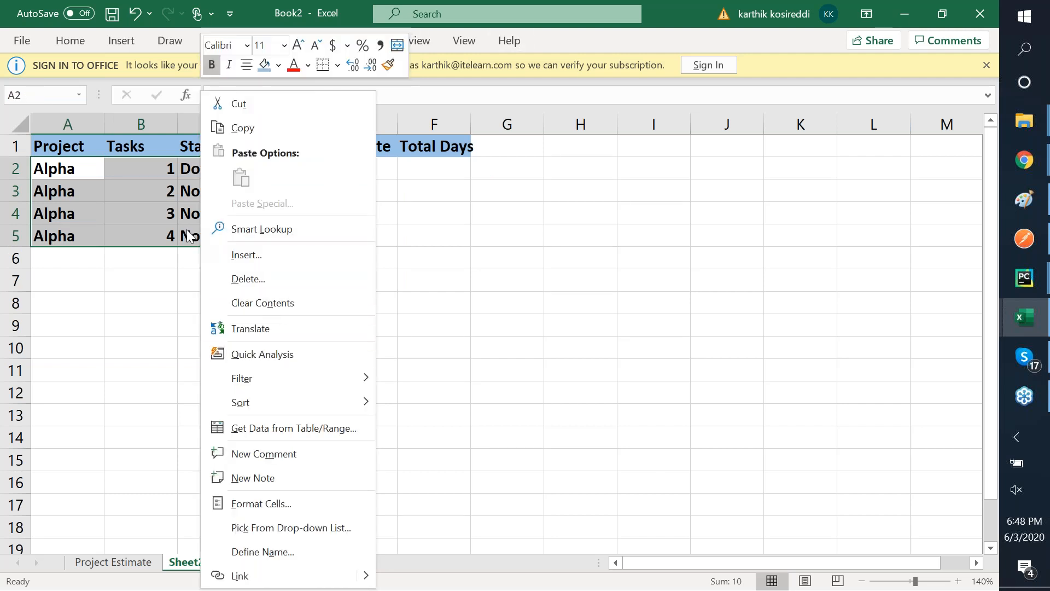
left_click(278, 67)
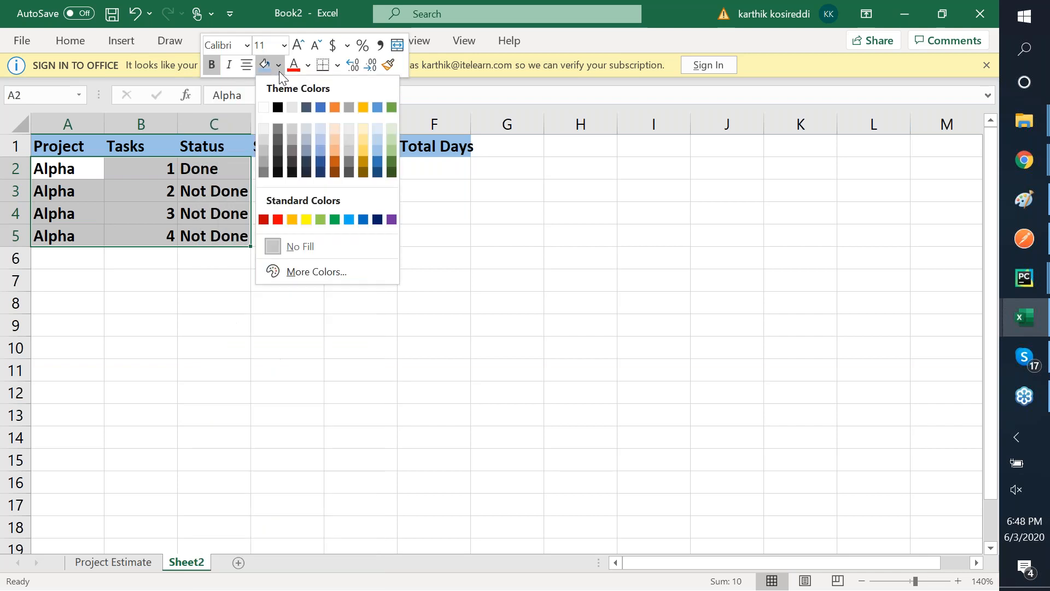
left_click(292, 133)
key("Up")
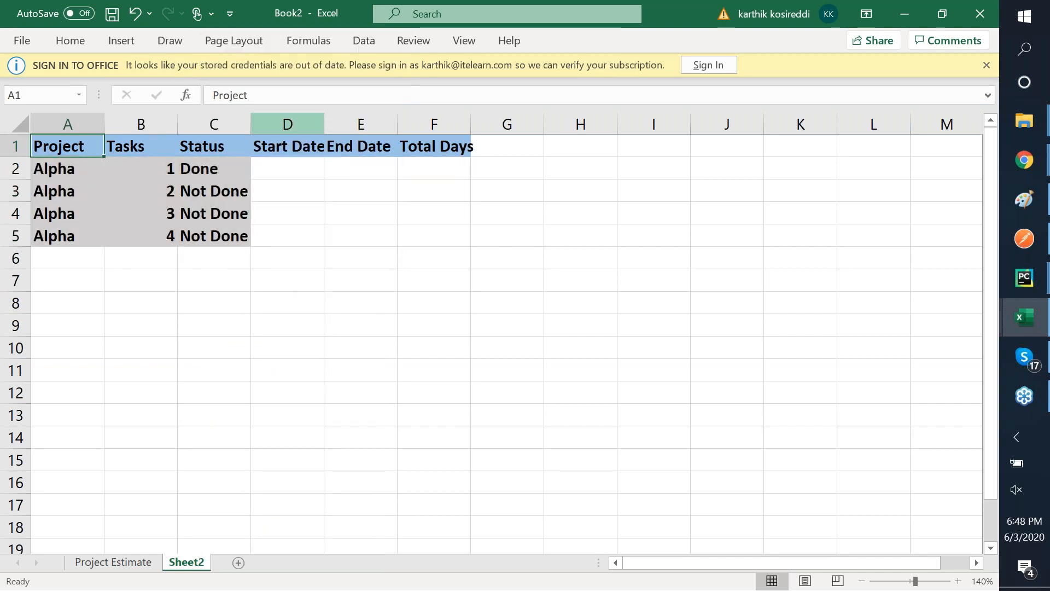
key("Down")
key("Right")
key("Right")
key("Right")
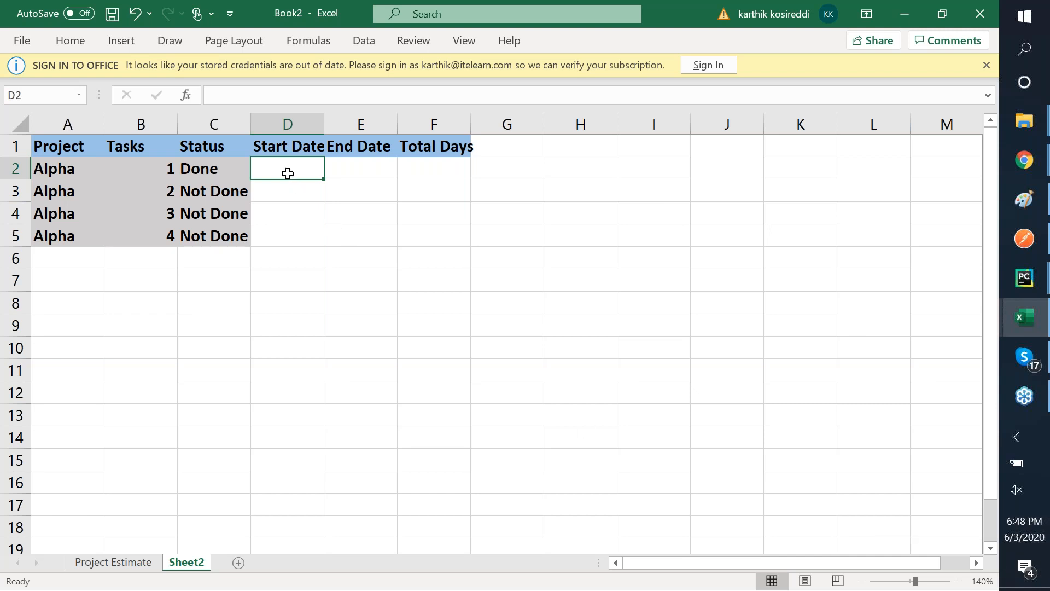
- Enter 1st June as the start date in D2 and 2nd June as the end date in E2
type("1st ")
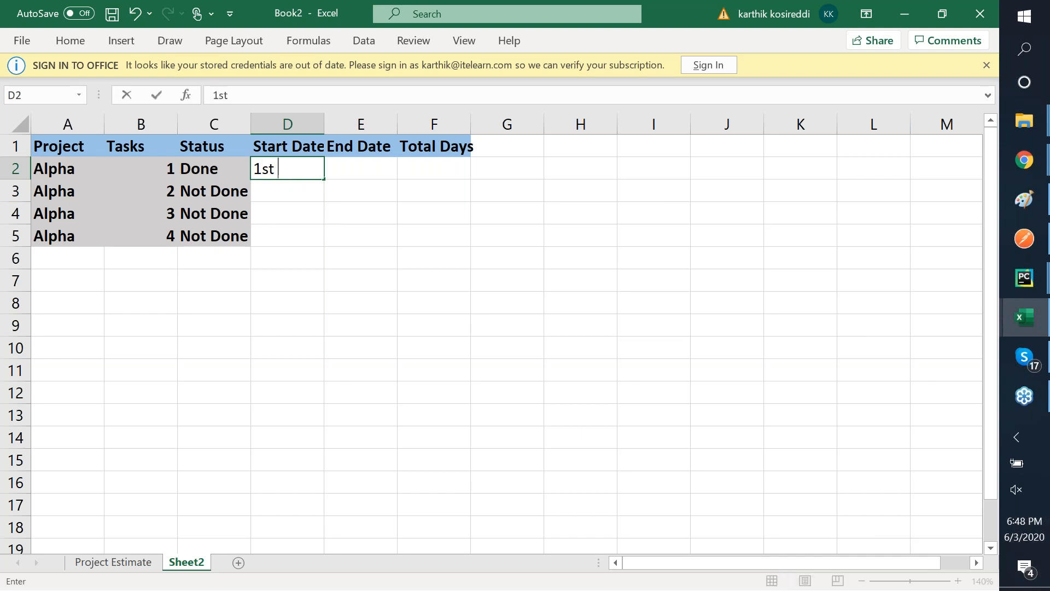
type("June")
key("Tab")
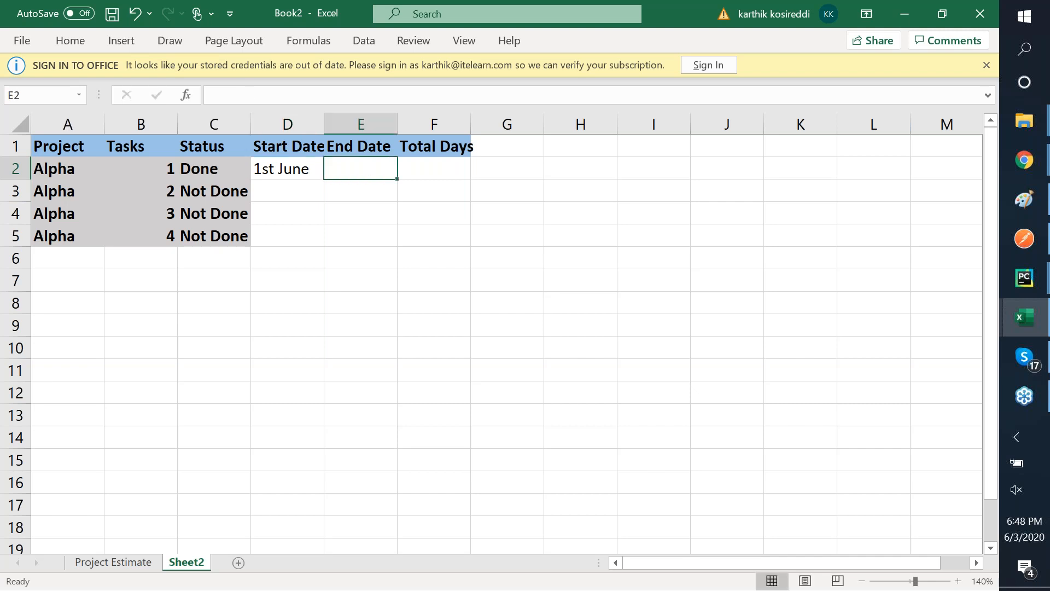
type("2")
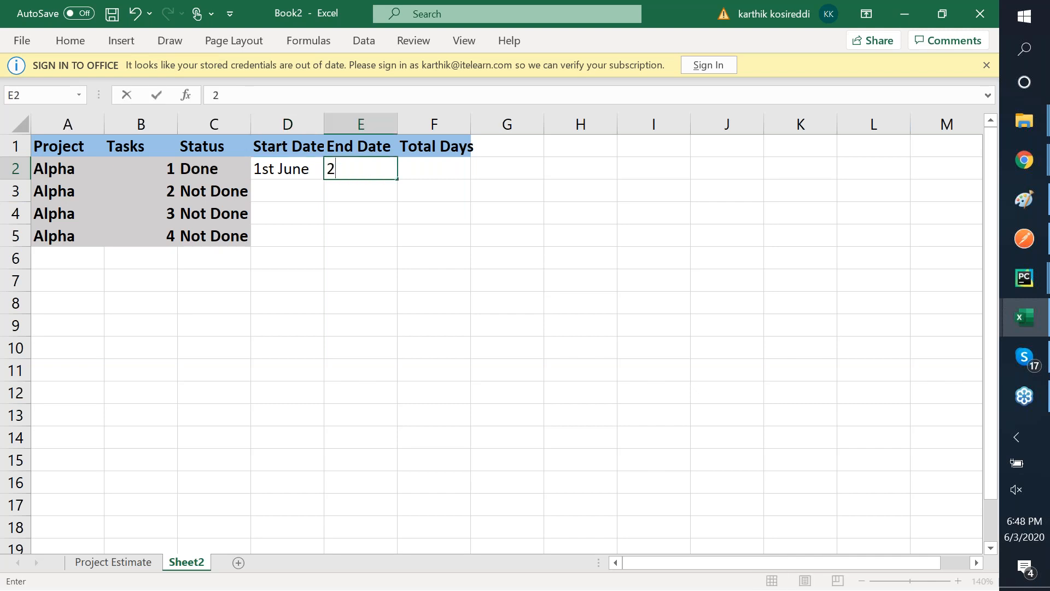
type("nd June")
key("Tab")
left_click(360, 168)
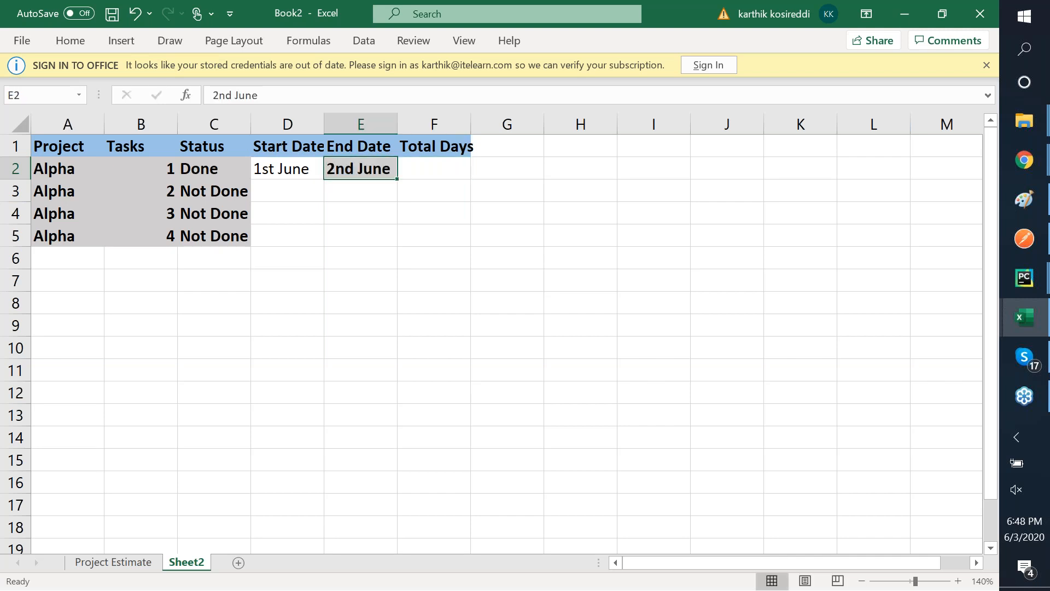
- Enter the Total Days formula =E2-D2 in F2, which shows #VALUE!
left_click(434, 168)
type("=")
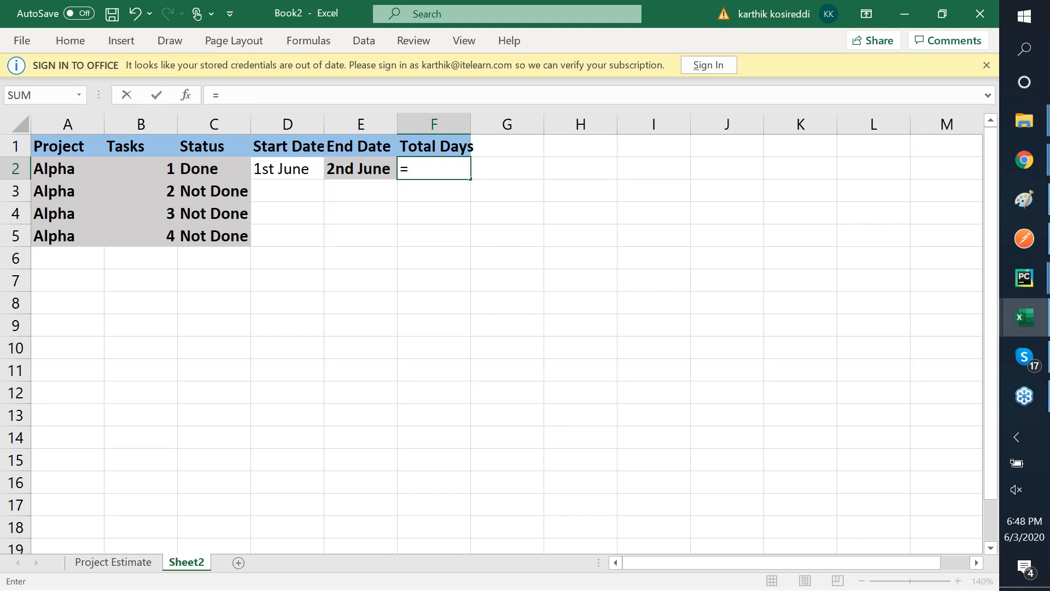
key("Left")
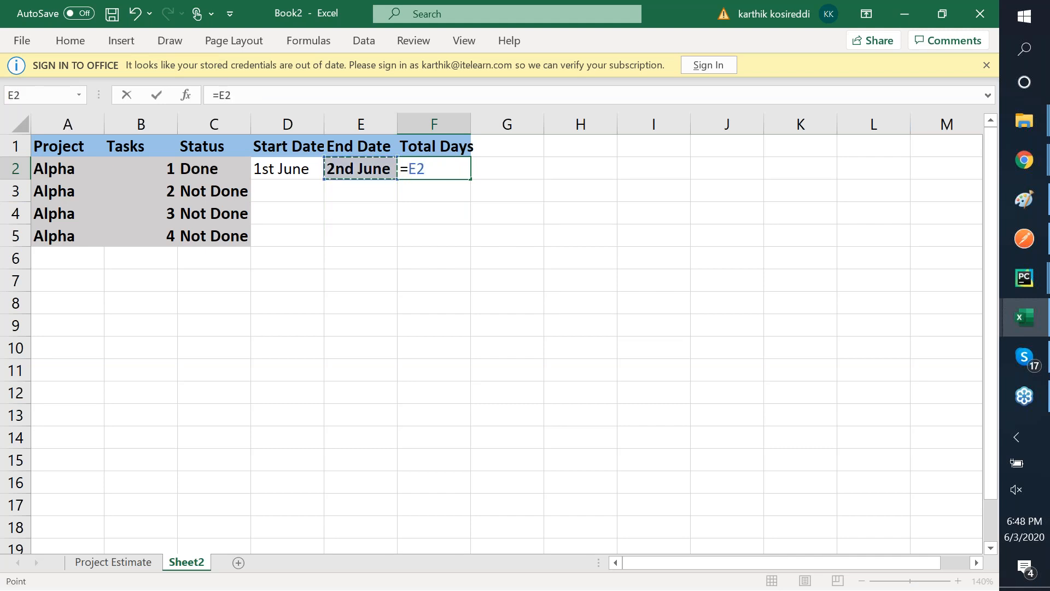
type("-")
key("Left")
key("Left")
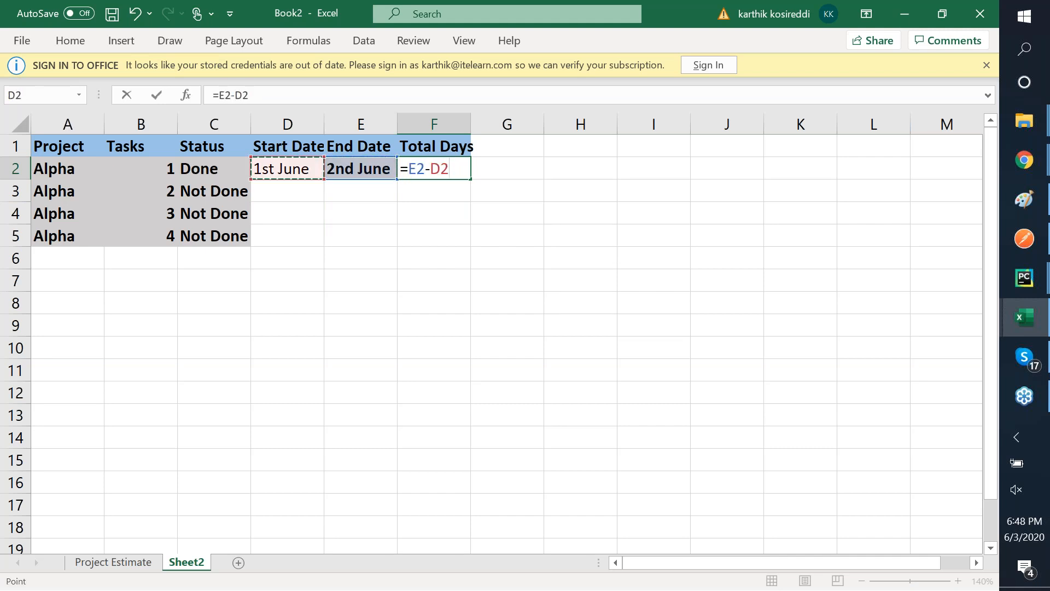
key("ctrl+Return")
key("Up")
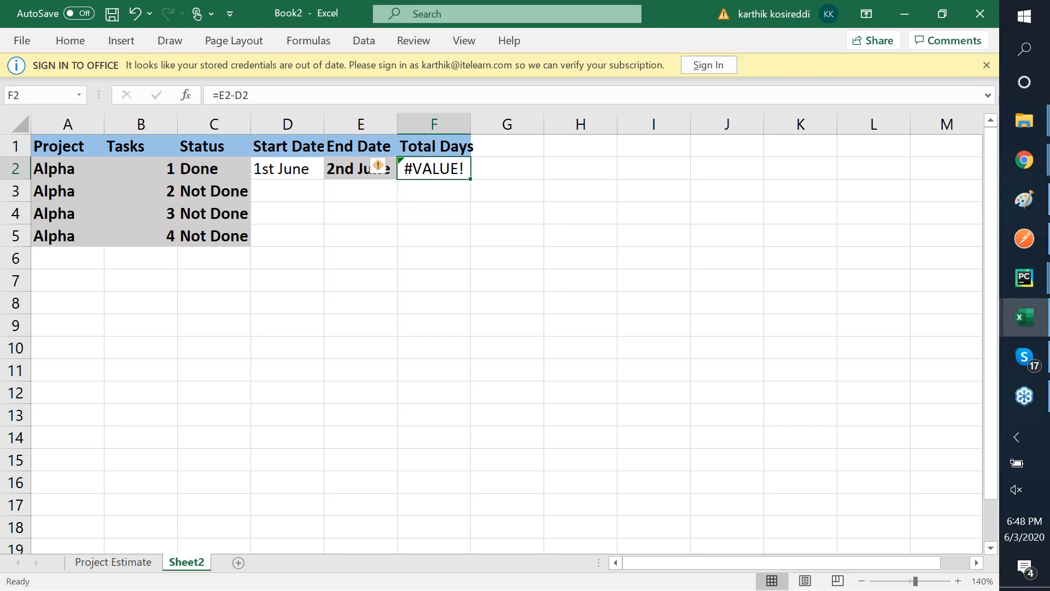
key("Left")
key("Left")
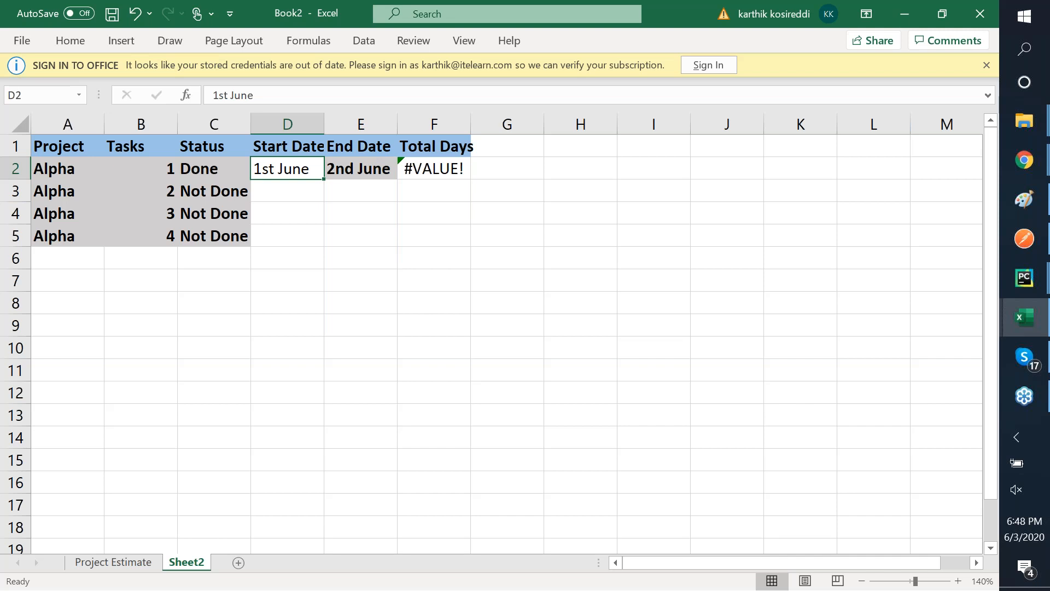
key("Right")
key("Right")
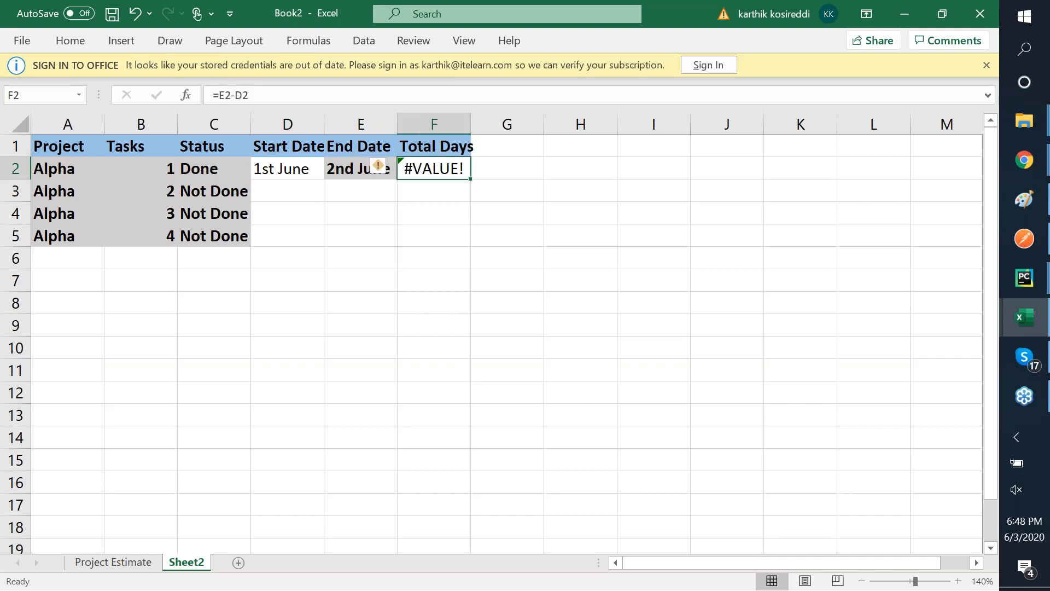
key("Left")
key("Left")
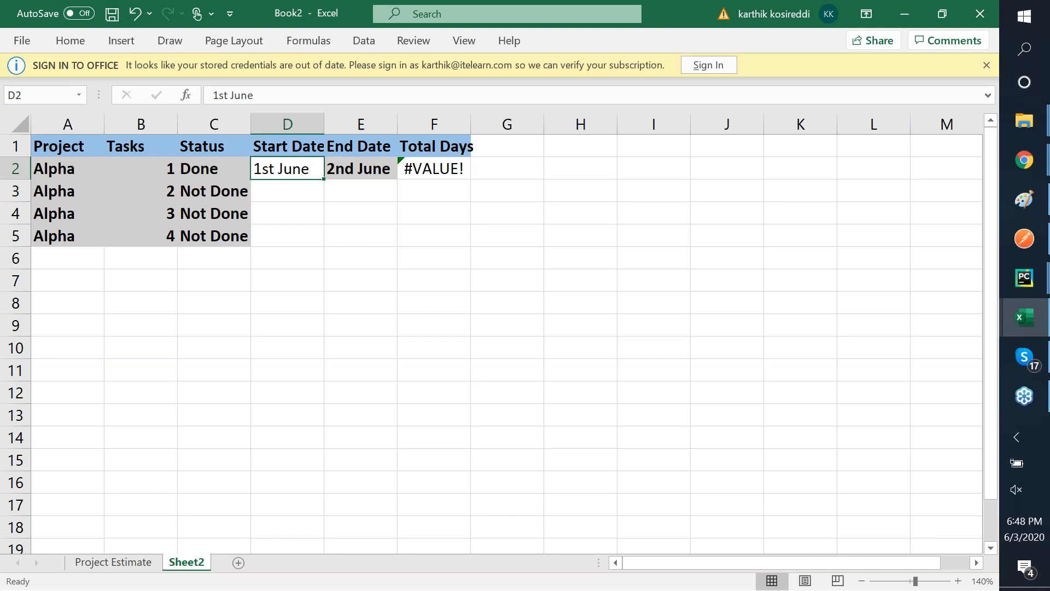
key("shift+Right")
key("shift+Right")
key("ctrl+q")
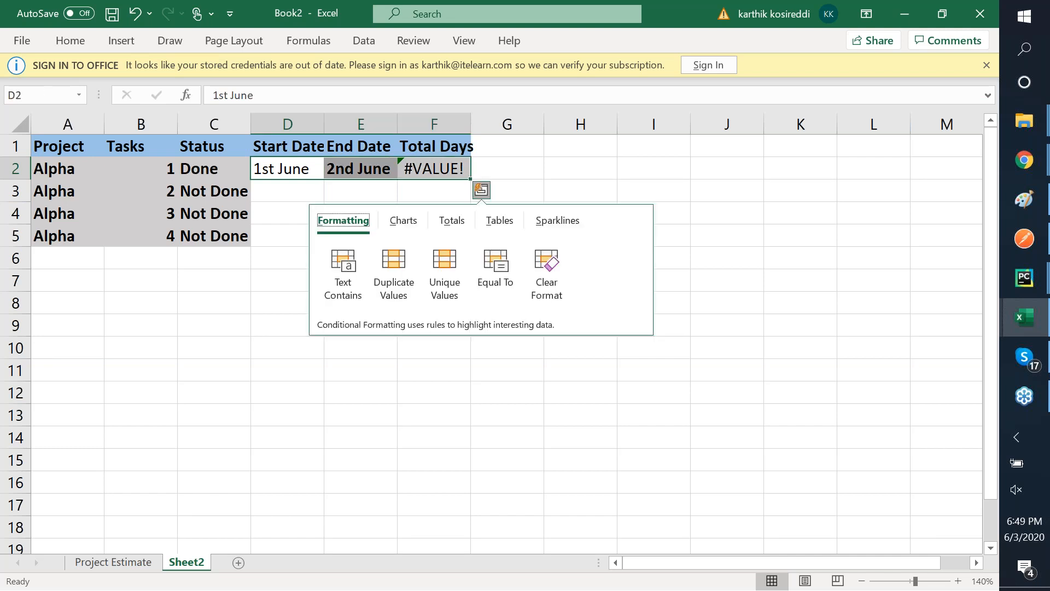
key("Escape")
key("shift+Left")
key("shift+Left")
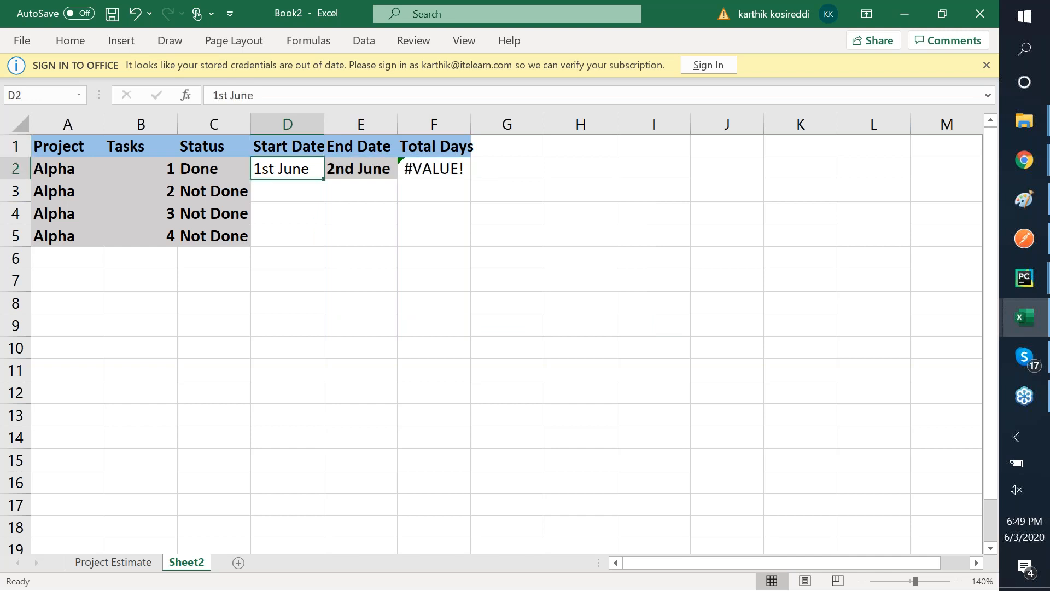
right_click(287, 177)
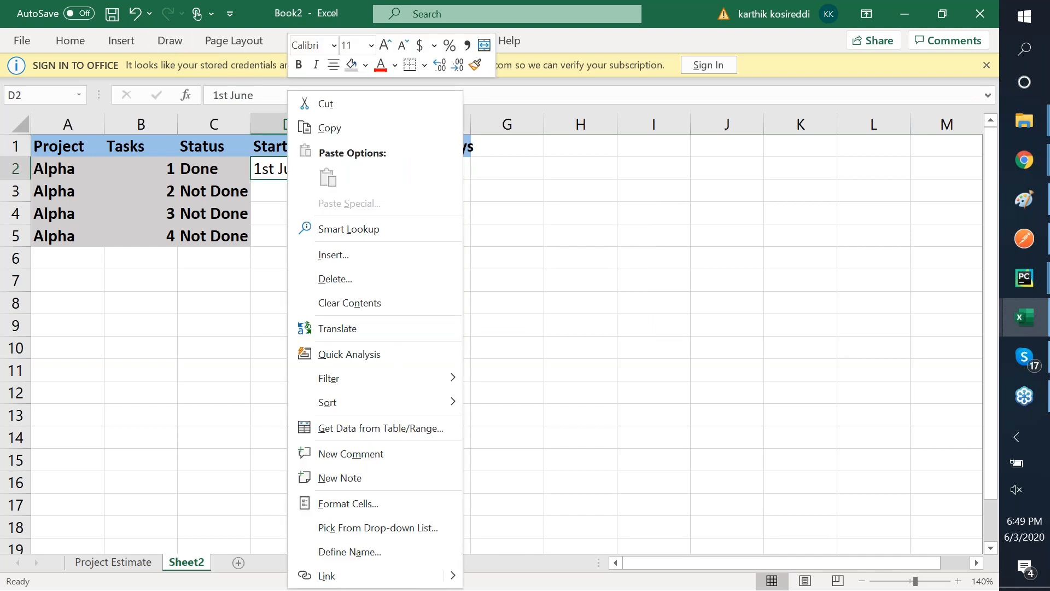
left_click(434, 45)
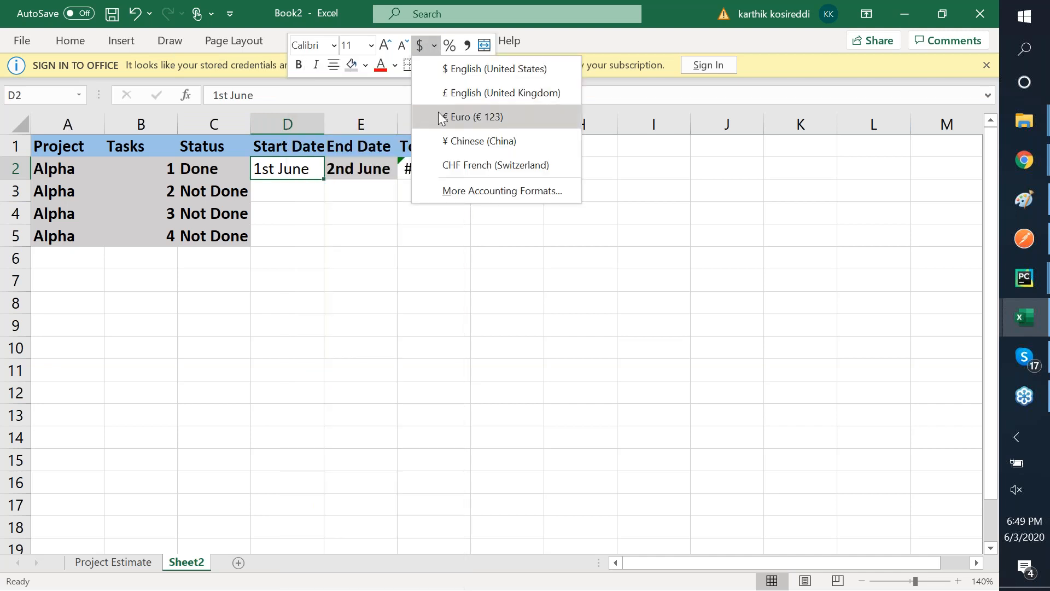
left_click(435, 45)
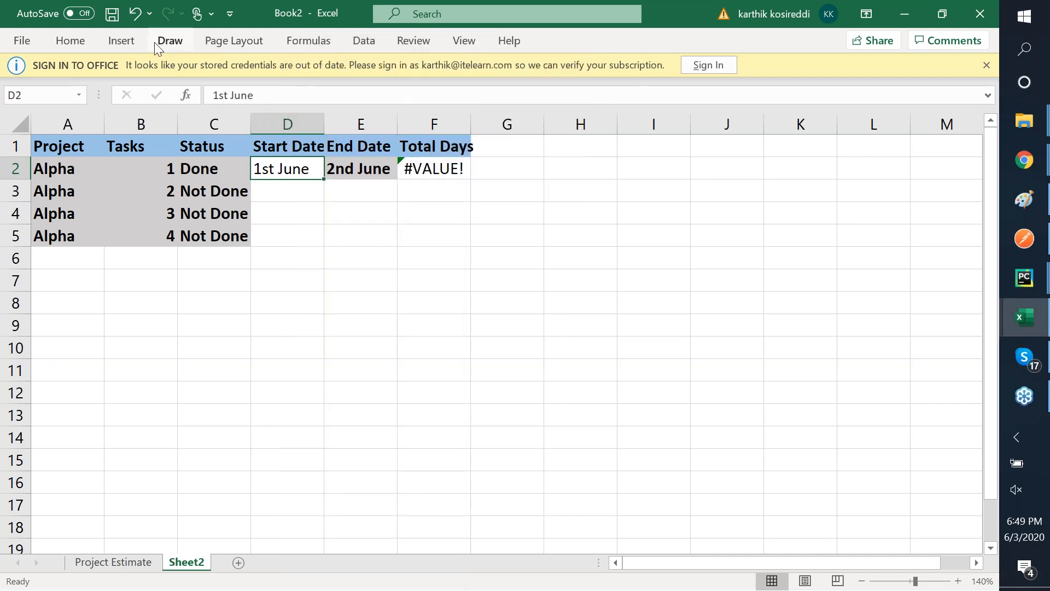
left_click(132, 40)
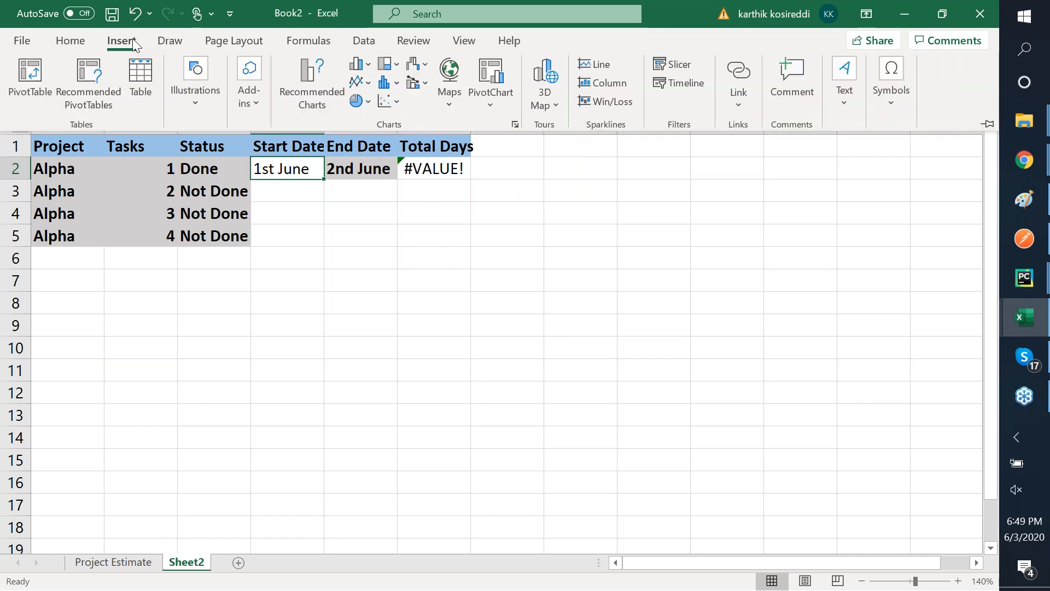
left_click(80, 43)
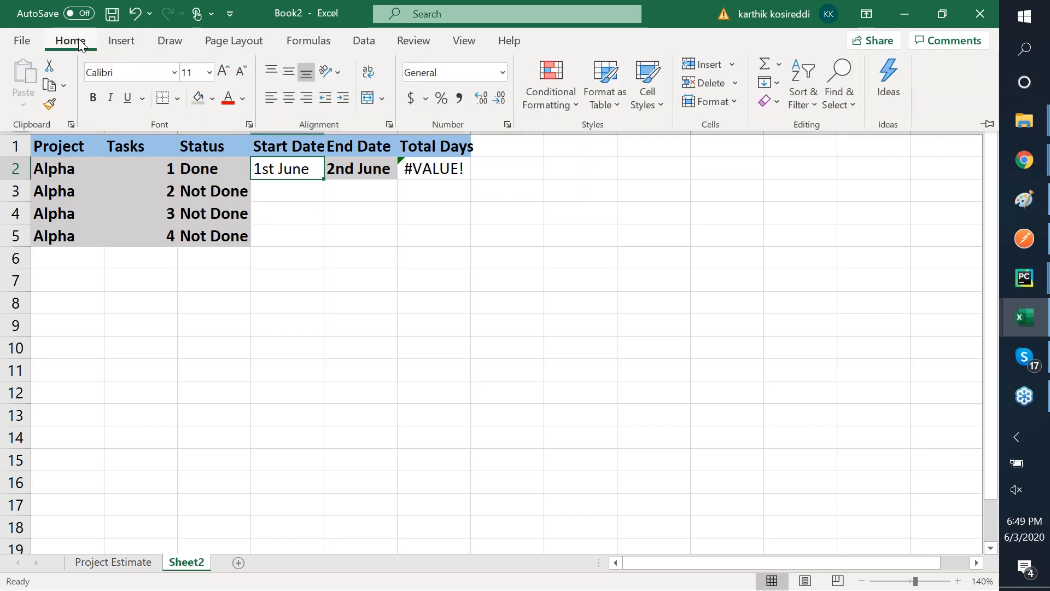
left_click(426, 99)
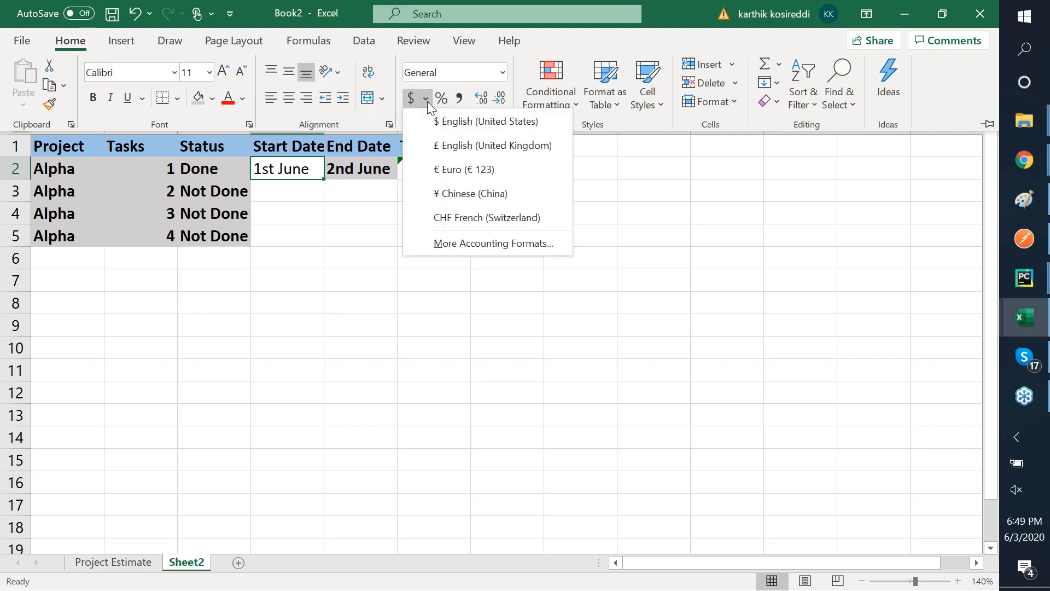
left_click(505, 74)
left_click(504, 74)
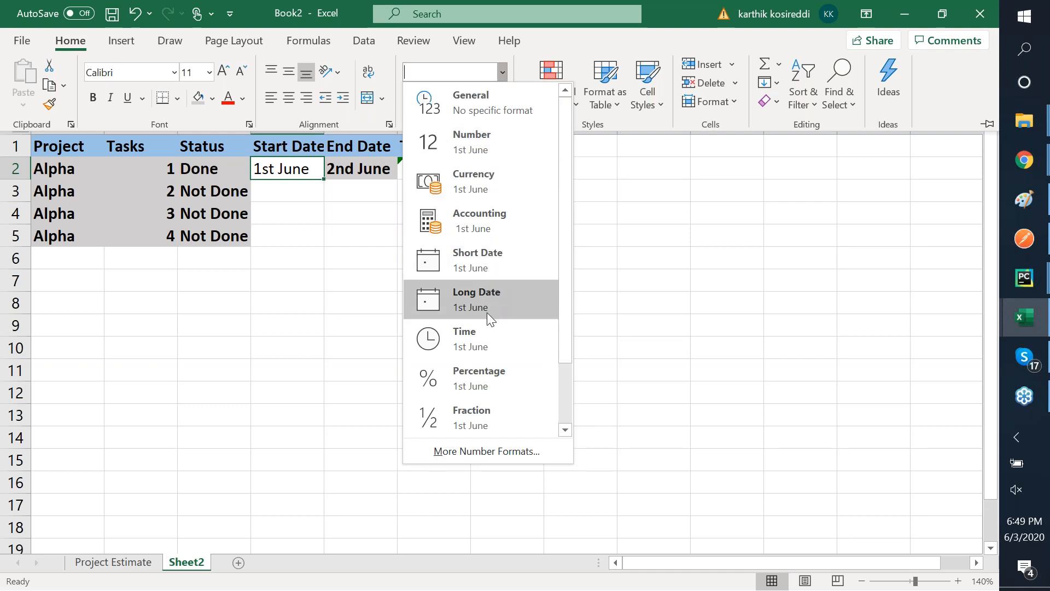
left_click(475, 262)
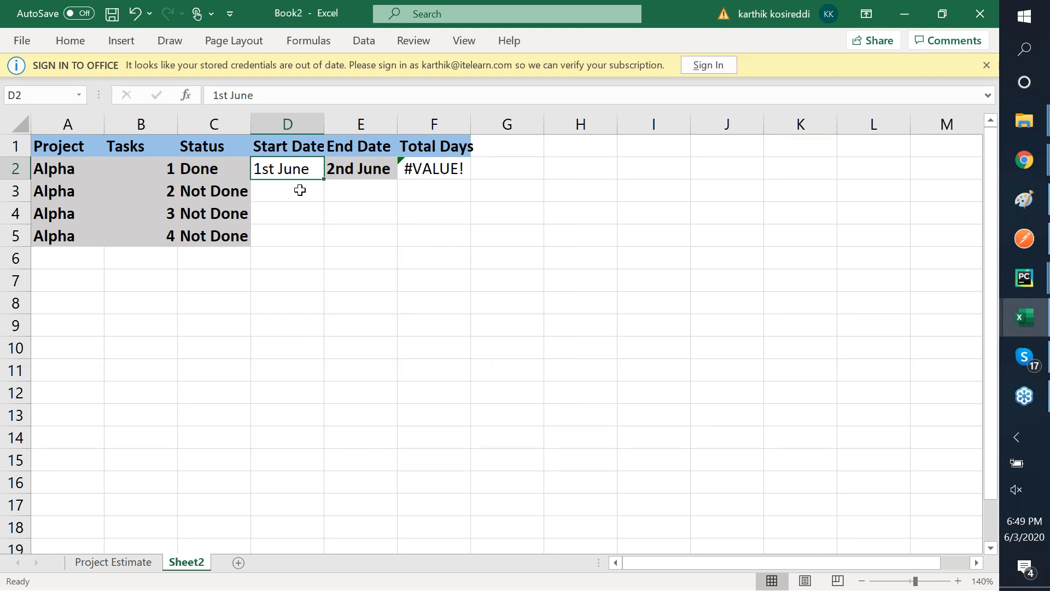
- Re-enter D2 as 01-Jun so it becomes the real date 6/1/2020, and widen column D
key("F2")
key("BackSpace")
key("BackSpace")
key("BackSpace")
key("BackSpace")
key("BackSpace")
key("BackSpace")
key("BackSpace")
key("BackSpace")
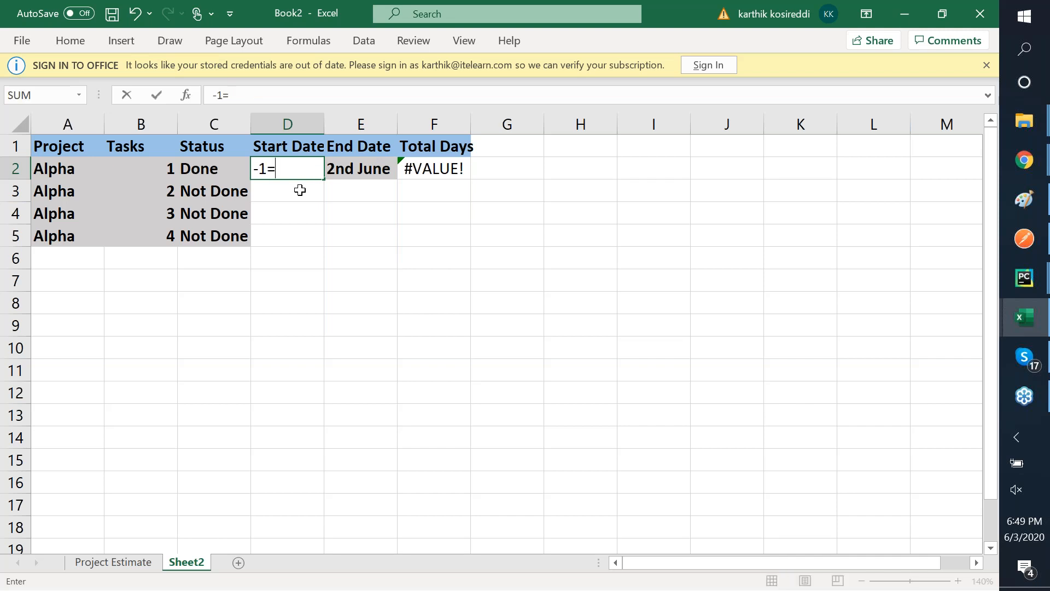
type("01-Jube")
key("BackSpace")
key("BackSpace")
type("n")
key("ctrl+Return")
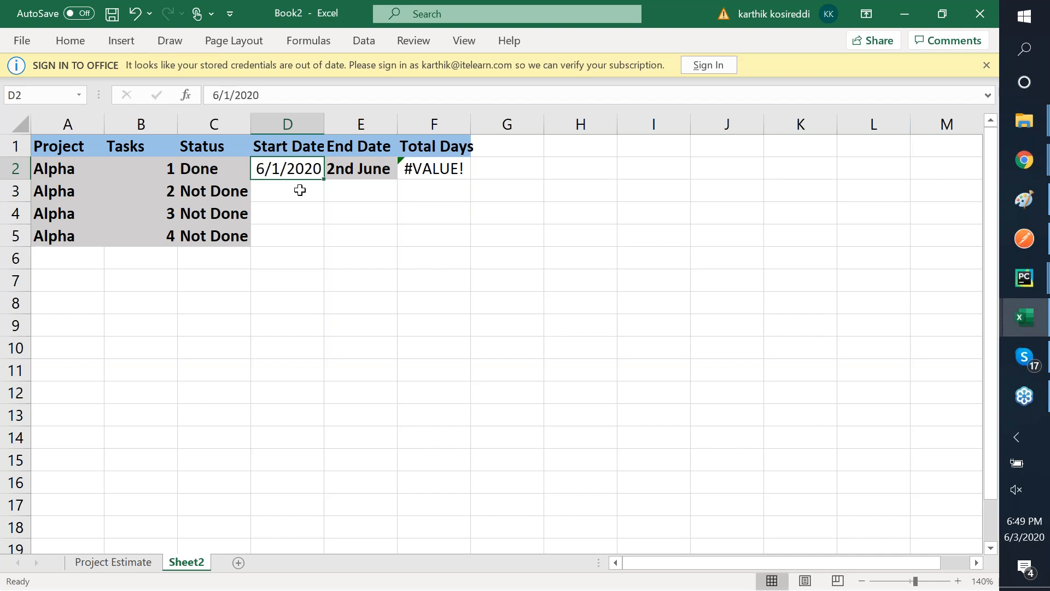
left_click_drag(323, 128, 335, 129)
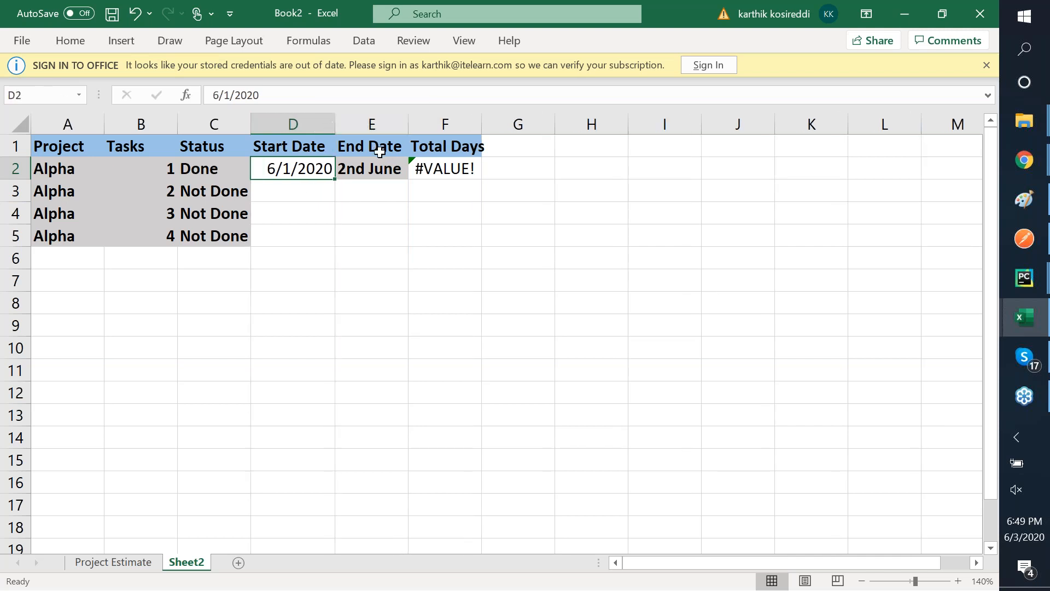
right_click(300, 169)
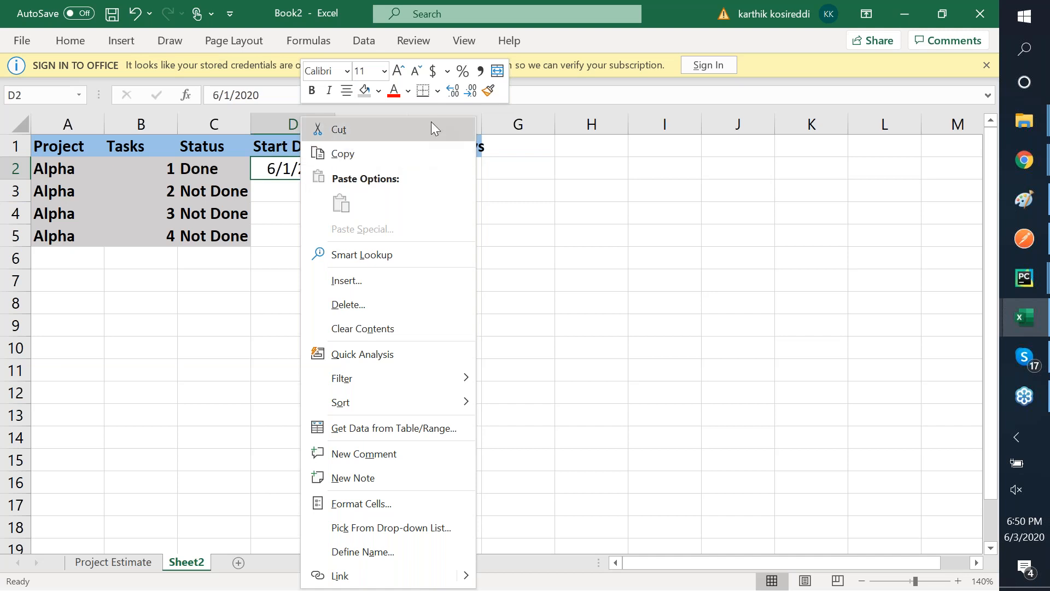
- Apply the 14-Mar Date format from More Number Formats to D2 so it reads 1-Jun
left_click(448, 76)
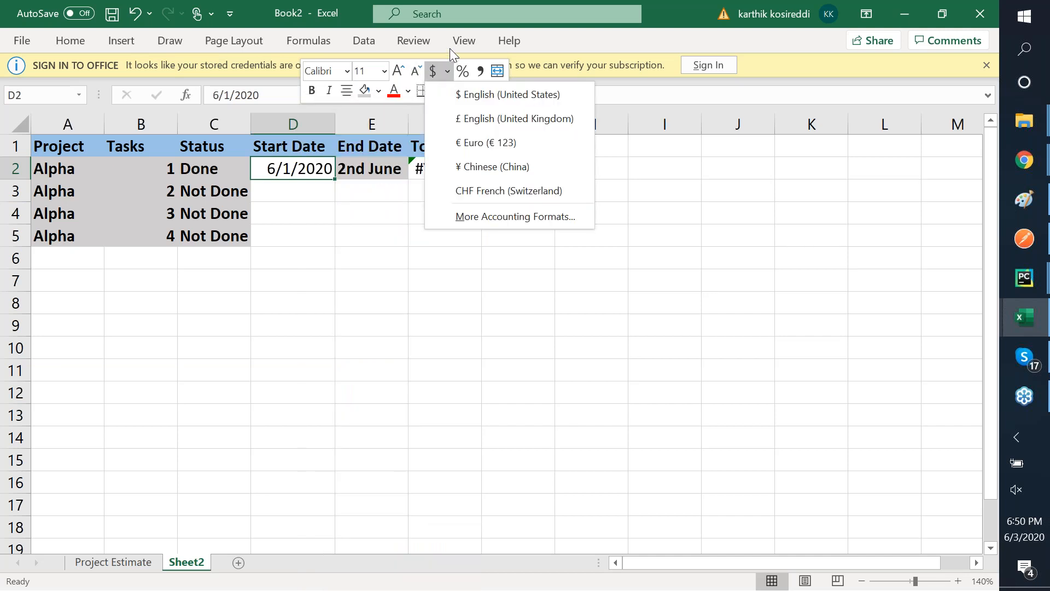
left_click(75, 46)
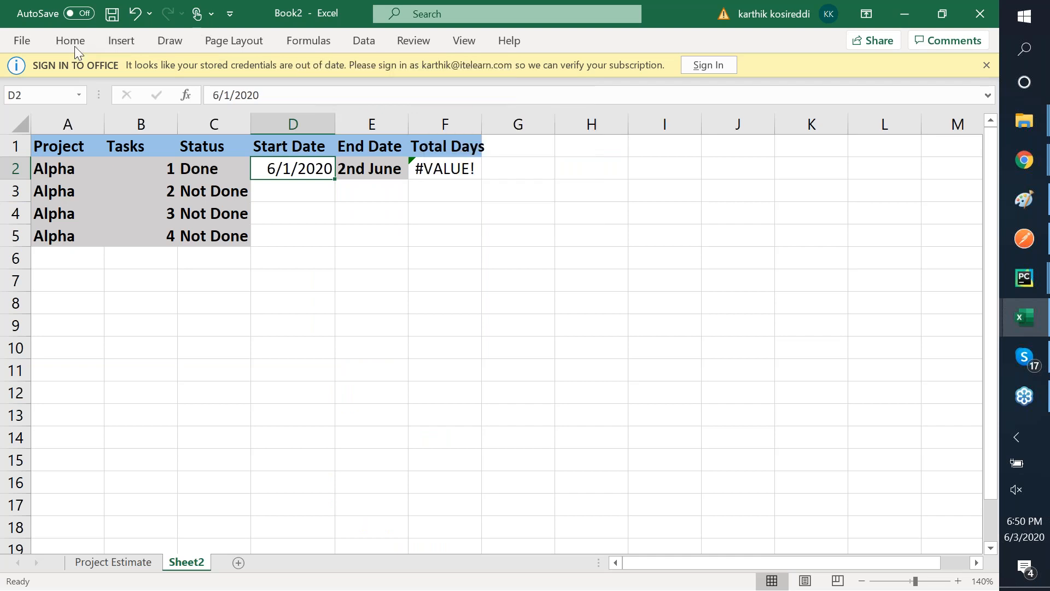
left_click(74, 46)
left_click(501, 74)
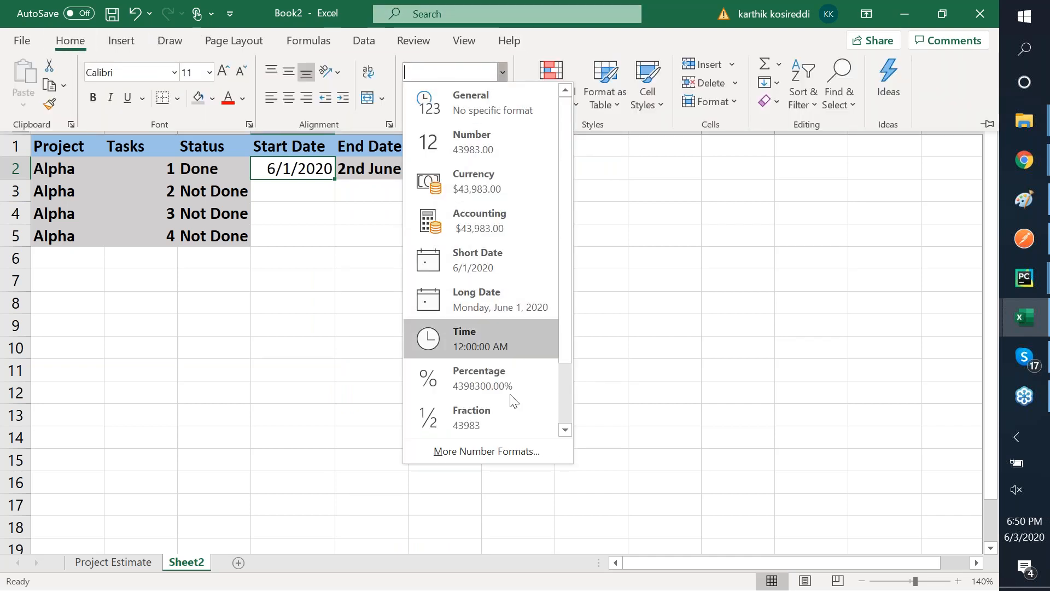
left_click(489, 449)
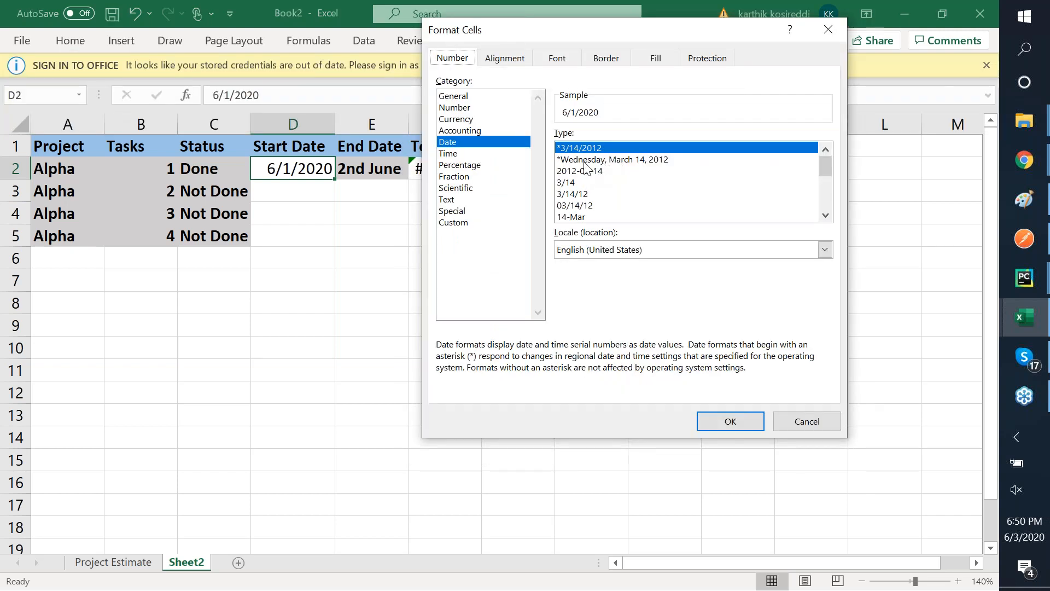
left_click(824, 215)
left_click(825, 215)
left_click(824, 216)
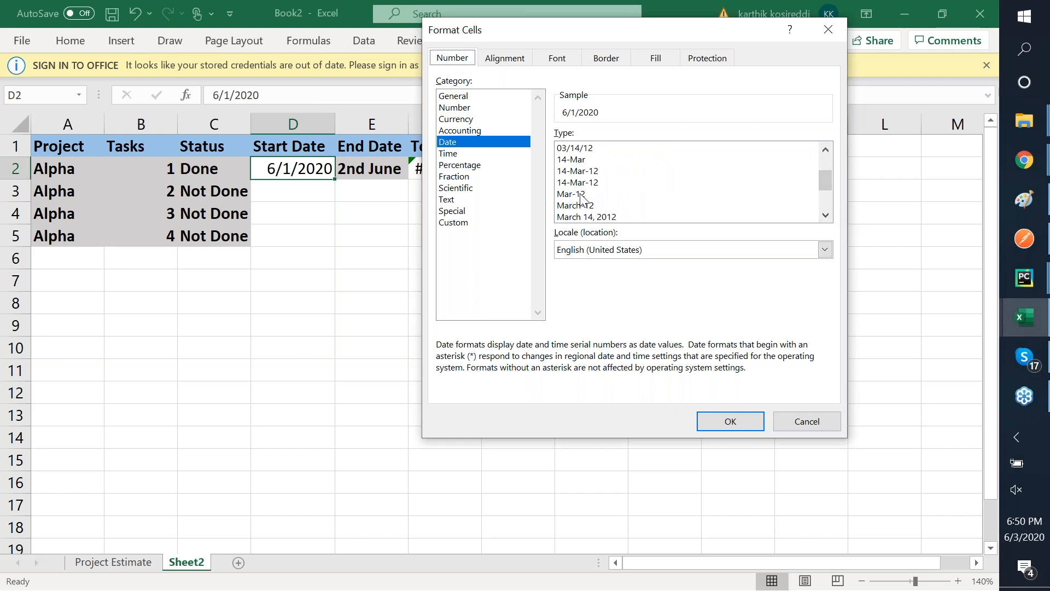
left_click(579, 160)
key("Return")
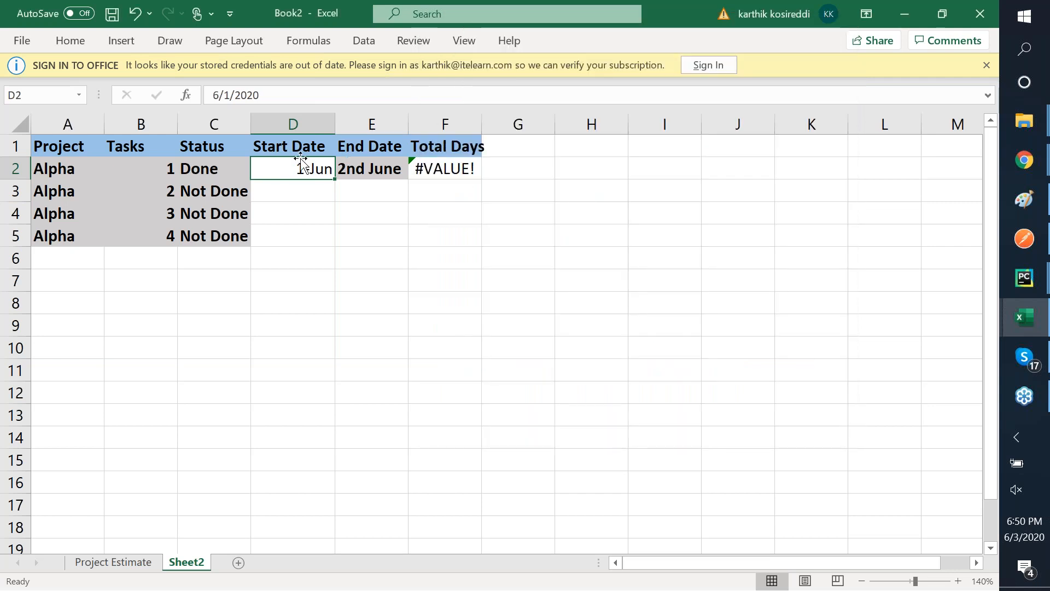
- Copy D2 into E2 and change it to the end date 6/2/2020
key("ctrl+c")
left_click(375, 168)
key("ctrl+v")
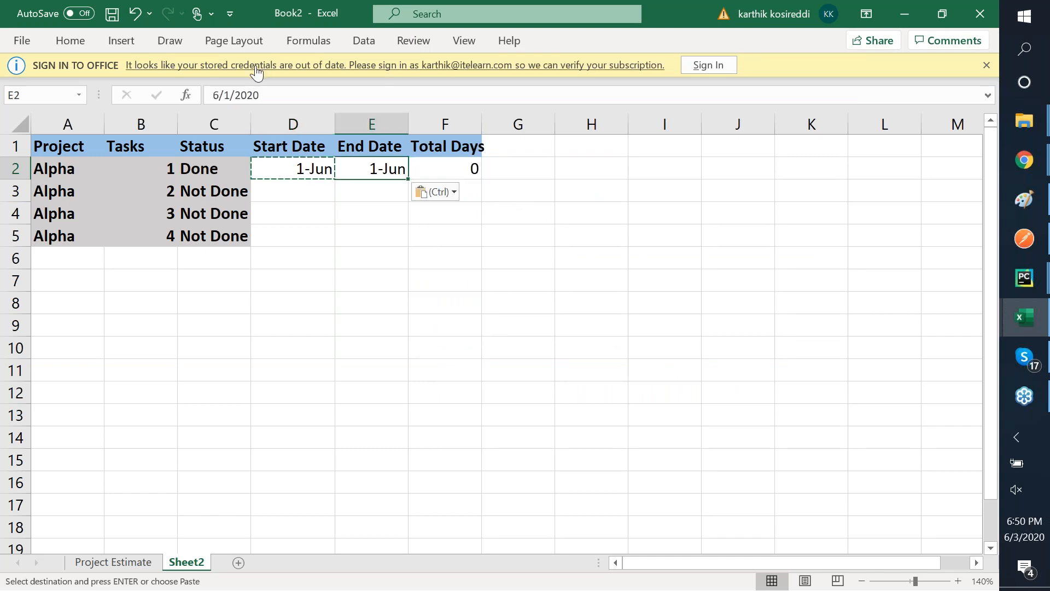
left_click(231, 96)
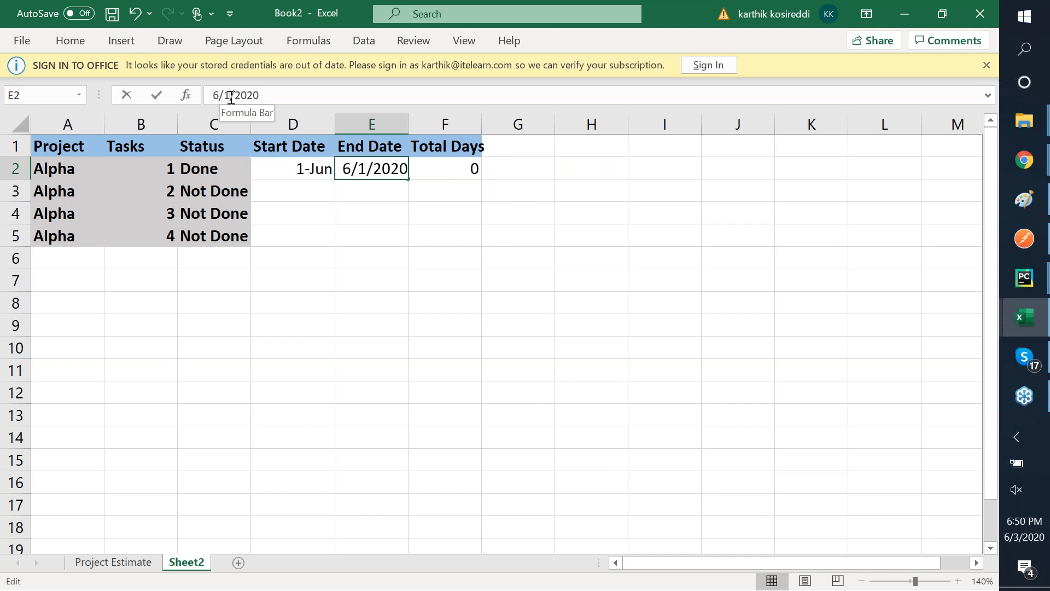
key("BackSpace")
type("2")
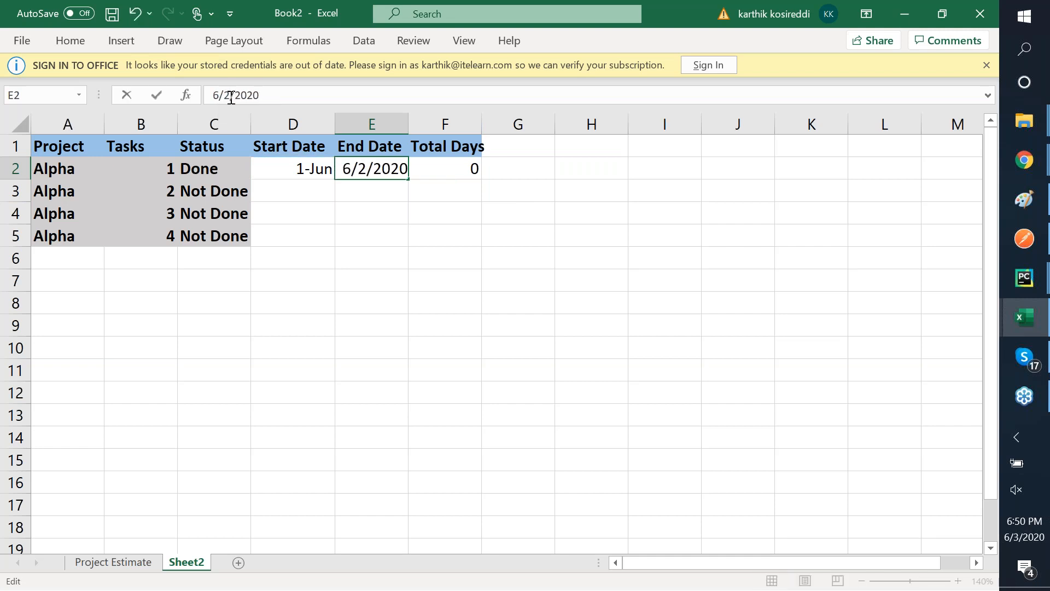
key("ctrl+Return")
key("Right")
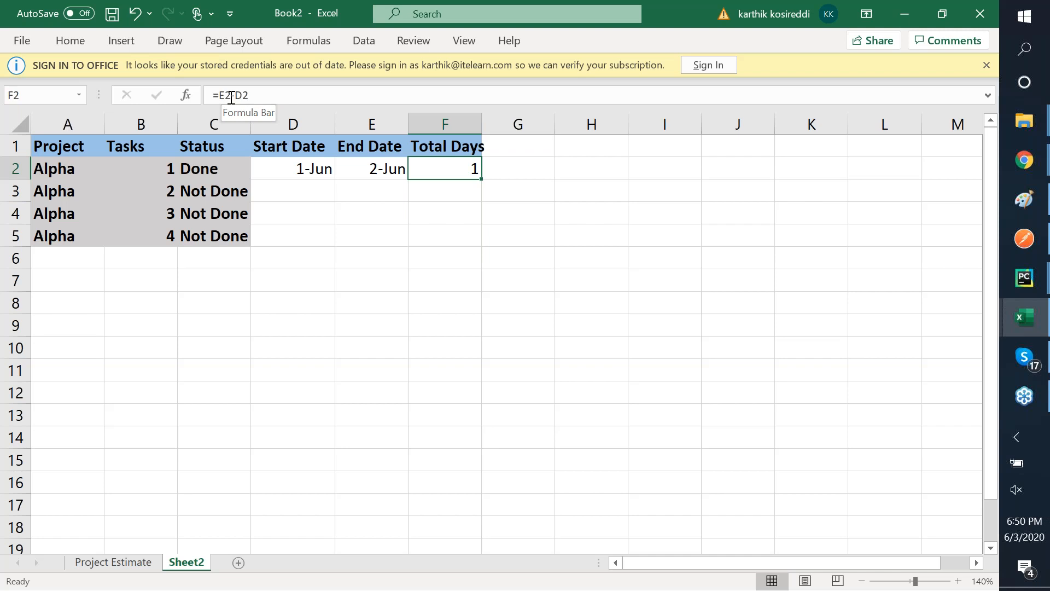
- Copy the D2:E2 dates down into D3:E5
key("Left")
key("Left")
key("shift+Right")
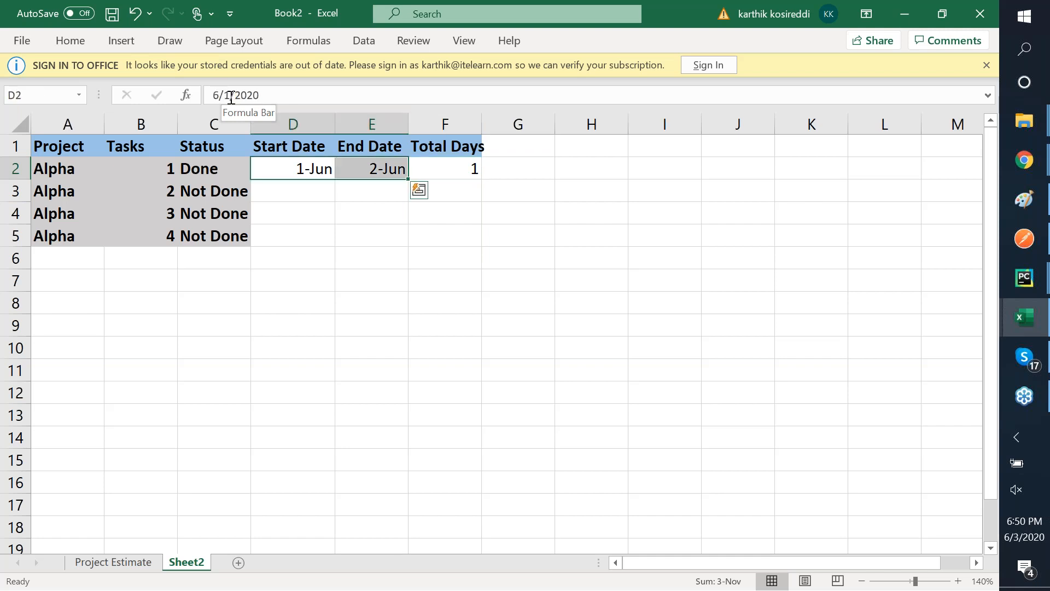
key("ctrl+c")
key("Down")
key("shift+Right")
key("shift+Down")
key("shift+Down")
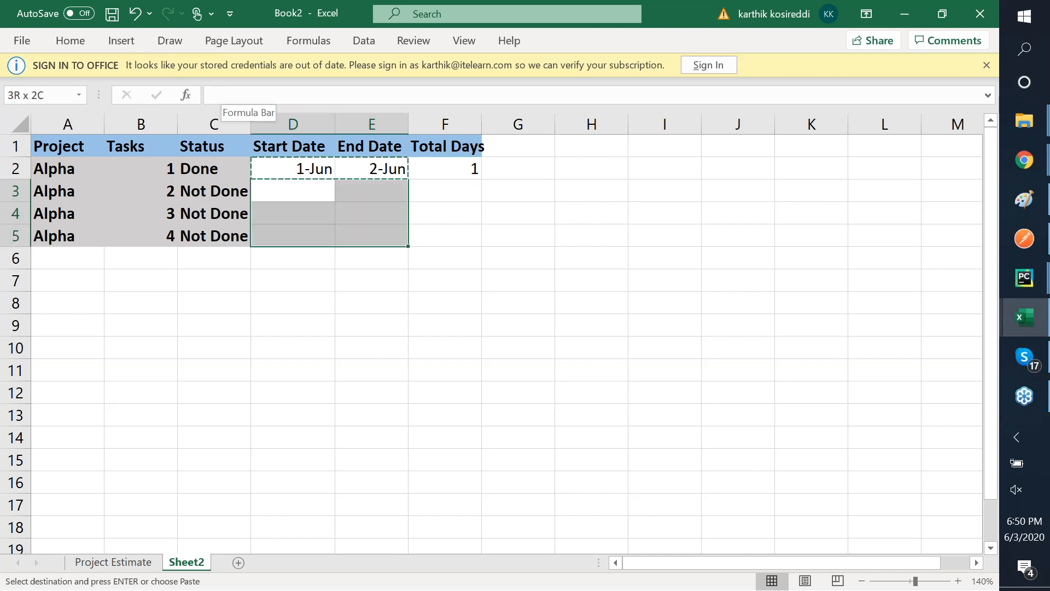
key("ctrl+v")
- Copy the Total Days formula from F2 into F3:F5, giving 1 day in each row
key("Left")
key("Right")
key("Right")
key("Right")
key("Up")
key("ctrl+c")
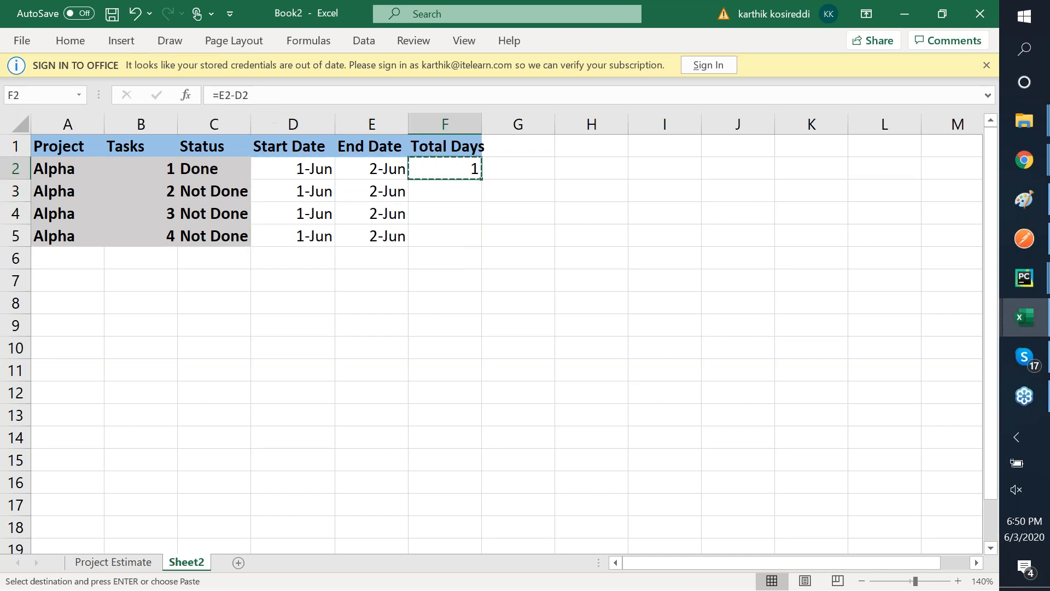
key("Down")
key("shift+Down")
key("shift+Down")
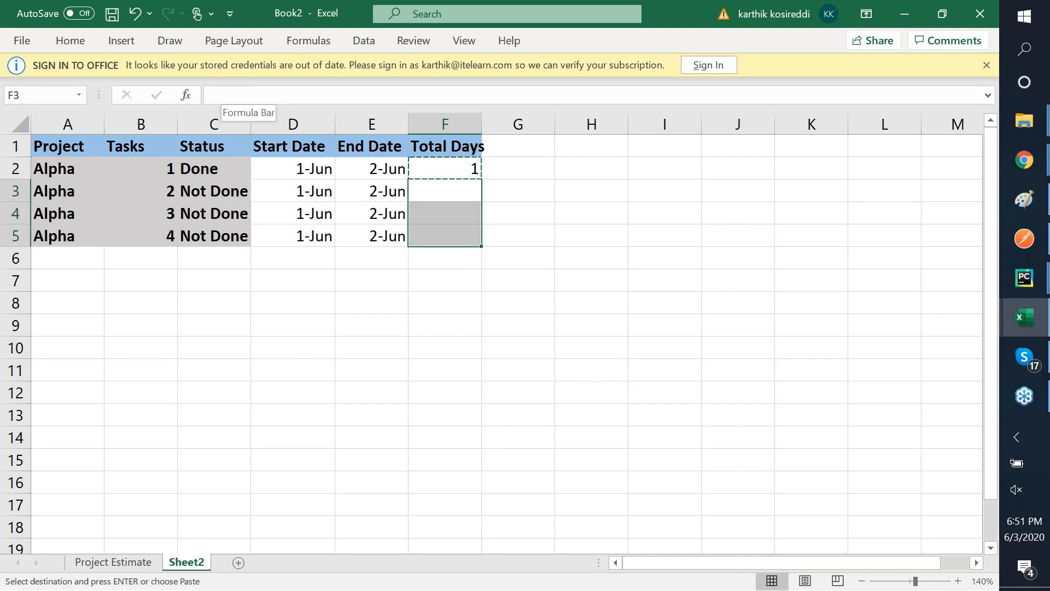
key("ctrl+v")
key("Left")
key("Left")
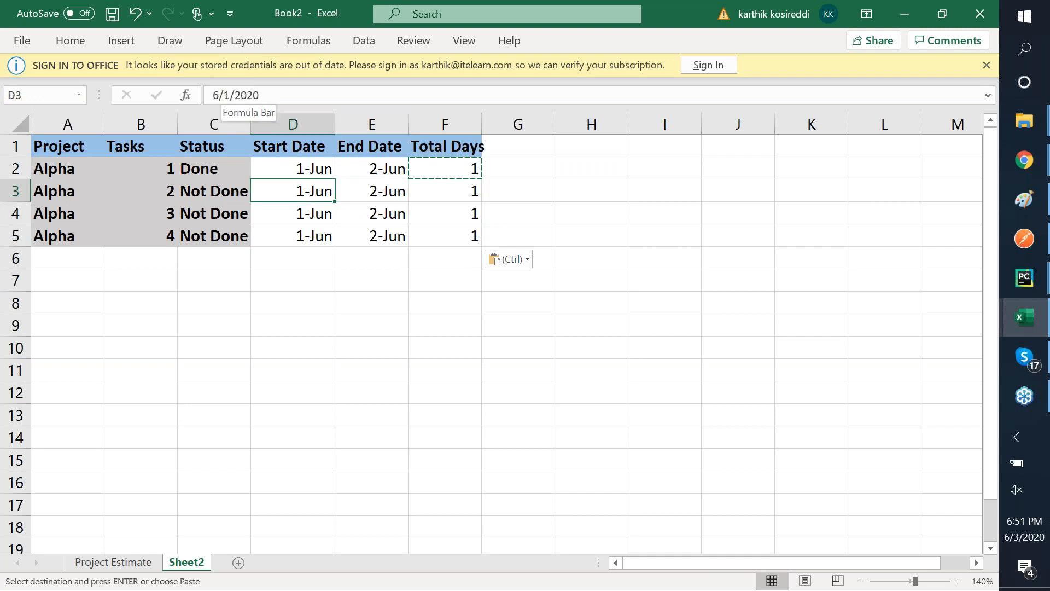
- Set D3's start date to the formula =E2+1, the day after task 1 ends
left_click(228, 194)
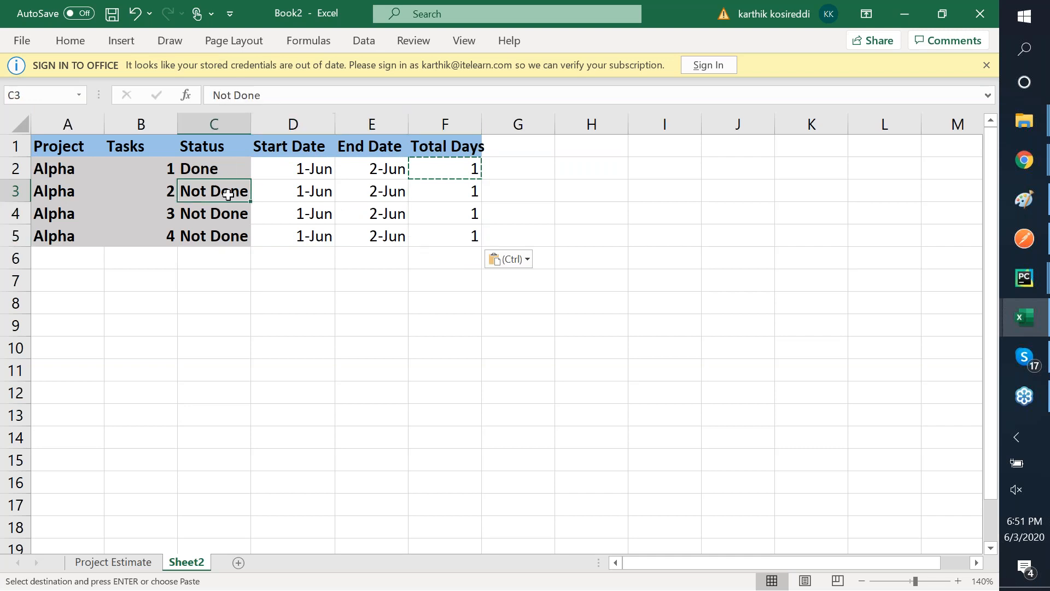
left_click(390, 170)
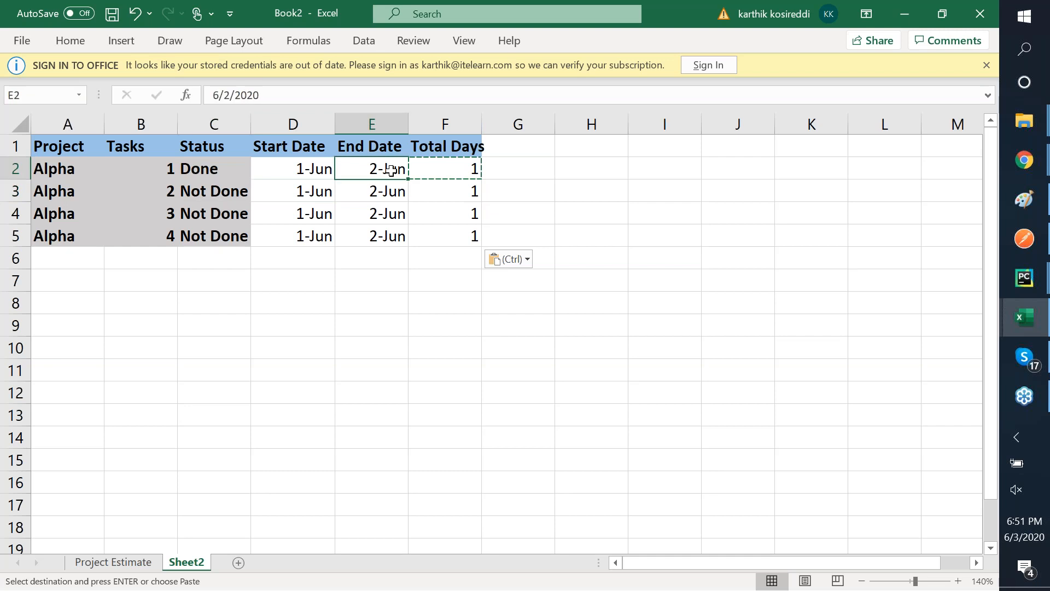
left_click(316, 193)
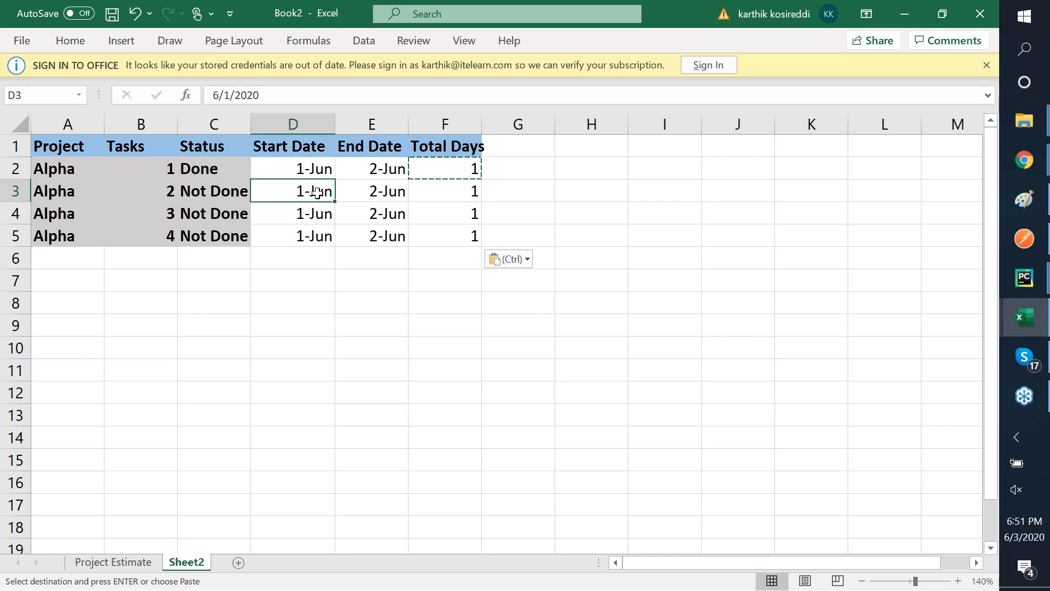
type("=")
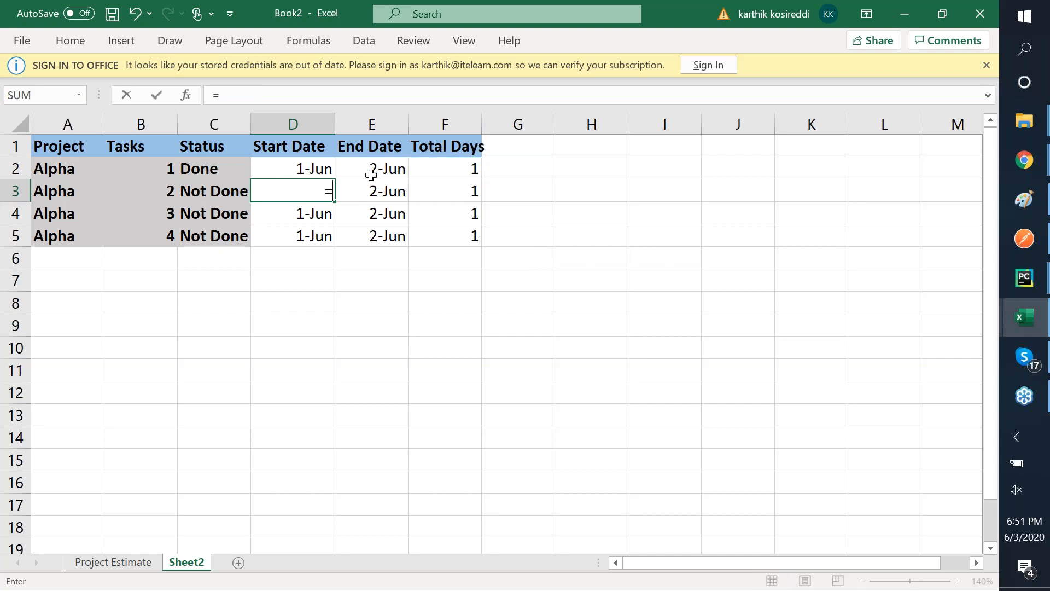
left_click(391, 160)
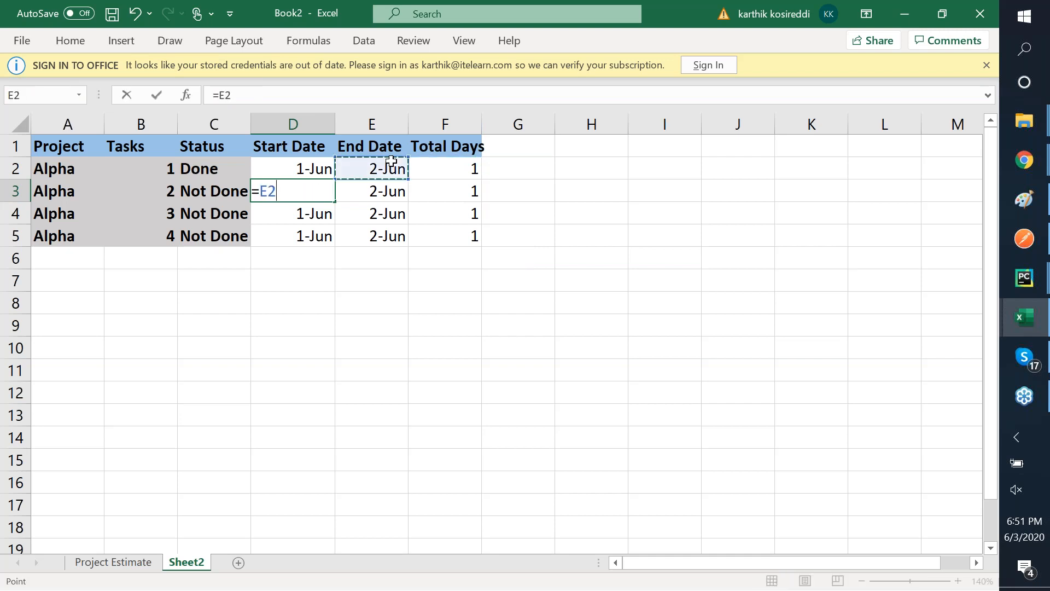
type("+1")
key("Tab")
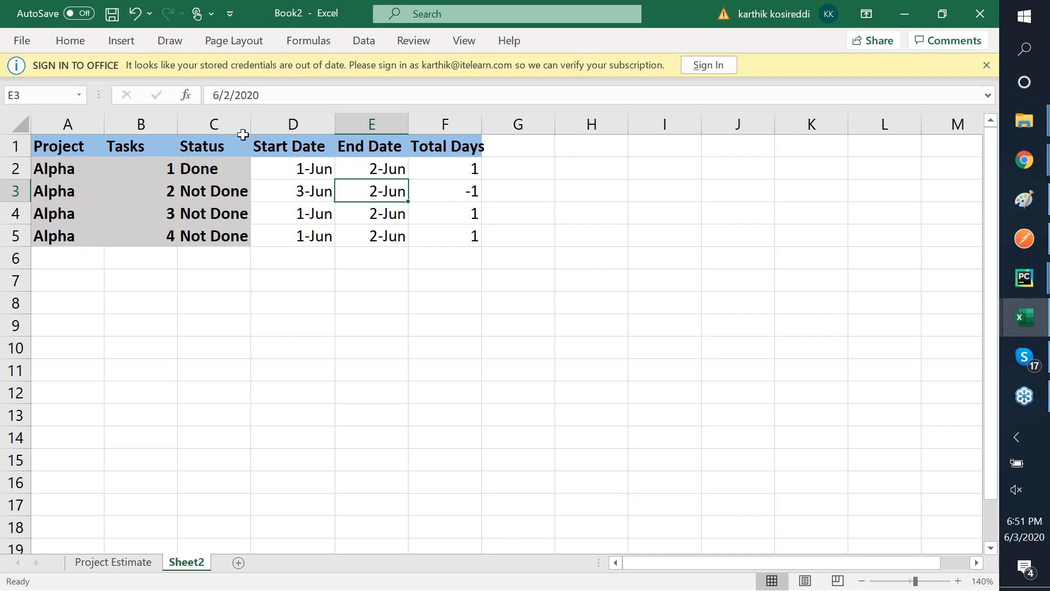
- Set task 2's end date in E3 to 7-Jun
left_click(232, 97)
key("BackSpace")
type("7")
key("Tab")
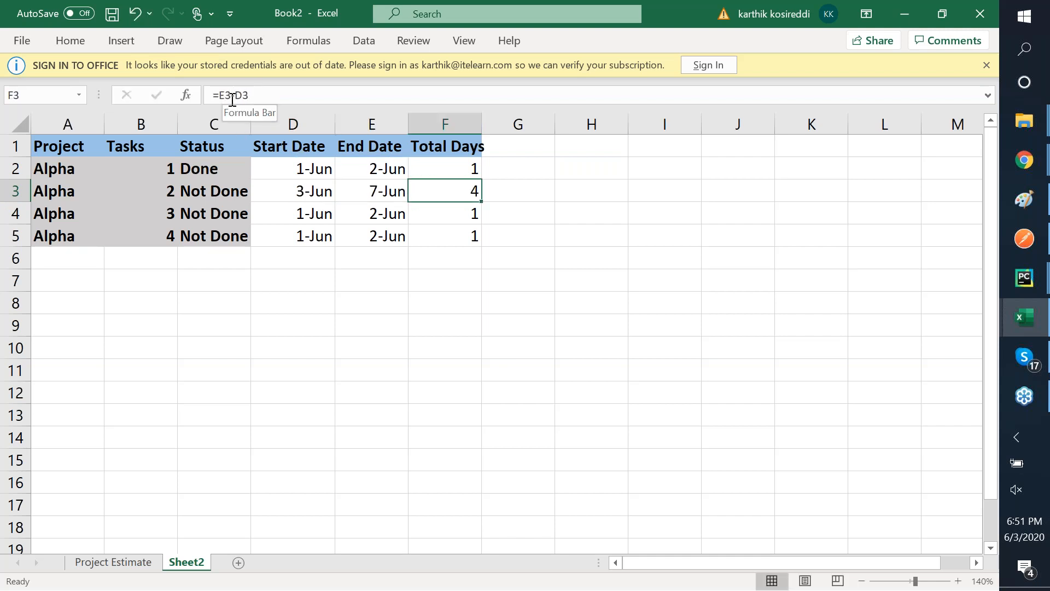
- Copy D3's start-date formula down into D4:D5
key("Down")
key("Left")
key("Left")
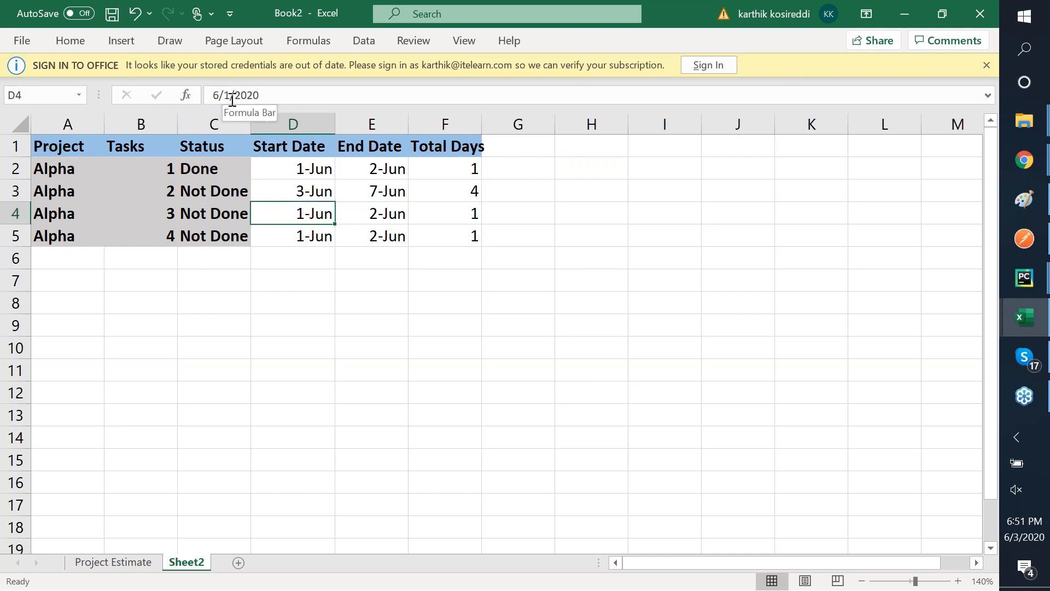
key("Up")
key("ctrl+c")
key("Down")
key("shift+Down")
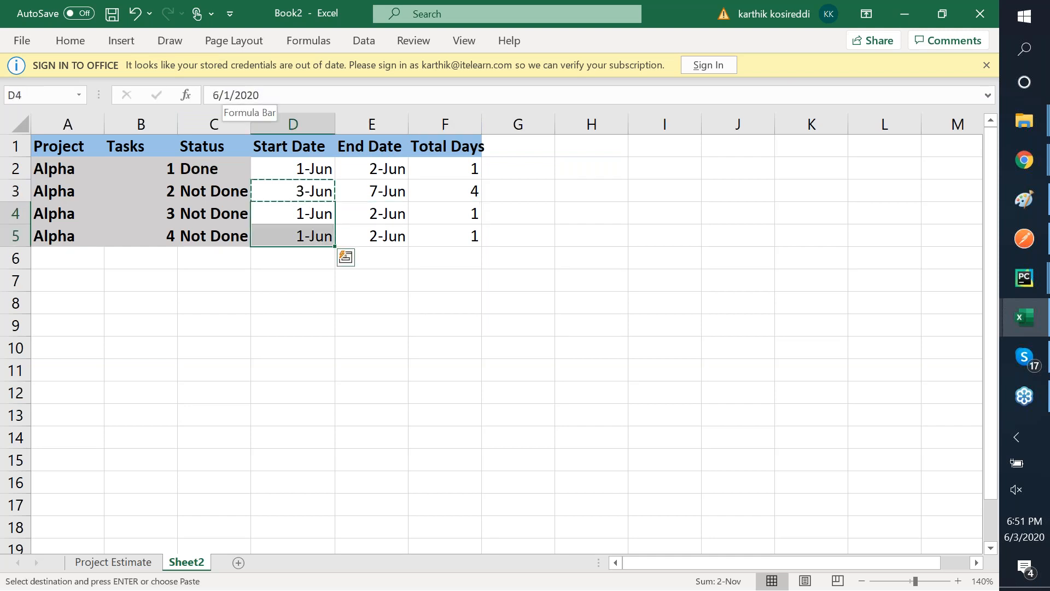
key("ctrl+v")
- Review the start dates, end dates and D3/D4 formulas in rows 2–4
key("Up")
key("Down")
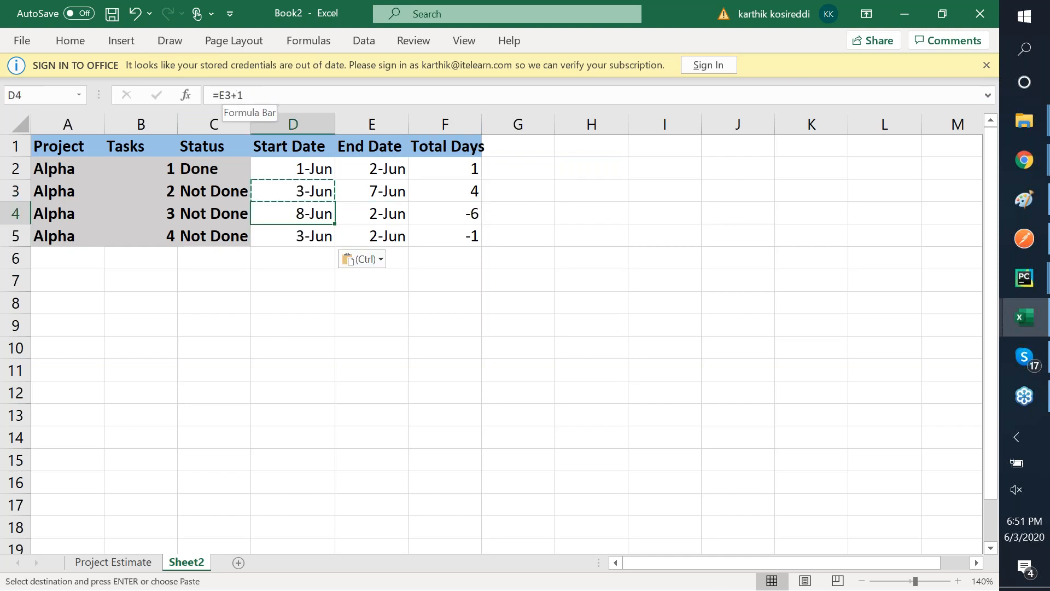
left_click(299, 162)
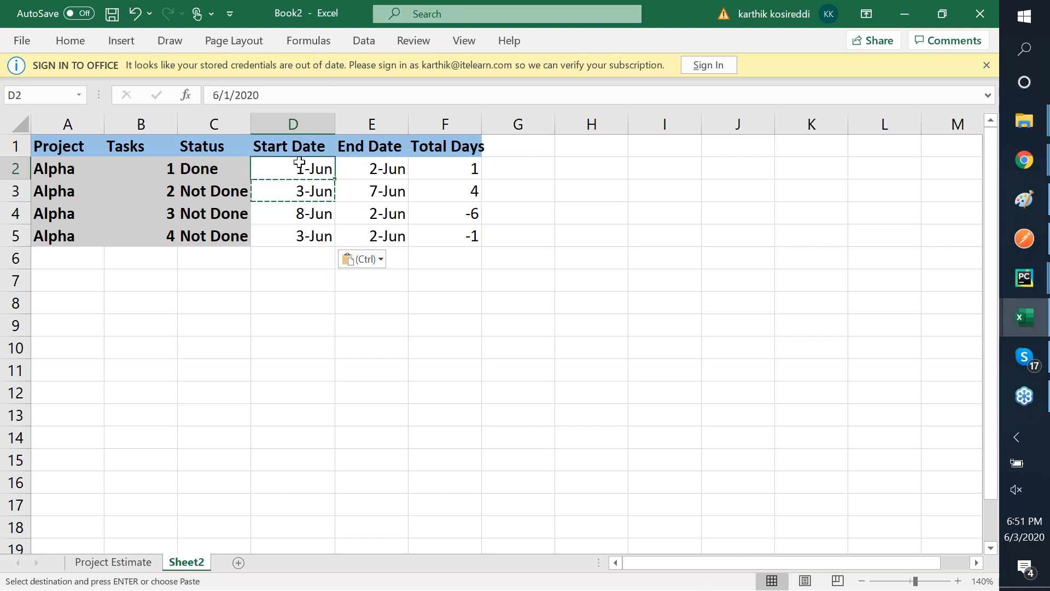
left_click(389, 166)
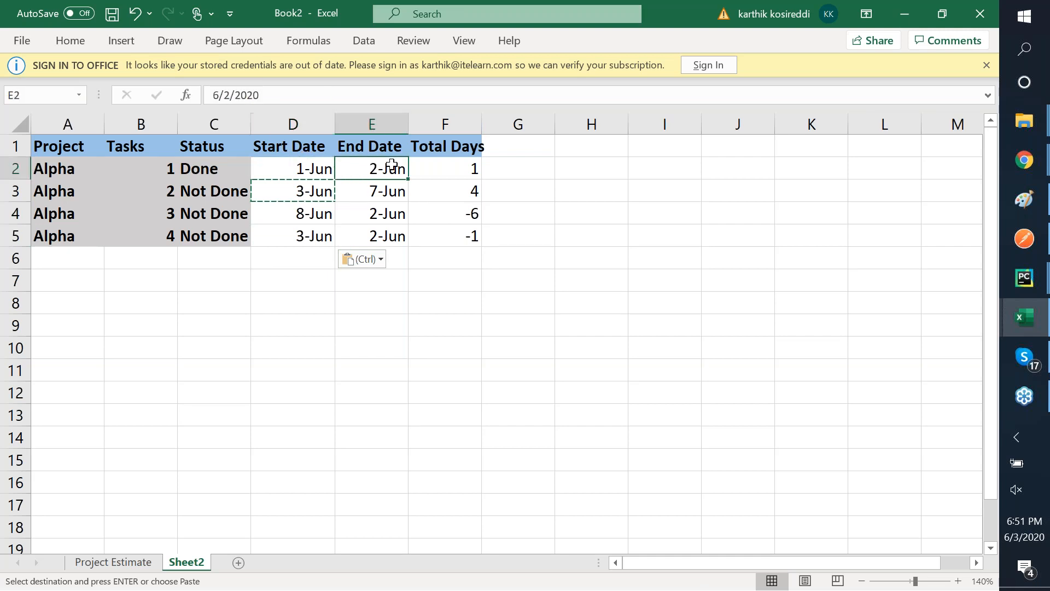
left_click(309, 189)
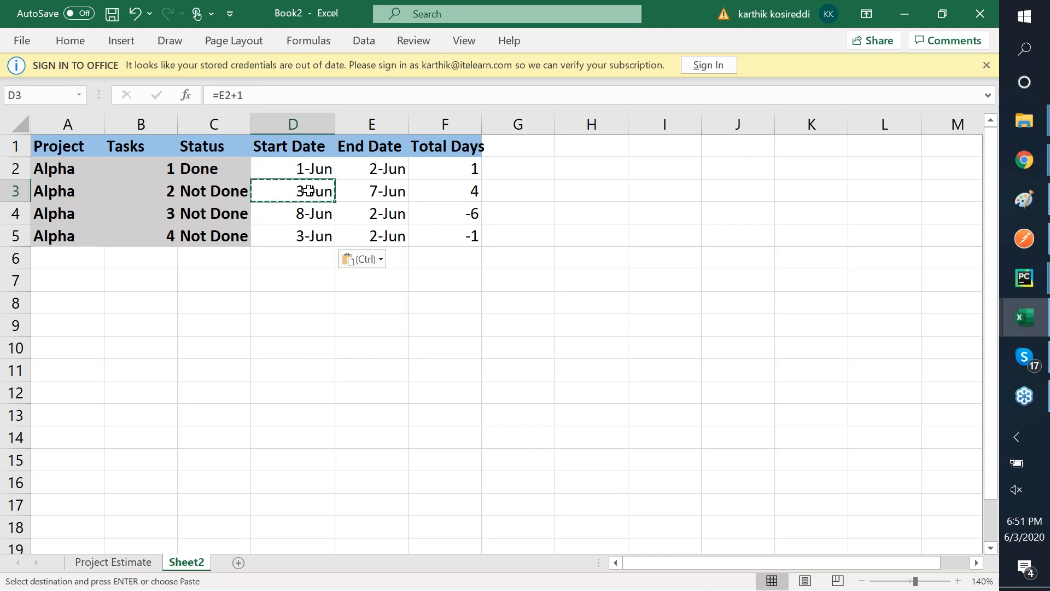
left_click(376, 192)
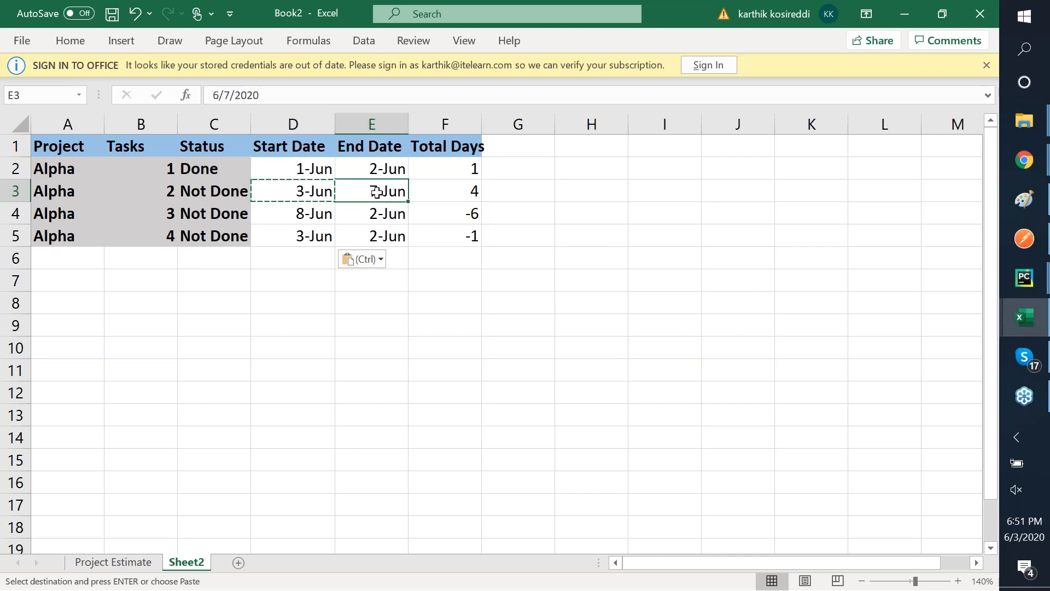
double_click(300, 213)
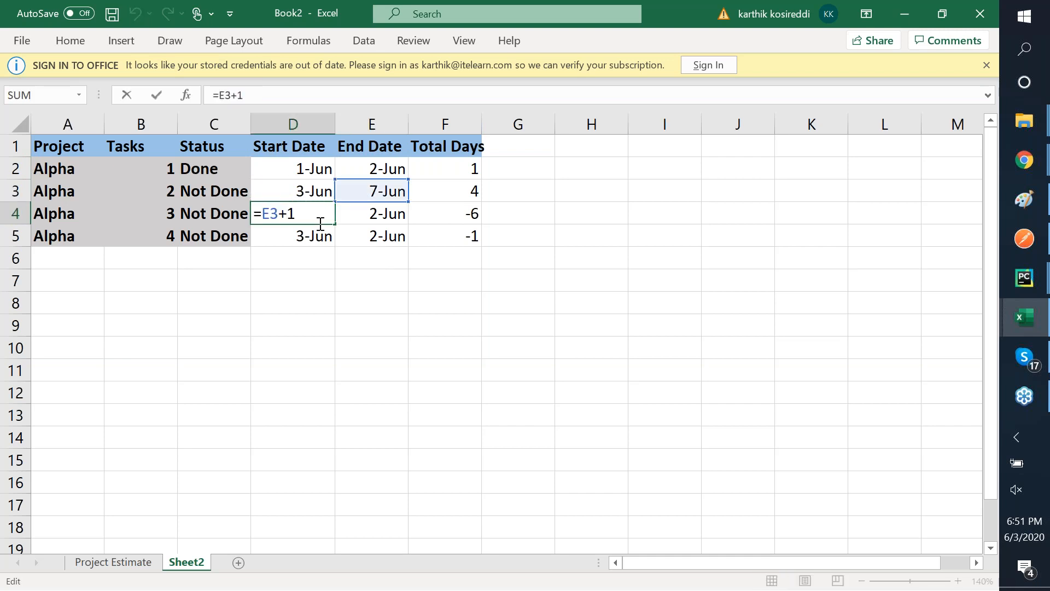
left_click(387, 219)
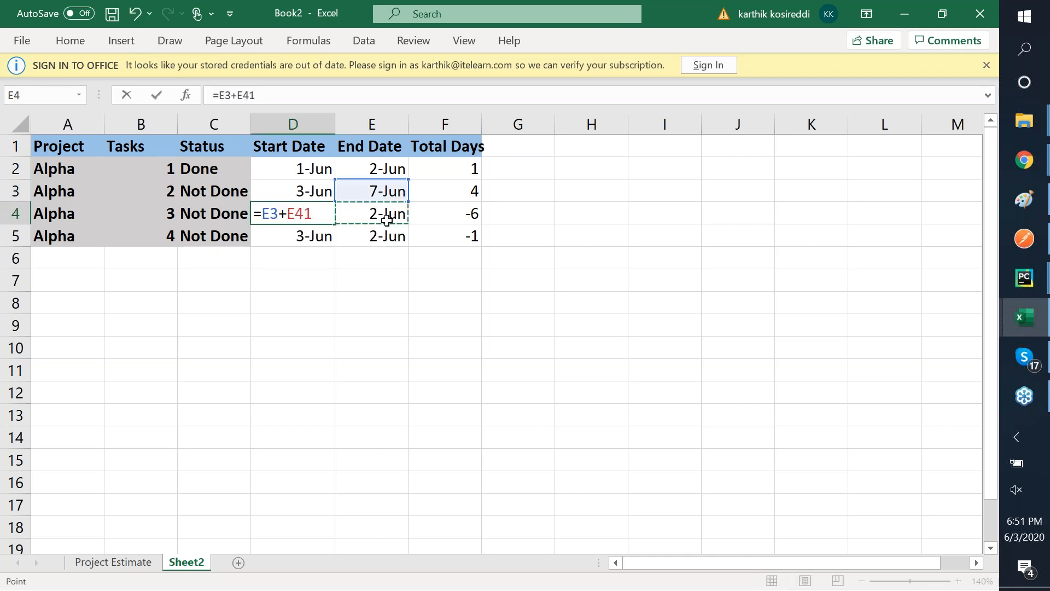
key("Escape")
- Set task 3's end date in E4 to 10-Jun
left_click(387, 219)
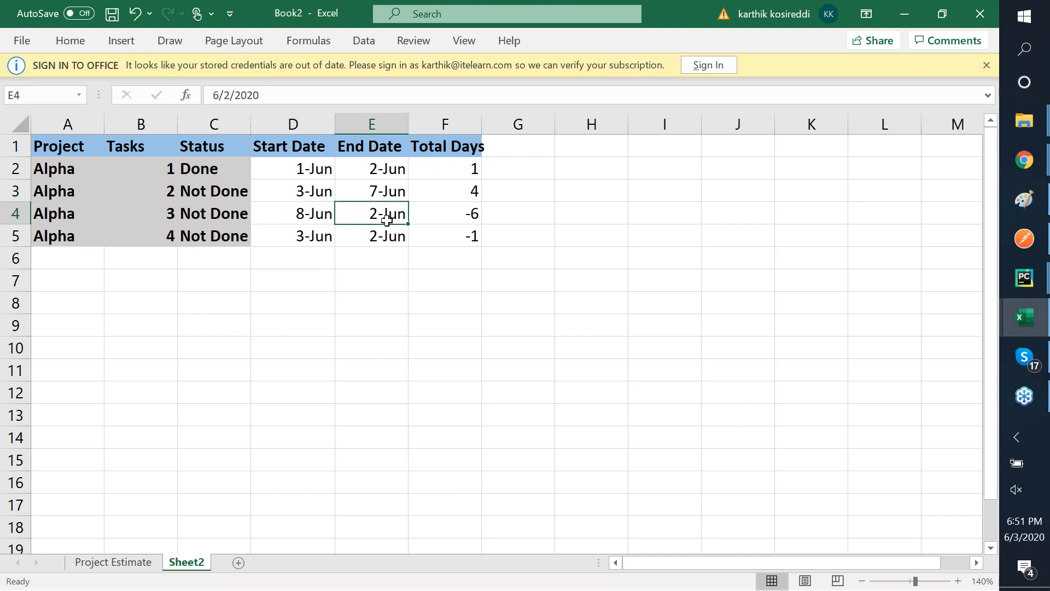
left_click(277, 97)
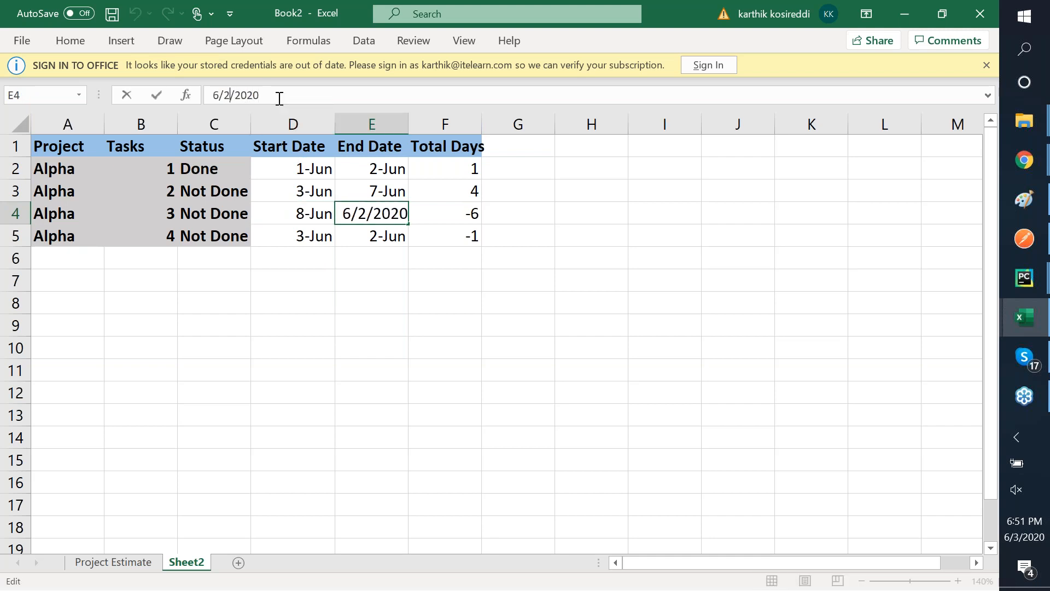
key("BackSpace")
type("10-Jun")
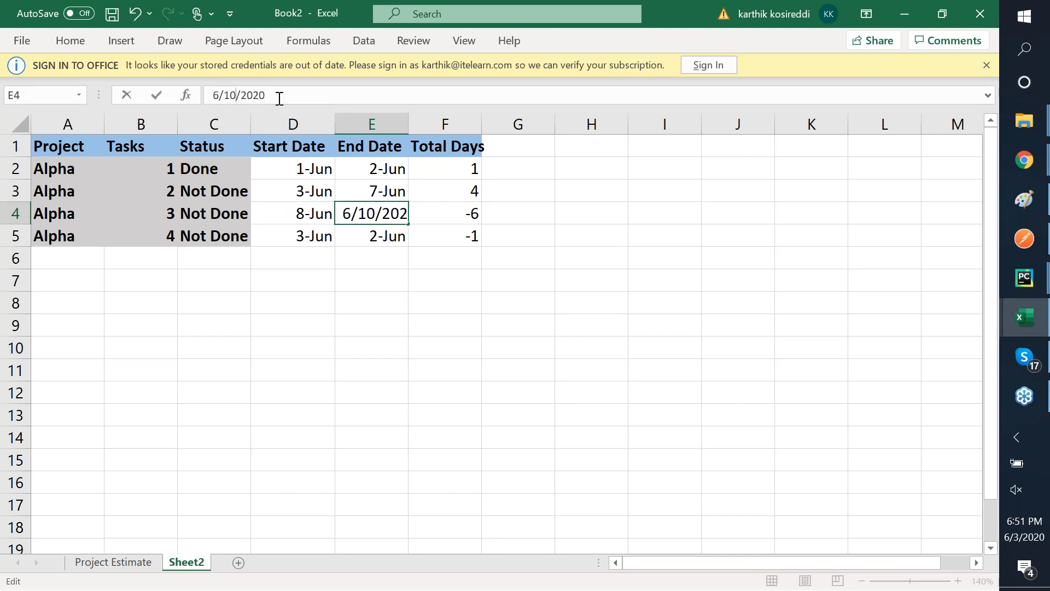
key("Return")
key("Left")
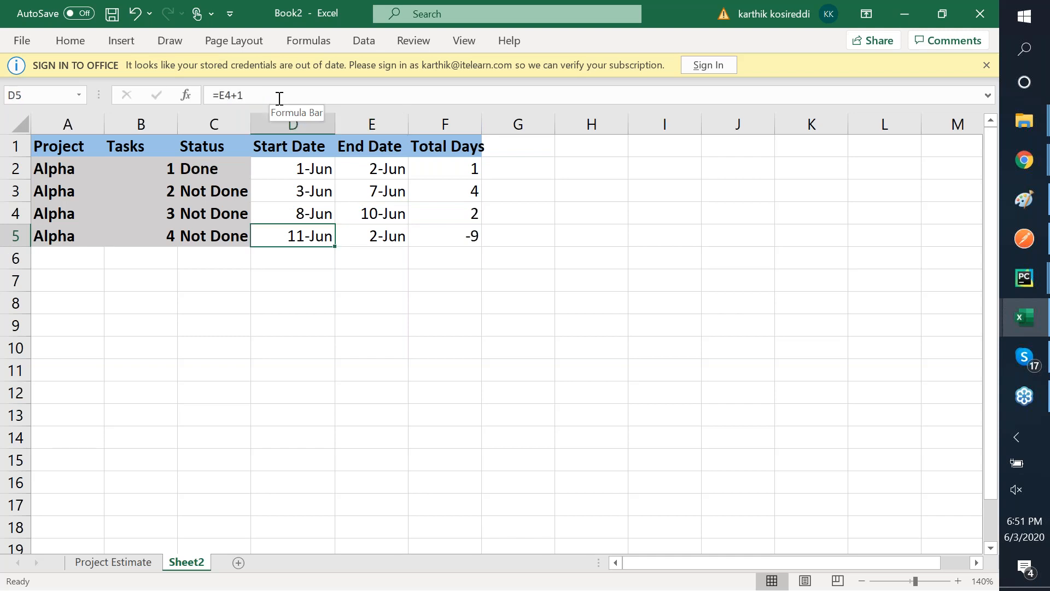
- Set task 4's end date in E5 to 15-Jun
key("Right")
left_click(278, 97)
left_click(229, 91)
key("BackSpace")
type("15")
key("Return")
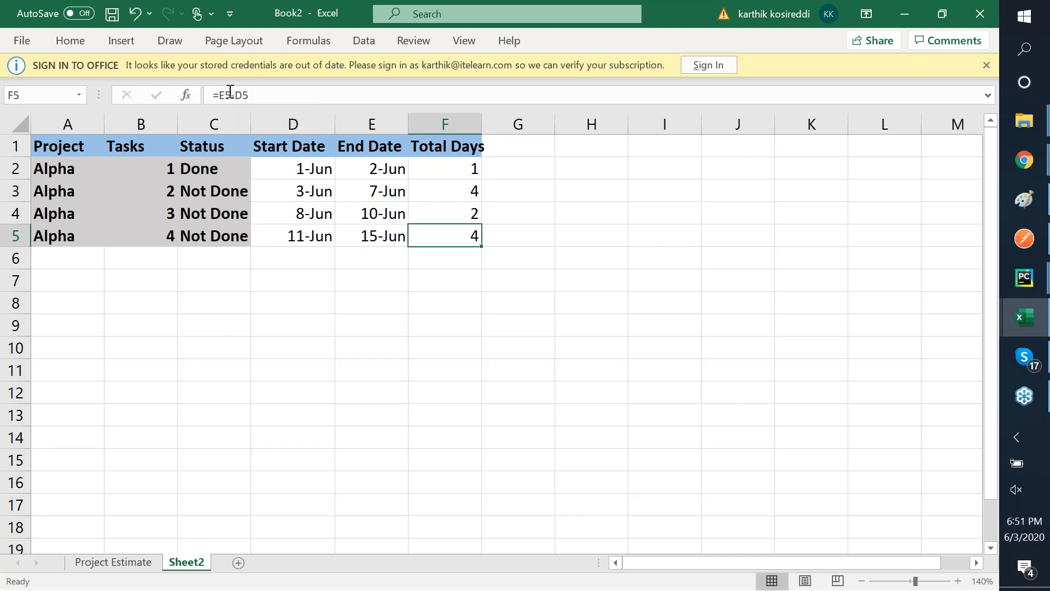
- Select the Total Days values F2:F5 to check they read 1, 4, 2 and 4
key("Down")
key("Left")
key("Left")
key("Left")
key("Left")
key("Left")
key("Right")
key("Right")
key("Right")
key("Right")
key("Right")
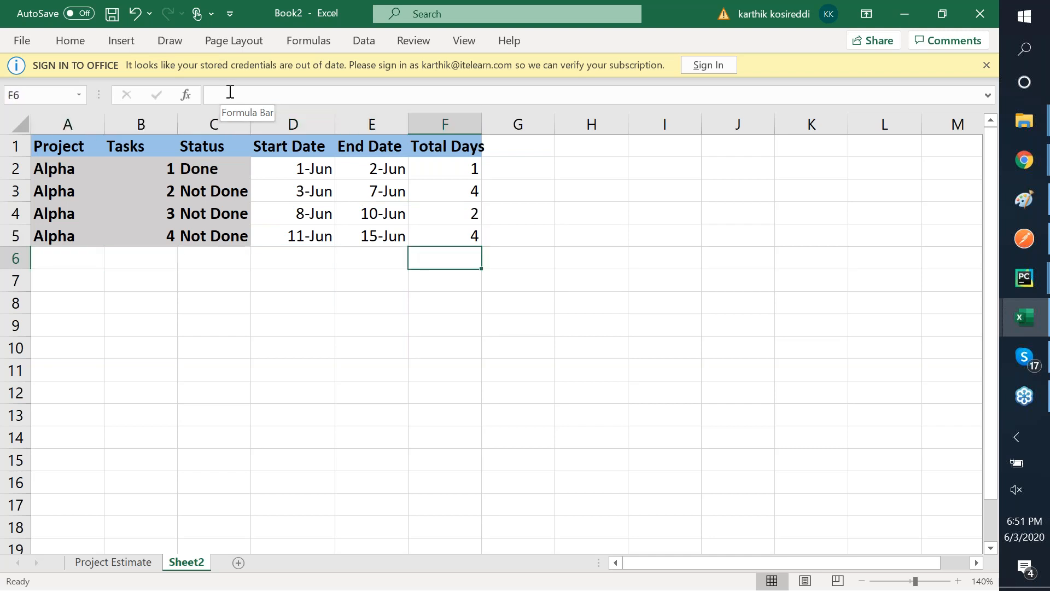
key("Up")
key("shift+Up")
key("shift+Up")
key("shift+Up")
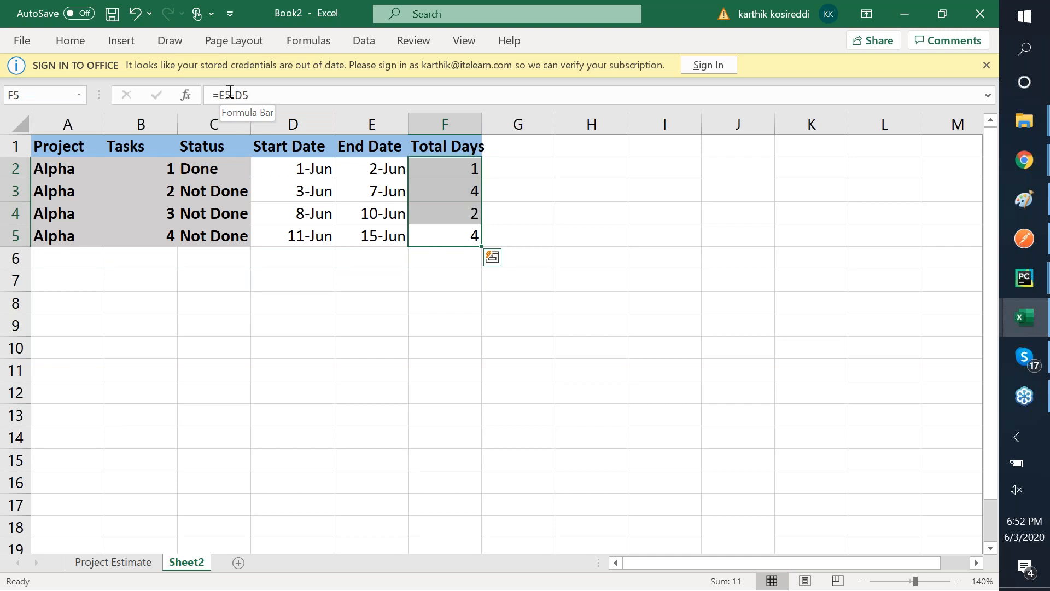
key("Left")
key("Left")
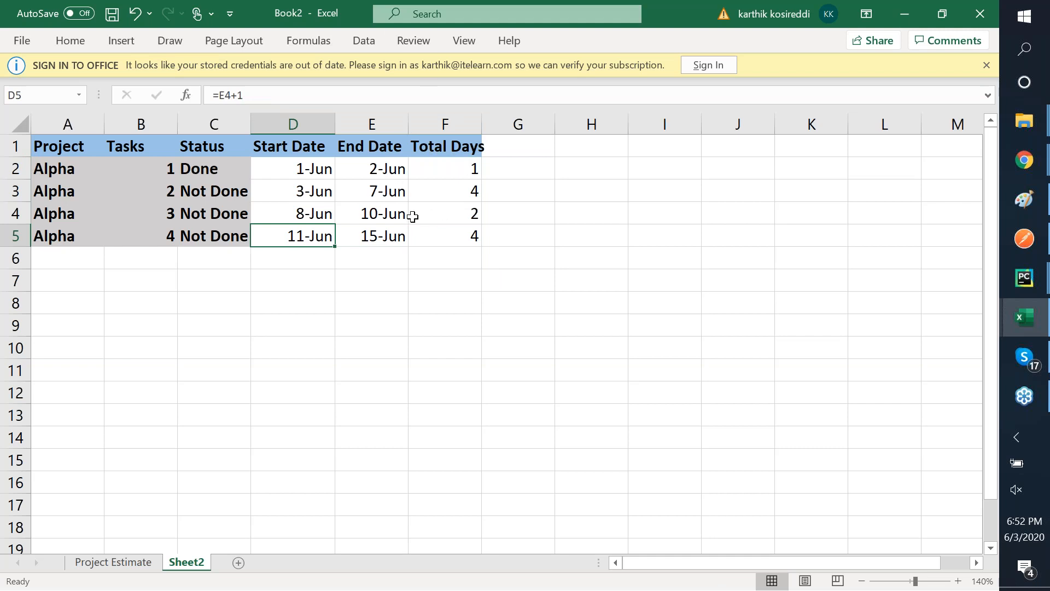
- Test changing E2's end date to 1-Jun, then undo the change
left_click(388, 172)
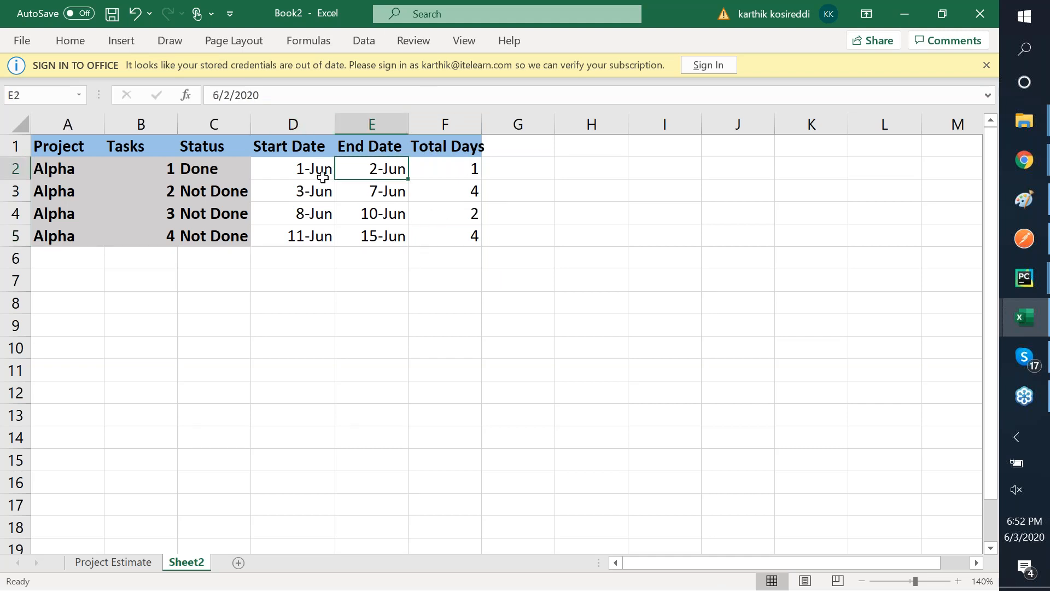
left_click(231, 94)
key("BackSpace")
type("1")
key("Return")
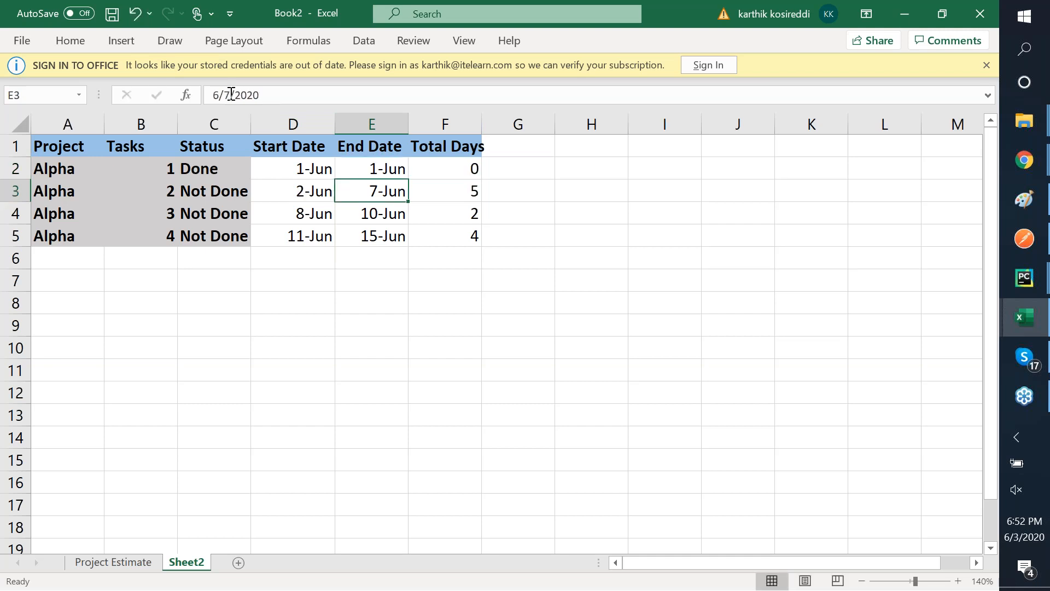
key("Down")
key("Down")
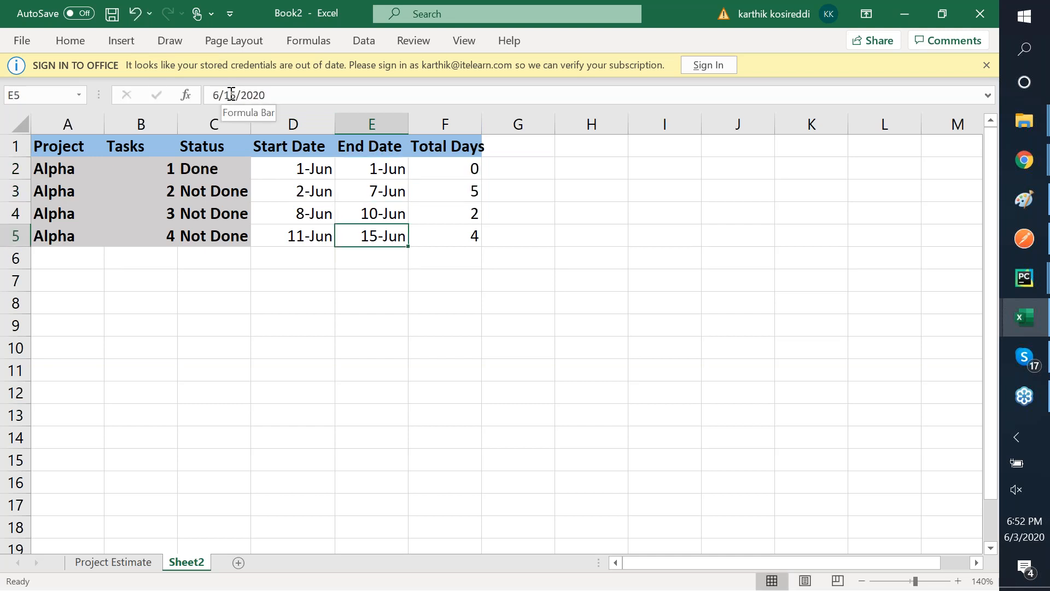
key("Up")
key("Up")
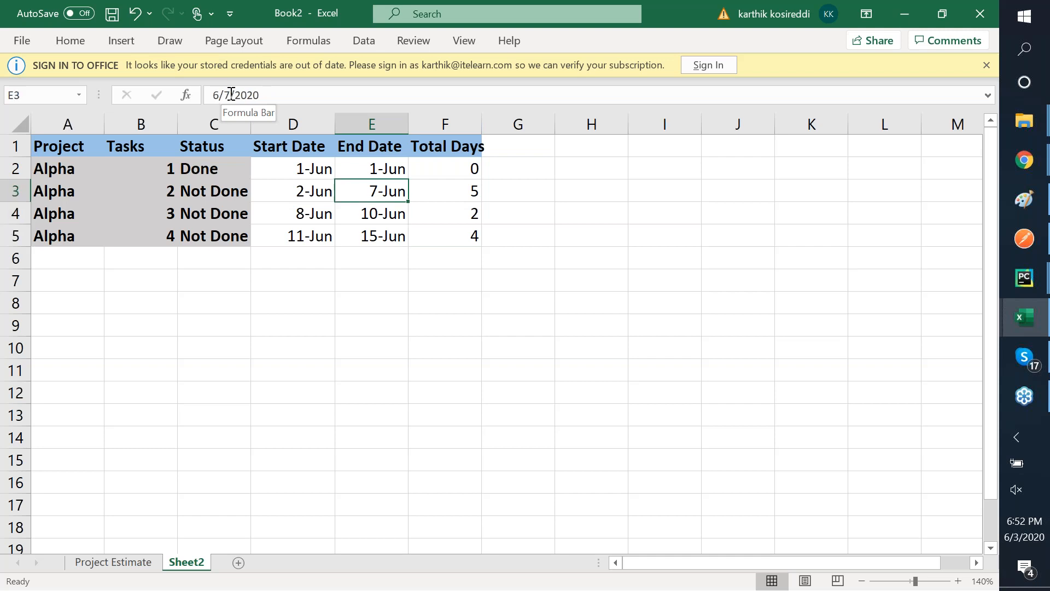
key("ctrl+z")
key("ctrl+z")
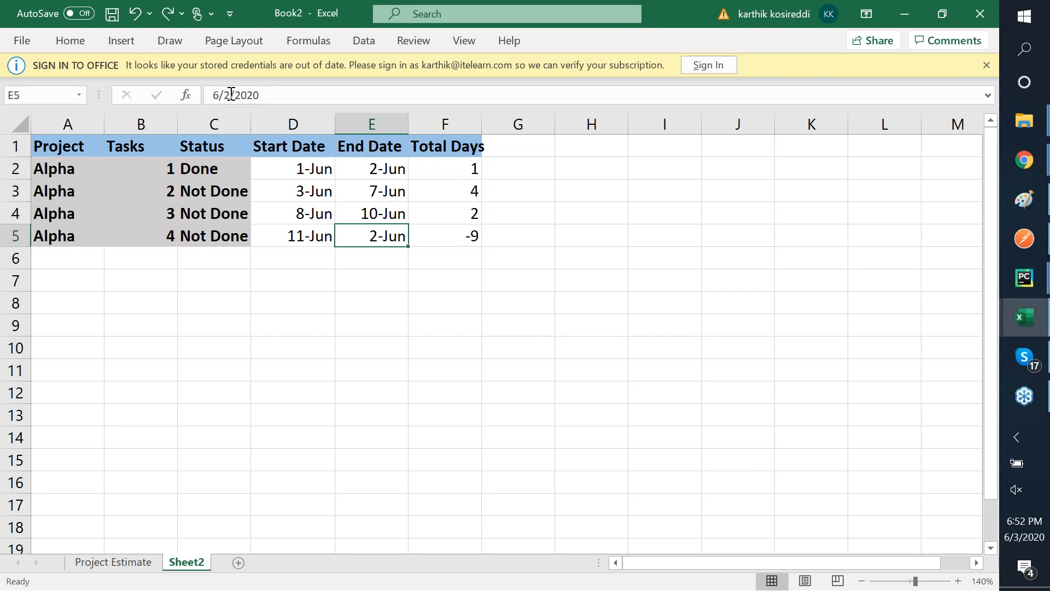
key("ctrl+y")
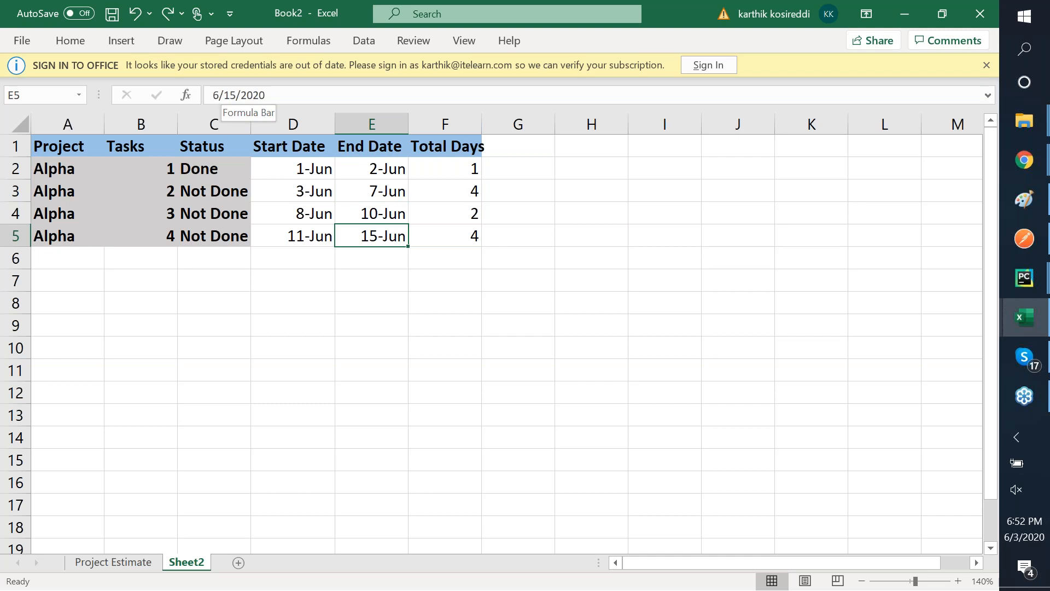
- Select the four Alpha task rows from row 2 to row 5
key("shift+Left")
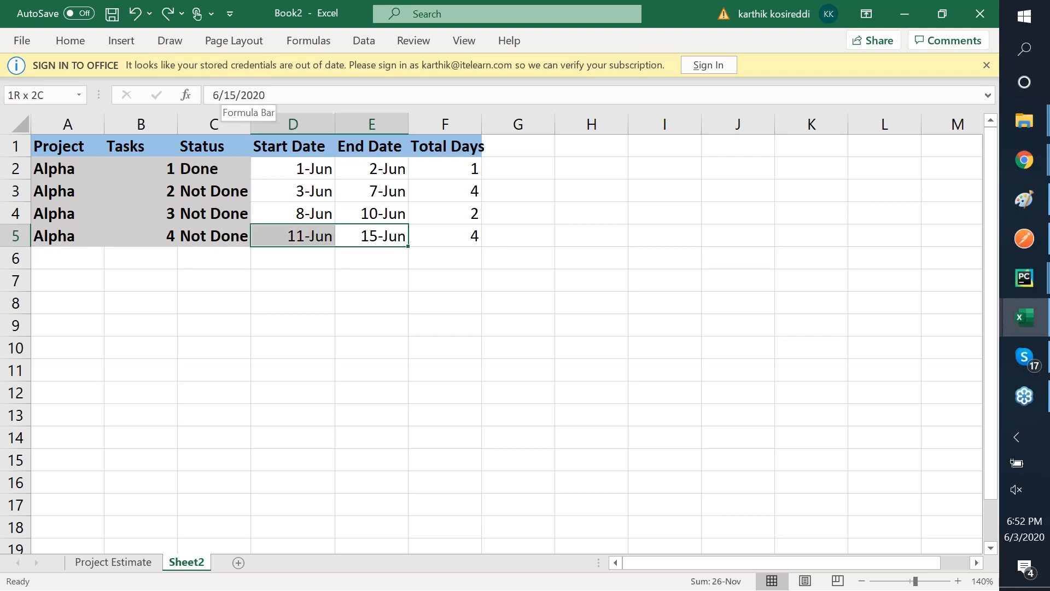
key("shift+Up")
key("shift+Up")
key("shift+Up")
key("Right")
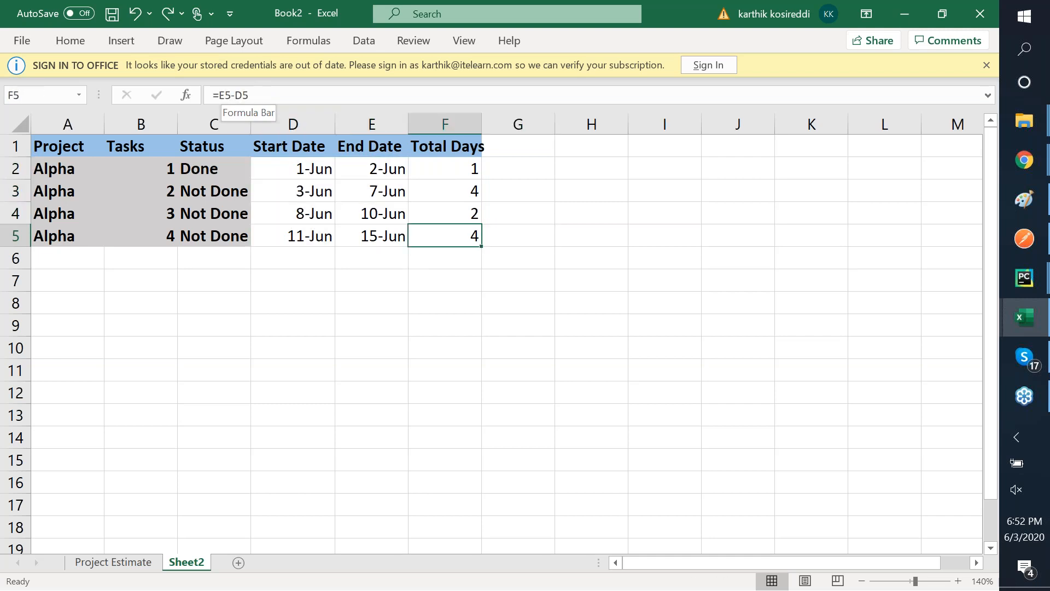
key("shift+Up")
key("shift+Up")
key("shift+Up")
key("shift+Left")
key("shift+Left")
key("shift+Left")
key("shift+Left")
key("shift+Left")
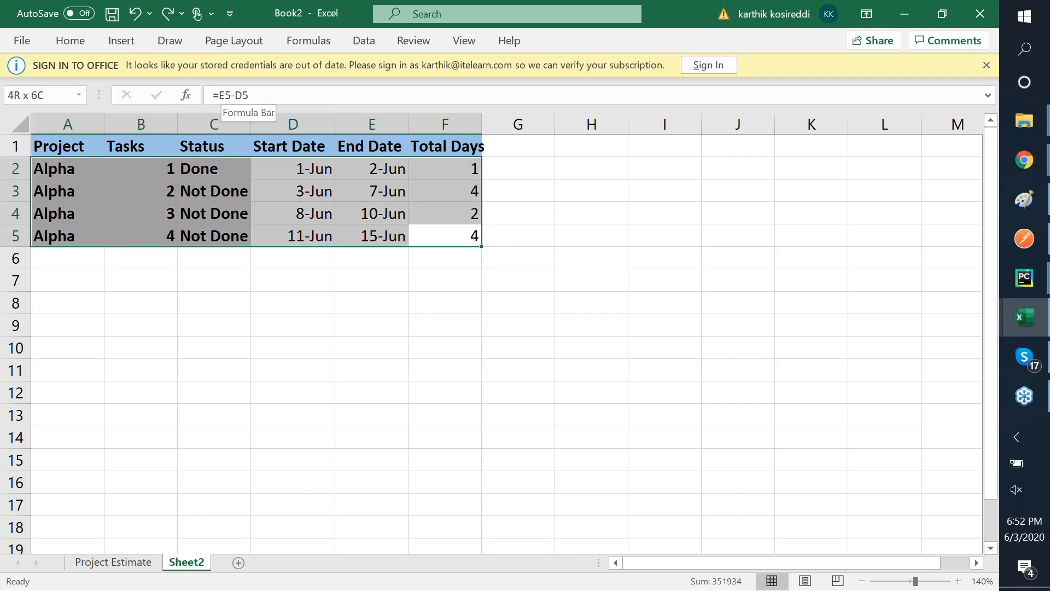
- Copy the four Alpha task rows and paste them into A6:F9
key("ctrl+c")
key("Down")
key("Down")
key("Up")
key("Left")
key("Left")
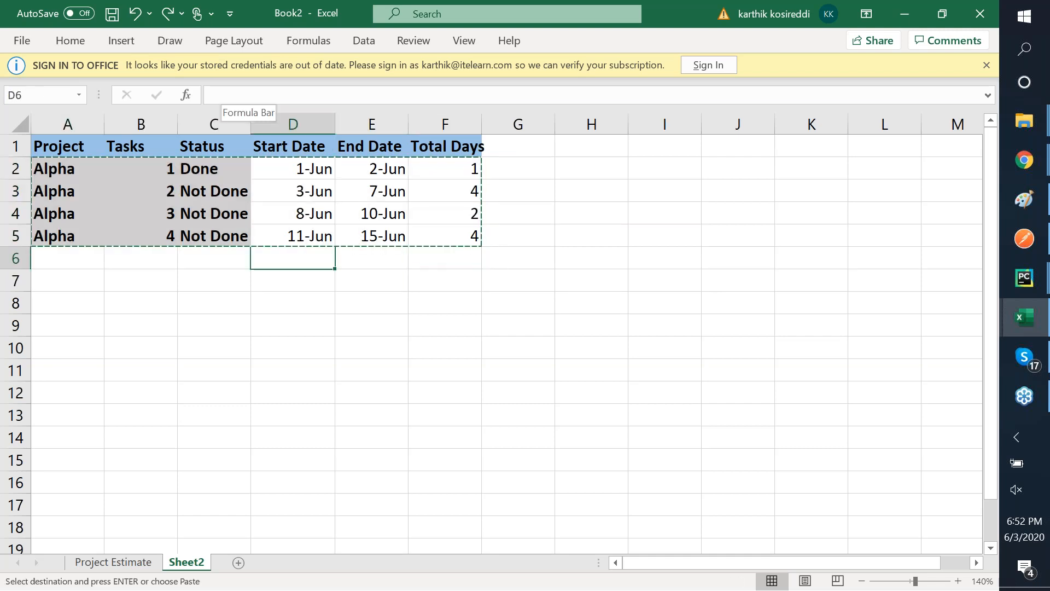
key("Left")
key("Left")
key("Left")
key("ctrl+v")
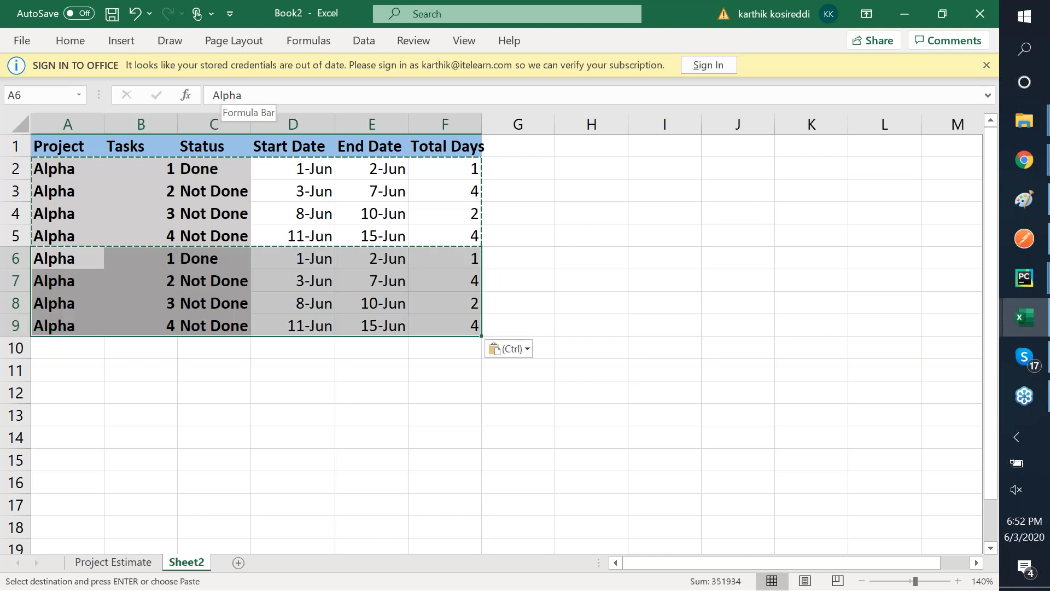
- Mark tasks 2 and 3 as Done in C7 and C8
key("Right")
key("Right")
key("Down")
type("Done")
key("Return")
type("Done")
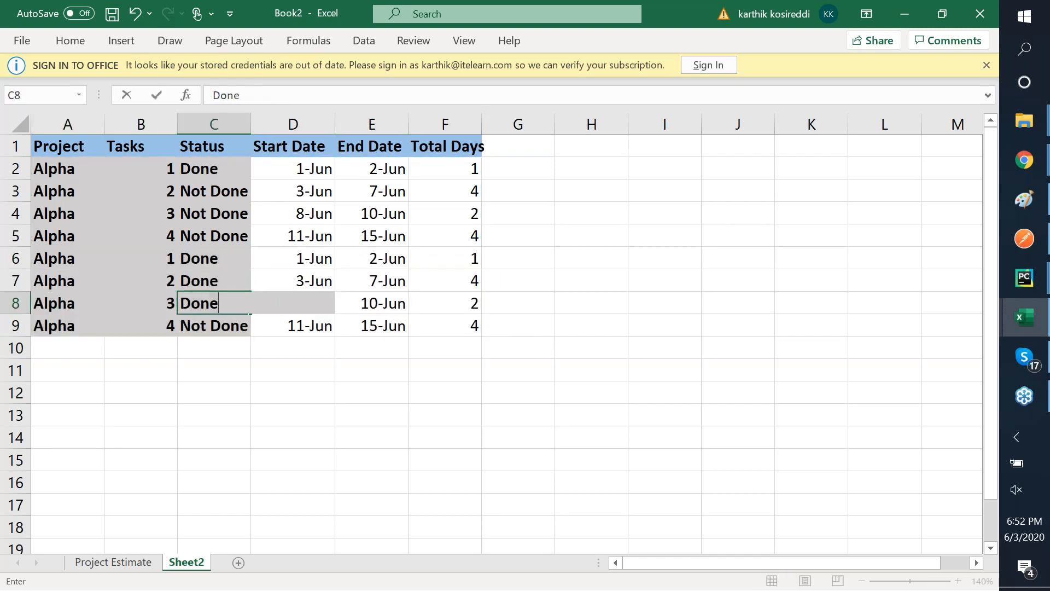
key("Tab")
key("Down")
key("Left")
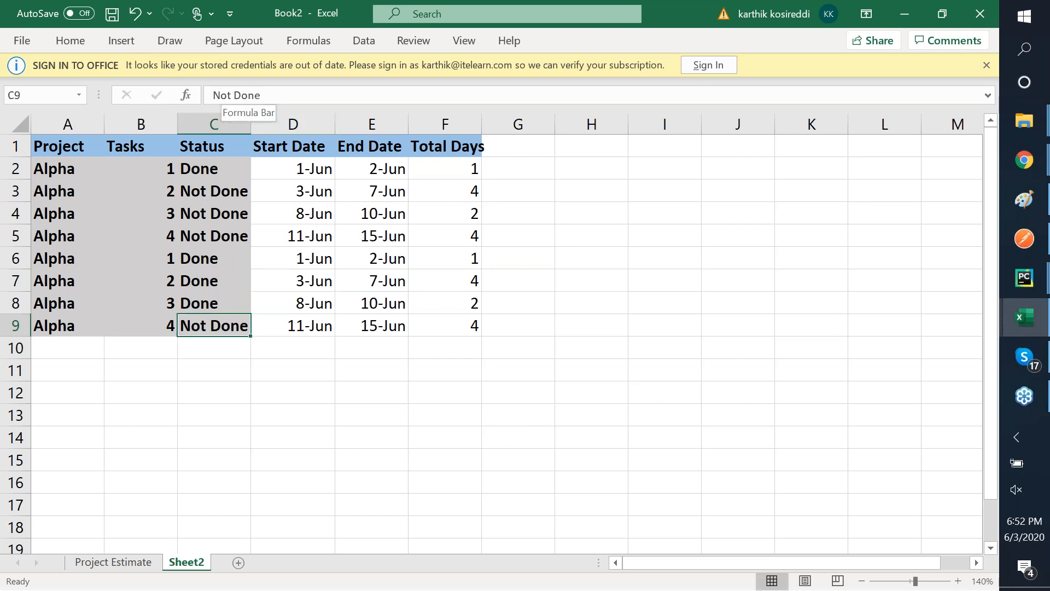
- Select the copied start and end dates in D6:E9 to check them
key("Right")
key("Up")
key("Up")
key("Up")
key("Up")
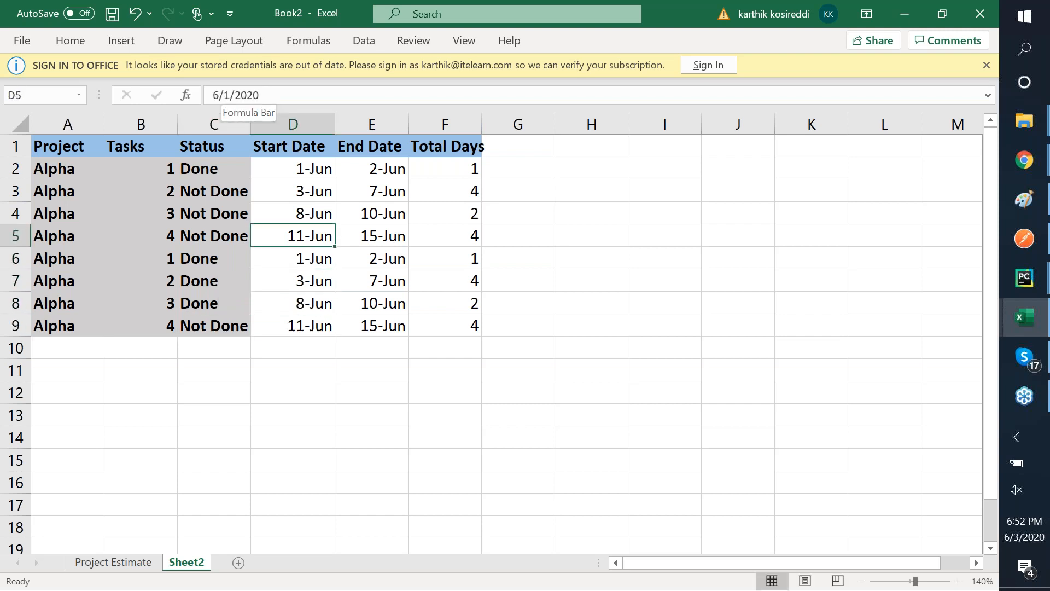
key("Down")
key("shift+Down")
key("shift+Down")
key("shift+Down")
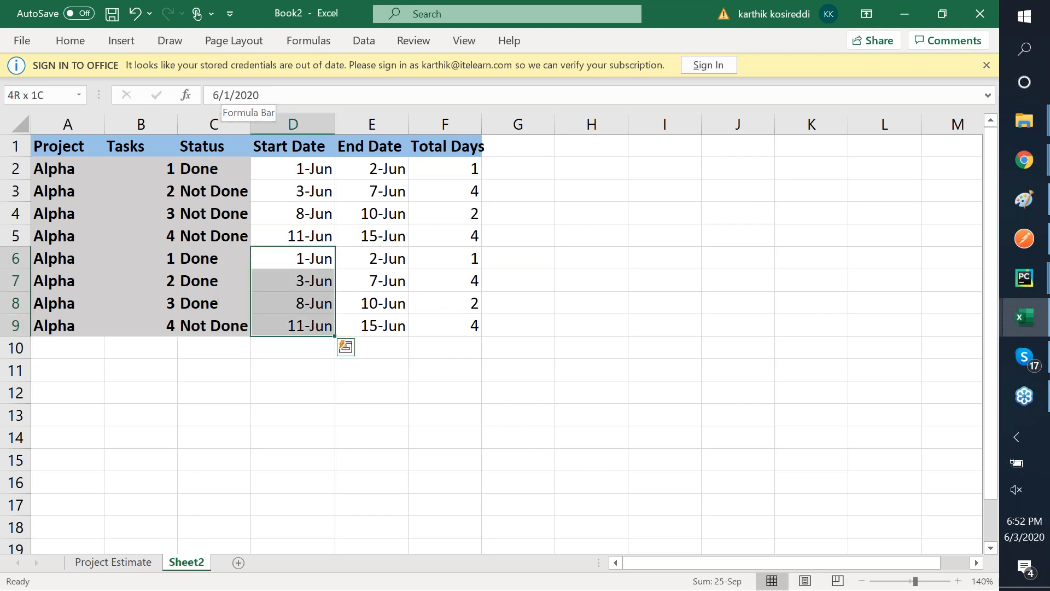
key("shift+Right")
key("shift+Right")
key("shift+Right")
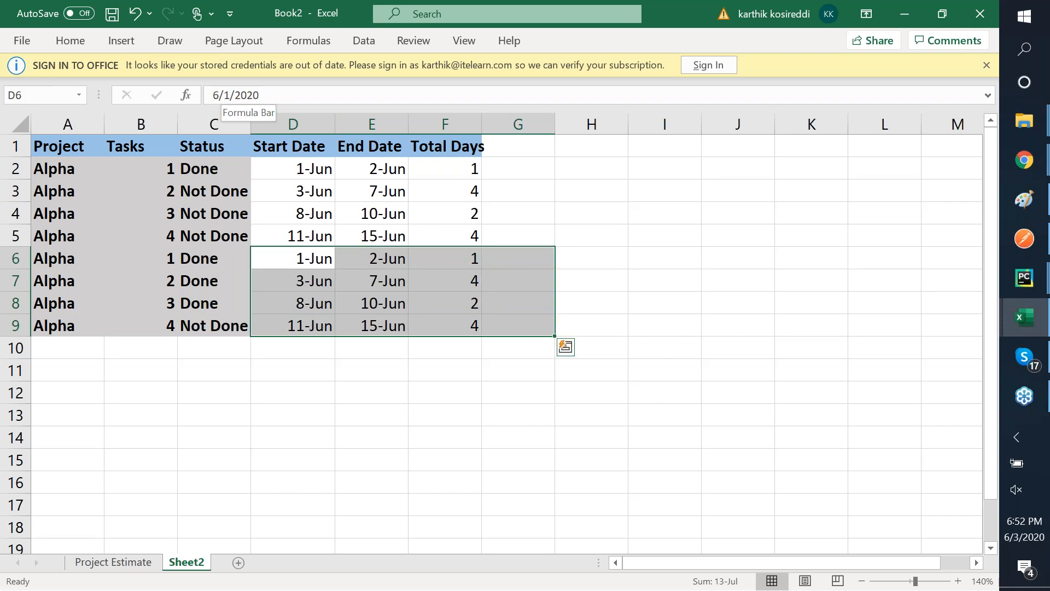
- Undo and redo the last status edit, then review the Status column C2:C9
key("Left")
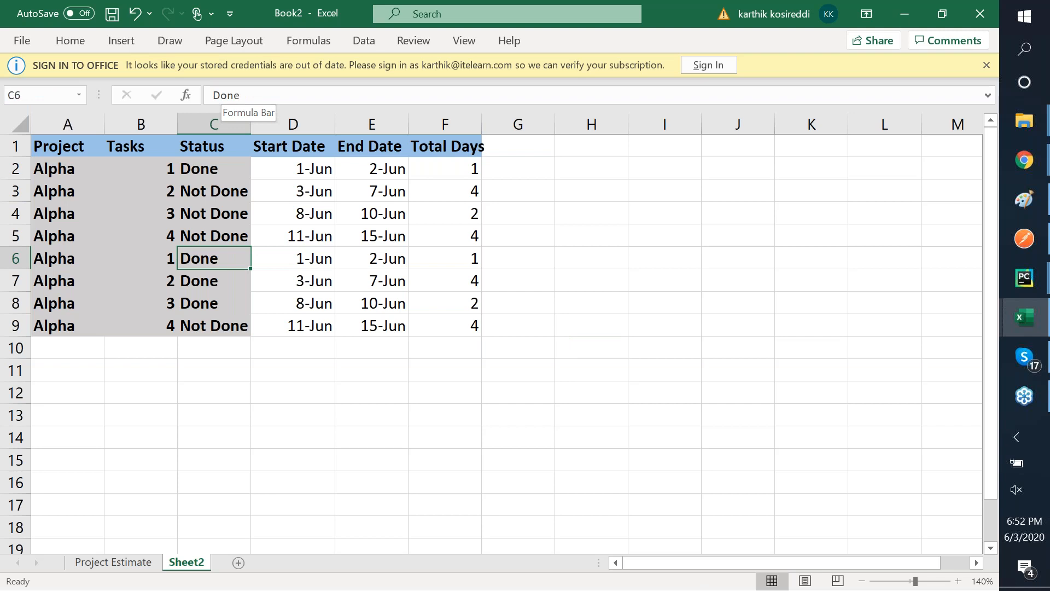
key("ctrl+z")
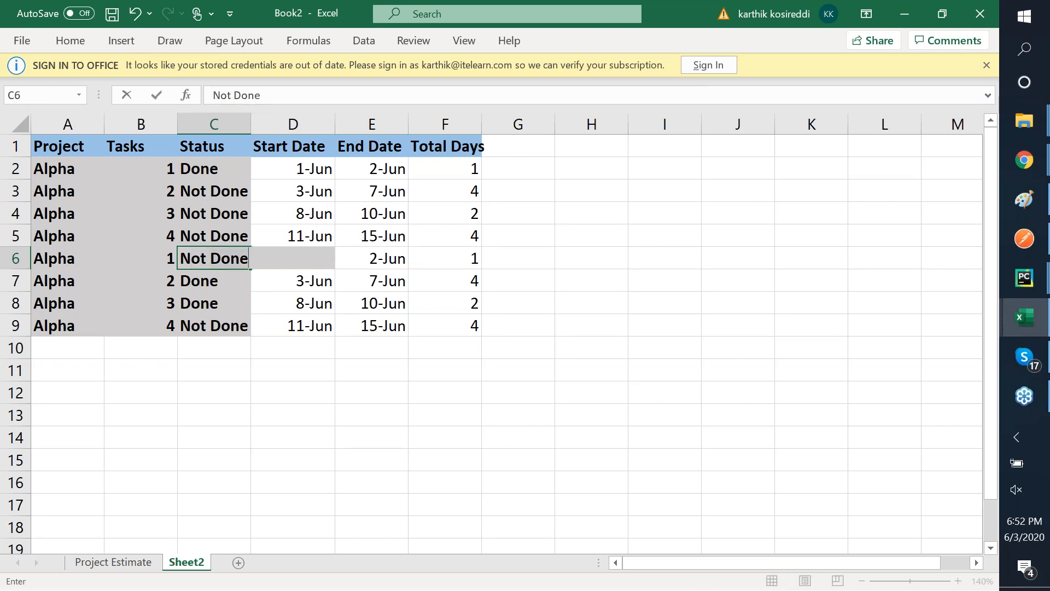
key("ctrl+y")
key("Down")
key("Down")
key("Down")
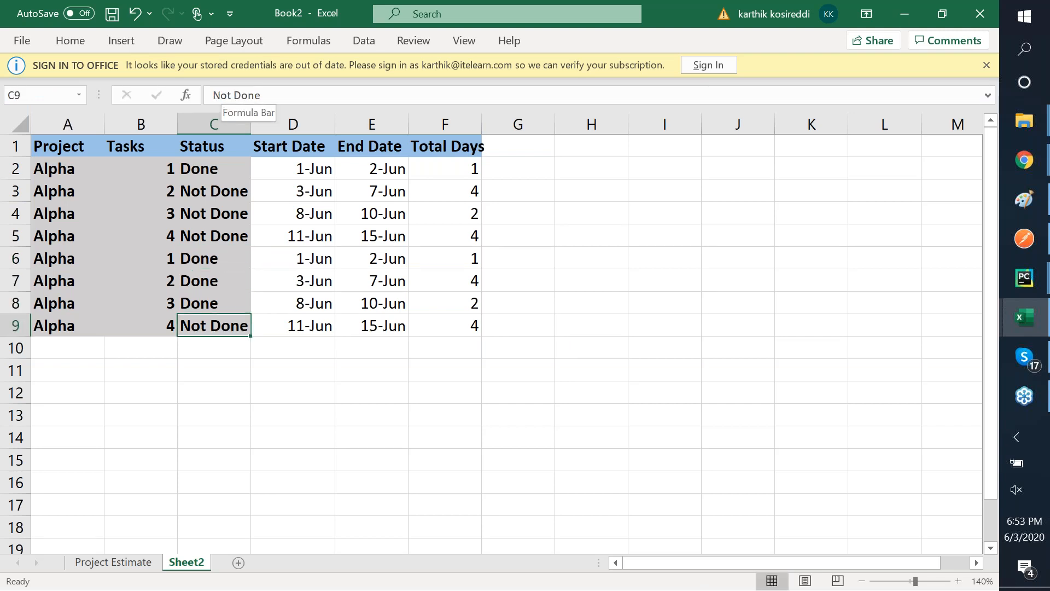
key("Up")
key("Up")
key("Up")
key("Up")
key("Up")
key("Up")
key("Up")
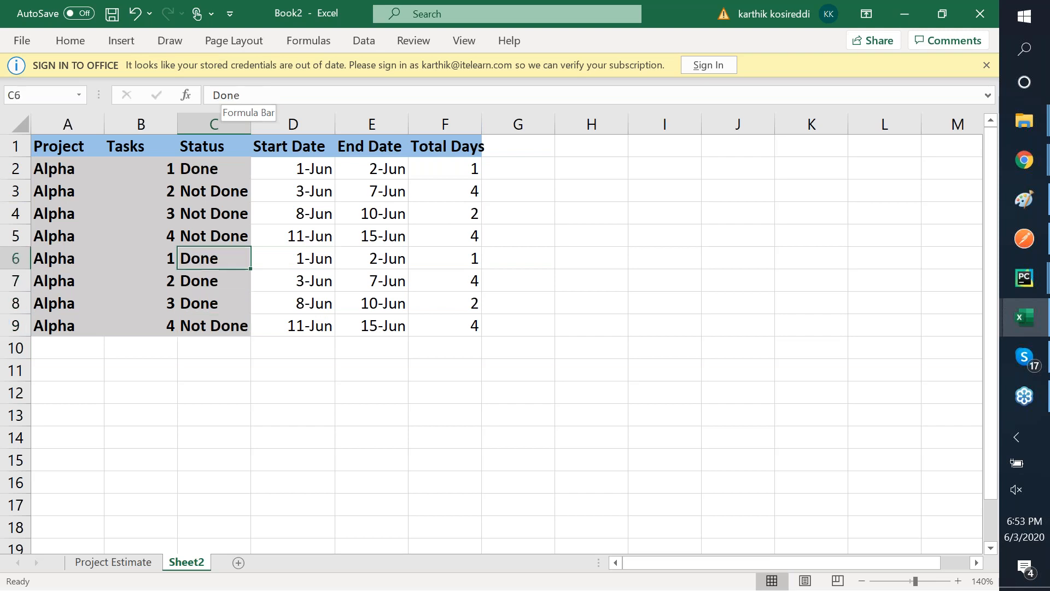
key("Down")
key("Down")
key("Down")
key("Down")
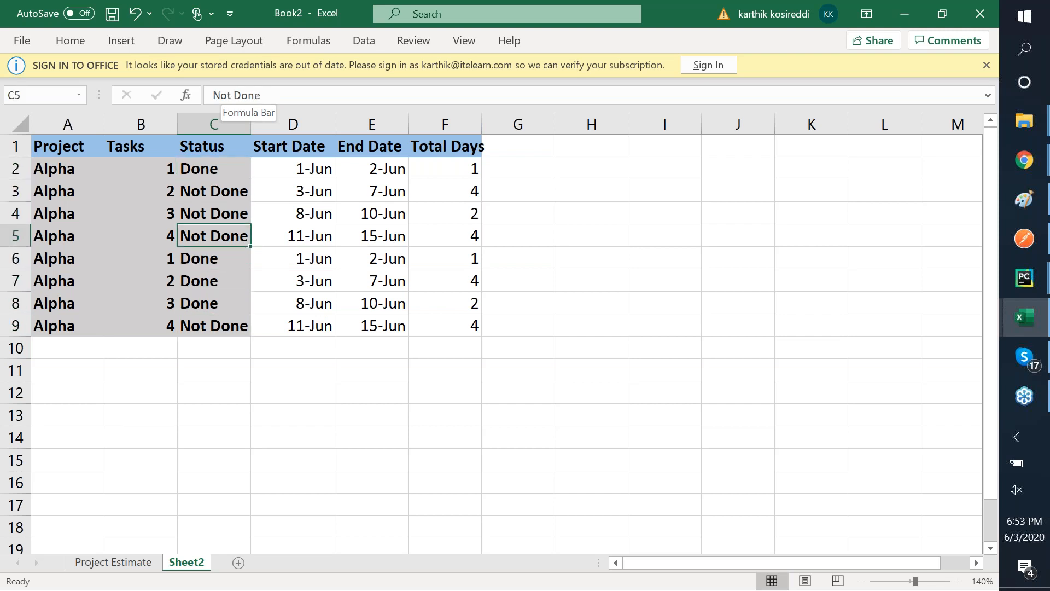
key("Right")
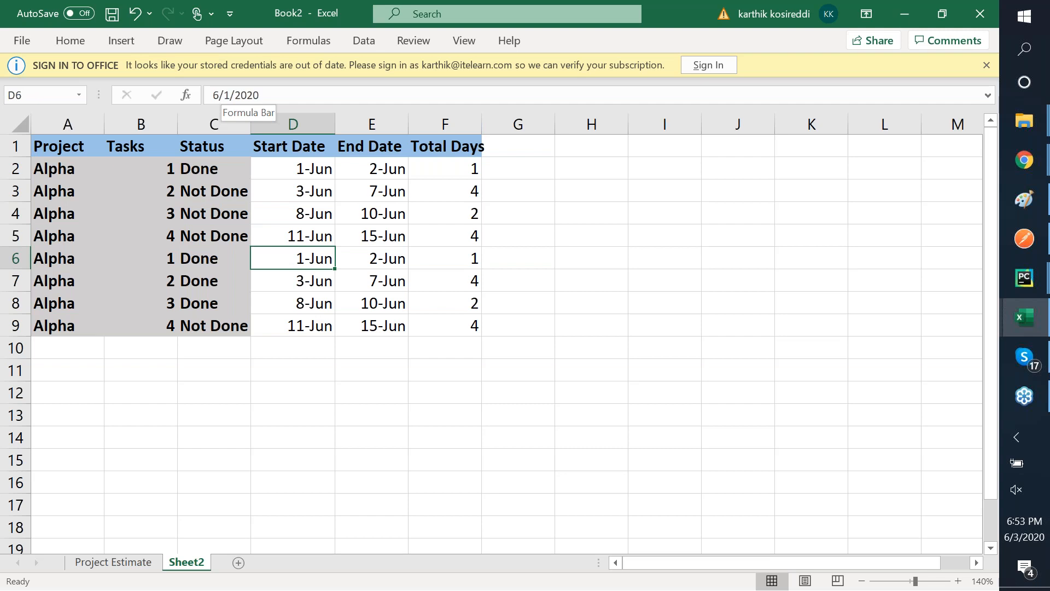
- Make row 6's Start Date =E5+1 so D6 shows 16-Jun
type("=")
key("Up")
key("Right")
key("Return")
key("Up")
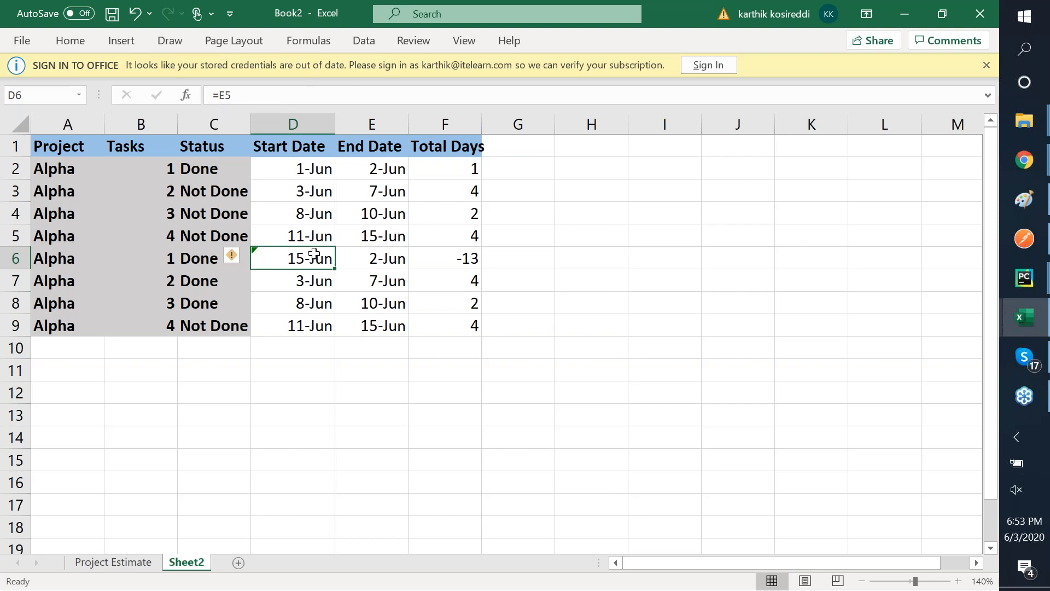
left_click(271, 95)
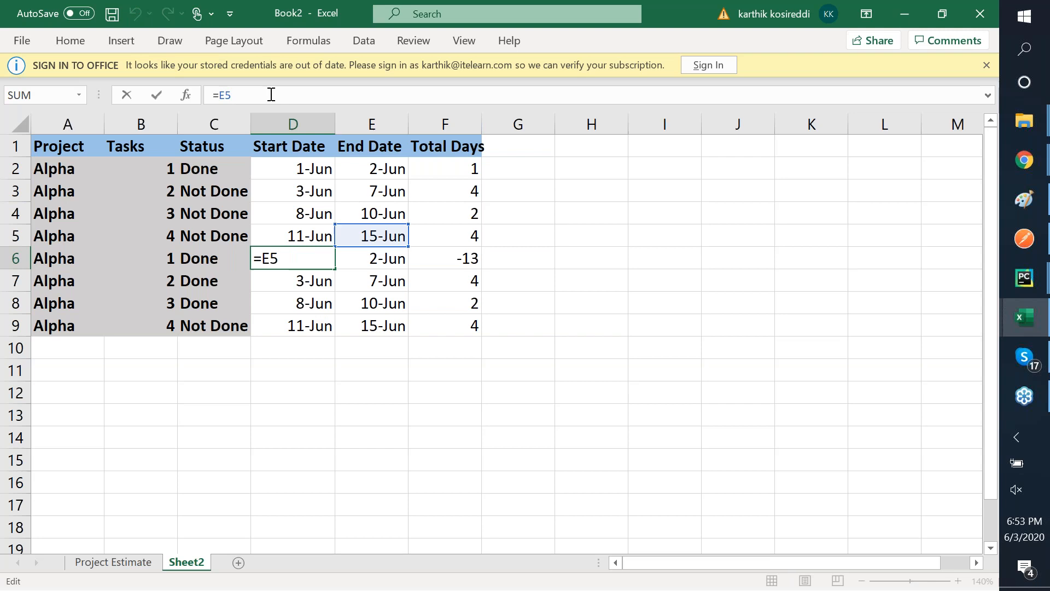
type("+1")
key("Return")
key("Up")
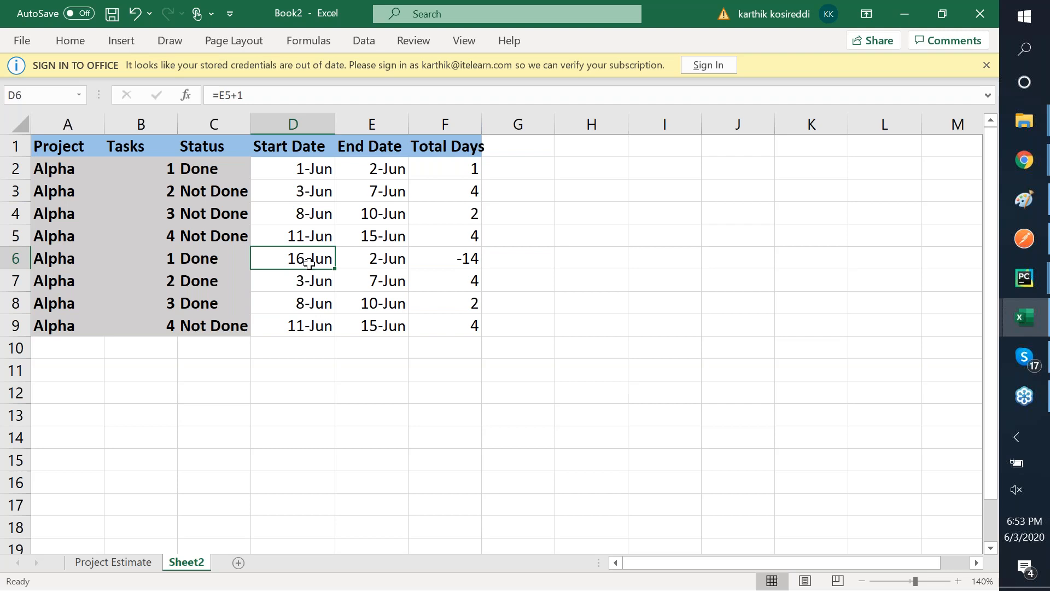
- Check the Total Days formula in F6, then select the dates and days D2:F5
left_click(385, 261)
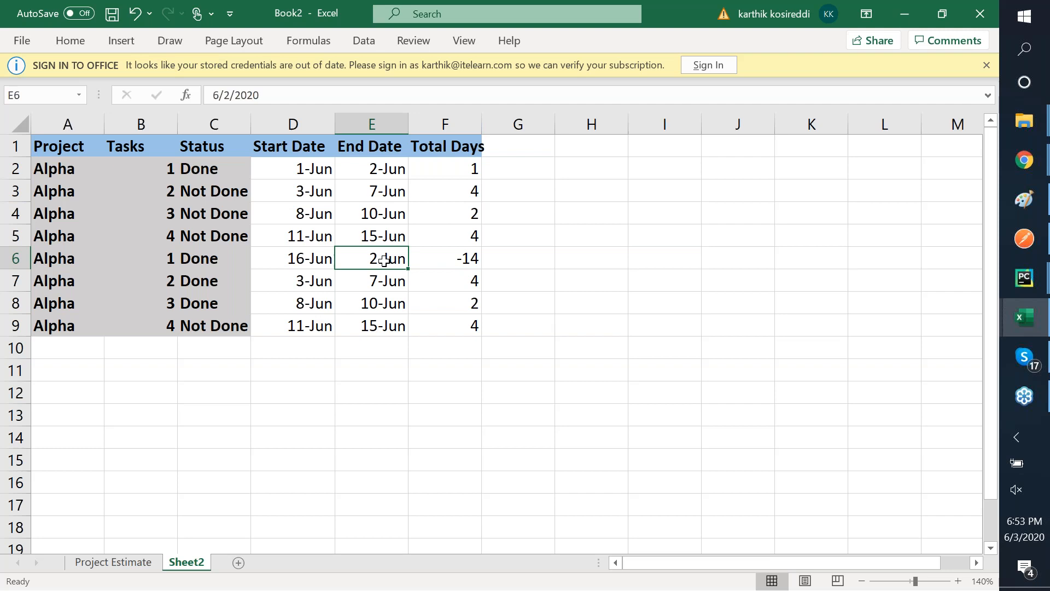
key("Right")
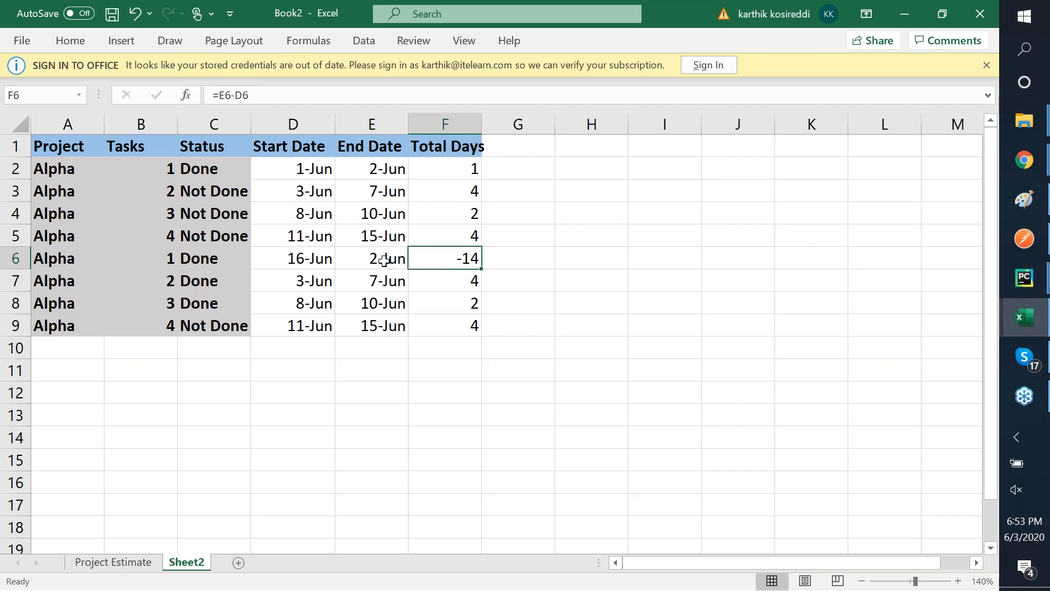
key("Up")
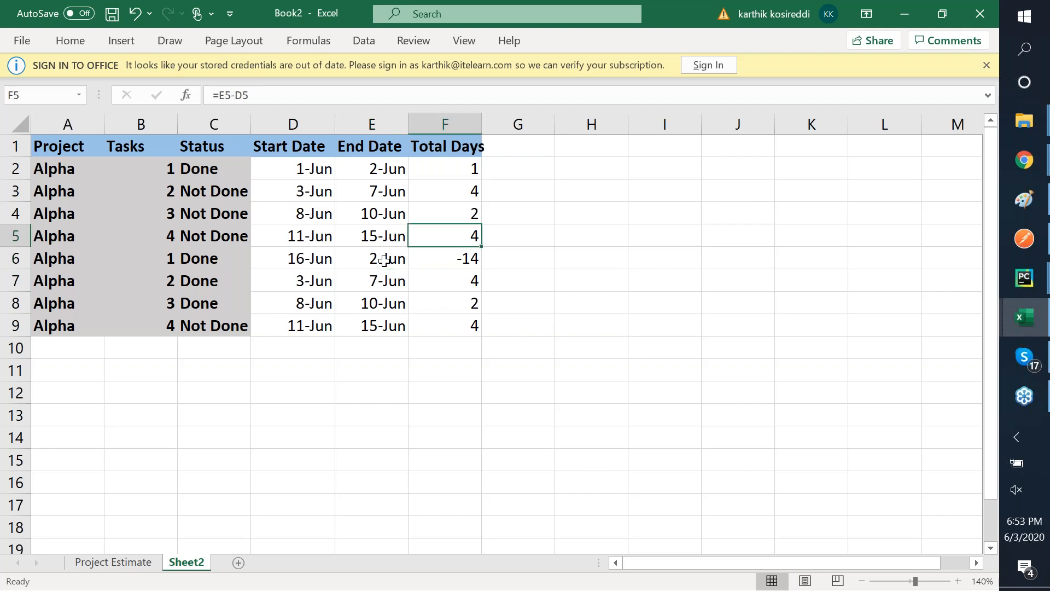
key("shift+Left")
key("shift+Left")
key("shift+Up")
key("shift+Up")
key("shift+Up")
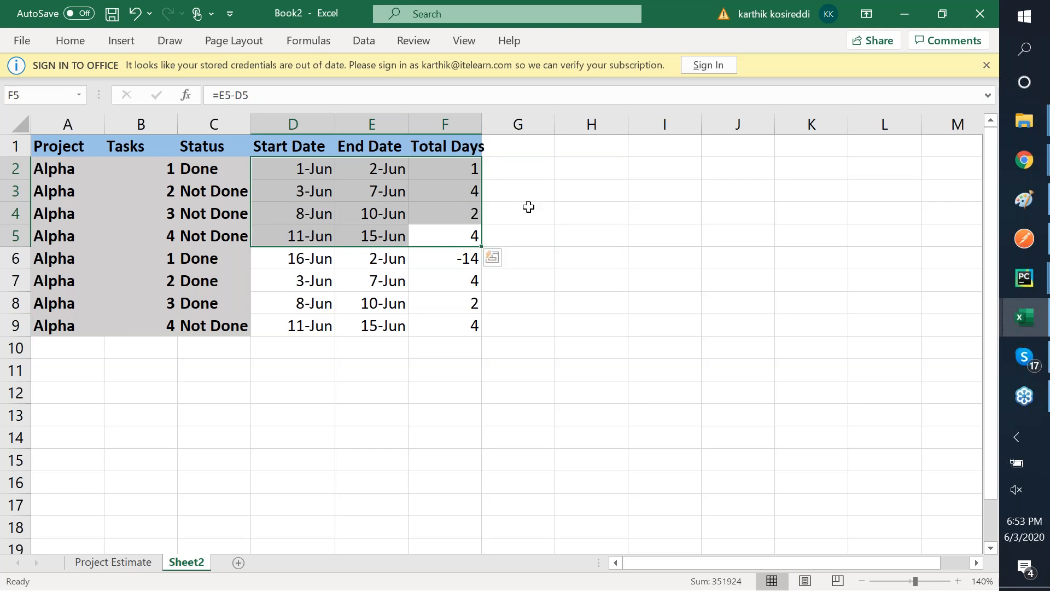
- Fill the D2:F5 dates and Total Days of rows 2–5 light gold
right_click(450, 179)
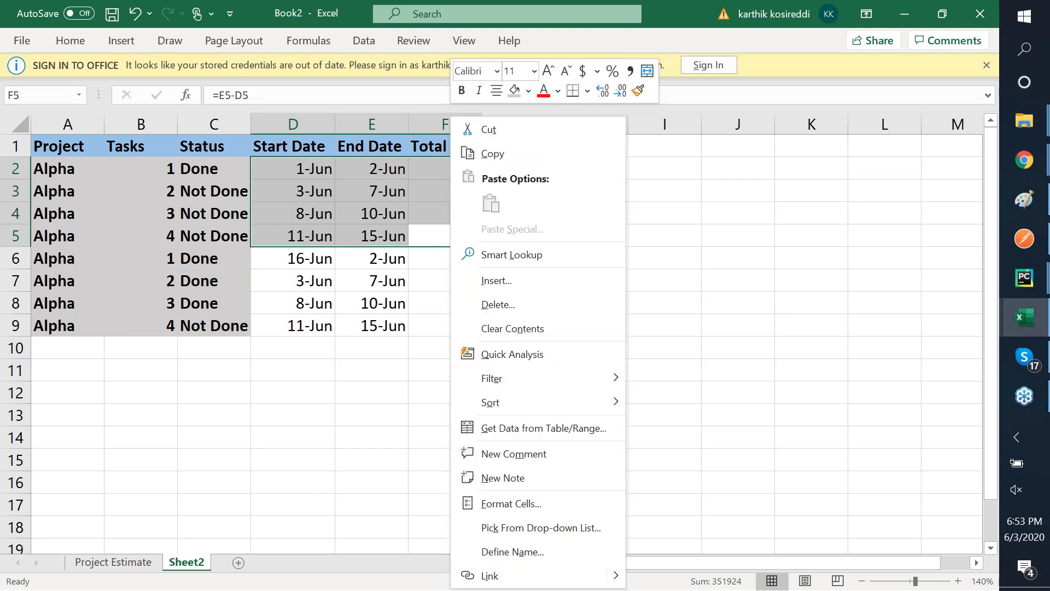
left_click(534, 93)
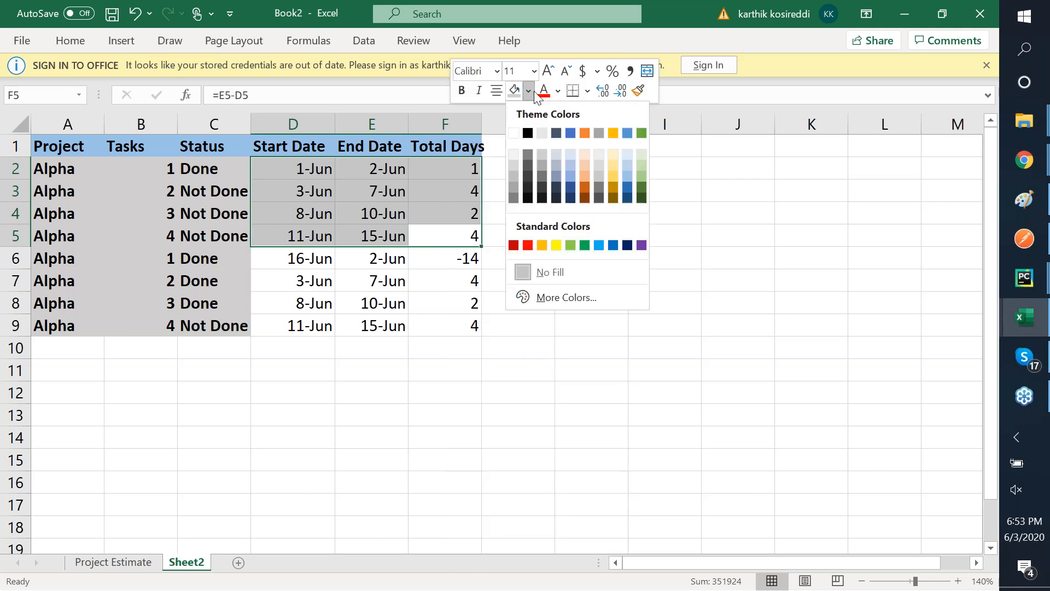
left_click(612, 157)
left_click(445, 281)
- Fill the D6:F9 dates and Total Days of rows 6–9 light green
left_click(372, 259)
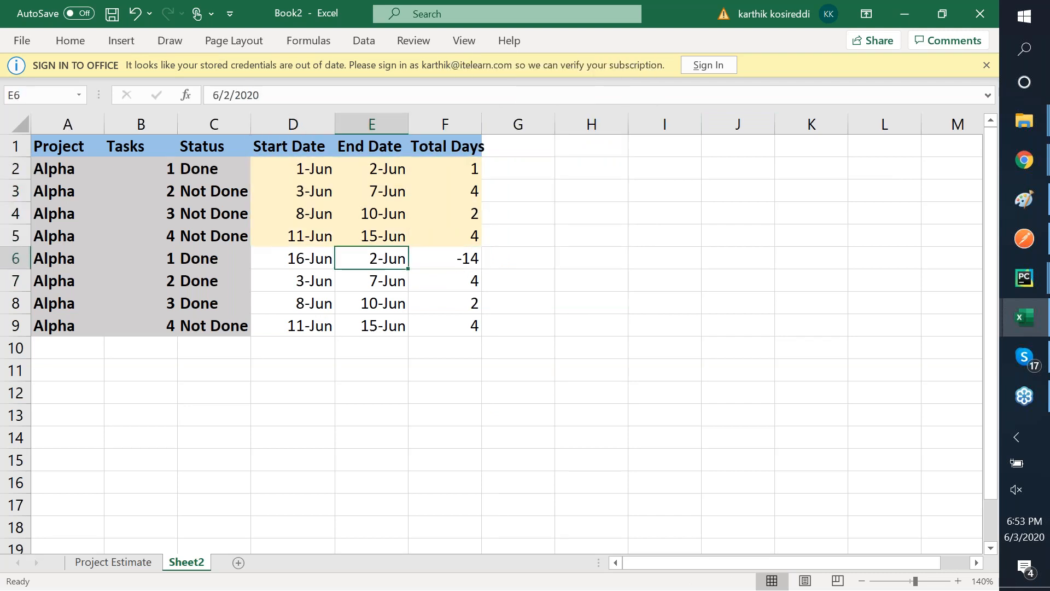
left_click(296, 259)
left_click_drag(296, 259, 454, 326)
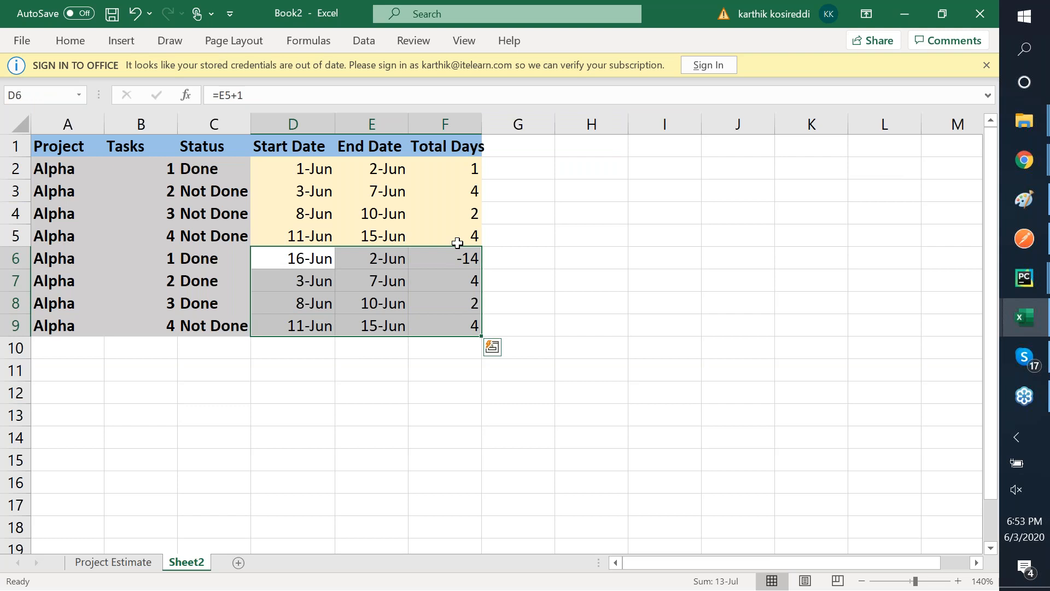
right_click(448, 259)
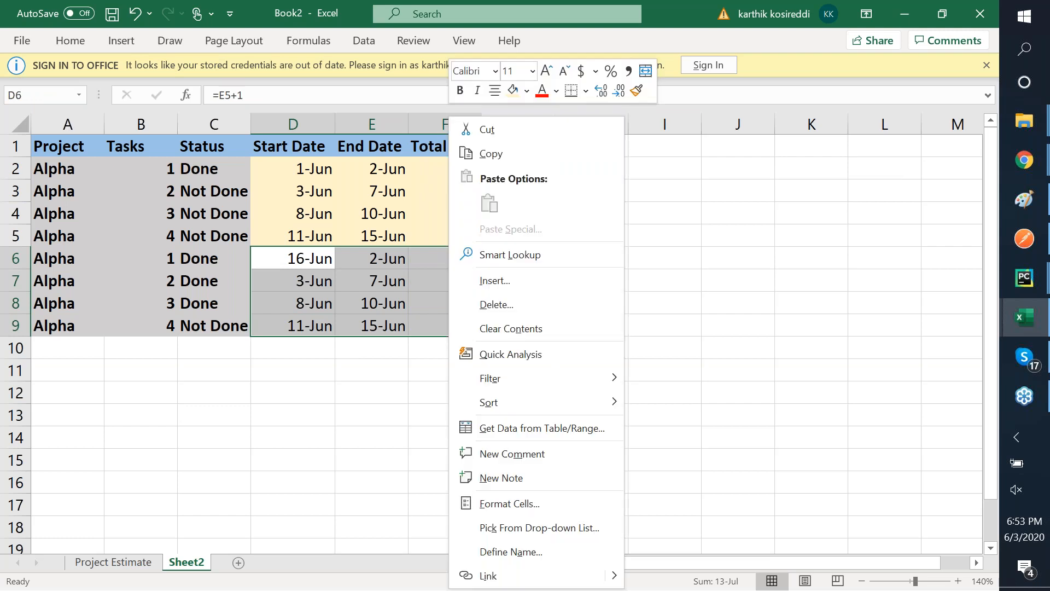
left_click(527, 91)
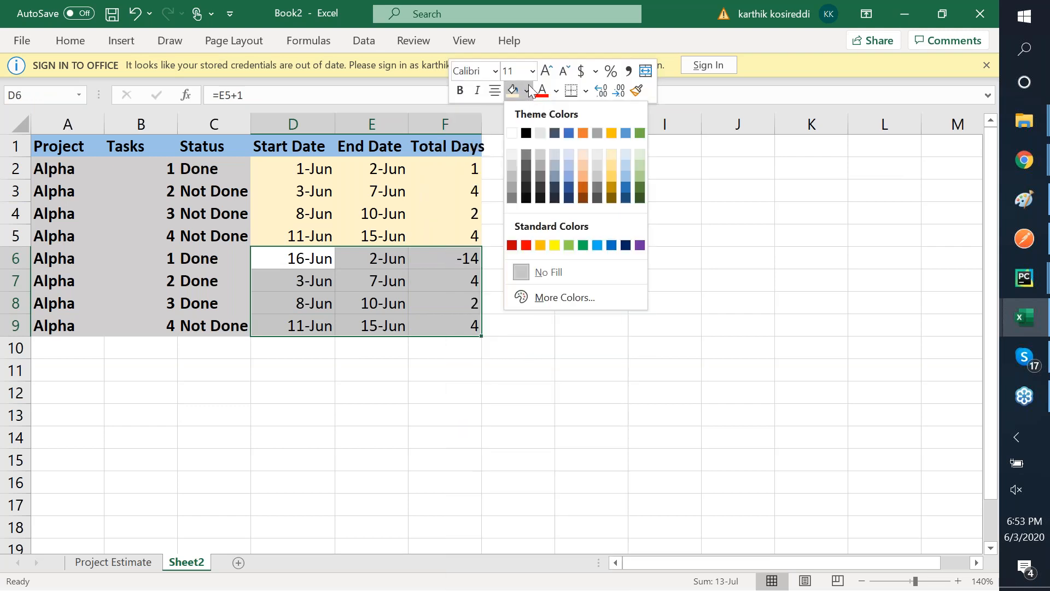
left_click(641, 166)
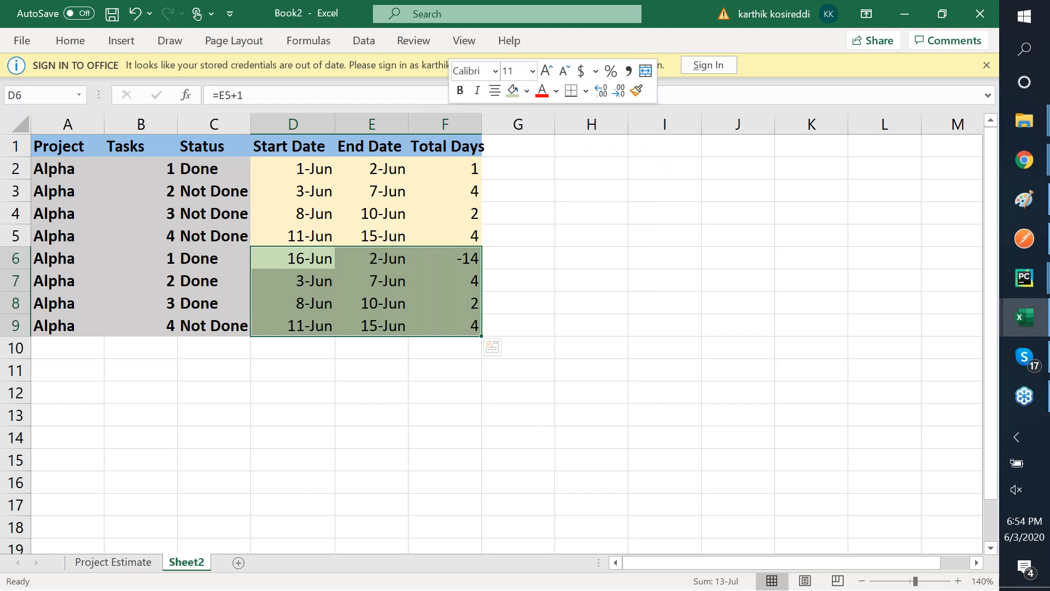
- Select the whole task table A1:F9 for formatting
key("Down")
key("Down")
key("Down")
key("Right")
key("Right")
key("Right")
key("Left")
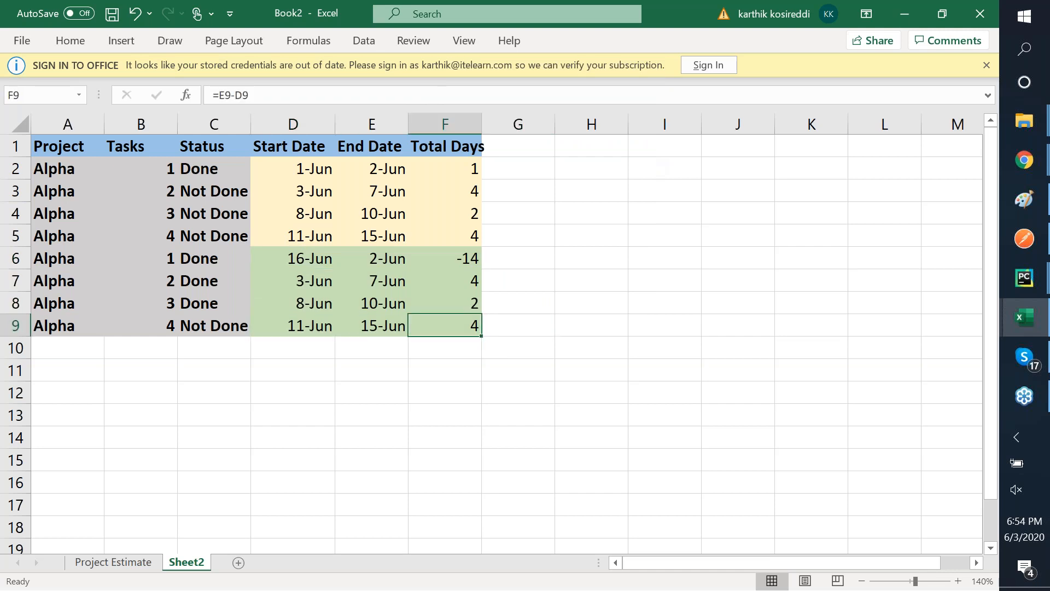
key("shift+Left")
key("shift+Left")
key("shift+Left")
key("shift+Left")
key("shift+Left")
key("shift+Up")
key("ctrl+shift+Up")
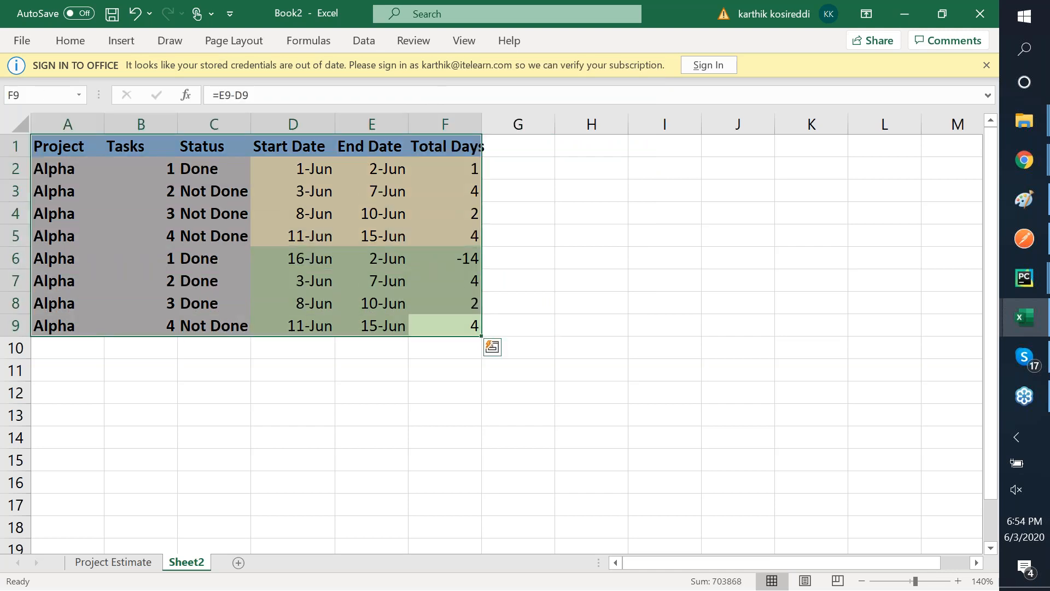
right_click(455, 138)
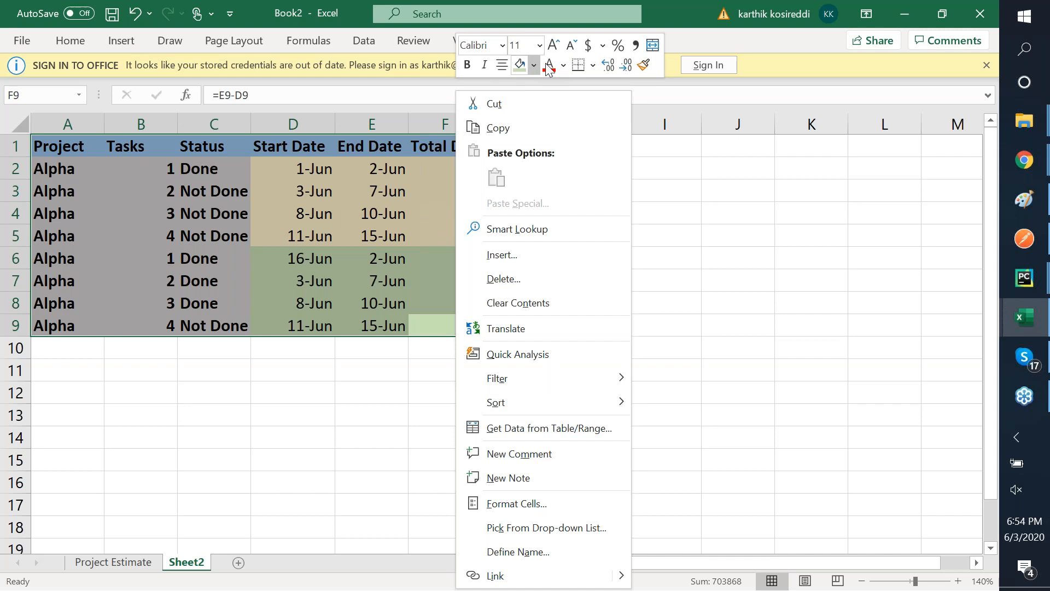
- Apply All Borders to every cell of the A1:F9 task table
left_click(592, 67)
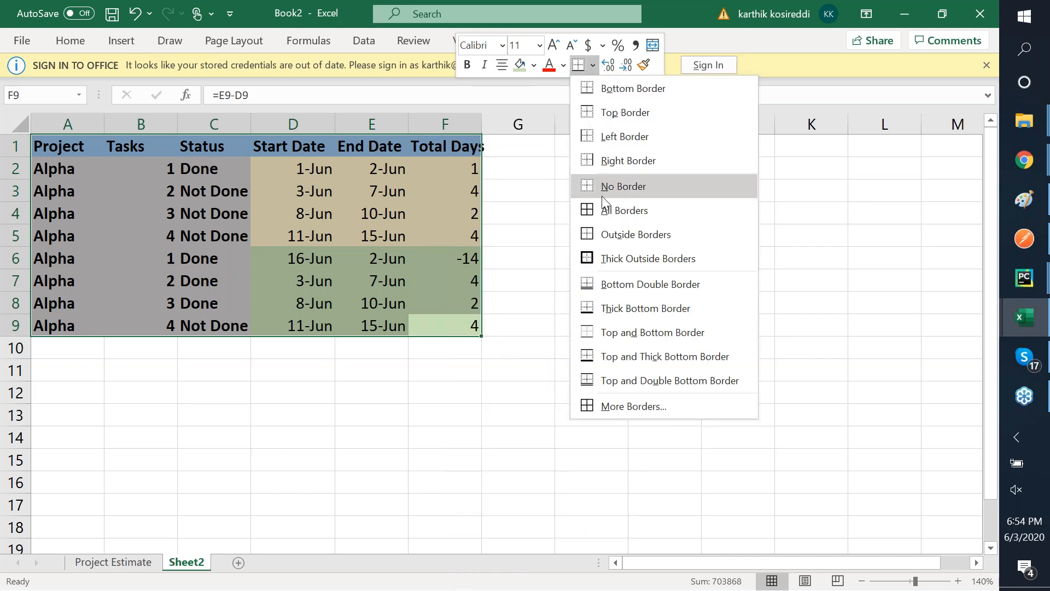
left_click(622, 210)
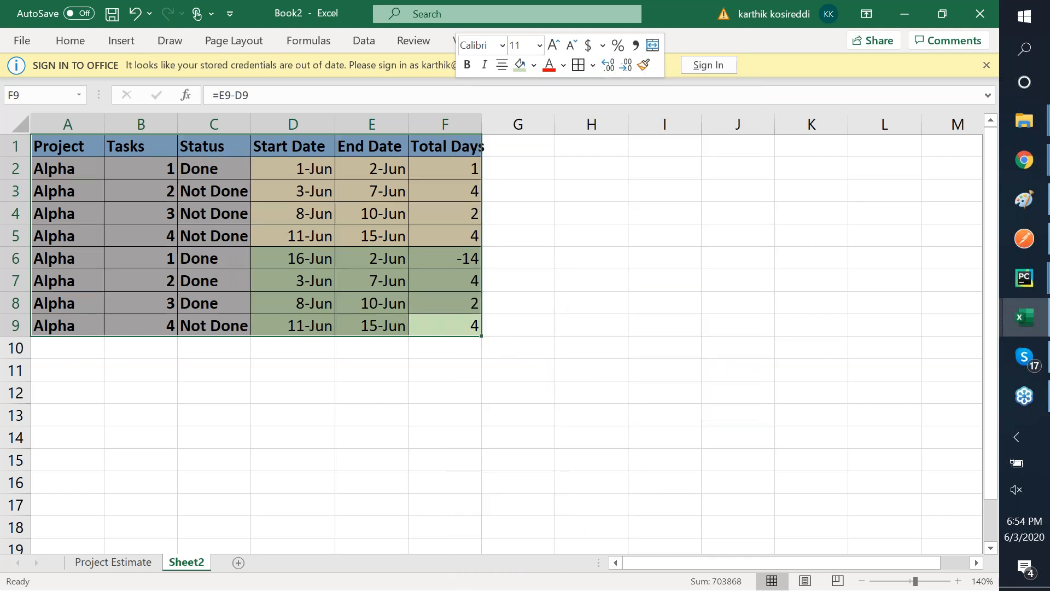
left_click(983, 70)
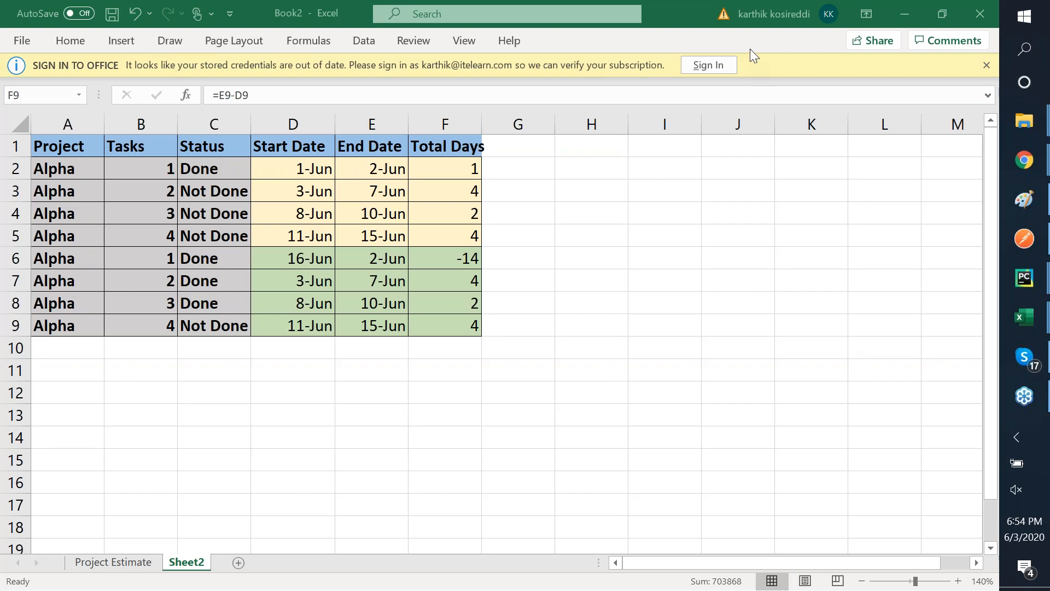
key("ctrl+a")
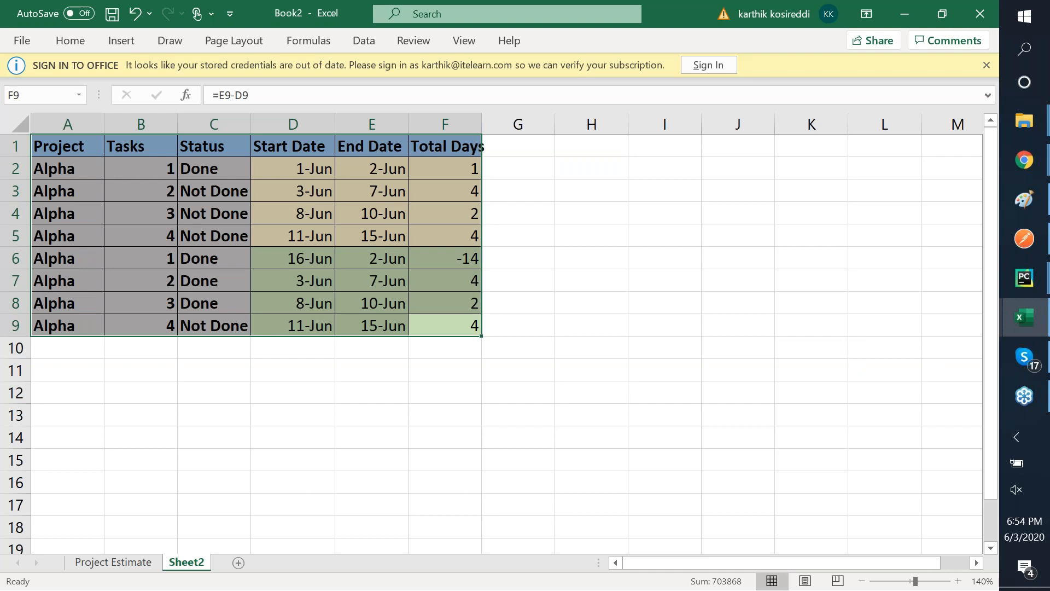
- Label rows 6–9 as project Beta by entering Beta in A6 and copying it to A7:A9
left_click(68, 259)
type("Beta")
key("Return")
key("Up")
key("ctrl+c")
left_click_drag(68, 281, 68, 326)
key("ctrl+v")
key("Tab")
key("Down")
key("Down")
key("Down")
key("Up")
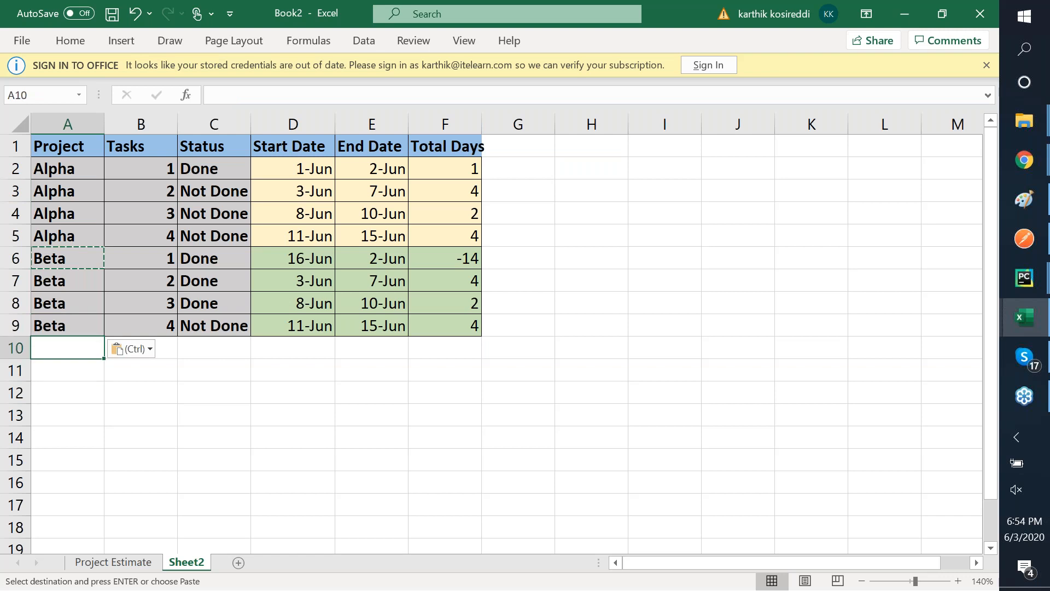
- Review the Total Days column, selecting the Alpha values F2:F5, then return to F6
left_click(747, 51)
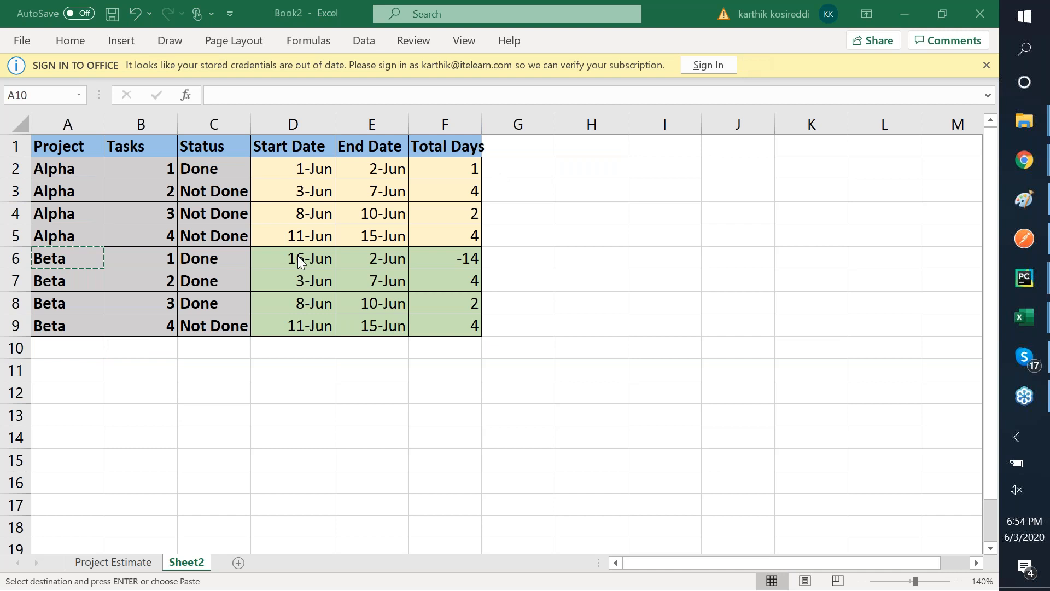
left_click(472, 265)
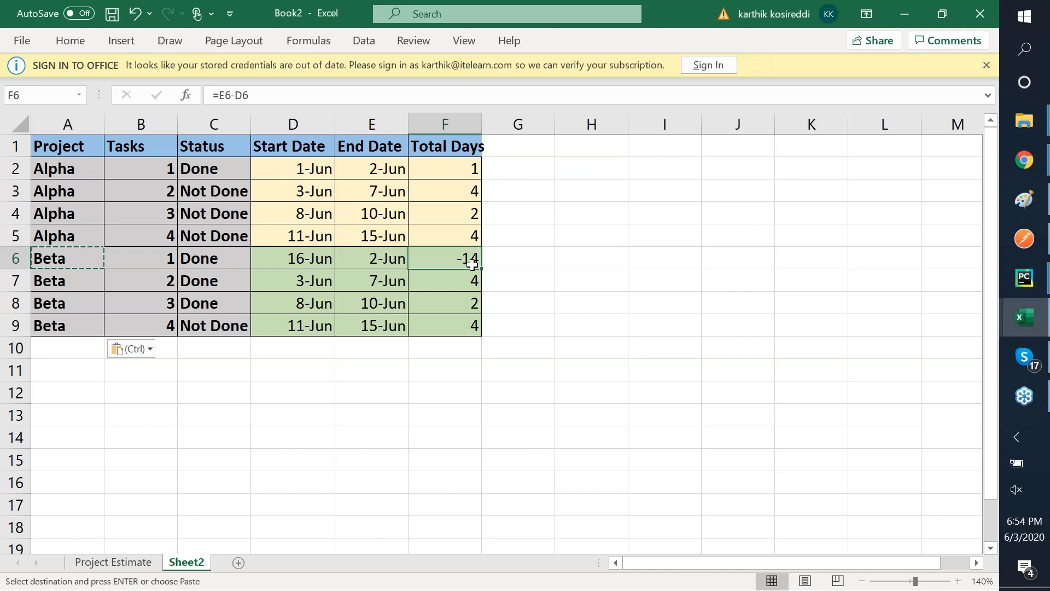
key("Up")
key("Up")
key("Up")
key("Up")
key("shift+Down")
key("shift+Down")
key("shift+Down")
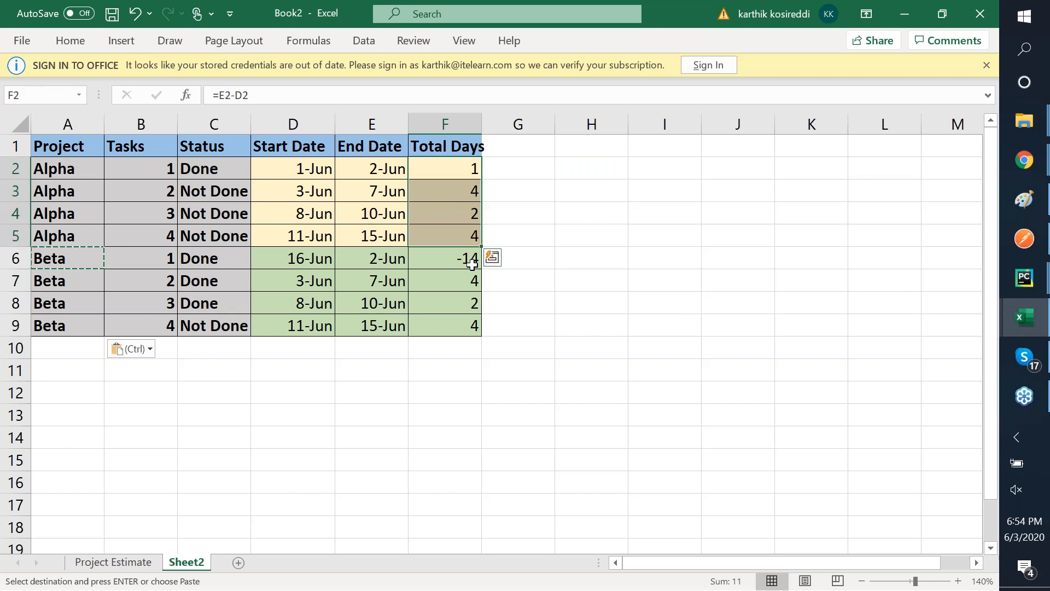
key("Down")
key("Down")
key("Down")
key("Down")
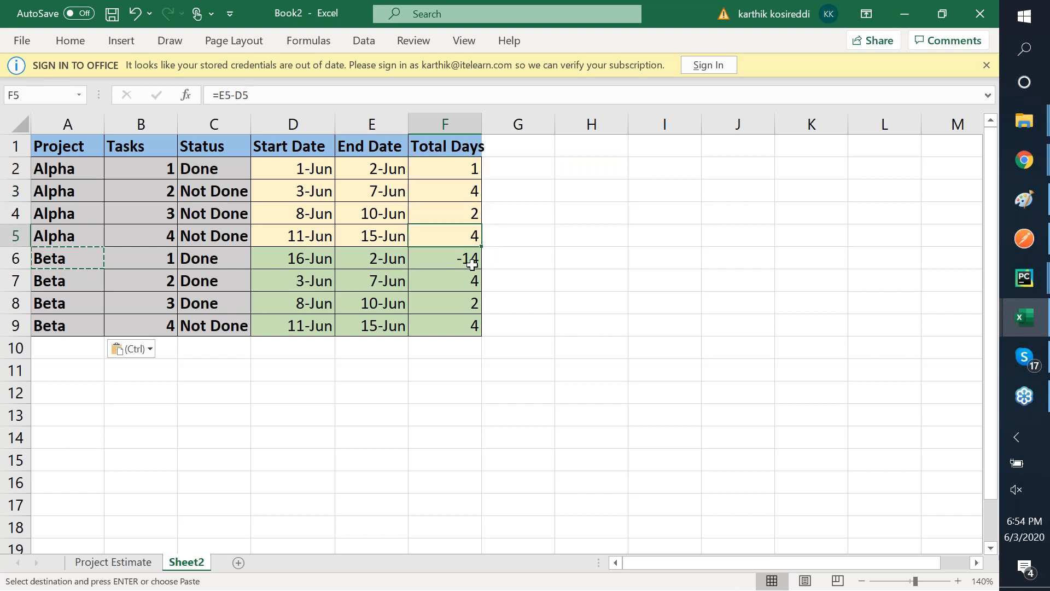
key("Left")
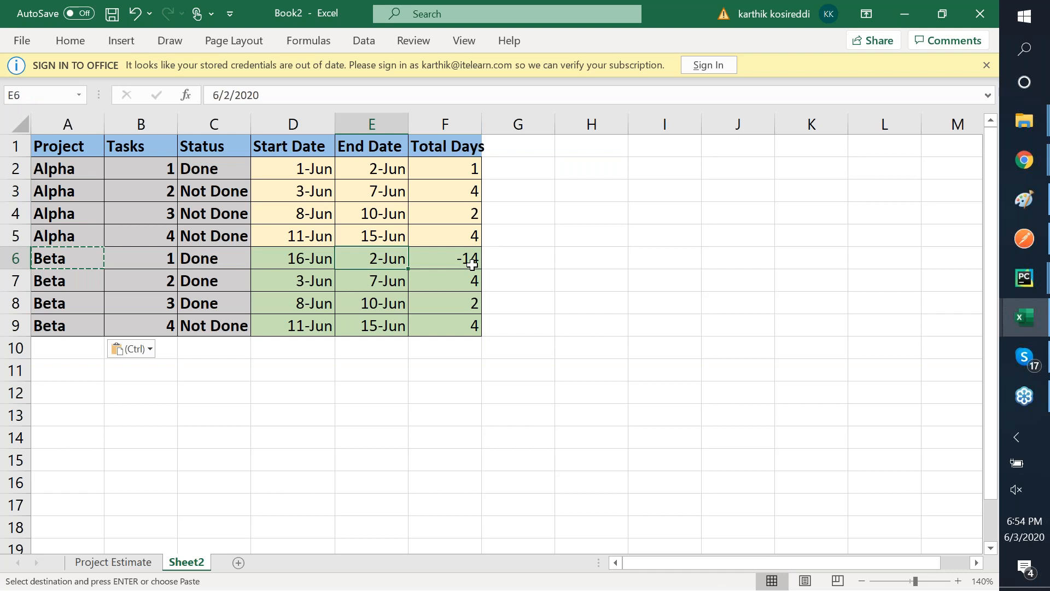
key("Right")
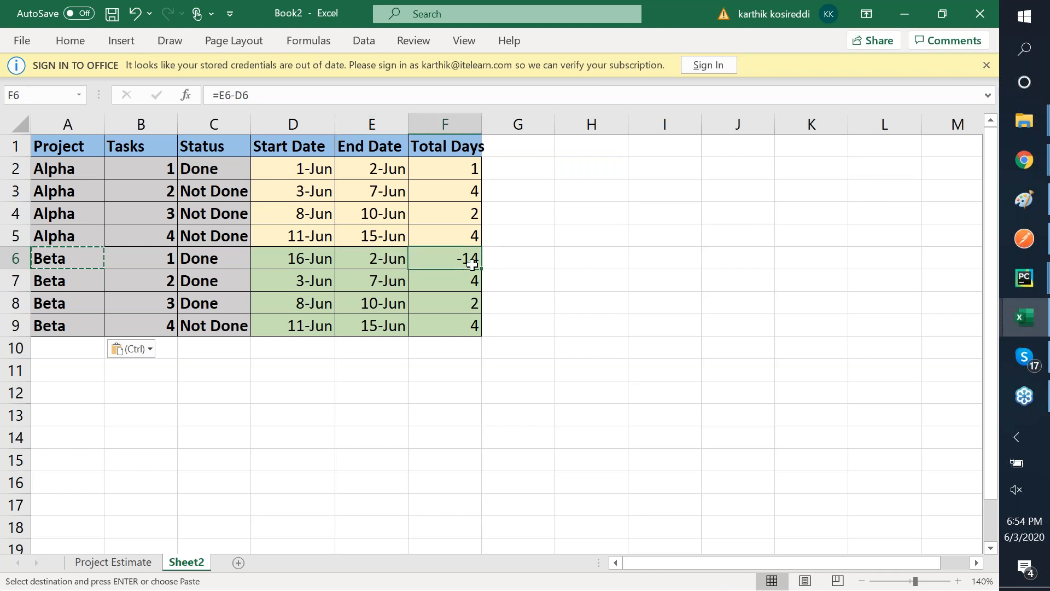
- Overwrite the Beta Total Days F6:F9 with 3, 2, 5 and 1
type("3")
key("Return")
type("2")
key("Return")
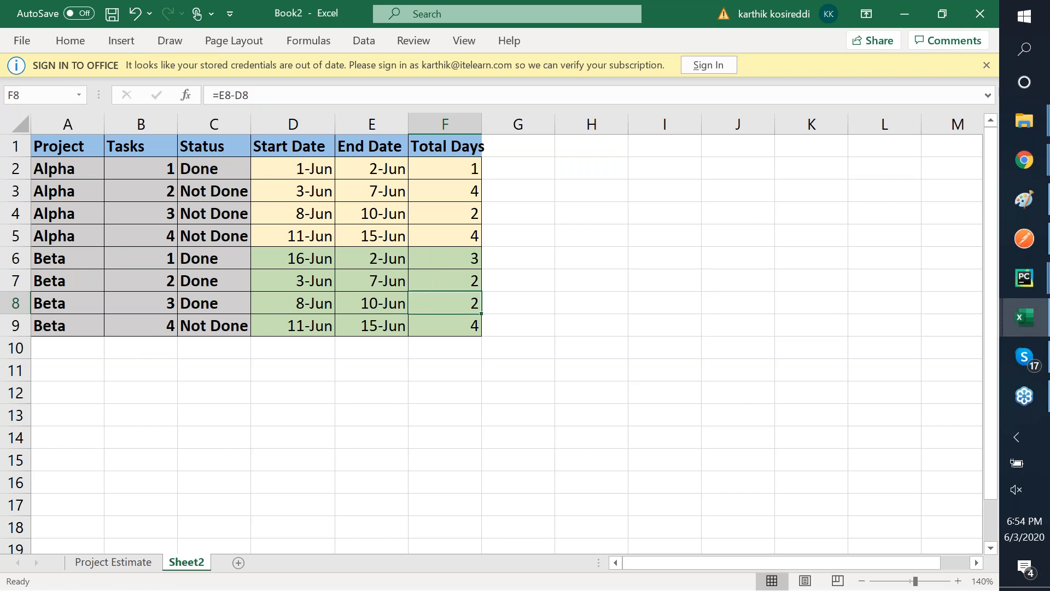
type("5")
key("Return")
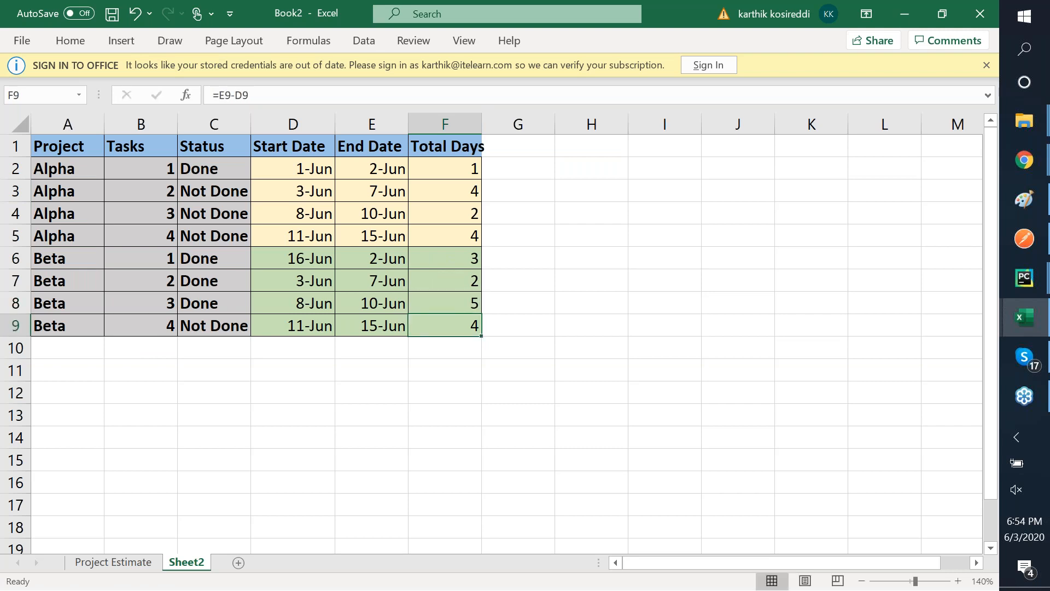
type("1")
key("Right")
key("Left")
key("Up")
key("Up")
key("Up")
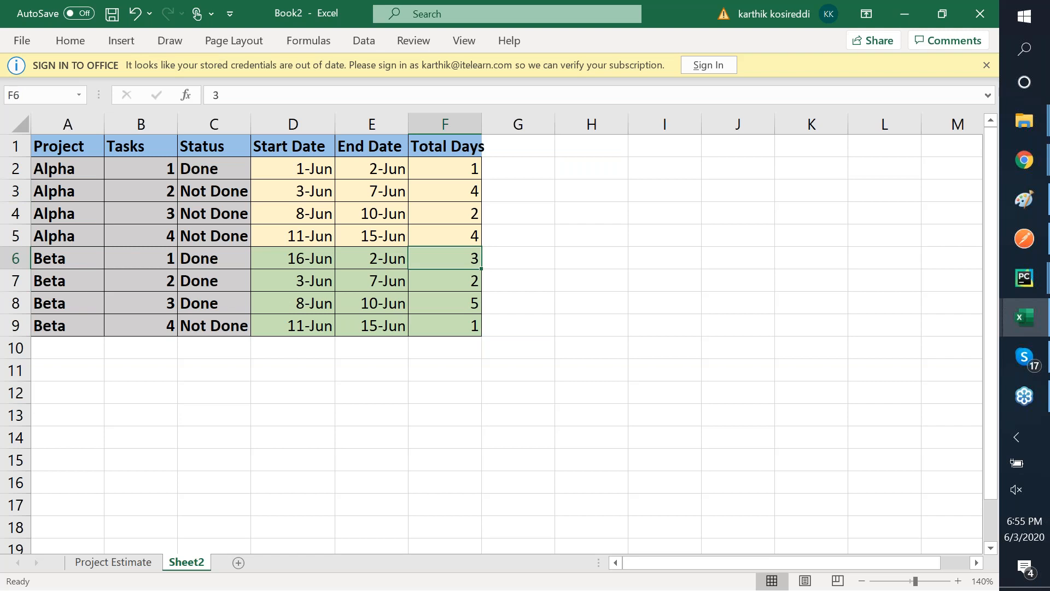
key("Left")
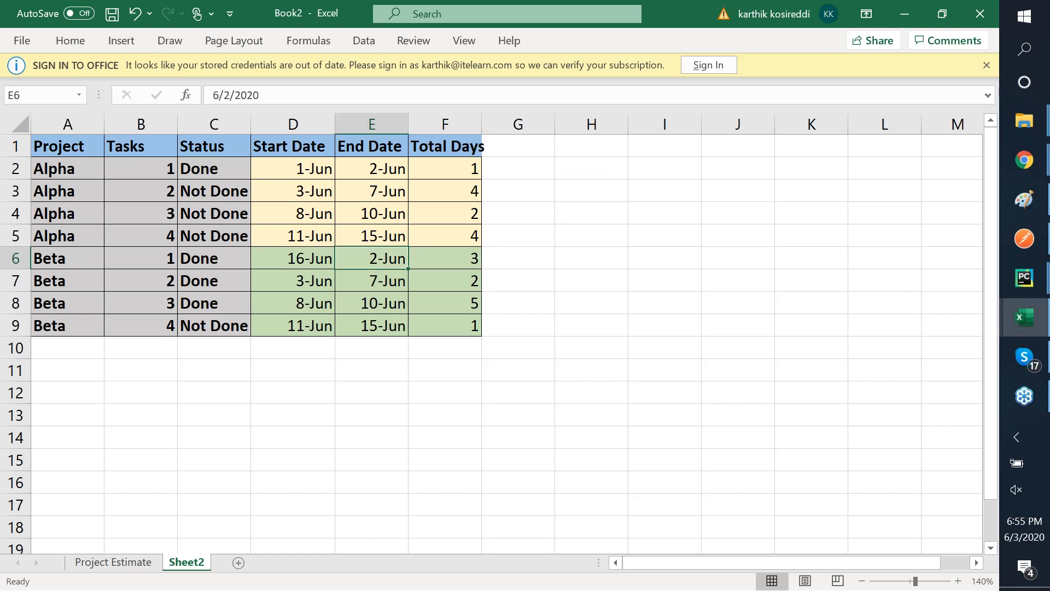
type("=")
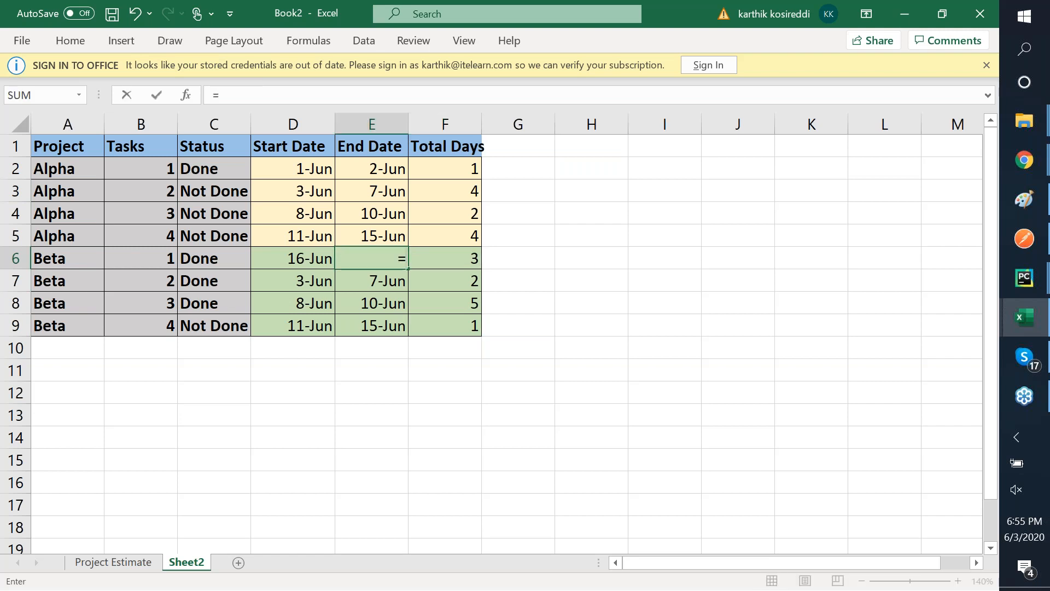
- Enter =D6+F6 as E6's End Date and paste it into E7:E9
left_click(309, 259)
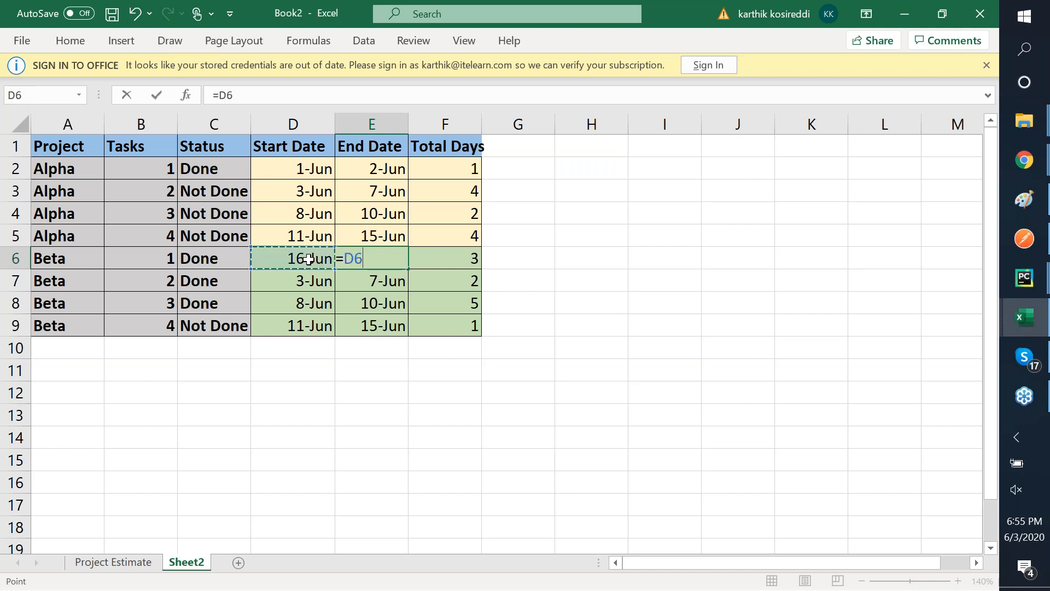
type("+")
left_click(461, 258)
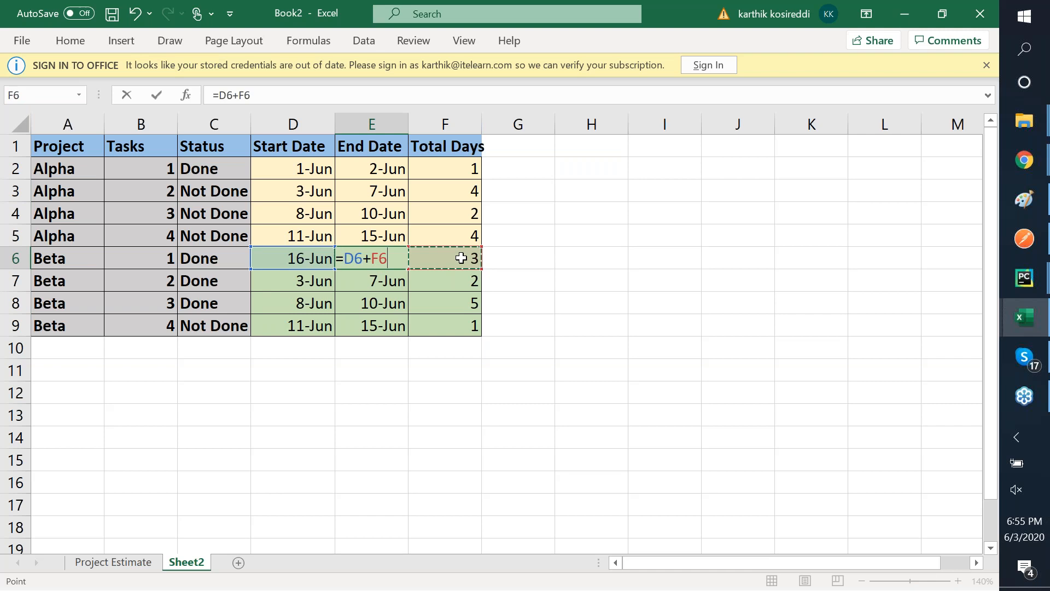
key("Return")
key("Up")
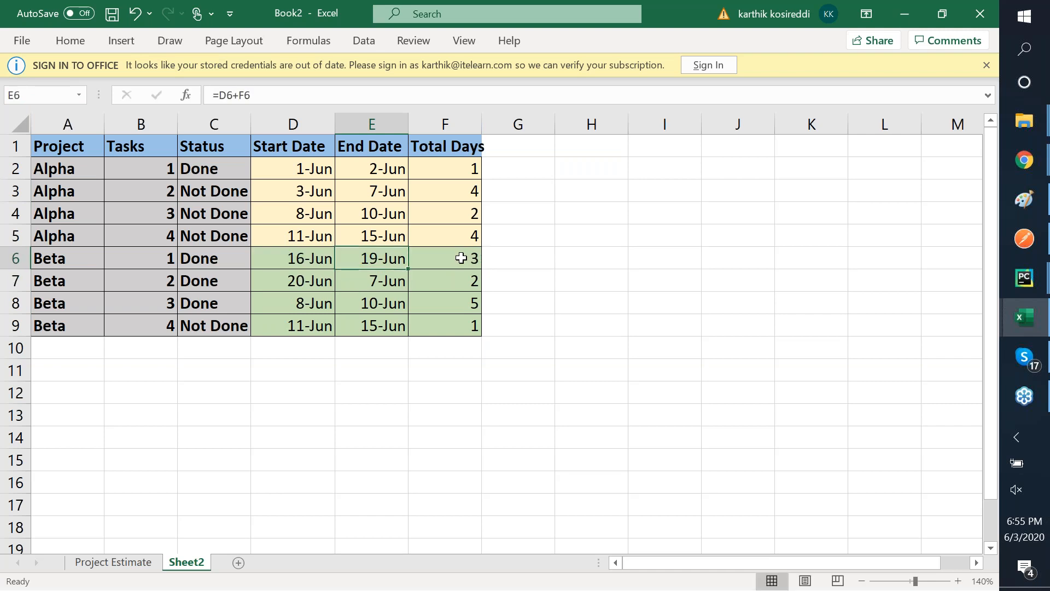
key("ctrl+c")
left_click_drag(372, 280, 377, 326)
key("ctrl+v")
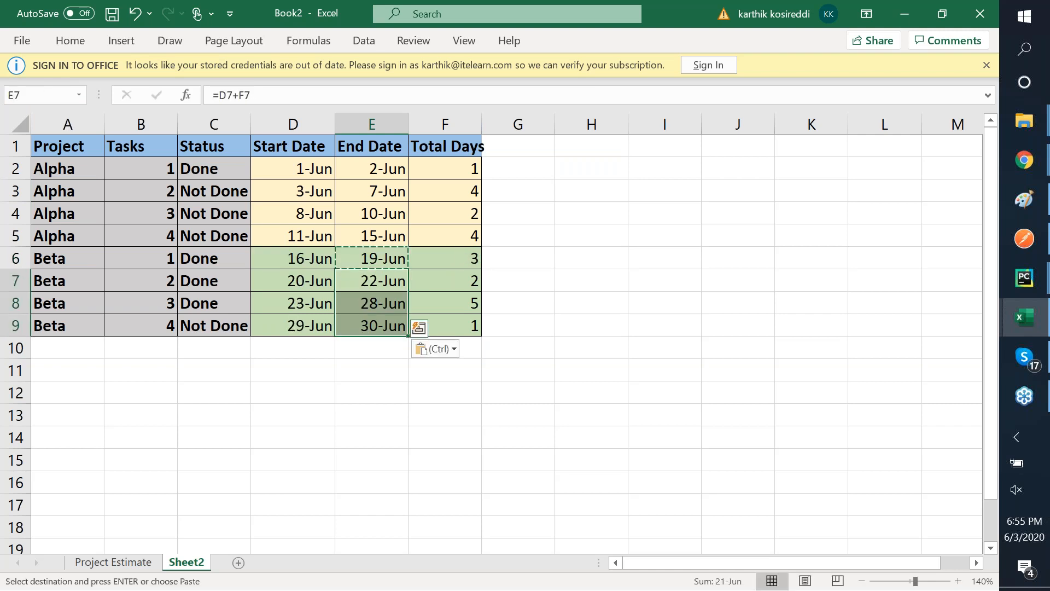
left_click(465, 237)
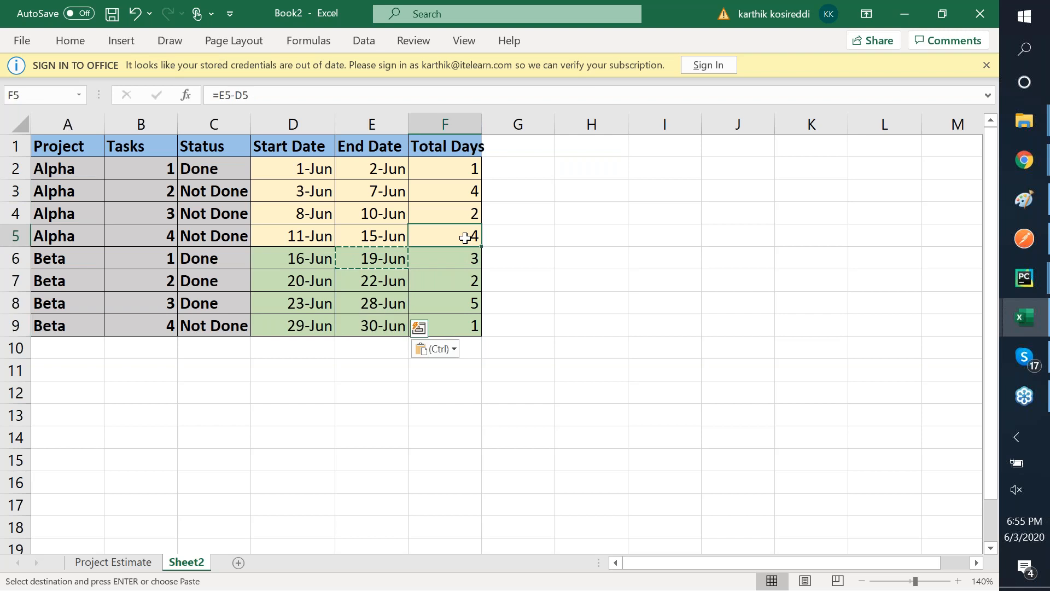
key("shift+Up")
key("shift+Up")
key("shift+Up")
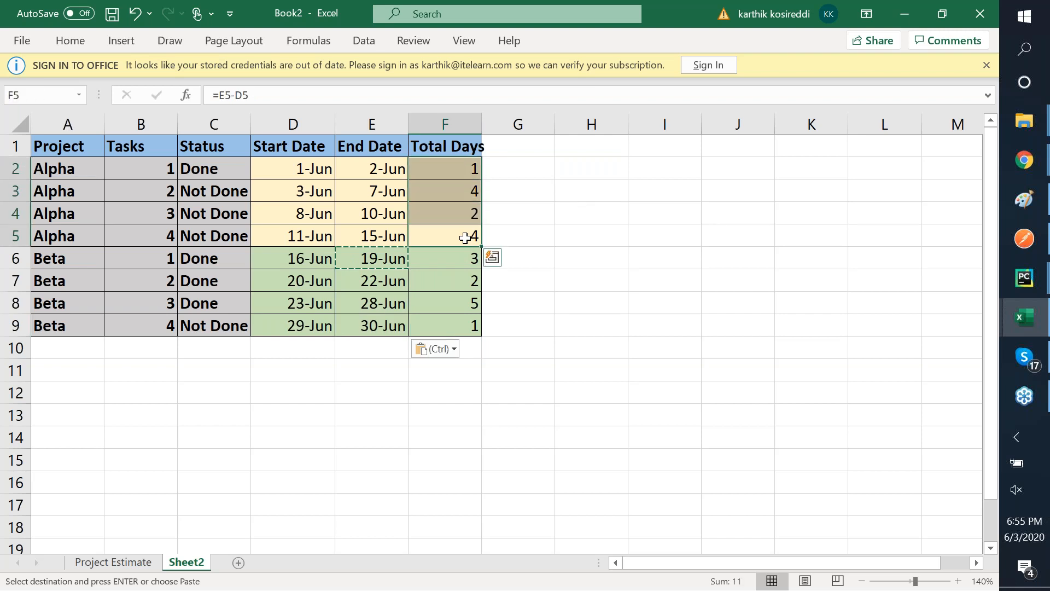
- Make the Alpha Total Days F2:F5 and Beta End Dates E6:E9 red
right_click(453, 171)
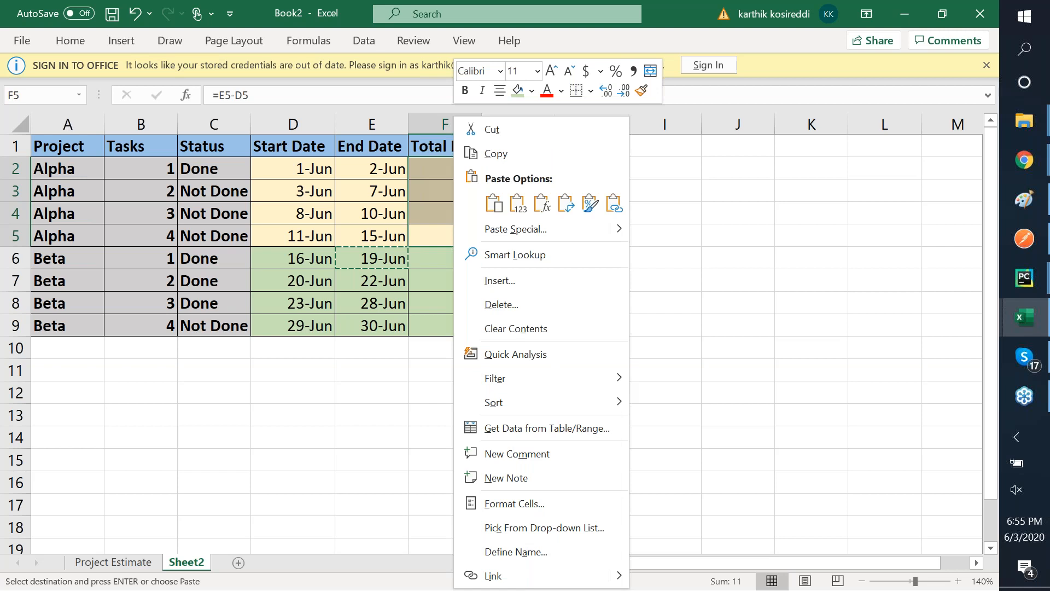
left_click(547, 90)
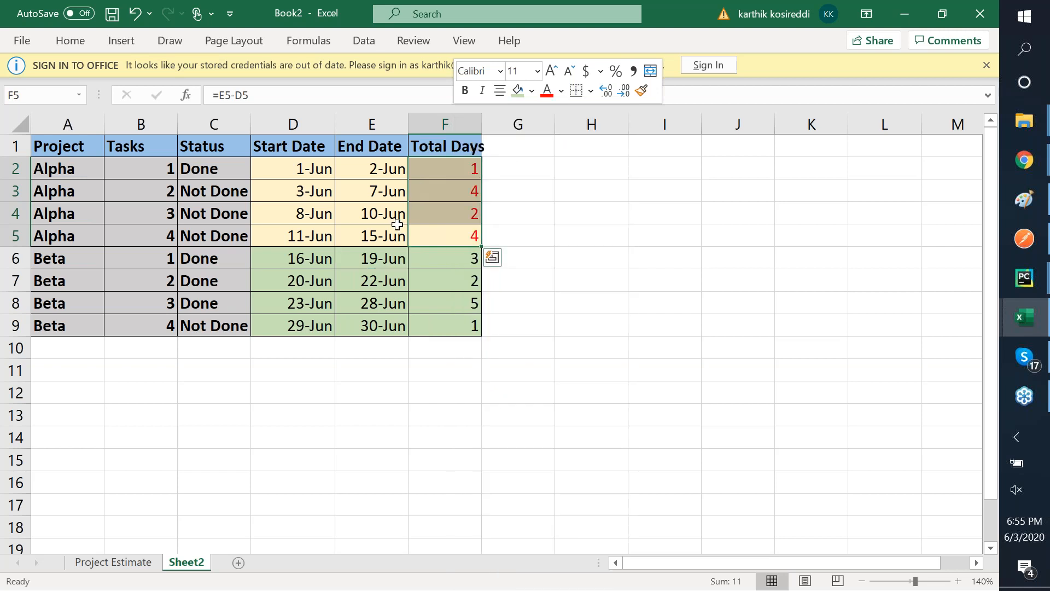
left_click(388, 251)
key("shift+Down")
key("shift+Down")
key("shift+Down")
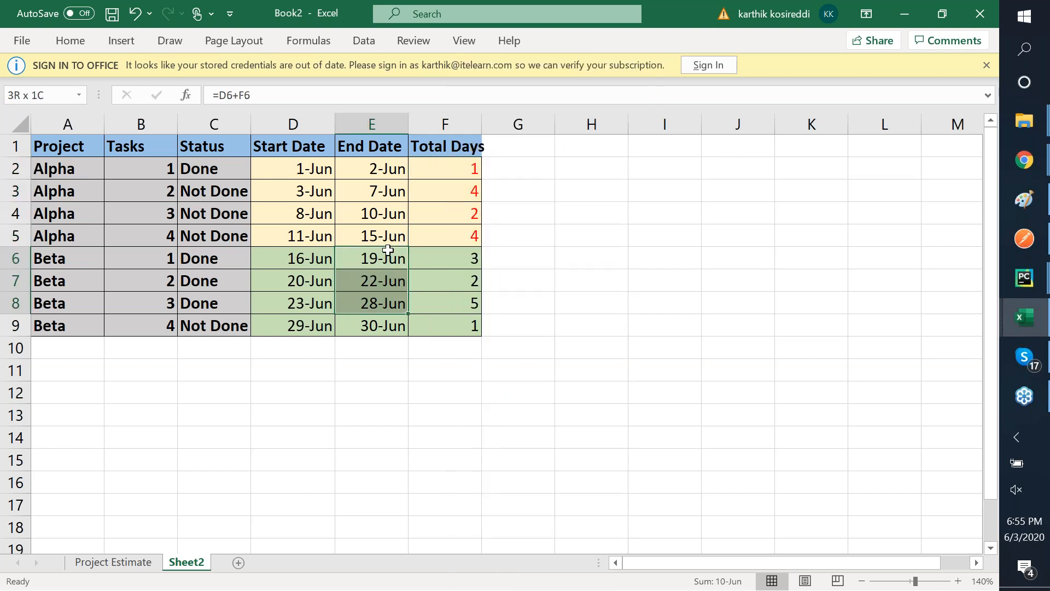
right_click(374, 261)
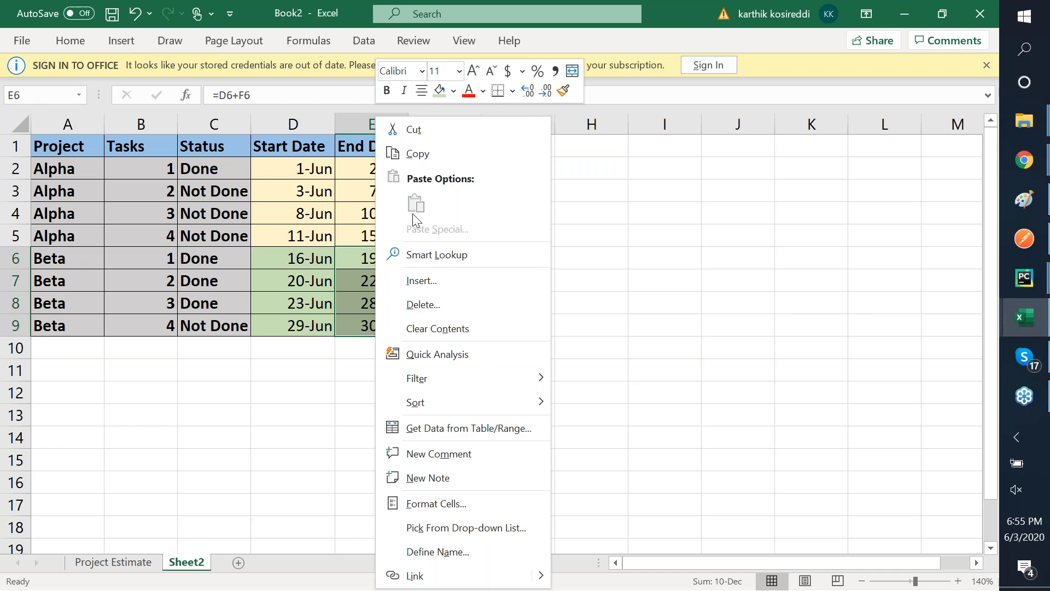
left_click(469, 90)
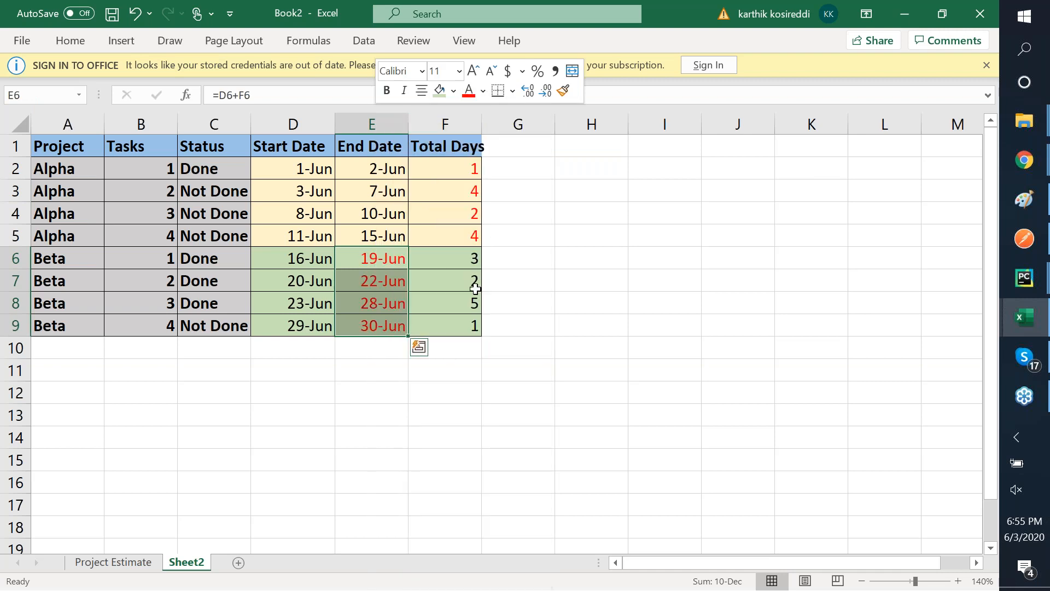
- Change Beta task 2's Total Days to 4 and task 1's to 2
left_click(463, 274)
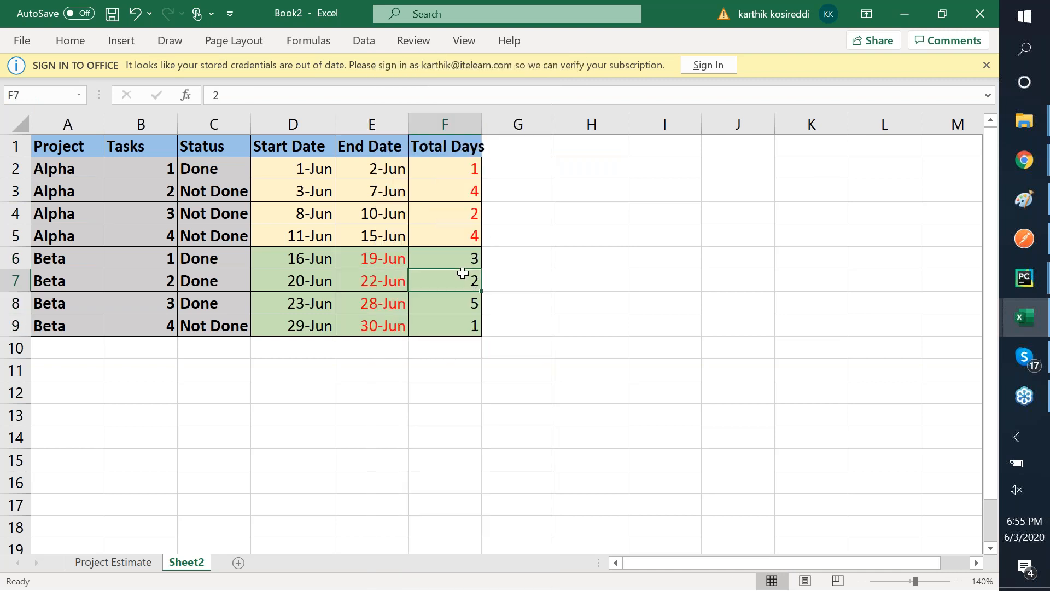
type("4")
key("Return")
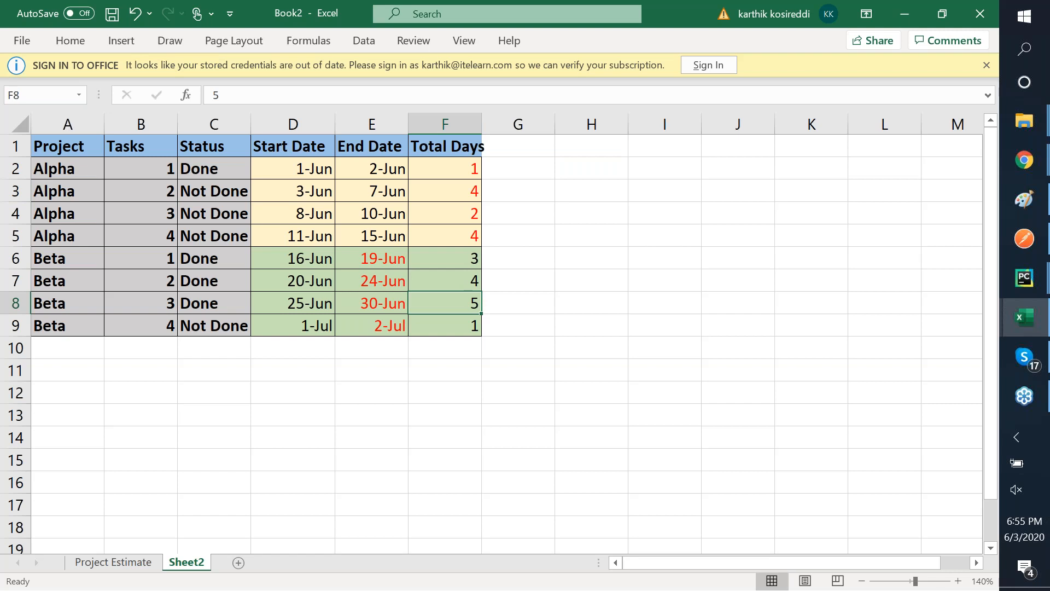
key("Up")
key("Up")
key("F2")
key("BackSpace")
type("2")
key("Return")
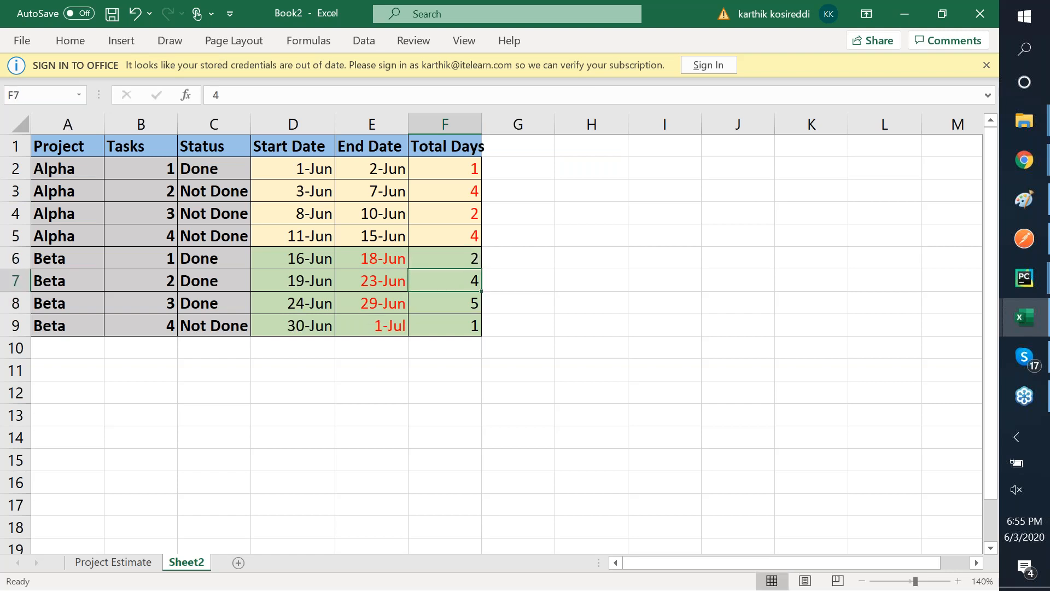
- Check the Alpha Total Days formula and the updated Beta end dates
key("Up")
key("Up")
key("Up")
key("Left")
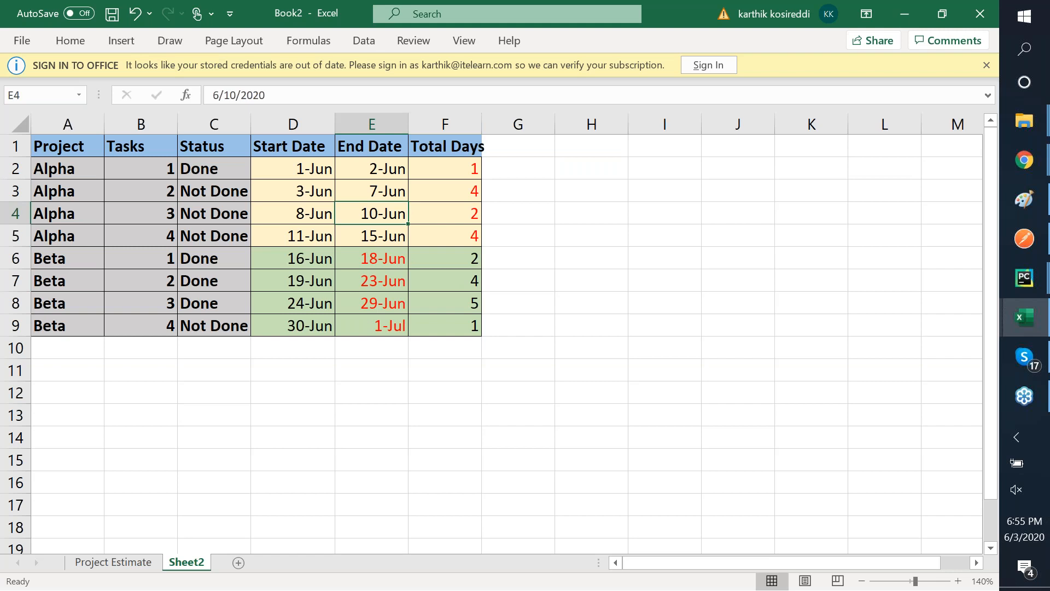
key("Up")
key("Up")
key("Up")
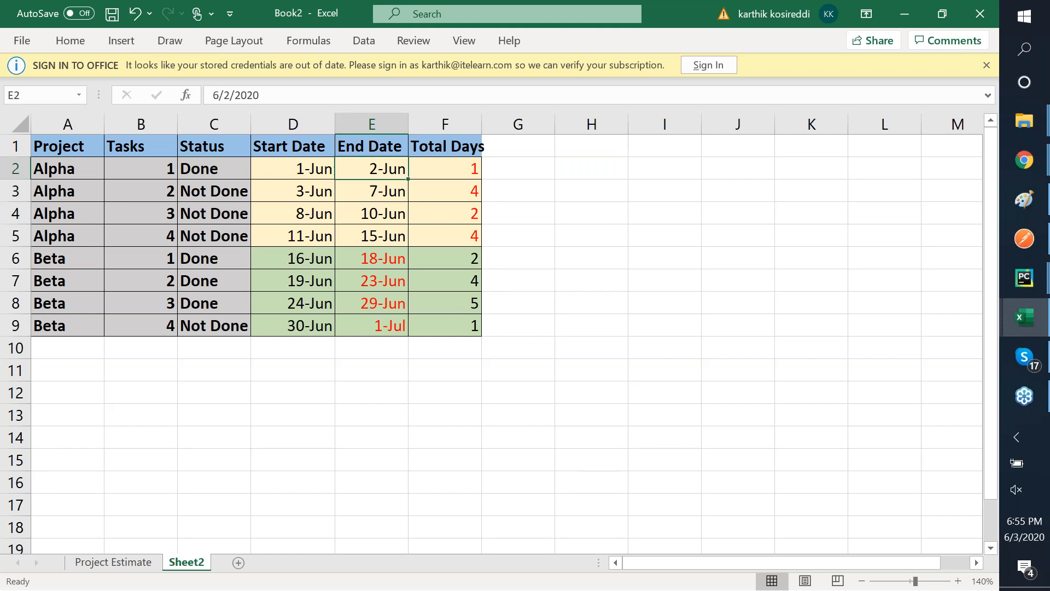
key("Down")
key("Down")
key("Down")
key("Down")
key("Down")
key("Right")
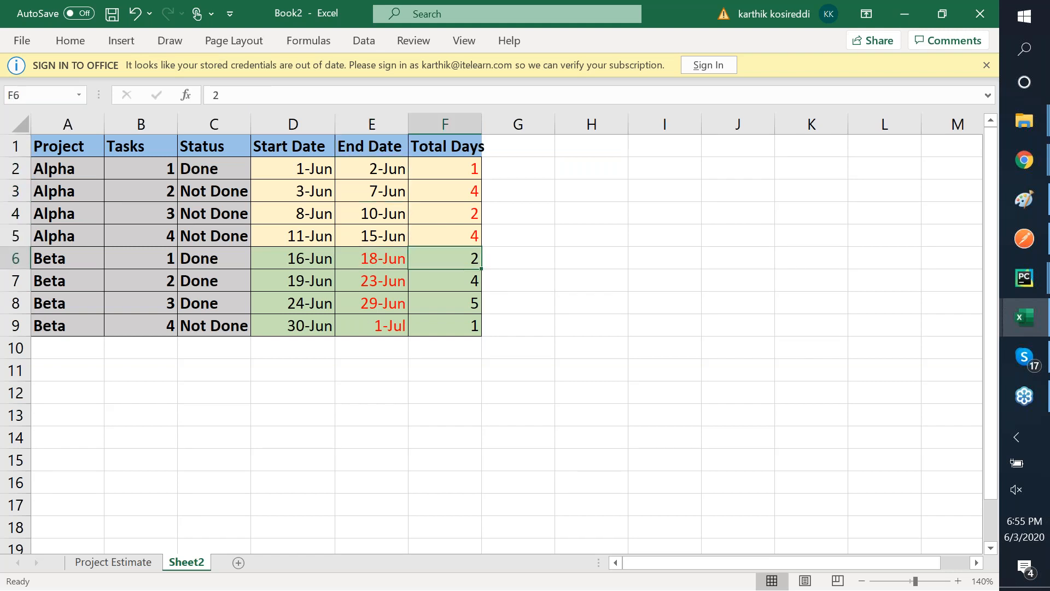
key("Down")
key("Down")
key("Down")
key("Down")
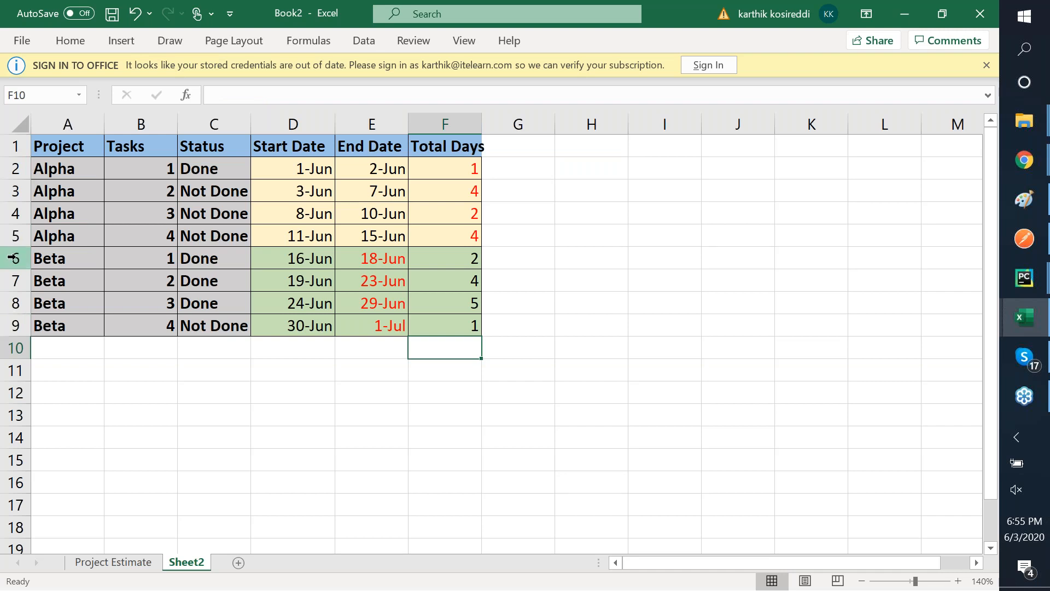
- Increase the height of the task table's header row 1
left_click_drag(12, 257, 12, 335)
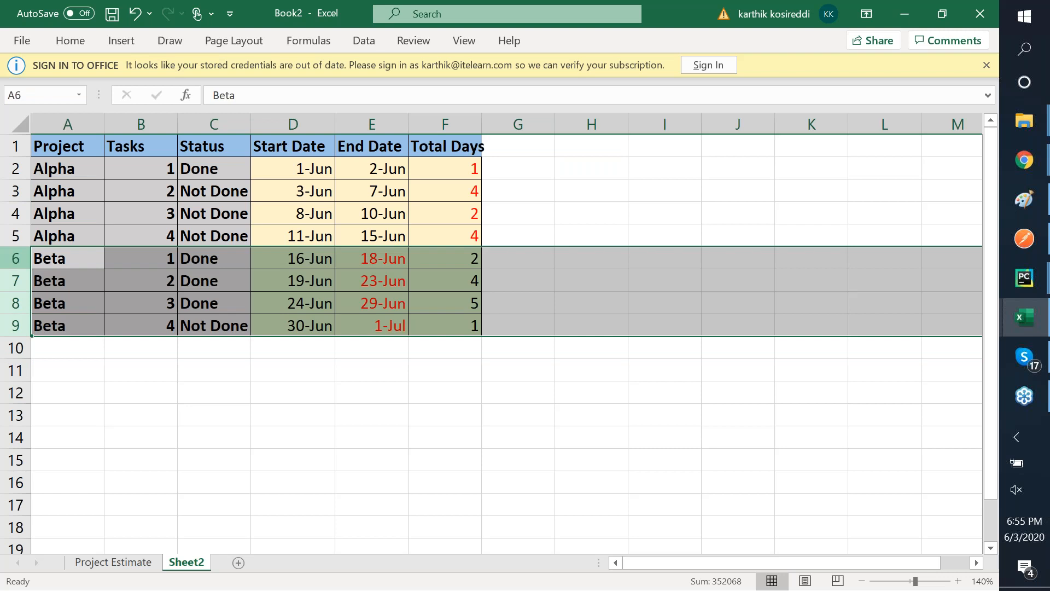
left_click(59, 151)
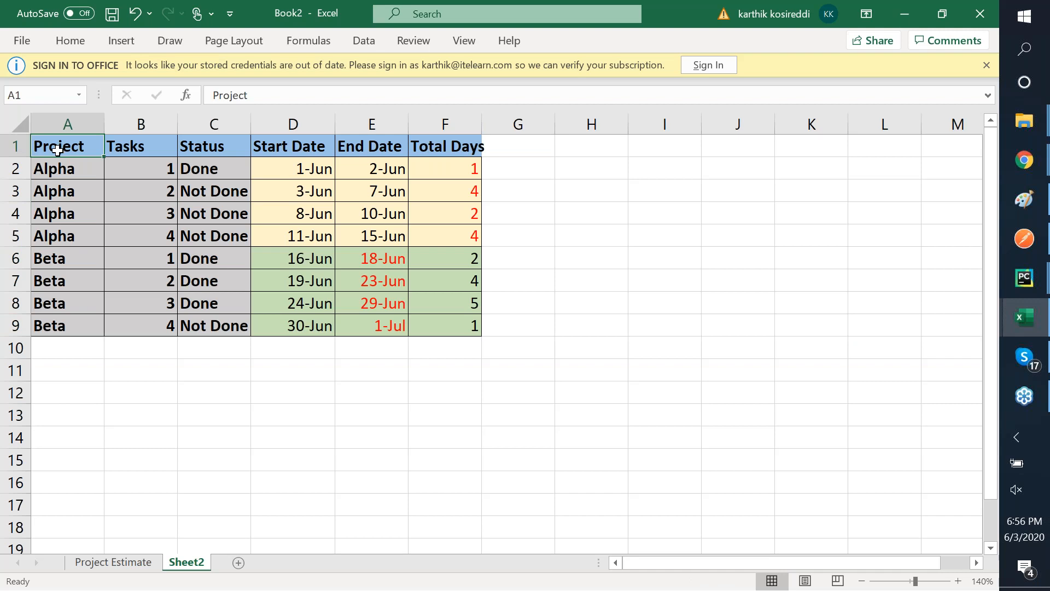
left_click_drag(11, 157, 12, 175)
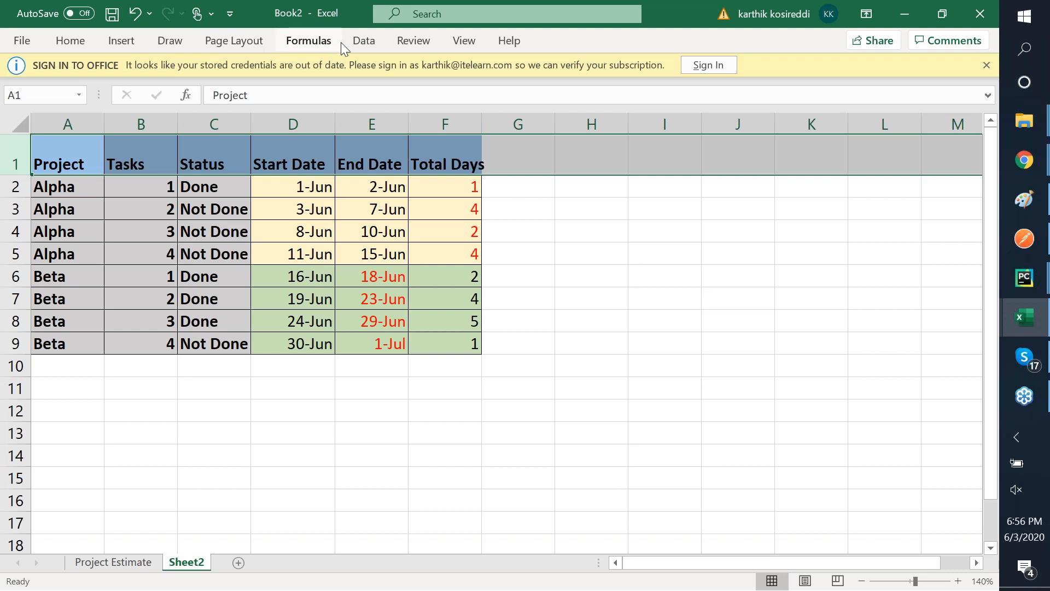
left_click(364, 44)
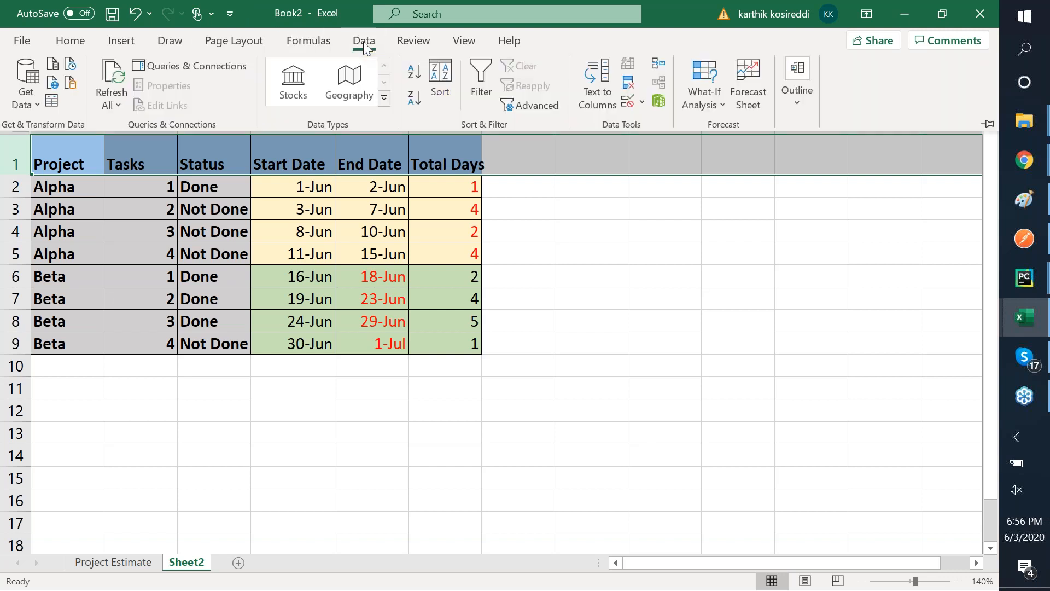
left_click(309, 44)
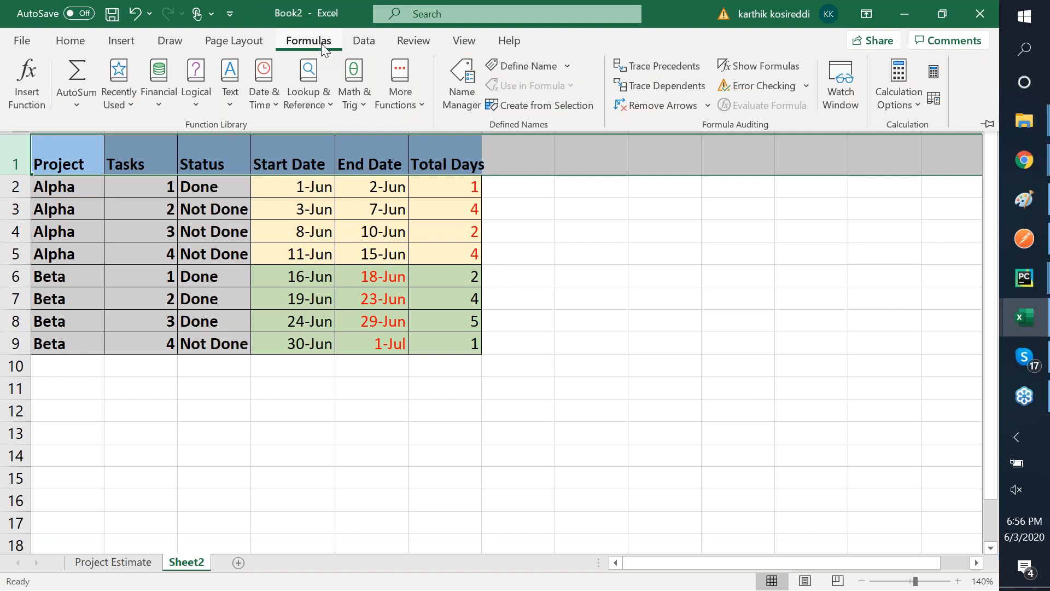
left_click(482, 45)
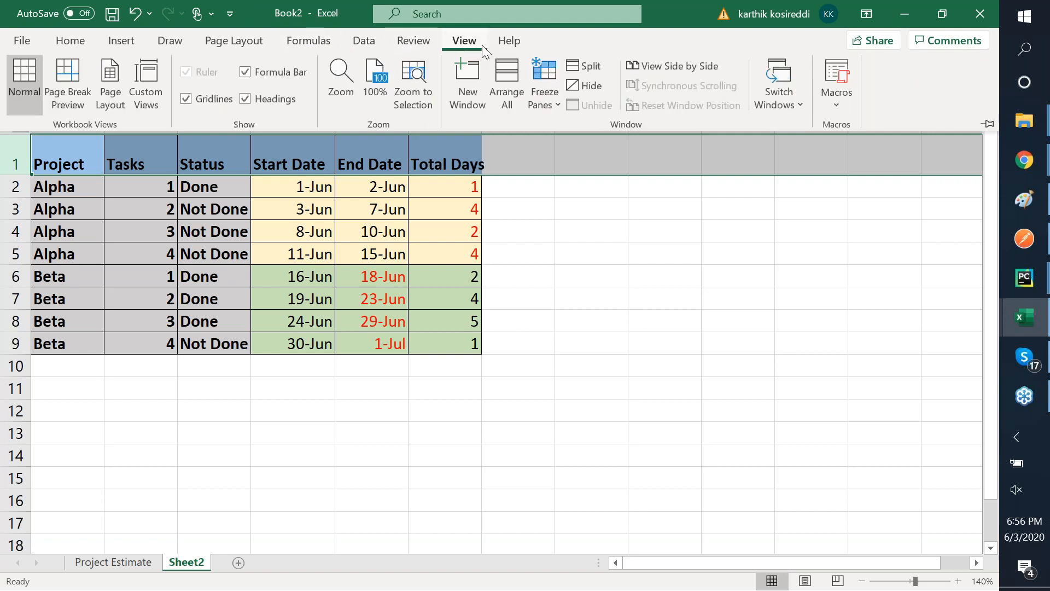
left_click(426, 232)
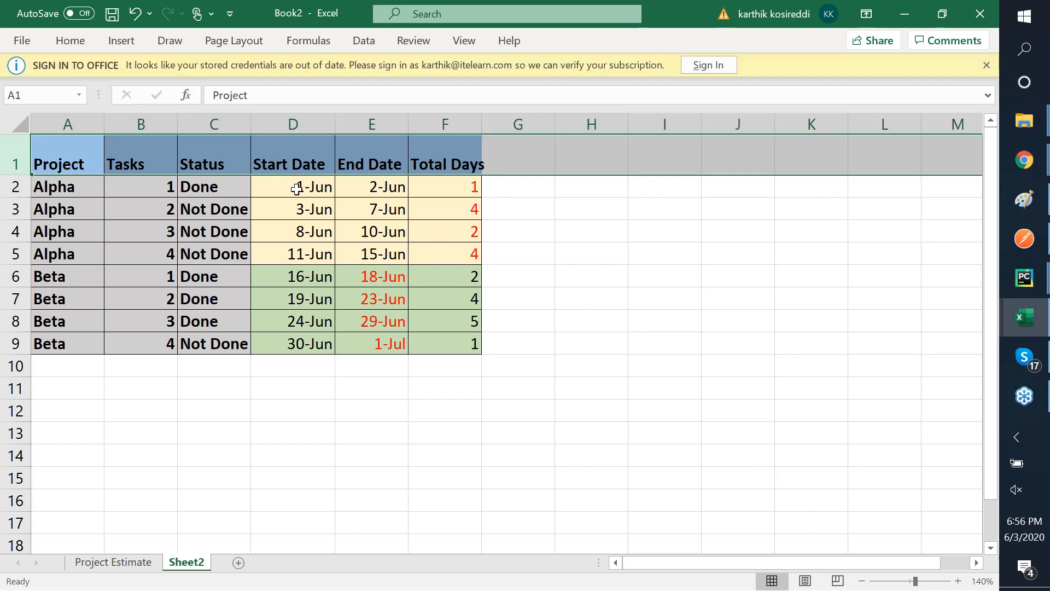
left_click(65, 161)
key("shift+Right")
key("shift+Right")
key("shift+Right")
key("shift+Right")
key("shift+Right")
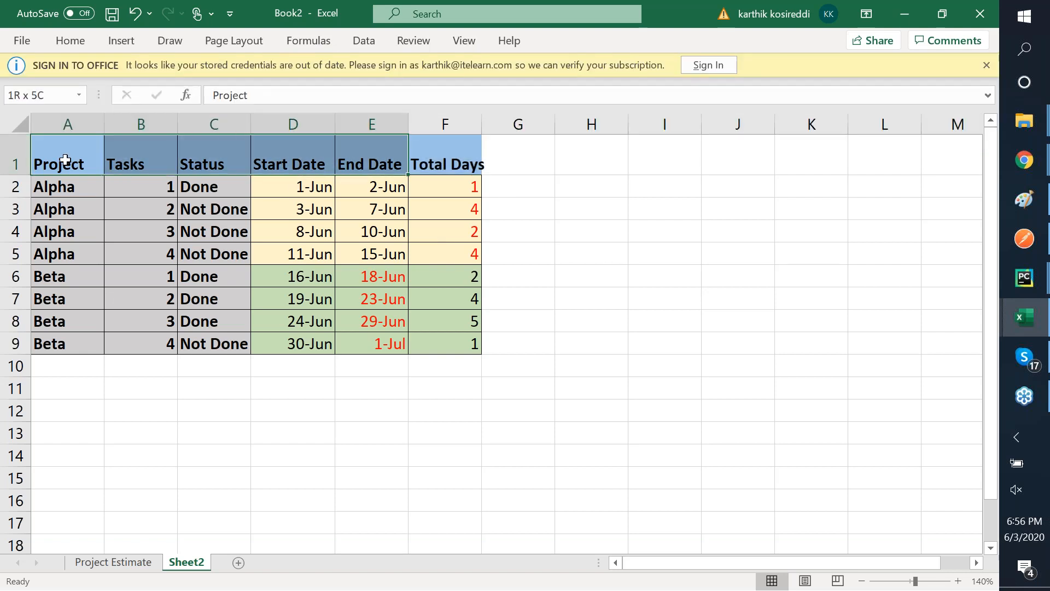
key("shift+Down")
key("shift+Down")
key("shift+Down")
key("shift+Down")
key("shift+Down")
key("shift+Down")
key("shift+Down")
key("shift+Down")
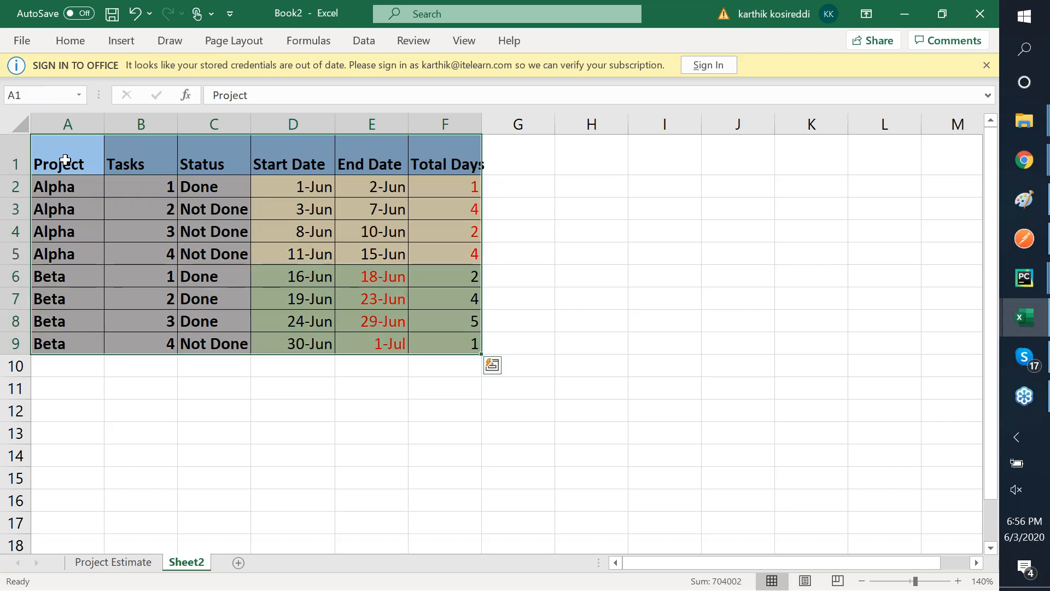
right_click(65, 160)
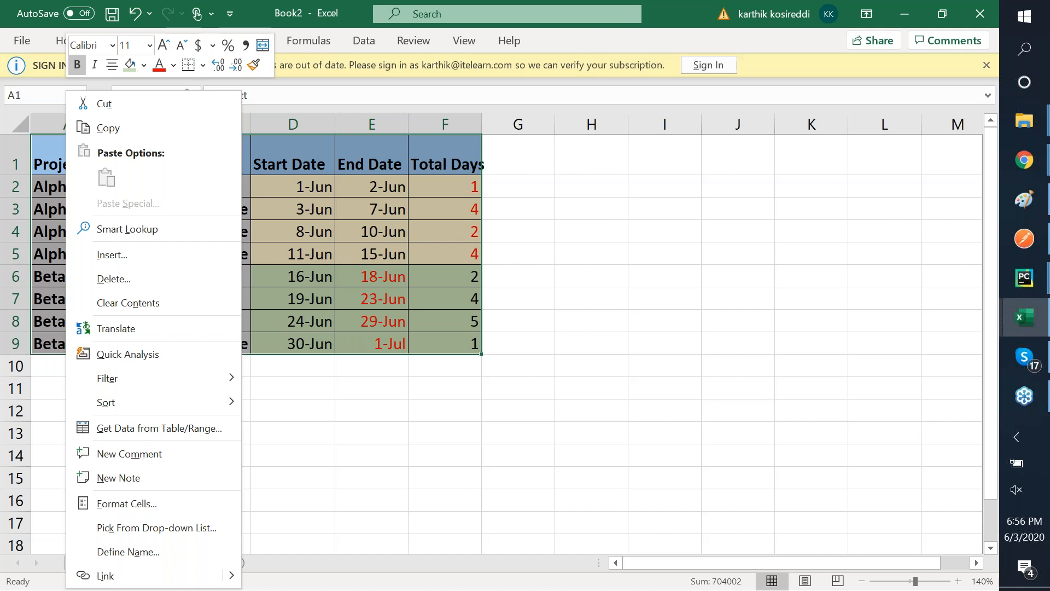
left_click(112, 255)
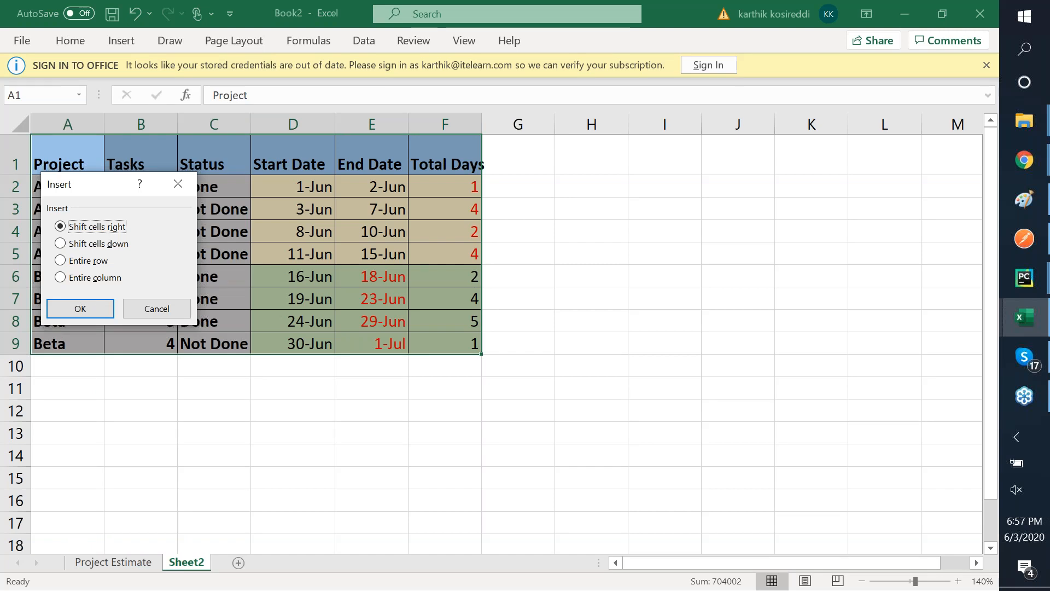
key("Escape")
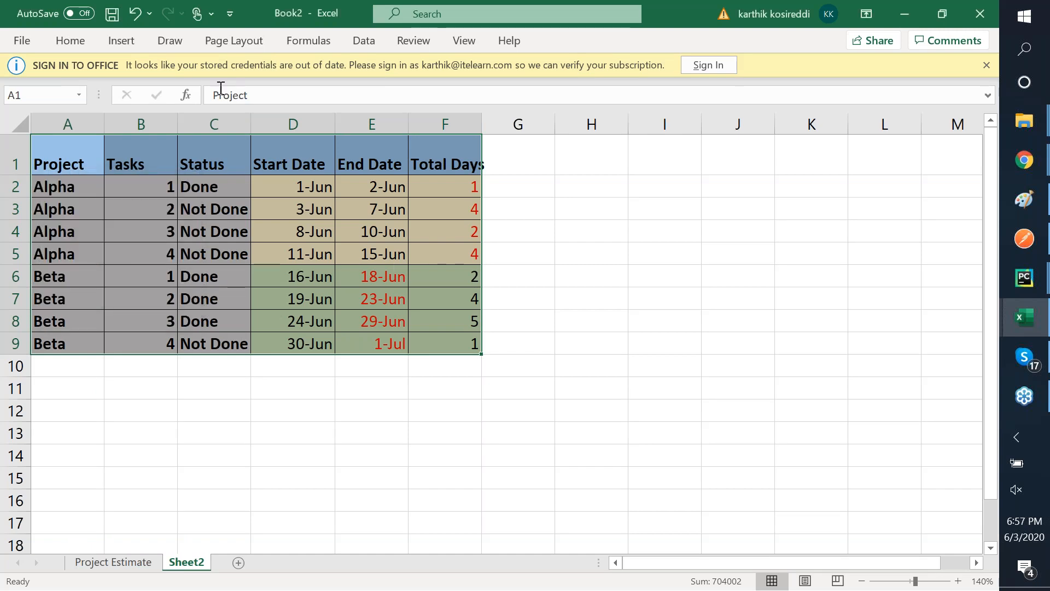
- Browse the Data tab's What-If Analysis, View, Review and Home commands, ending on Insert
left_click(370, 49)
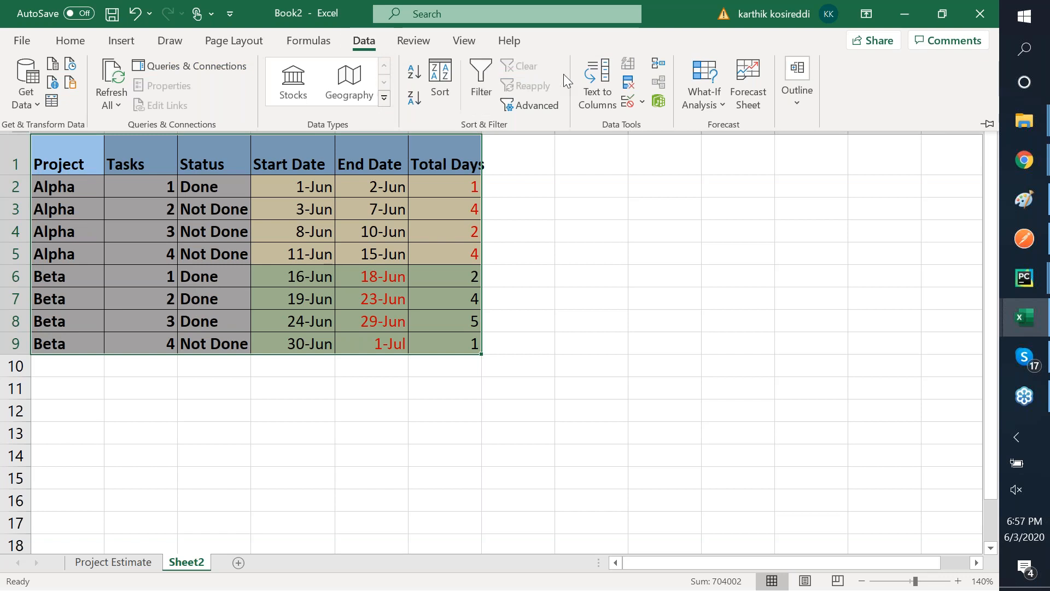
left_click(713, 94)
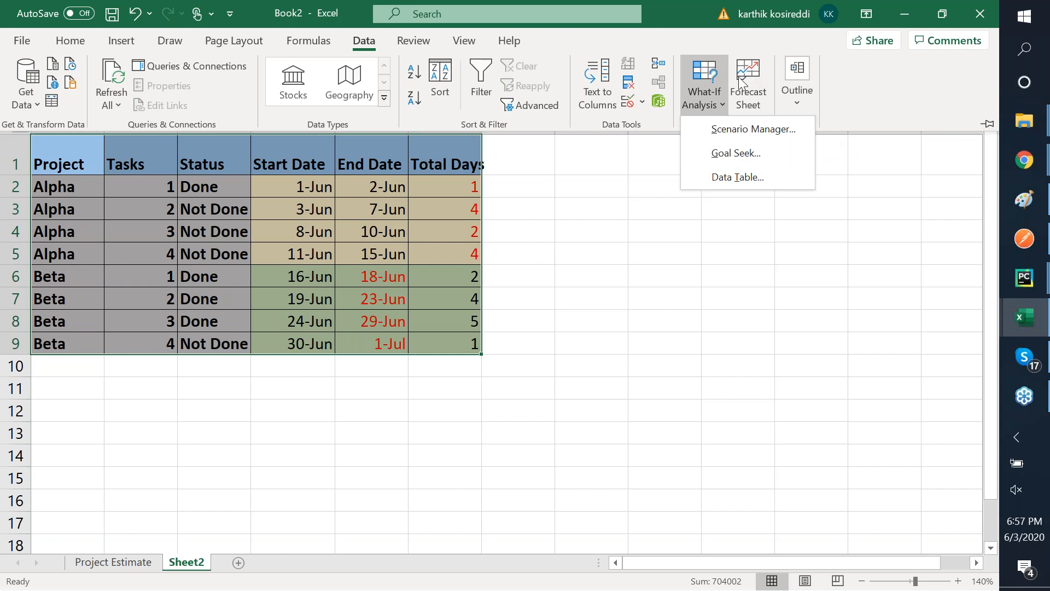
left_click(393, 63)
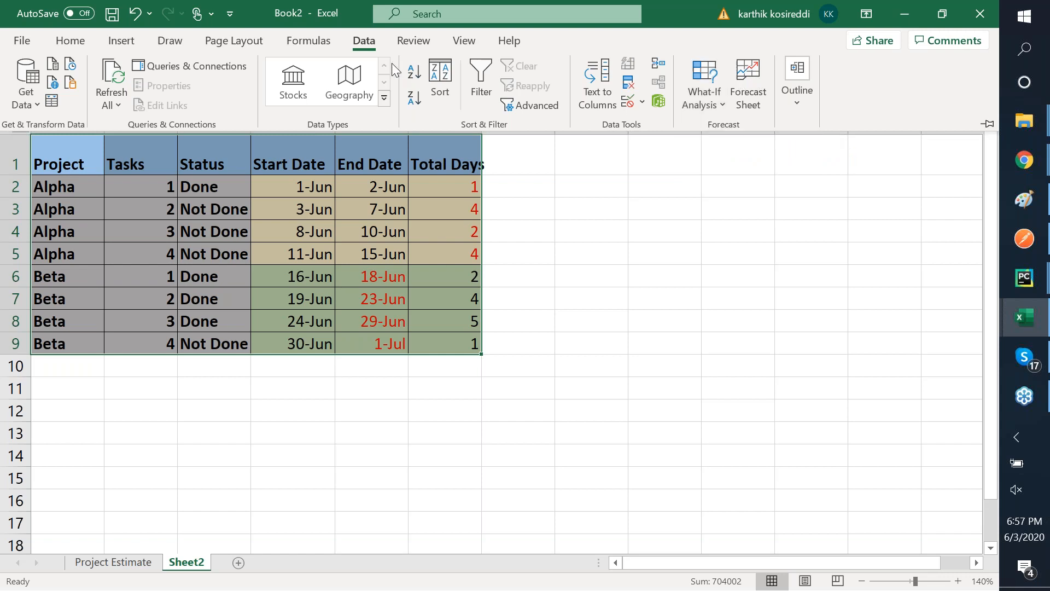
left_click(463, 44)
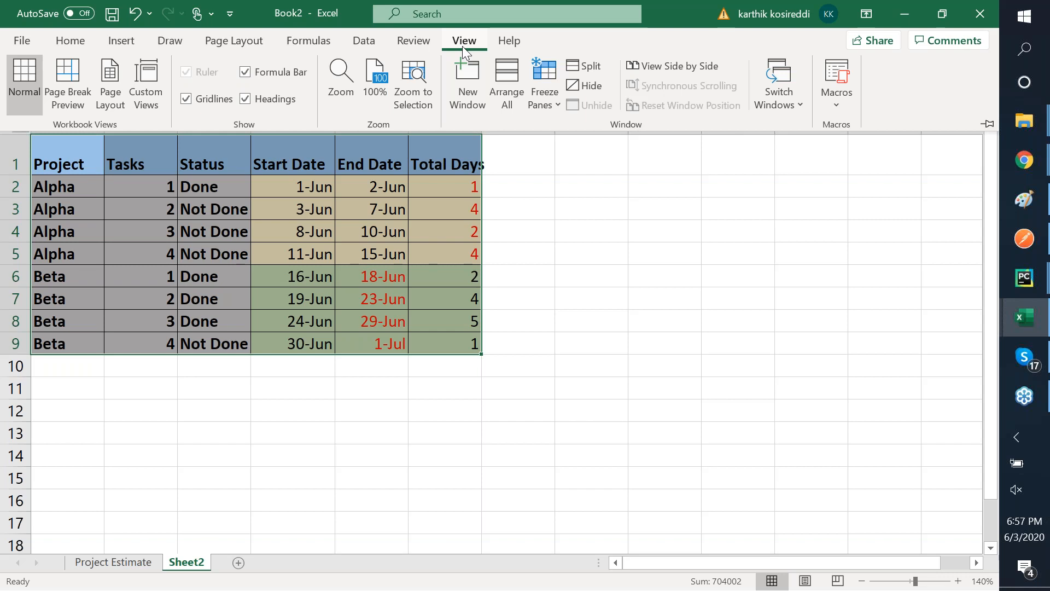
left_click(405, 43)
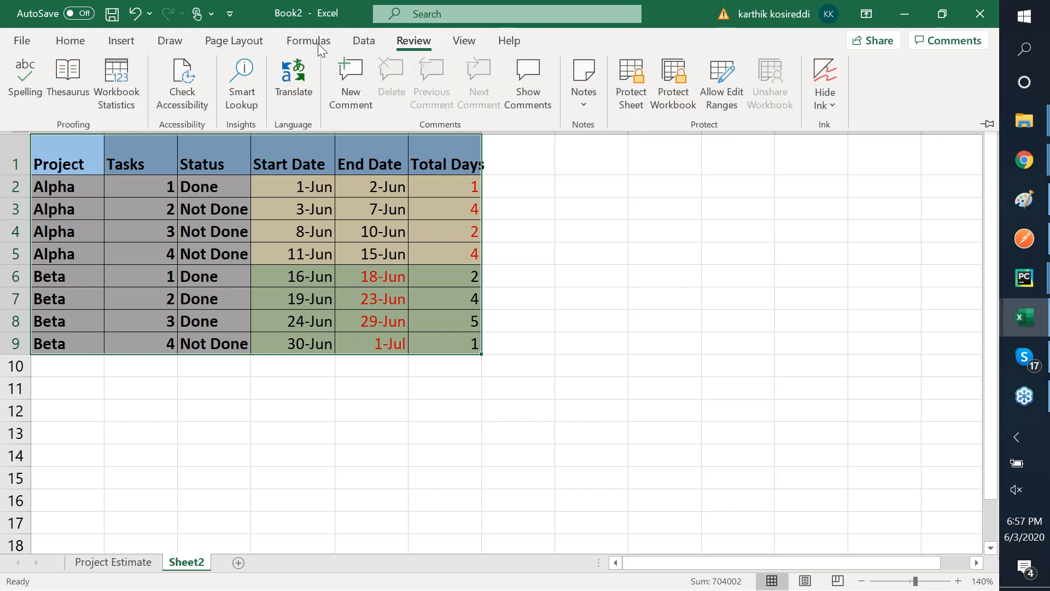
left_click(70, 45)
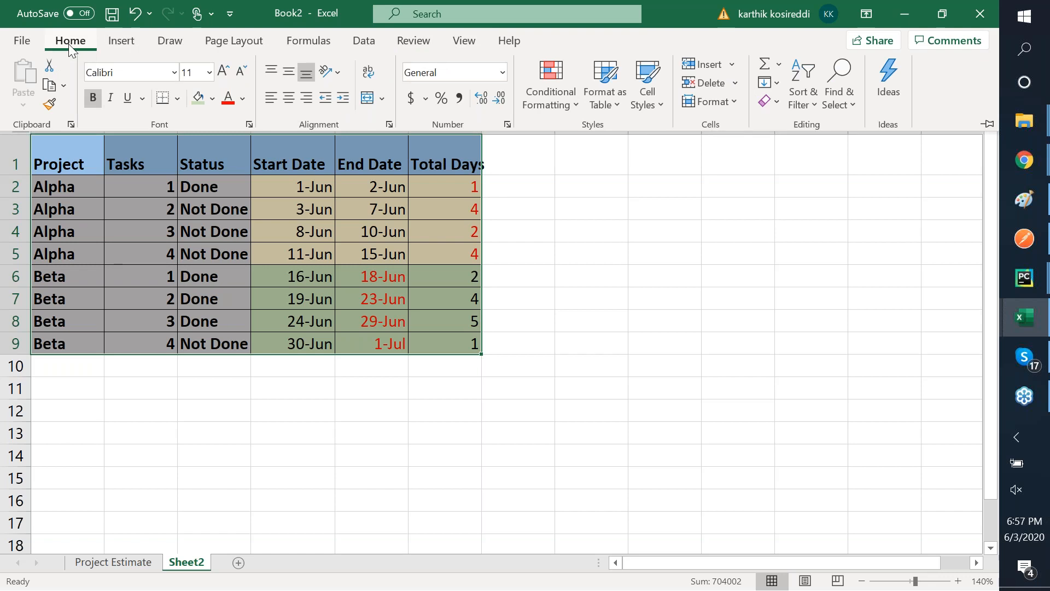
left_click(132, 45)
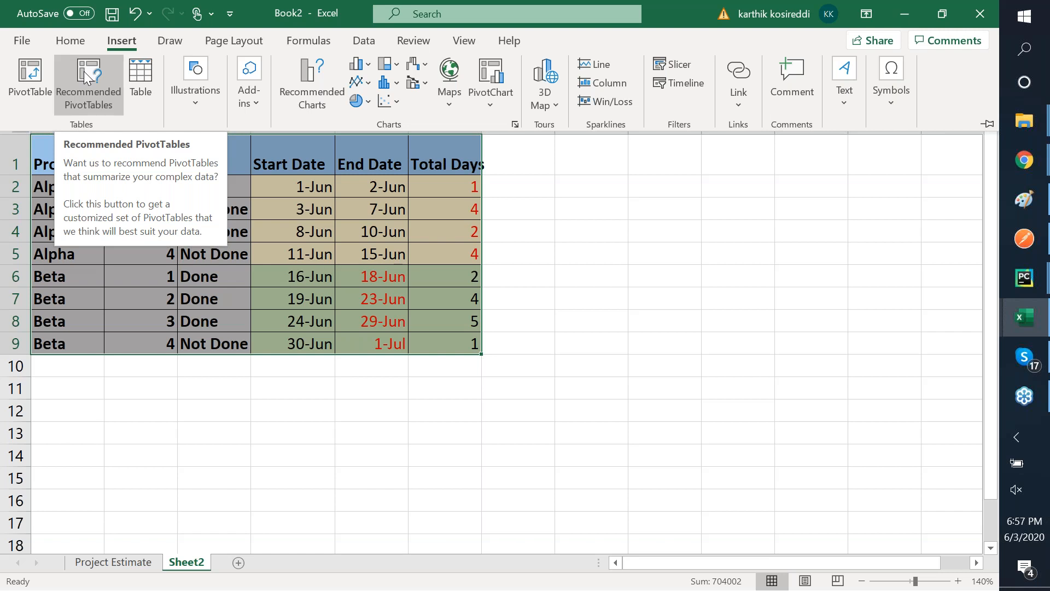
- Insert a PivotTable from Sheet2!$A$1:$F$9 on a new worksheet
key("ctrl+F1")
left_click(231, 297)
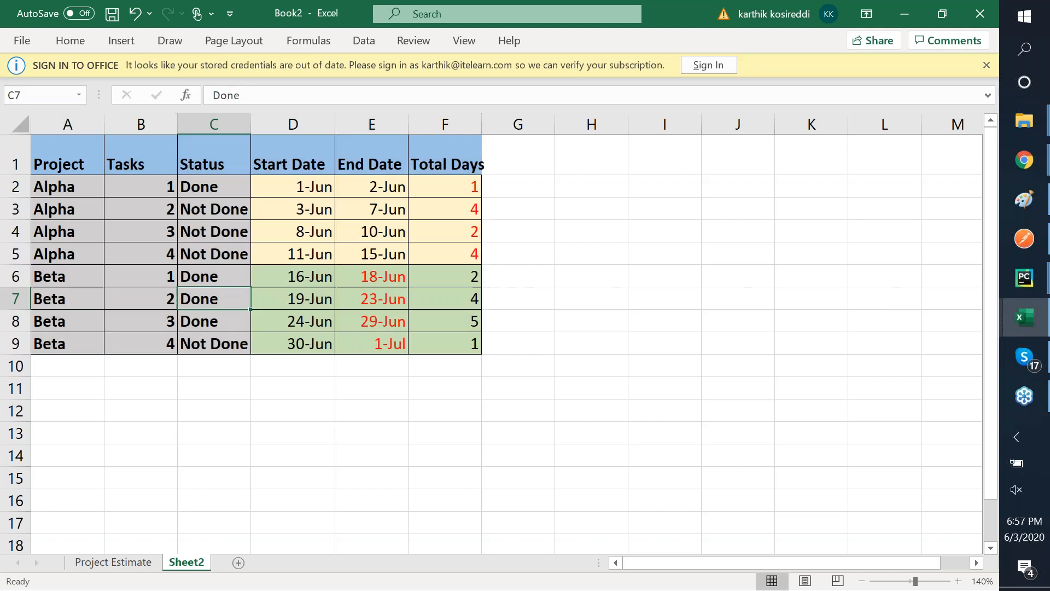
left_click(59, 156)
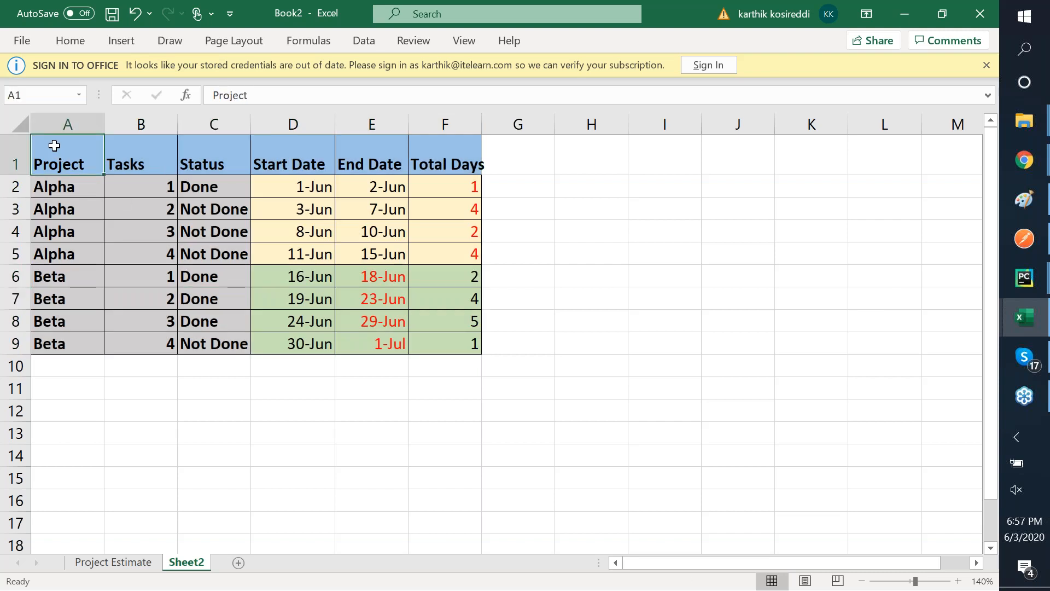
left_click(131, 44)
left_click(25, 76)
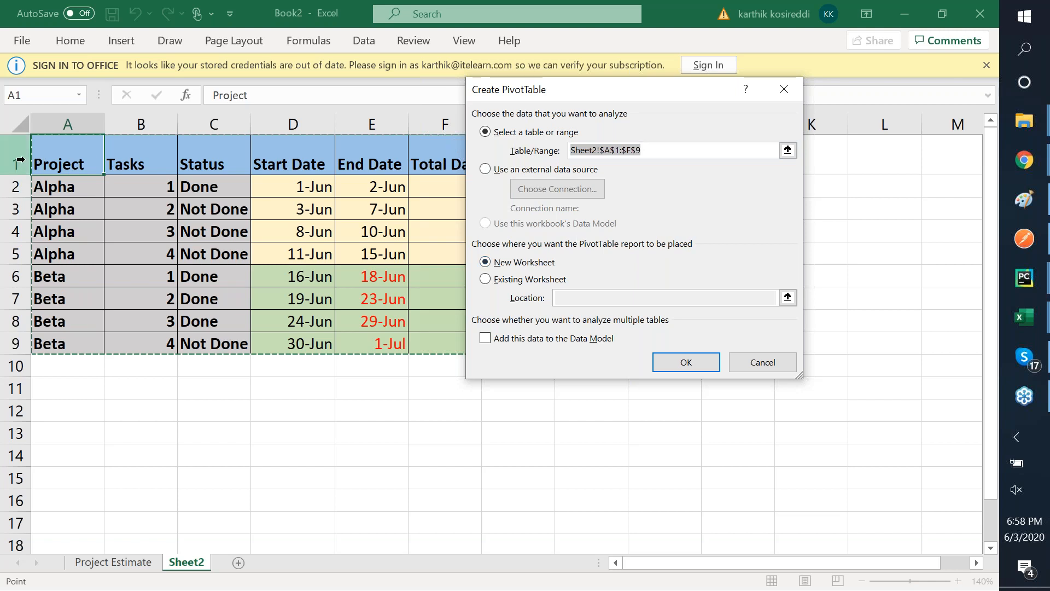
left_click(63, 158)
key("shift+Right")
key("shift+Right")
key("shift+Right")
key("shift+Right")
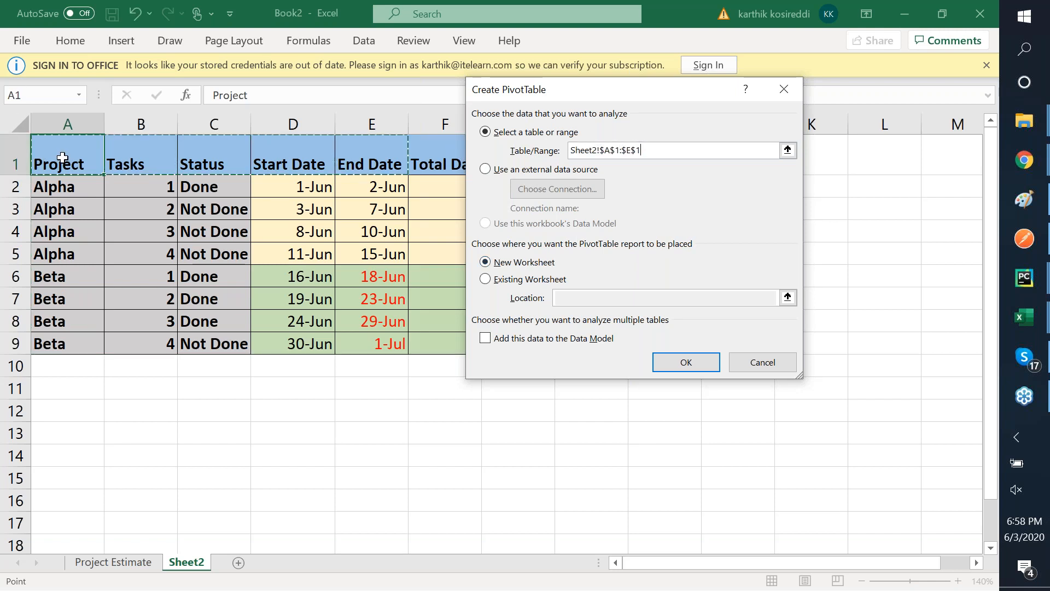
key("shift+Down")
key("shift+Down")
key("shift+Down")
key("shift+Down")
key("shift+Down")
key("shift+Down")
key("shift+Down")
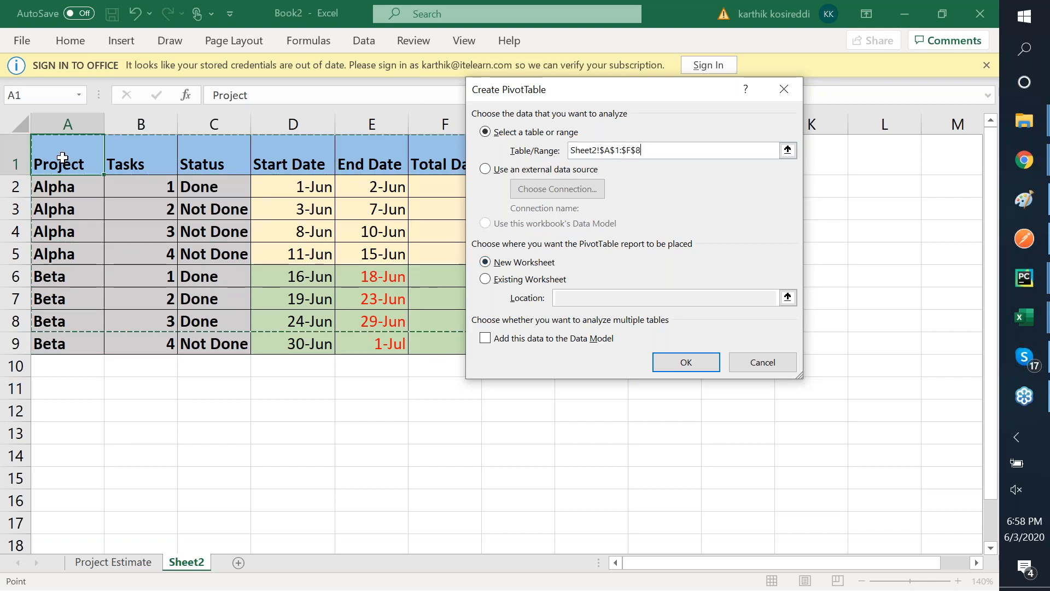
key("shift+Down")
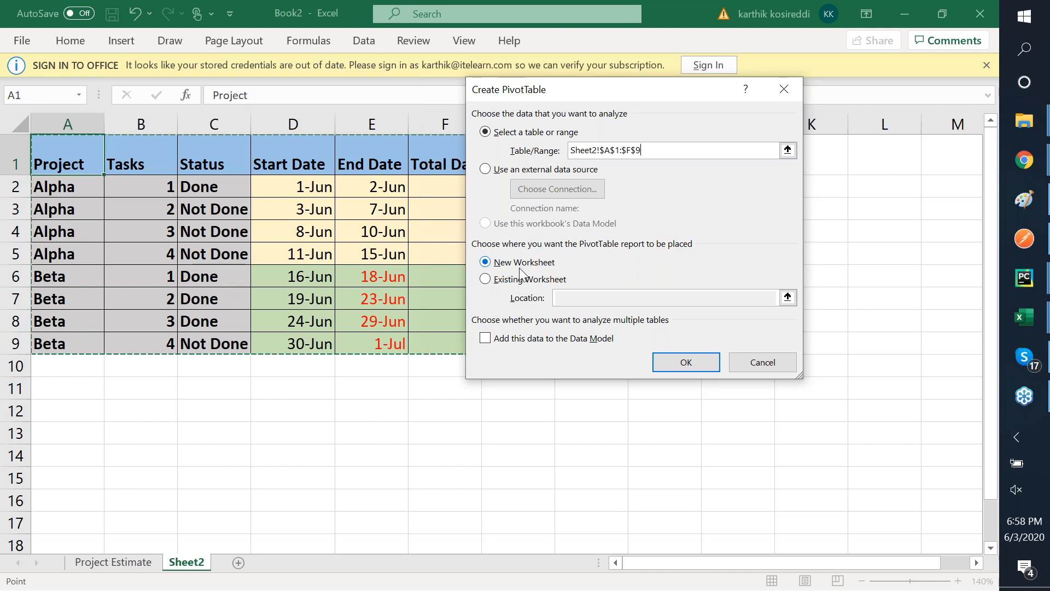
left_click(674, 361)
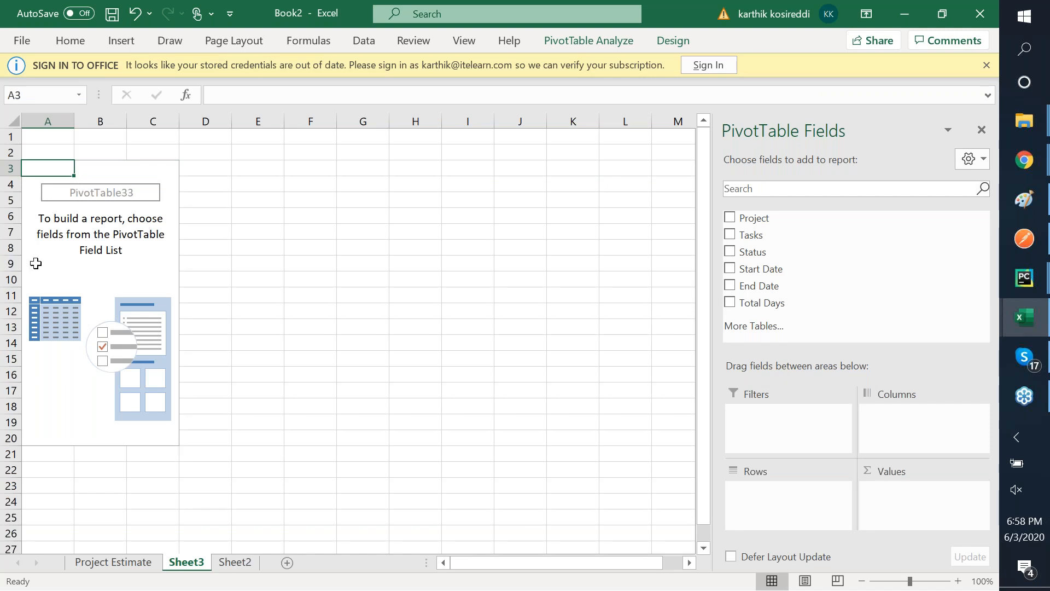
- Rename the Sheet2 tab to Task Estimates
left_click(107, 261)
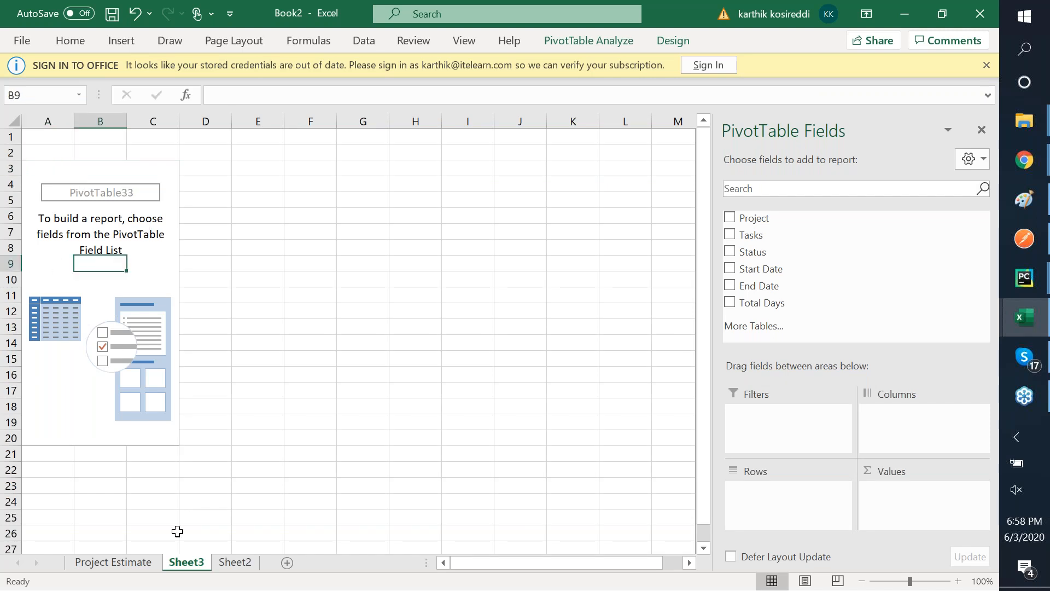
left_click(235, 562)
right_click(181, 561)
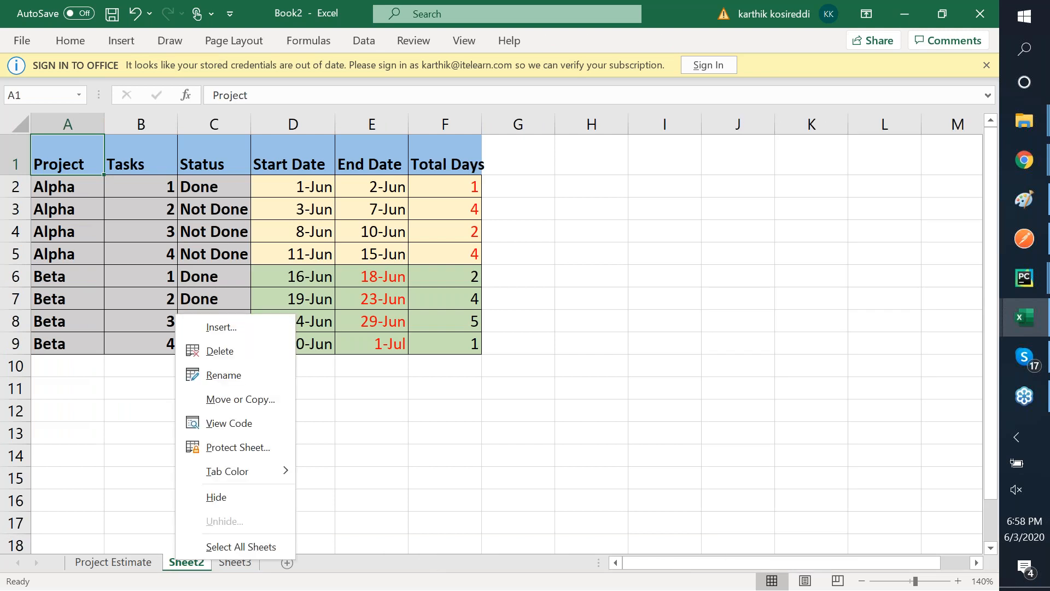
left_click(235, 375)
type("T")
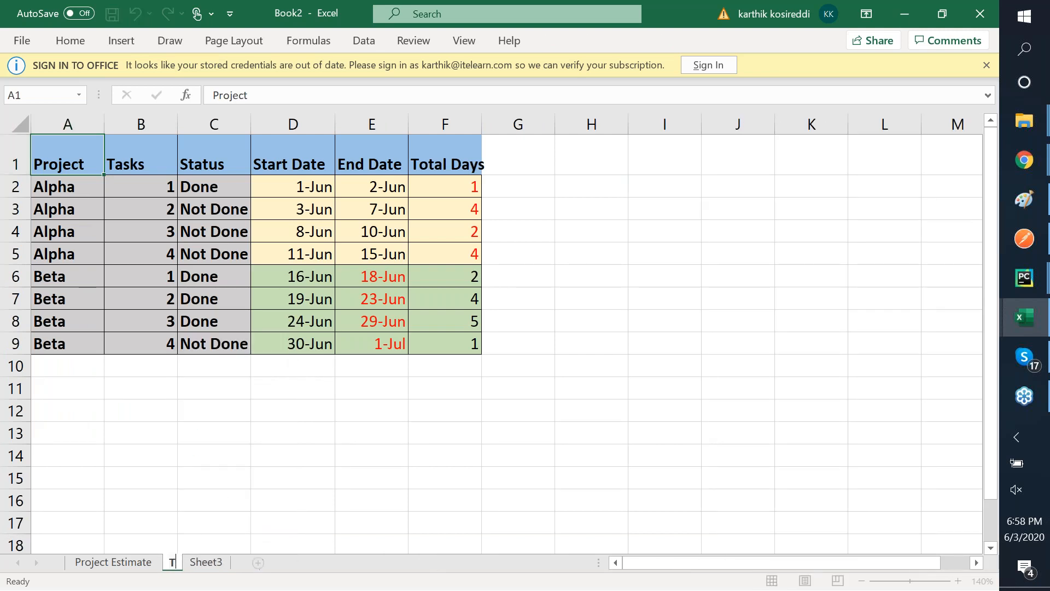
type("ask Estimate")
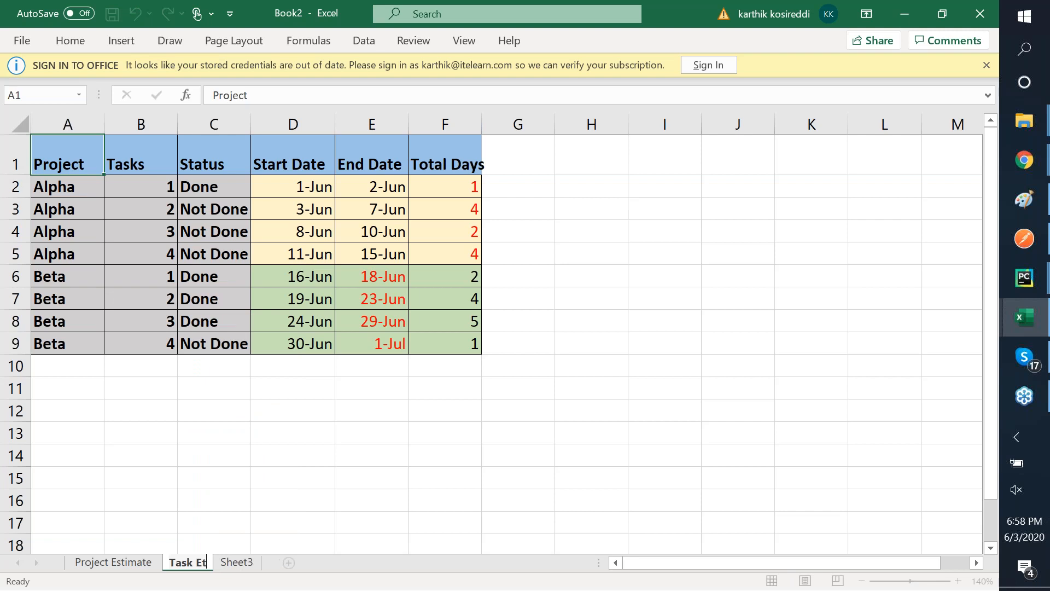
type("s")
key("Return")
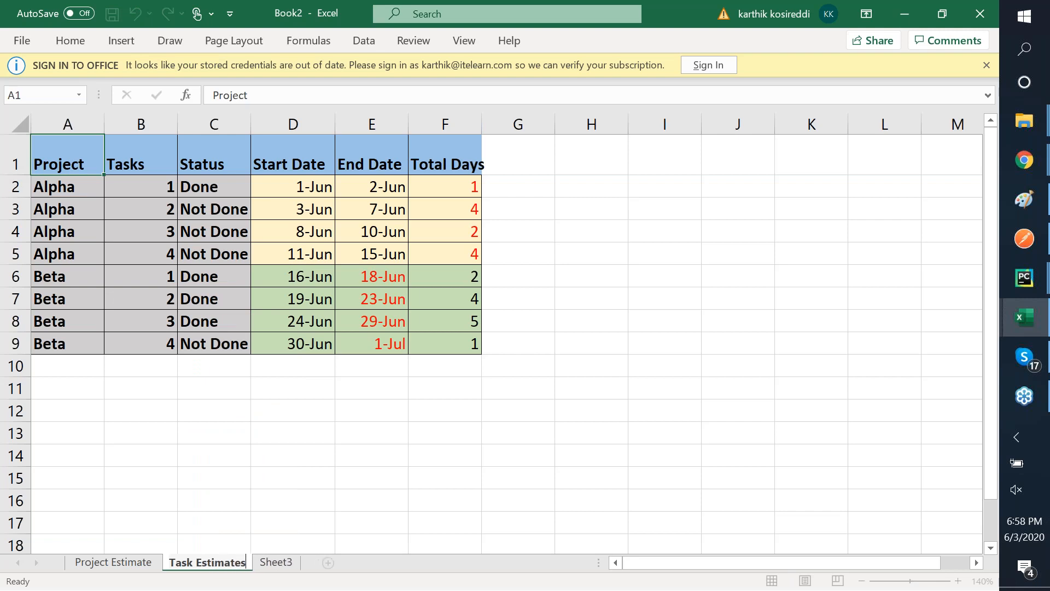
- Rename the Sheet3 tab to Pivot Table, then go back to Task Estimates
left_click(276, 569)
right_click(277, 569)
left_click(353, 389)
type("Pivot Table")
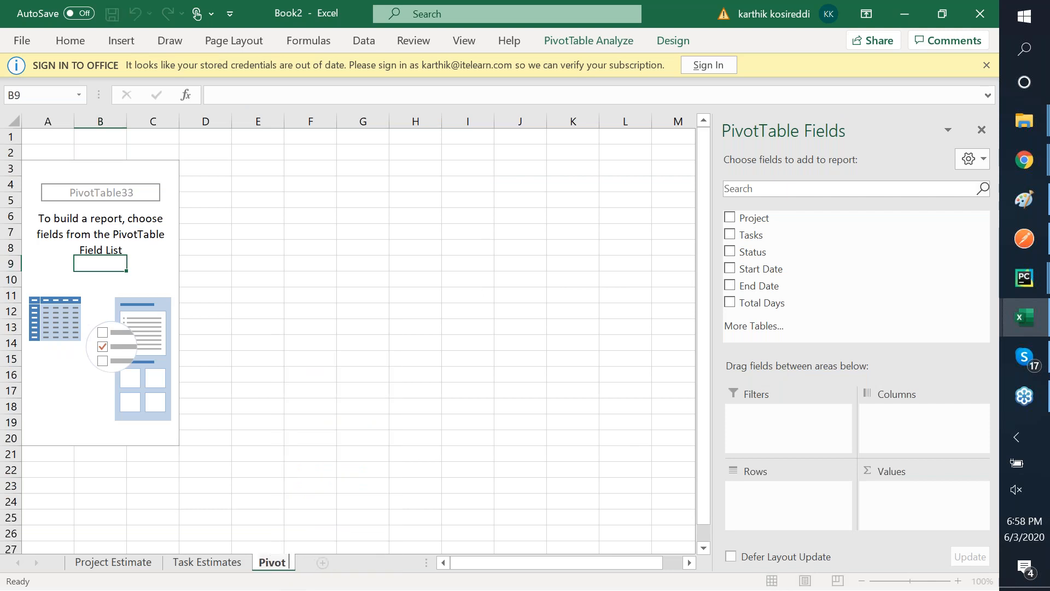
key("Return")
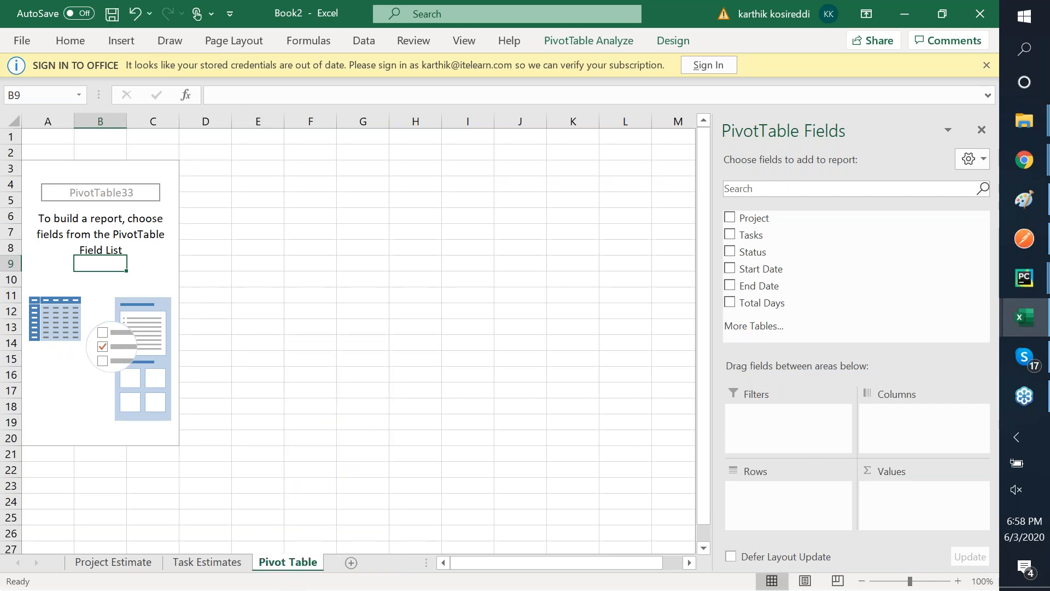
left_click(209, 562)
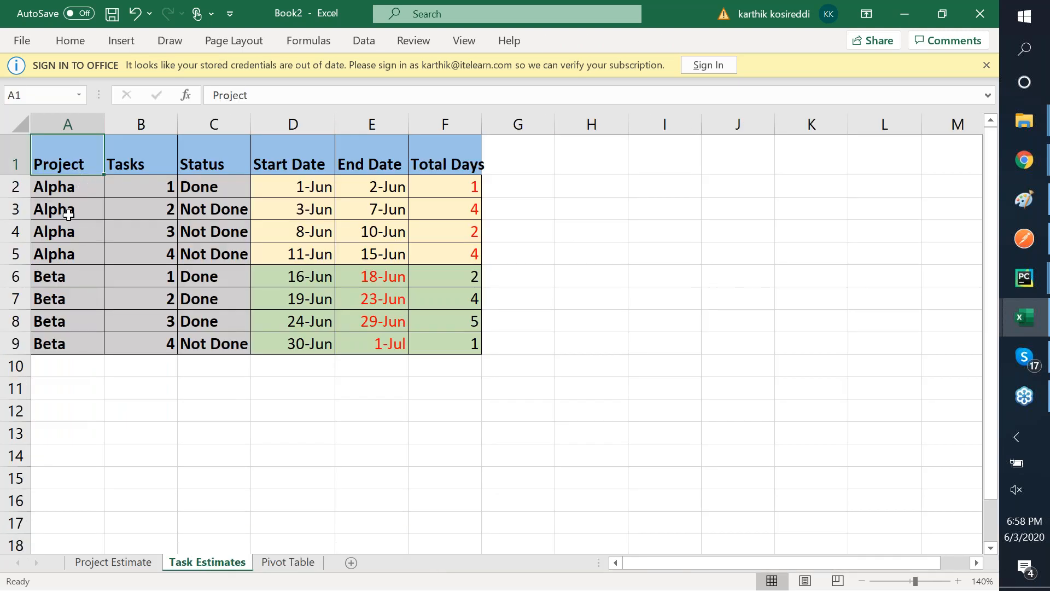
- Add the Project field to the pivot table's rows, listing Alpha, Beta and a Grand Total
left_click(65, 316)
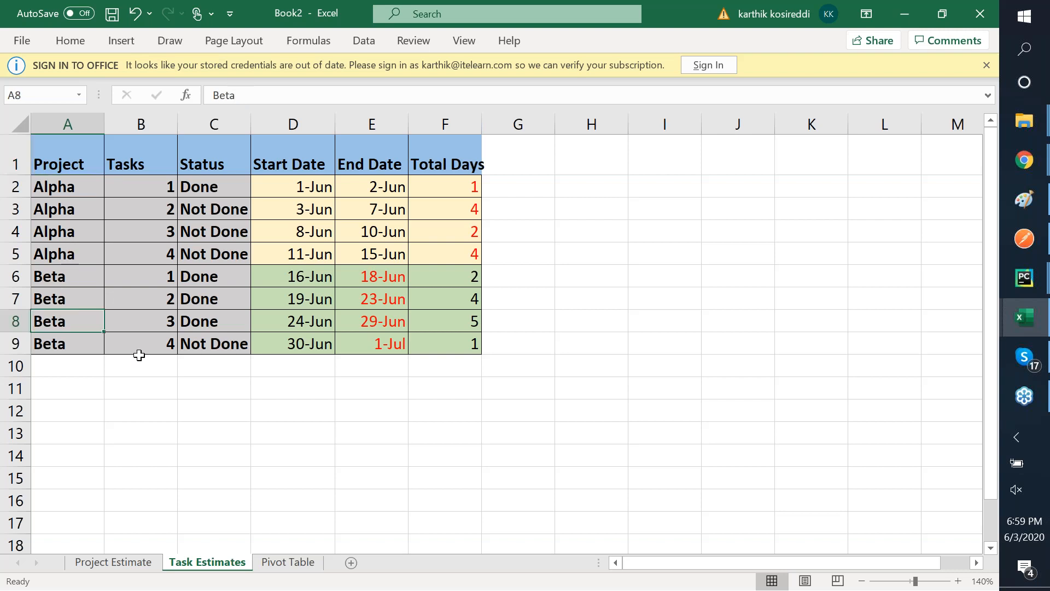
left_click(287, 563)
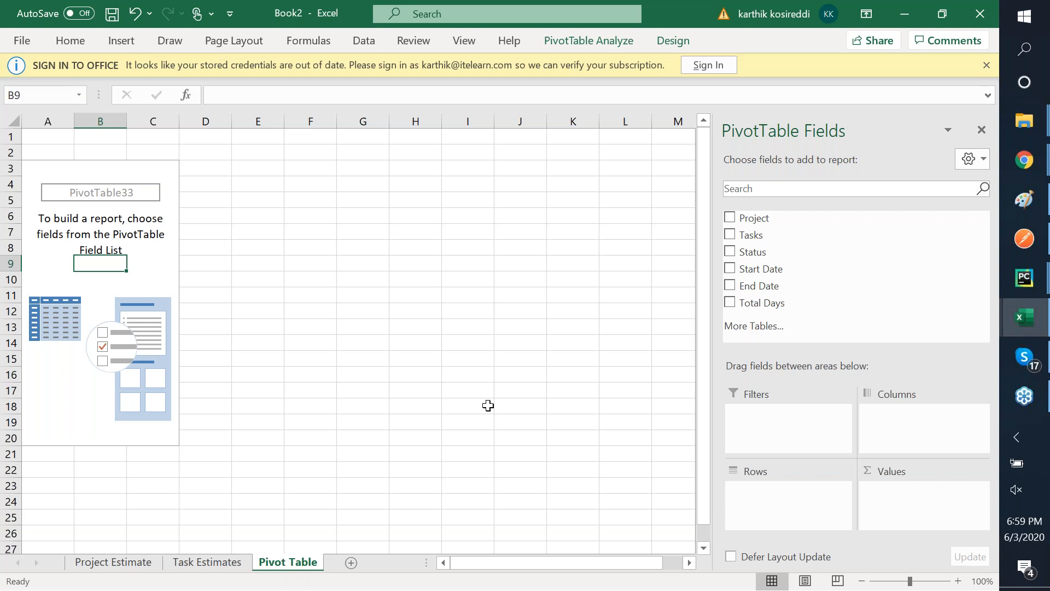
left_click(730, 218)
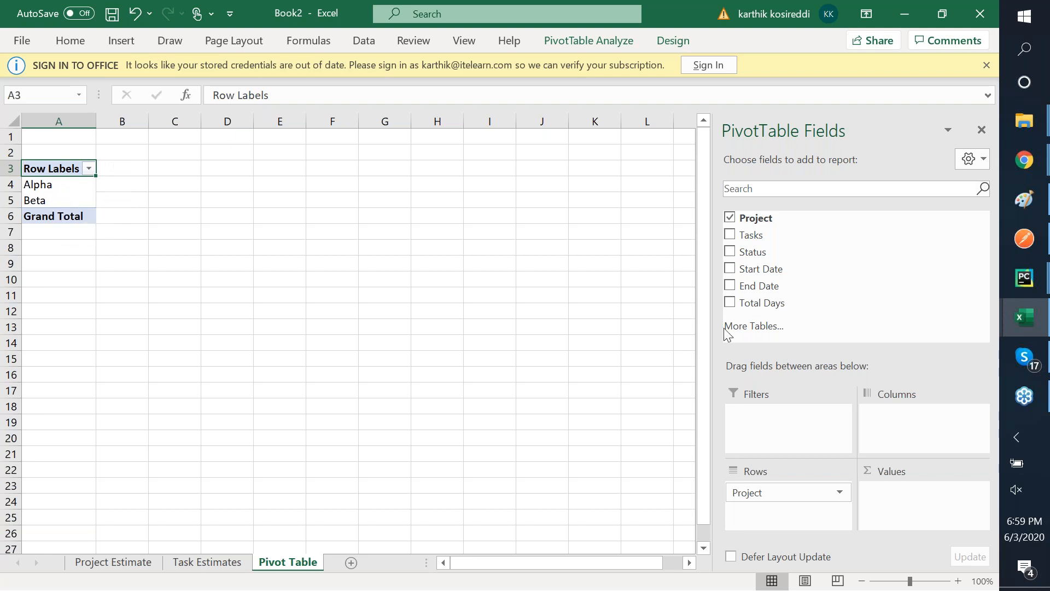
left_click(731, 251)
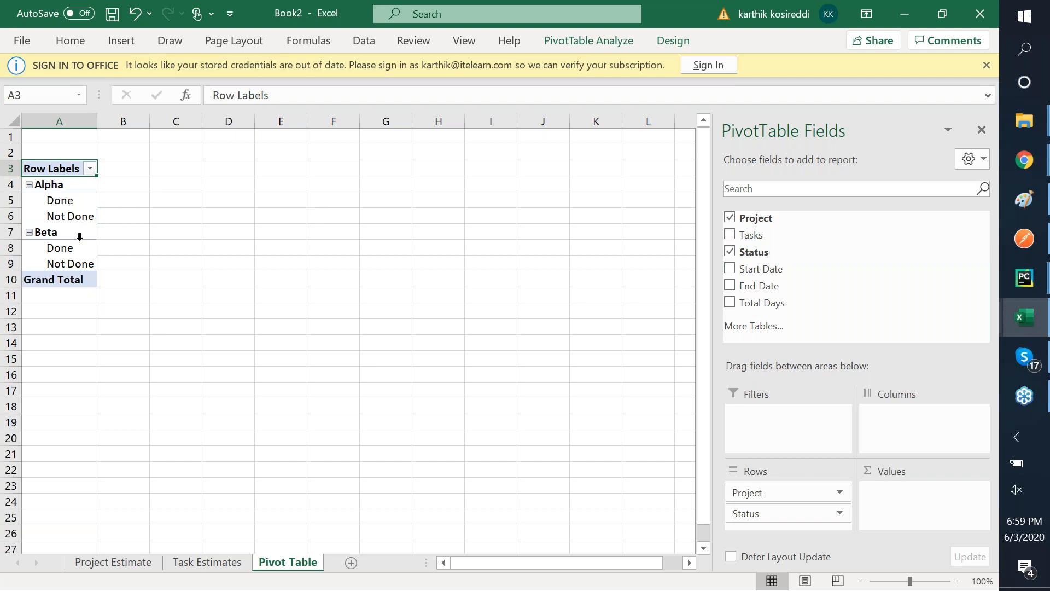
right_click(727, 251)
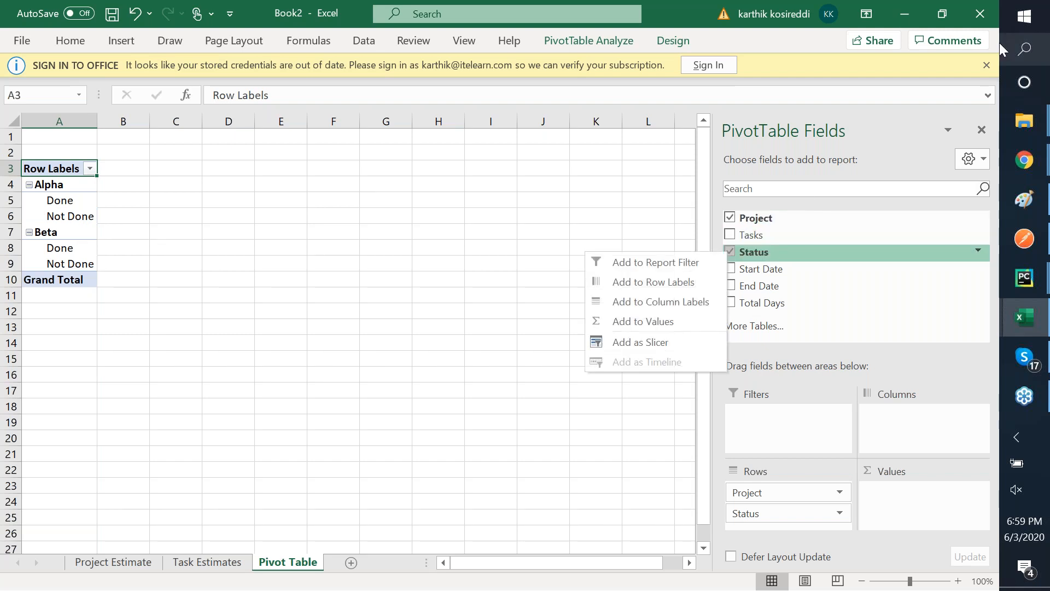
left_click(731, 251)
left_click(731, 251)
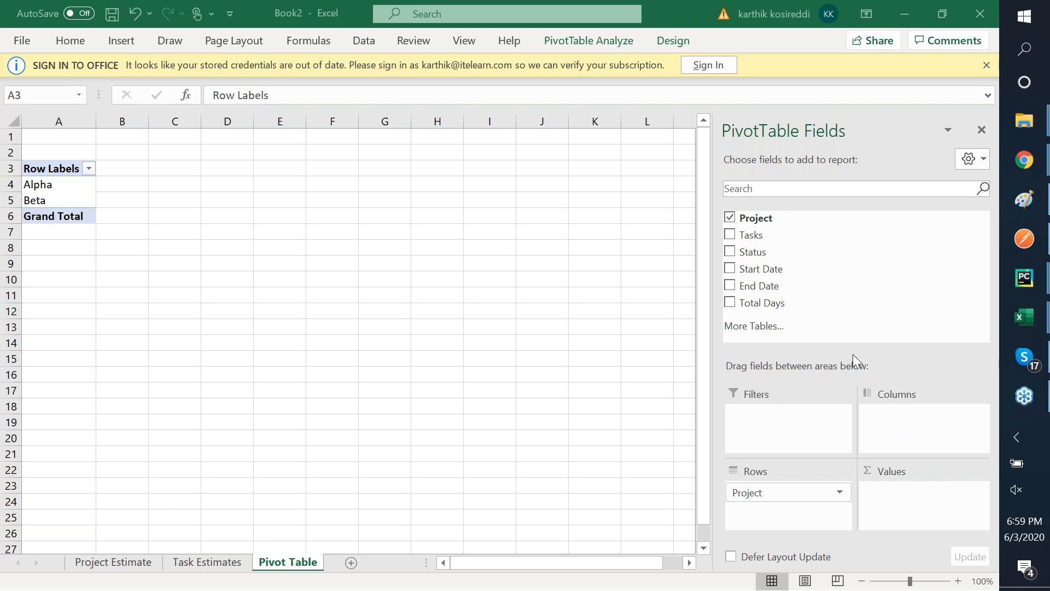
- Place the Status field in the pivot table's Column Labels via its right-click menu
left_click(755, 256)
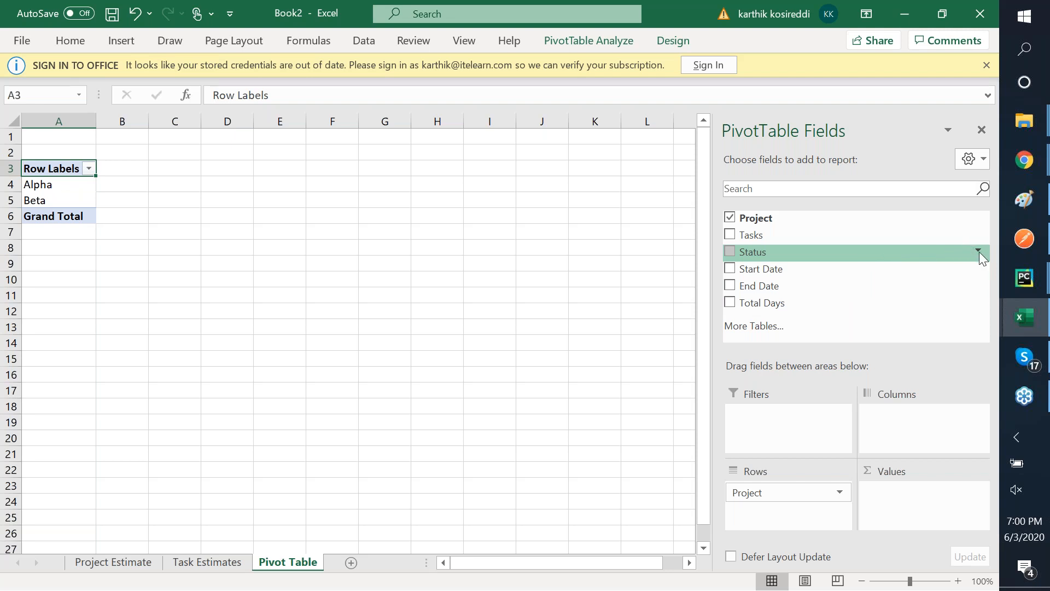
left_click(978, 253)
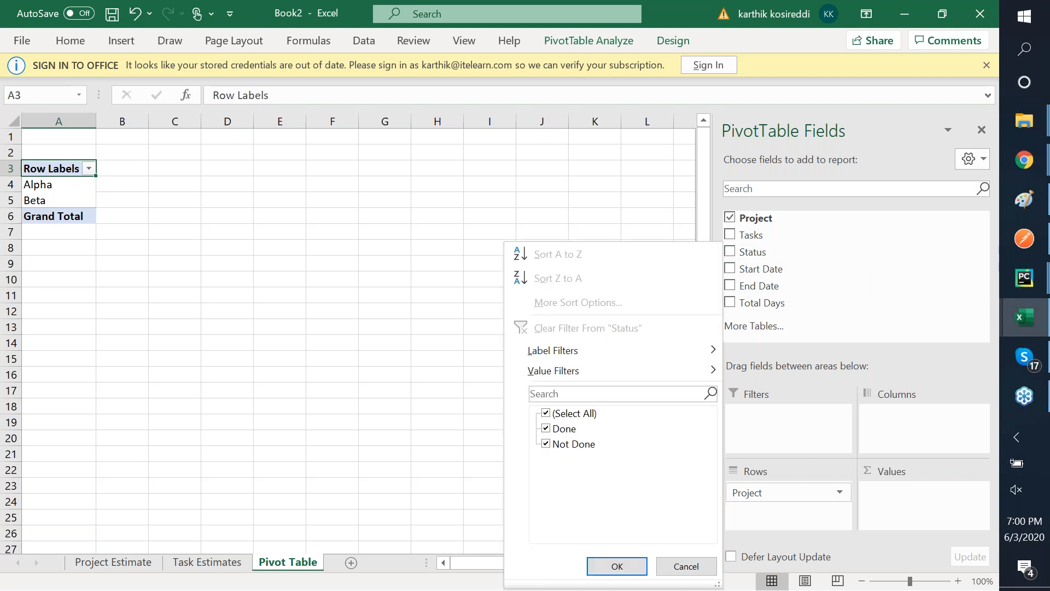
left_click(980, 263)
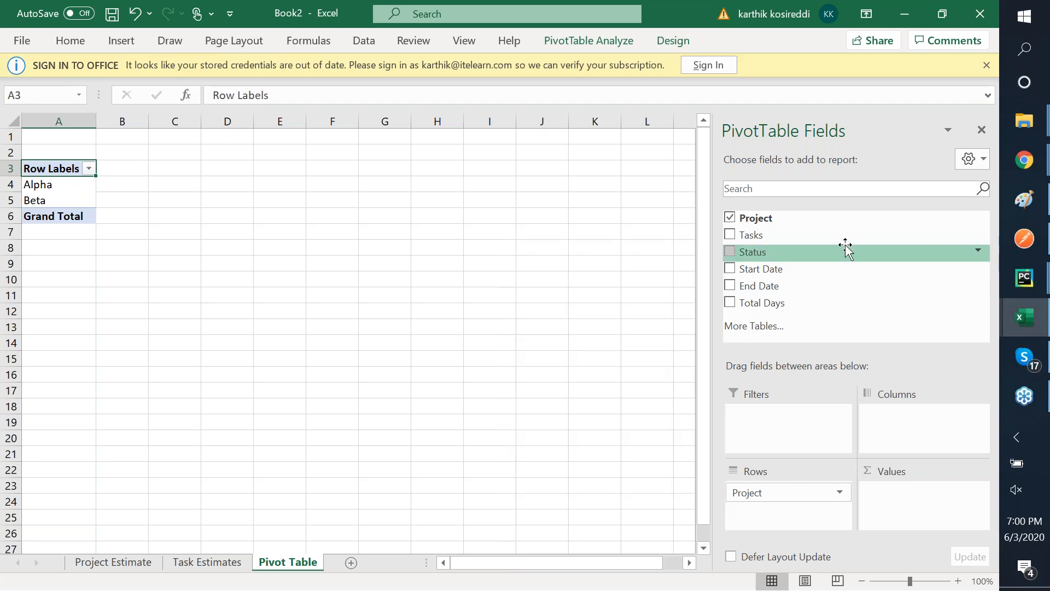
left_click(731, 251)
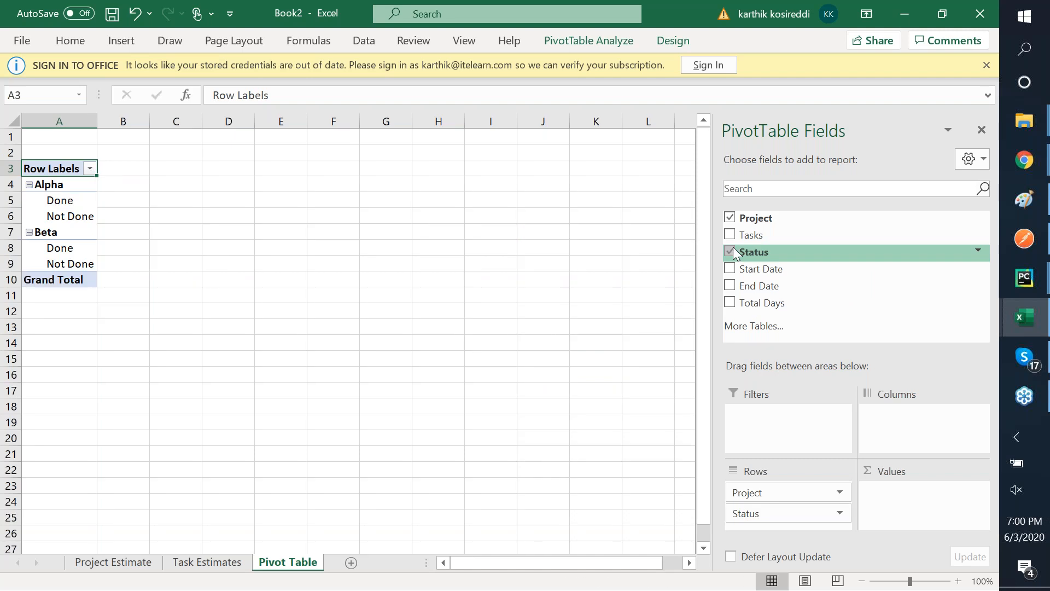
left_click(731, 250)
right_click(738, 255)
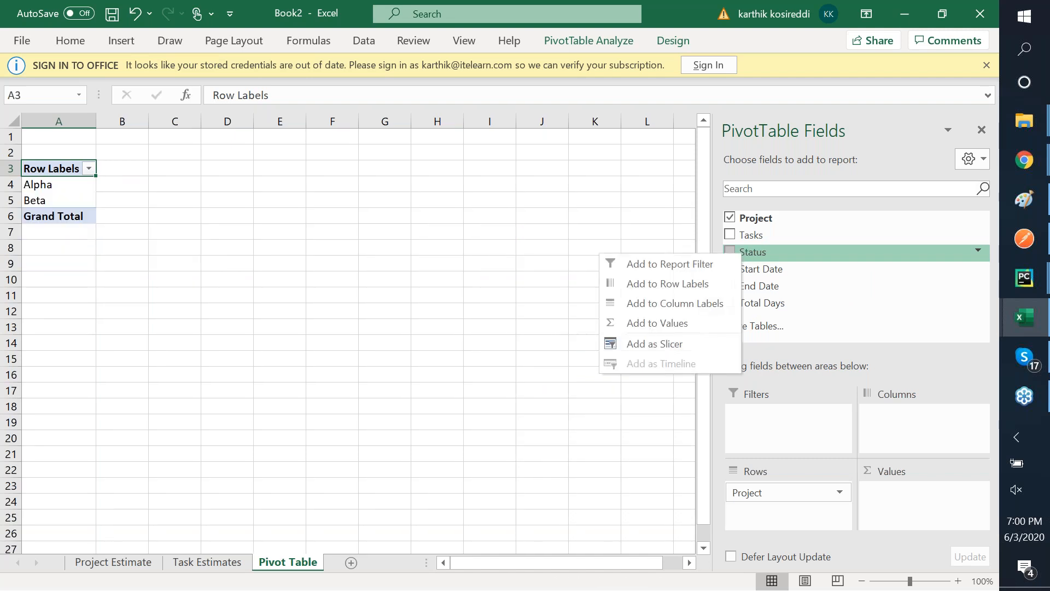
left_click(692, 302)
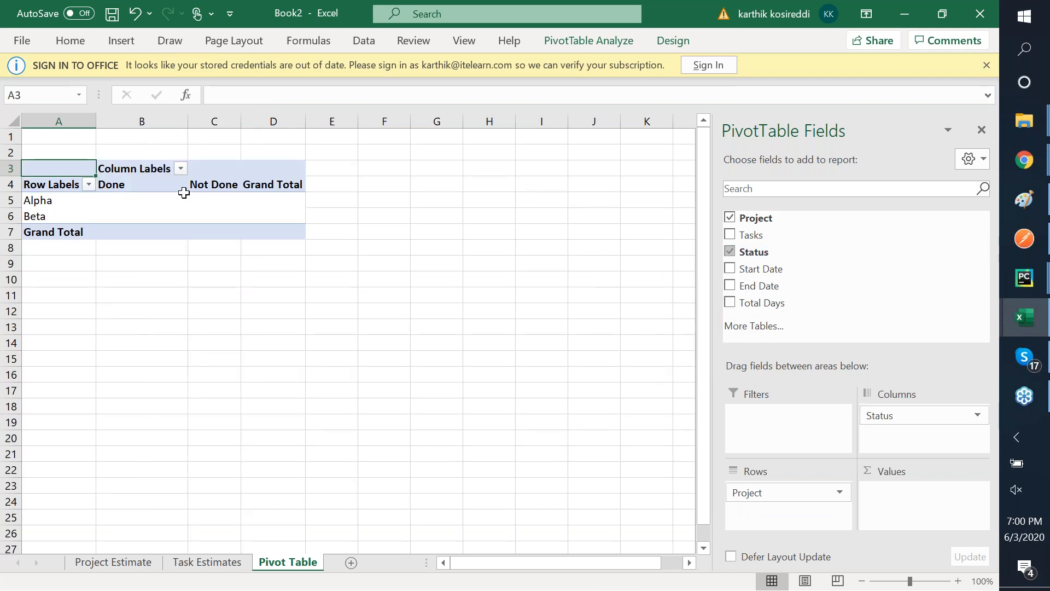
- Select and check the new Done, Not Done and Grand Total column headings
left_click(155, 184)
left_click(215, 185)
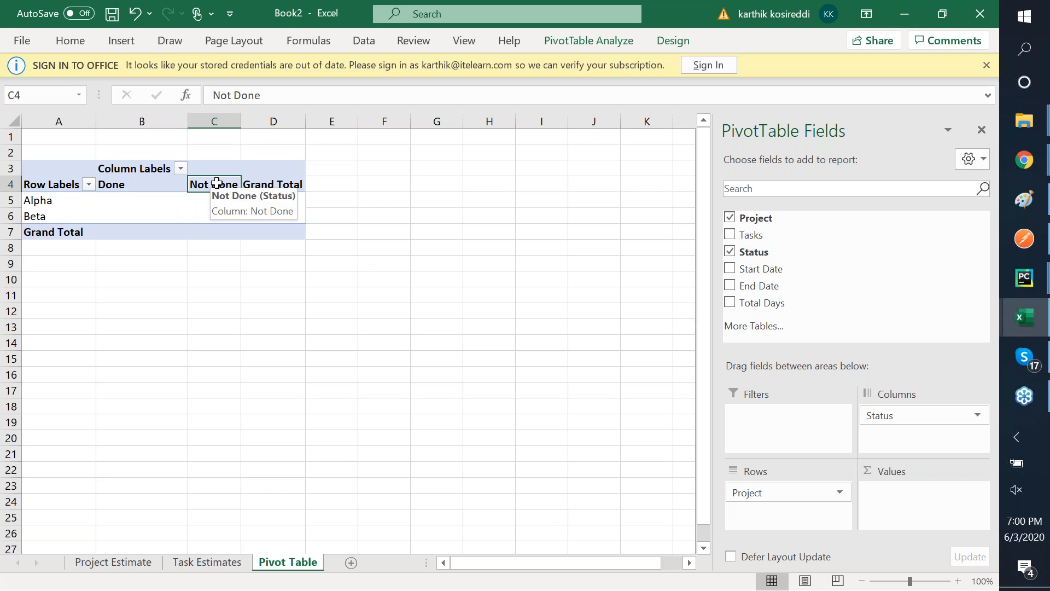
left_click(266, 187)
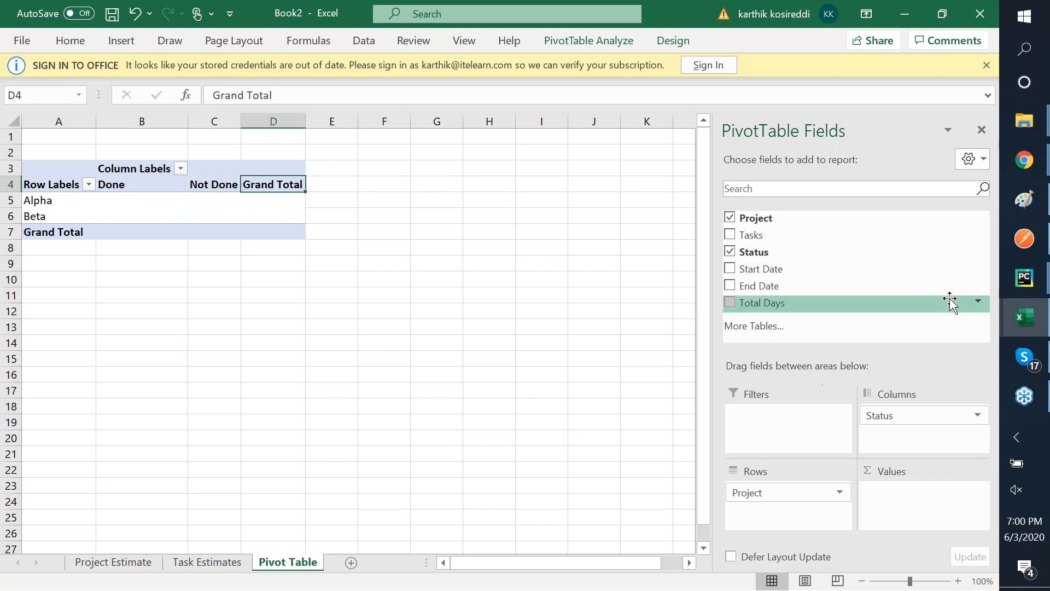
left_click(989, 275)
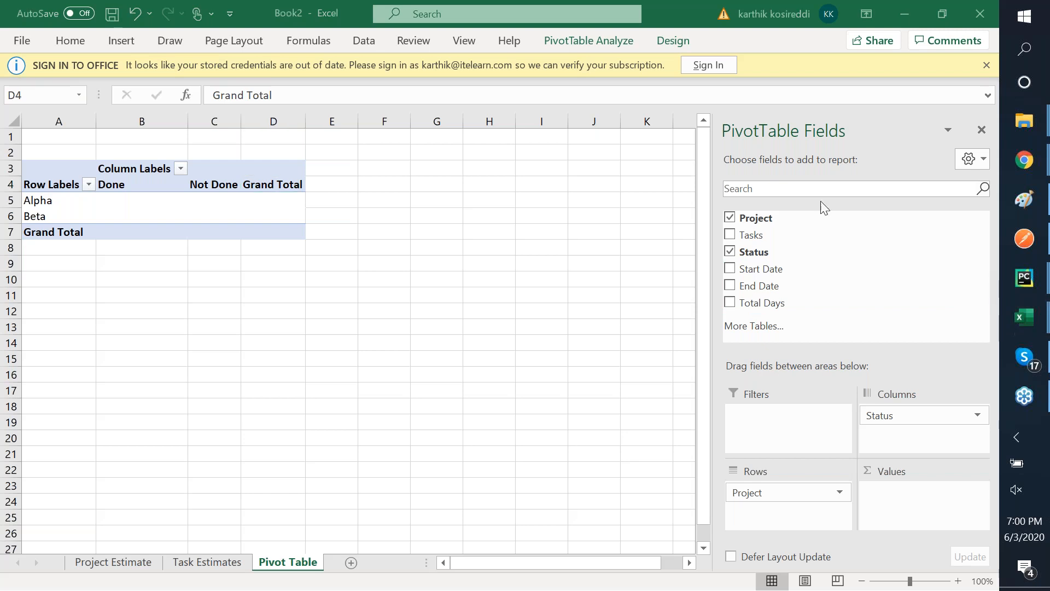
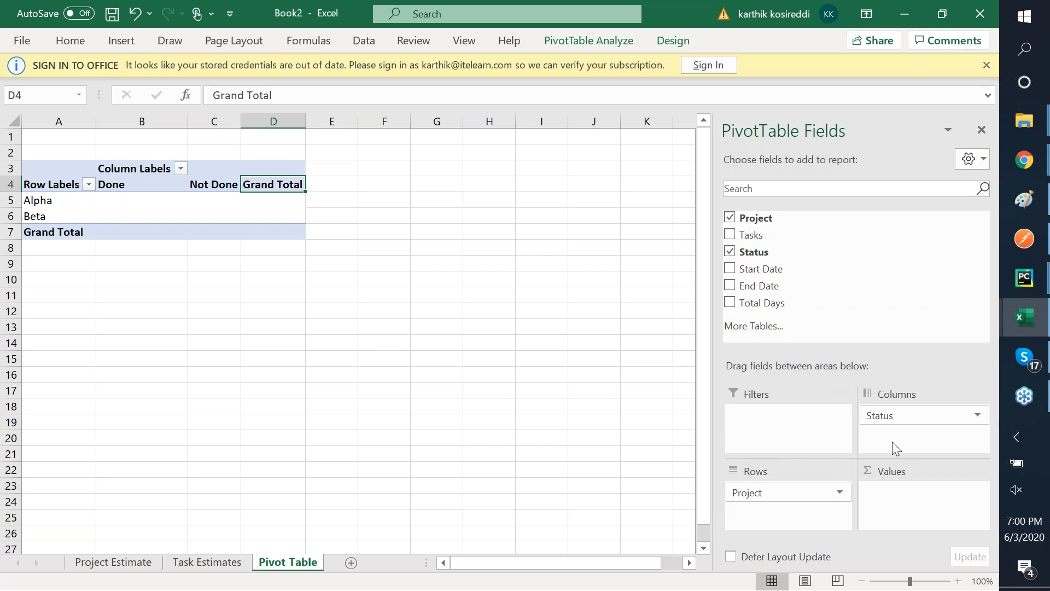
- Tick Total Days so Sum of Total Days goes into the pivot table's values
left_click(924, 419)
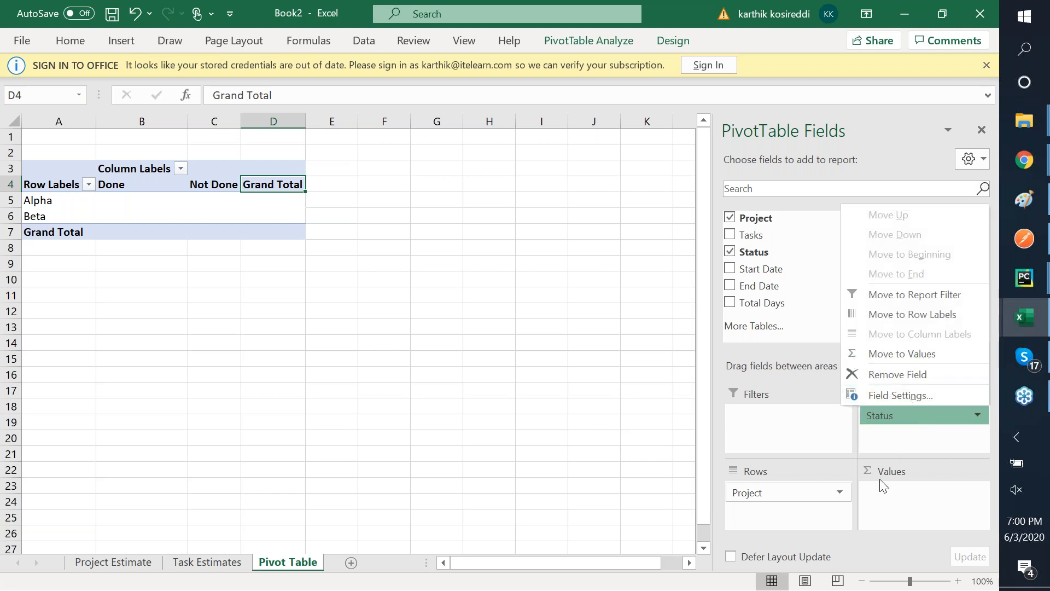
left_click(908, 484)
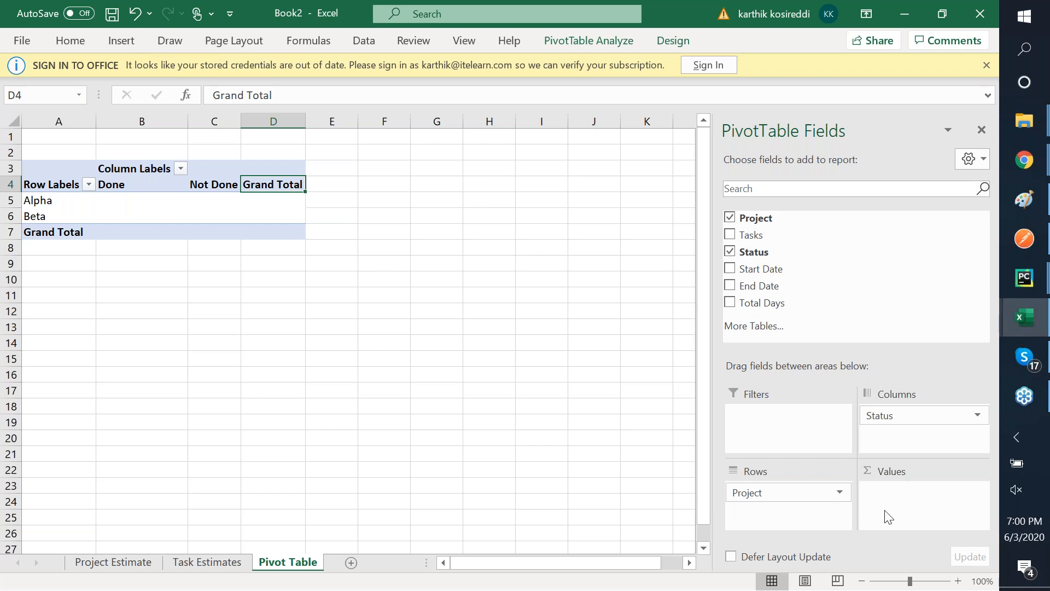
left_click(837, 495)
left_click(837, 494)
left_click(730, 303)
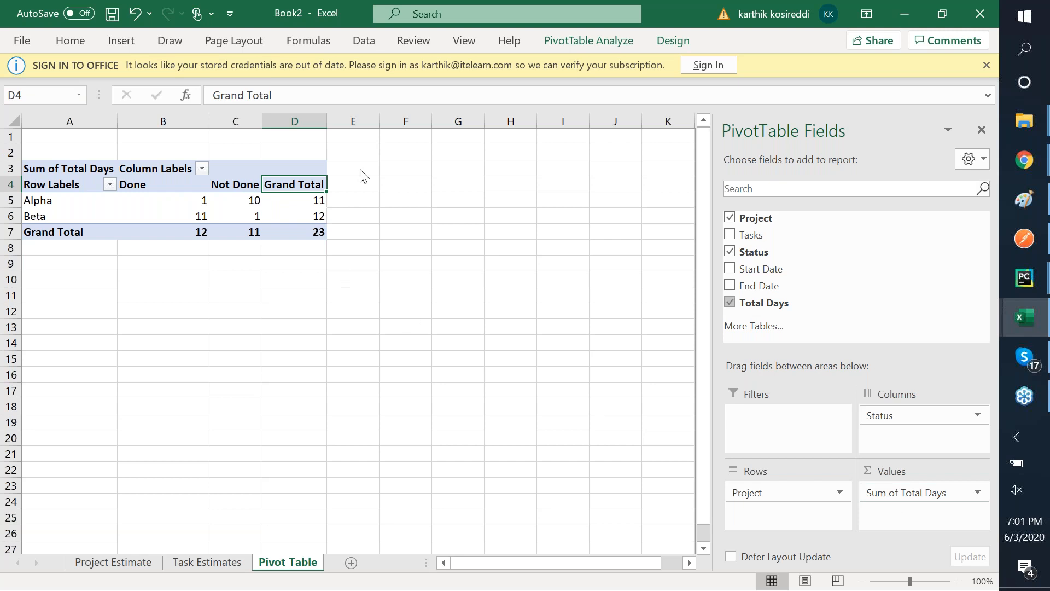
- Check Alpha's summed days: 1 Done, 10 Not Done, plus its grand total
left_click(353, 48)
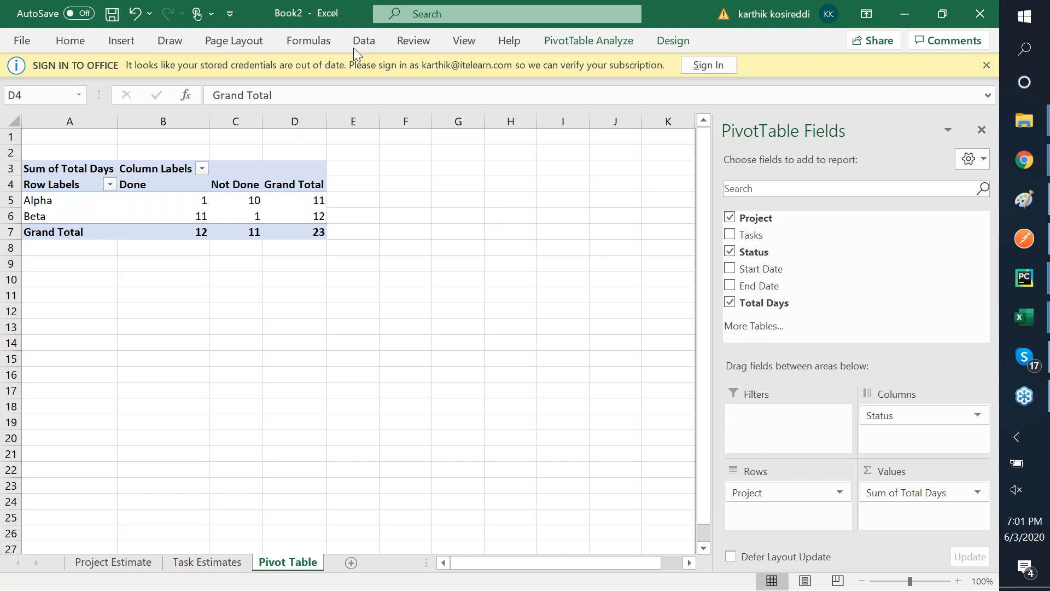
left_click(89, 174)
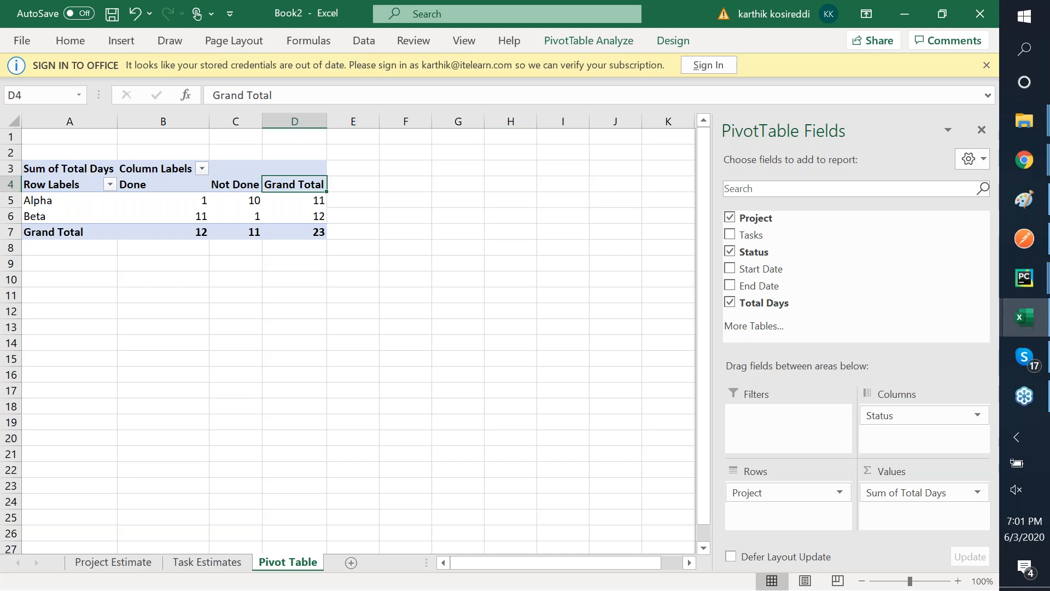
key("ctrl+a")
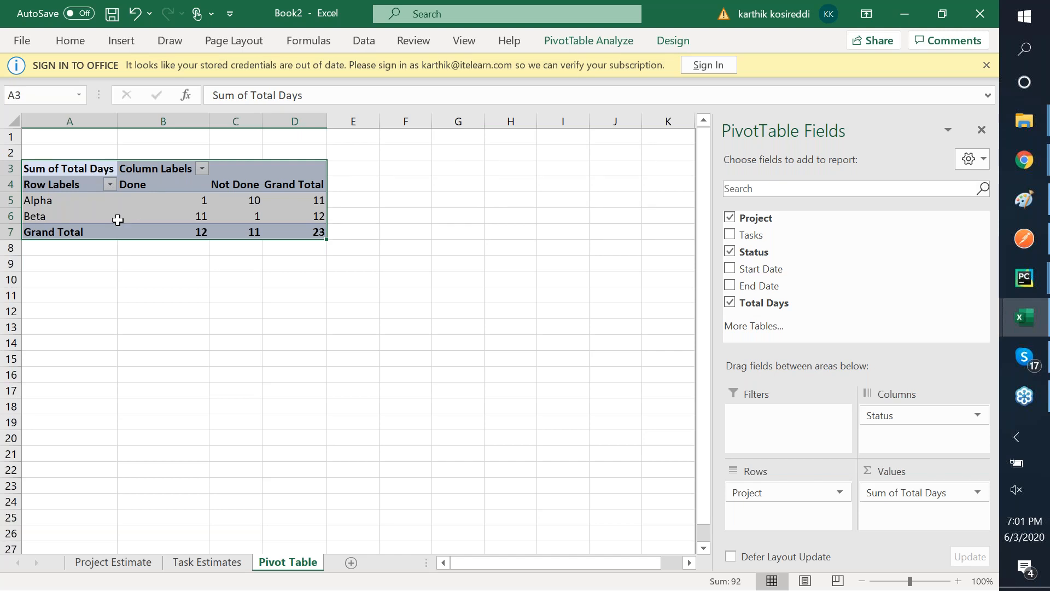
left_click(82, 199)
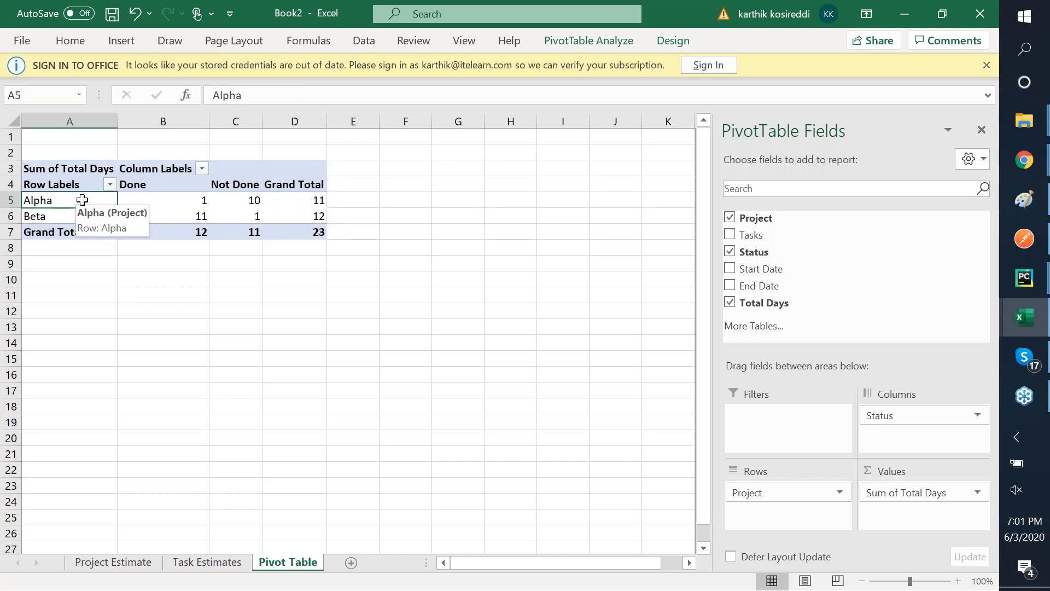
key("Right")
key("Right")
key("Right")
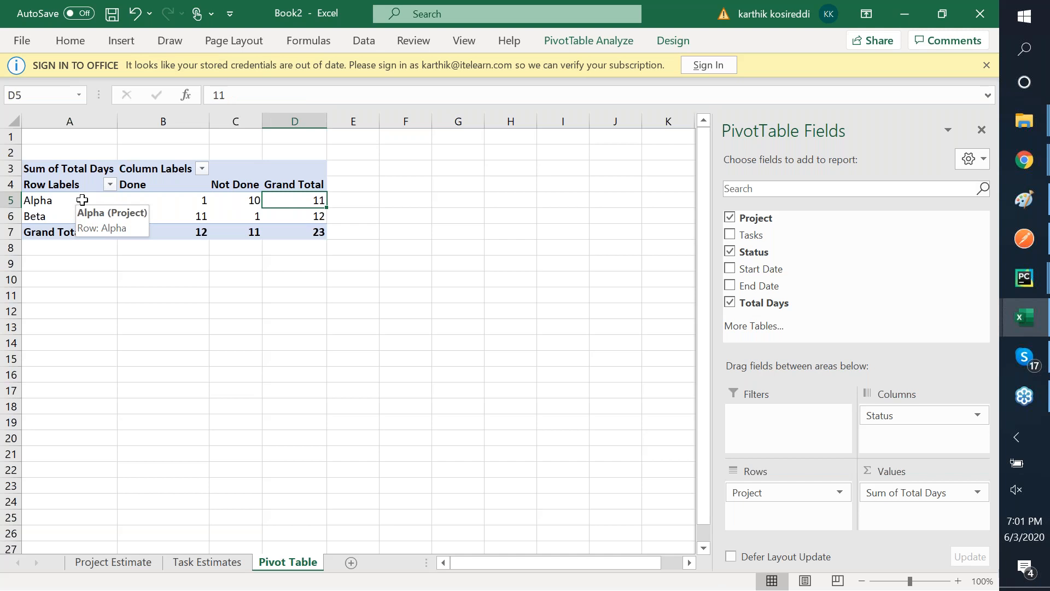
key("Left")
key("Left")
key("Right")
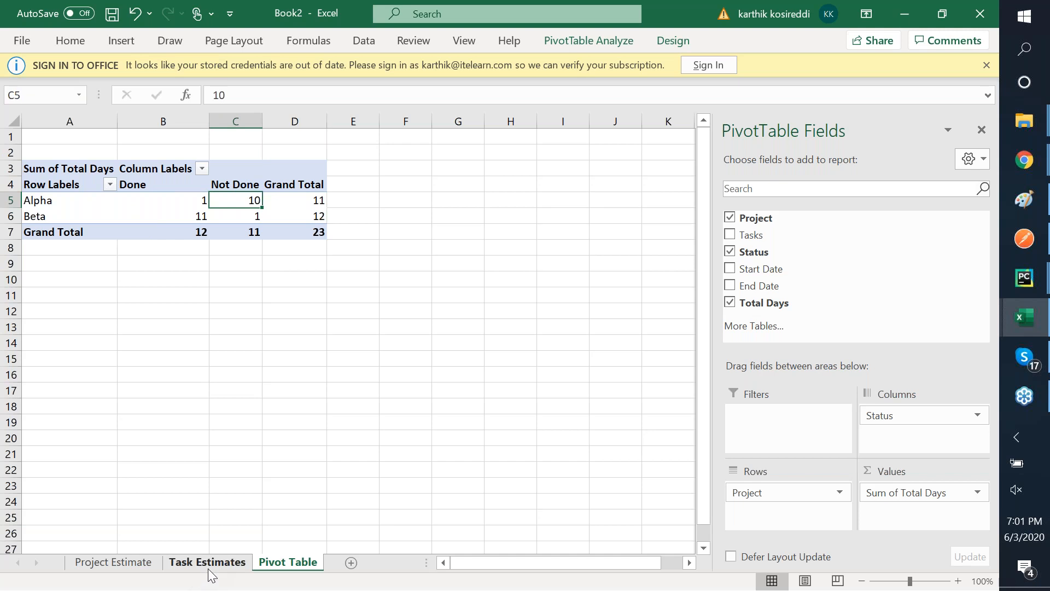
left_click(165, 199)
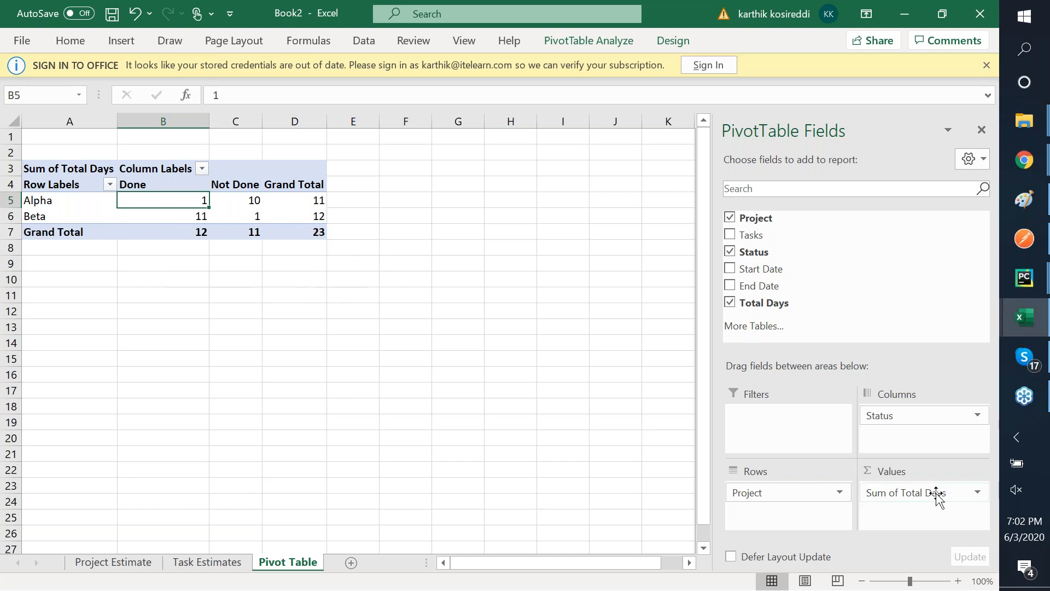
- Change the Total Days value field from Sum to Count in Value Field Settings
left_click(977, 494)
left_click(978, 494)
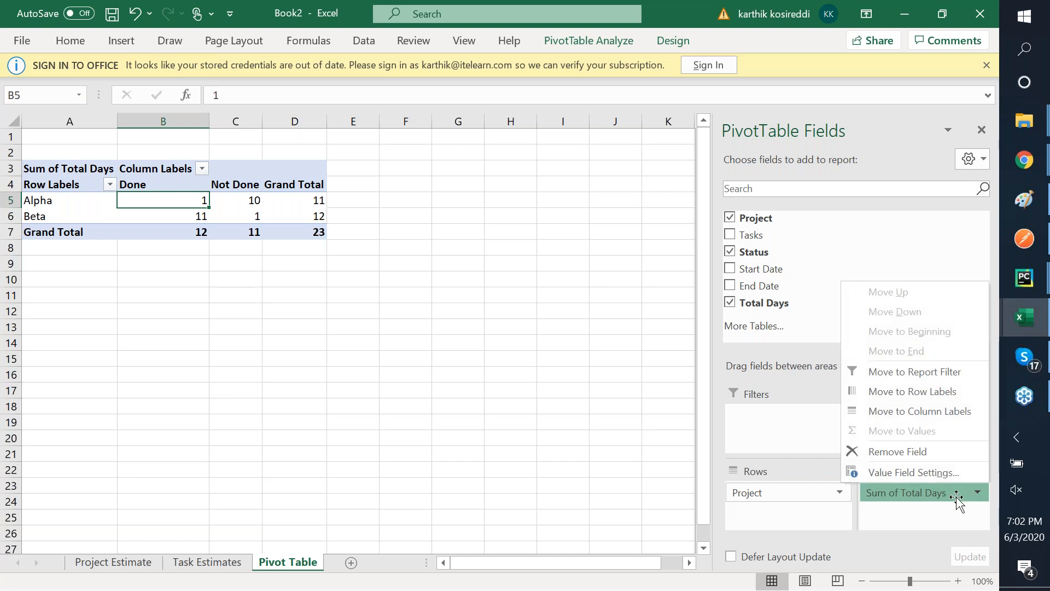
left_click(933, 516)
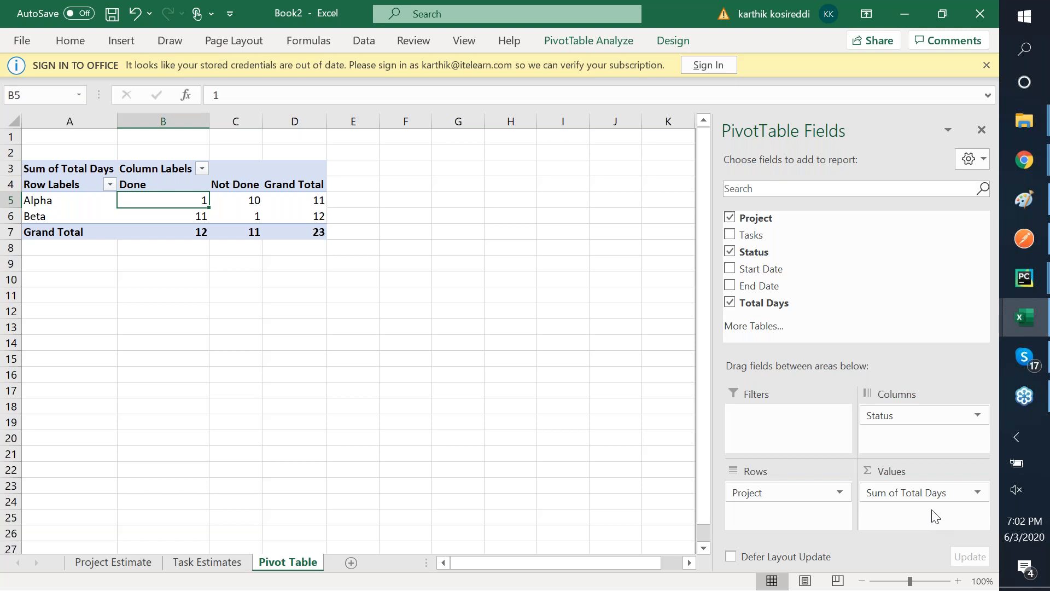
left_click(978, 492)
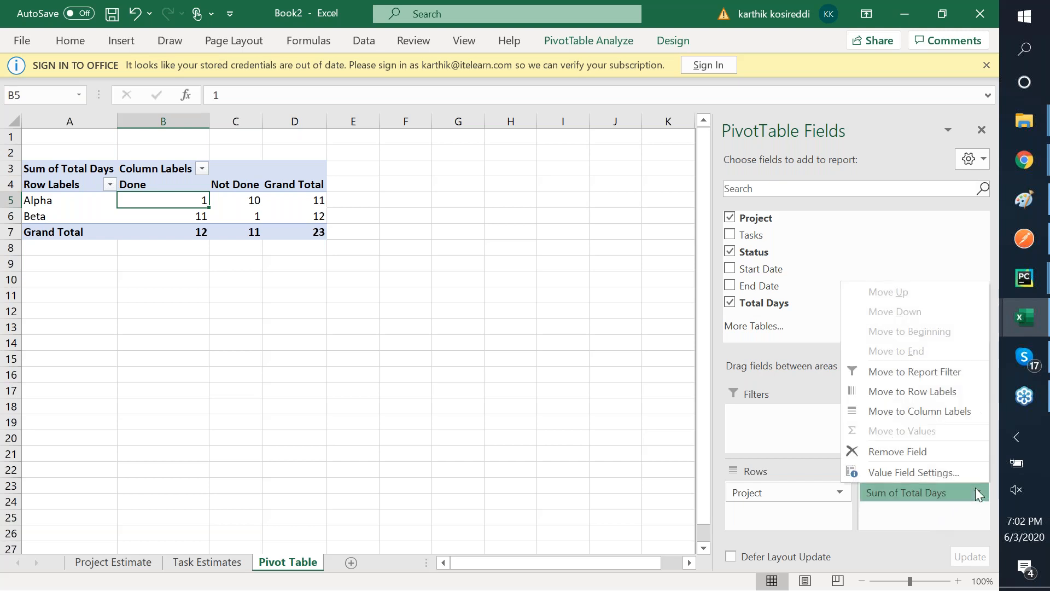
left_click(942, 493)
left_click(942, 494)
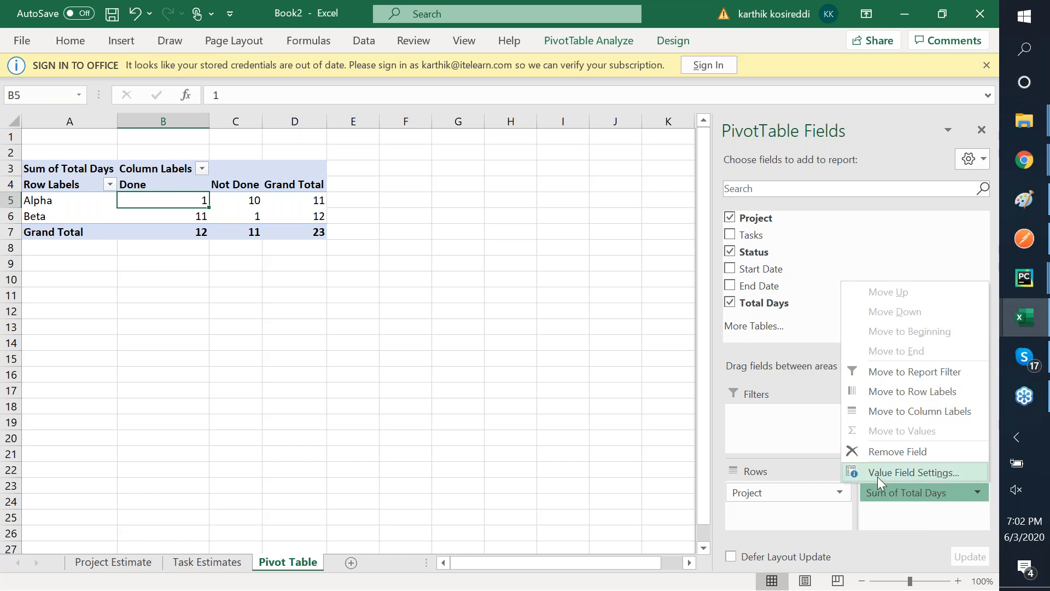
left_click(877, 477)
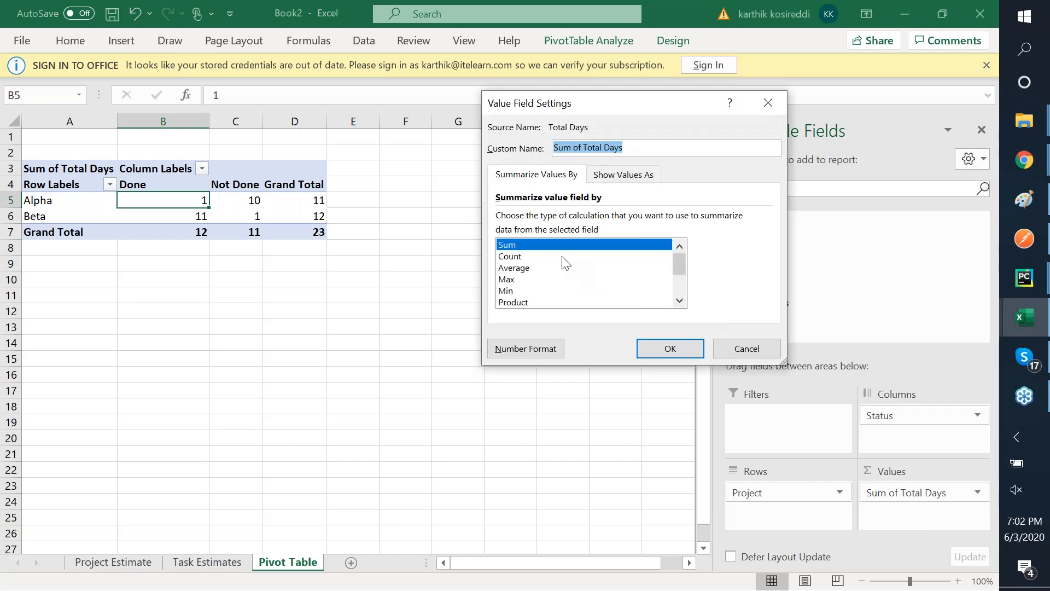
left_click(562, 256)
left_click(662, 352)
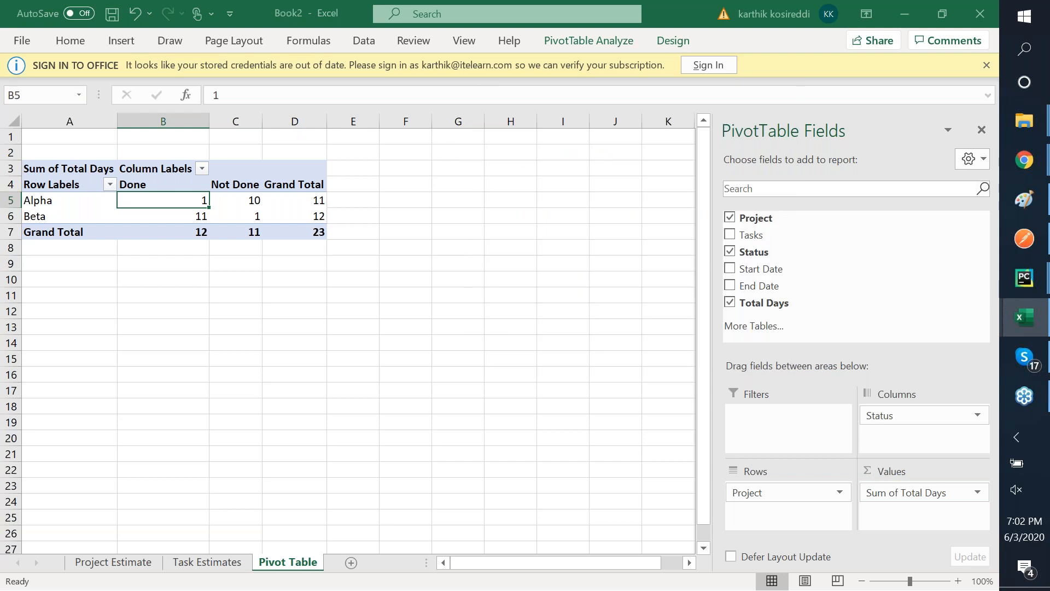
left_click(469, 232)
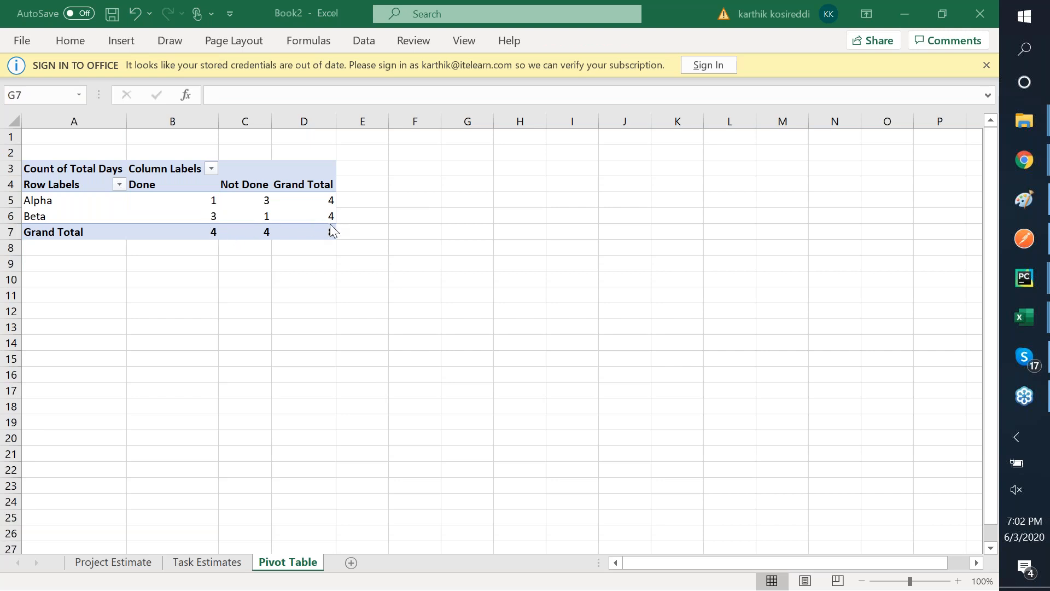
- Add the heading 'Percent Complete' in cell E4
left_click(356, 195)
left_click(356, 185)
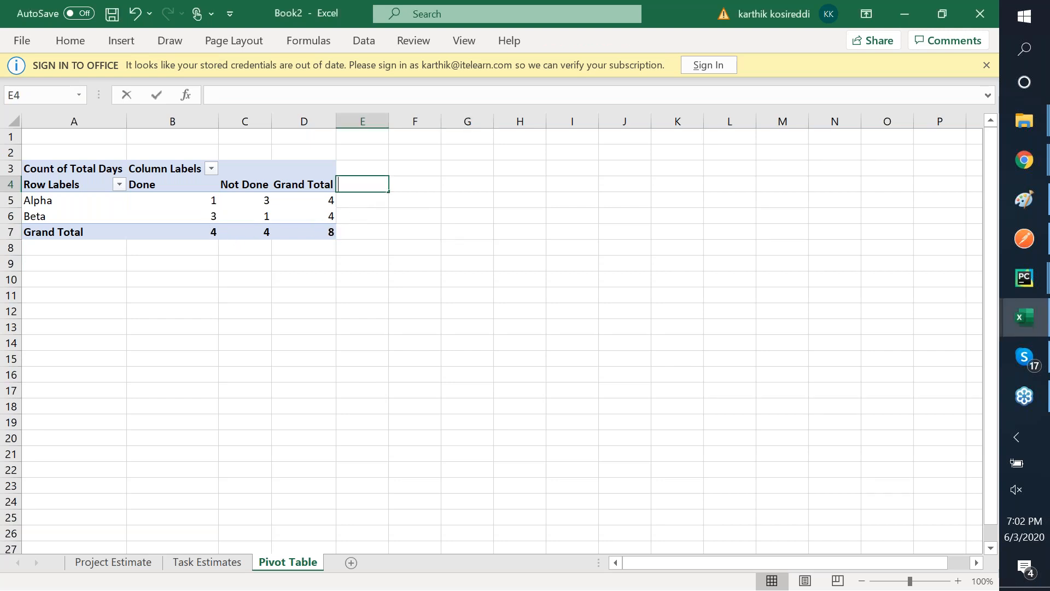
type("Percent Complete")
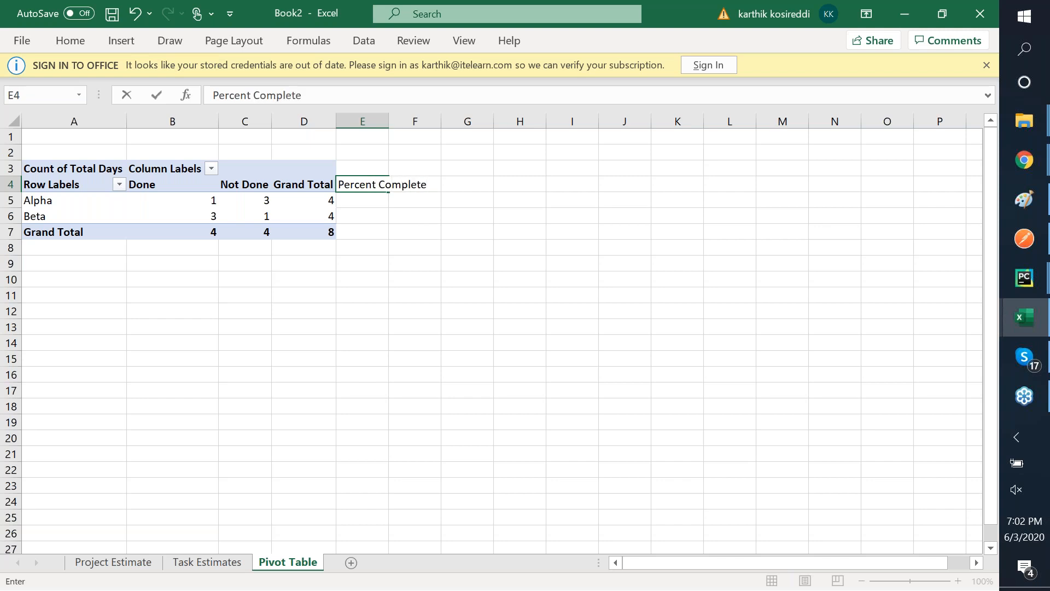
key("Return")
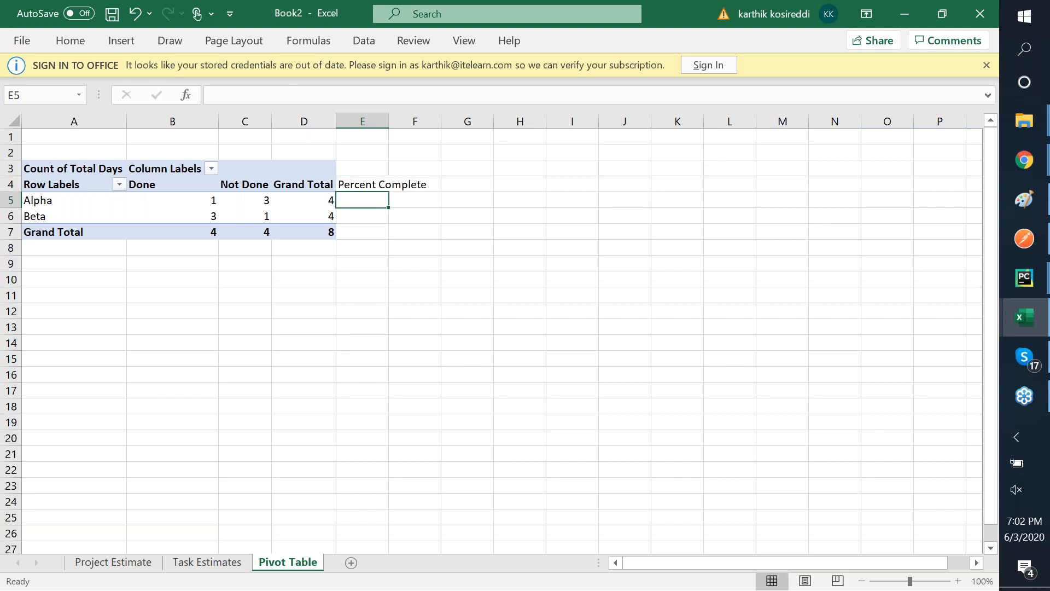
- Enter a GETPIVOTDATA formula in E5 dividing Alpha's Done count by its grand total
type("=")
key("Left")
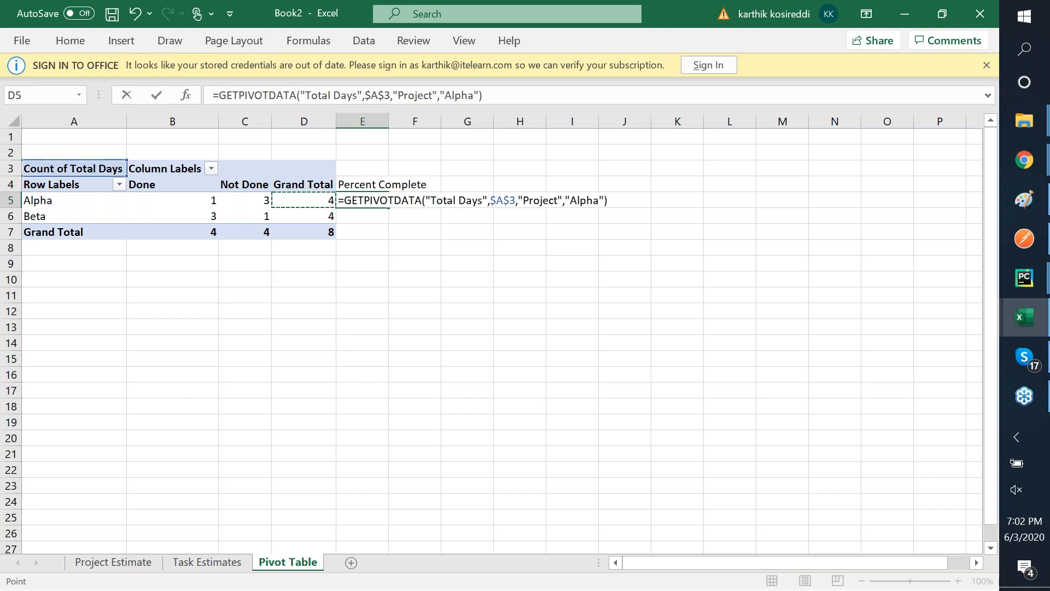
key("Left")
key("Left")
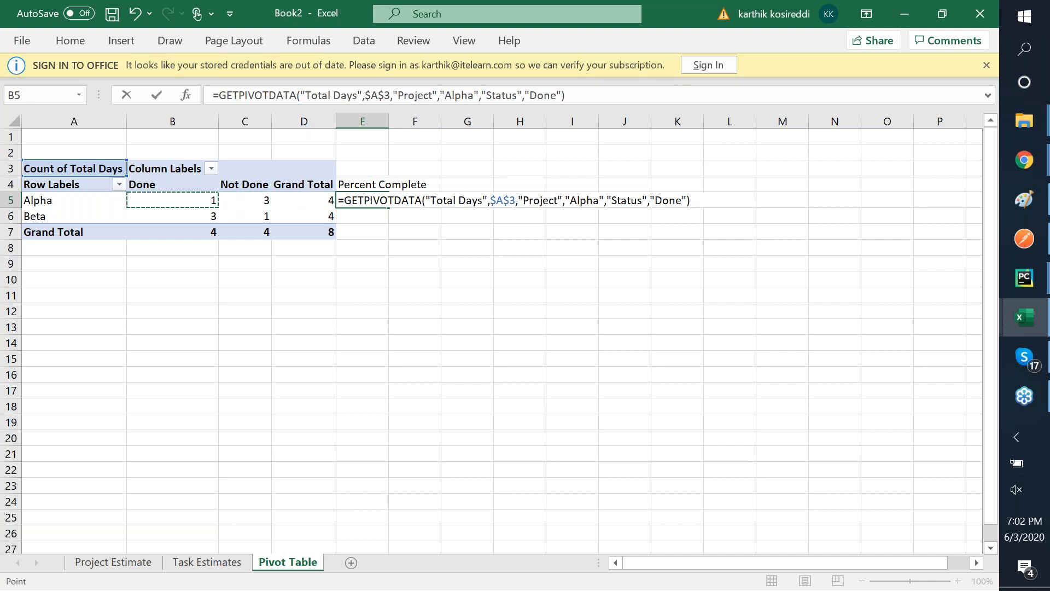
type("/")
key("Right")
key("Left")
key("Left")
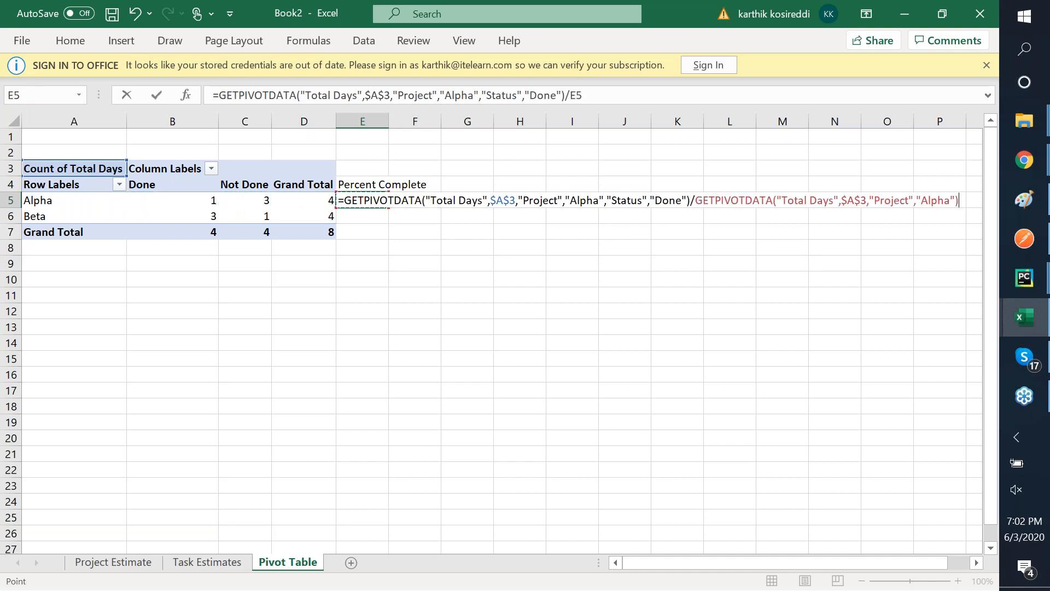
key("Left")
key("Right")
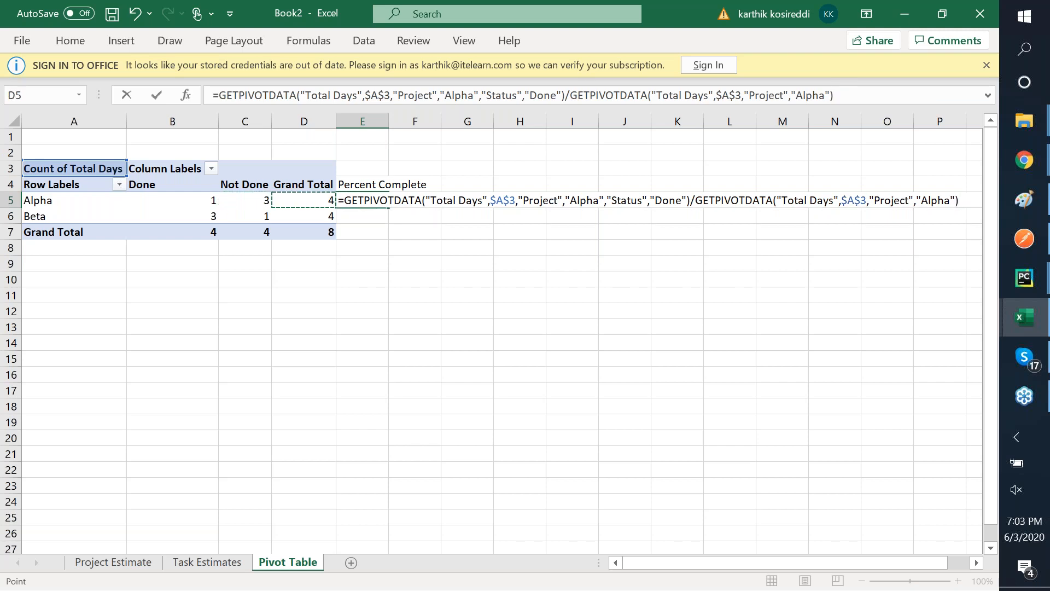
key("Return")
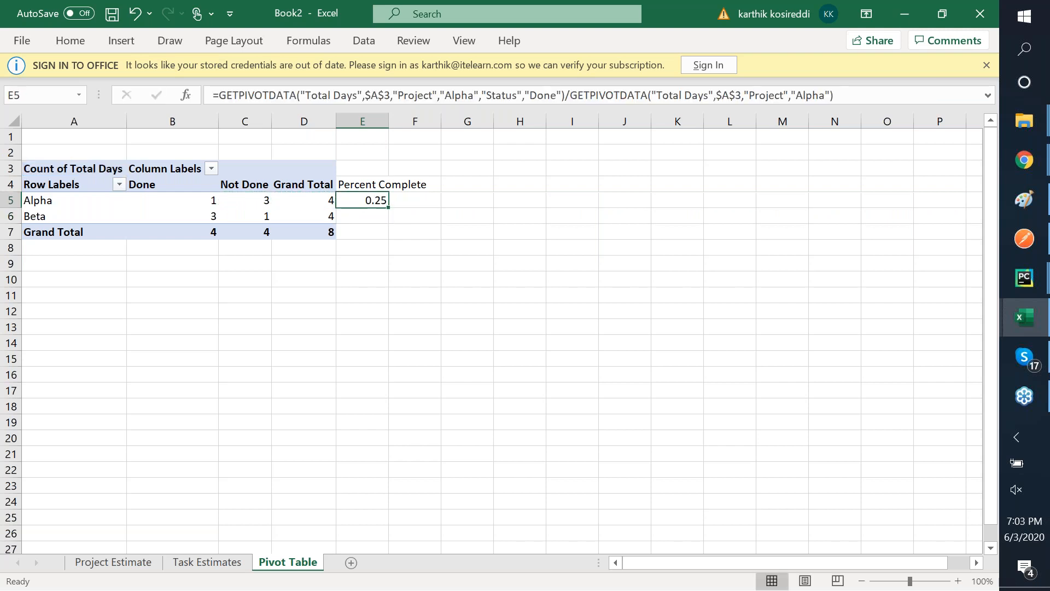
- Format E5 as a percentage and copy the formula into E6
right_click(368, 199)
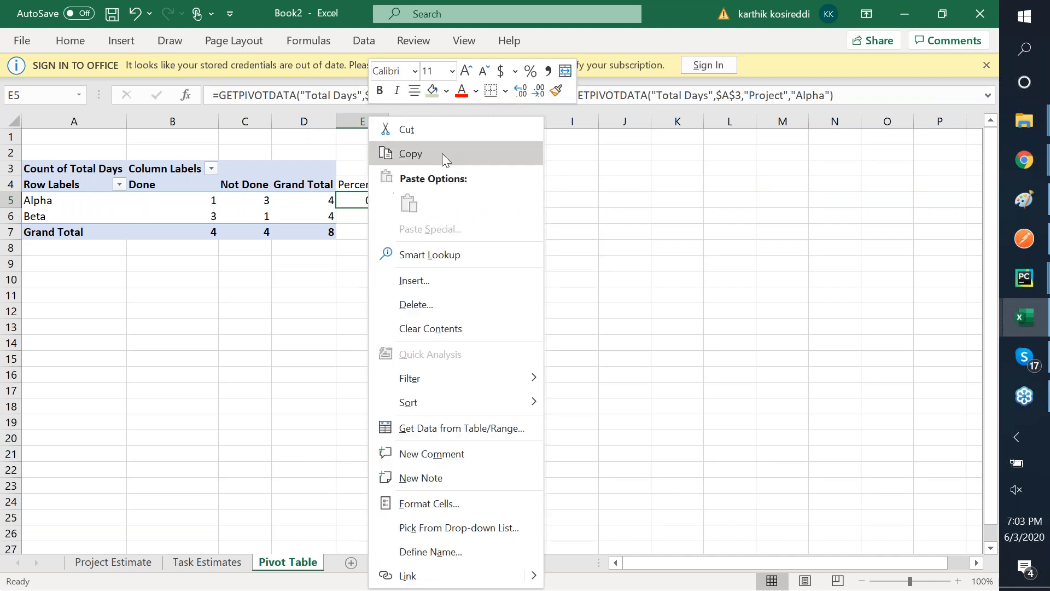
left_click(528, 71)
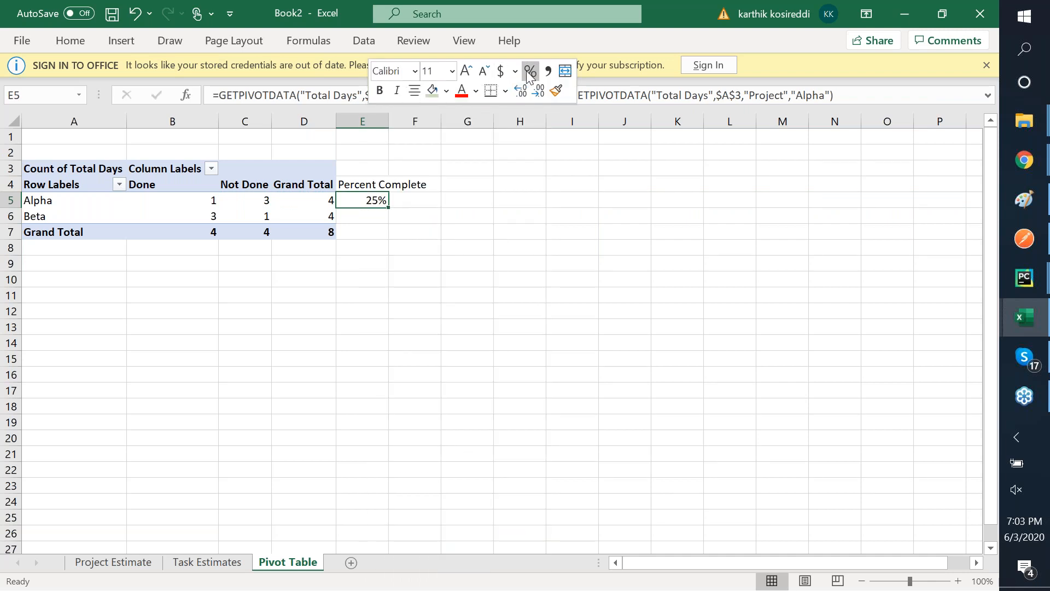
key("ctrl+c")
key("Down")
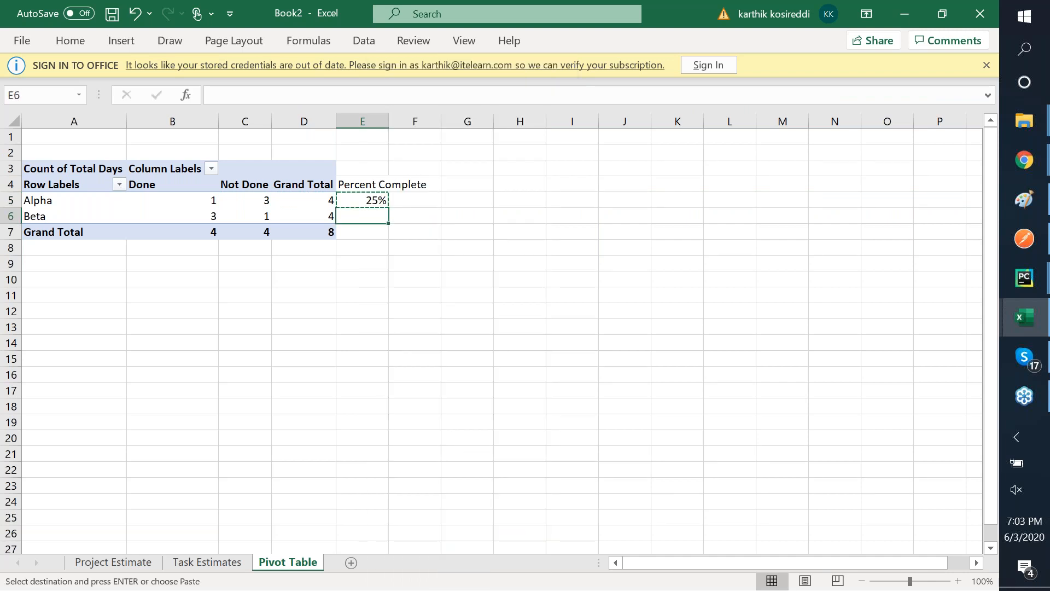
key("ctrl+v")
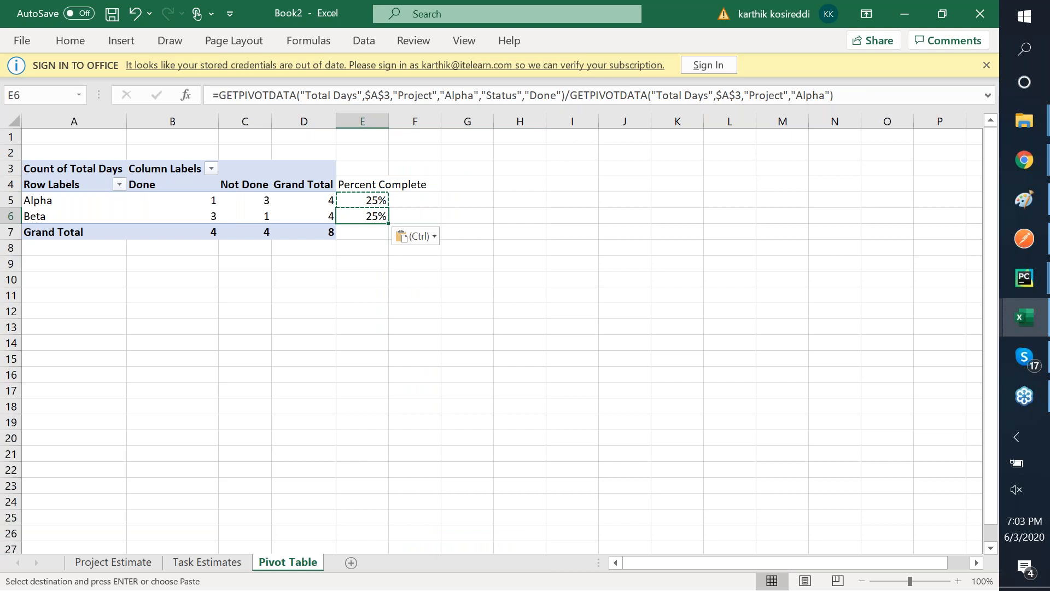
- Rebuild E6 as Beta's Done divided by Beta's grand total, giving 75%
key("Escape")
double_click(383, 217)
key("Escape")
type("=")
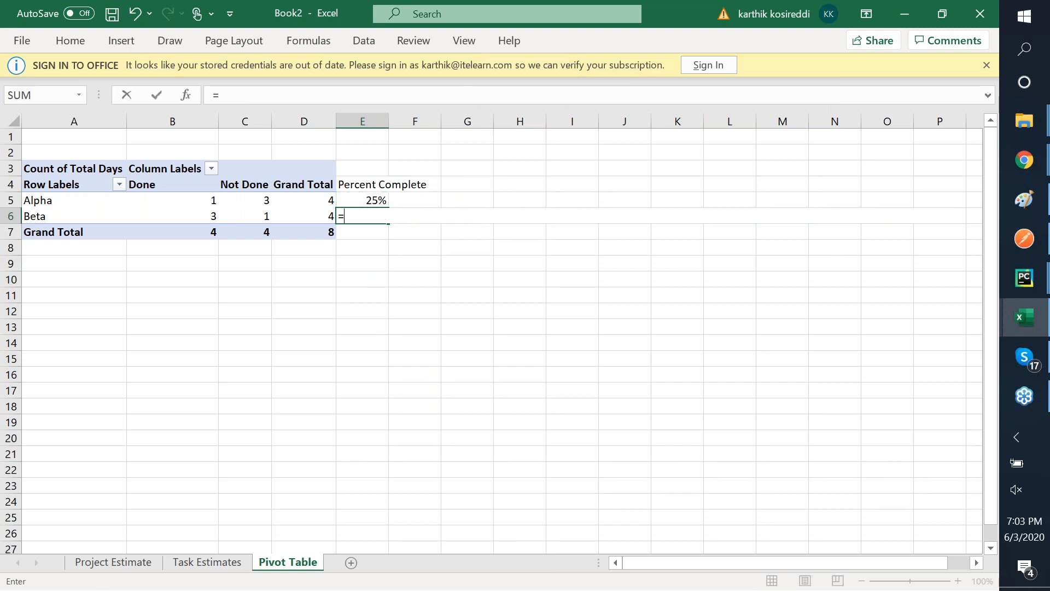
left_click(209, 213)
type("/")
left_click(316, 218)
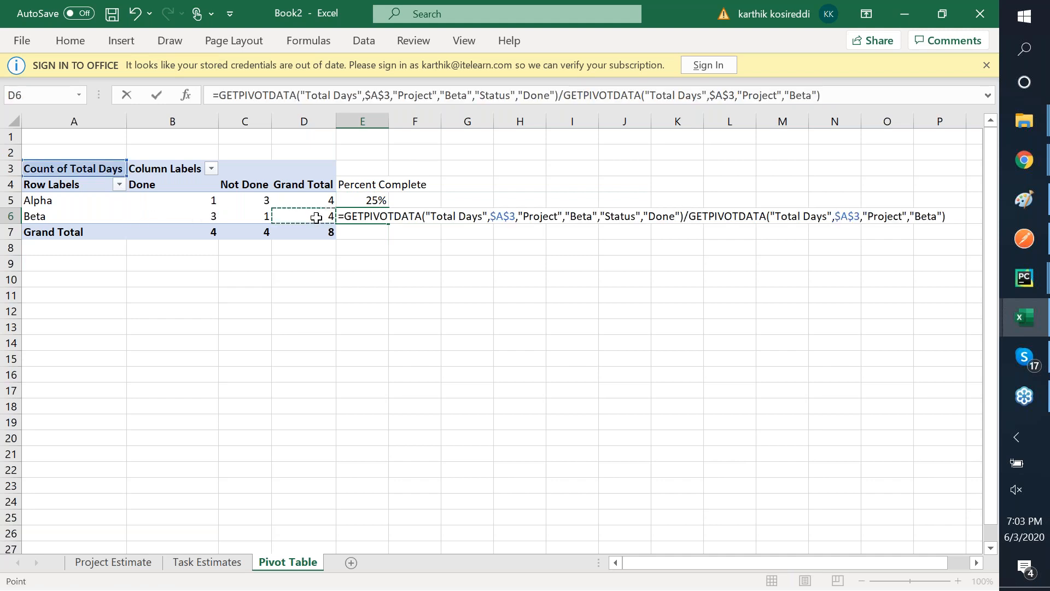
key("Return")
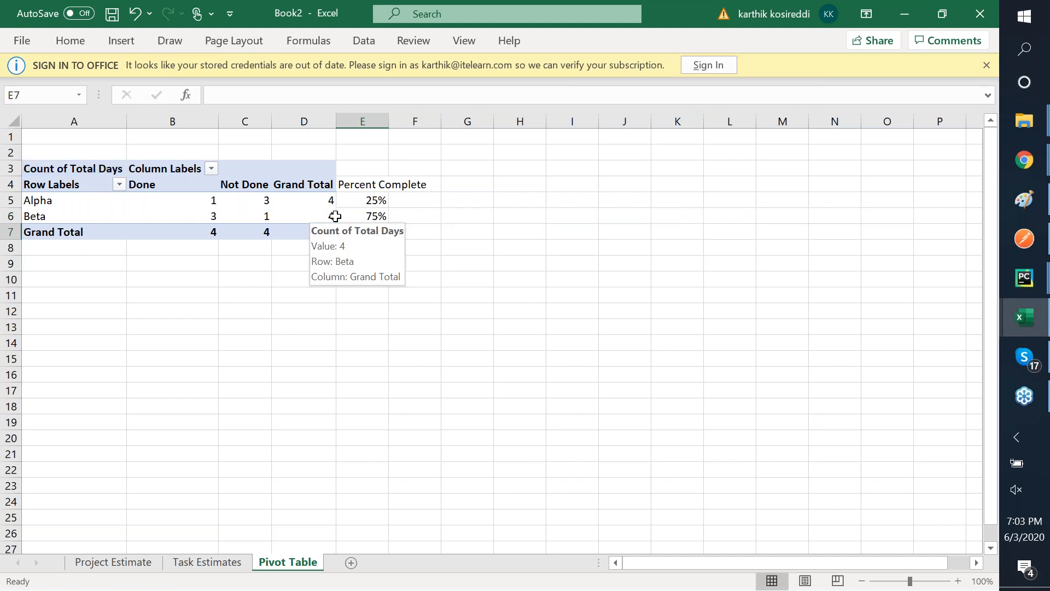
- Enter the overall Done-over-grand-total formula in E7, giving 50%
left_click(428, 214)
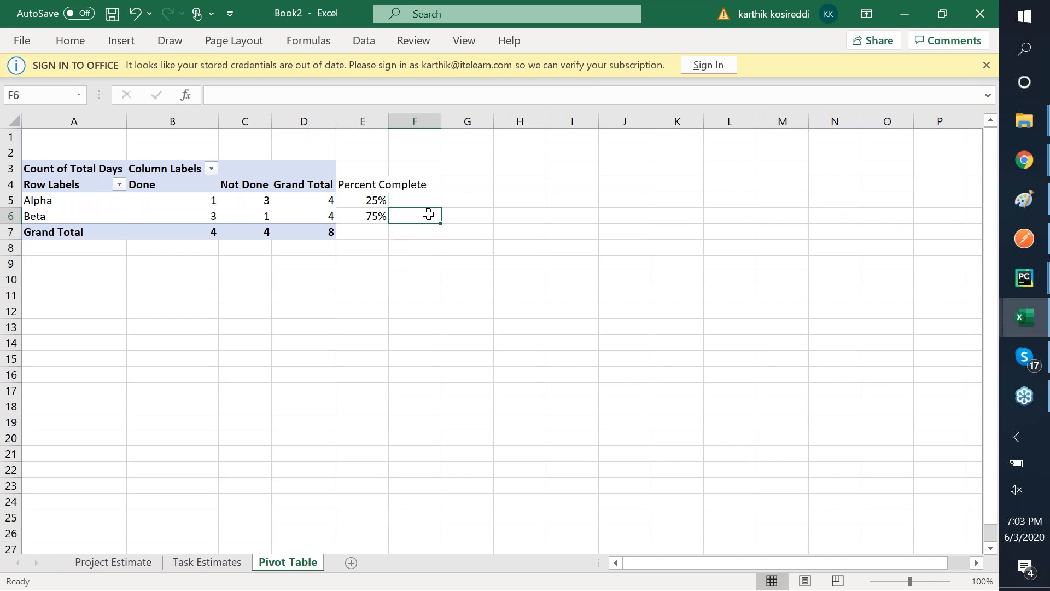
key("Left")
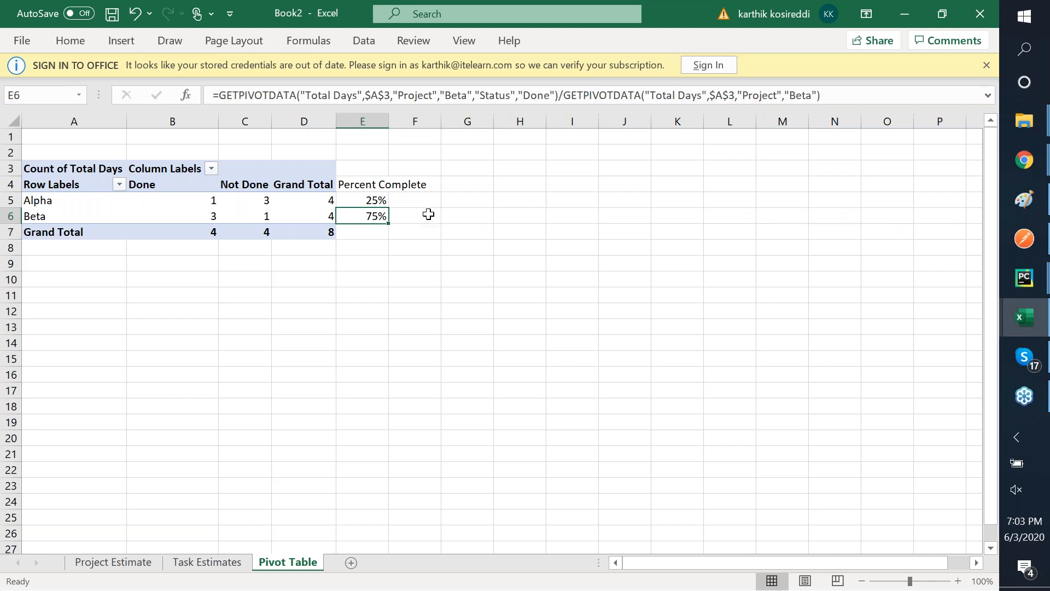
key("ctrl+c")
key("Down")
key("ctrl+v")
type("=")
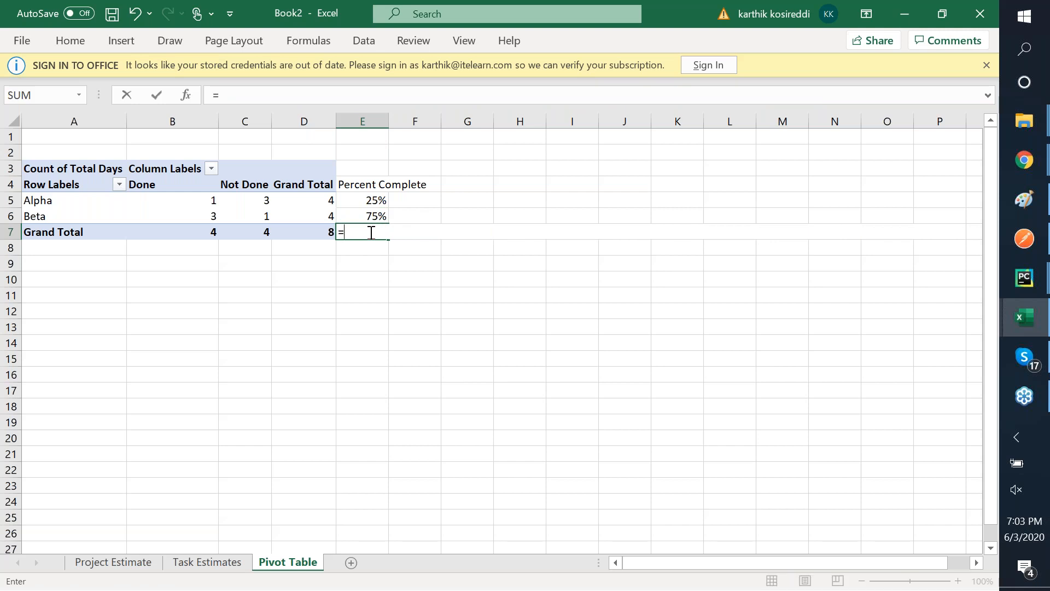
left_click(204, 228)
type("/")
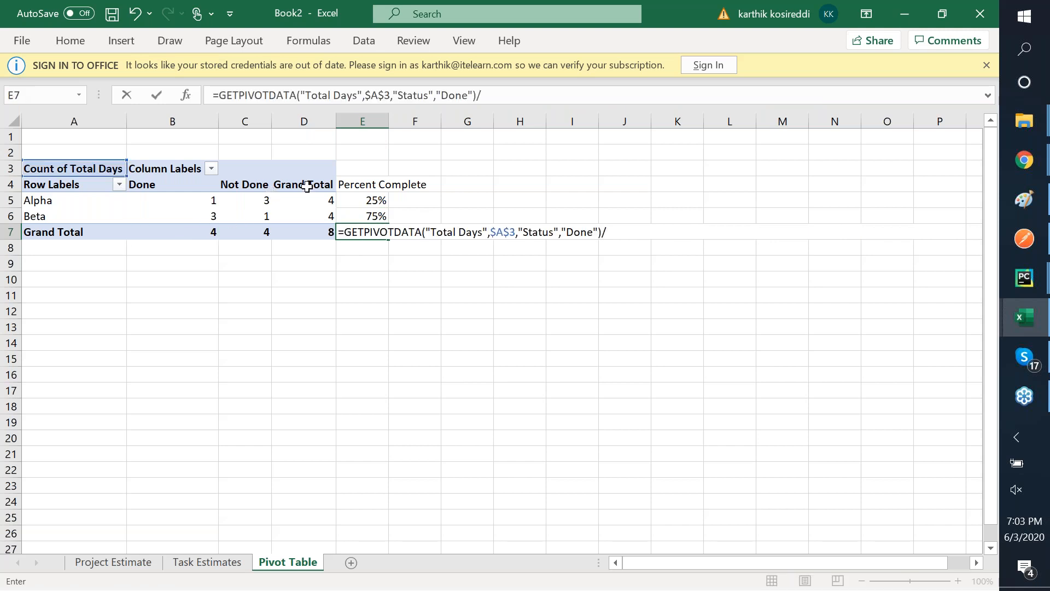
left_click(319, 232)
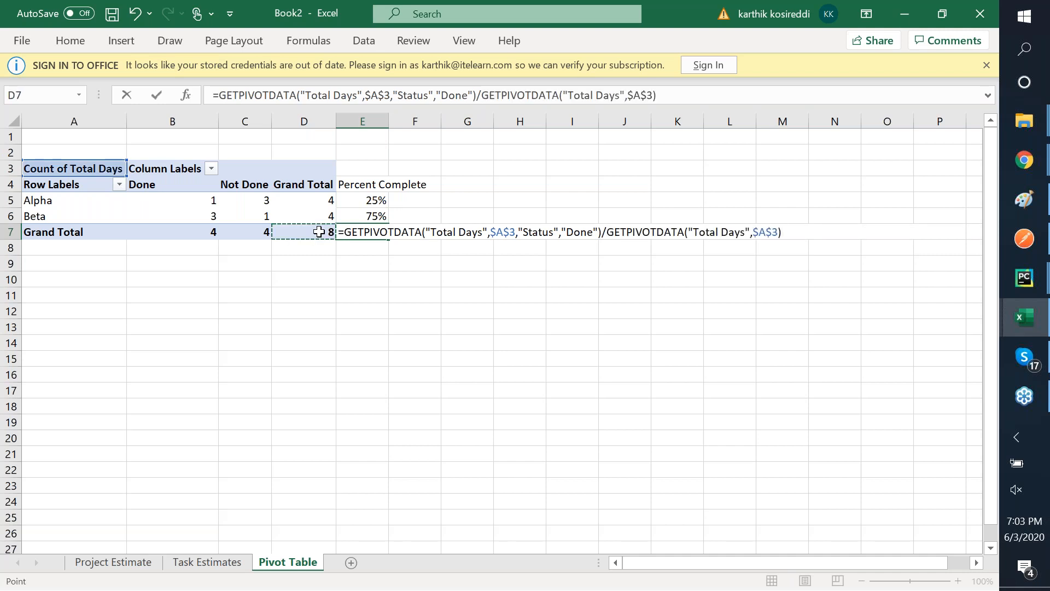
key("Return")
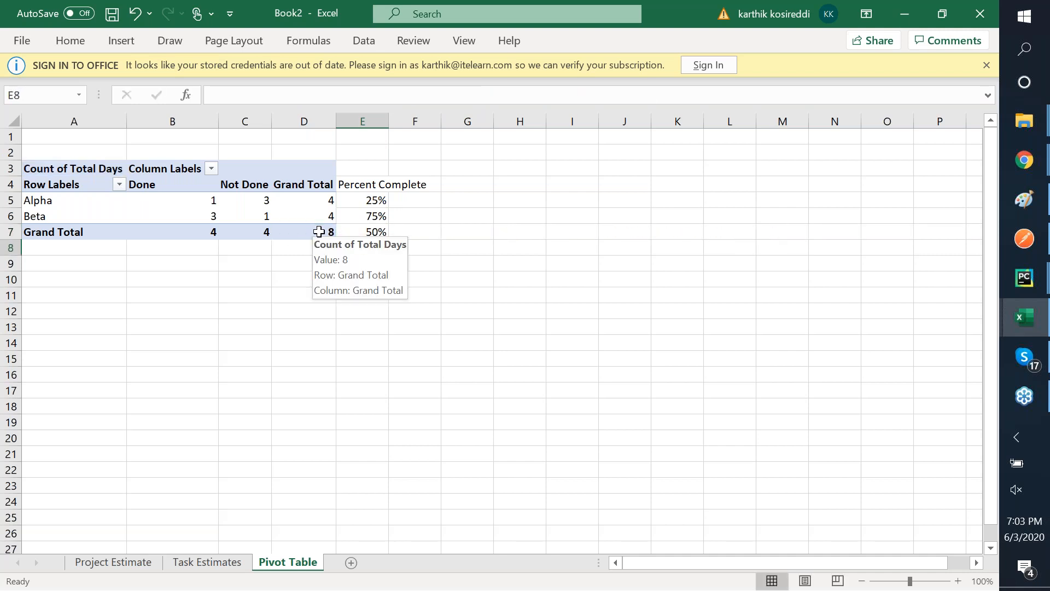
- Zoom the worksheet to 140% and go to the Task Estimates sheet
double_click(958, 581)
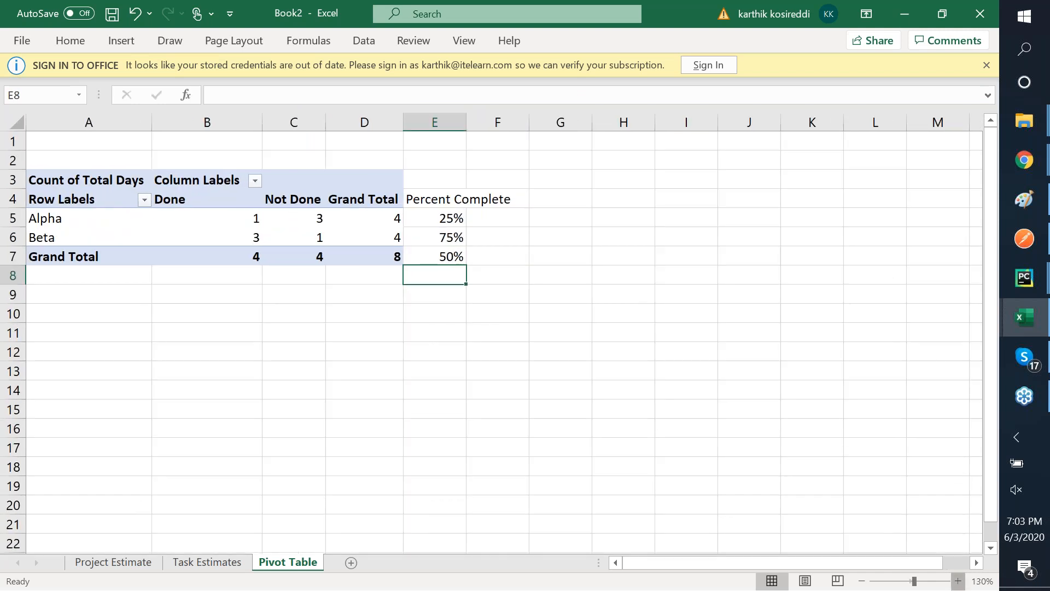
left_click(958, 581)
left_click(958, 581)
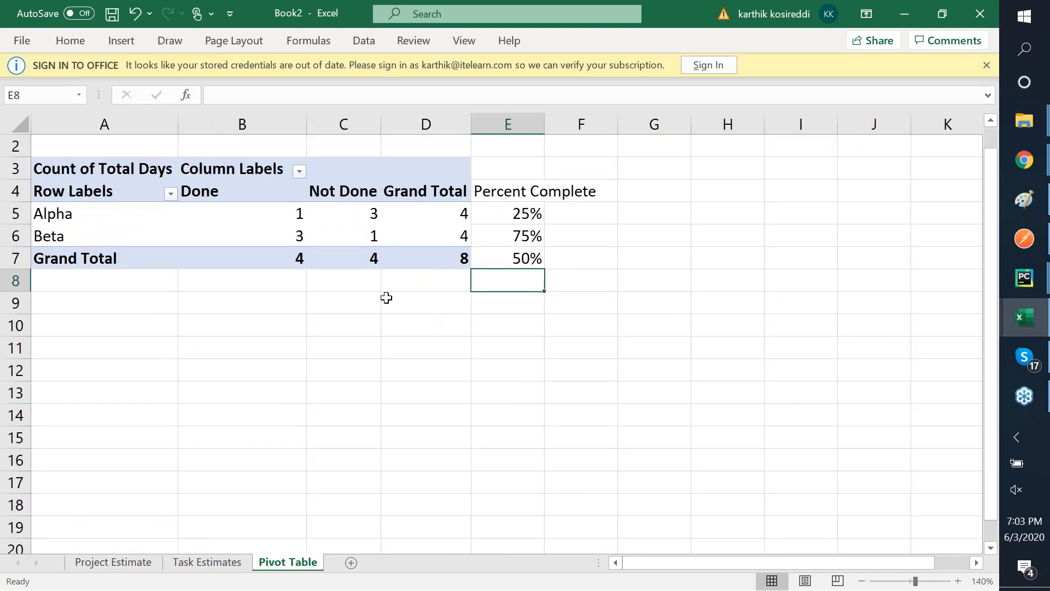
scroll(386, 298, "up", 1)
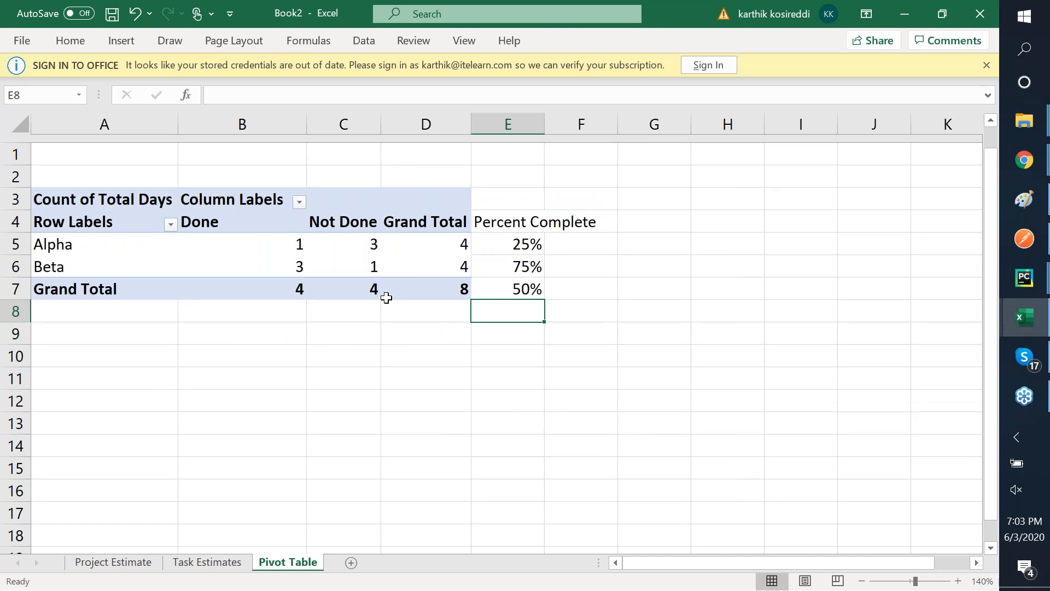
scroll(387, 297, "down", 1)
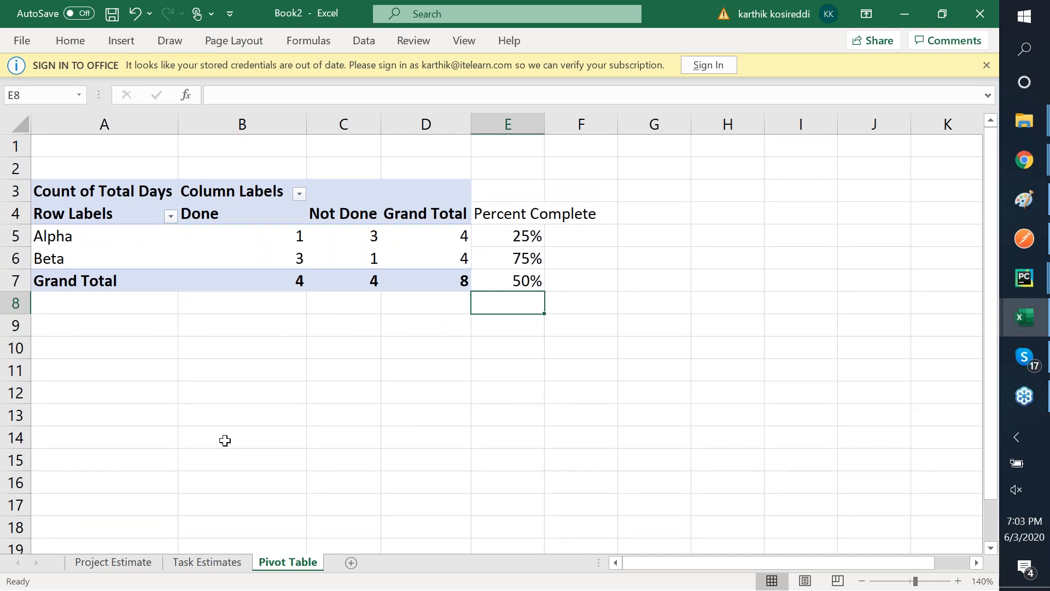
left_click(204, 563)
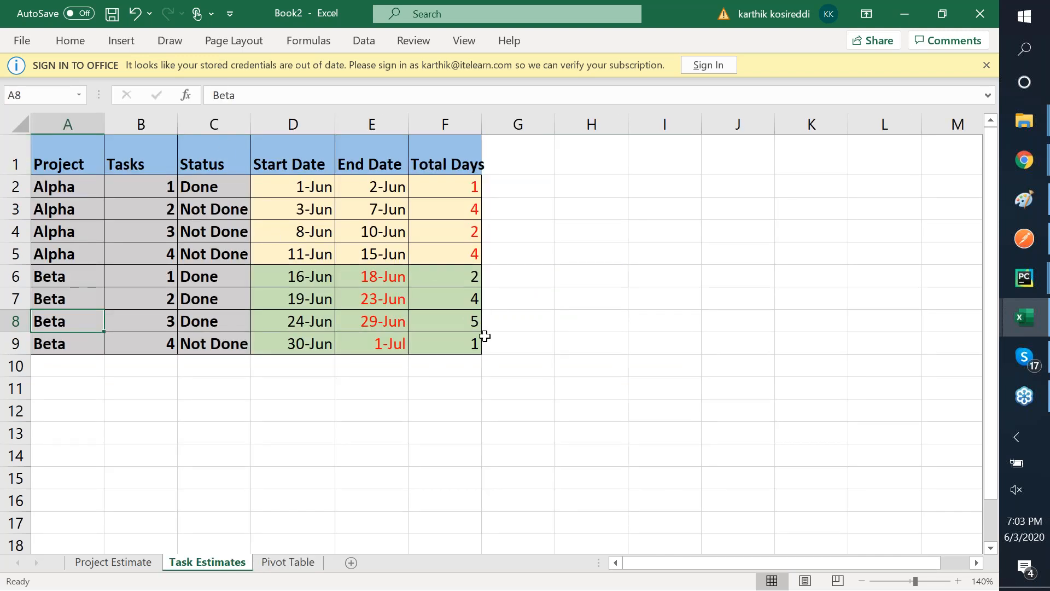
- Set Beta task 4's Total Days to 7 and task 1's to 3
left_click(461, 278)
key("Down")
key("Down")
key("Down")
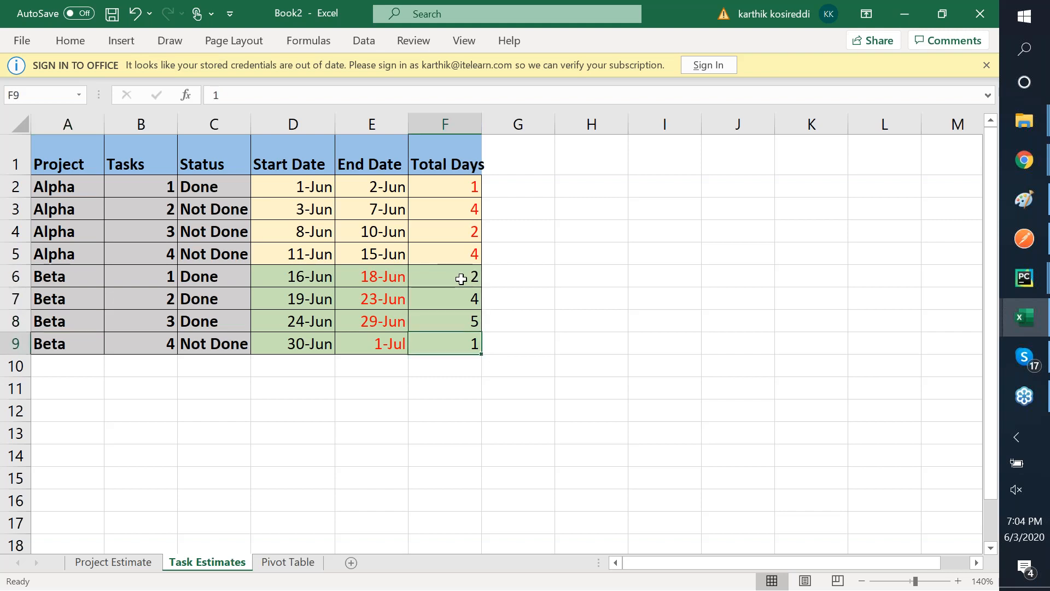
type("7")
key("ctrl+Return")
key("Up")
key("Up")
key("Up")
type("2")
key("BackSpace")
type("3")
key("Tab")
- Set Beta task 2's Total Days to 6 and task 3's to 9
key("Return")
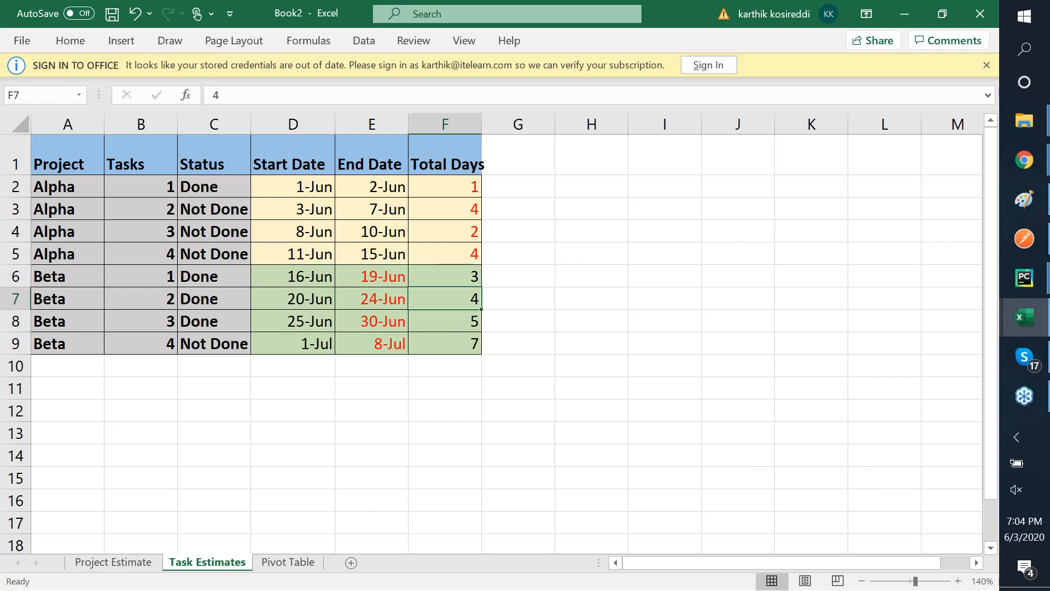
type("4")
key("BackSpace")
type("6")
key("Return")
type("5")
key("BackSpace")
type("9")
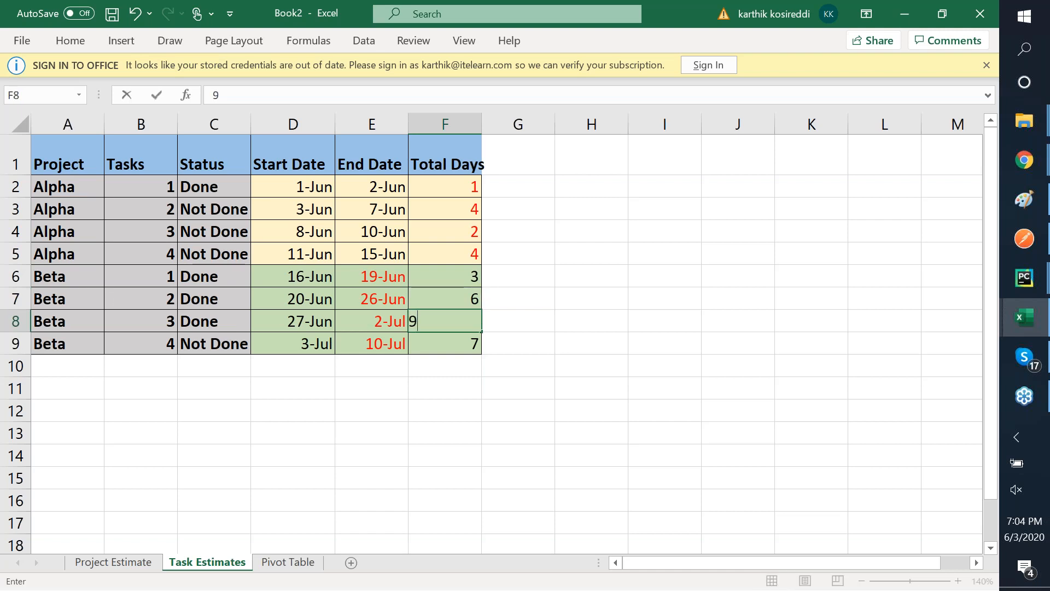
key("Tab")
left_click(485, 350)
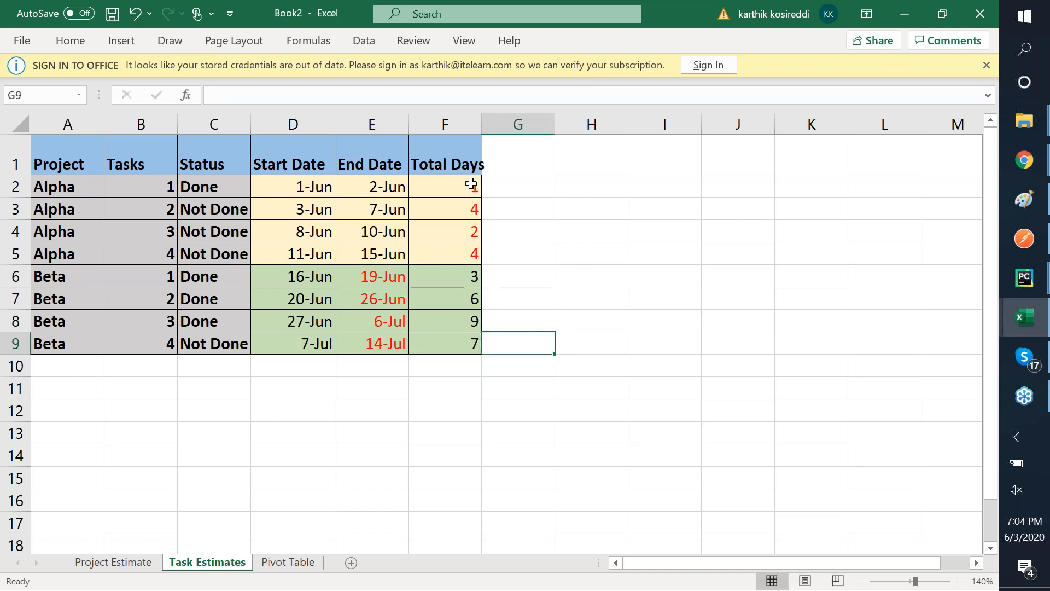
- Copy the pivot table with Percent Complete (A3:E7) and paste it at A9
left_click(285, 564)
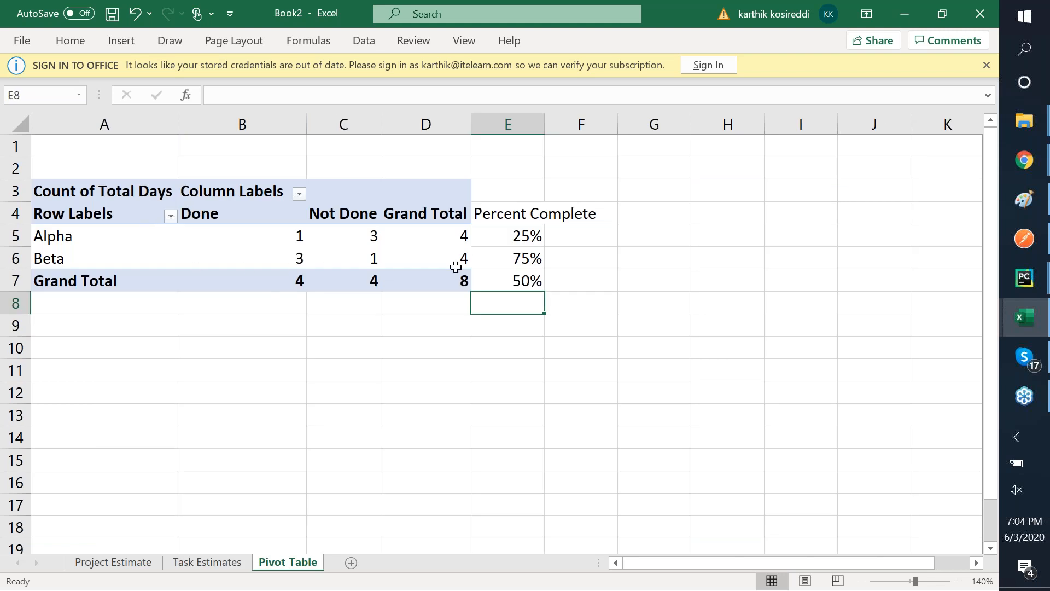
left_click(87, 195)
key("shift+Down")
key("shift+Down")
key("shift+Down")
key("shift+Down")
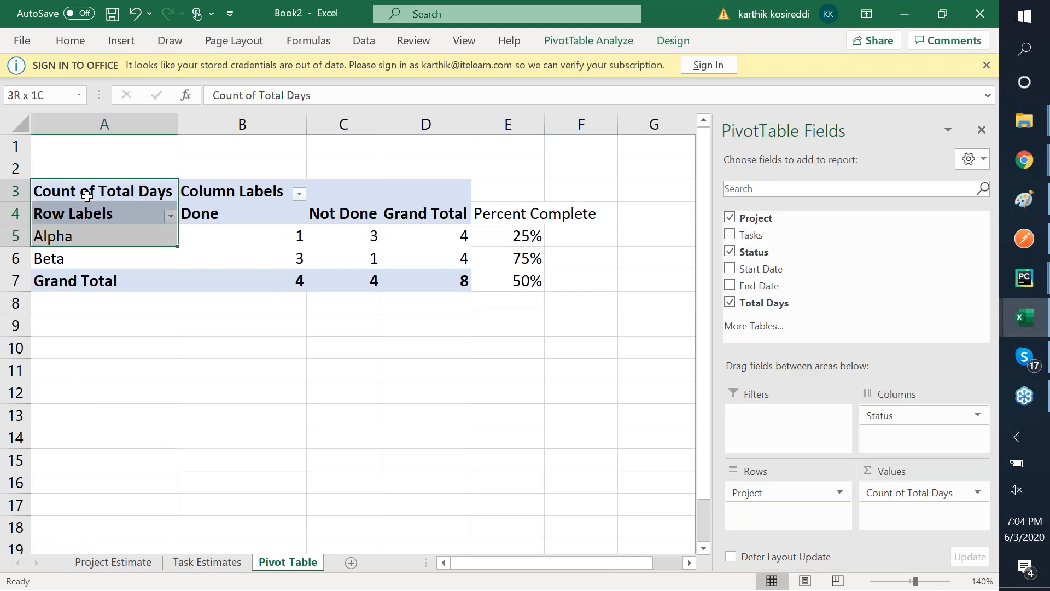
key("shift+Right")
key("shift+Right")
key("shift+Right")
key("shift+Right")
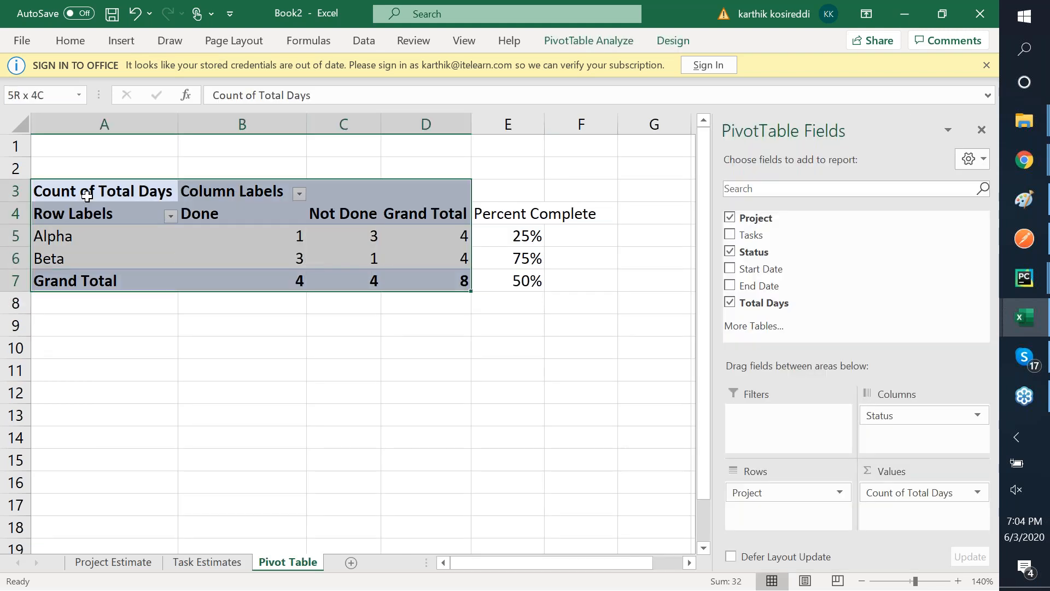
key("ctrl+c")
left_click(67, 325)
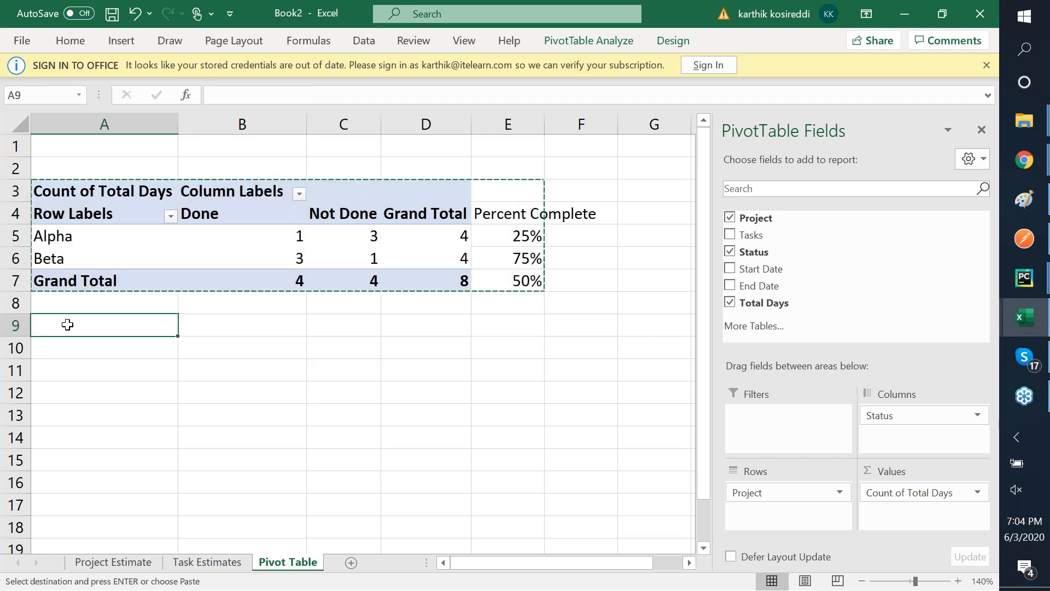
key("ctrl+v")
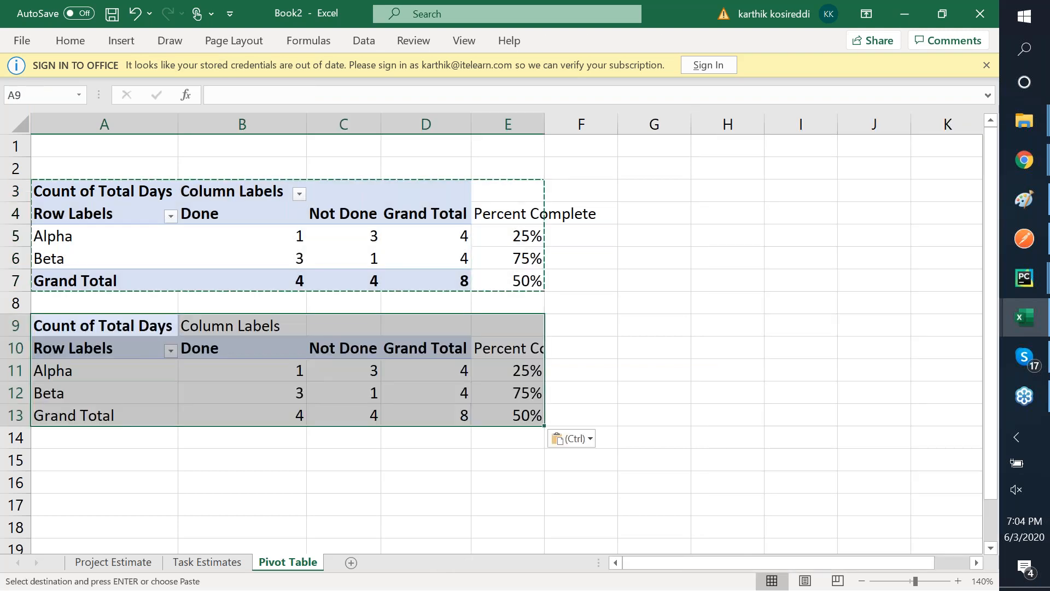
left_click(146, 328)
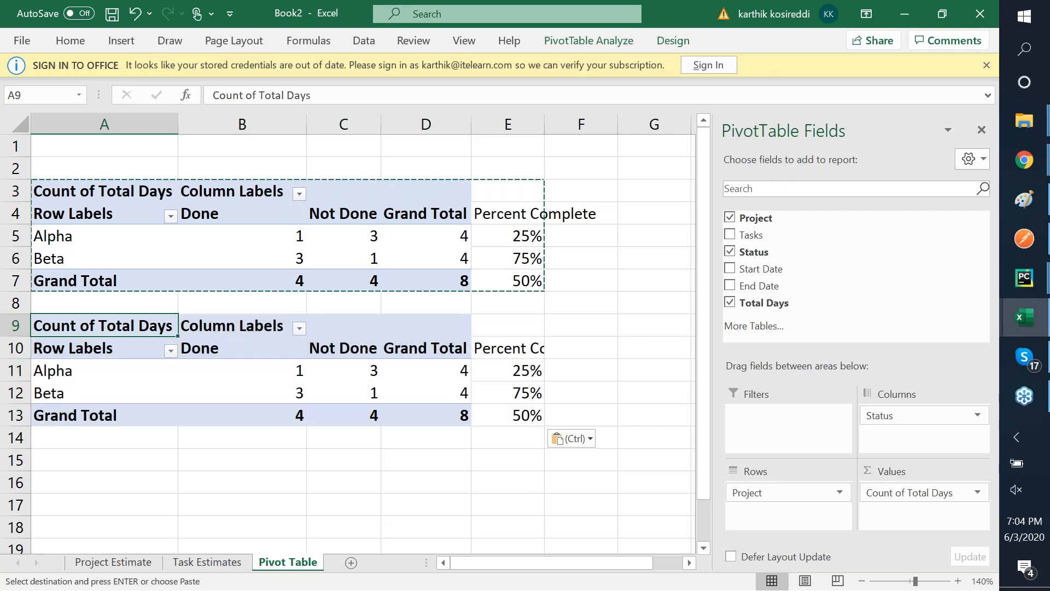
- Switch the copied pivot's Total Days from Count to Sum, totalling 23
left_click(978, 493)
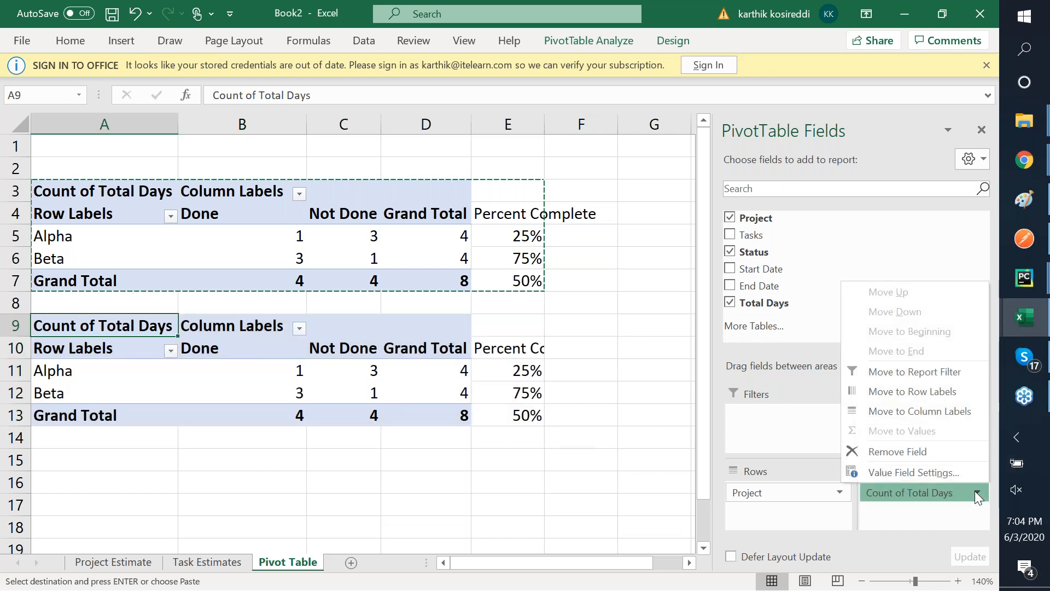
left_click(950, 474)
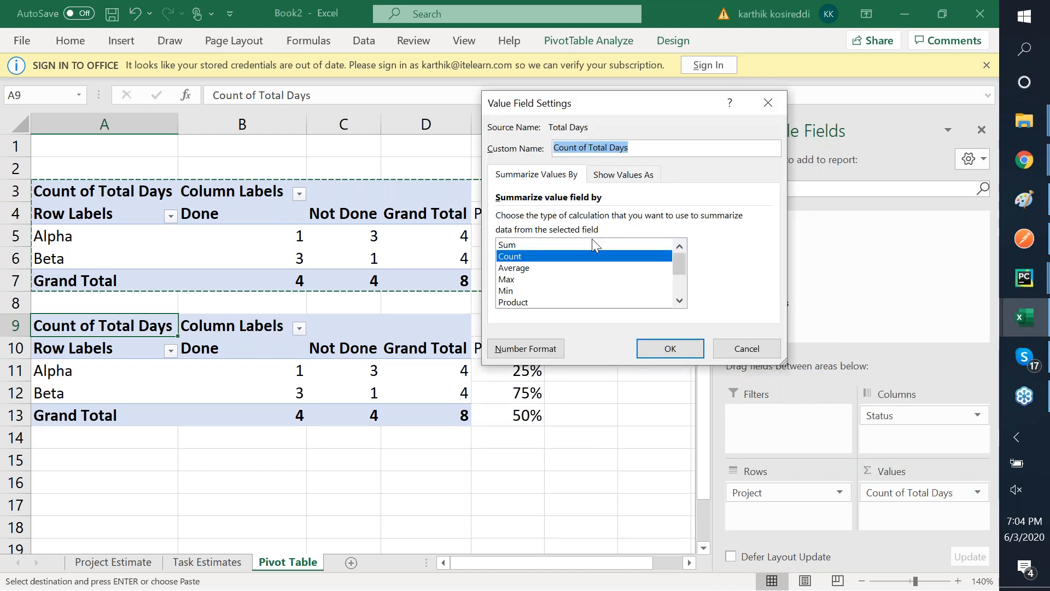
left_click(593, 243)
key("Return")
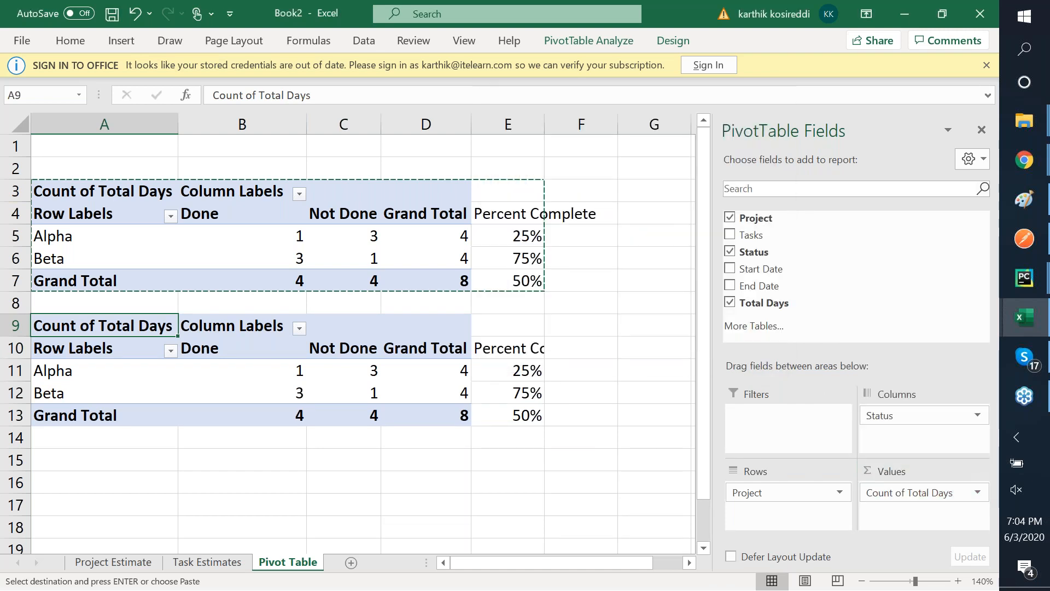
left_click(271, 371)
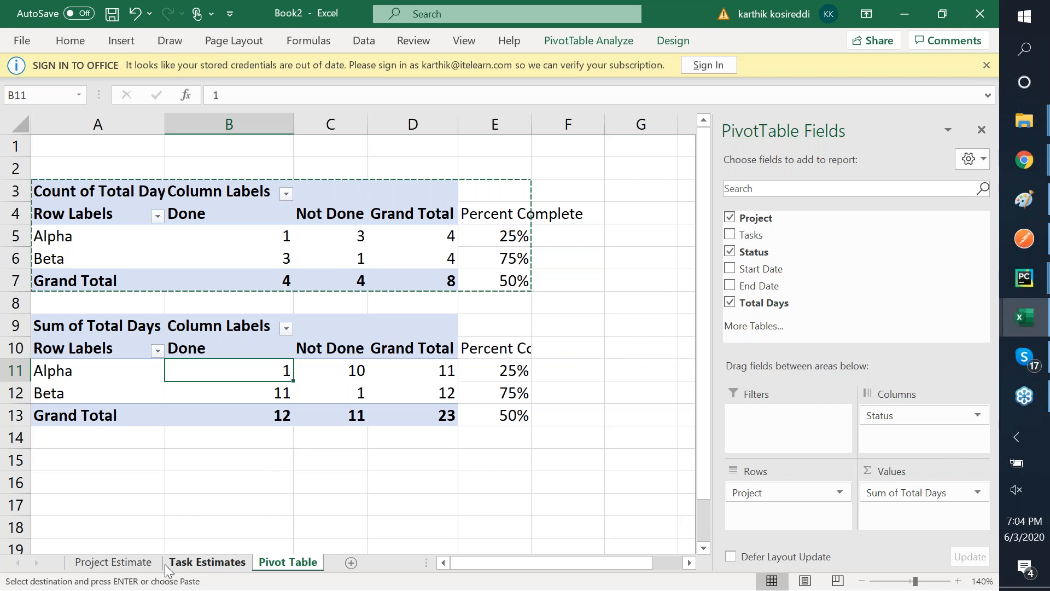
- On Task Estimates, select Beta's Total Days values
left_click(192, 564)
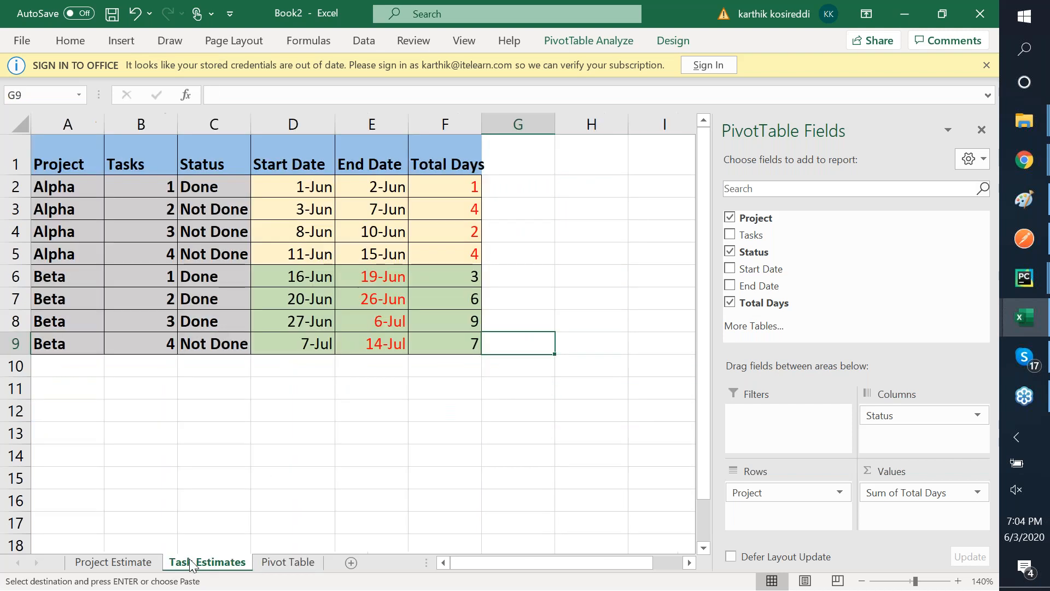
left_click(461, 249)
key("shift+Up")
key("shift+Up")
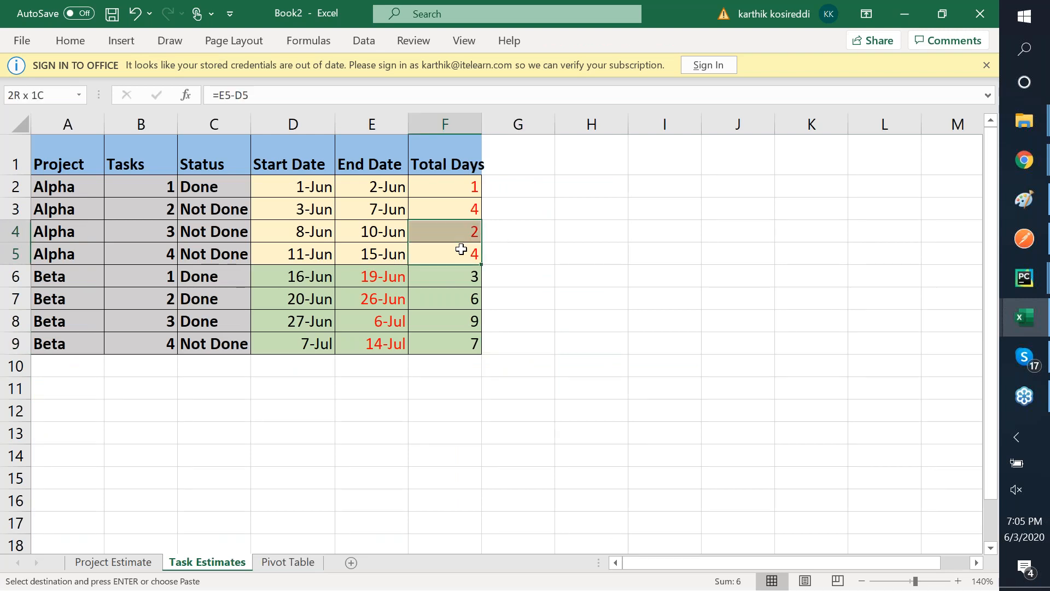
key("shift+Up")
key("Down")
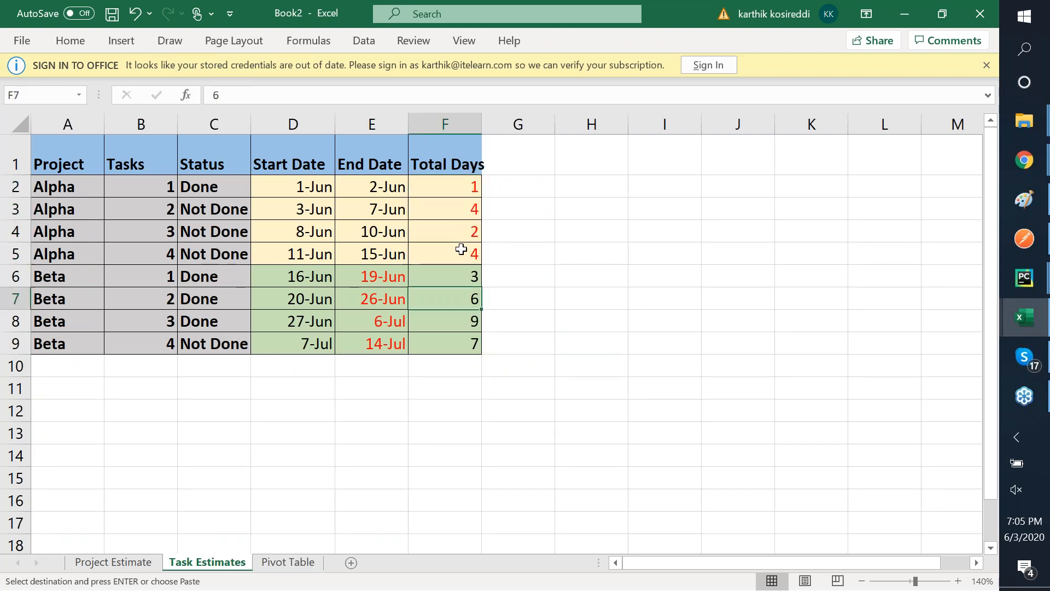
key("shift+Down")
key("shift+Down")
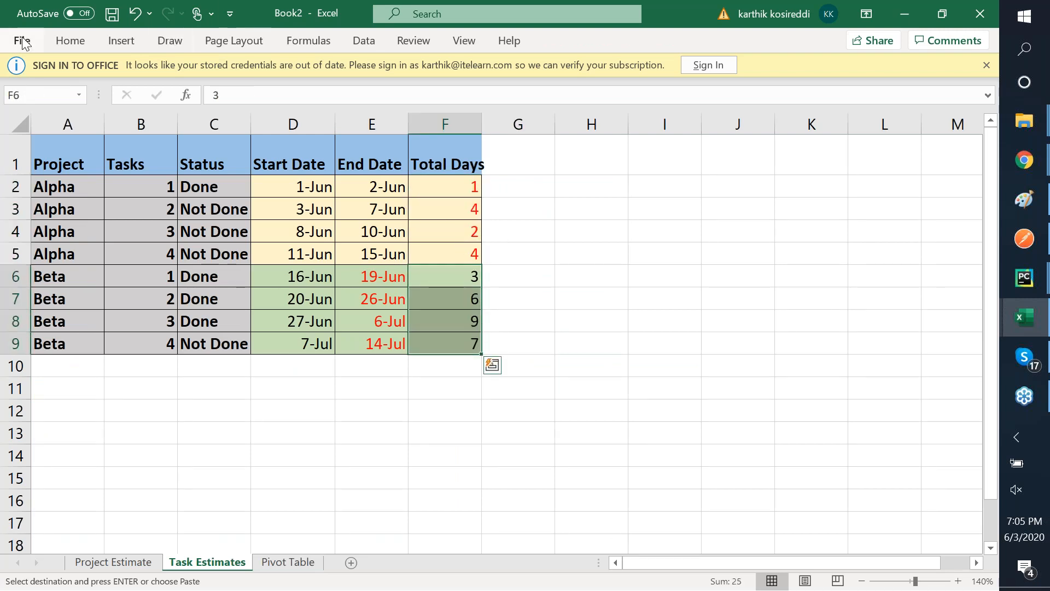
- Save the workbook as Pivot_Tables in the Training > Excel folder
left_click(22, 41)
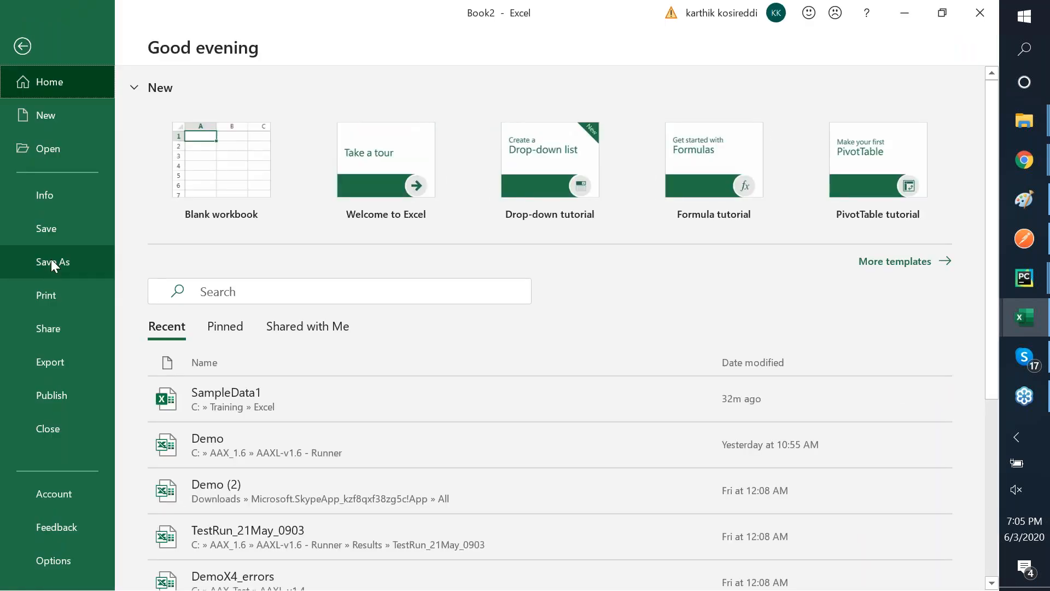
left_click(263, 387)
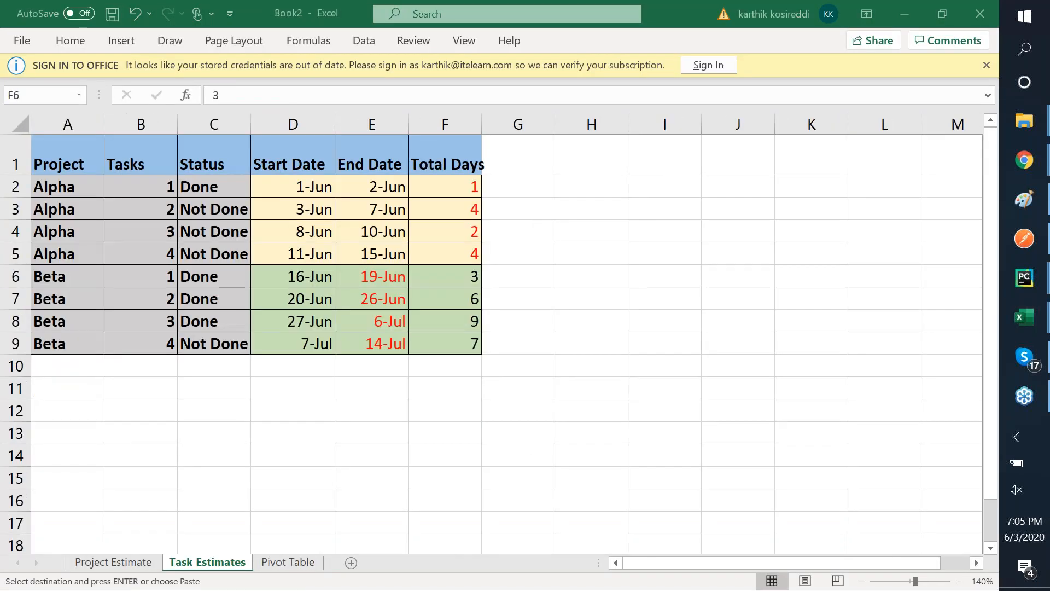
type("fa")
key("Escape")
key("alt+f")
key("a")
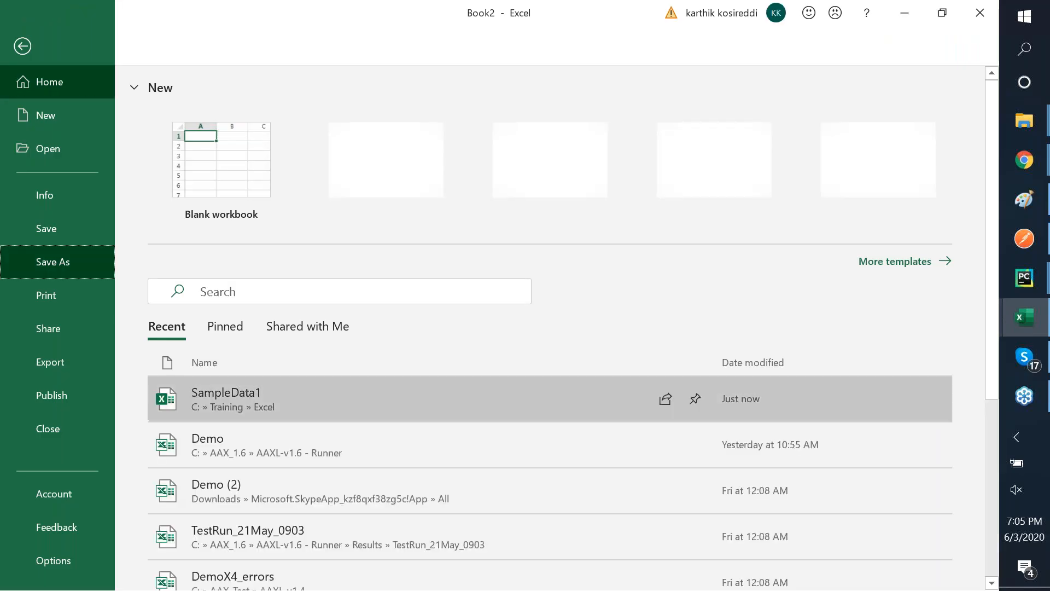
left_click(209, 316)
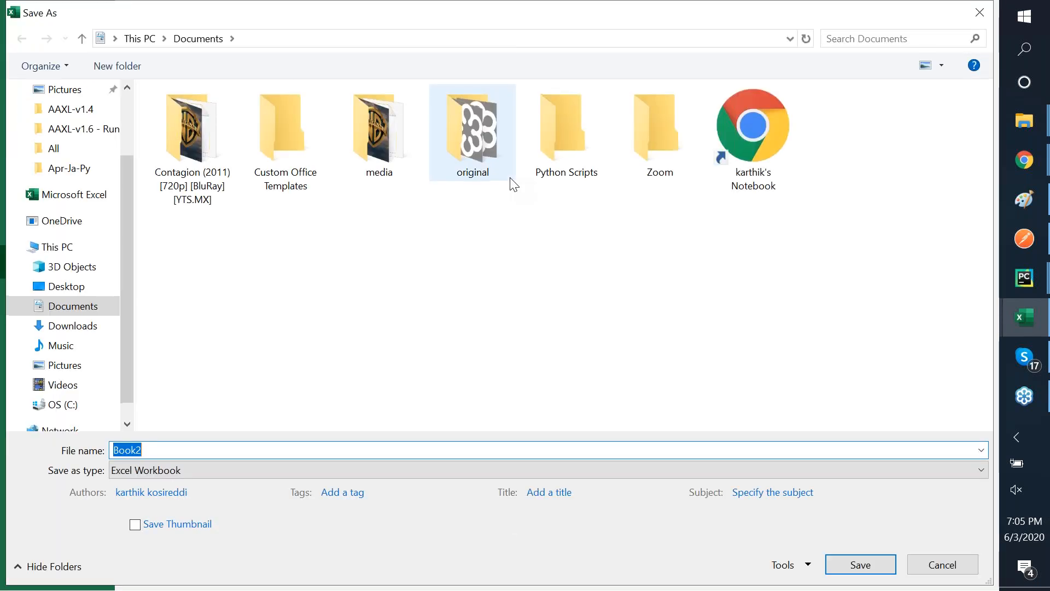
key("Escape")
left_click(510, 178)
left_click(538, 123)
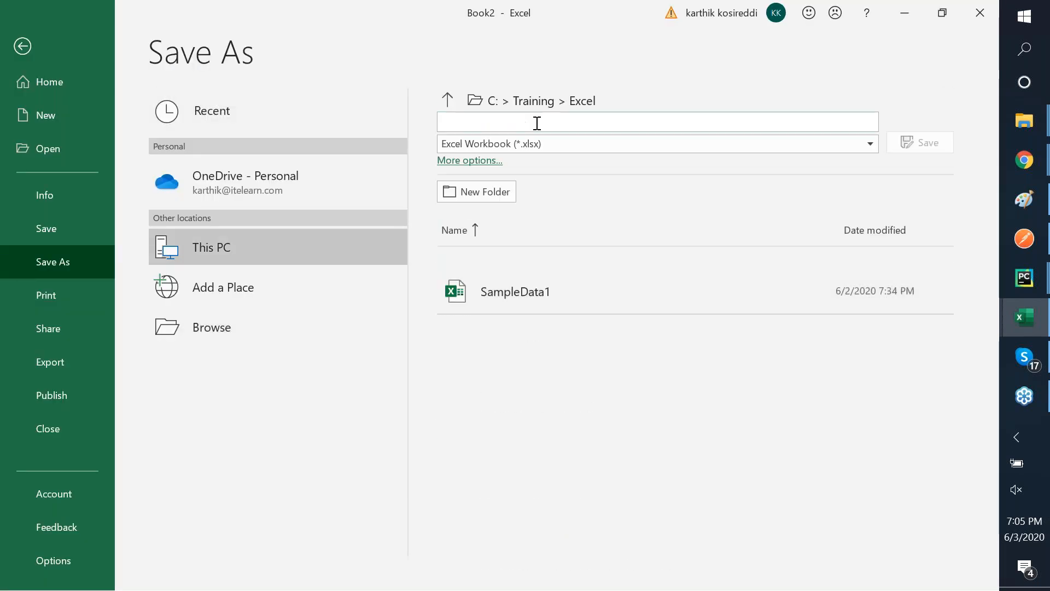
type("Pivot")
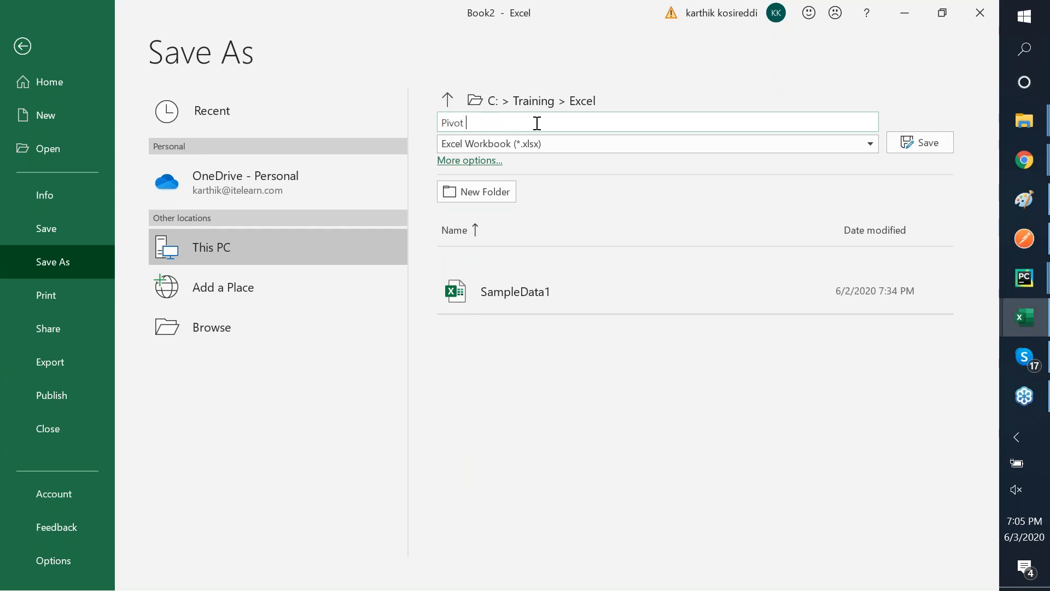
type("_Tables")
key("Return")
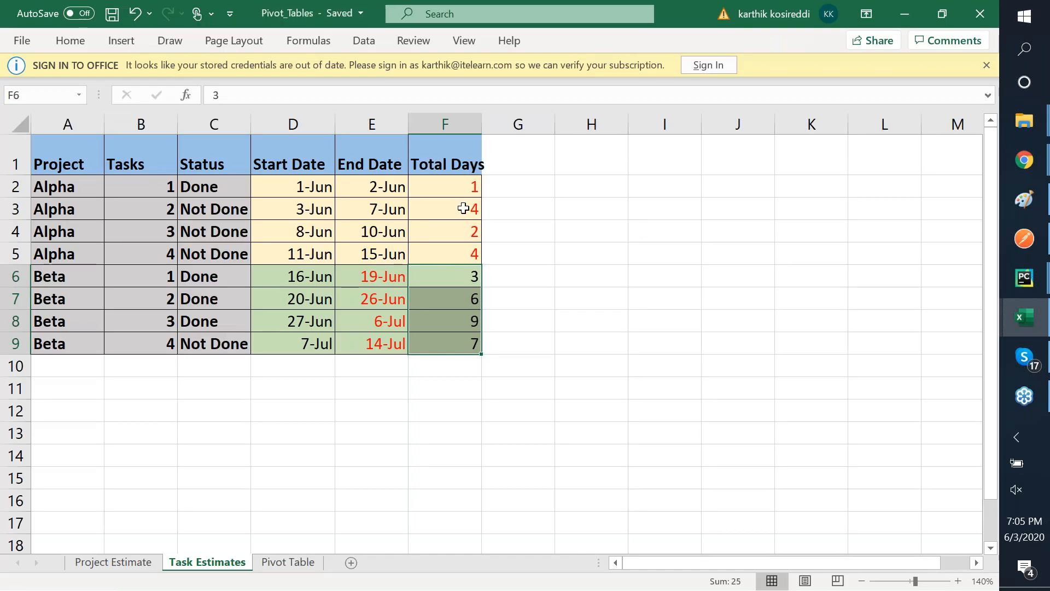
- Change Alpha task 4's end date in E5 to 18-Jun on Task Estimates
left_click(303, 563)
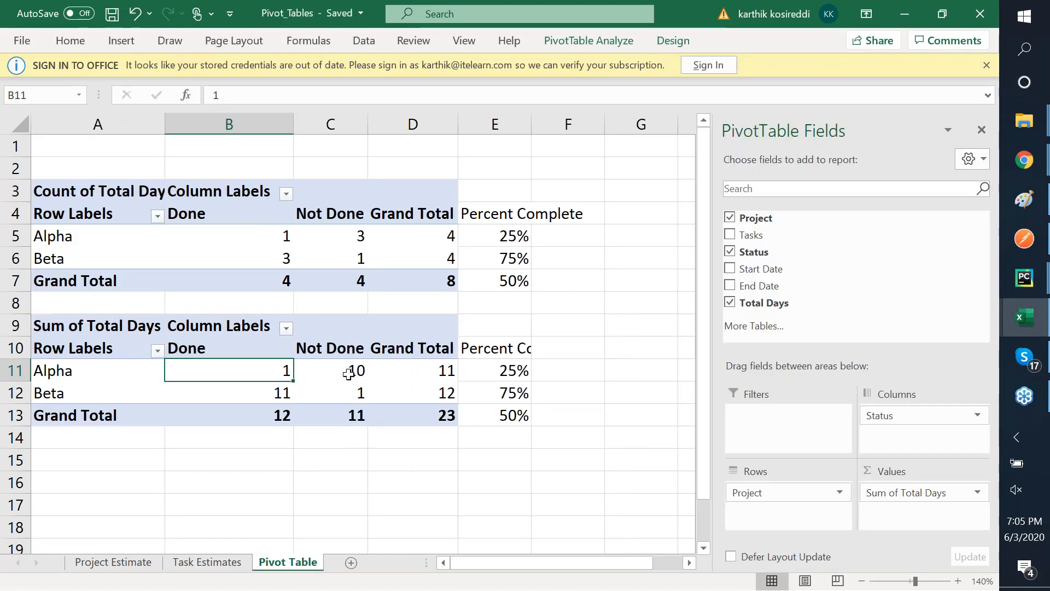
left_click(211, 563)
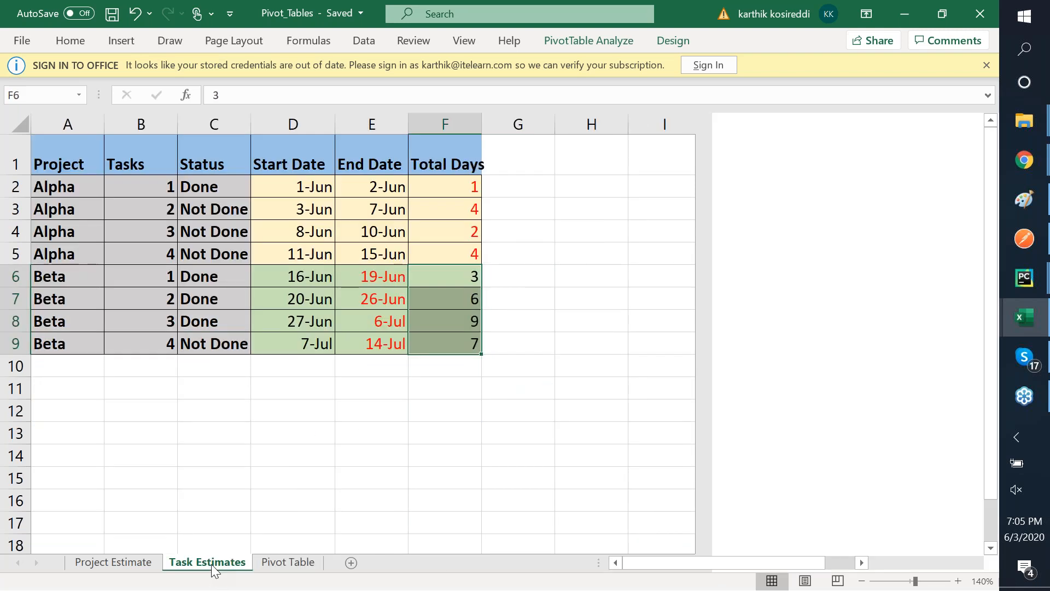
left_click(447, 235)
key("Down")
key("Down")
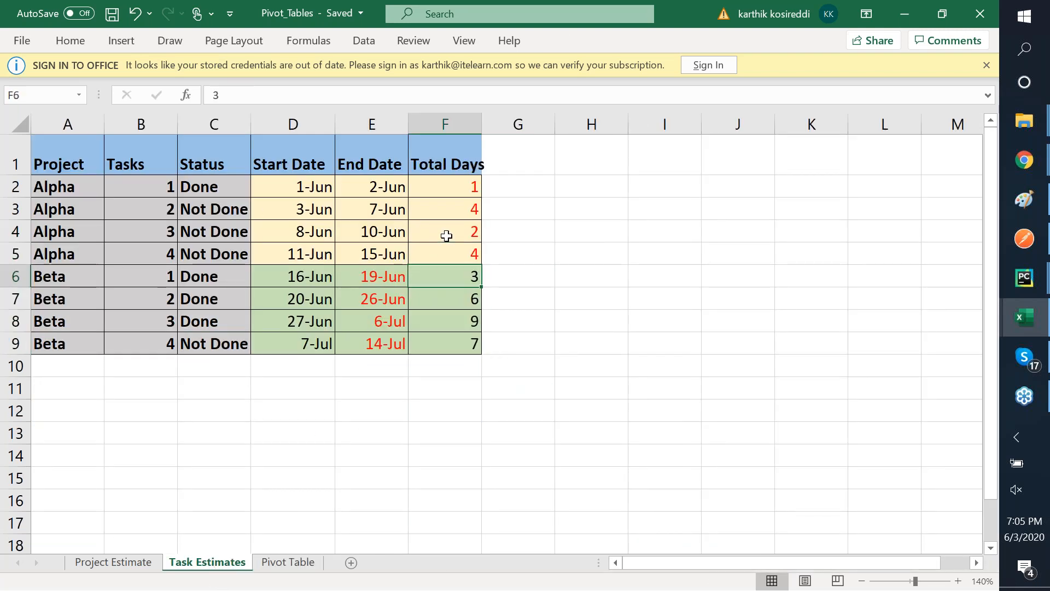
key("Down")
key("Down")
key("Down")
key("Up")
key("Up")
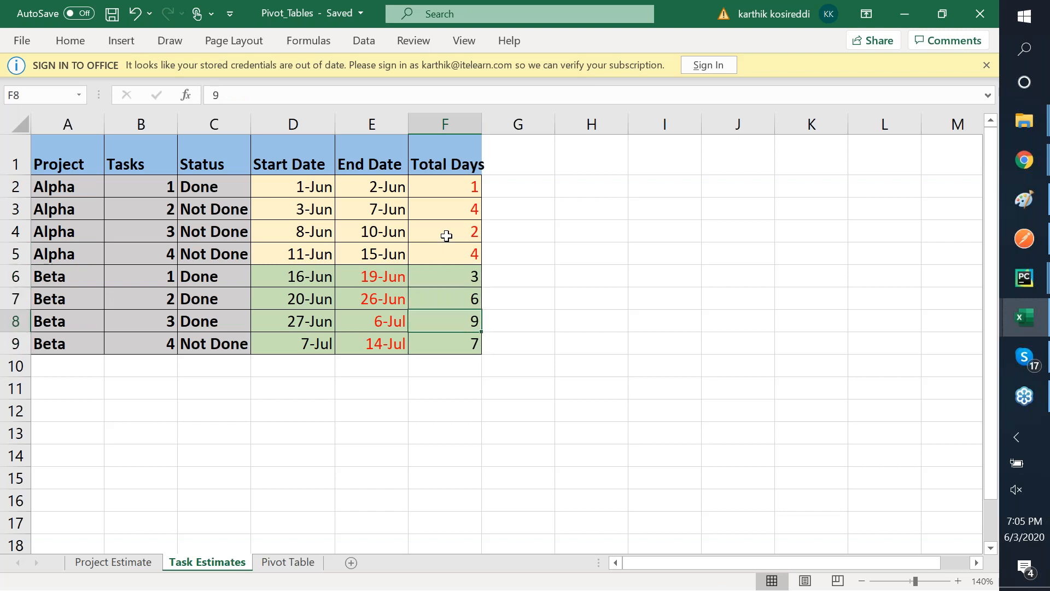
key("Up")
key("Up")
key("Up")
key("Up")
key("Down")
key("Down")
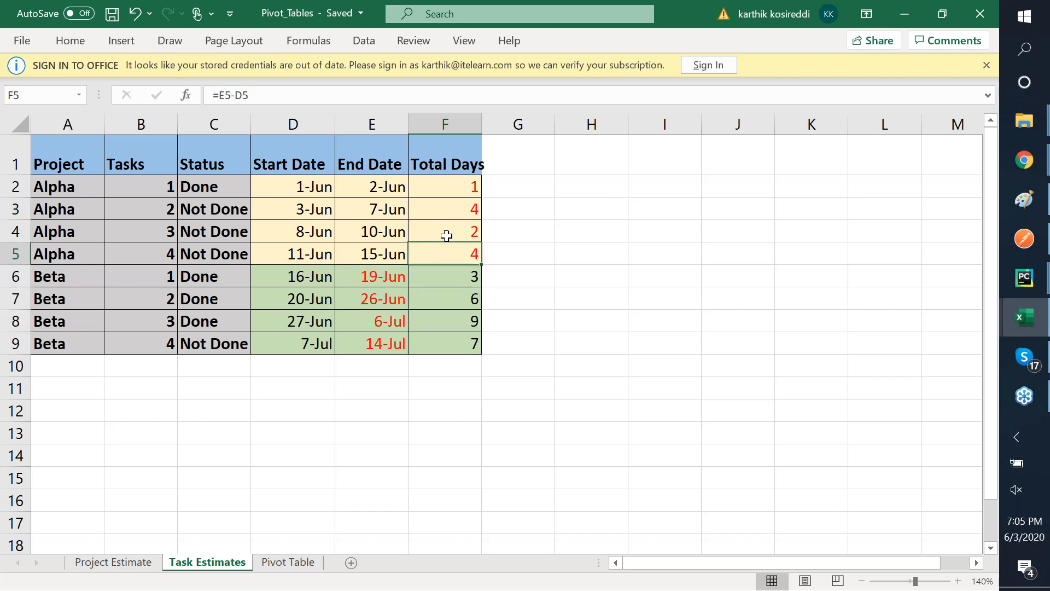
key("Left")
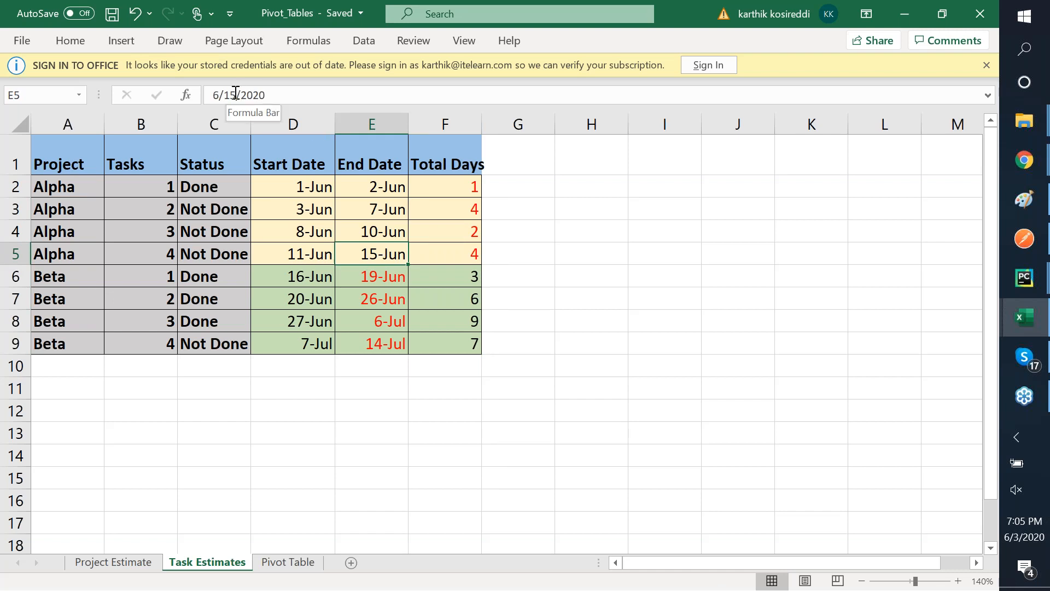
type("0")
key("BackSpace")
type("8")
key("Tab")
- Set Beta task 1's Total Days in F6 to 2
key("Down")
key("Left")
key("Right")
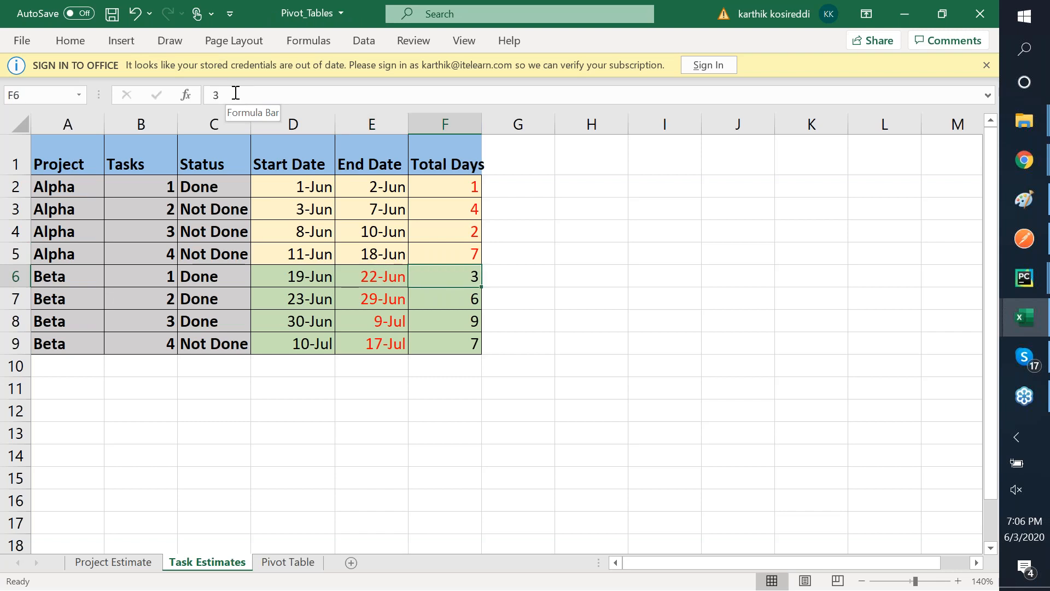
type("3")
key("BackSpace")
type("2")
key("Tab")
key("Up")
key("Left")
key("shift+Up")
key("shift+Up")
key("shift+Up")
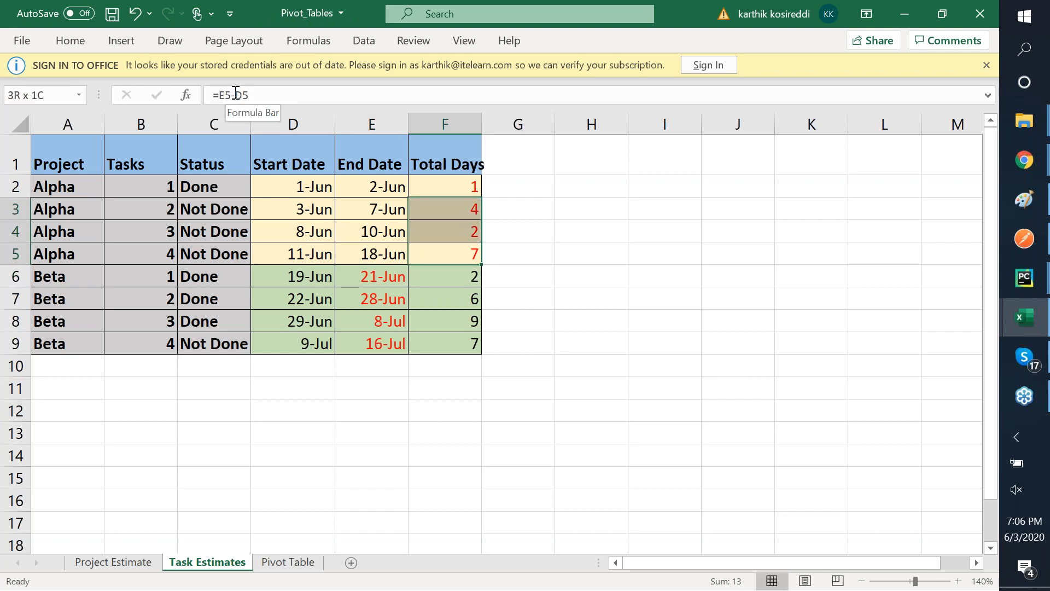
left_click(471, 276)
key("shift+Down")
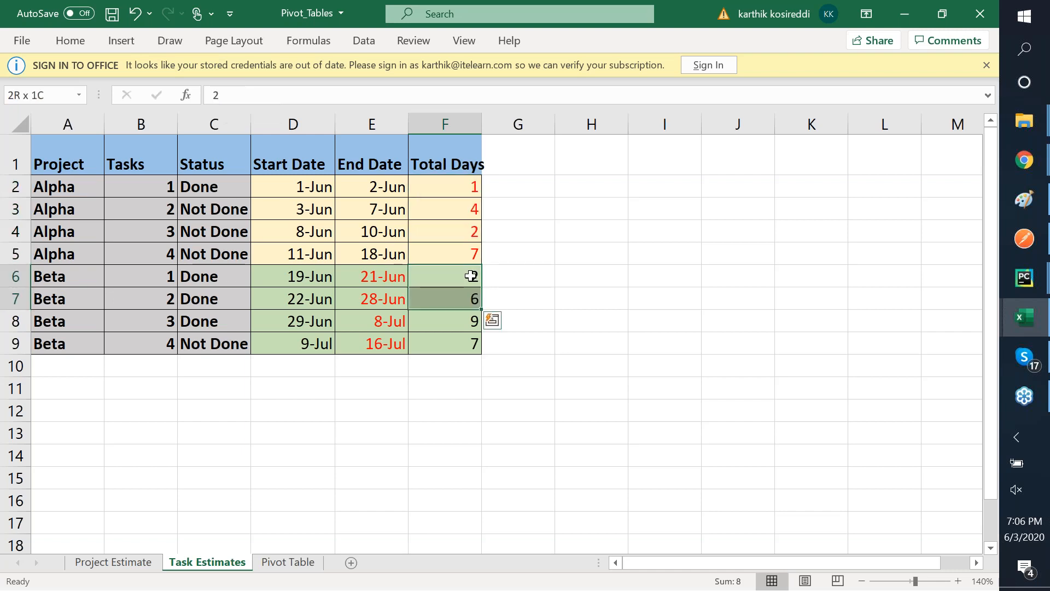
key("shift+Down")
key("shift+Down")
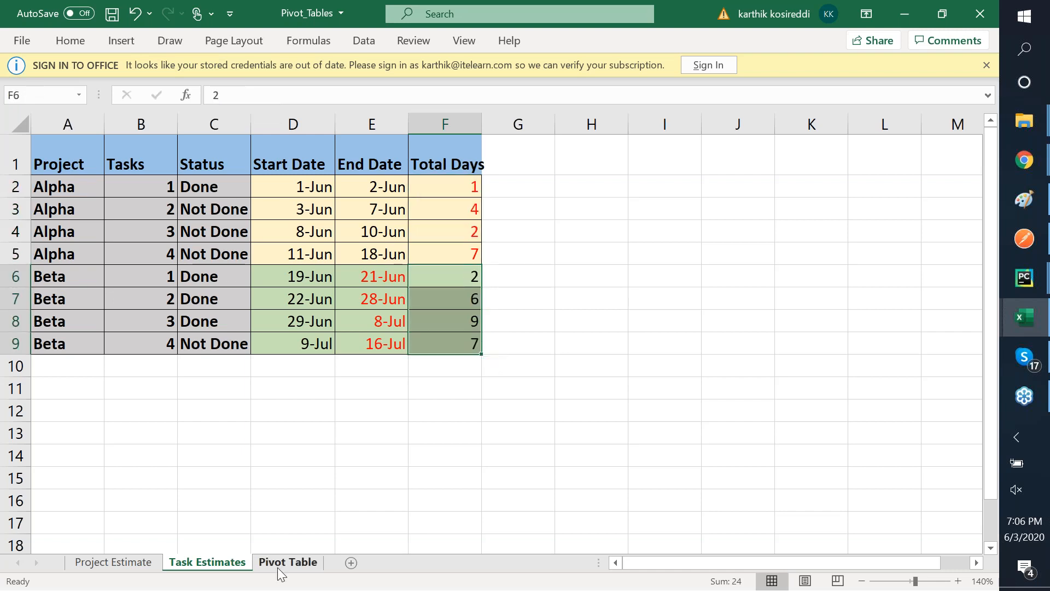
left_click(278, 568)
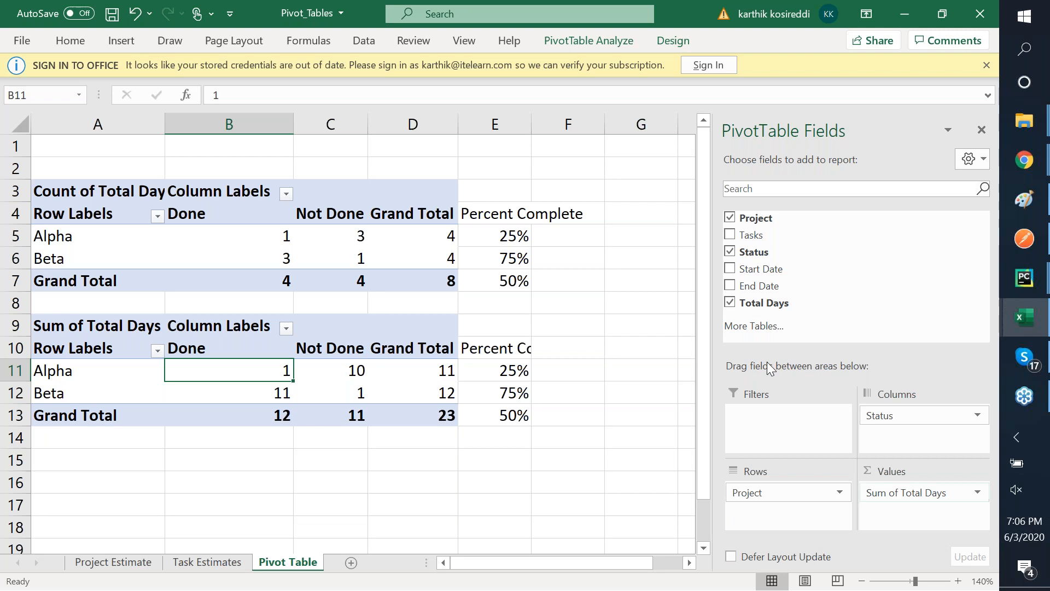
- Refresh the lower pivot table so Sum of Total Days now totals 38
right_click(321, 326)
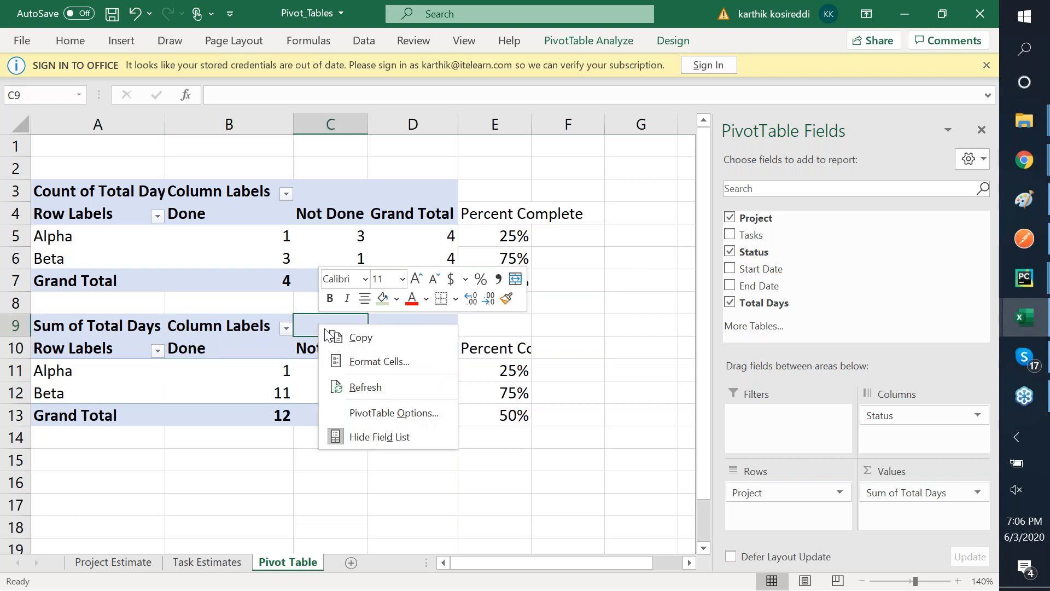
left_click(378, 383)
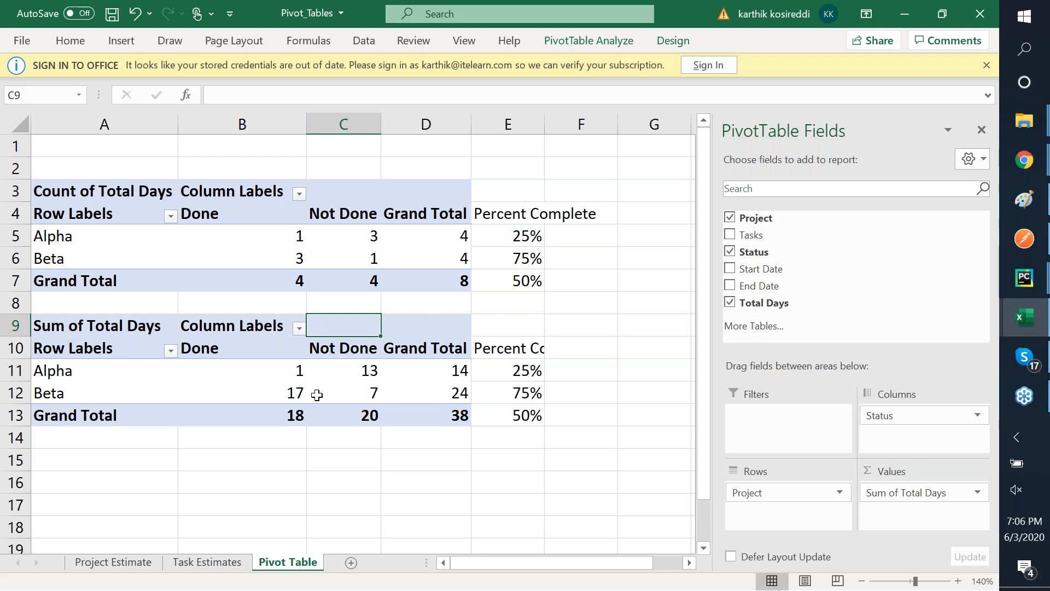
- Rewrite Alpha's percent complete in E11 as its Done total divided by its grand total
mouse_move(317, 395)
left_click(520, 397)
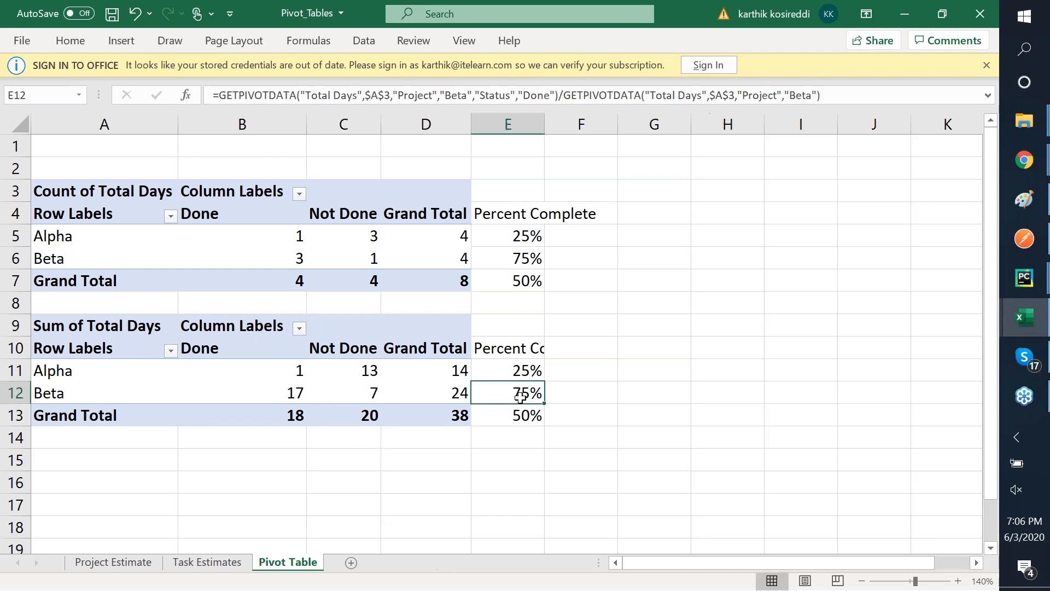
left_click(511, 375)
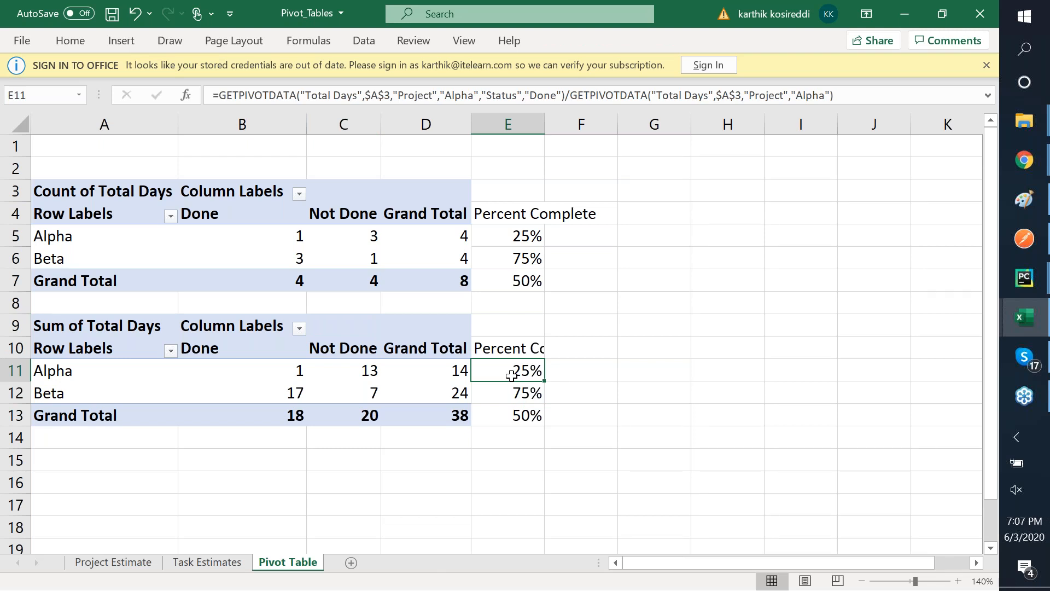
key("Left")
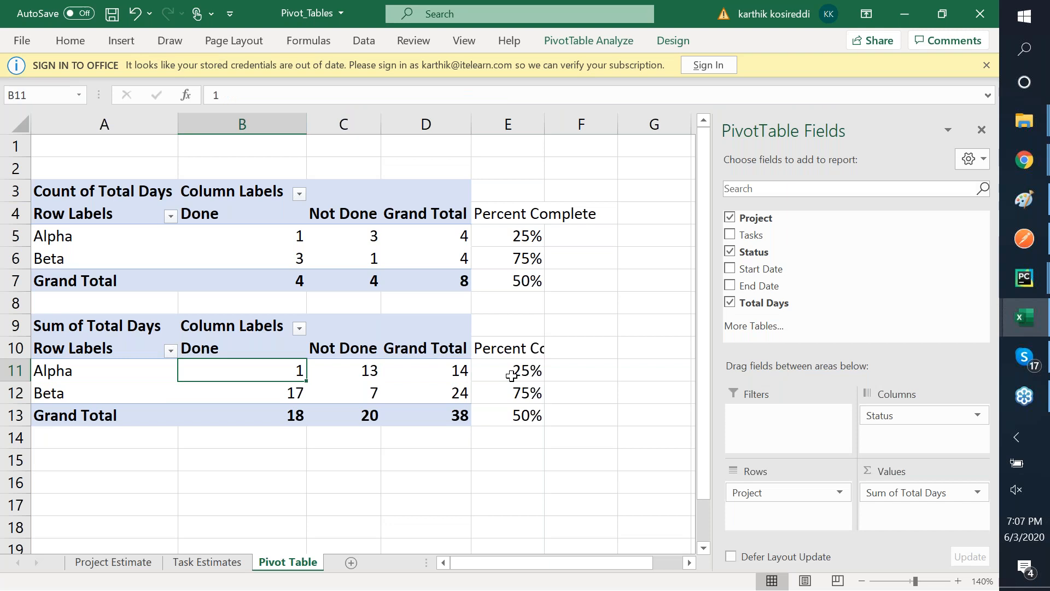
key("Right")
key("Right")
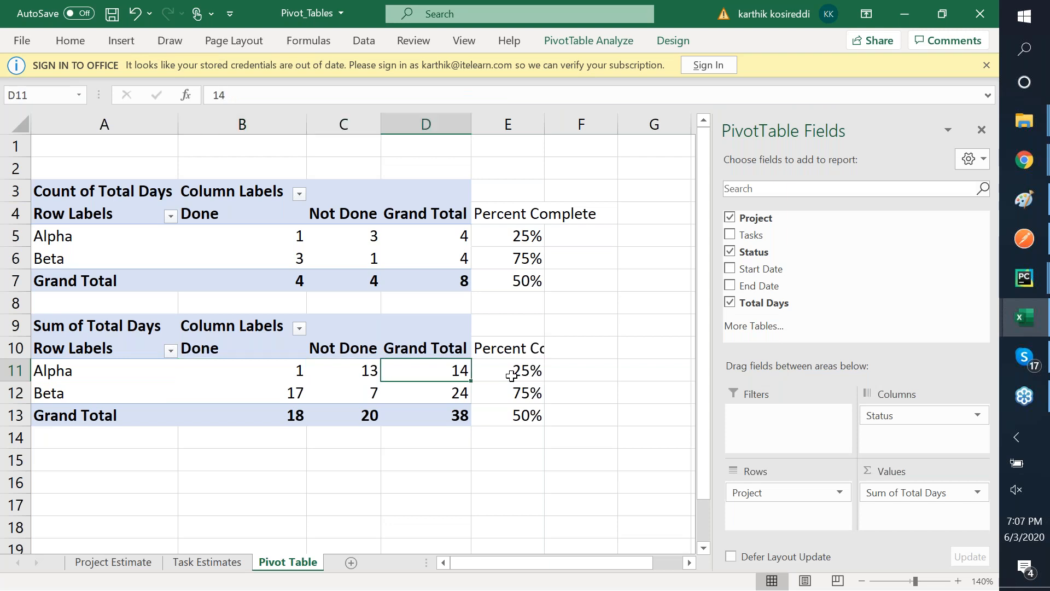
key("Right")
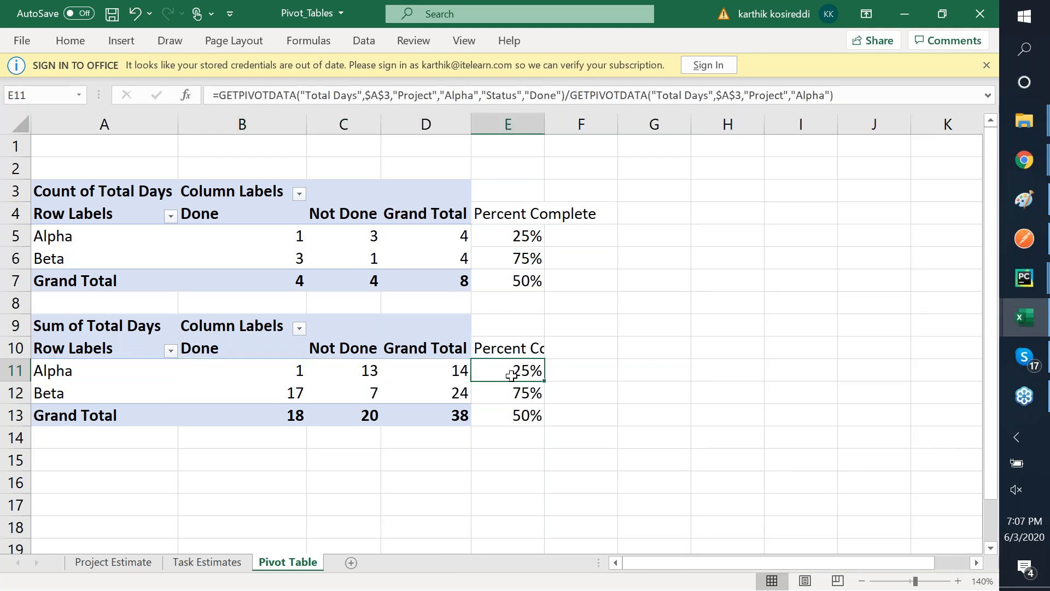
key("Left")
key("Left")
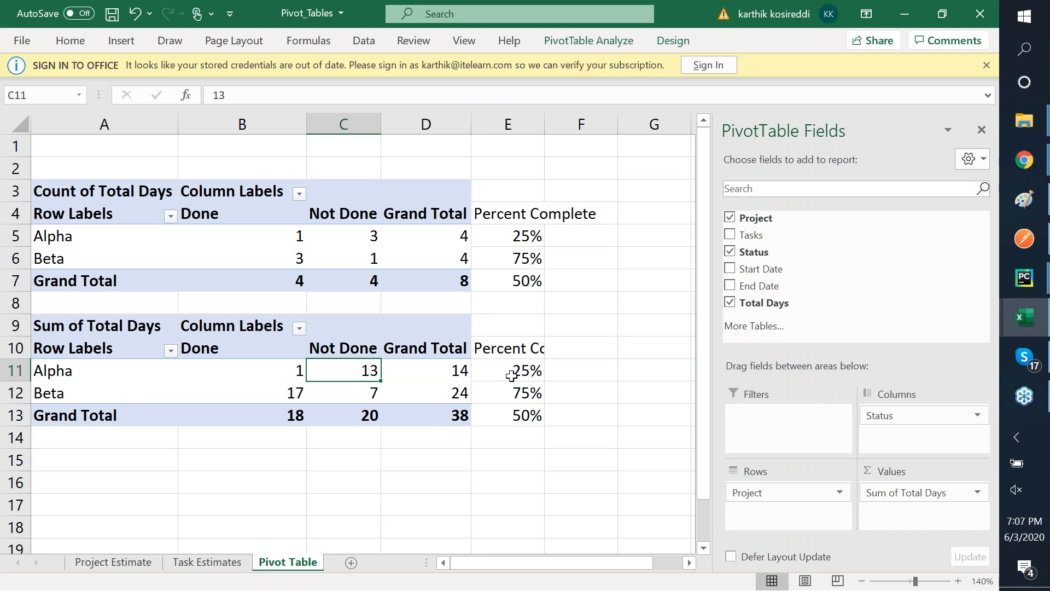
key("Right")
key("Right")
type("=")
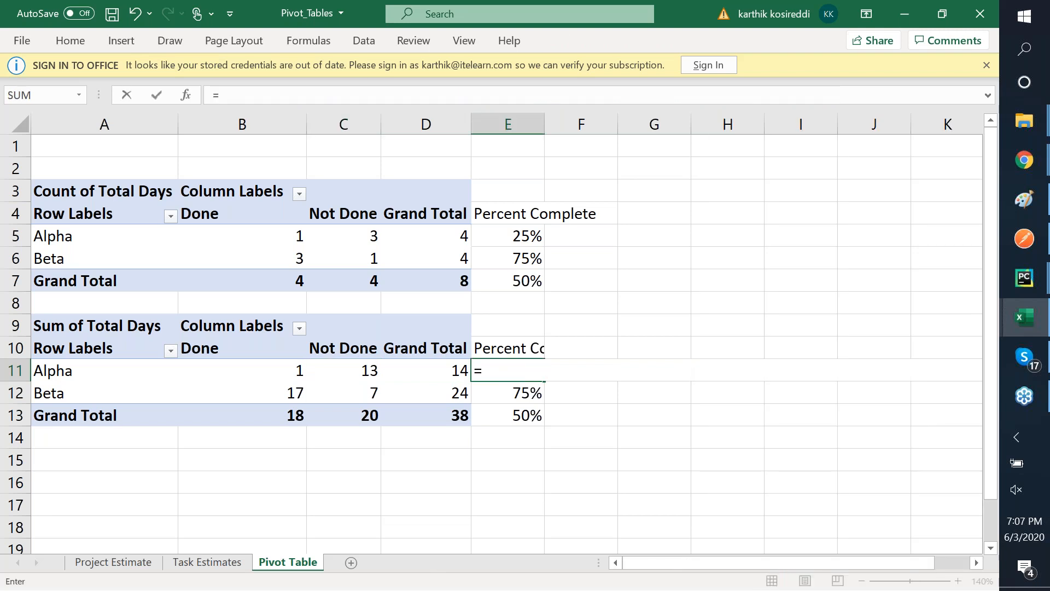
key("Left")
key("Left")
key("Left")
type("/")
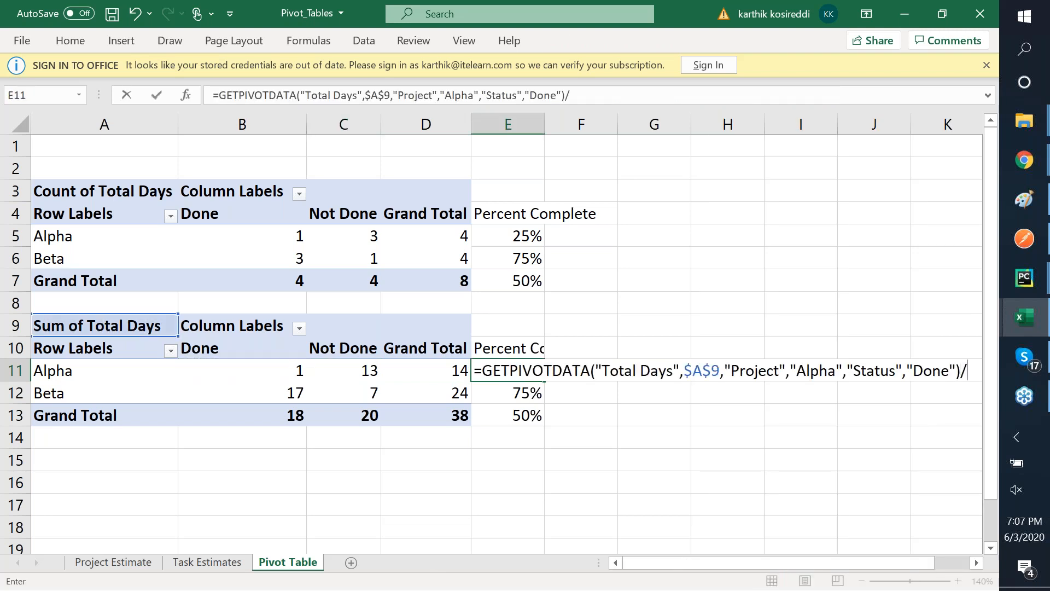
key("Left")
key("Left")
key("Right")
key("Return")
- Enter Beta's percent complete in E12 as Done total over Beta's grand total
key("Up")
key("Down")
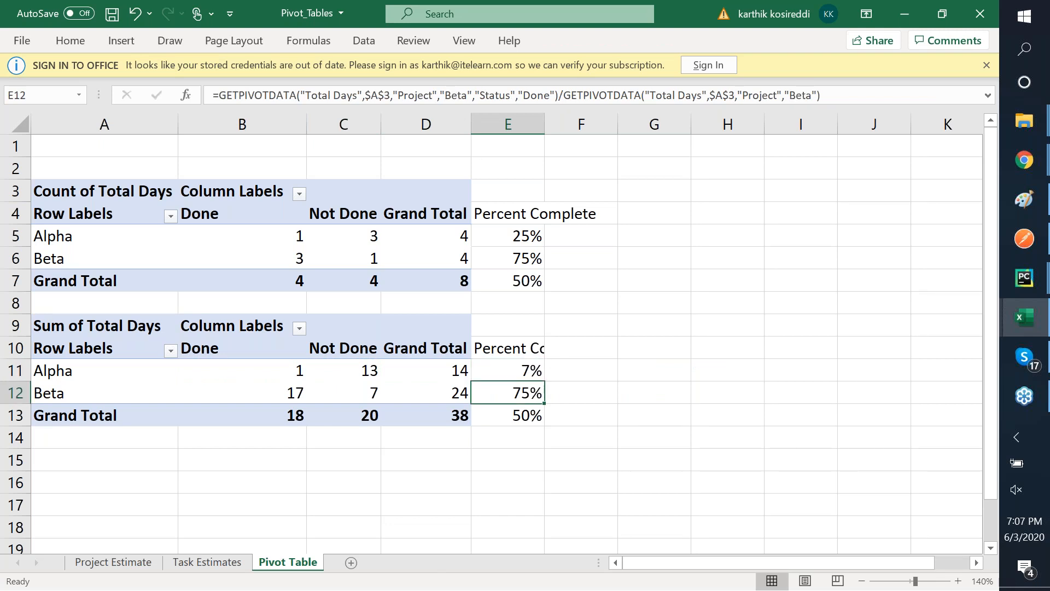
type("==")
key("Left")
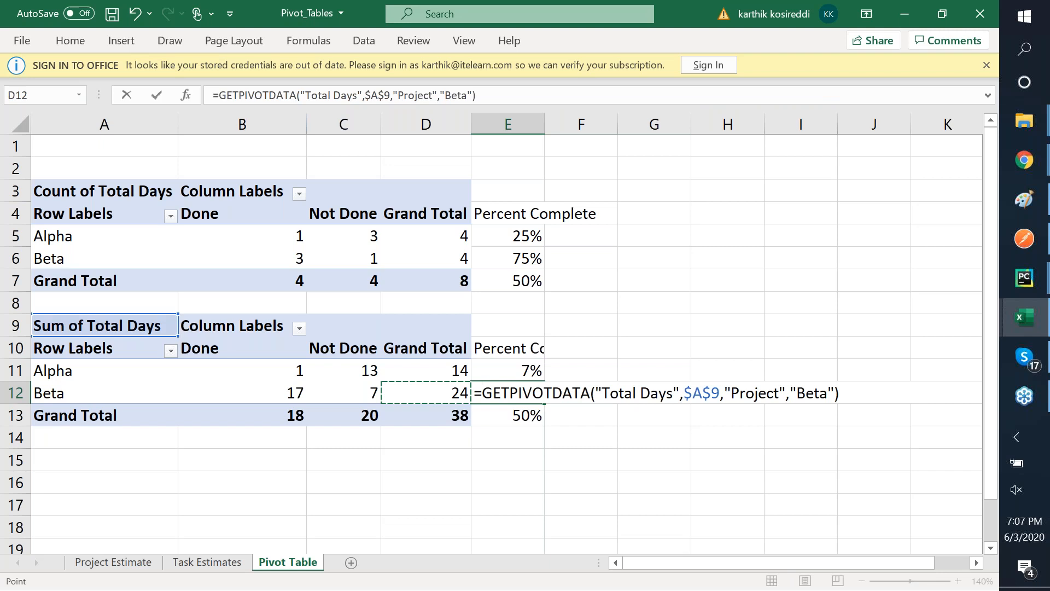
key("Left")
key("Left")
type("/")
key("Left")
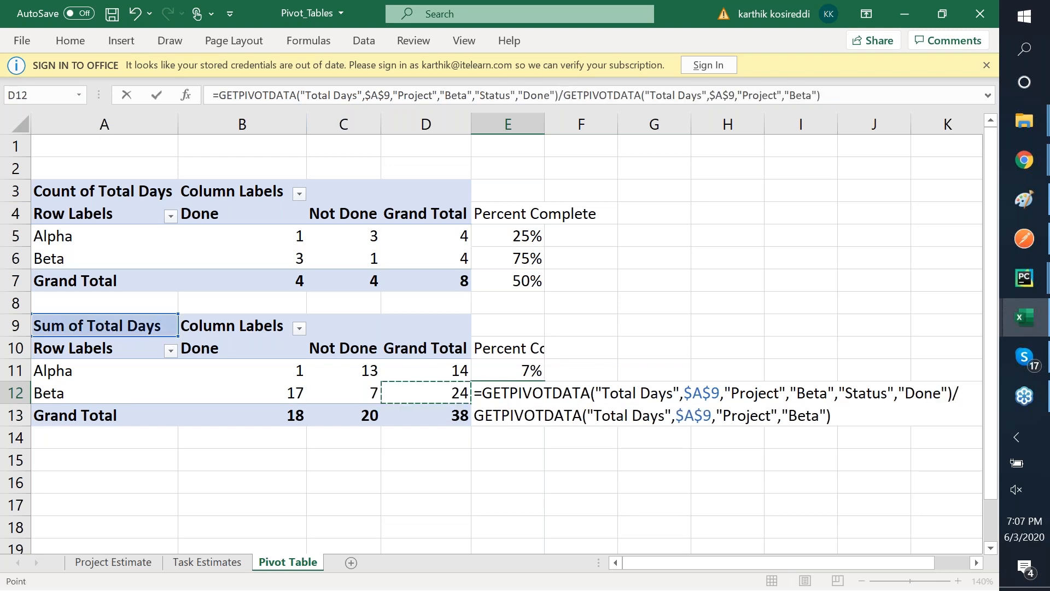
key("Return")
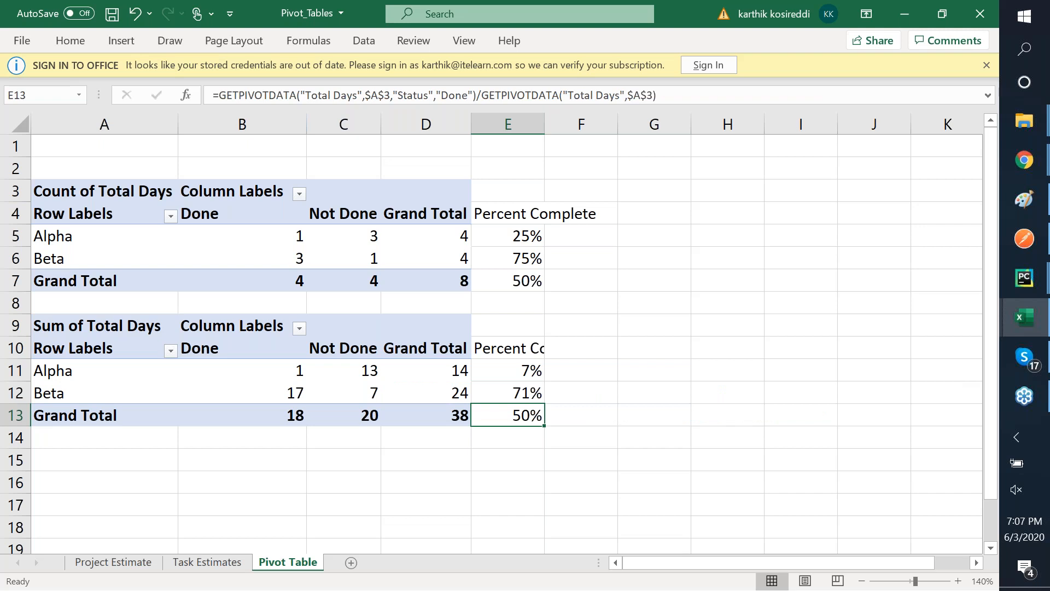
- Make E13 the overall Done share of total days, now 47%
type("=")
key("Left")
key("Left")
key("Left")
type("/")
key("Left")
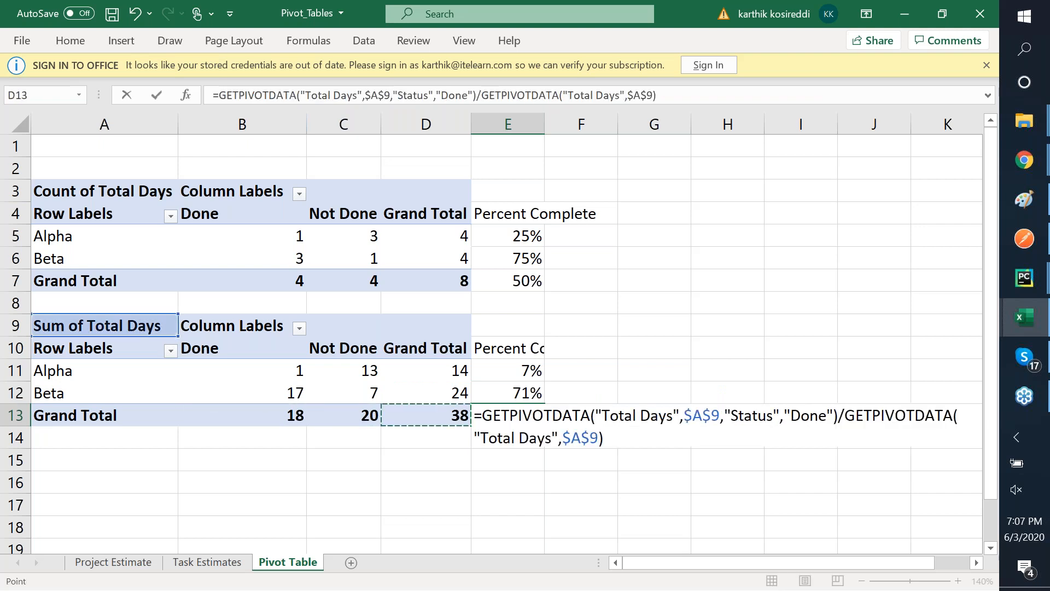
key("ctrl+Return")
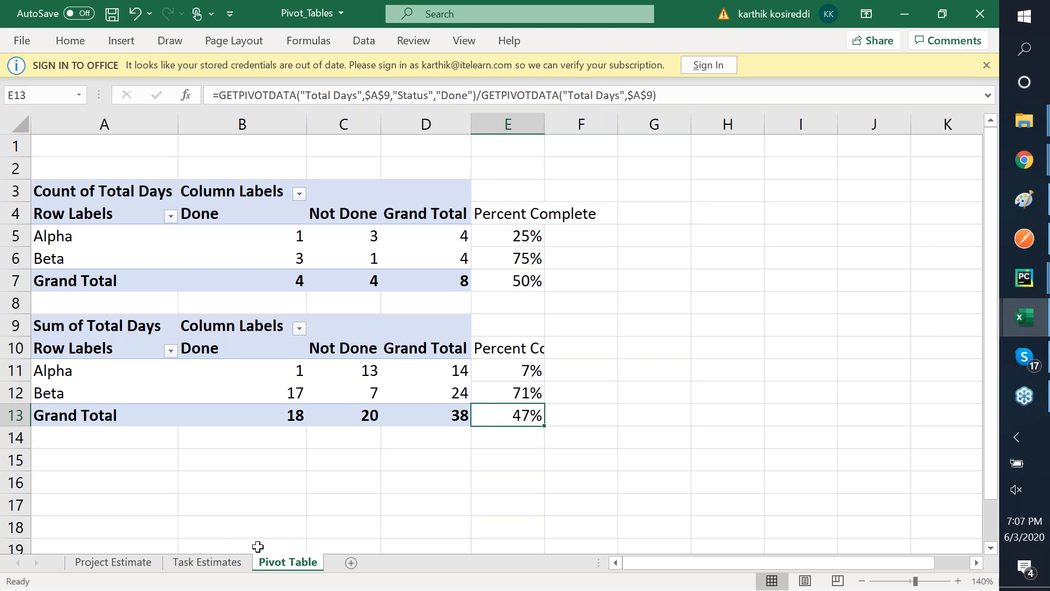
left_click(202, 564)
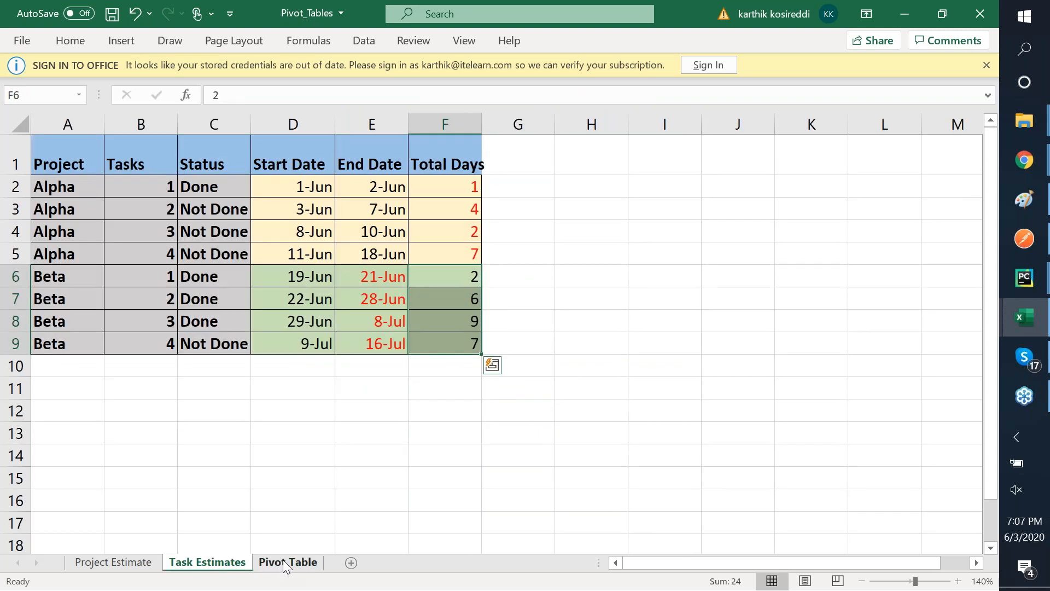
left_click(287, 563)
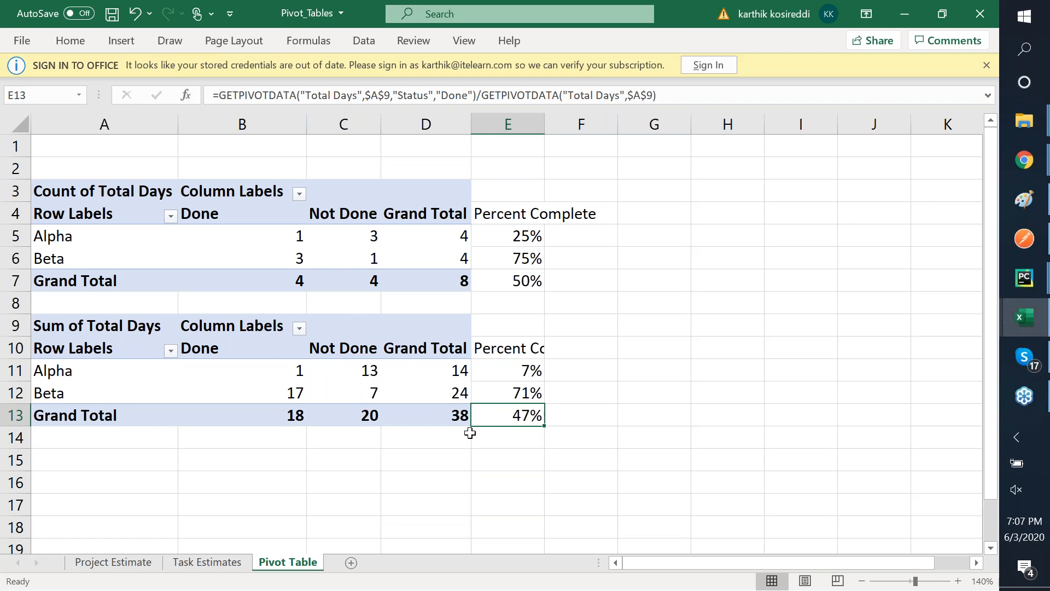
left_click(213, 565)
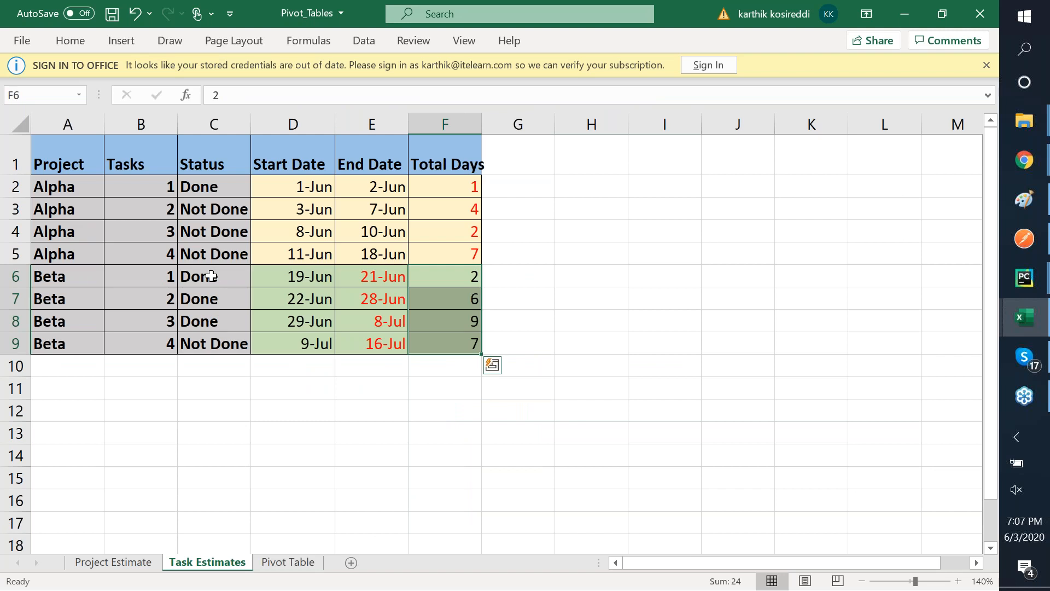
left_click(278, 568)
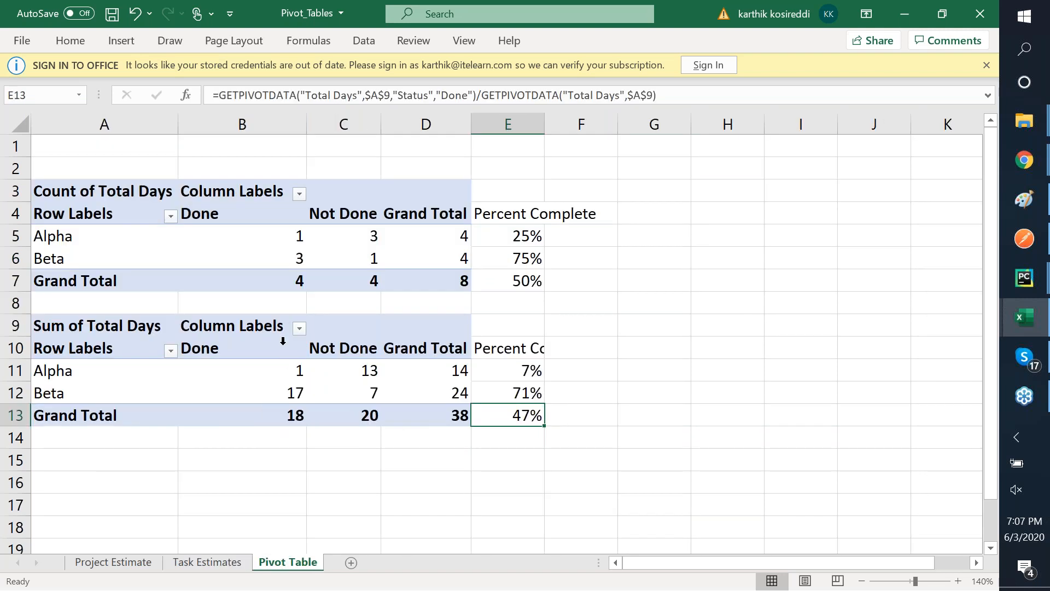
left_click(281, 389)
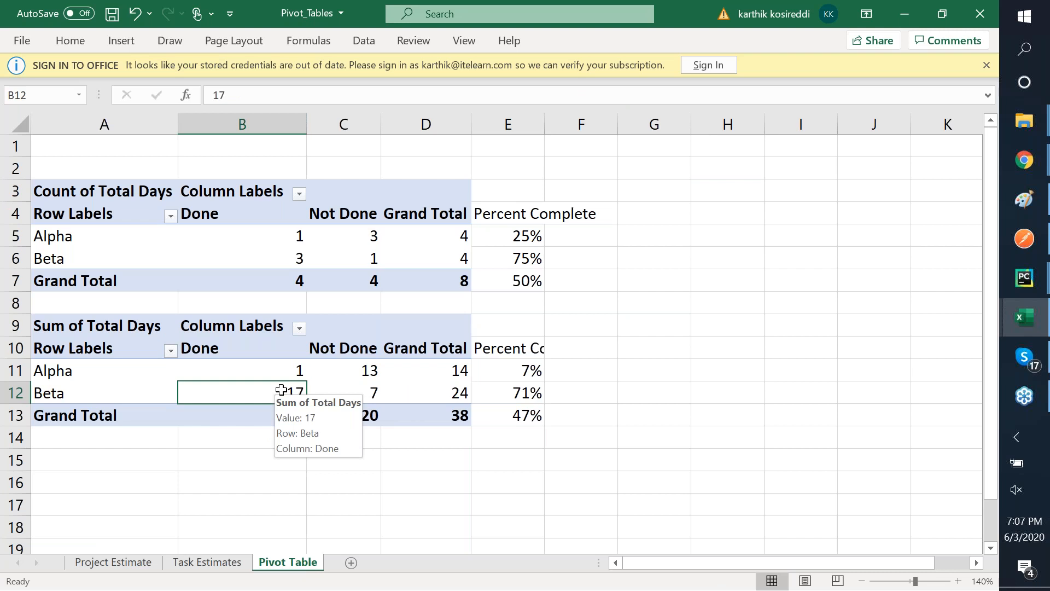
left_click(218, 559)
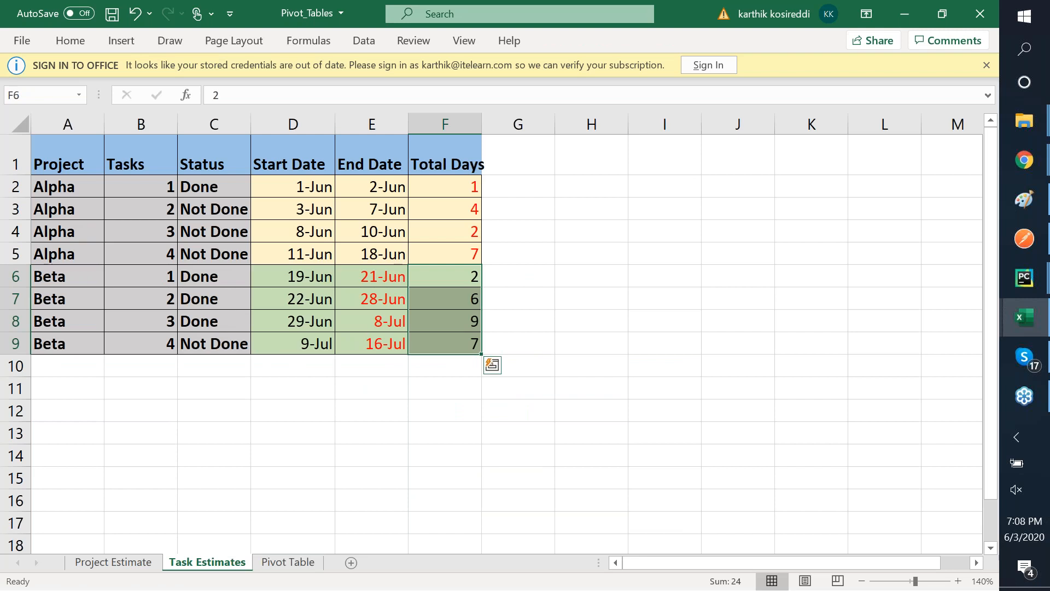
left_click(458, 230)
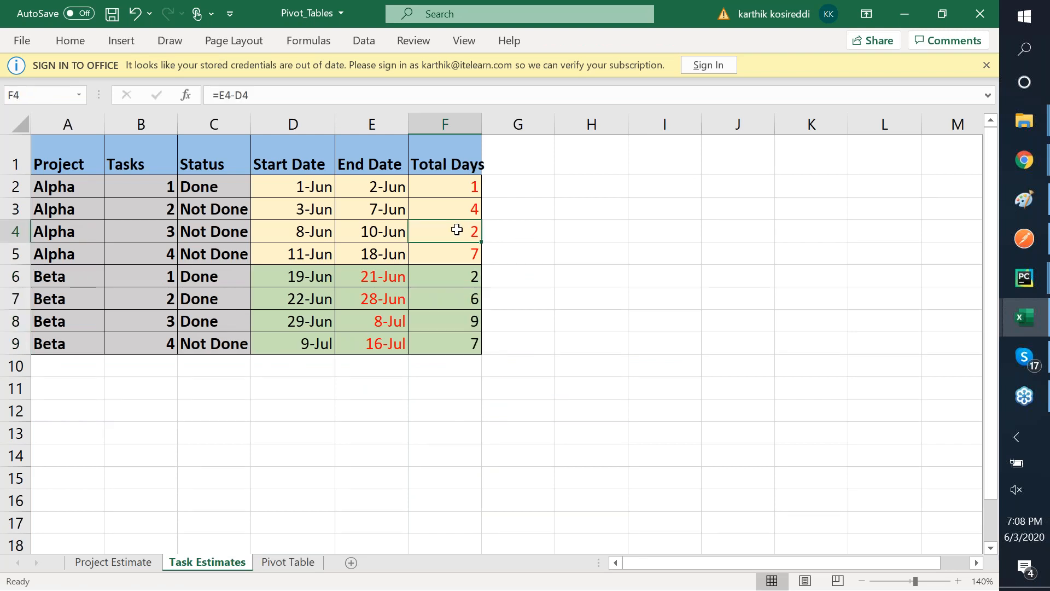
left_click(68, 163)
key("shift+Down")
key("shift+Down")
key("shift+Down")
key("shift+Down")
key("shift+Down")
key("shift+Down")
key("shift+Down")
key("shift+Down")
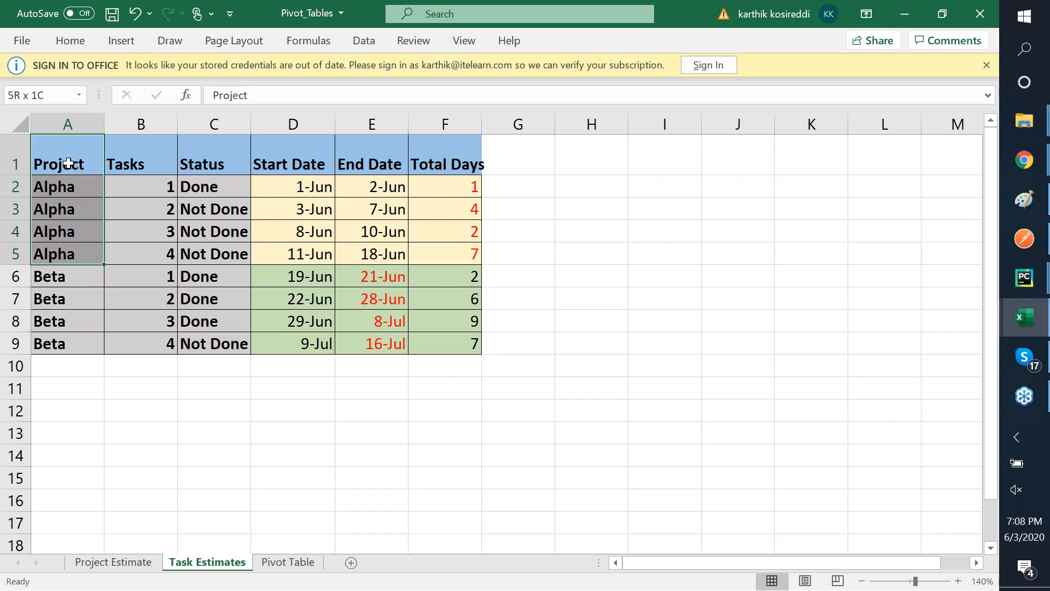
key("shift+Right")
key("shift+Right")
key("shift+Right")
key("shift+Right")
key("shift+Right")
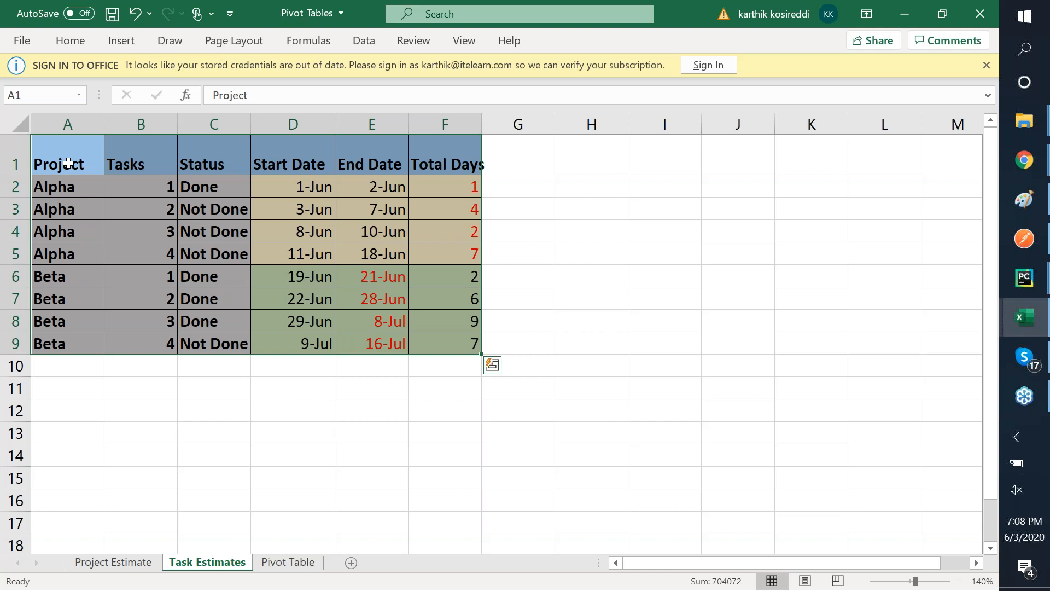
left_click(289, 563)
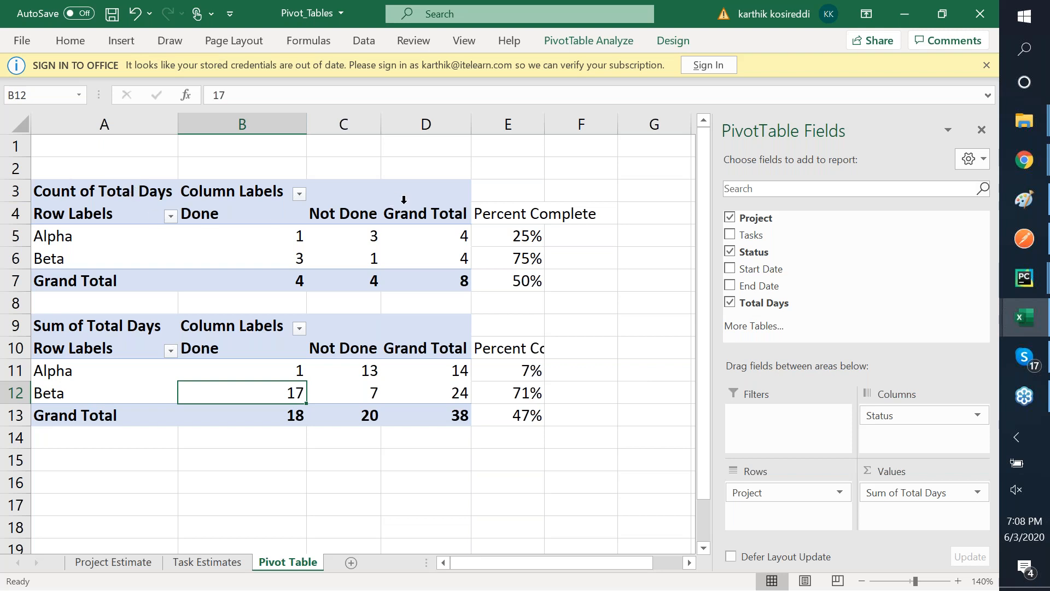
- Refresh the first pivot table with the edited task data
right_click(387, 189)
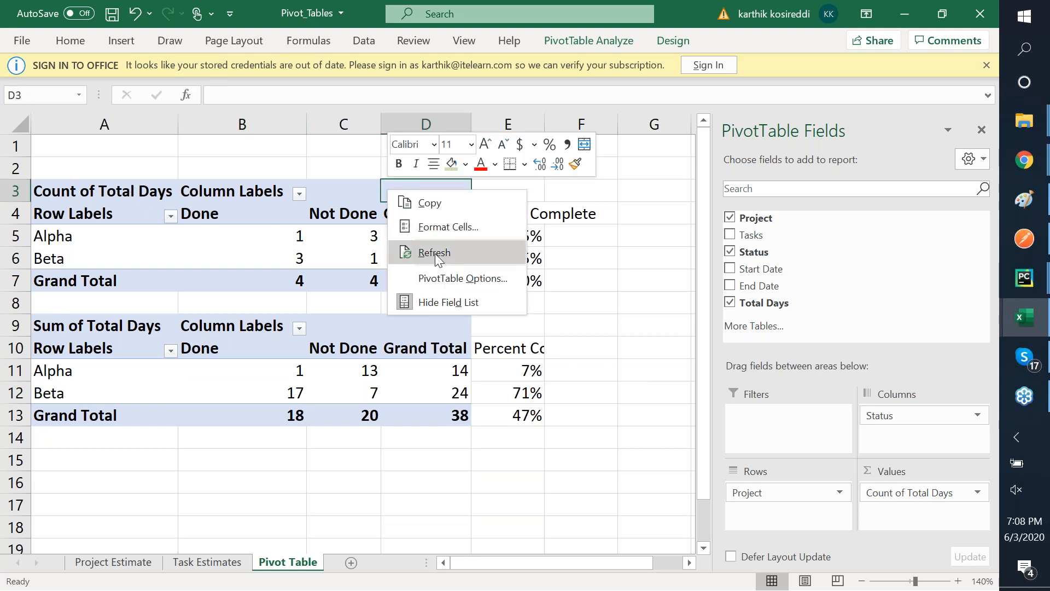
left_click(435, 253)
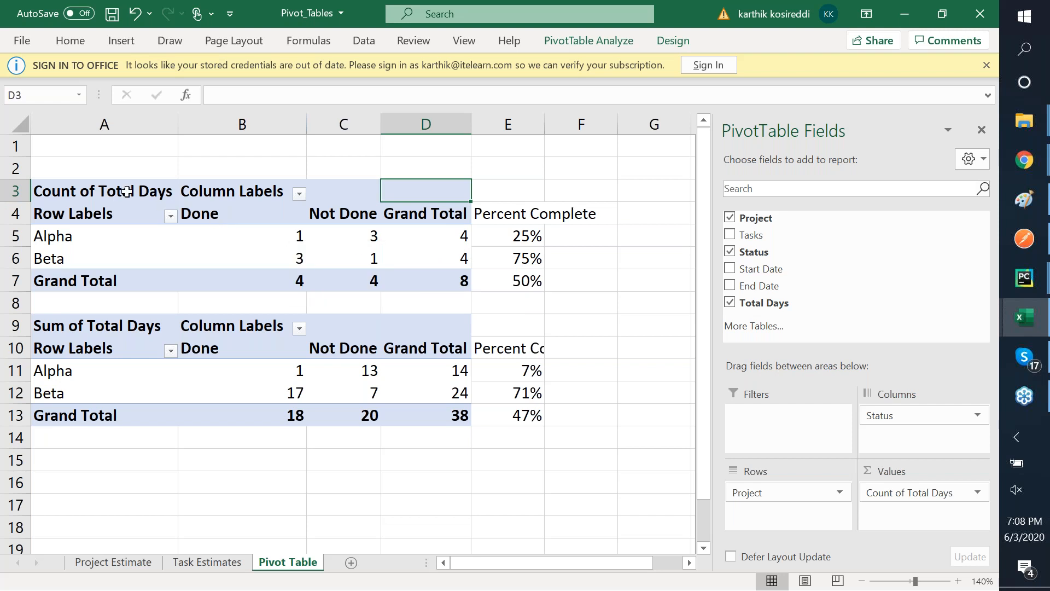
left_click(204, 566)
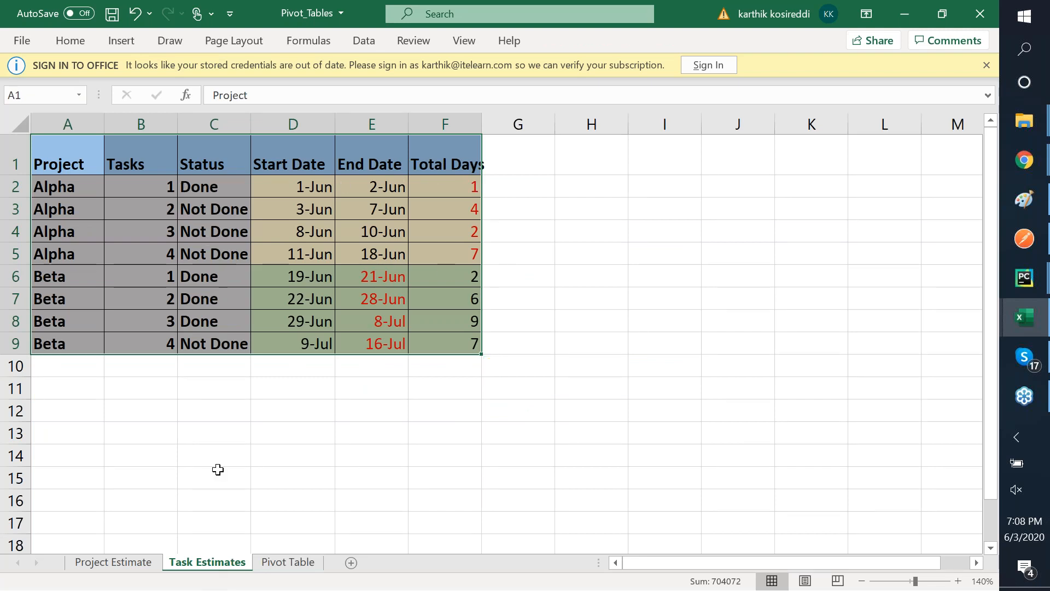
left_click(301, 564)
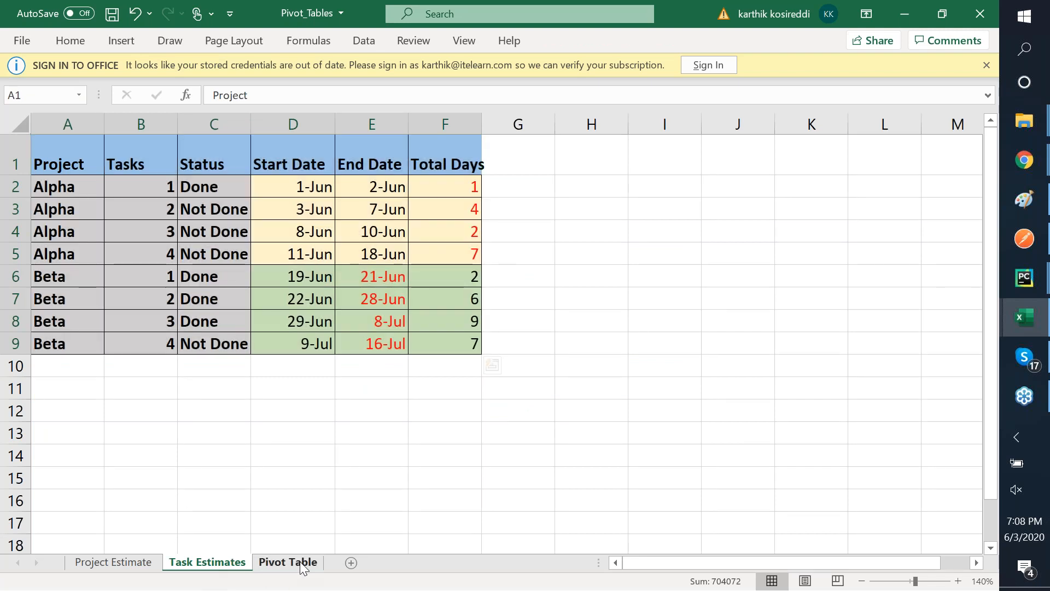
- Rename the first pivot table's value field from Count of Total Days to Count of Total Tasks
left_click(101, 198)
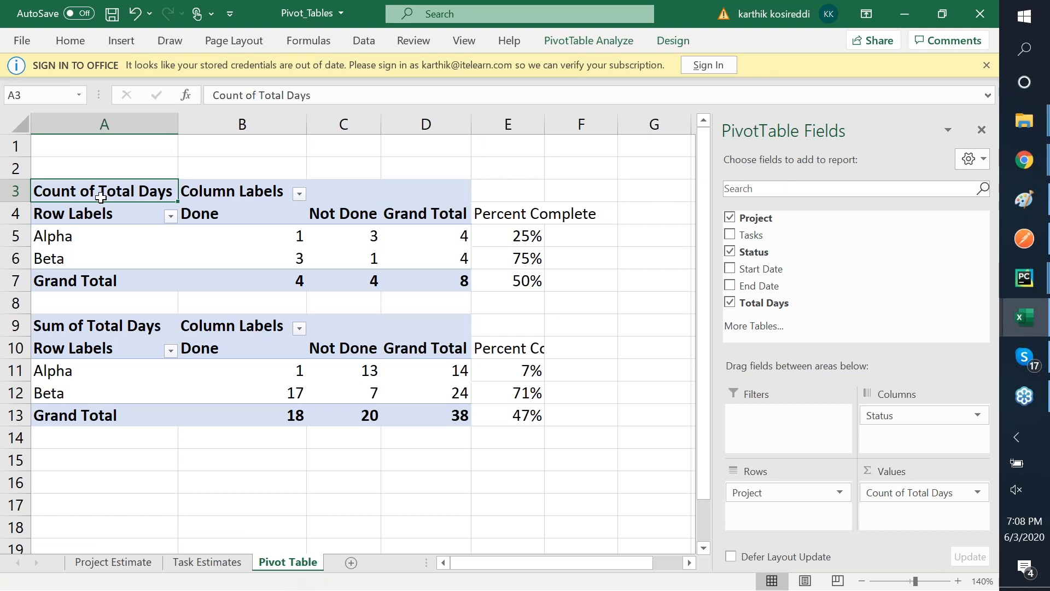
double_click(101, 198)
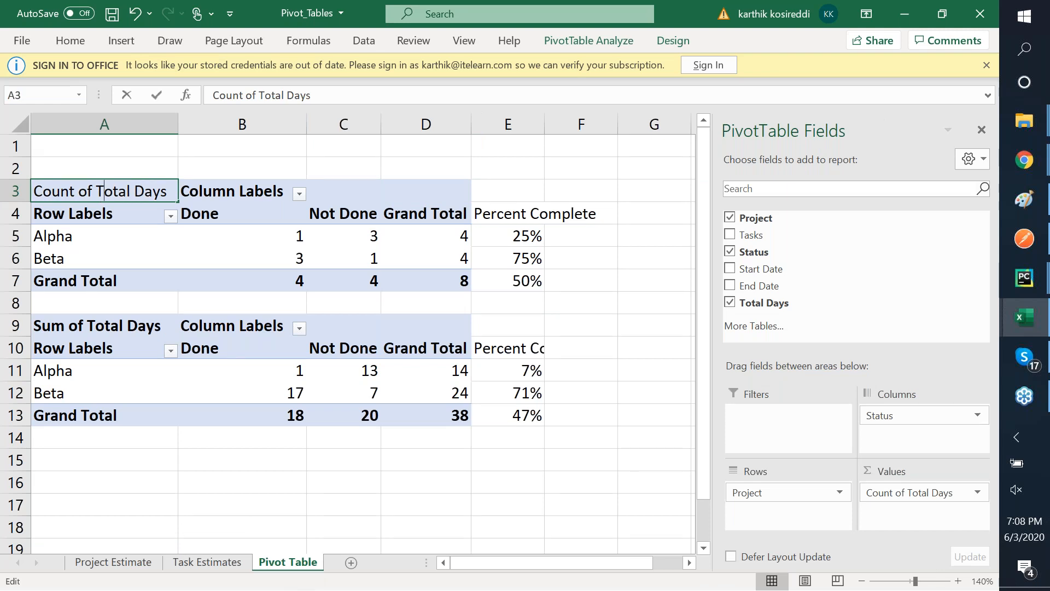
key("BackSpace")
key("BackSpace")
key("BackSpace")
key("BackSpace")
type("Tasks")
key("Return")
key("Return")
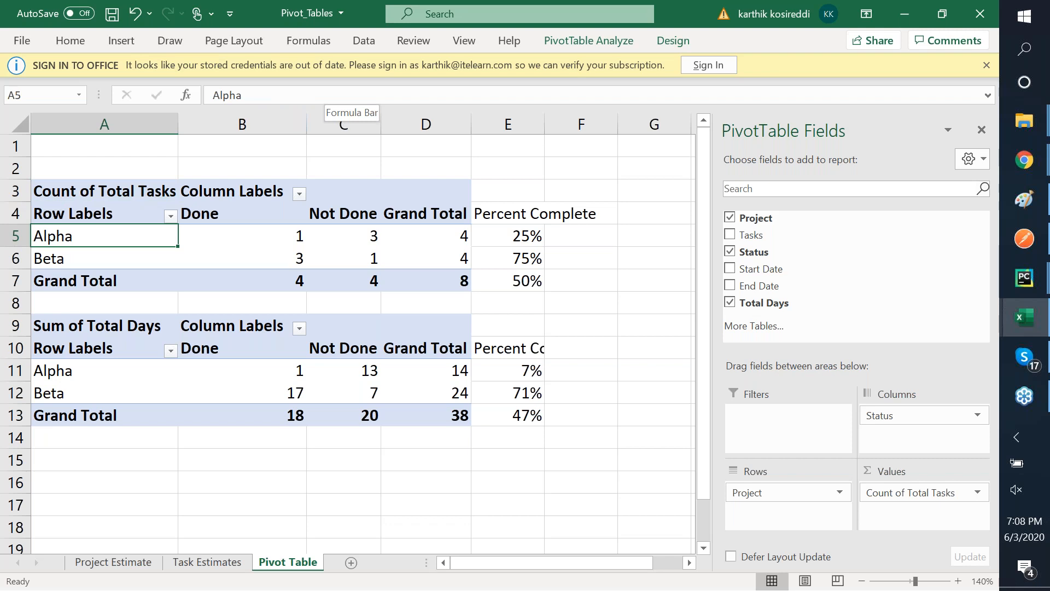
key("Right")
key("Right")
key("Right")
key("Down")
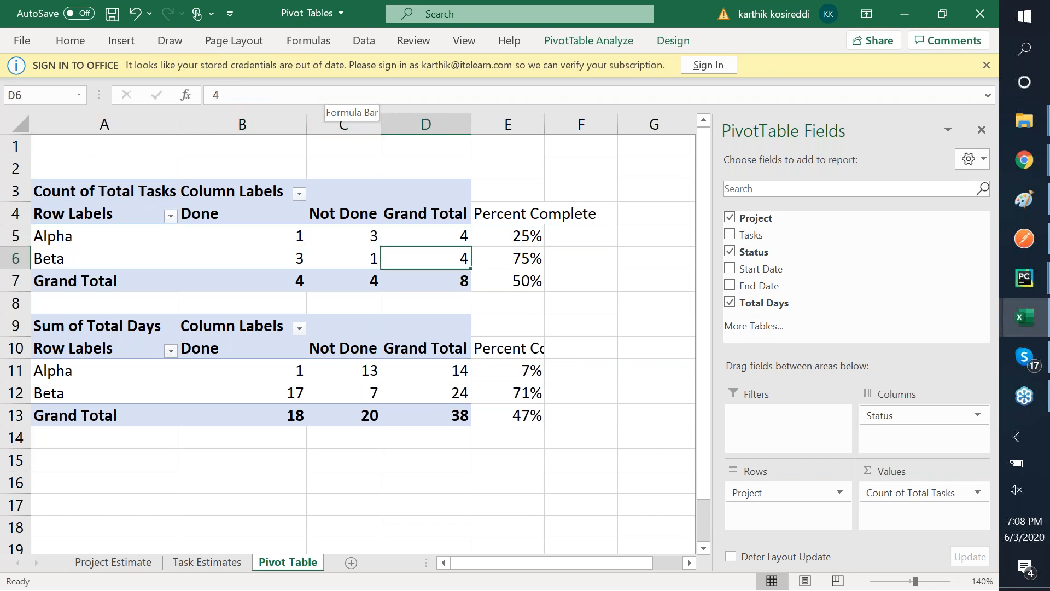
key("Left")
key("Left")
key("Left")
key("Down")
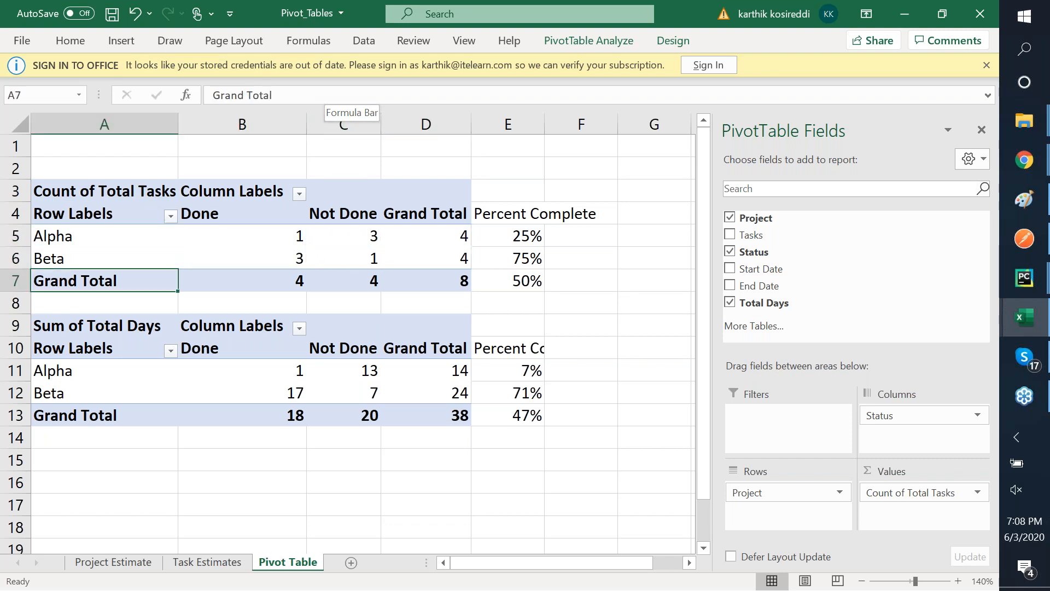
key("Down")
key("Down")
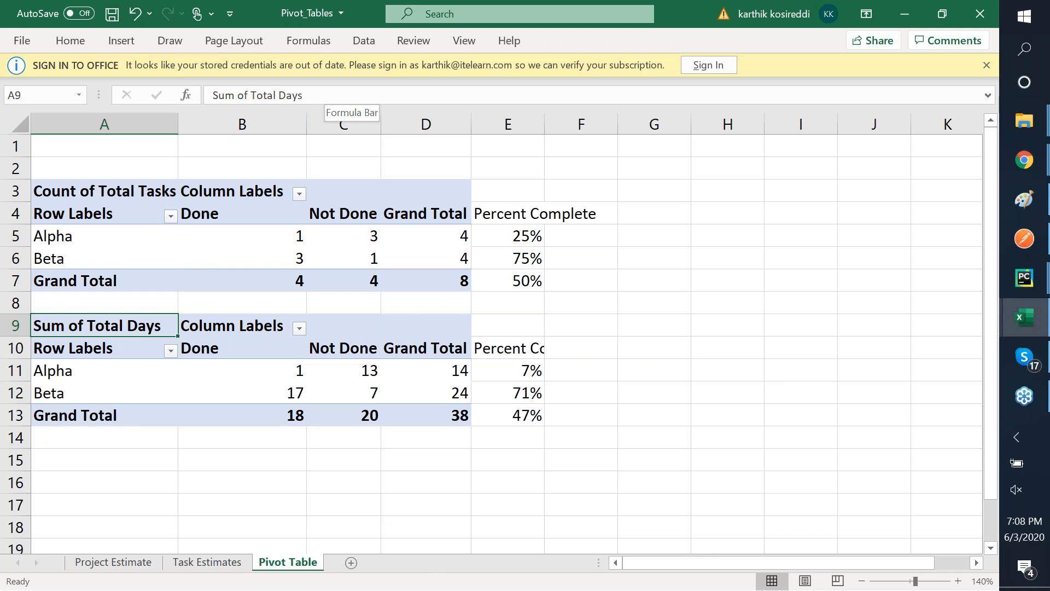
key("Down")
key("Down")
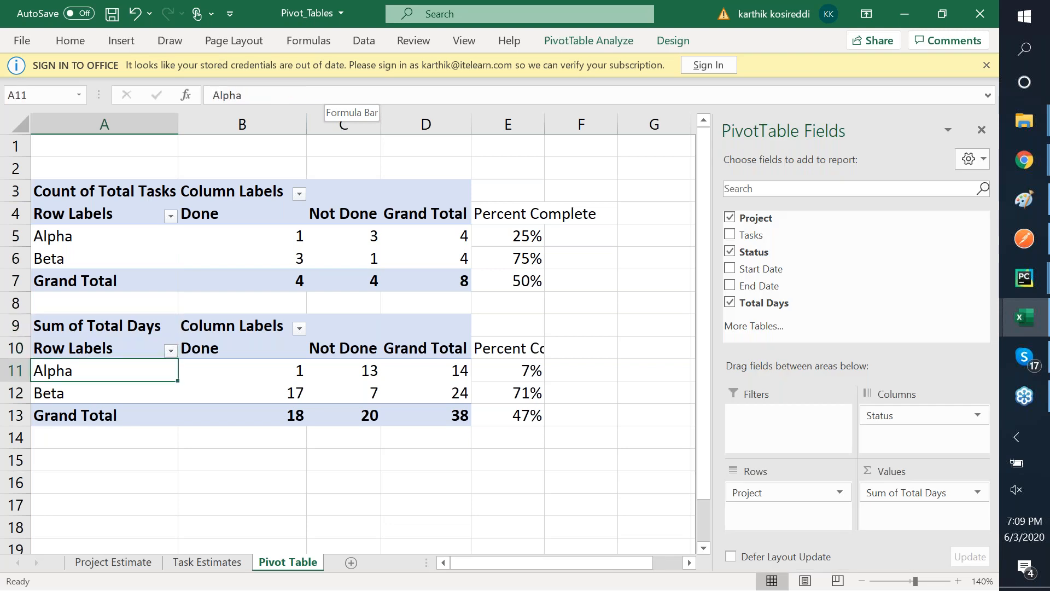
left_click(224, 561)
- Mark Alpha tasks 2, 3, 4 and Beta task 4 as Done in the Status column
left_click(290, 259)
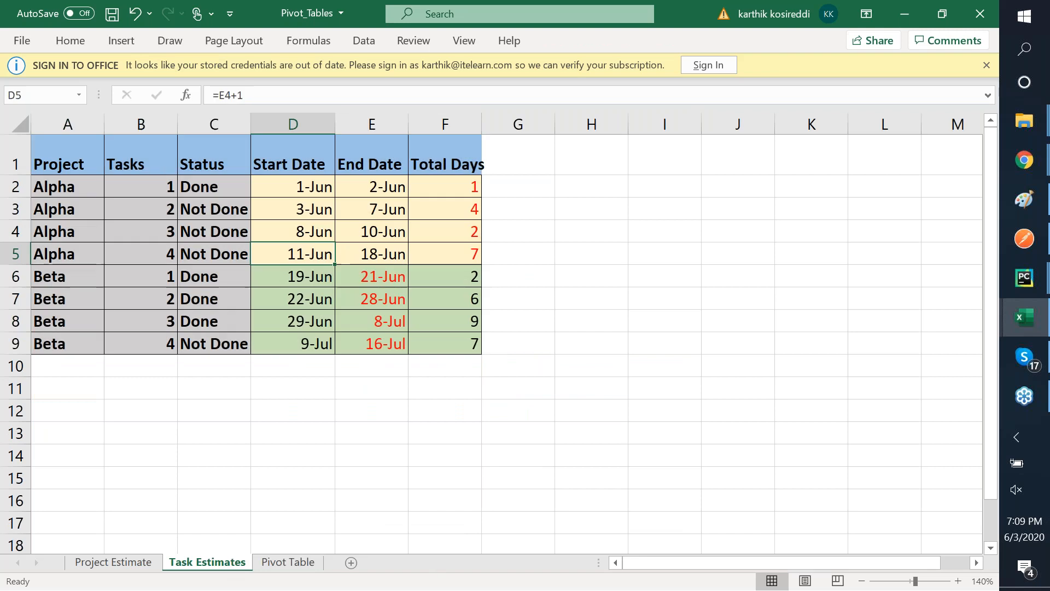
key("Up")
key("Up")
key("Up")
key("Down")
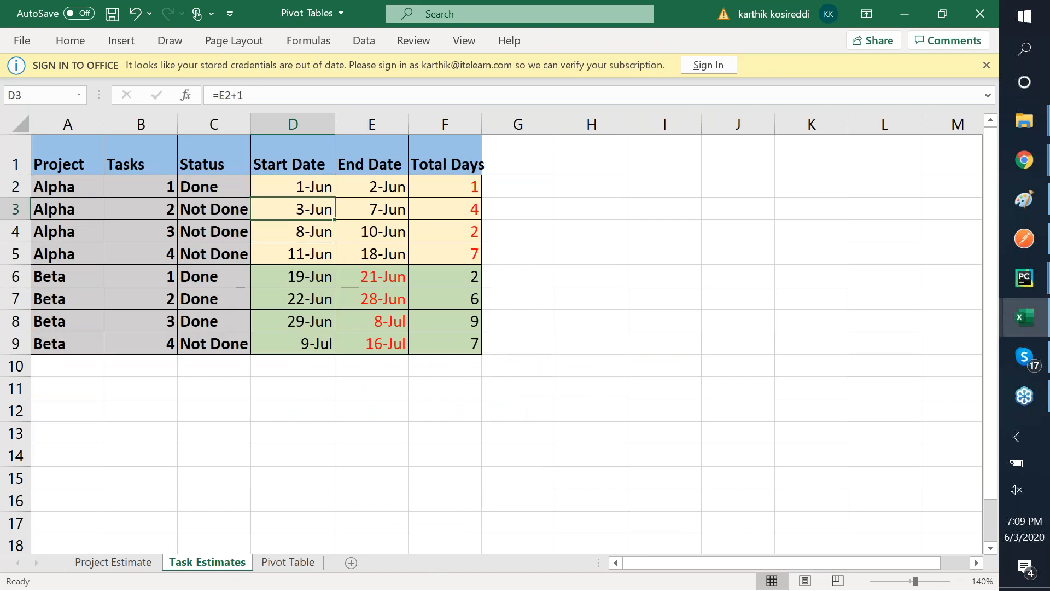
key("Left")
type("Done")
key("Return")
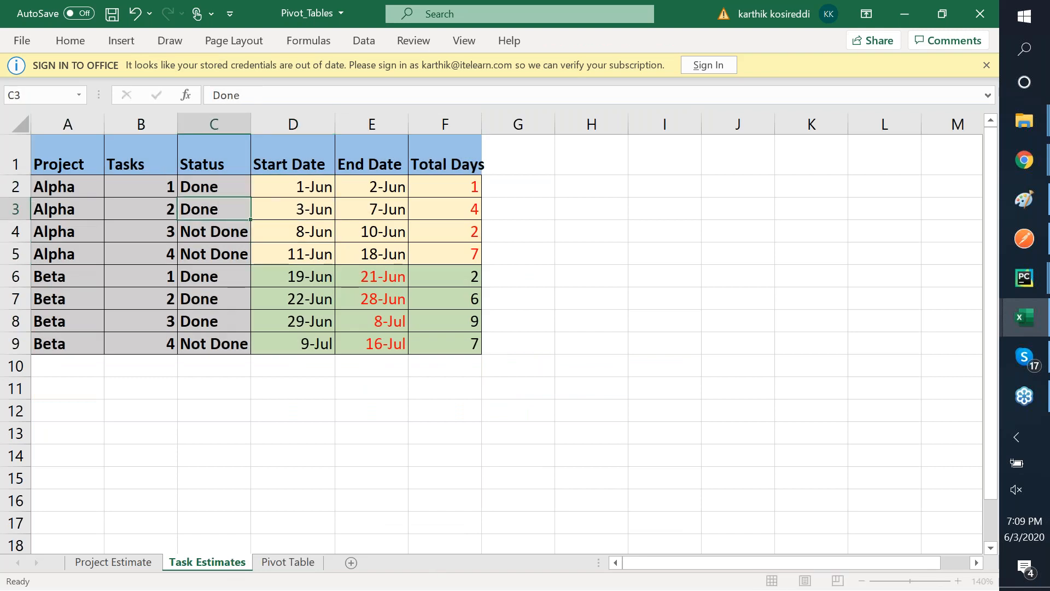
type("DDone")
key("Return")
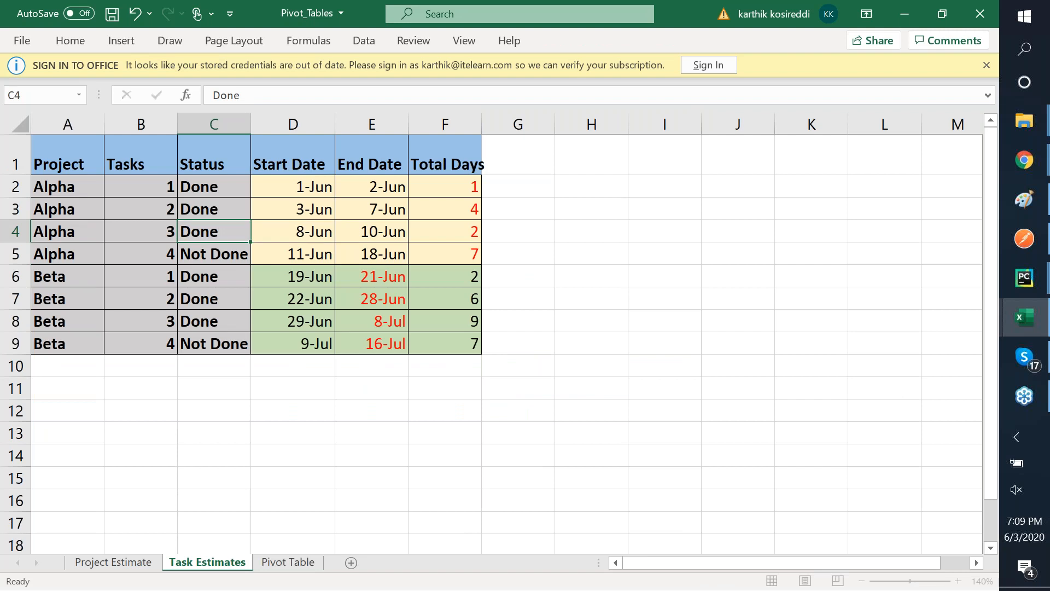
type("Done")
key("Return")
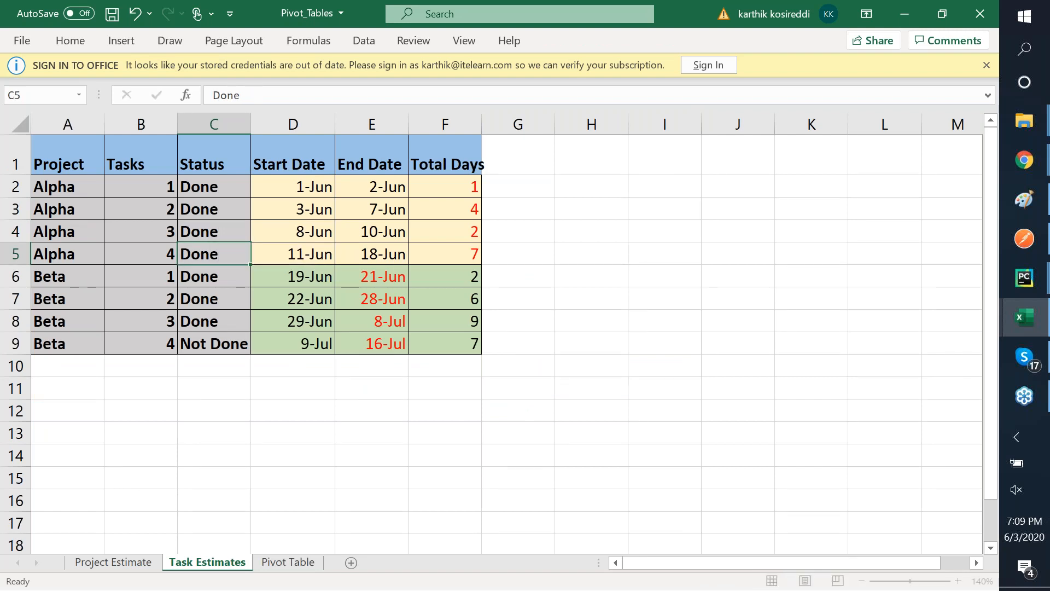
key("Down")
key("Down")
key("Down")
type("Done")
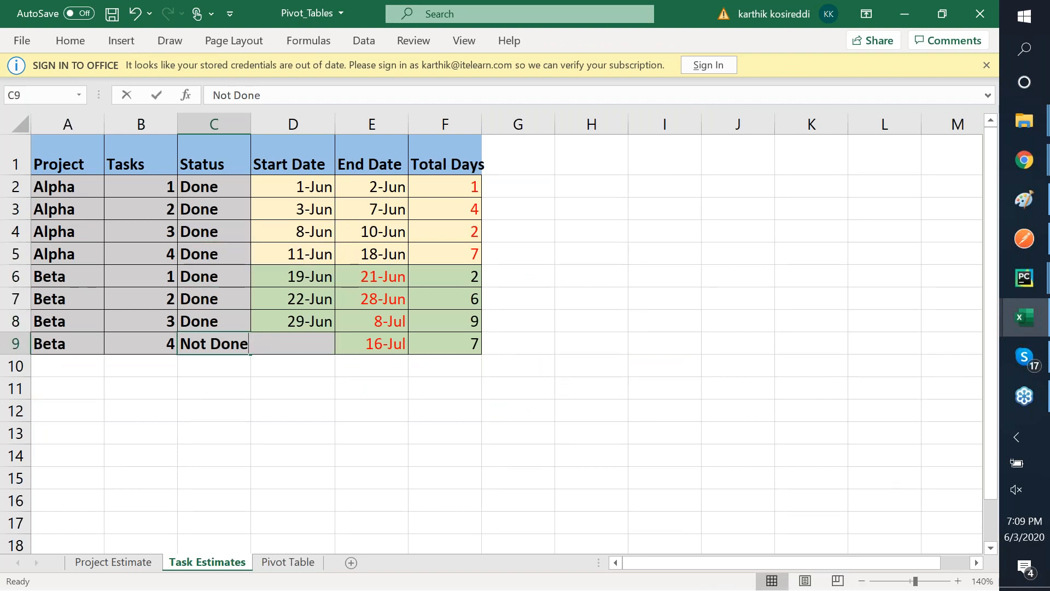
key("ctrl+Return")
key("Return")
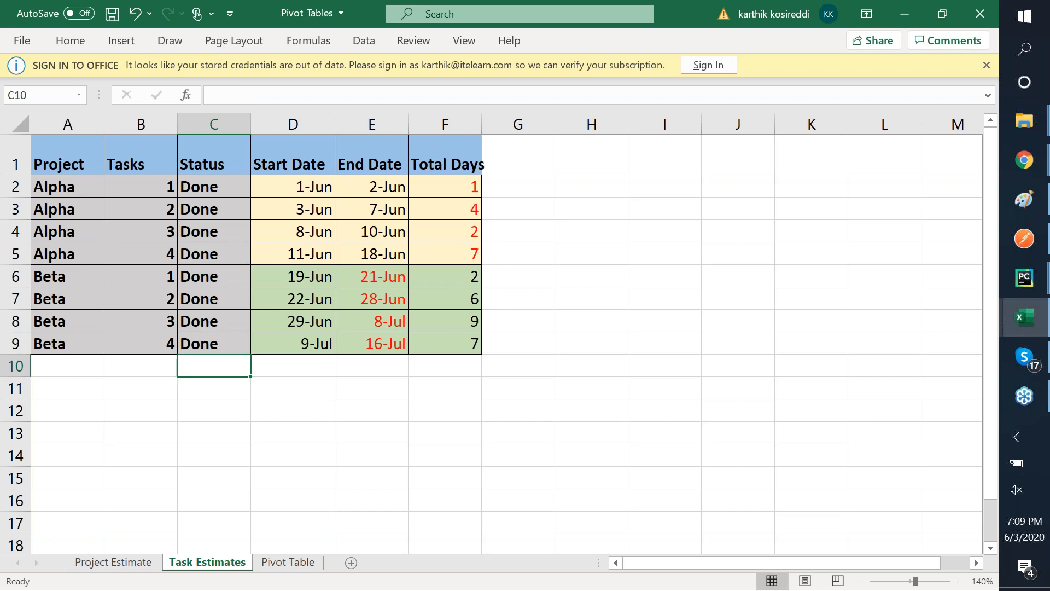
- Bring up the Pivot Table sheet with both pivot tables
left_click(323, 186)
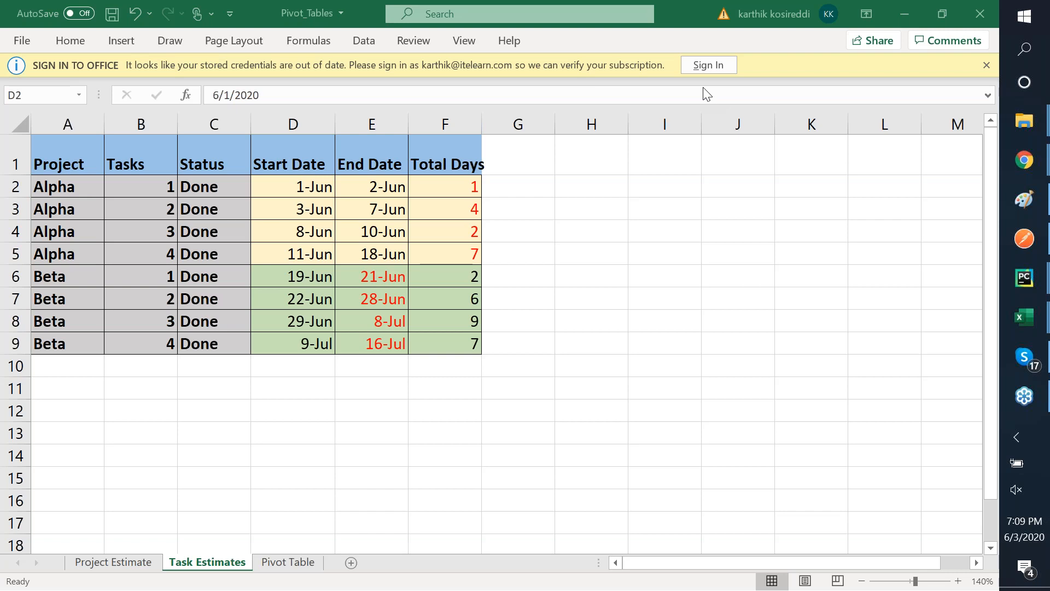
left_click(294, 186)
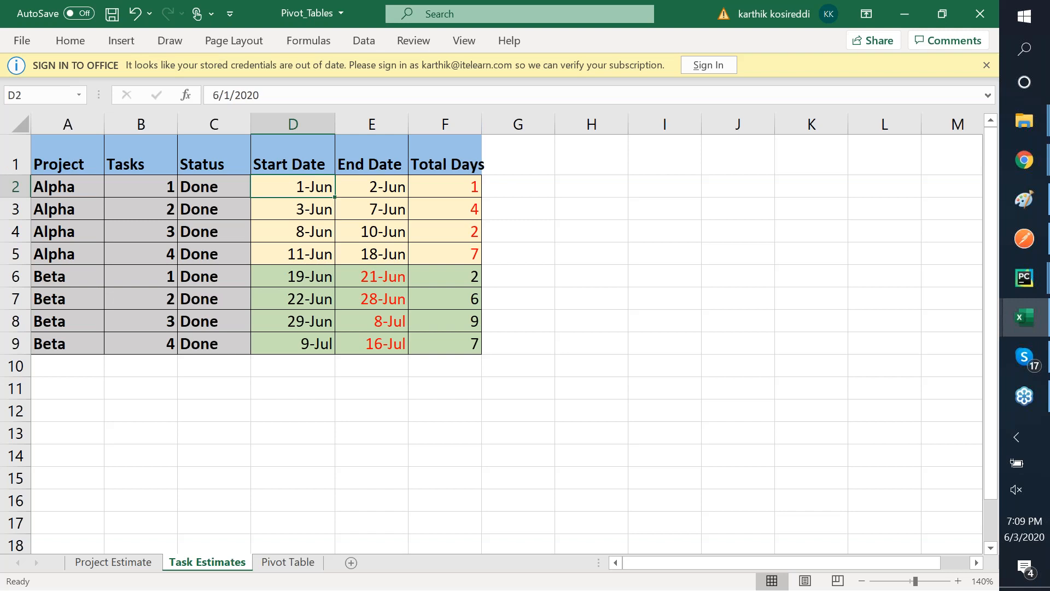
left_click(290, 560)
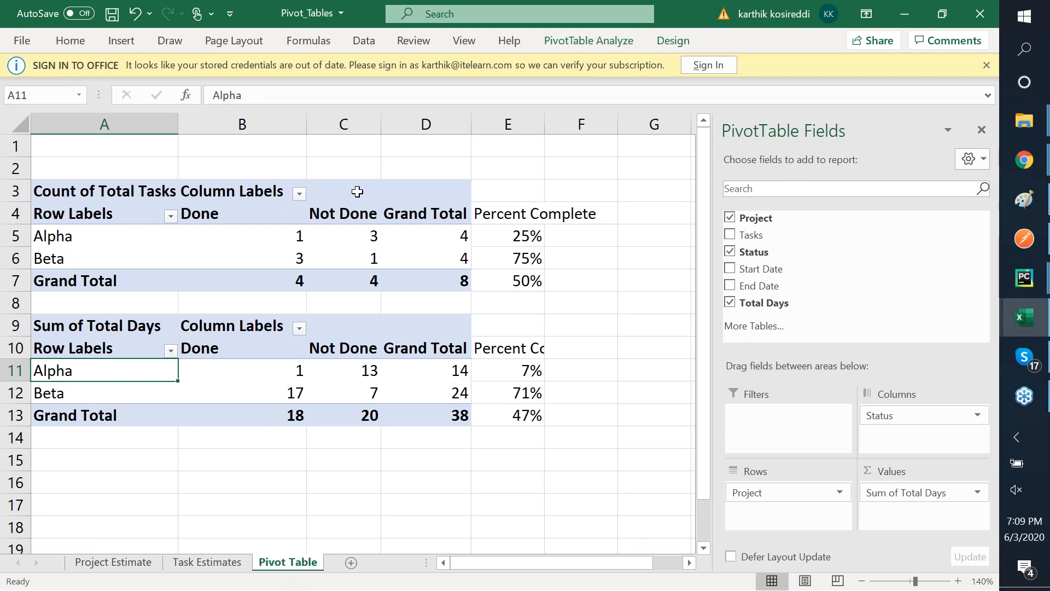
- Refresh the upper and lower pivot tables so every task shows Done at 100%
right_click(357, 191)
left_click(403, 257)
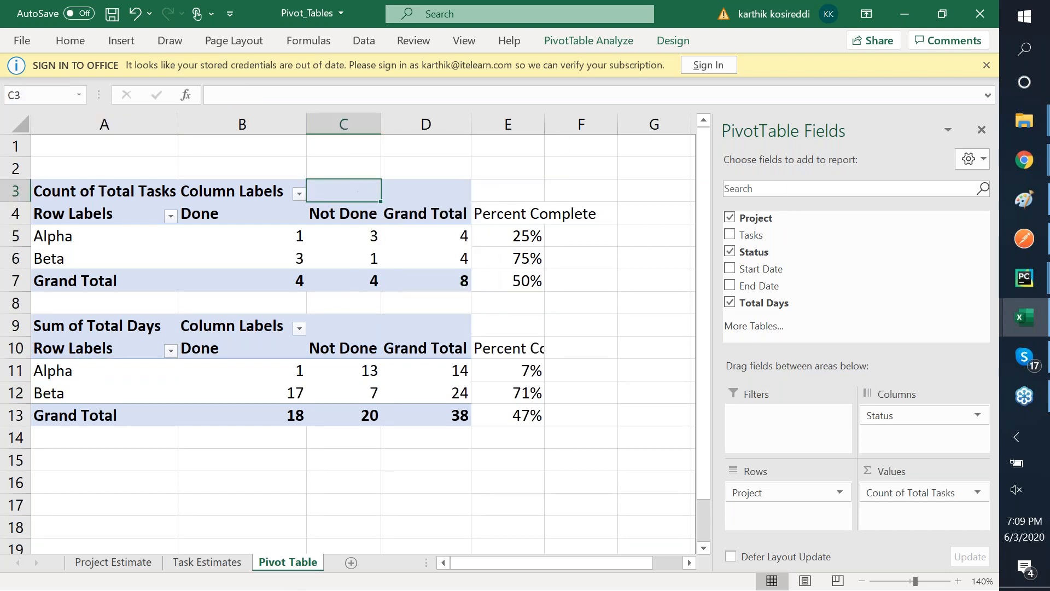
left_click(364, 325)
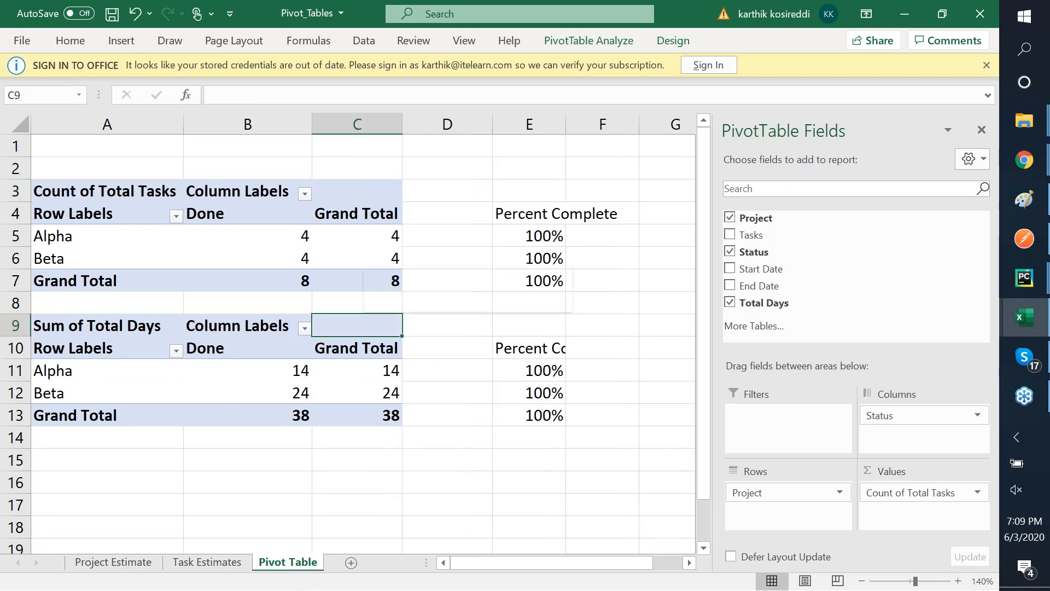
right_click(363, 325)
left_click(411, 388)
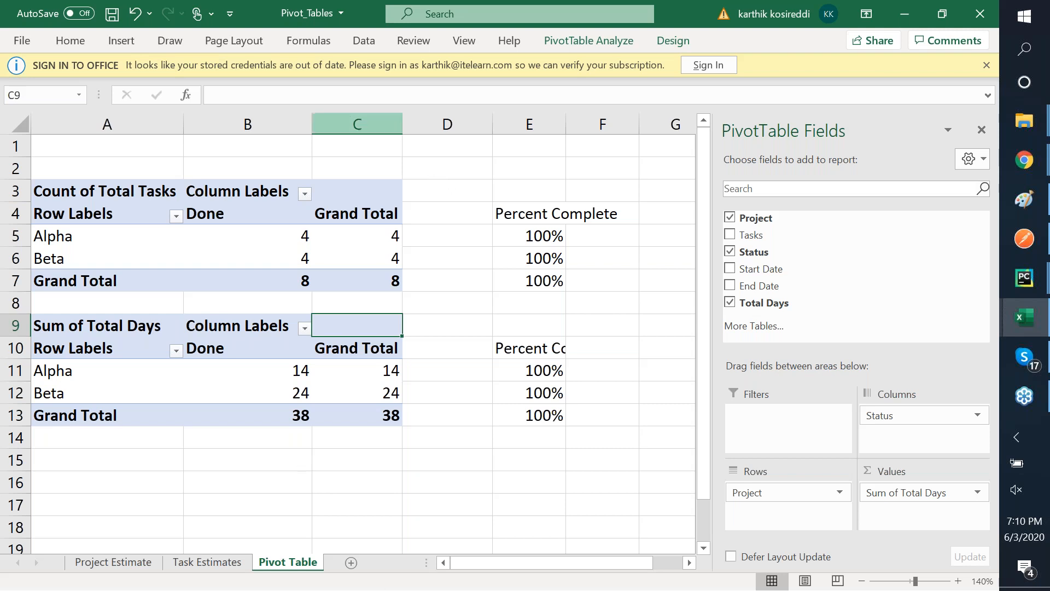
mouse_move(388, 395)
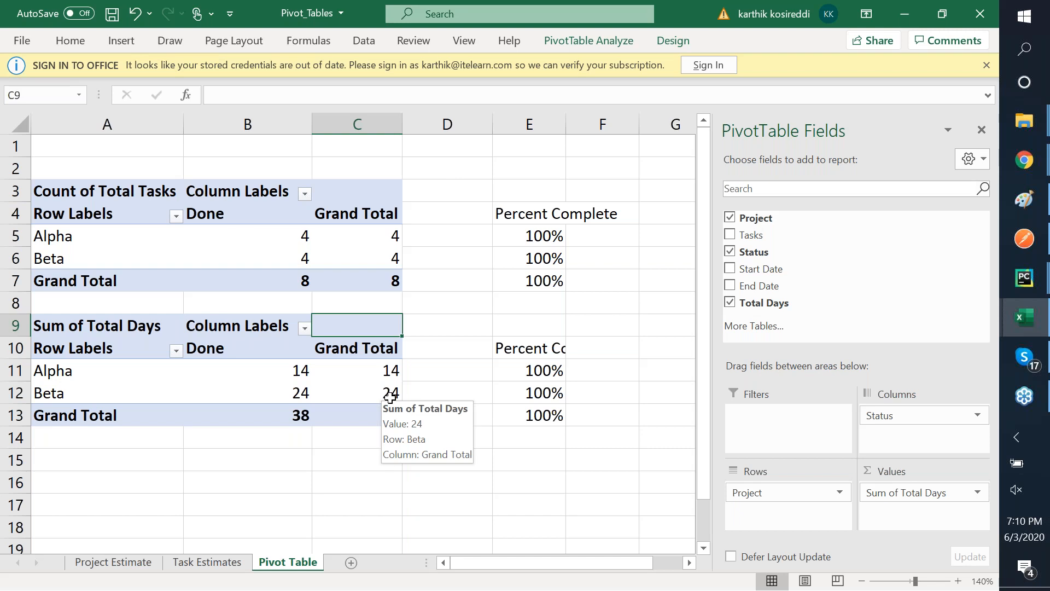
left_click(224, 562)
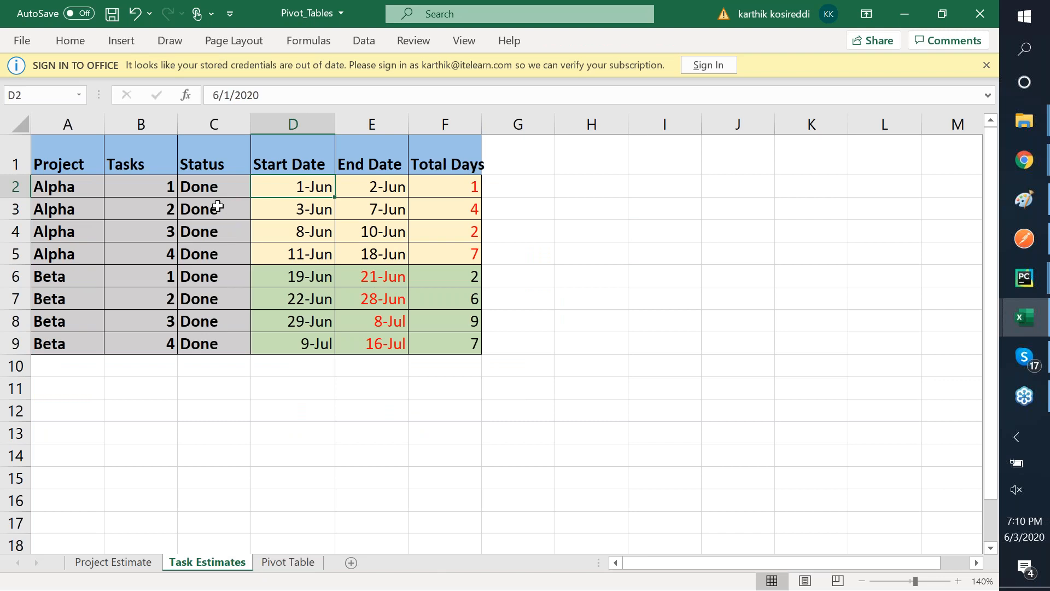
- Change the status of Alpha task 4 and Beta tasks 1 and 2 (C5:C7) to Not Done
left_click(214, 255)
key("F2")
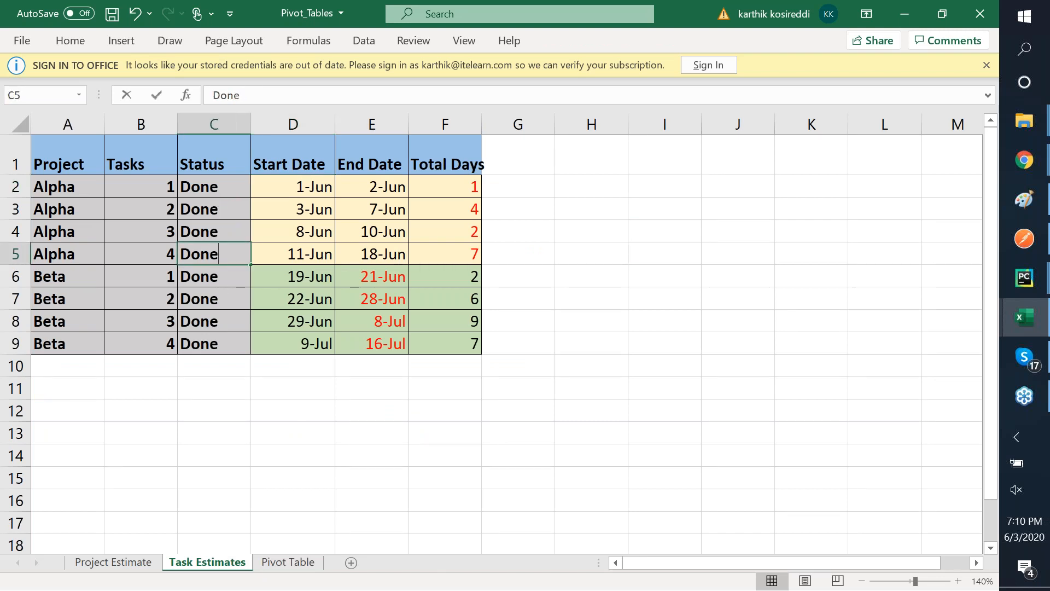
key("BackSpace")
key("BackSpace")
key("BackSpace")
key("BackSpace")
type("Not Done")
key("ctrl+Return")
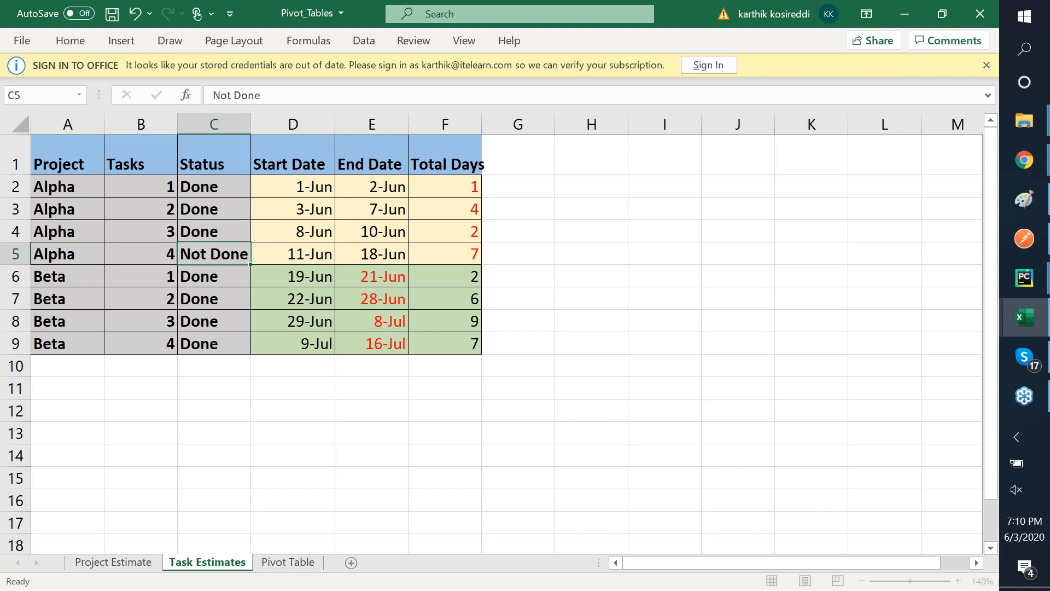
key("Down")
key("F2")
key("BackSpace")
key("BackSpace")
key("BackSpace")
key("BackSpace")
type("Not Done")
key("ctrl+Return")
key("Down")
key("F2")
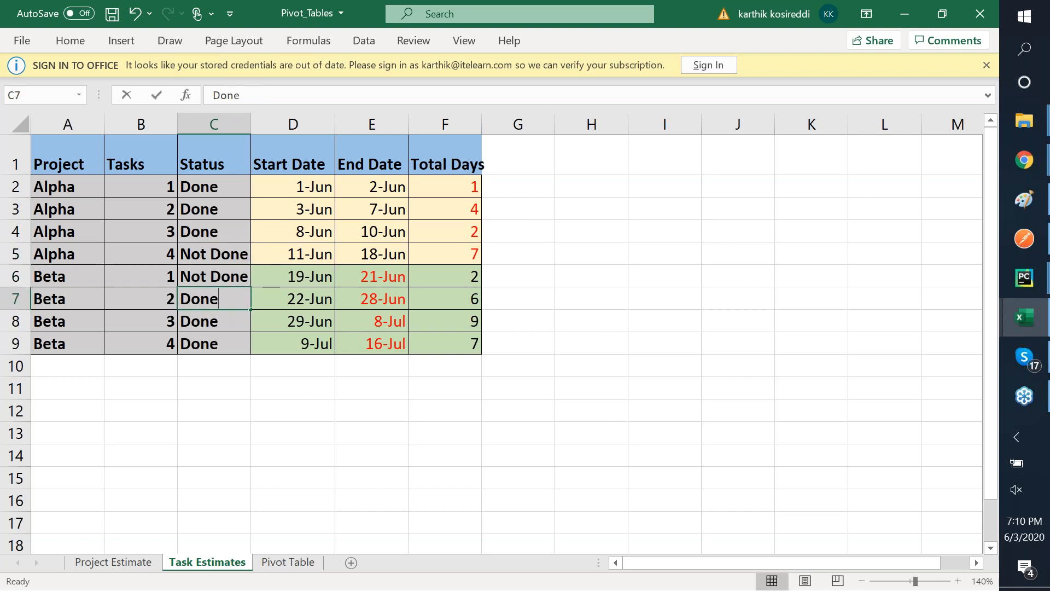
key("BackSpace")
key("BackSpace")
key("BackSpace")
key("BackSpace")
type("Not Done")
key("ctrl+Return")
key("Down")
key("F2")
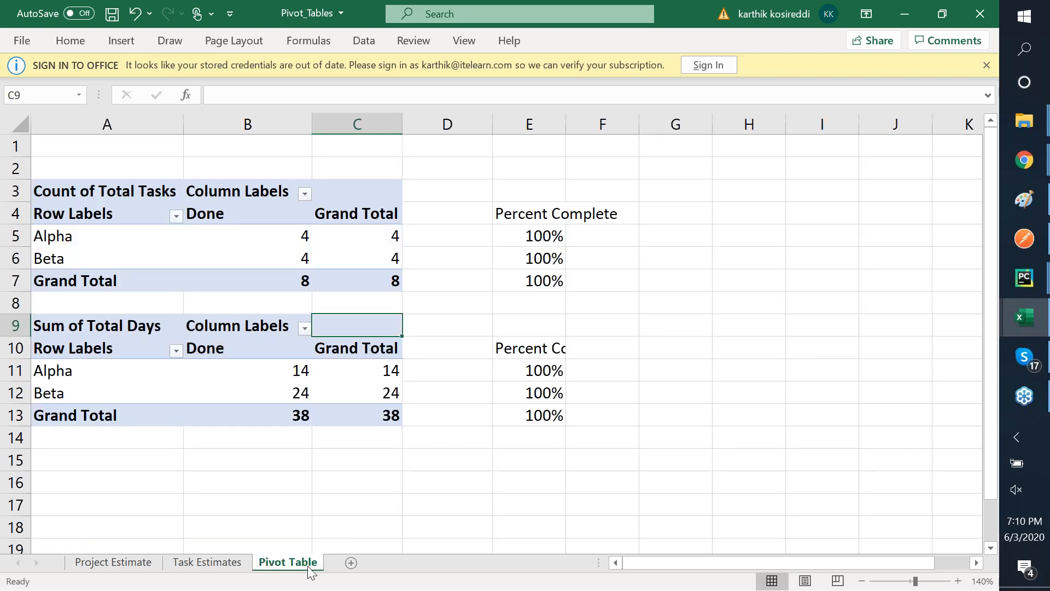
- Refresh the pivot tables, now showing Alpha 75%, Beta 50% and overall 63% complete
left_click(358, 193)
right_click(359, 193)
left_click(423, 257)
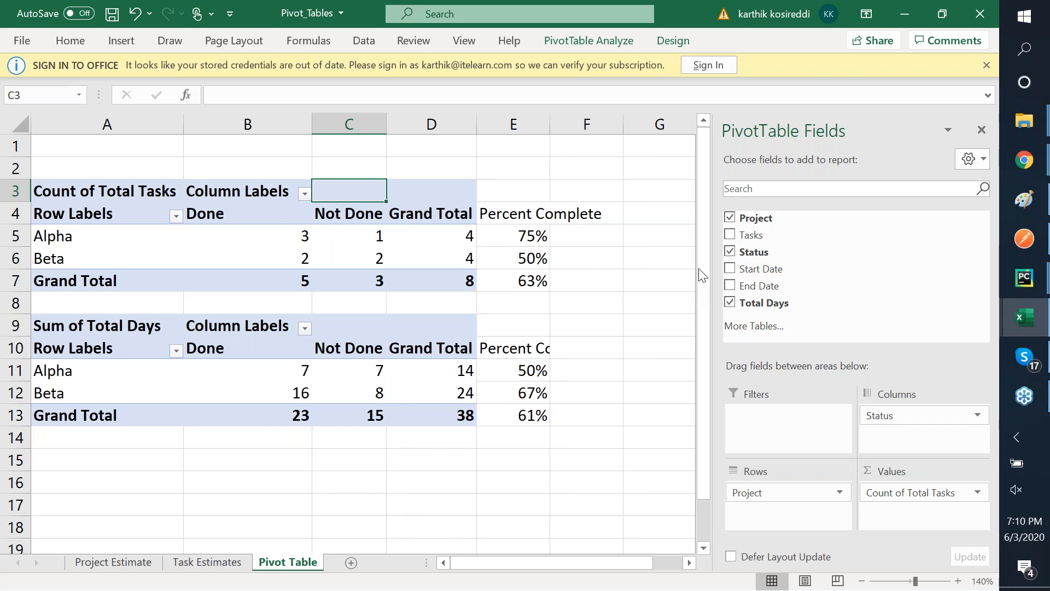
key("alt+Tab")
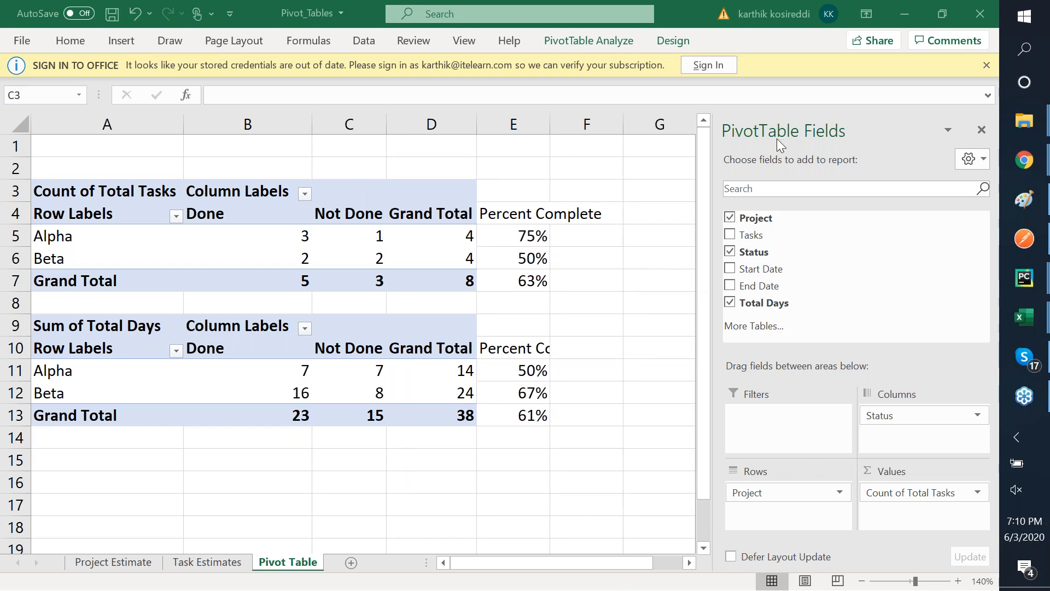
- Insert a blank row above Alpha task 3 on Task Estimates and paste a copy of that row into it
left_click(206, 562)
right_click(15, 231)
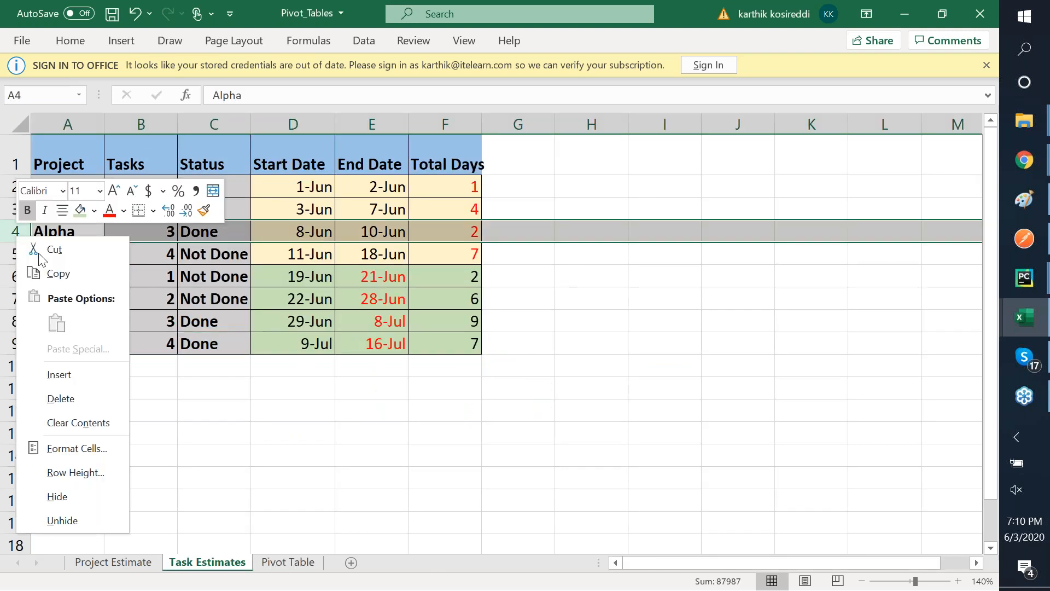
left_click(88, 374)
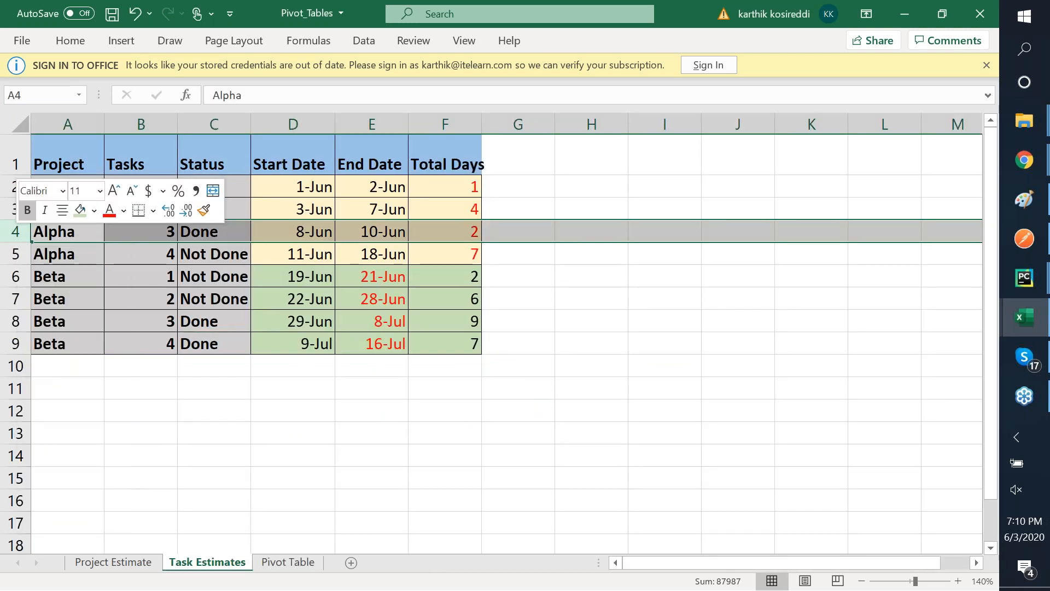
left_click(12, 254)
key("ctrl+c")
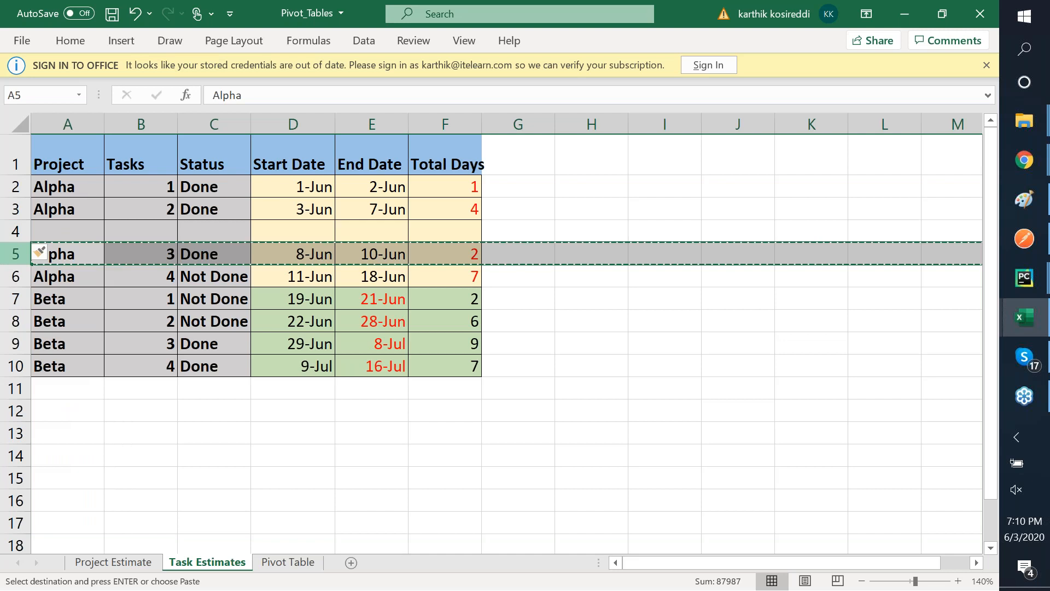
left_click(67, 232)
key("ctrl+v")
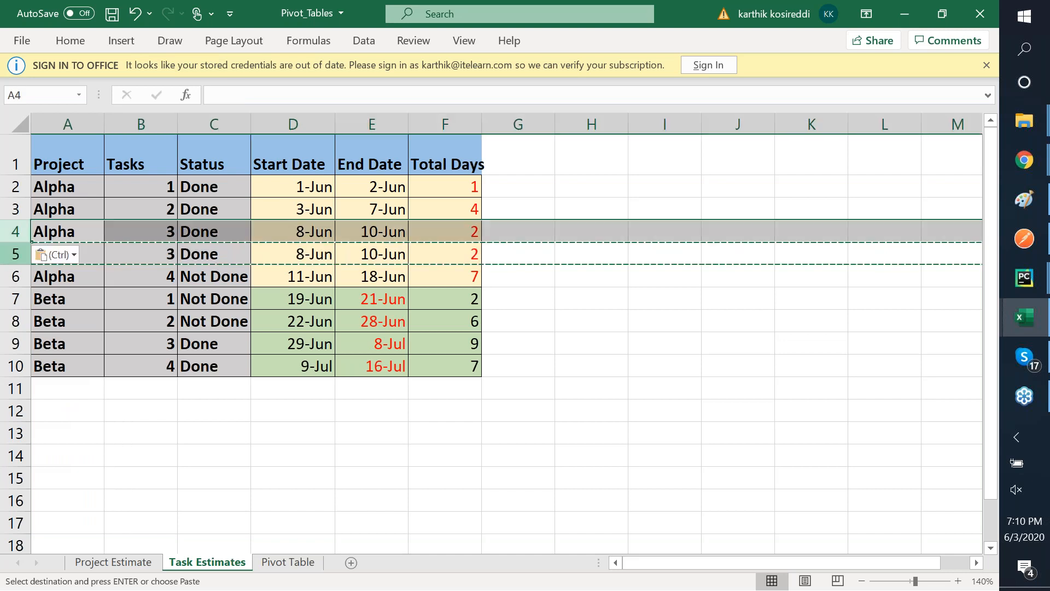
- Number the copied row 3.x and check its start date and total days formulas
left_click(140, 231)
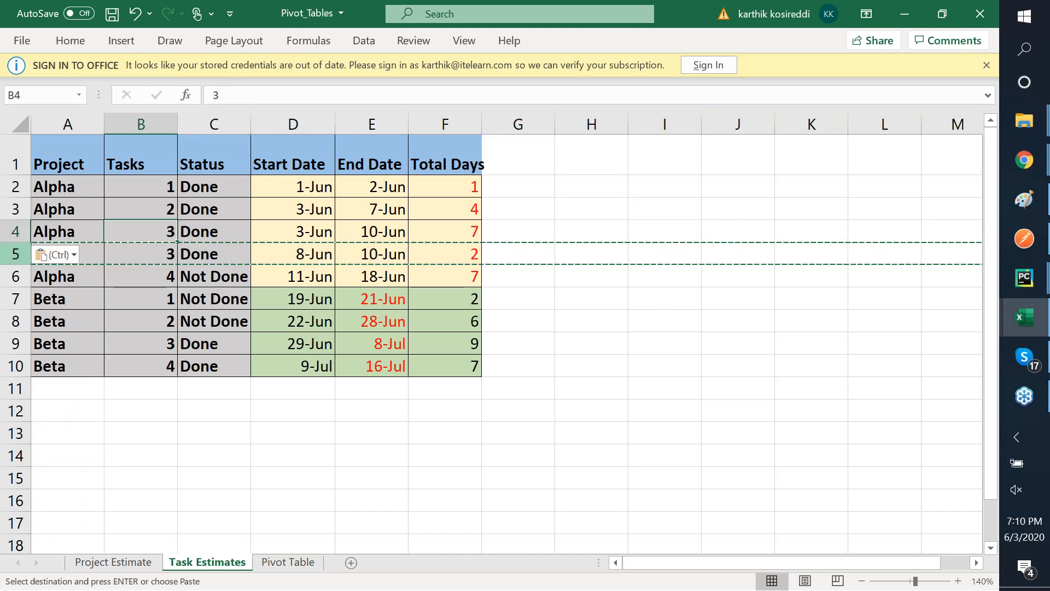
type("3.x")
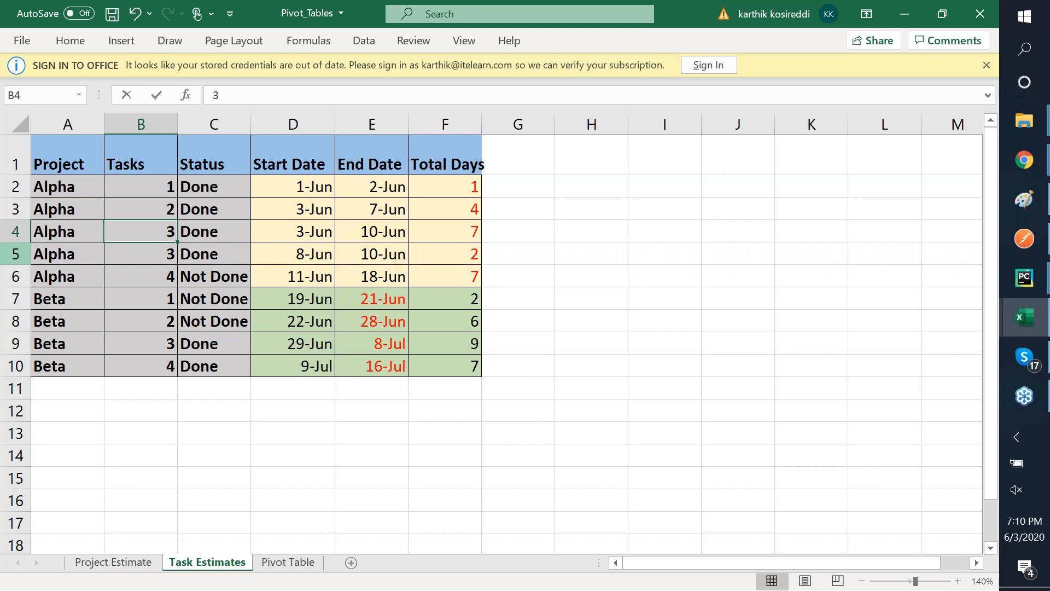
key("Tab")
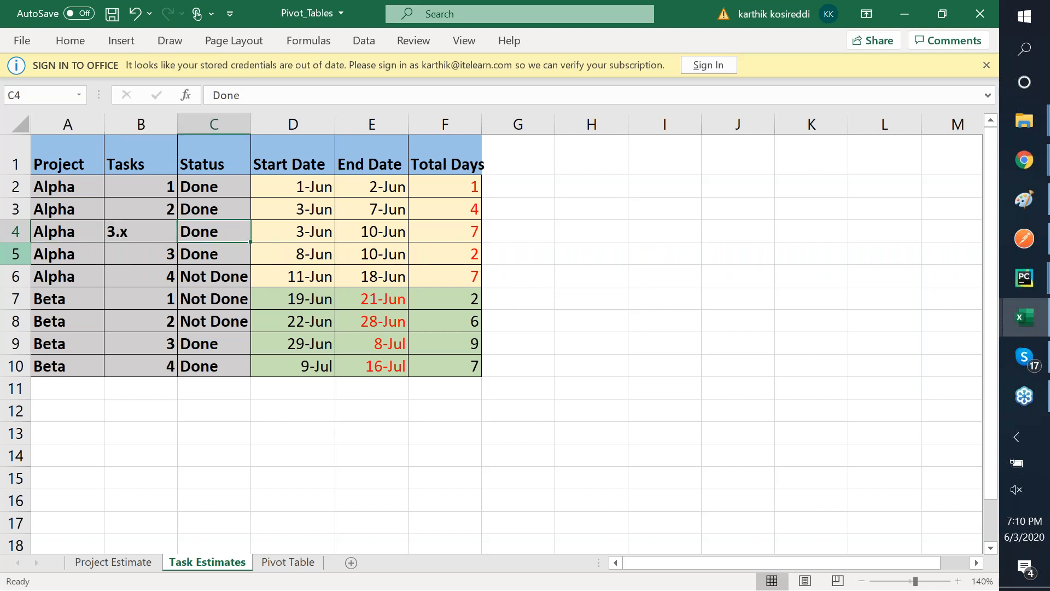
key("Tab")
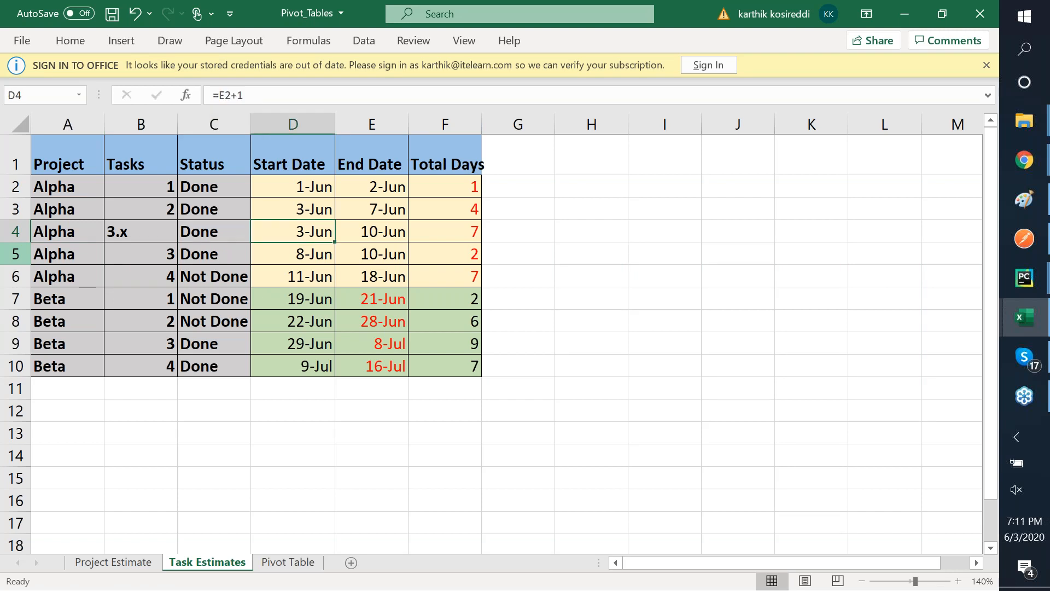
key("Left")
key("Left")
key("Left")
key("Right")
key("Up")
key("Up")
key("Up")
key("Down")
key("Down")
key("Down")
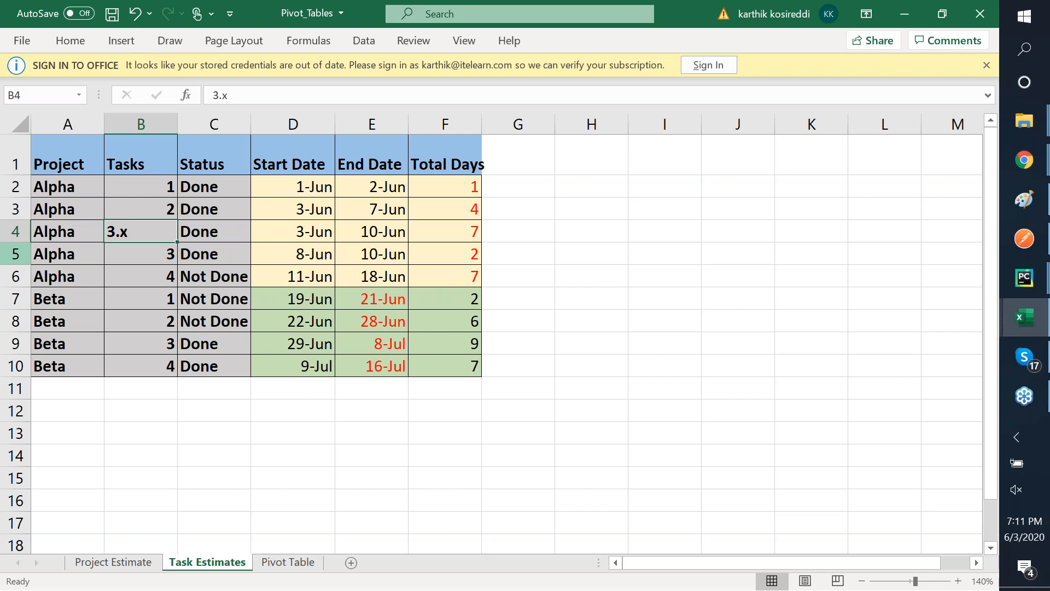
key("Right")
key("Right")
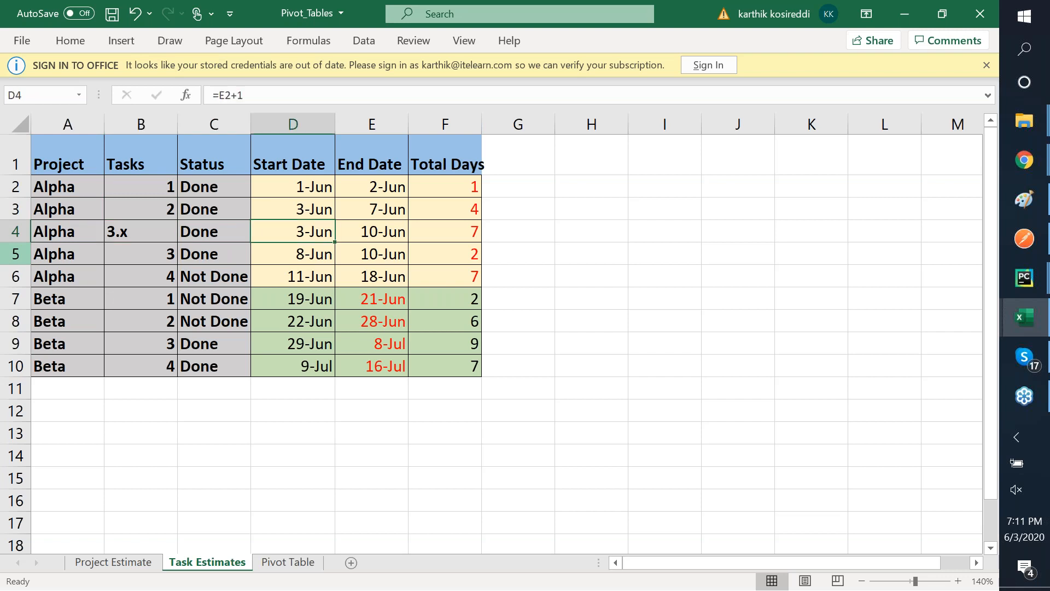
key("Right")
key("Right")
key("Left")
key("Left")
key("Left")
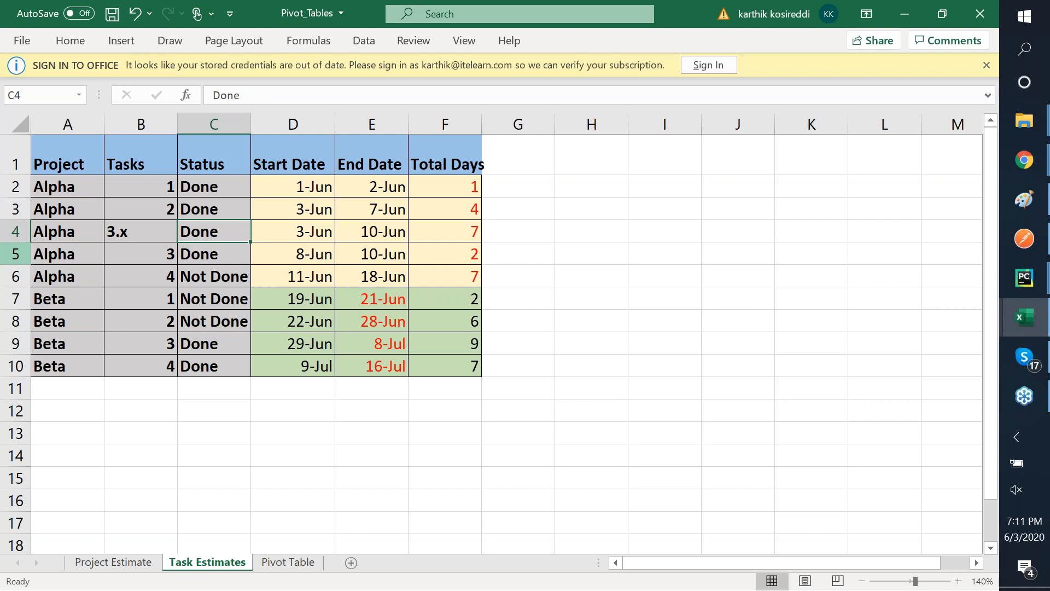
- Set the 3.x row's status to Hold
key("F2")
type("Questio")
key("BackSpace")
key("BackSpace")
key("BackSpace")
key("BackSpace")
key("BackSpace")
key("BackSpace")
key("BackSpace")
type("Hold")
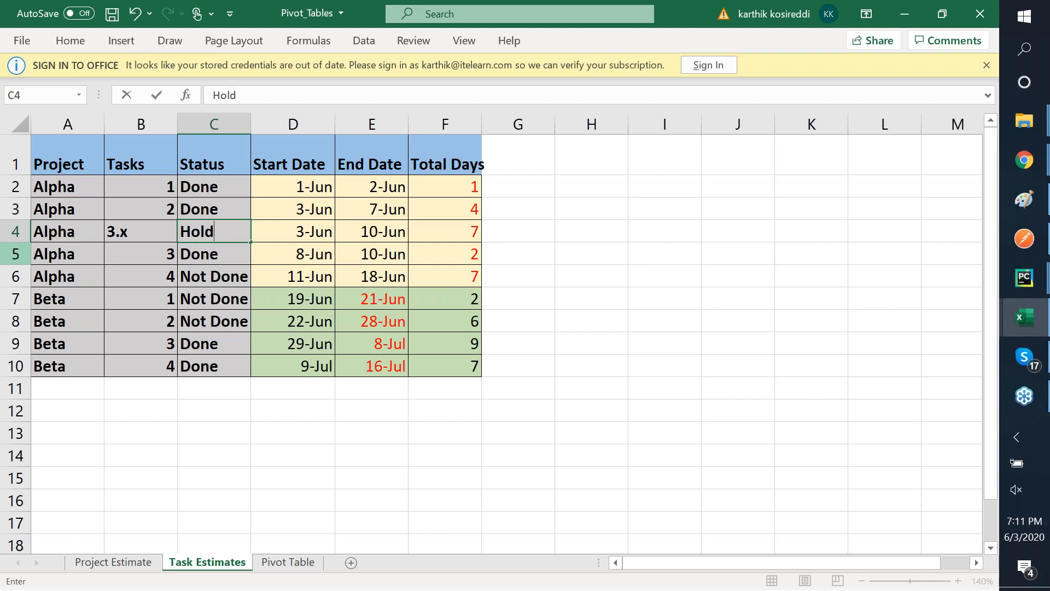
key("Return")
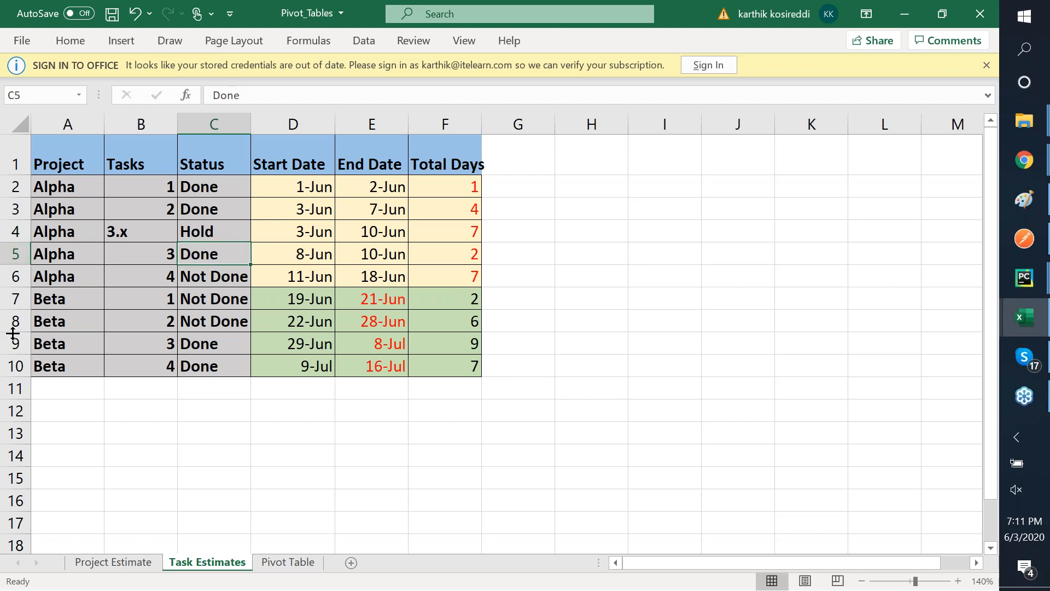
left_click(13, 344)
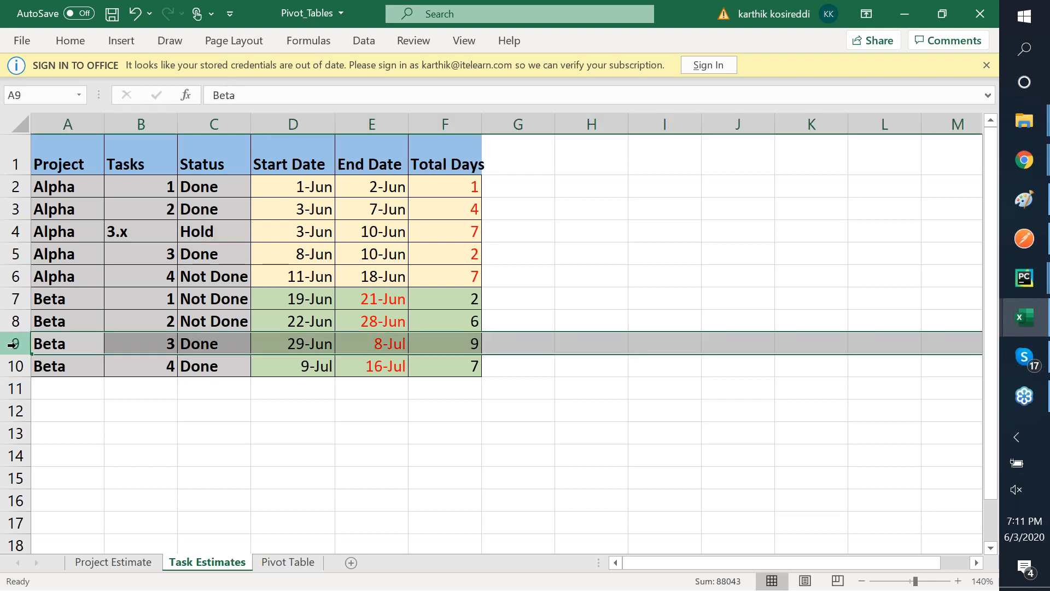
- Insert a blank row above Beta task 3 and paste a copy of Beta task 2 into row 9
right_click(12, 344)
left_click(71, 186)
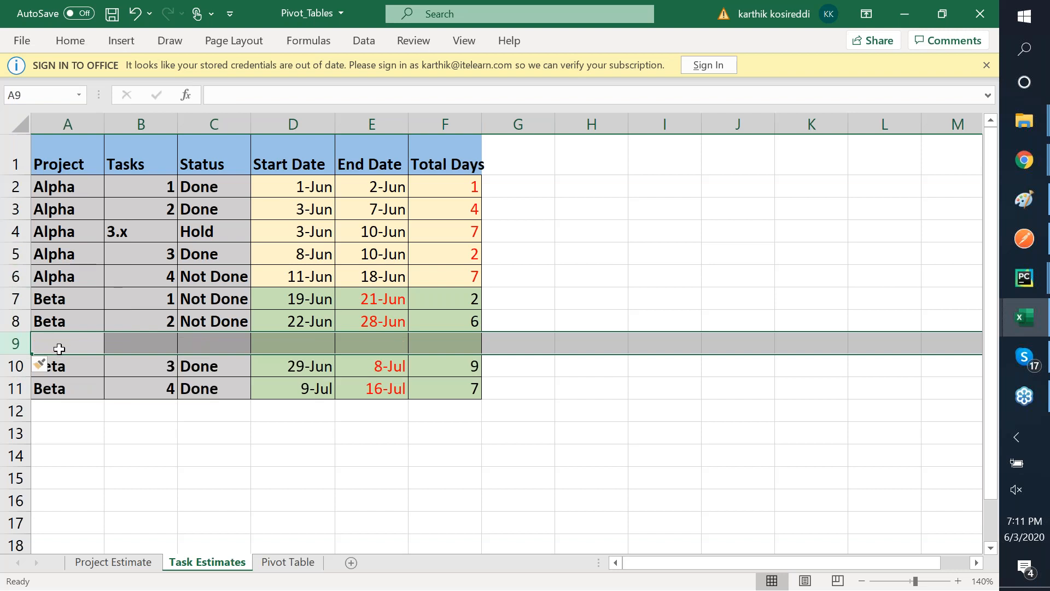
left_click(12, 321)
key("ctrl+c")
key("Down")
key("ctrl+v")
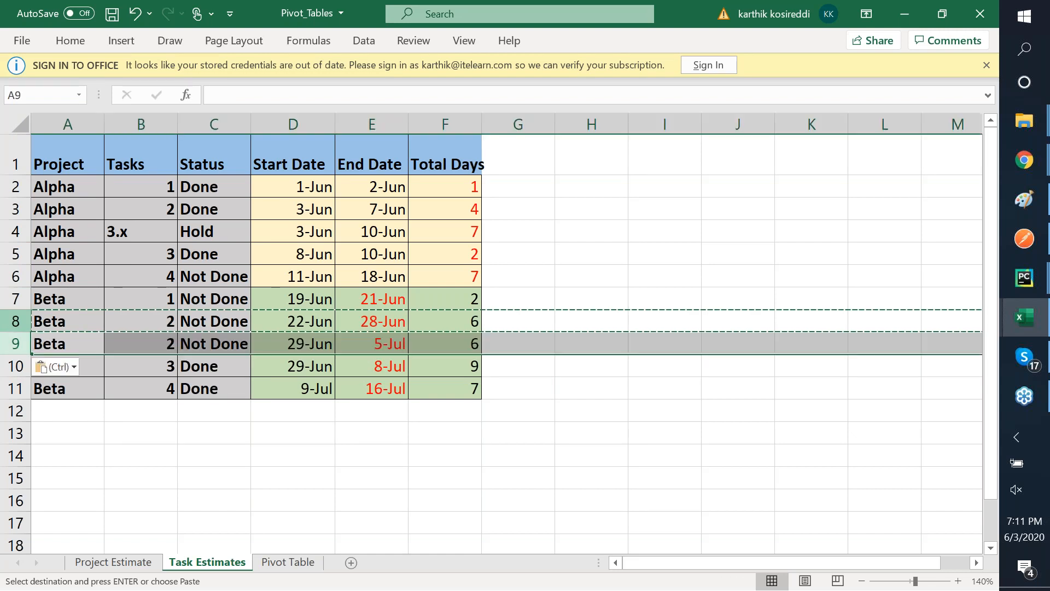
key("Down")
- Number the new row 9 task 2.x with status Hold
key("Right")
key("Right")
key("Up")
key("Left")
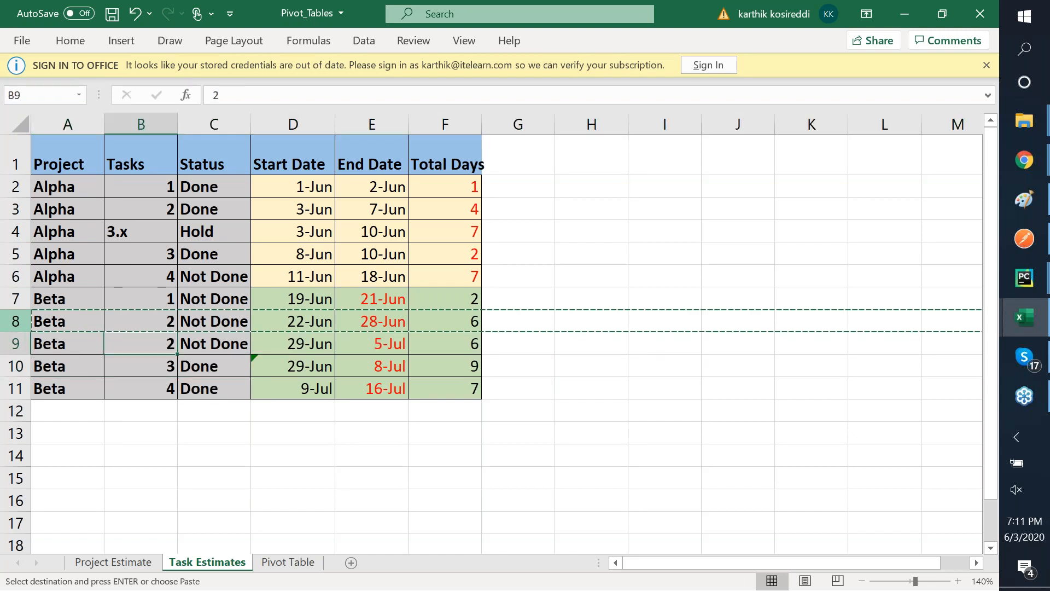
type("2.x")
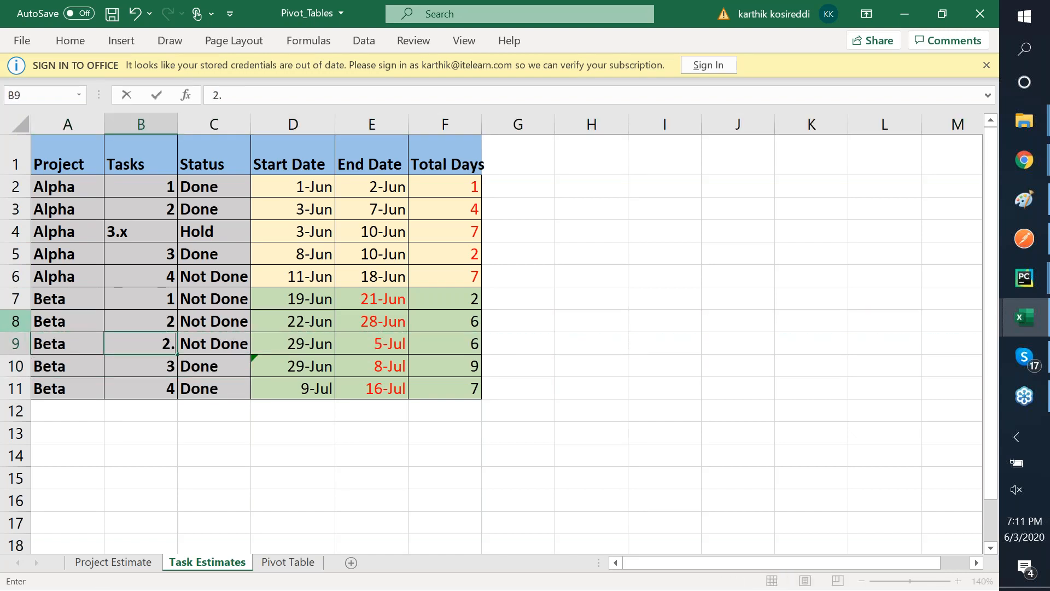
key("Tab")
type("Hold")
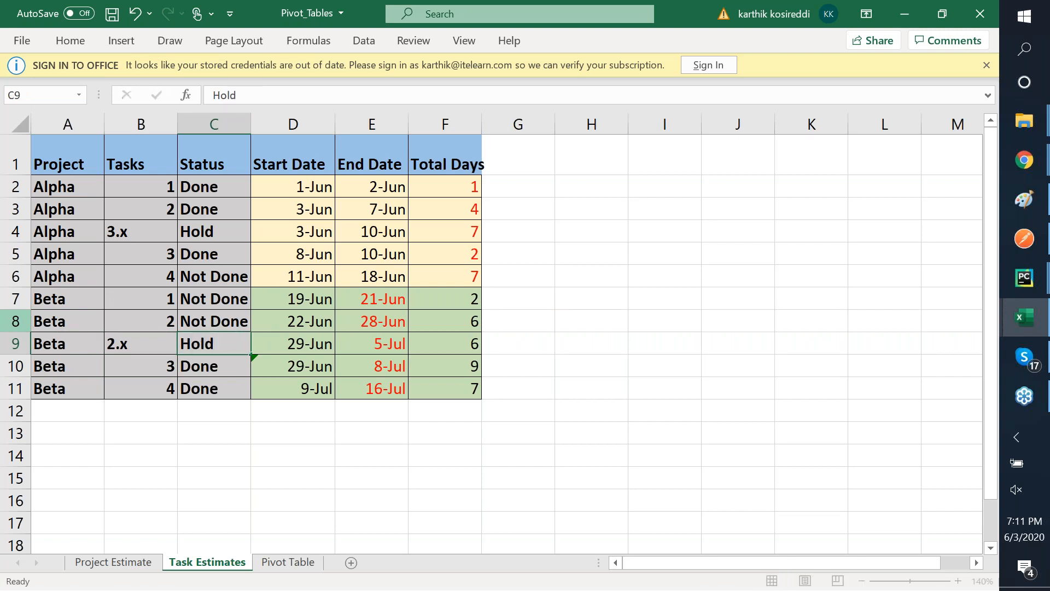
key("Right")
key("Right")
key("Right")
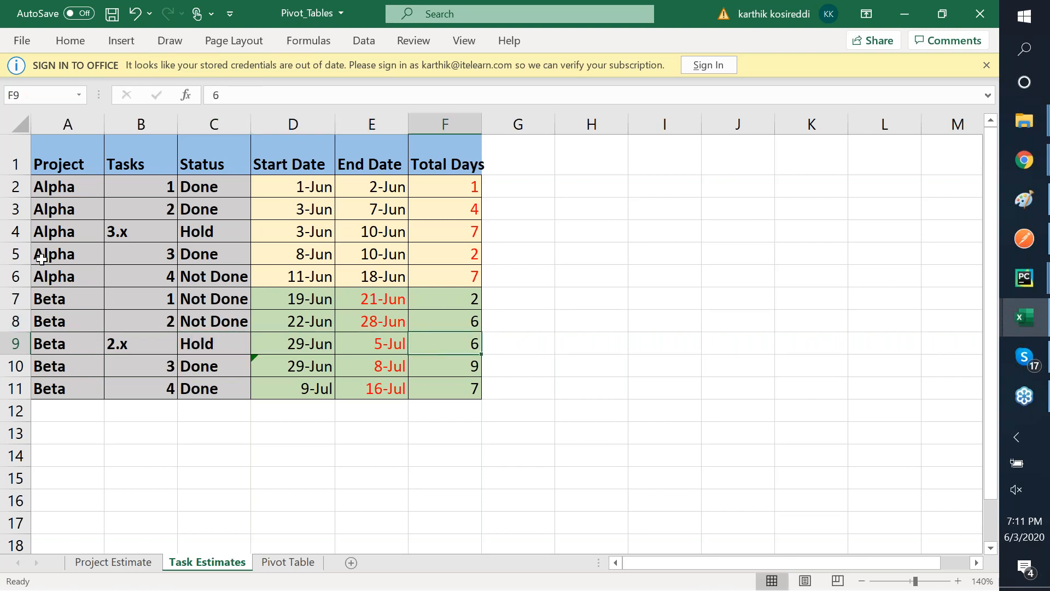
- Select the Beta rows across all table columns
left_click(64, 298)
key("shift+Down")
key("shift+Down")
key("shift+Down")
key("shift+Down")
key("shift+Right")
key("shift+Right")
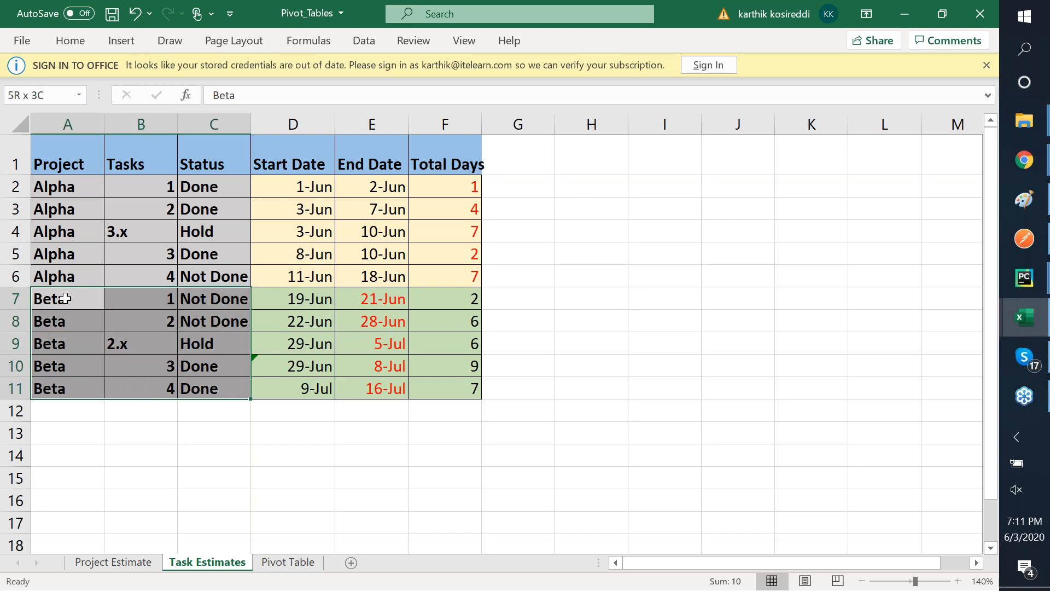
key("shift+Right")
key("shift+Right")
key("shift+Right")
- Put a thick outside border around the Beta rows A7:F11
right_click(130, 324)
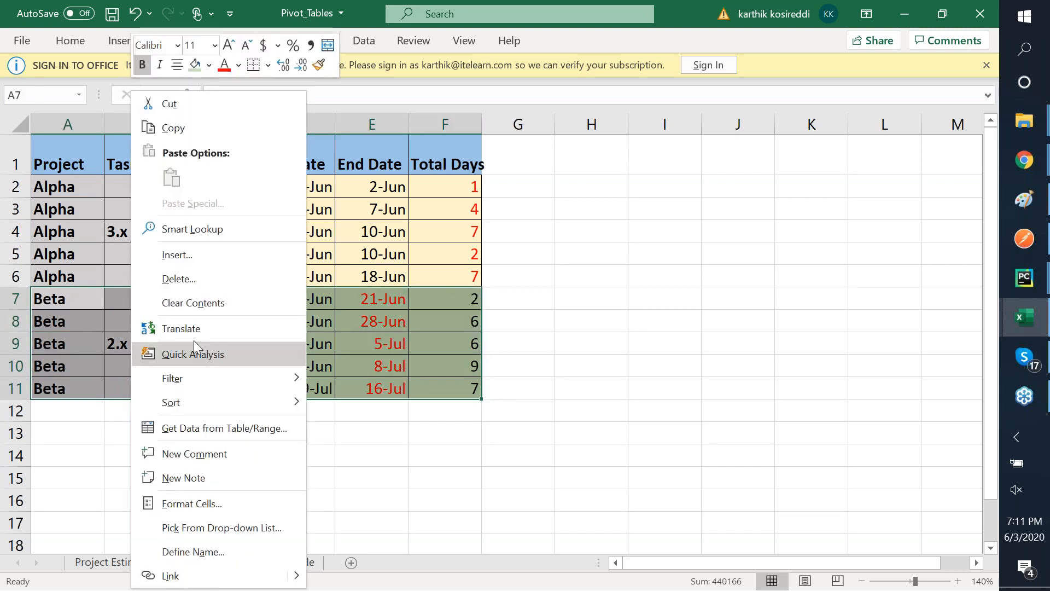
left_click(267, 64)
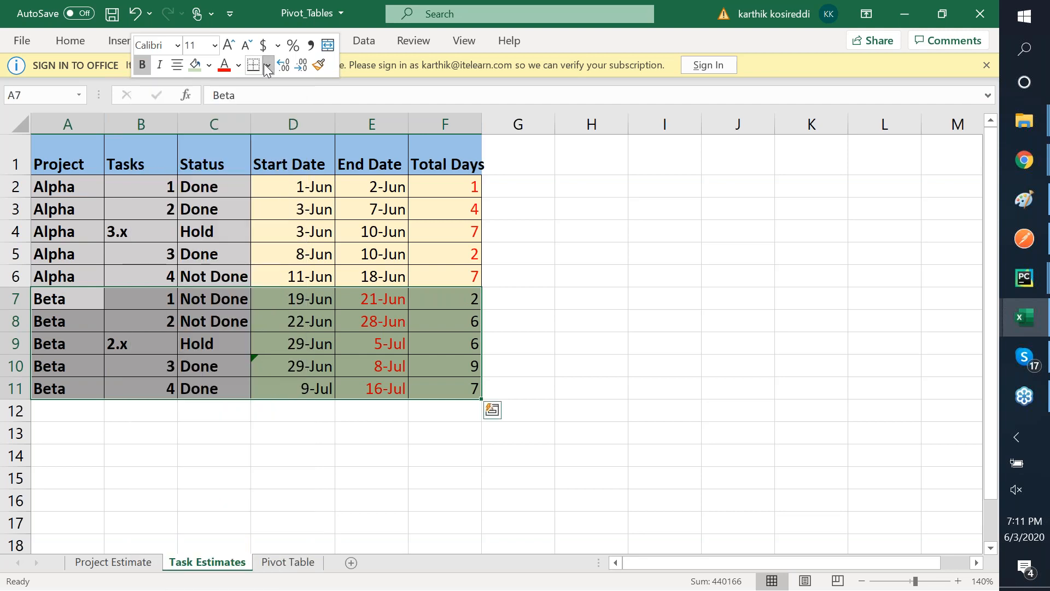
left_click(267, 64)
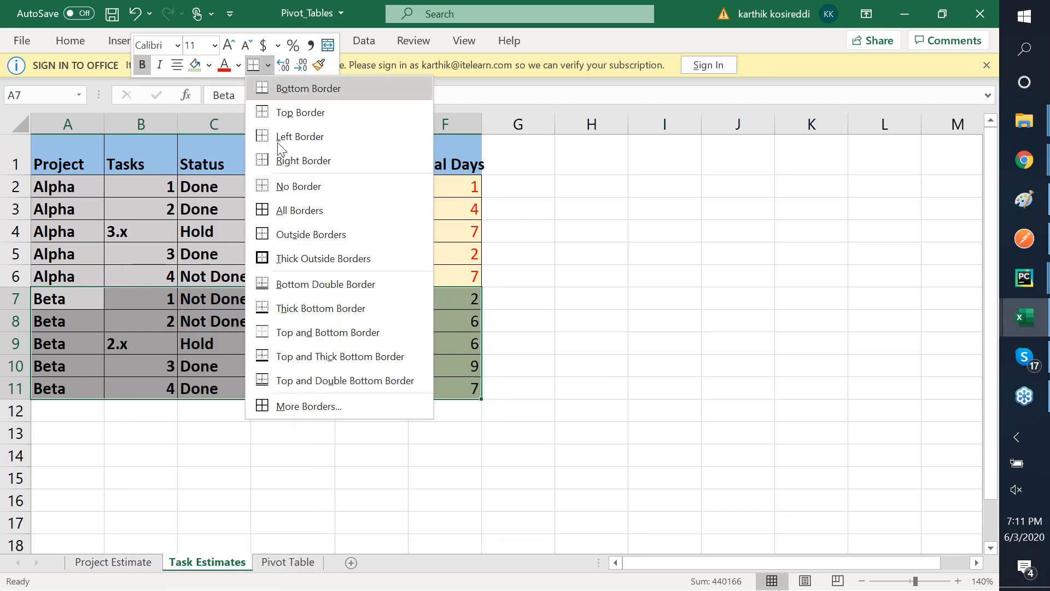
left_click(305, 257)
- Put a thick outside border around the header and Alpha rows A1:F6
key("Up")
key("Up")
key("Up")
key("Up")
key("Up")
key("Up")
key("shift+Right")
key("shift+Right")
key("shift+Right")
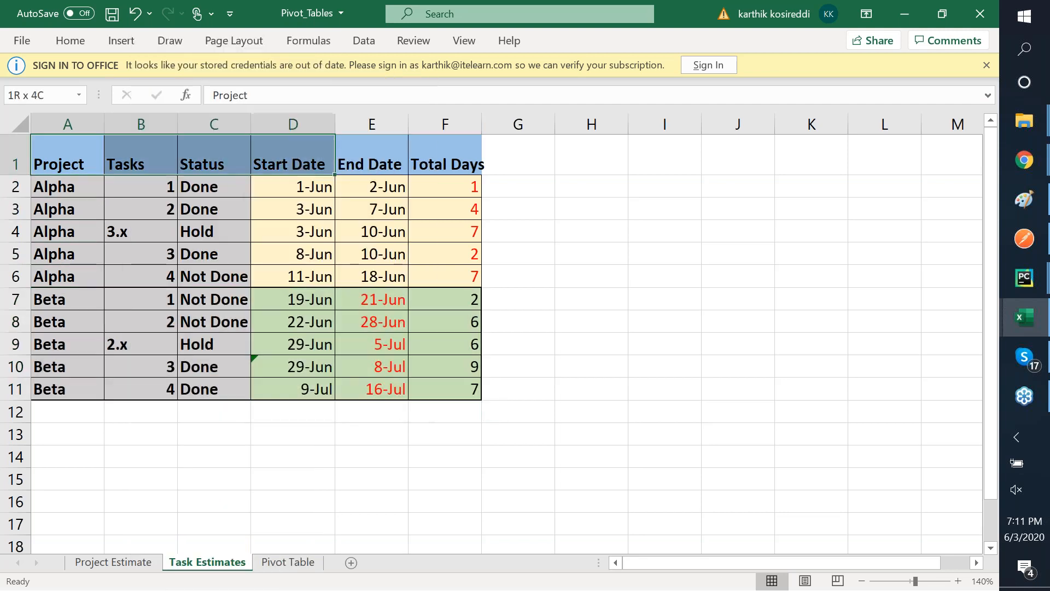
key("shift+Right")
key("shift+Right")
key("shift+Down")
key("shift+Down")
key("shift+Down")
key("shift+Down")
key("shift+Down")
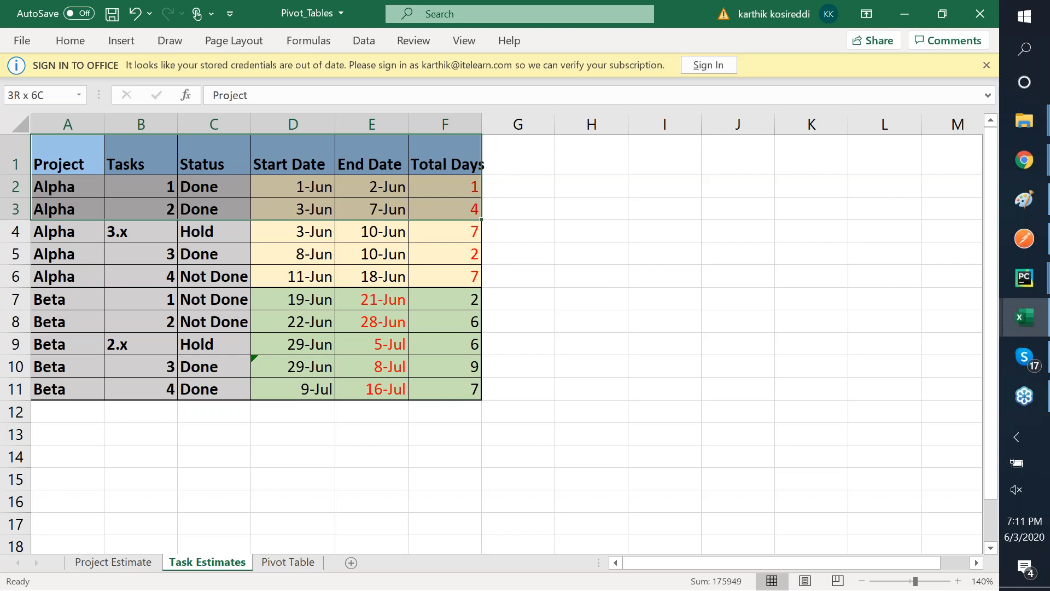
right_click(299, 243)
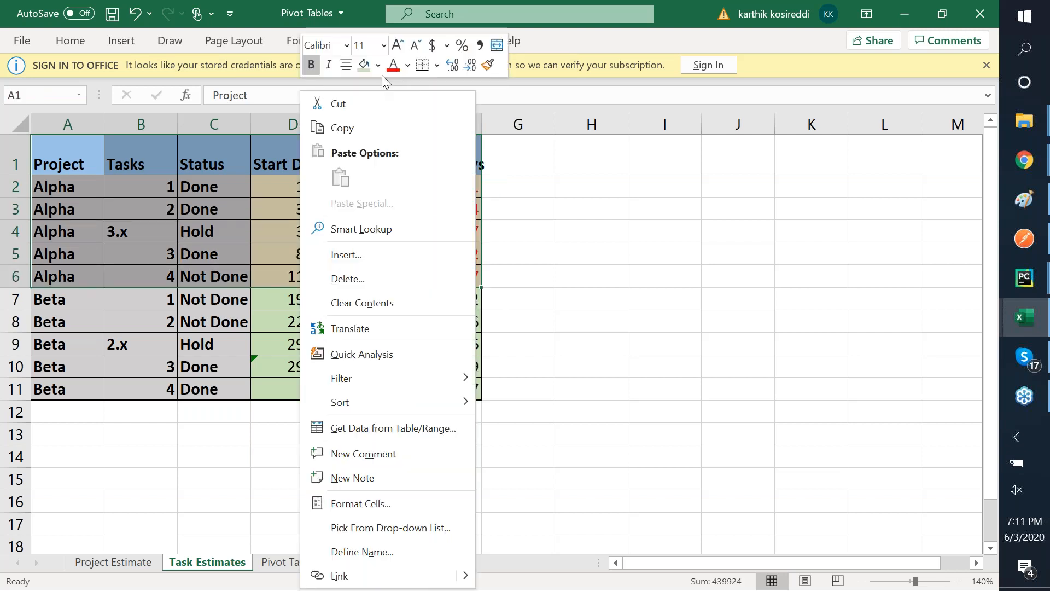
left_click(430, 67)
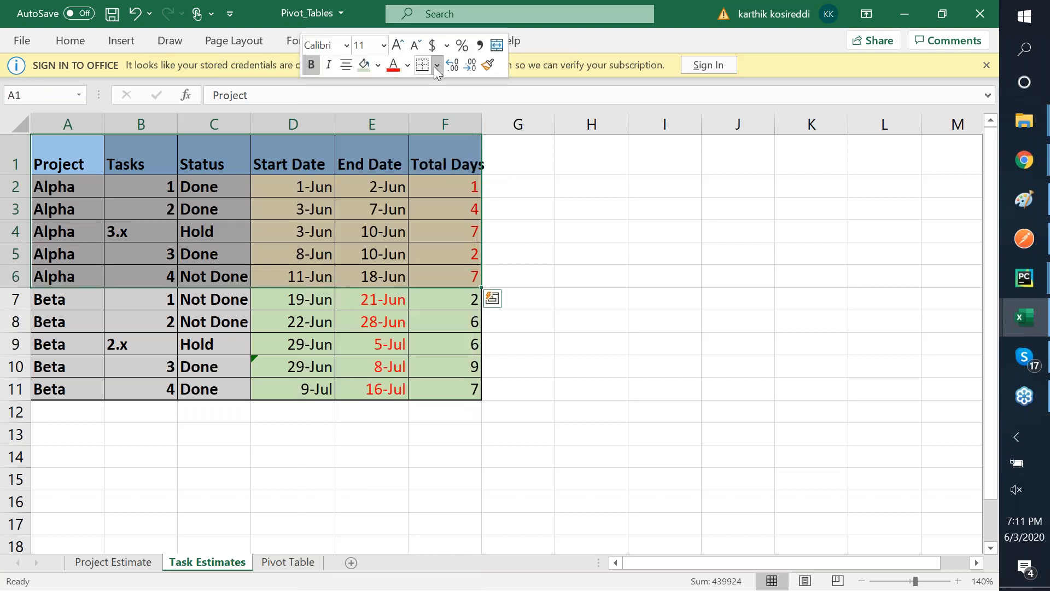
left_click(437, 65)
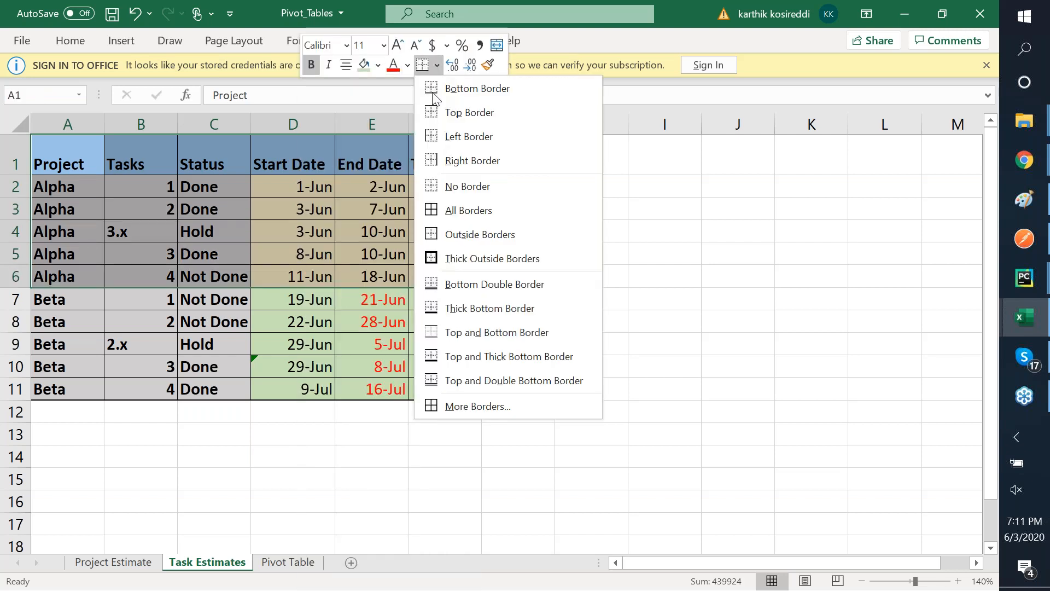
left_click(455, 259)
- Put a thick outside border around the header row A1:F1
left_click(462, 151)
key("shift+Left")
key("shift+Left")
key("shift+Left")
key("shift+Left")
key("shift+Left")
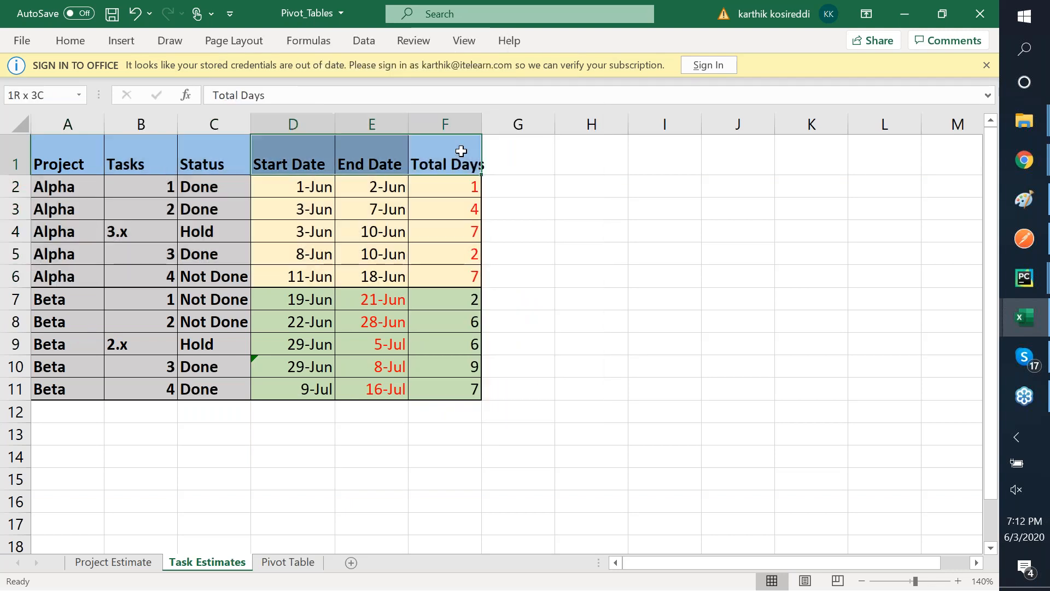
left_click(360, 43)
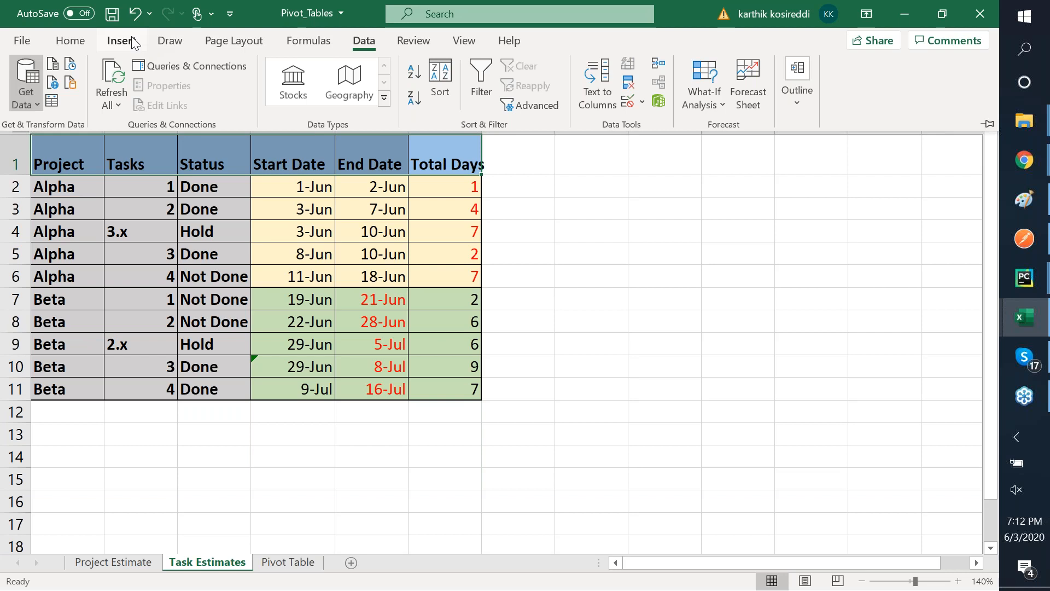
left_click(53, 162)
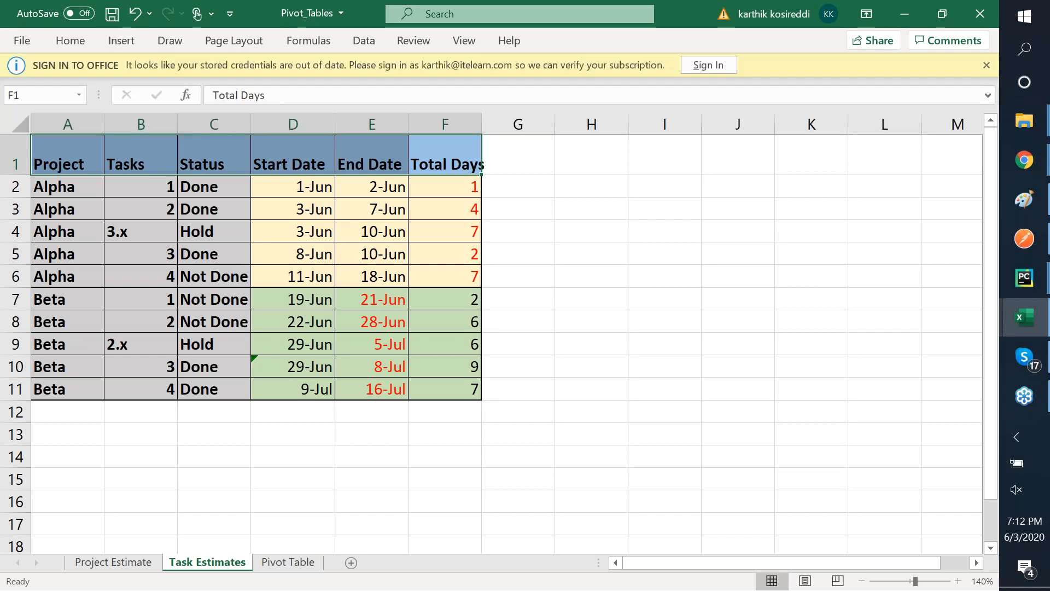
left_click(591, 156)
left_click_drag(446, 158, 61, 158)
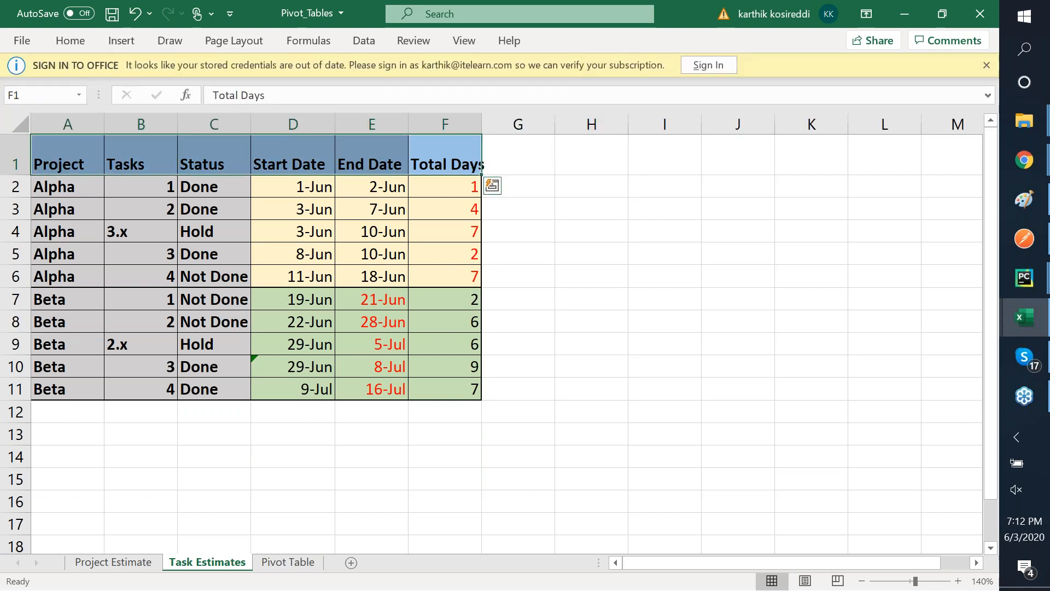
right_click(206, 147)
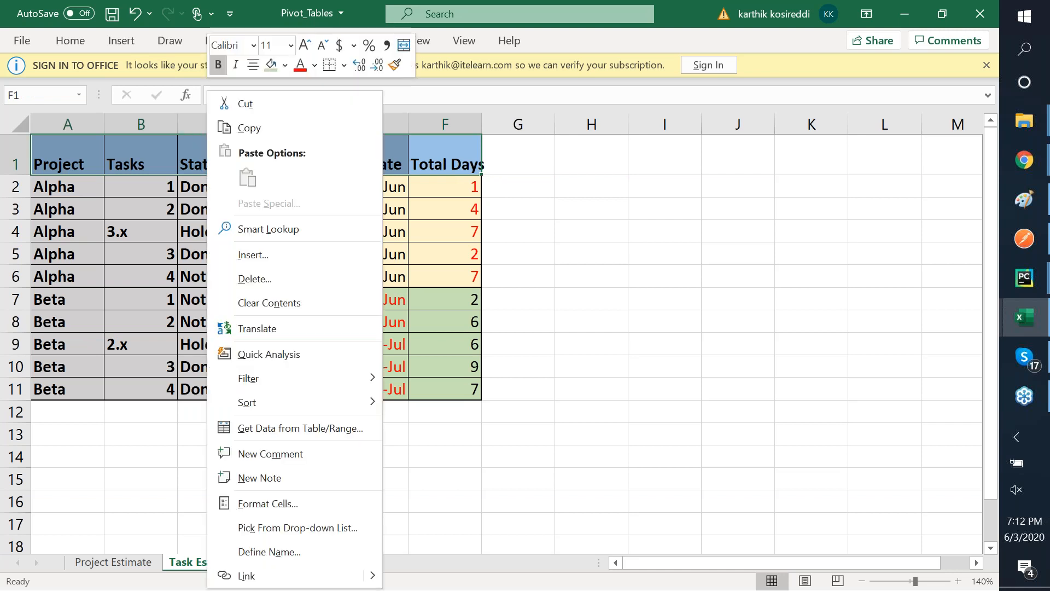
left_click(316, 65)
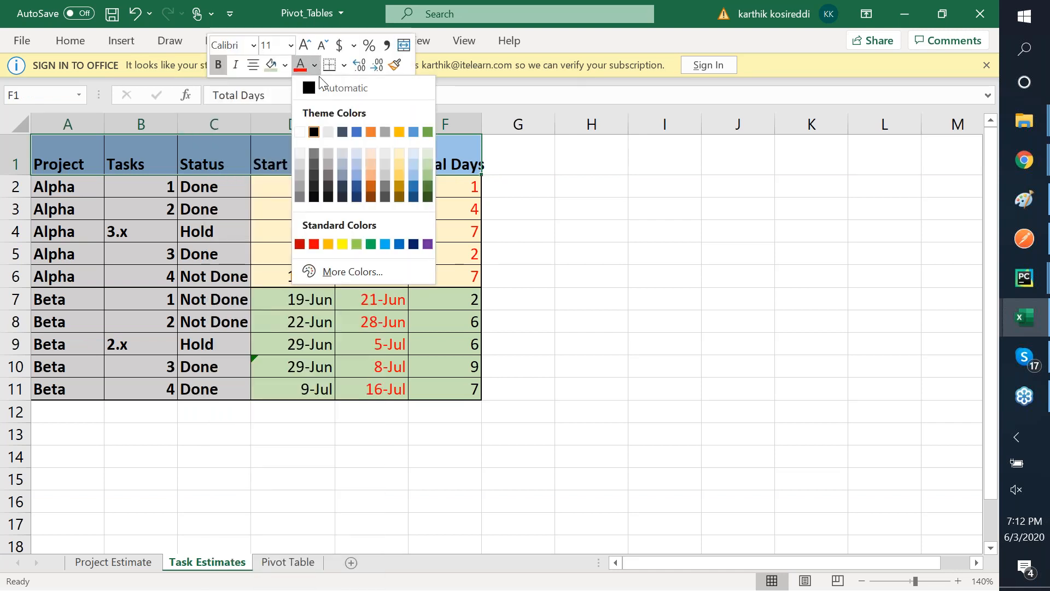
left_click(344, 65)
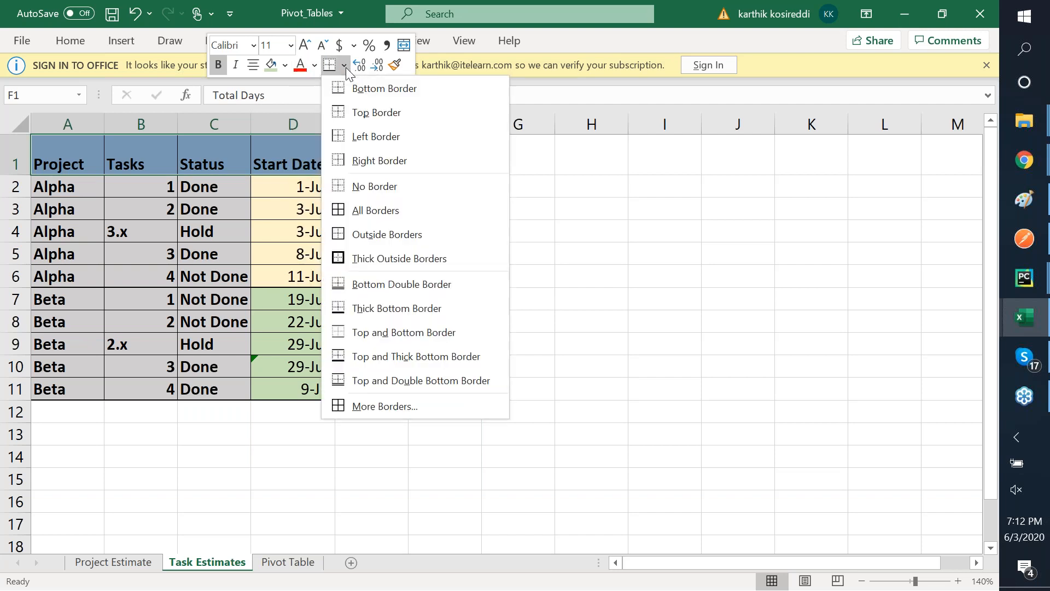
left_click(369, 258)
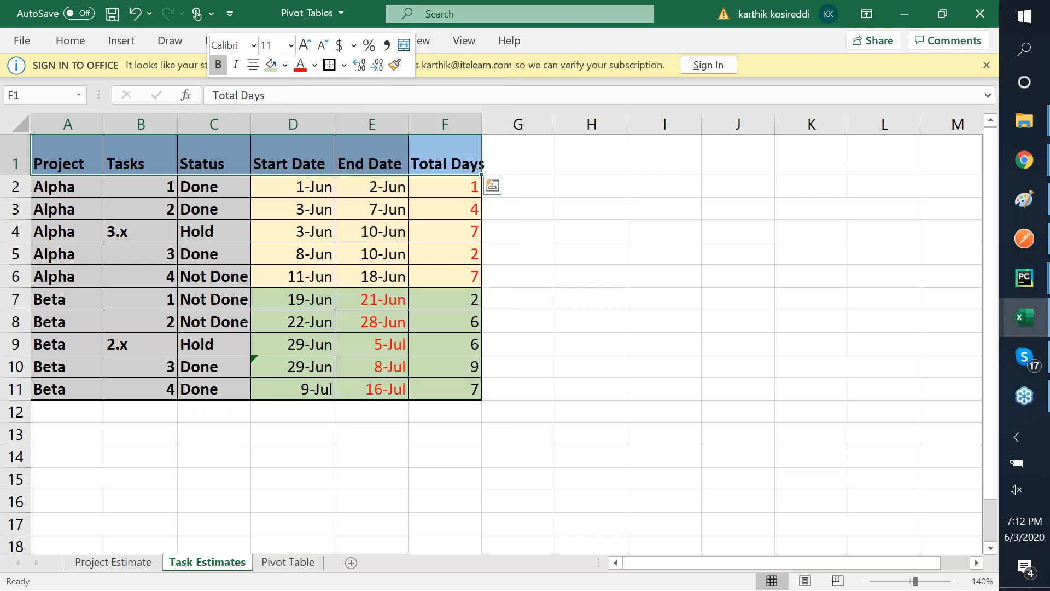
- Put a thick outside border around the Project, Tasks and Status columns A1:C11
key("Left")
key("Left")
key("Left")
key("Left")
key("Left")
key("shift+Right")
key("shift+Right")
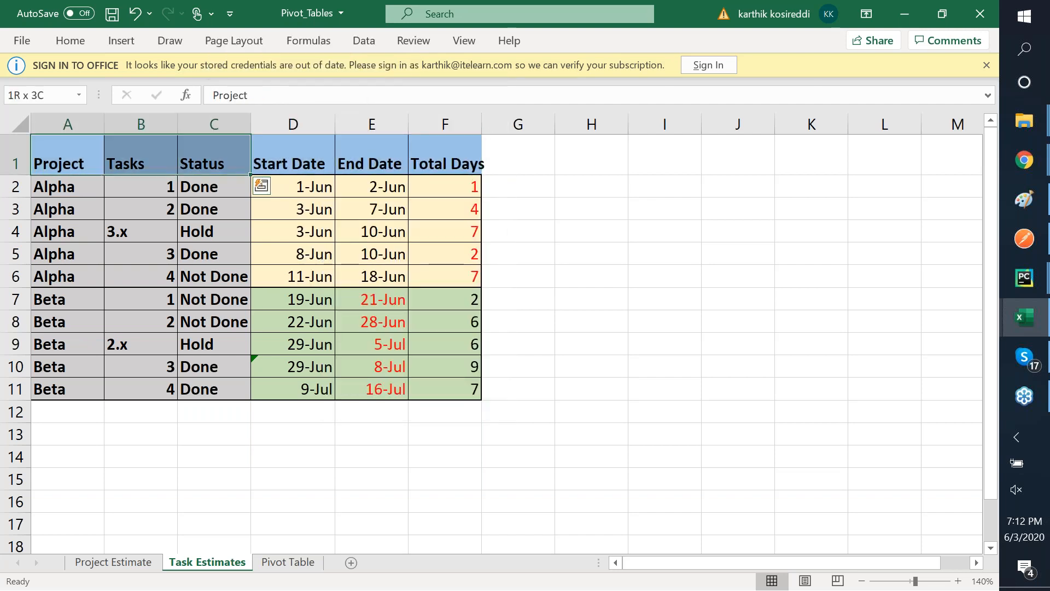
key("shift+Down")
key("shift+Down")
key("shift+Down")
key("shift+Down")
key("shift+Down")
key("shift+Down")
key("shift+Down")
key("shift+Down")
key("shift+Down")
key("shift+Down")
key("shift+Down")
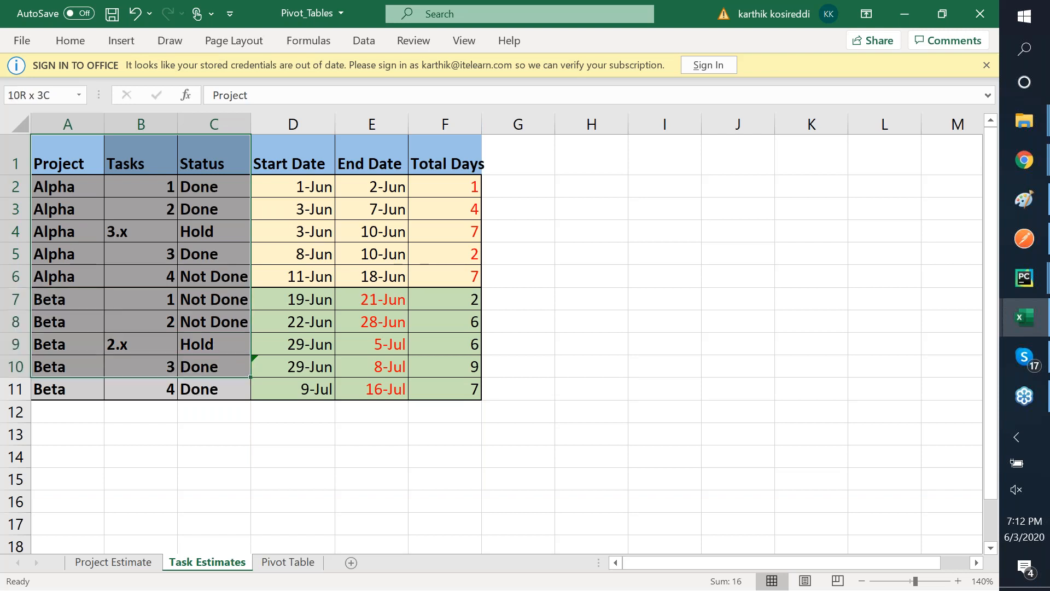
key("shift+Up")
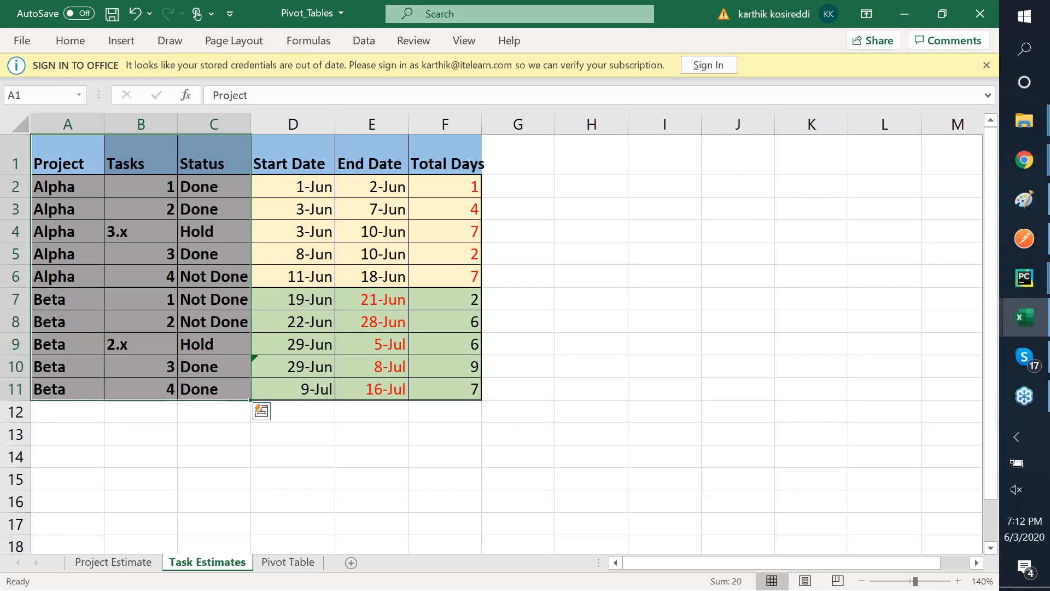
right_click(199, 210)
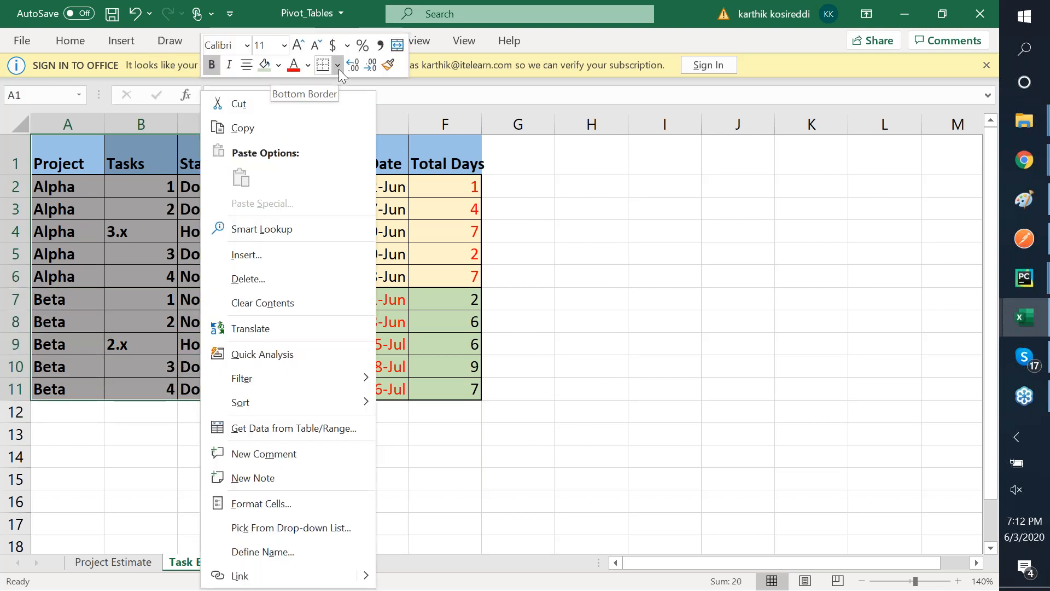
left_click(339, 69)
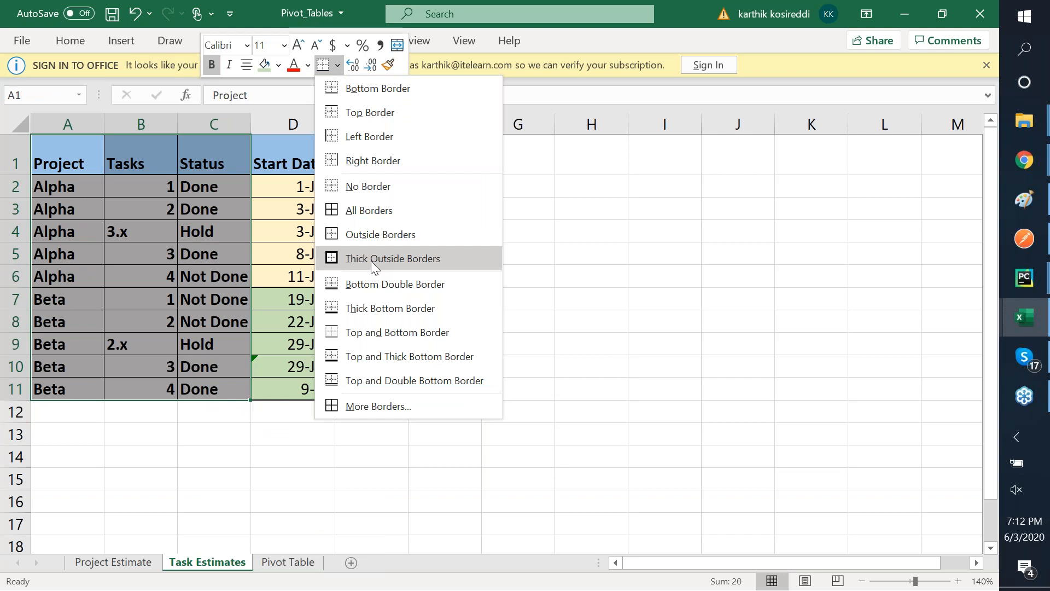
left_click(371, 261)
left_click(68, 159)
left_click(141, 158)
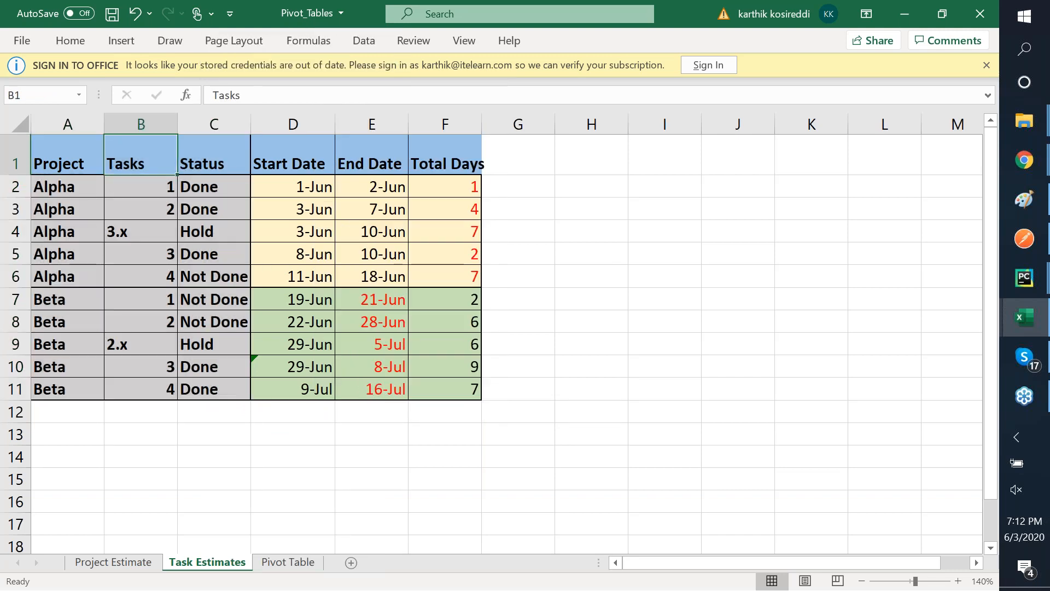
key("Left")
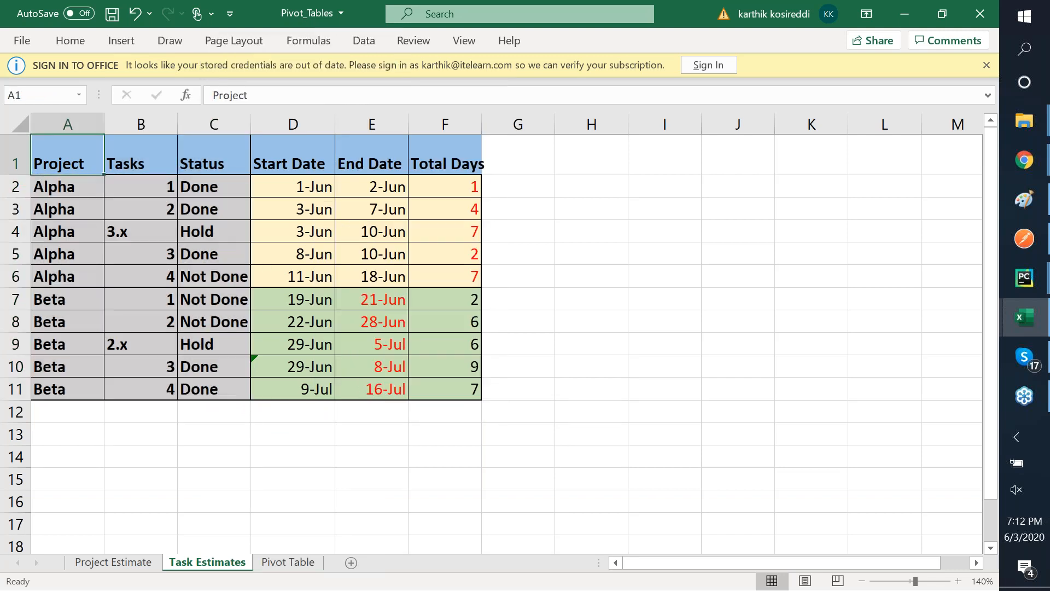
- Fill Percent Complete cells E4:E7 and E10:E13 on the Pivot Table sheet with light gold
left_click(287, 563)
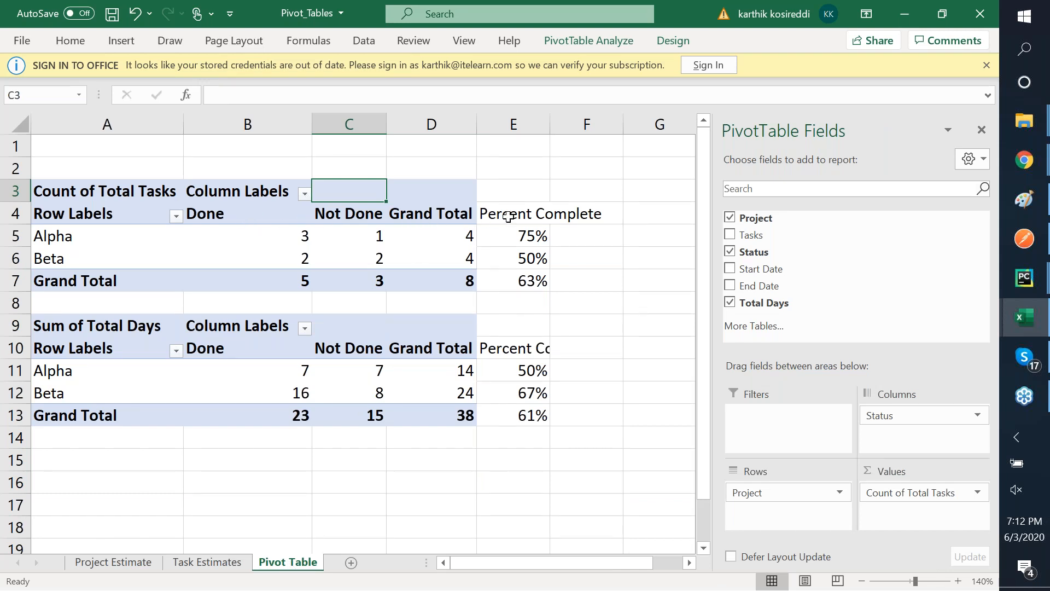
left_click(508, 216)
key("shift+Down")
key("shift+Down")
key("shift+Down")
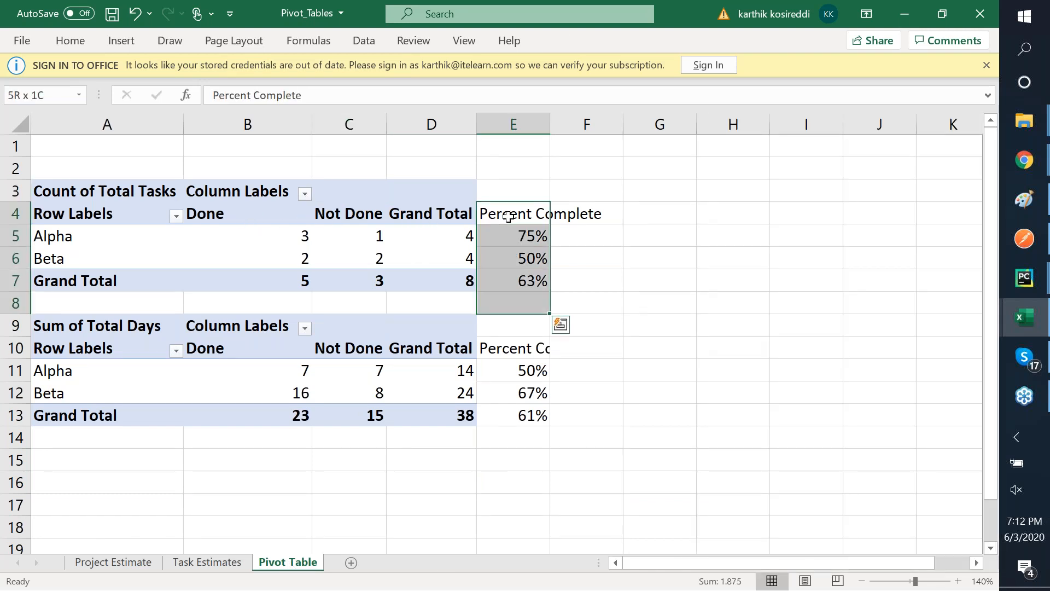
right_click(512, 230)
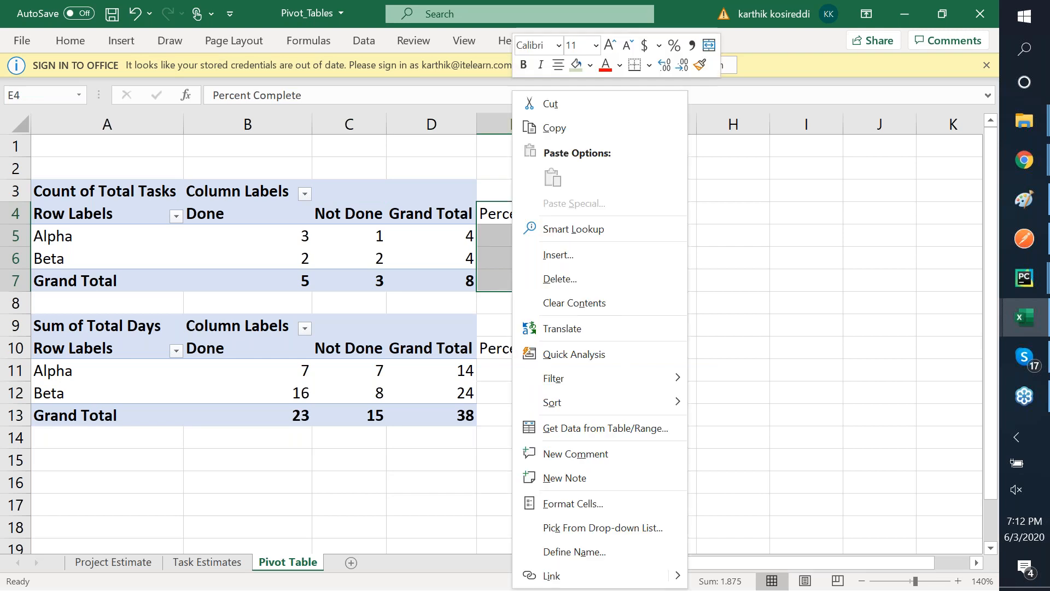
left_click(590, 65)
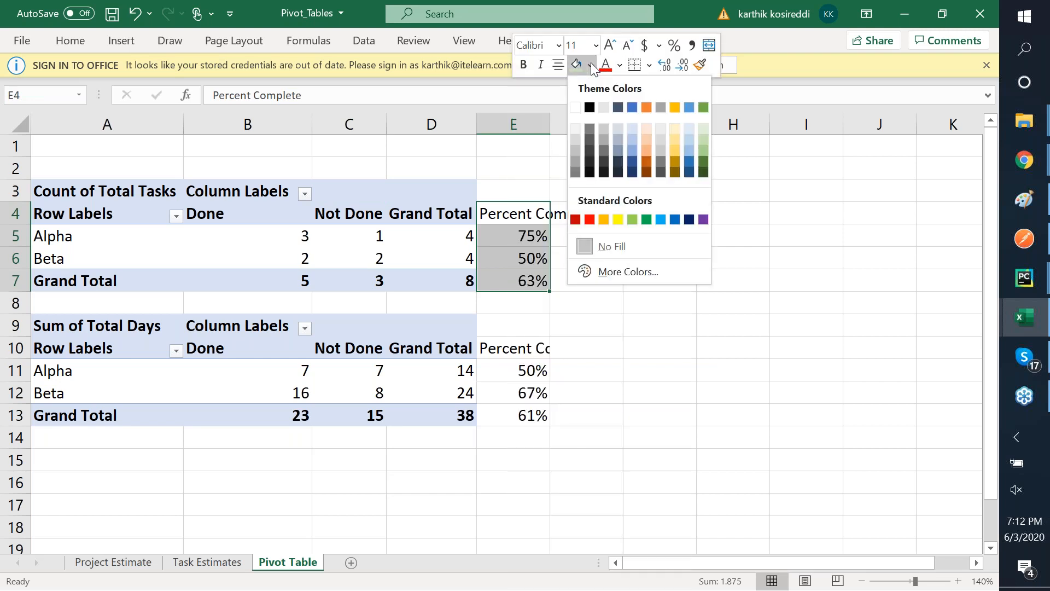
left_click(677, 139)
left_click(517, 343)
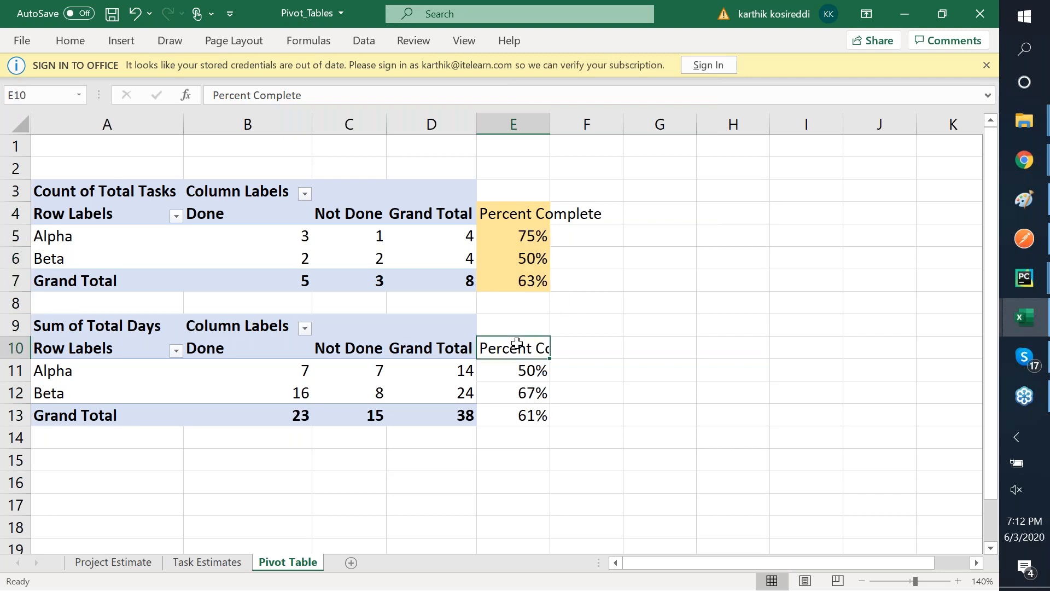
key("shift+Down")
key("shift+Down")
key("shift+Down")
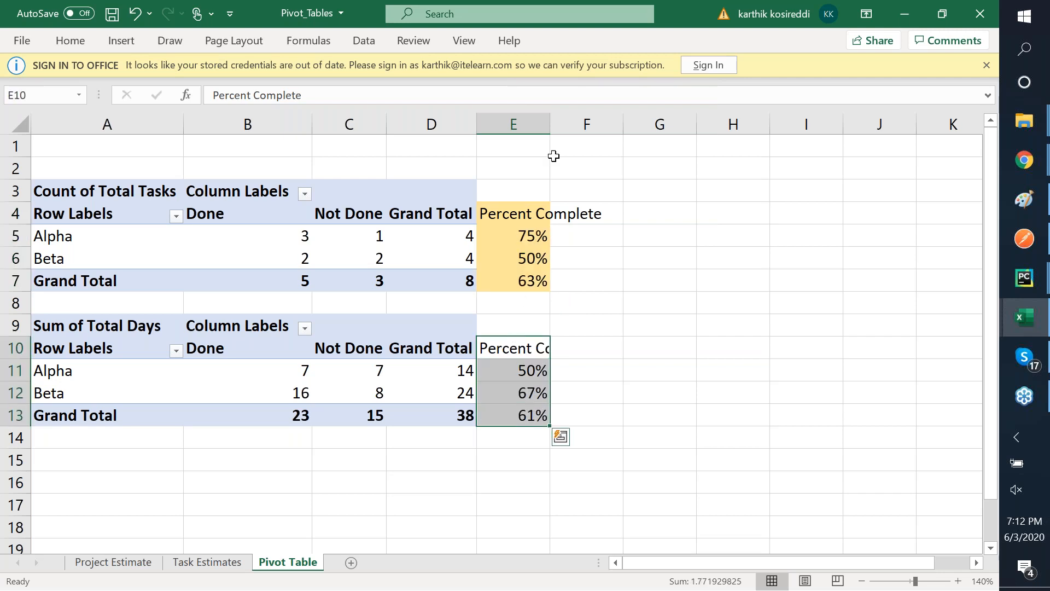
right_click(507, 378)
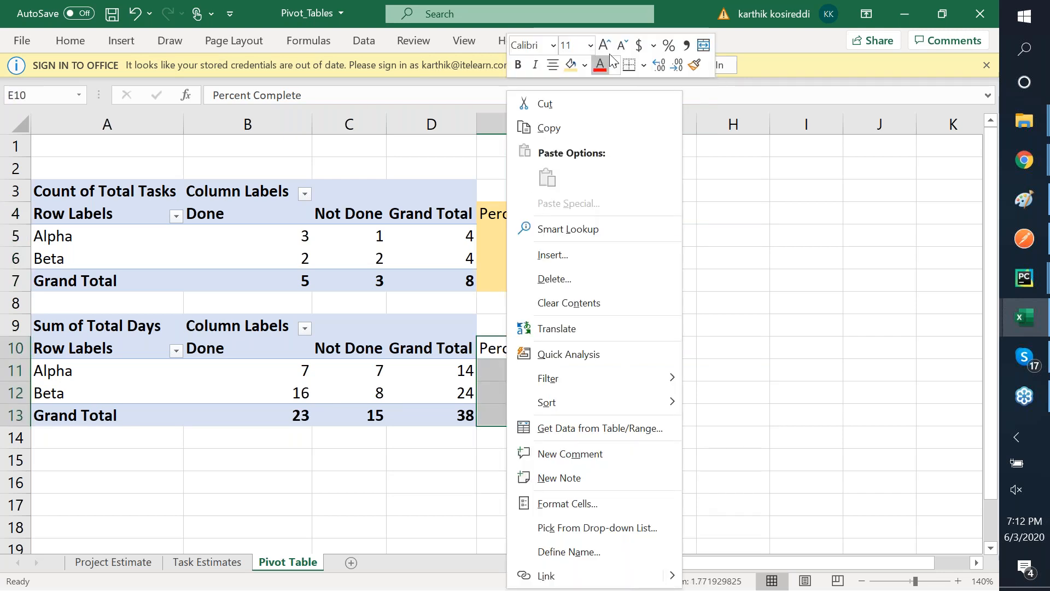
left_click(572, 64)
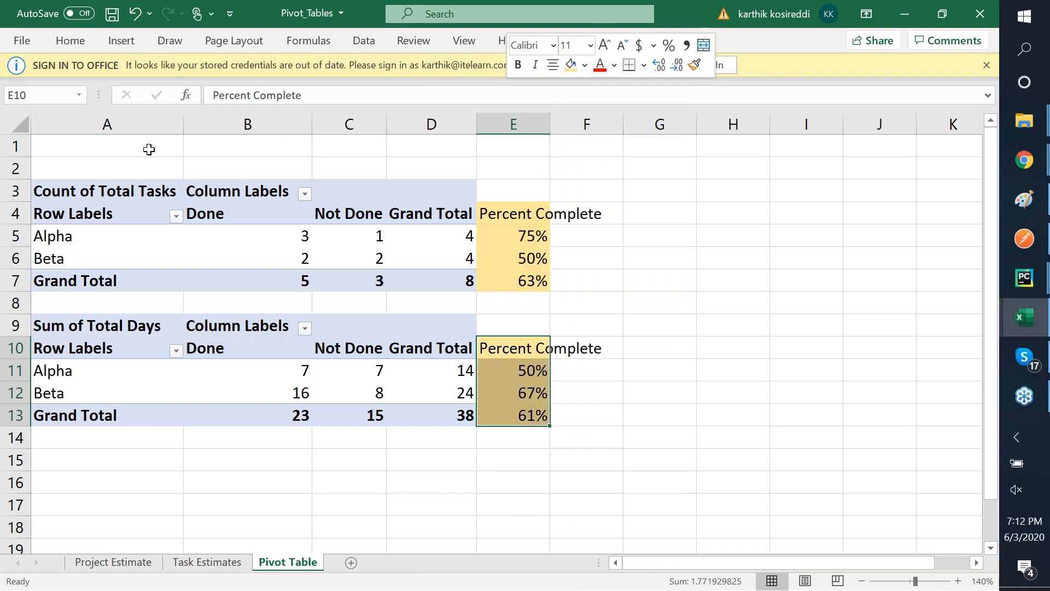
left_click(122, 178)
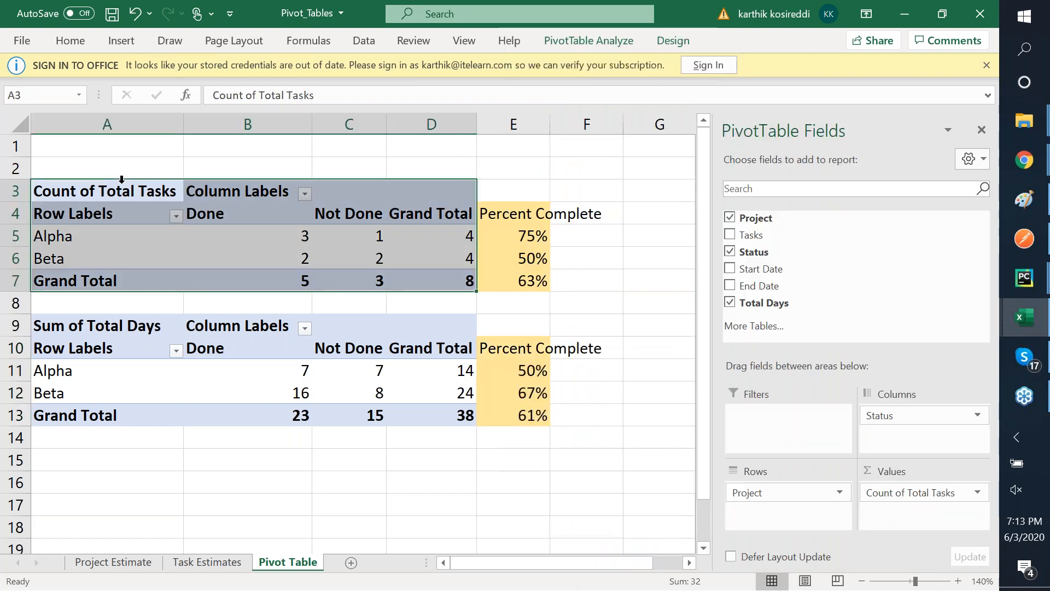
- Refresh the pivot tables and confirm replacing existing data, adding the Hold status column
left_click(211, 563)
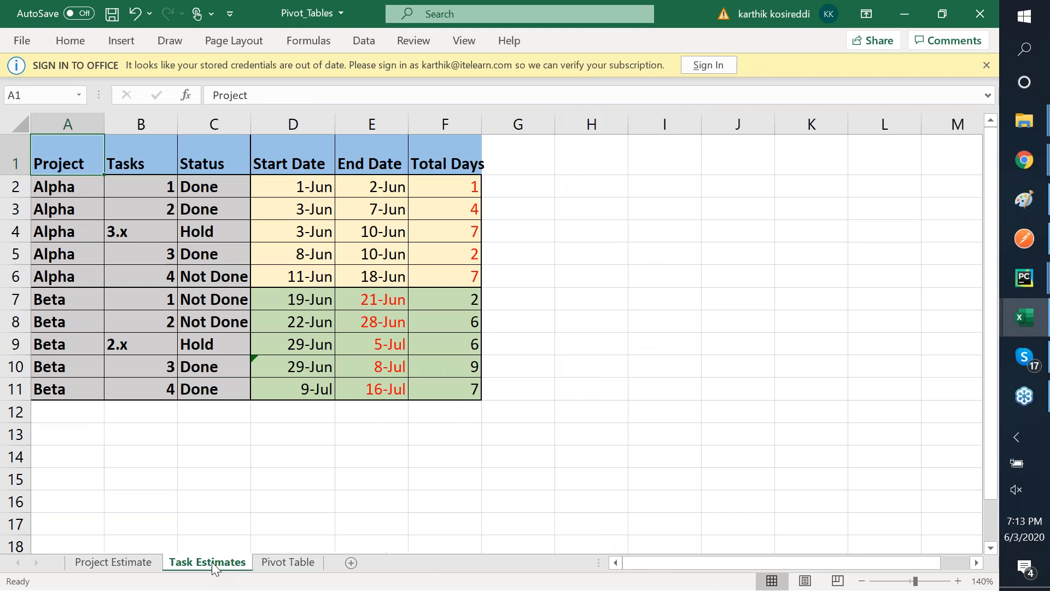
left_click(285, 564)
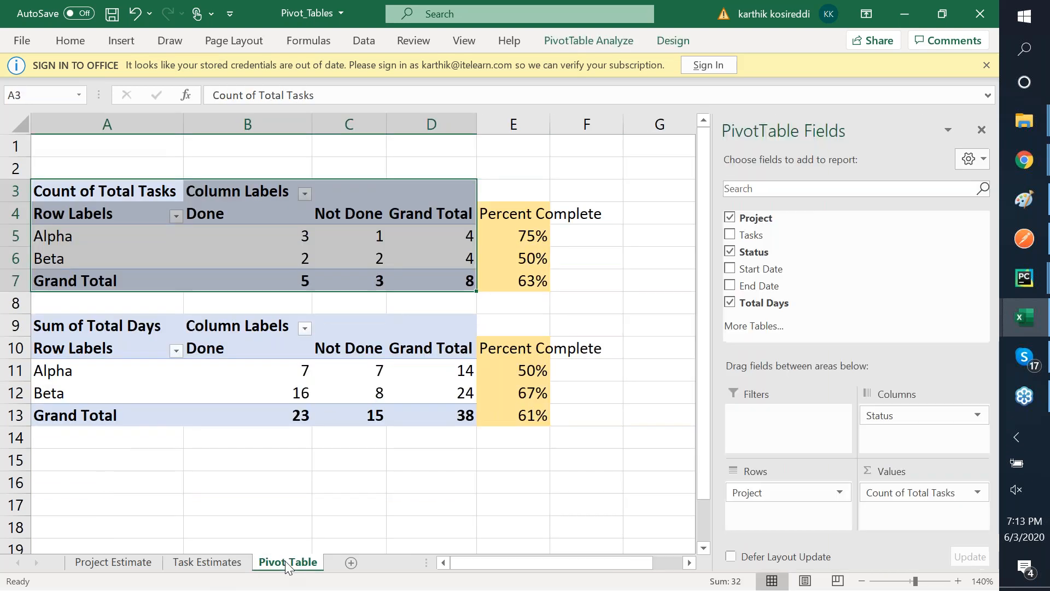
left_click(369, 176)
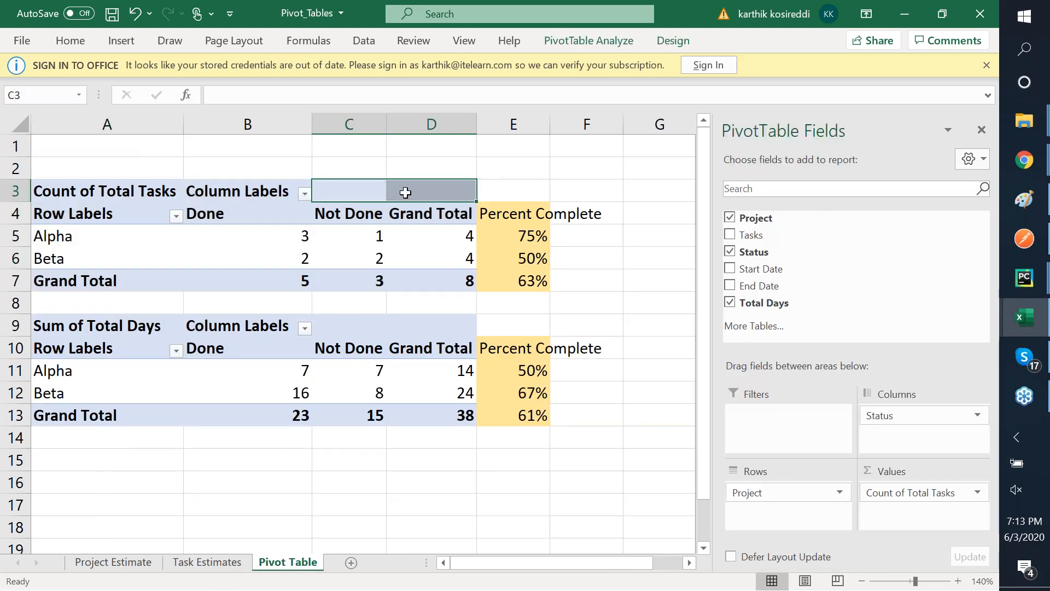
right_click(409, 192)
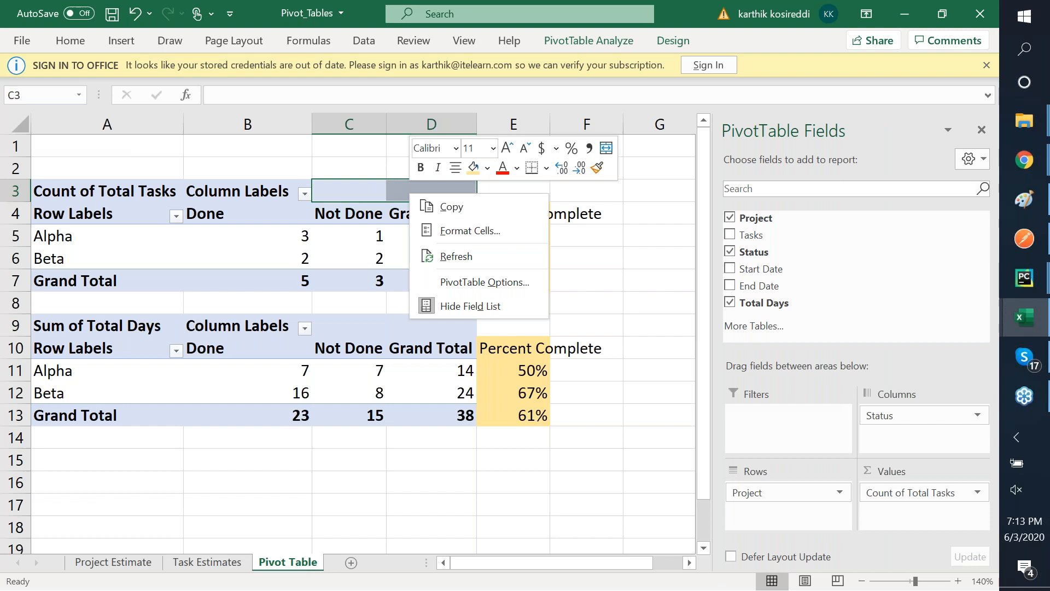
left_click(474, 253)
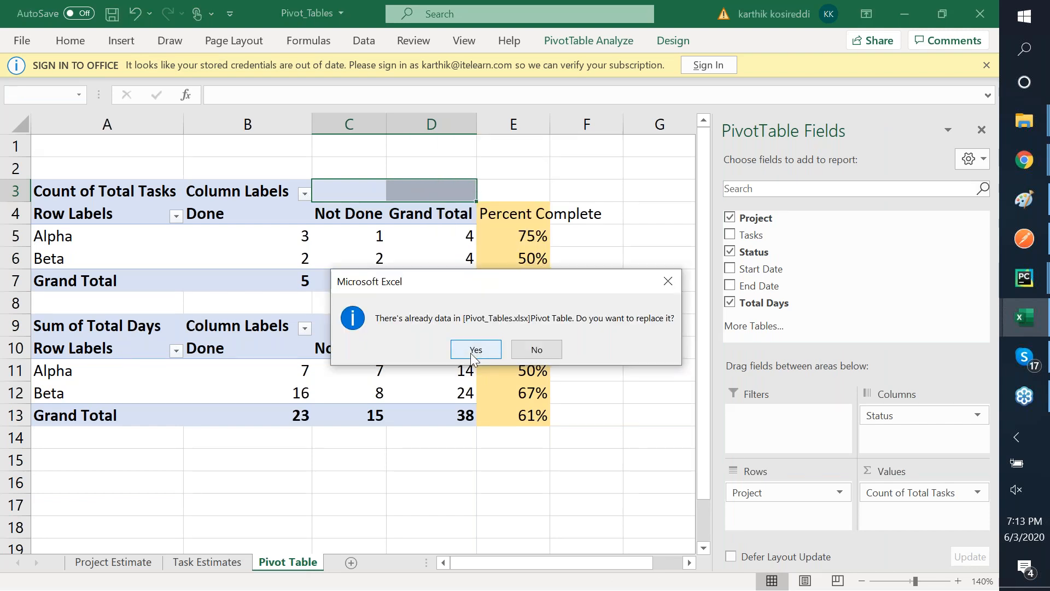
left_click(475, 350)
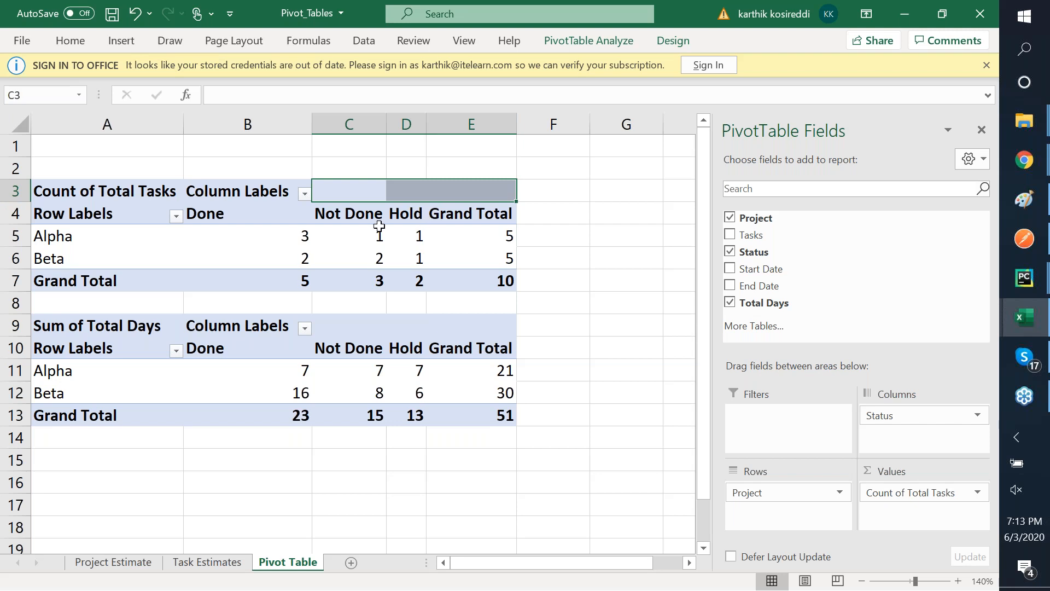
mouse_move(379, 226)
mouse_move(73, 376)
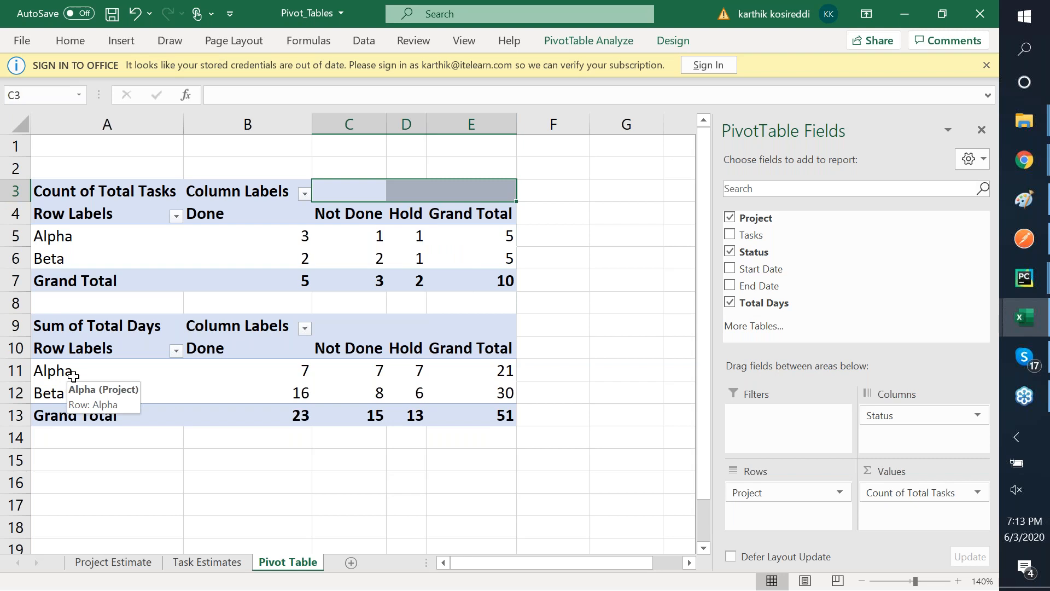
left_click(301, 367)
left_click(348, 366)
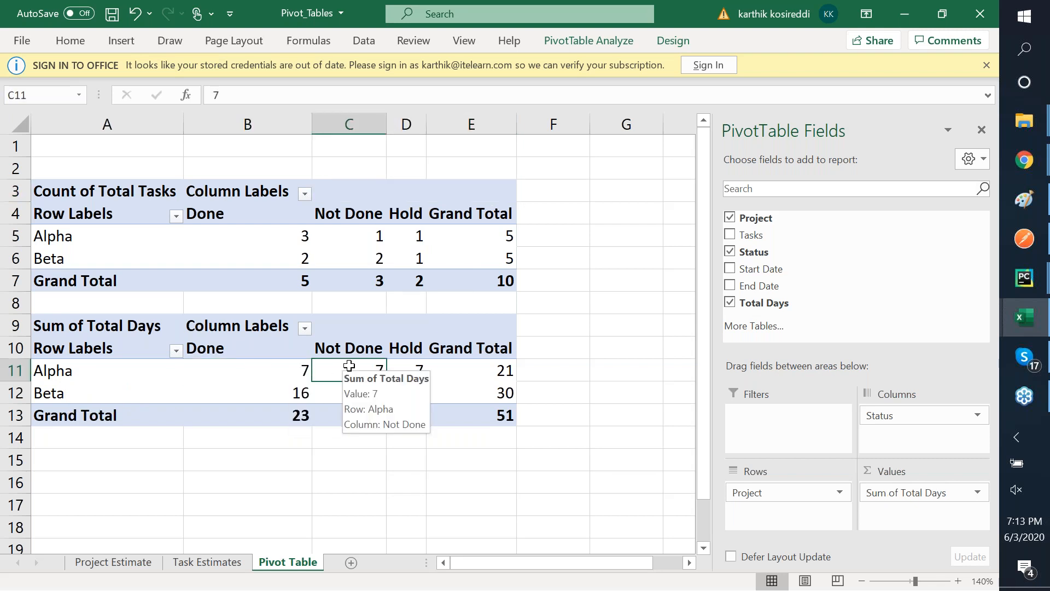
left_click(411, 369)
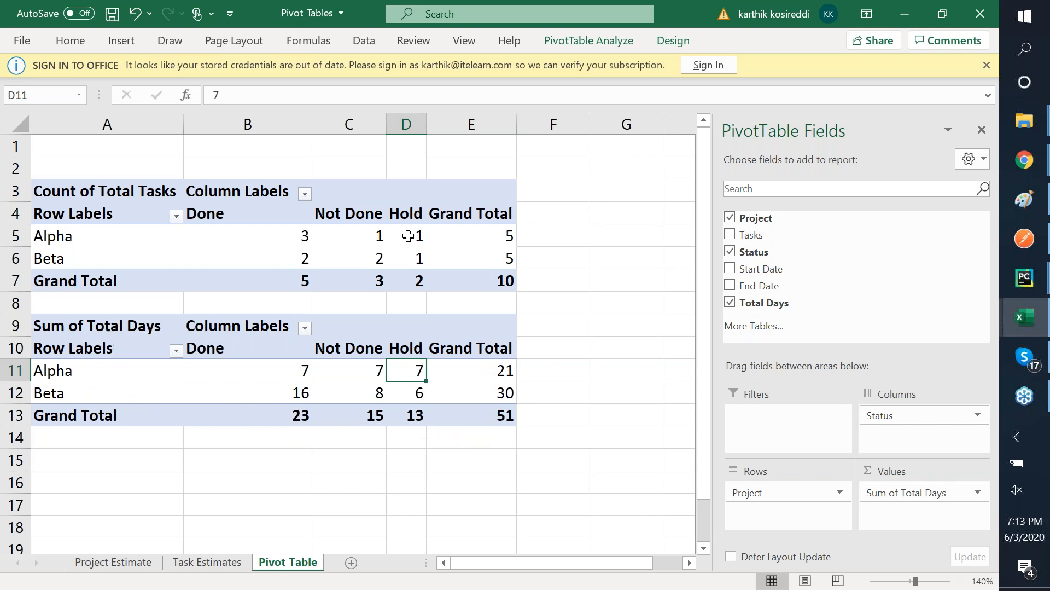
mouse_move(417, 235)
mouse_move(412, 266)
mouse_move(492, 286)
mouse_move(495, 414)
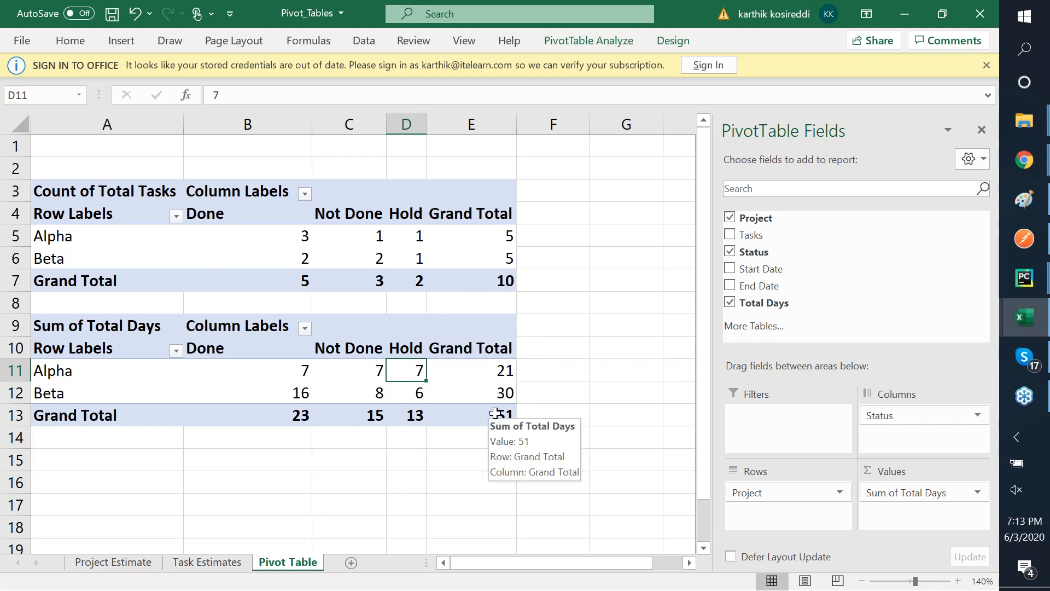
left_click(495, 413)
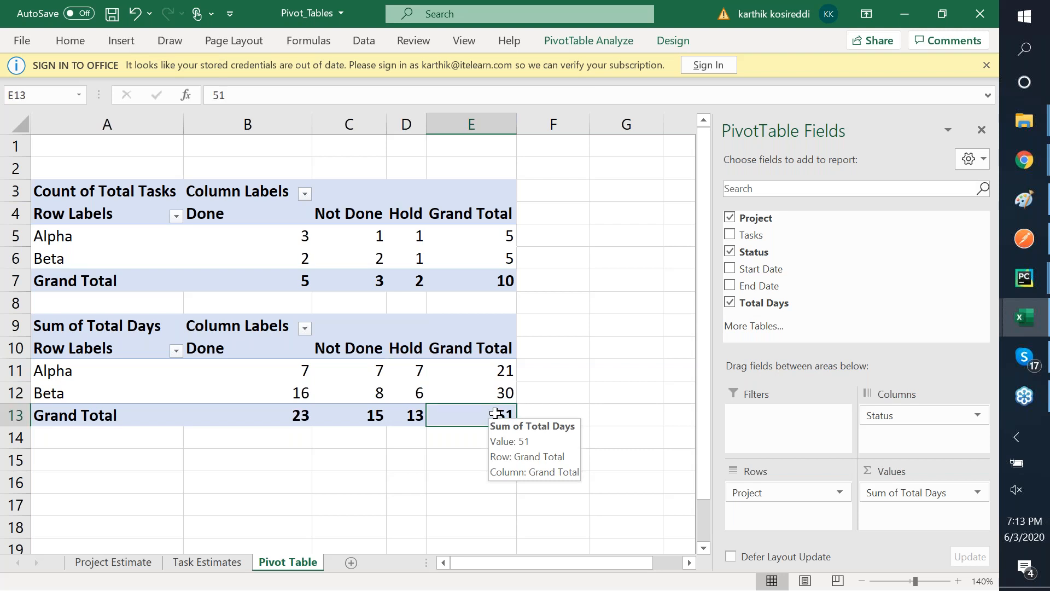
left_click(208, 562)
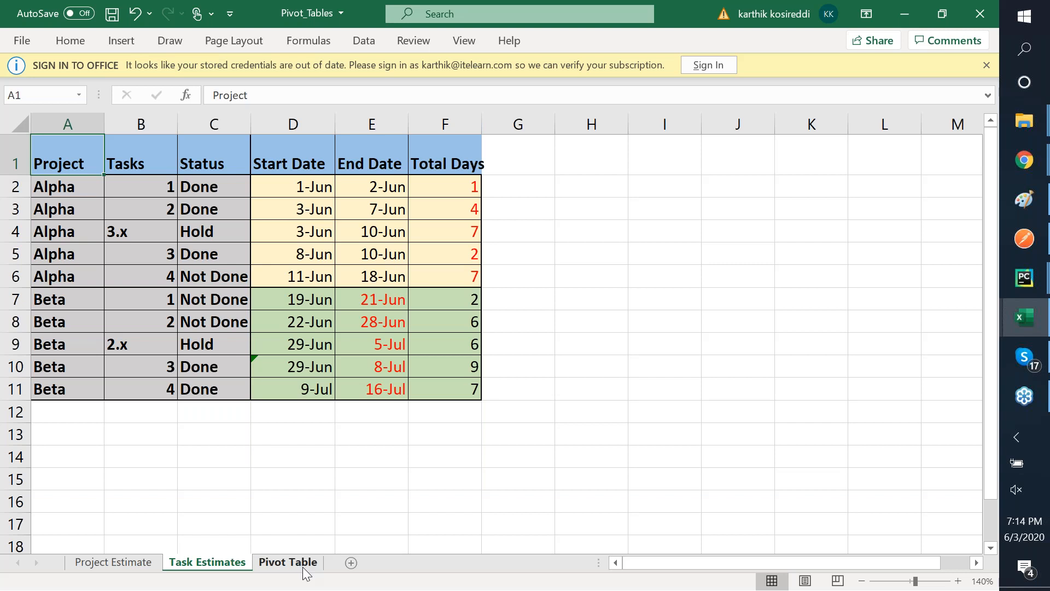
left_click(184, 187)
left_click(177, 190)
key("Left")
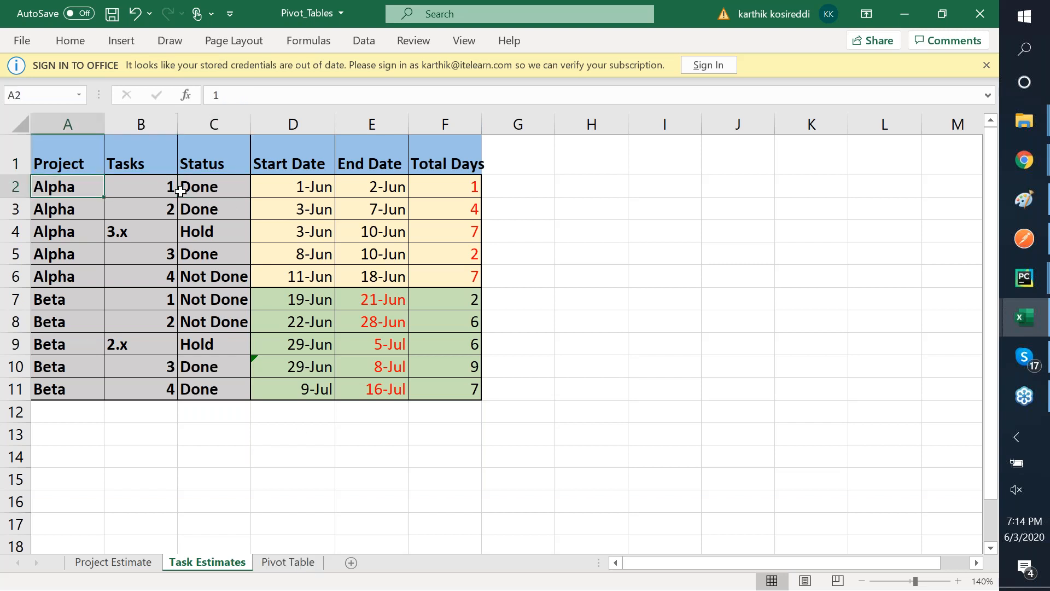
key("Up")
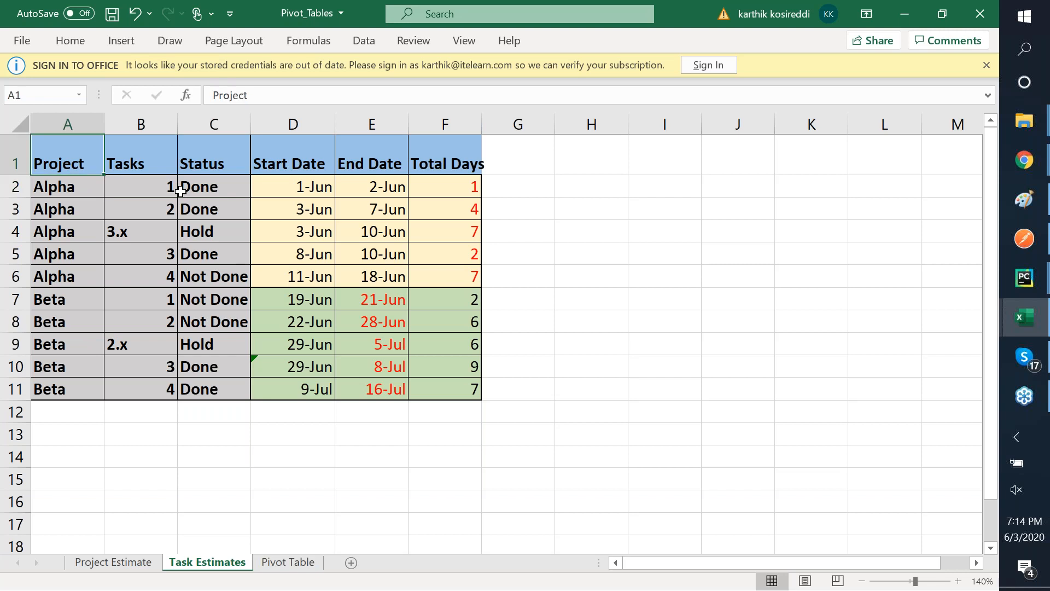
key("shift+Down")
key("shift+Down")
key("shift+Down")
key("shift+Down")
key("shift+Down")
key("shift+Down")
key("shift+Down")
key("shift+Down")
key("shift+Down")
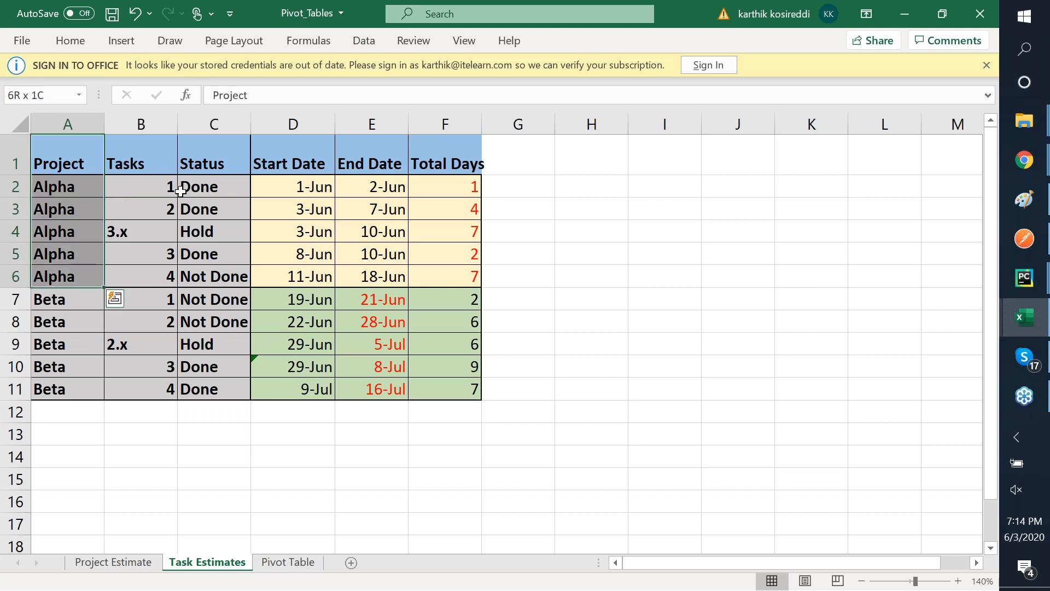
key("shift+Down")
key("shift+Right")
key("shift+Right")
key("shift+Right")
key("shift+Right")
key("shift+Right")
key("shift+Right")
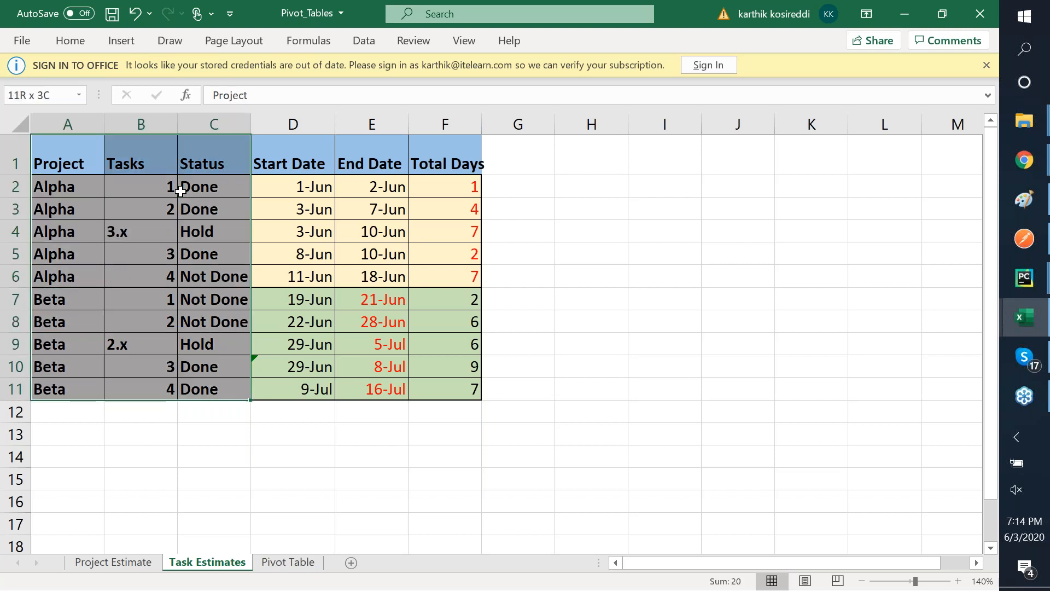
key("shift+Left")
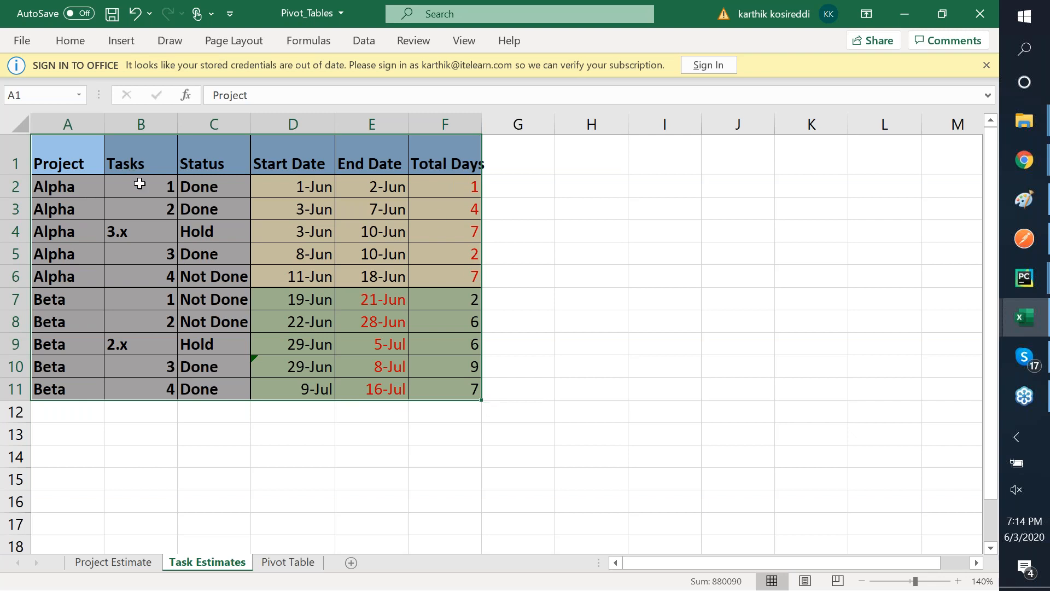
left_click(140, 185)
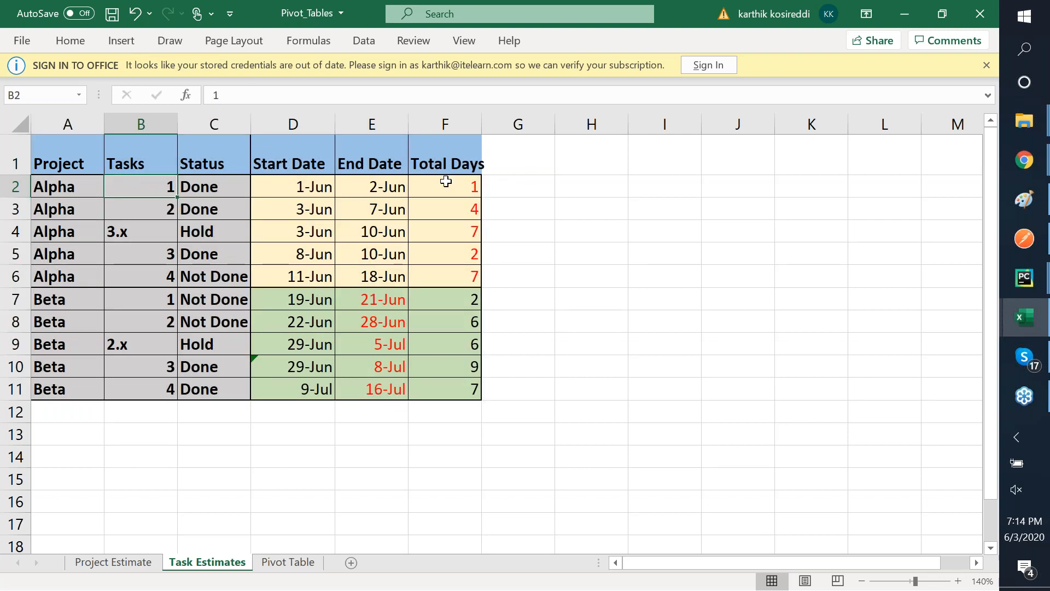
left_click(79, 148)
key("shift+Down")
key("shift+Down")
key("shift+Down")
key("shift+Down")
key("shift+Down")
key("shift+Down")
key("shift+Down")
key("shift+Down")
key("shift+Down")
key("shift+Down")
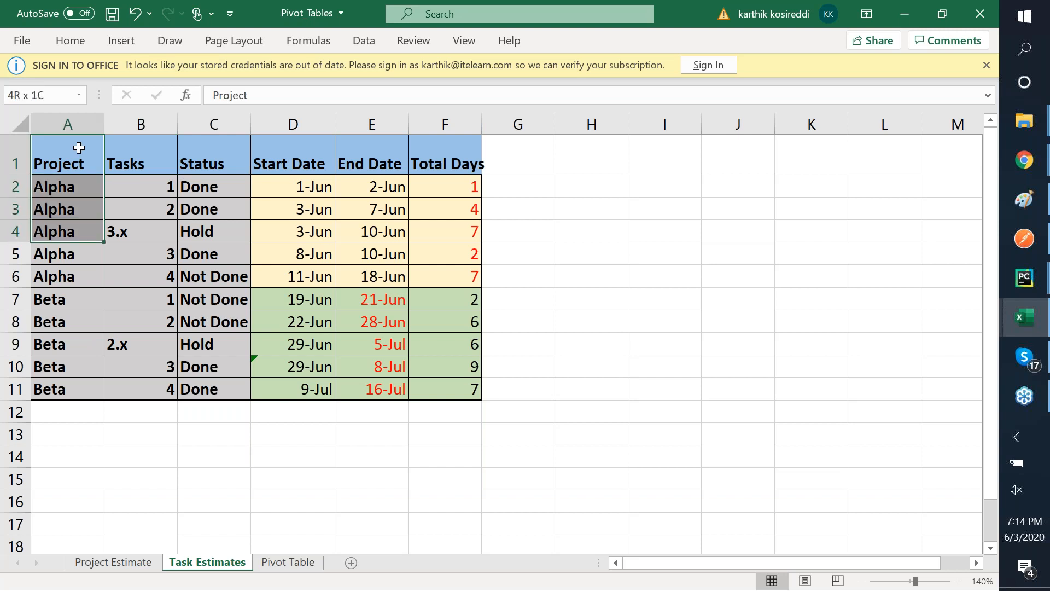
key("shift+Right")
key("shift+Right")
key("shift+Right")
key("shift+Right")
key("shift+Right")
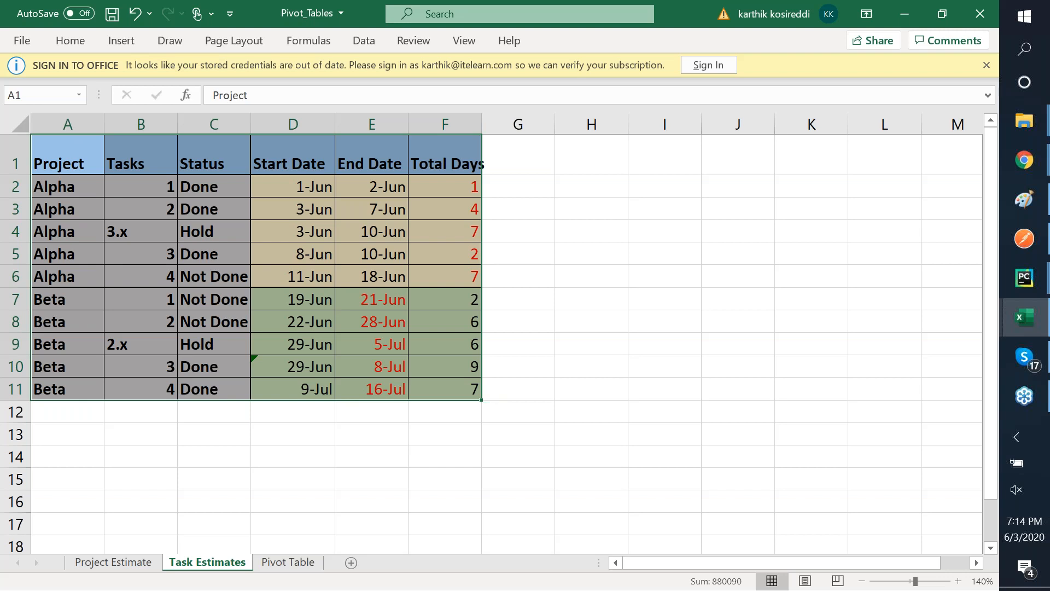
left_click(307, 566)
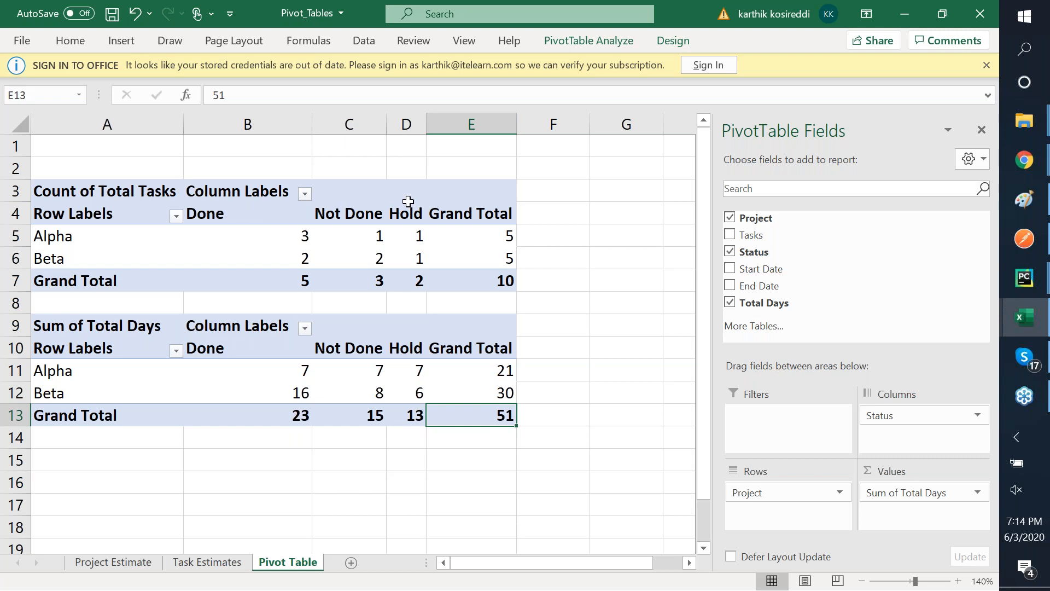
- Save the Pivot_Tables workbook
left_click(705, 67)
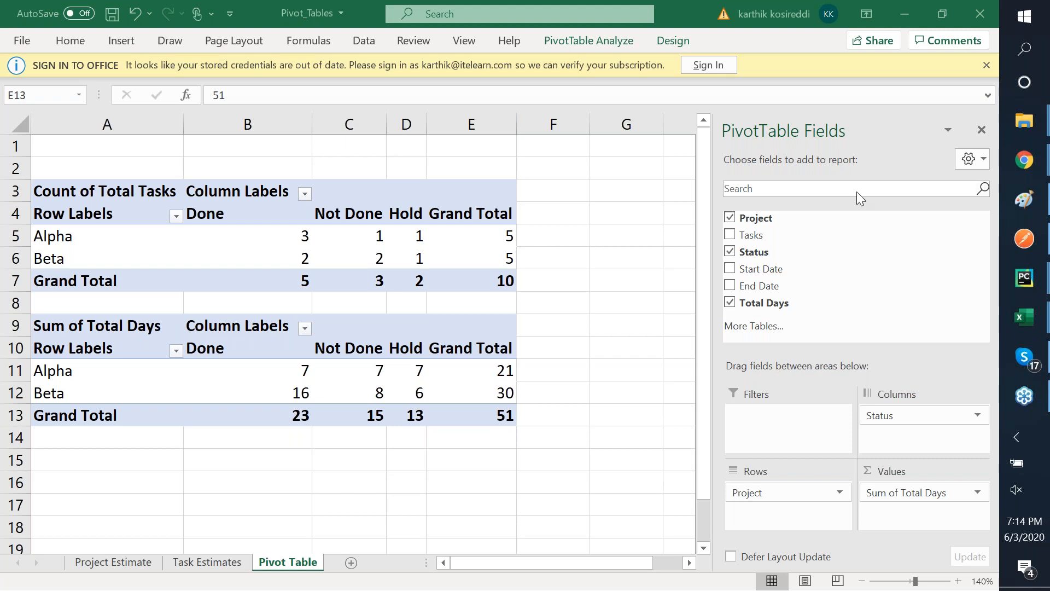
left_click(112, 15)
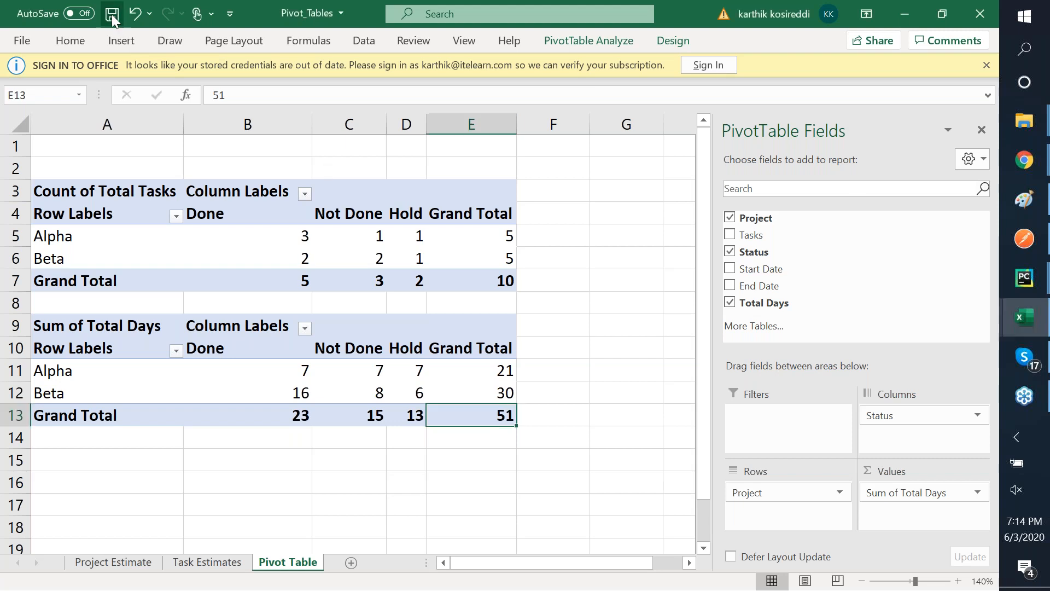
key("alt+Tab")
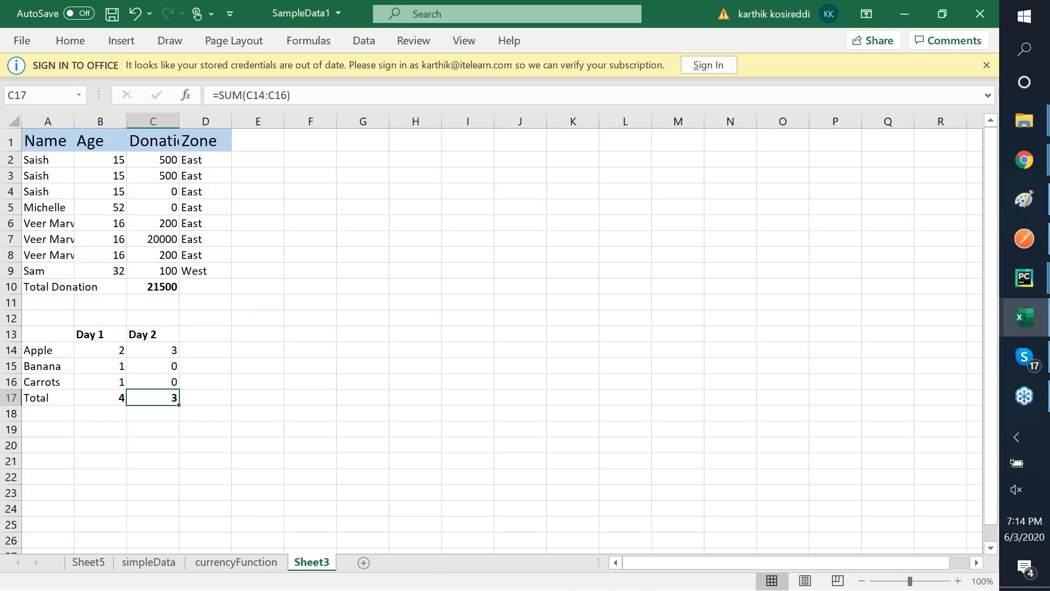
- Clear and restore the Day 2 total formula in C17, then switch to Chrome
key("Delete")
key("Right")
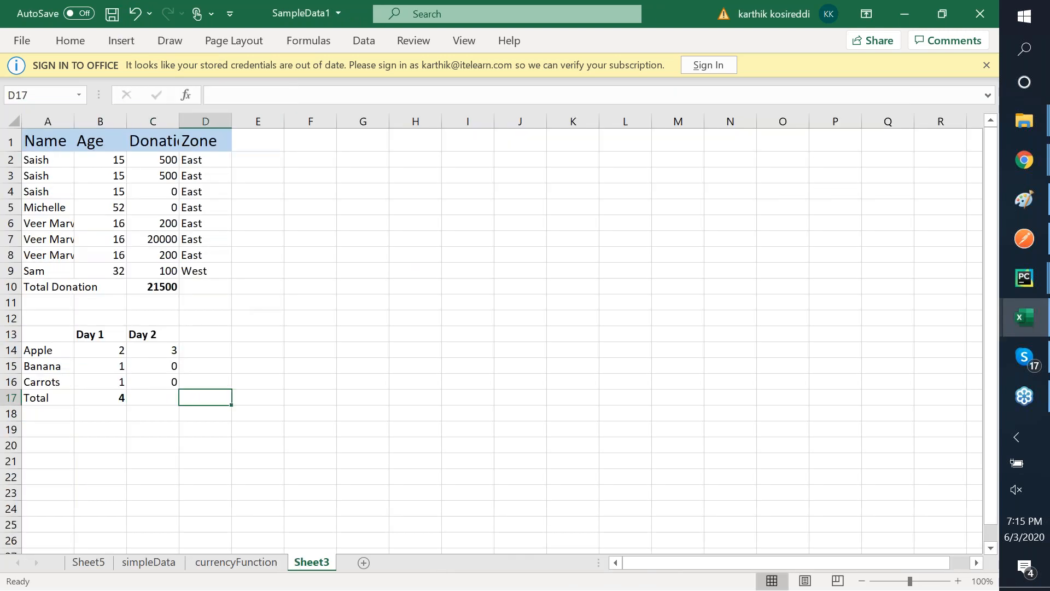
left_click(290, 315)
key("ctrl+z")
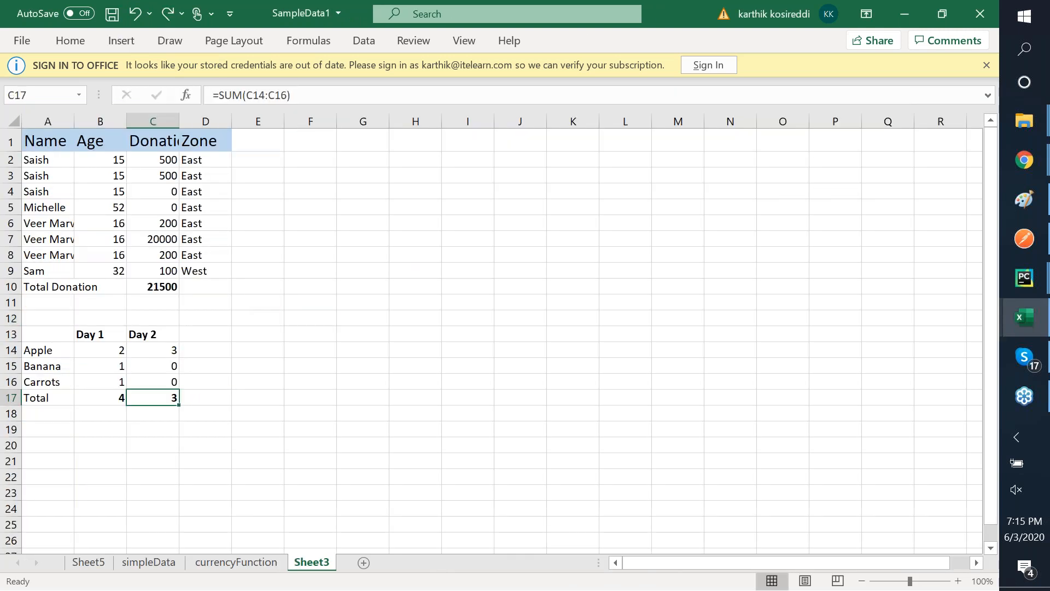
key("alt+Tab")
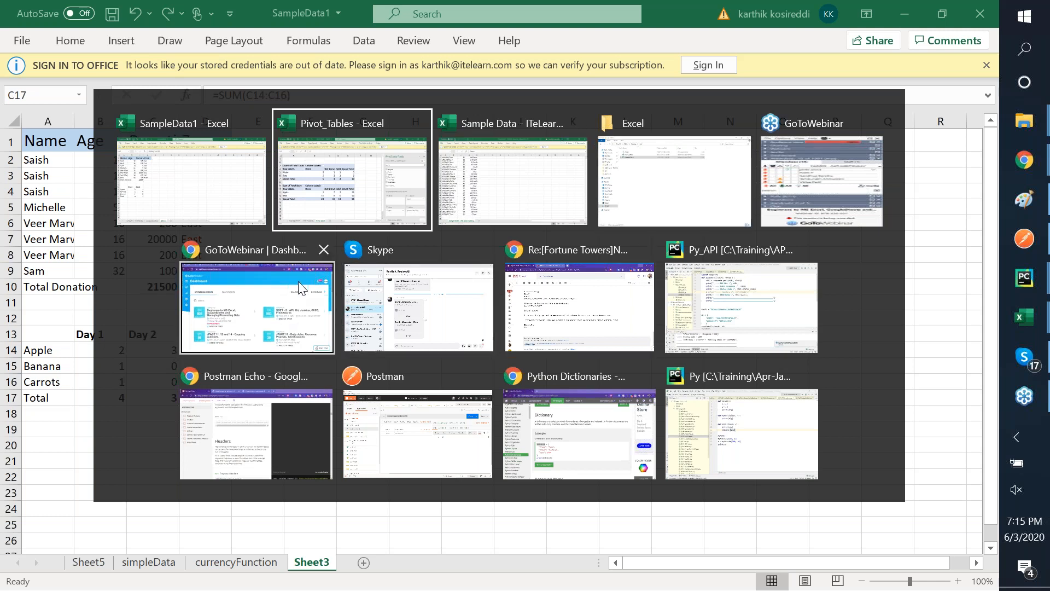
left_click(562, 415)
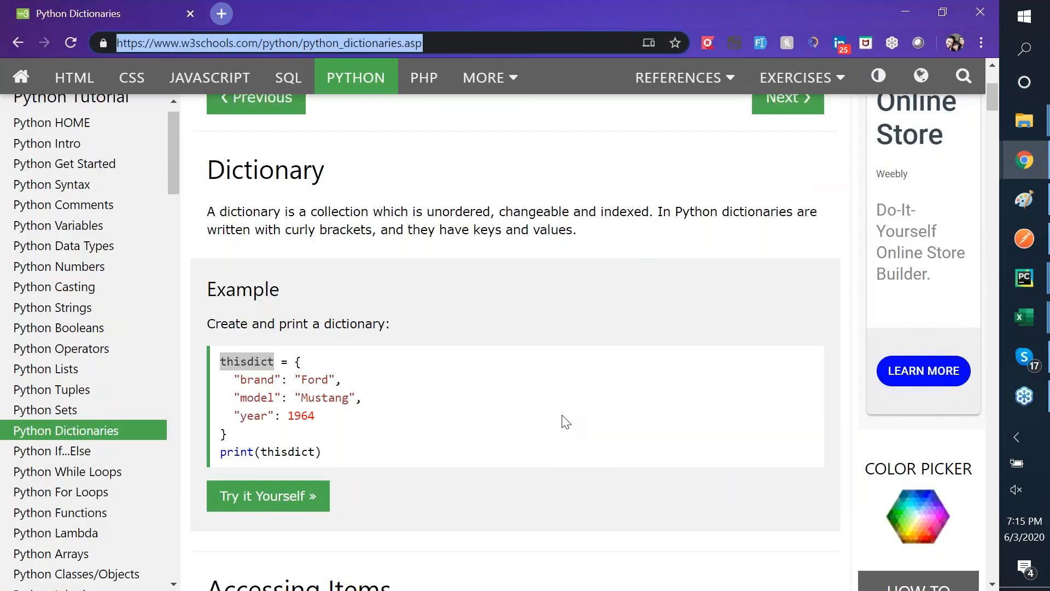
- Load 'Trainings - Google Drive' from the address-bar suggestions for 'dr'
type("gd")
key("BackSpace")
key("BackSpace")
type("goog")
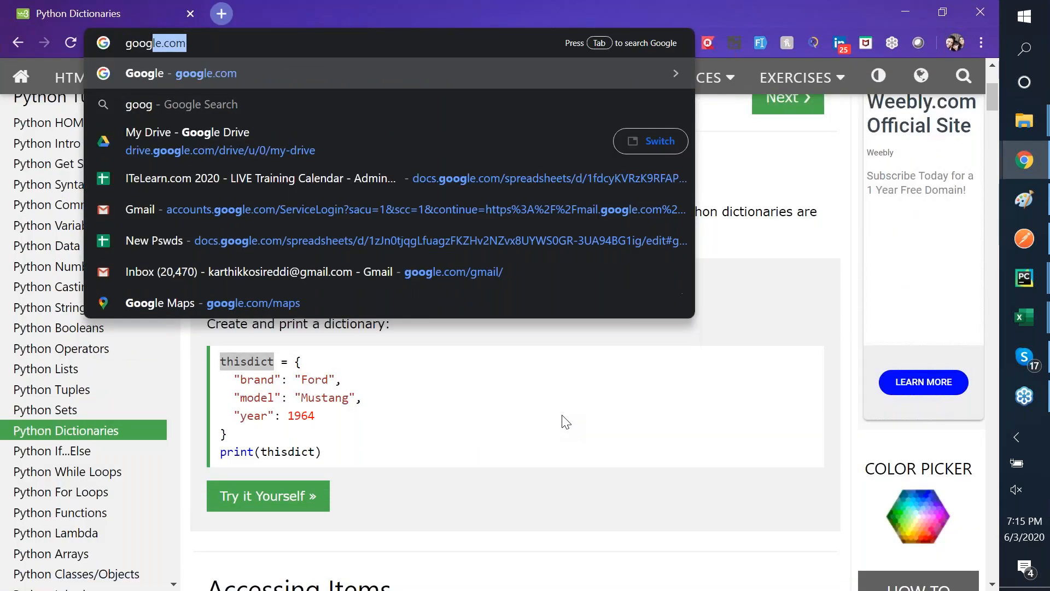
key("BackSpace")
key("BackSpace")
key("BackSpace")
key("BackSpace")
key("BackSpace")
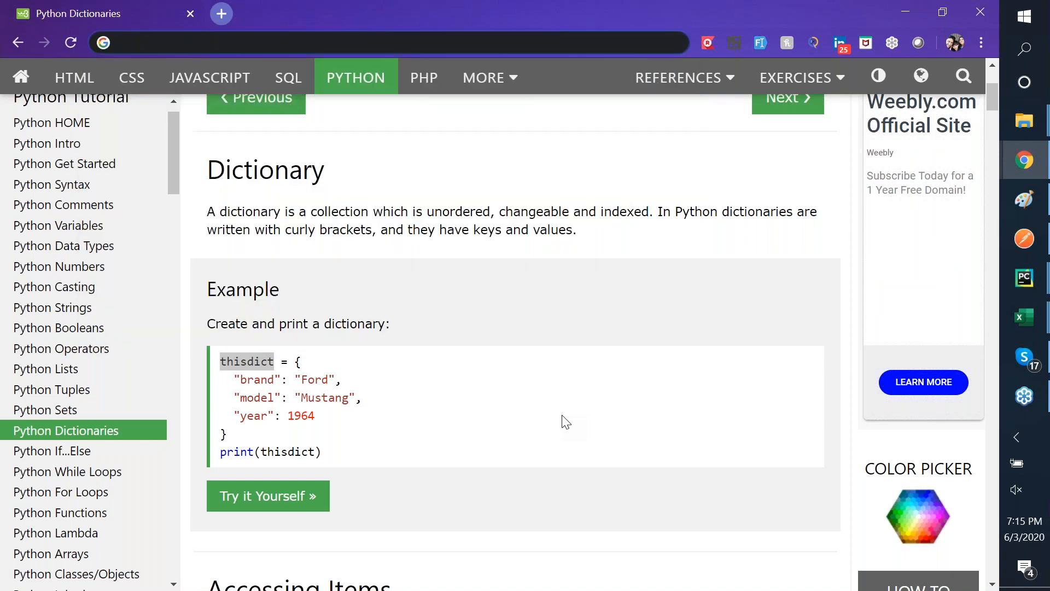
type("dr")
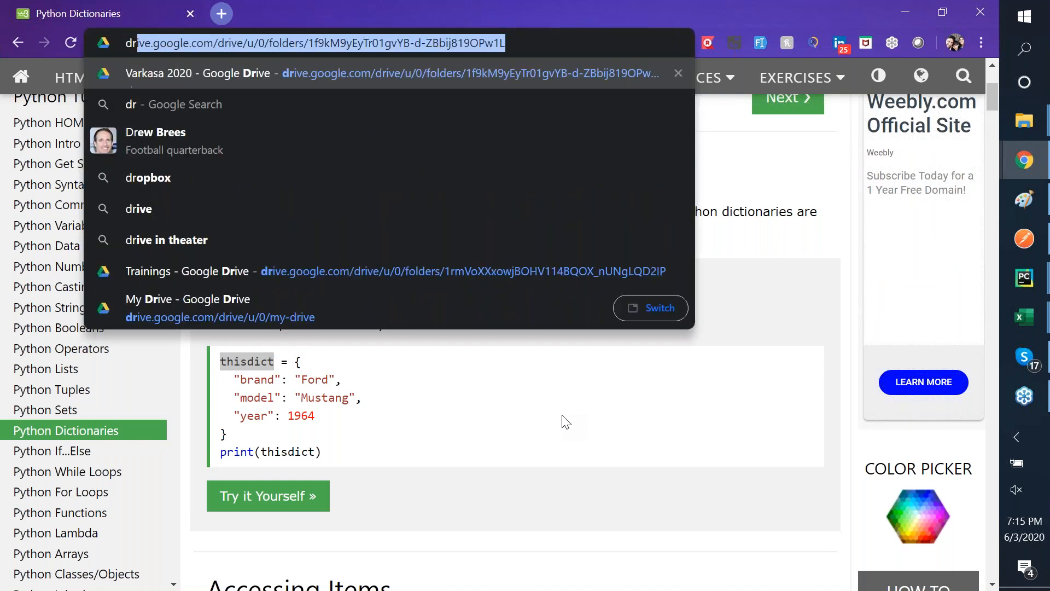
key("Up")
key("Up")
key("Return")
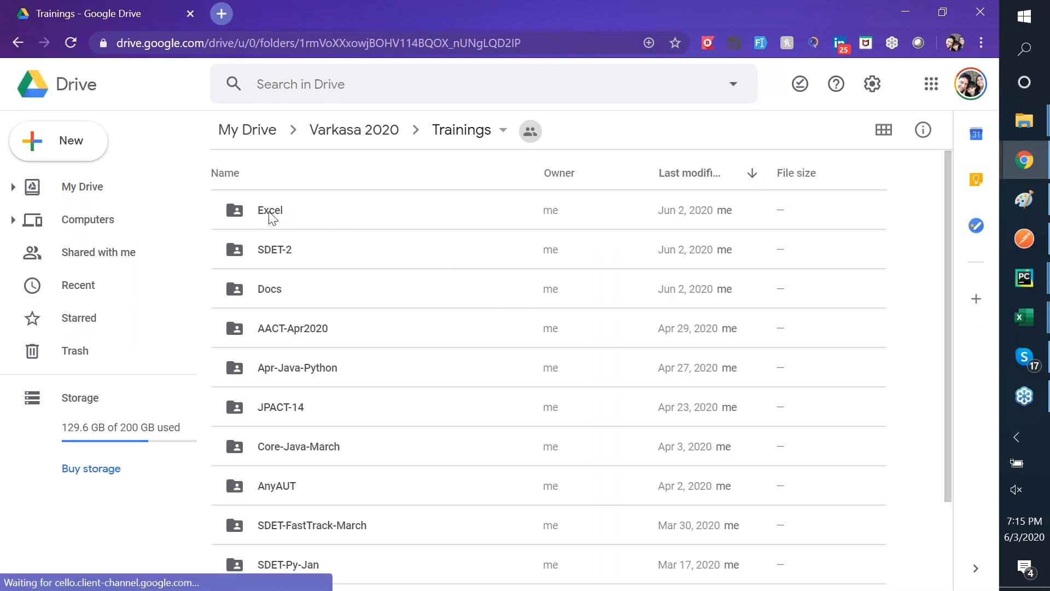
- Open the Drive Excel folder and start a file upload browsed to C:\Training\Excel
double_click(270, 214)
left_click(271, 217)
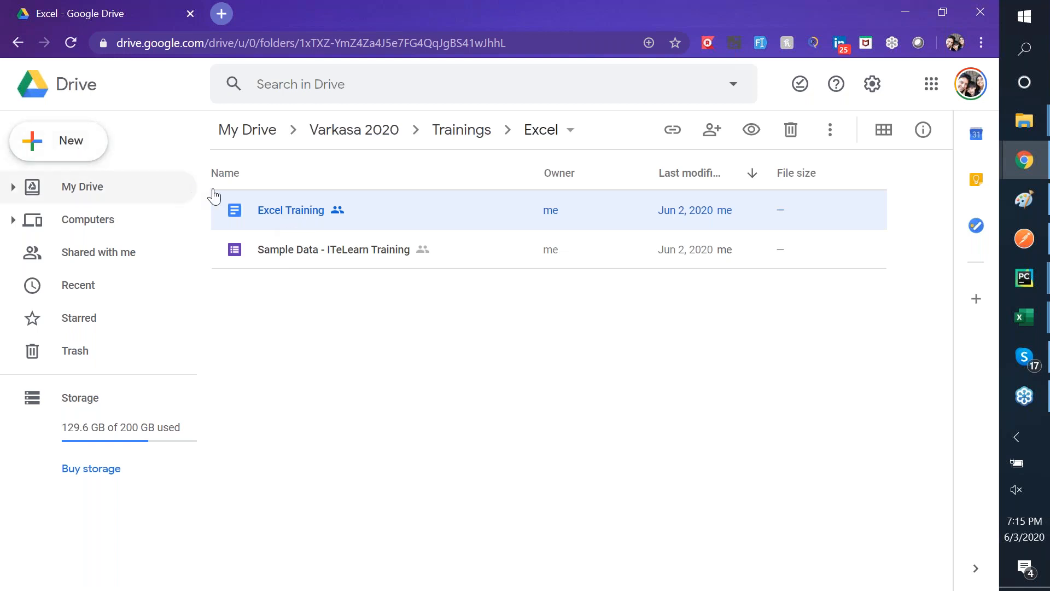
left_click(60, 147)
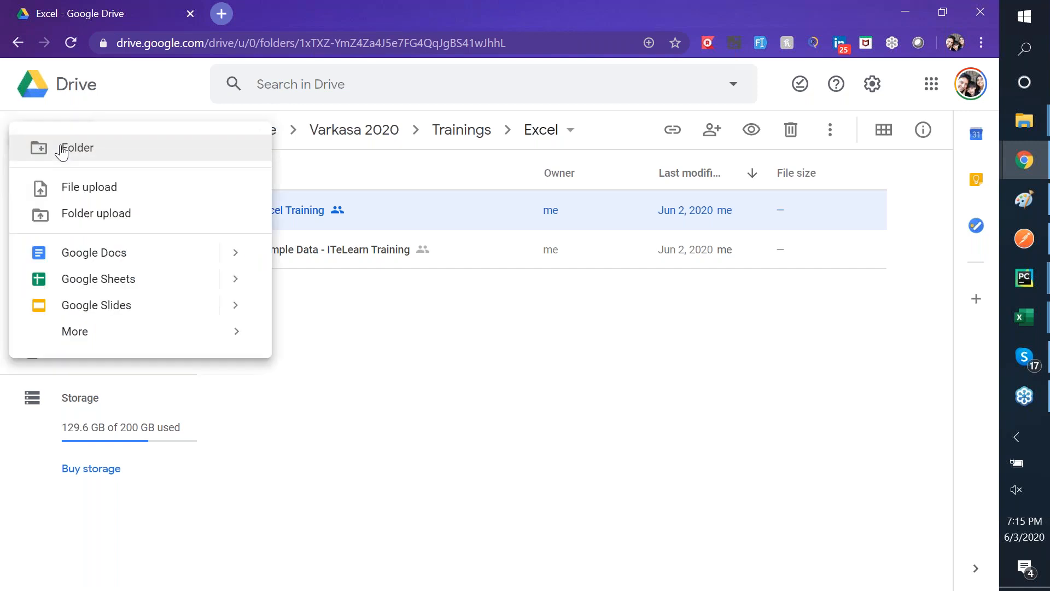
left_click(111, 189)
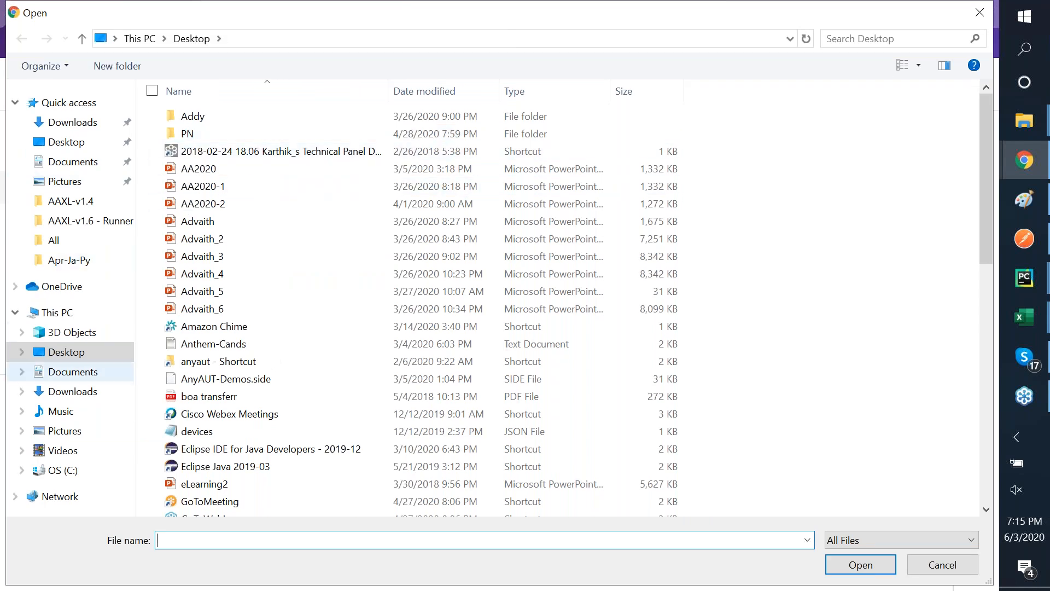
left_click(66, 474)
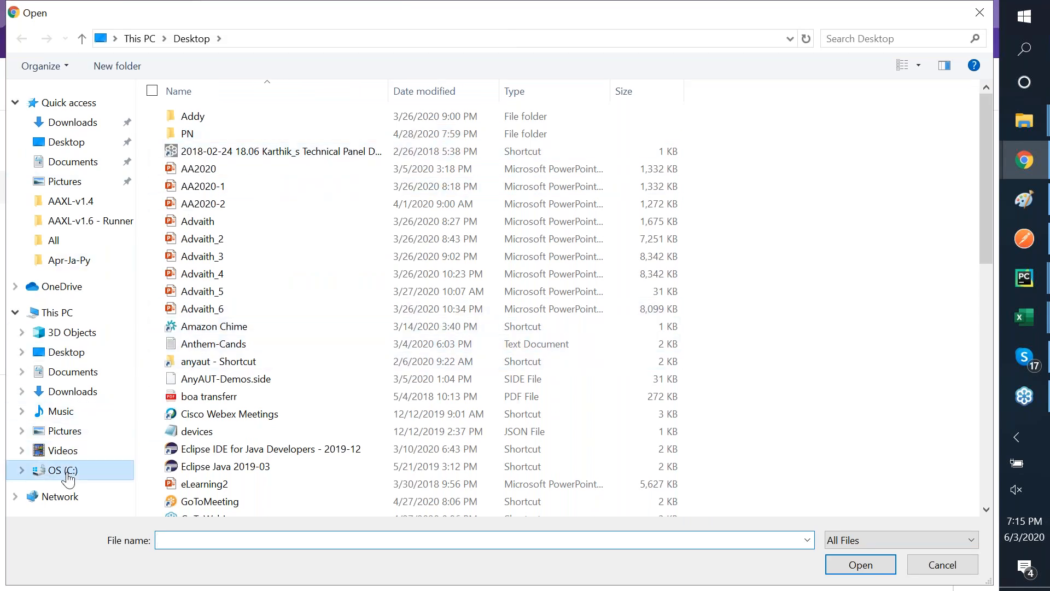
left_click(207, 469)
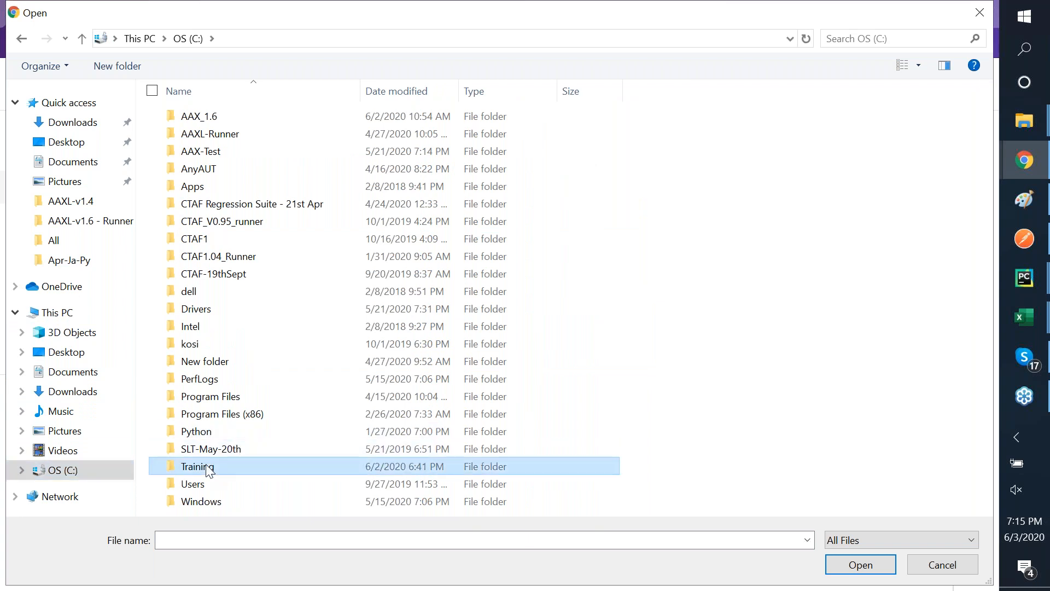
double_click(208, 469)
double_click(233, 169)
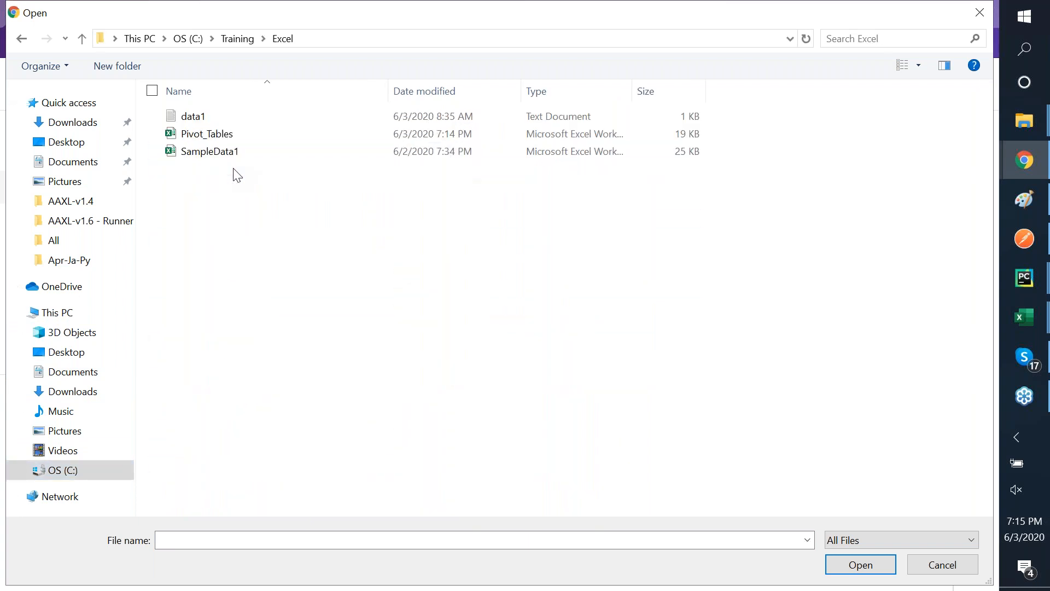
key("alt+Tab")
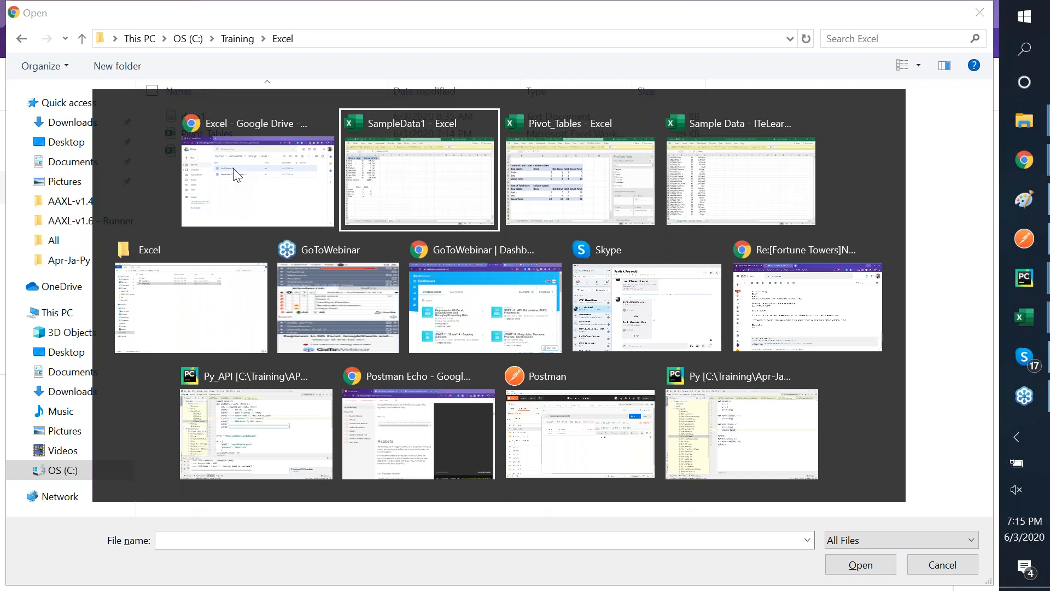
- Save Pivot_Tables, then close the Pivot_Tables and SampleData1 workbooks in Excel
key("alt+Tab")
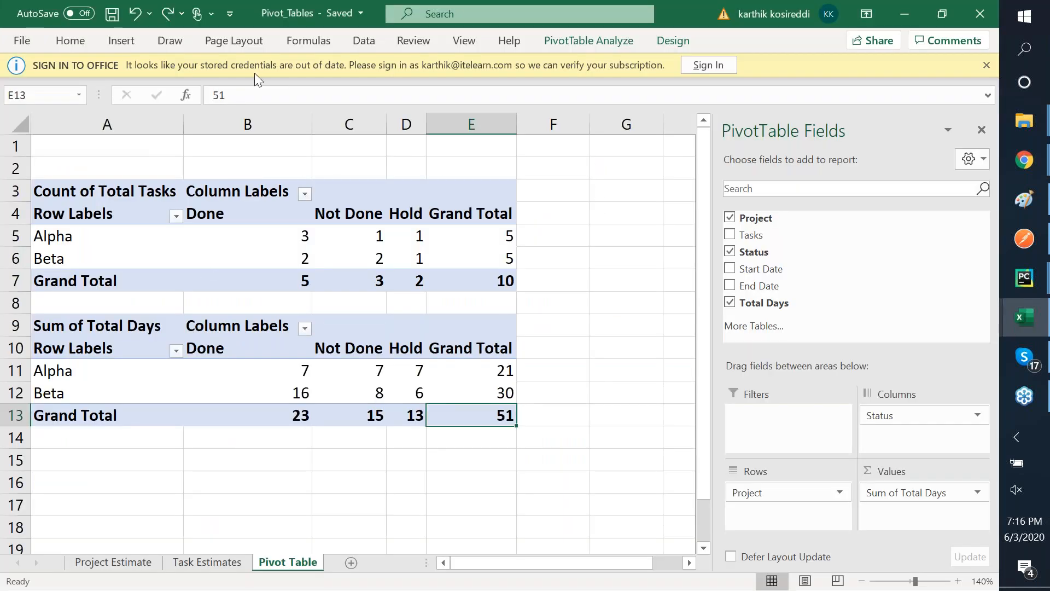
left_click(107, 16)
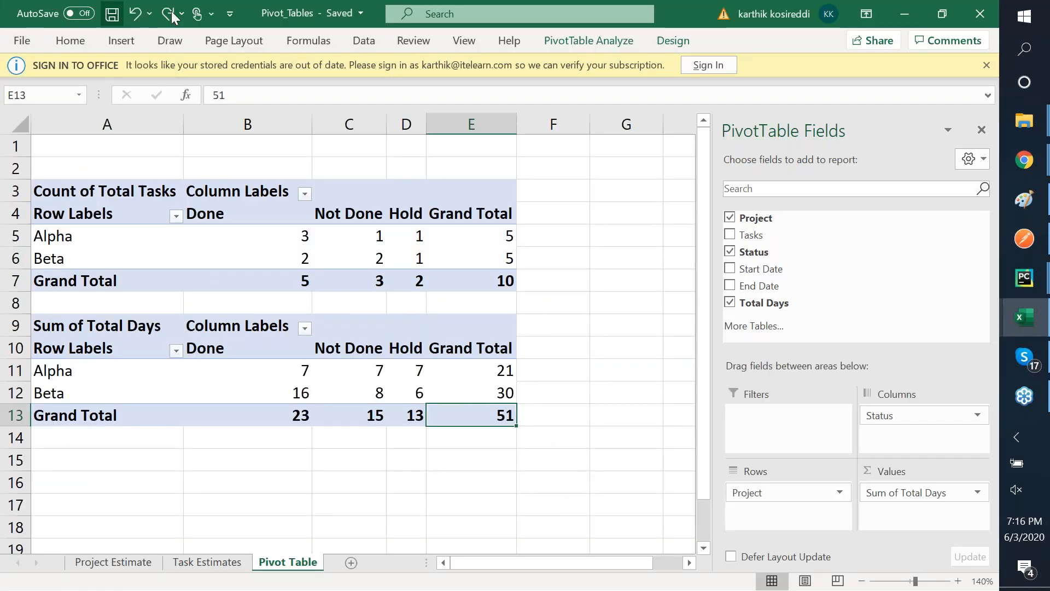
left_click(980, 13)
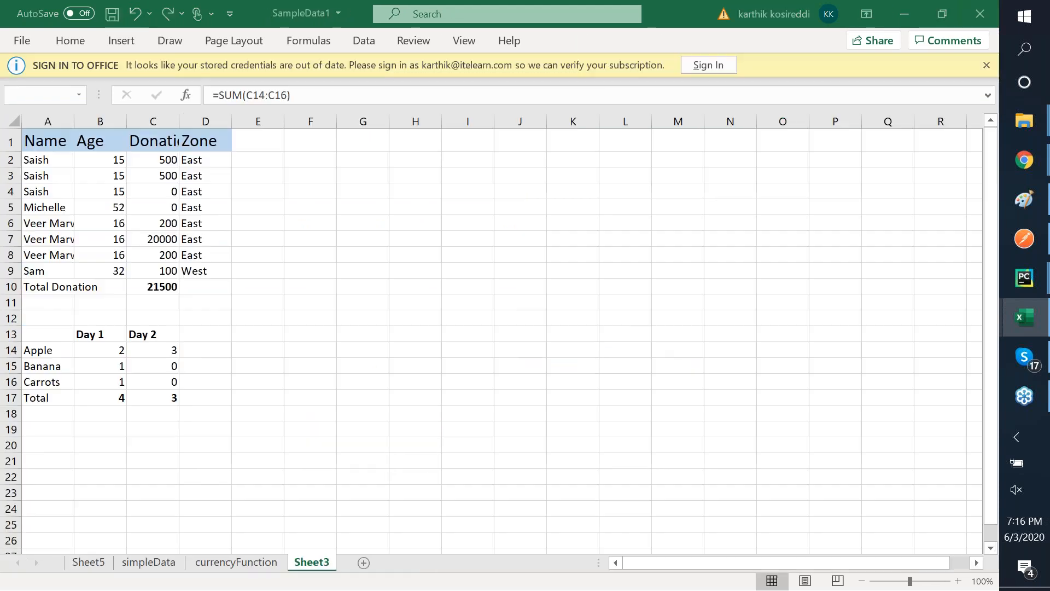
left_click(980, 13)
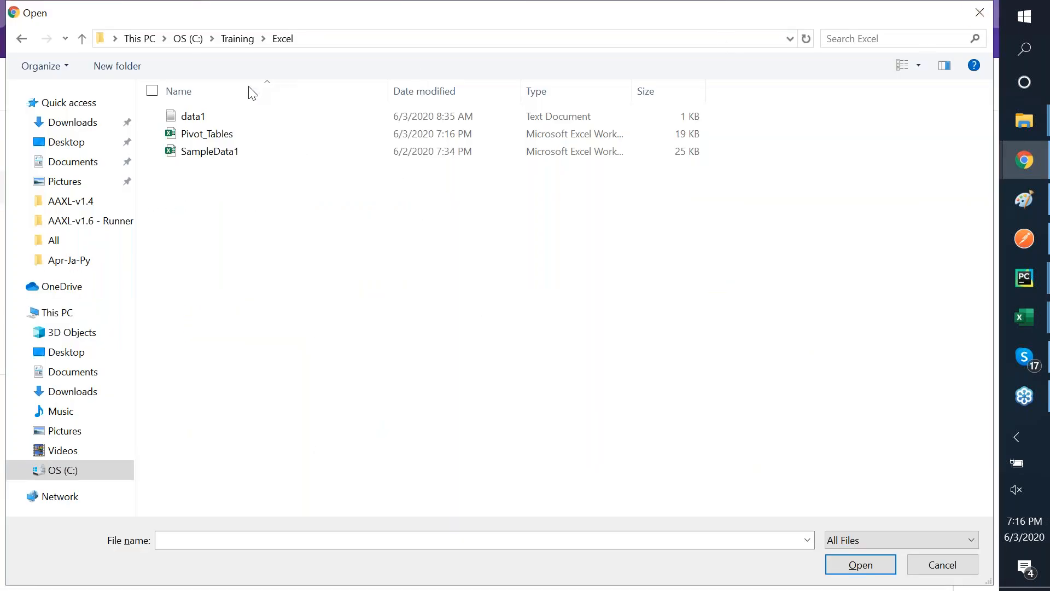
- Upload Pivot_Tables to the Drive Excel folder and preview Pivot_Tables.xlsx
double_click(207, 141)
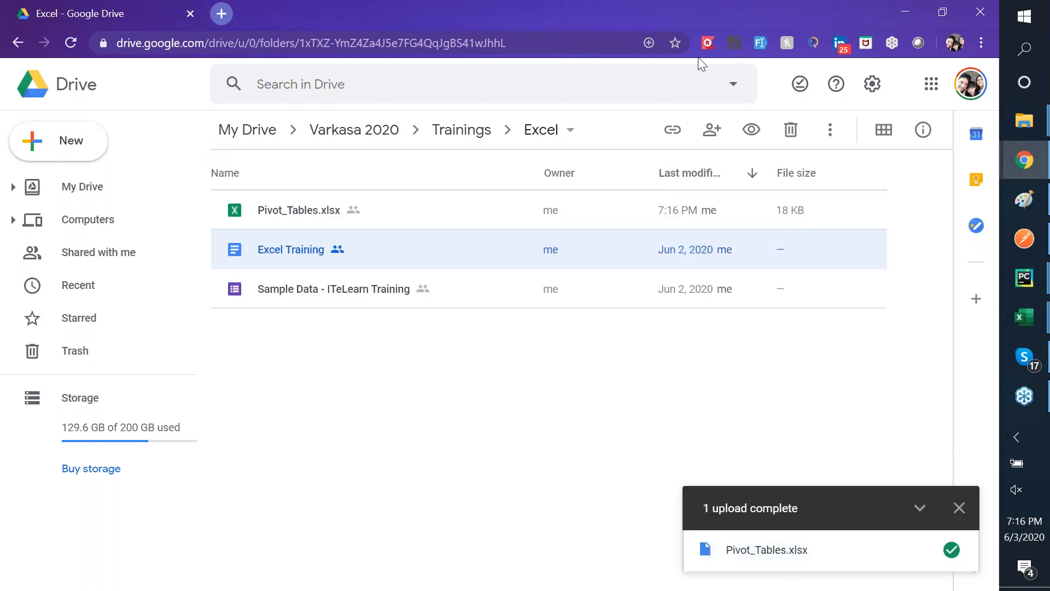
key("alt+Tab")
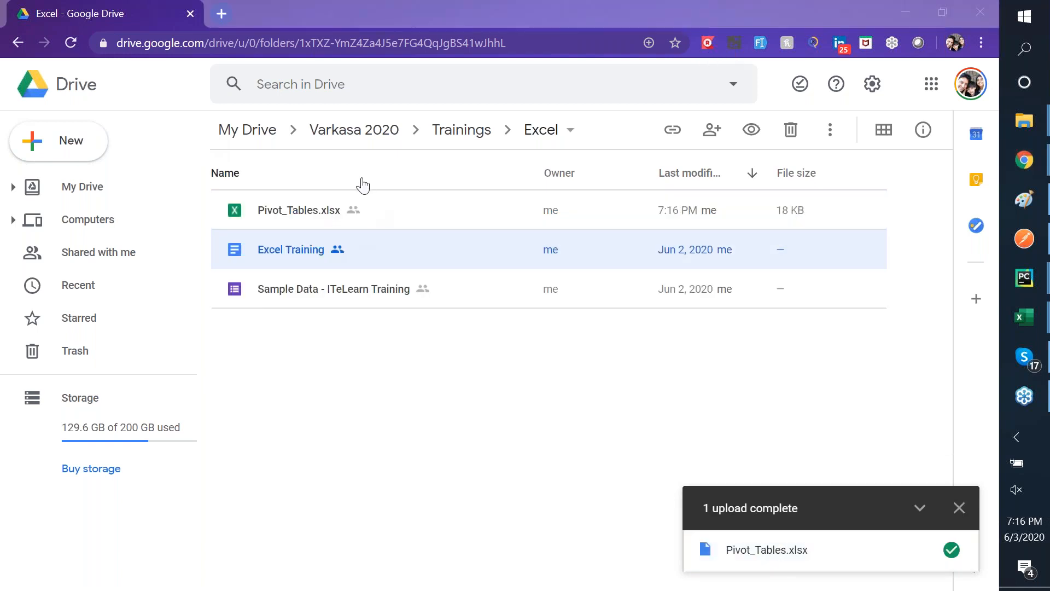
left_click(274, 205)
double_click(274, 204)
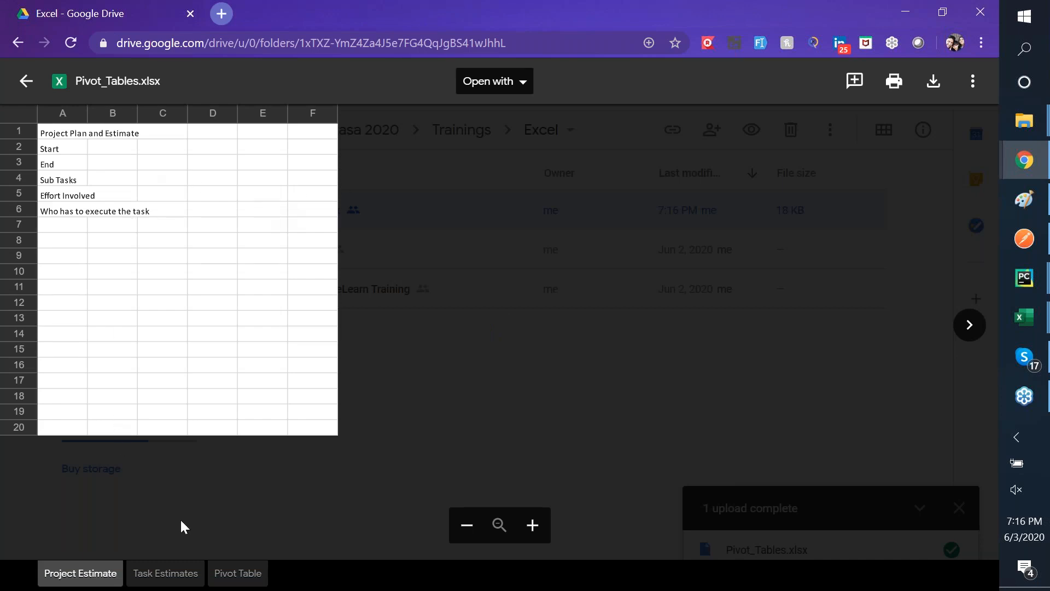
- Open Pivot_Tables.xlsx with Google Sheets, reloading after the error, then return to Drive
left_click(497, 88)
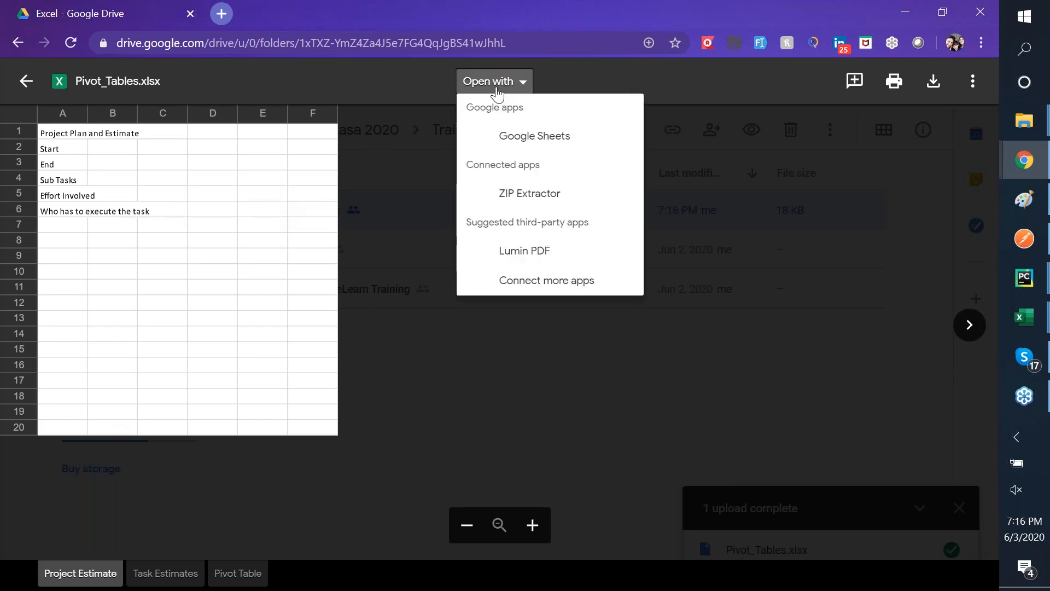
left_click(535, 142)
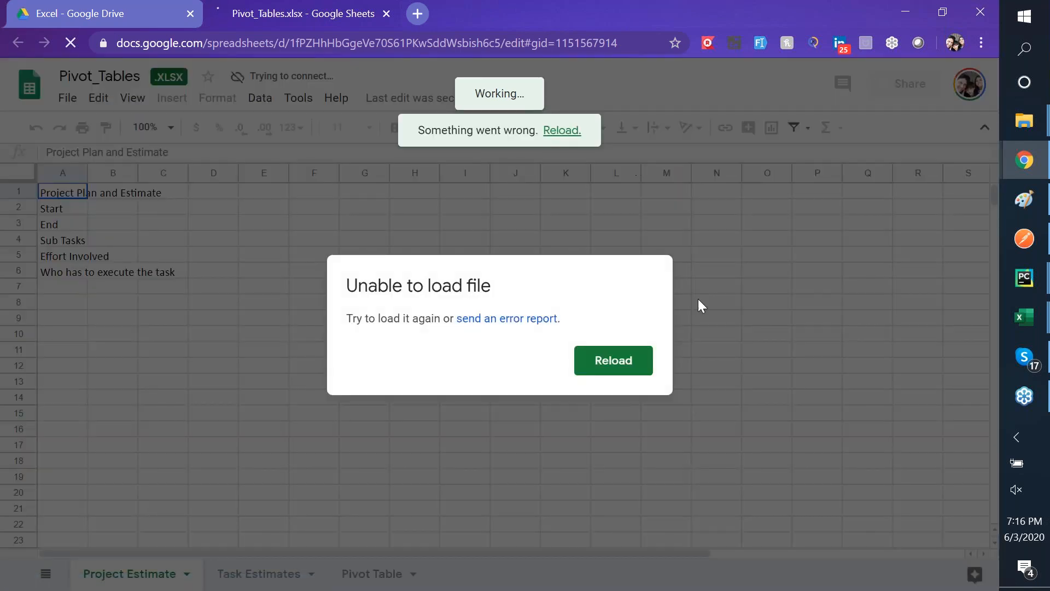
left_click(637, 361)
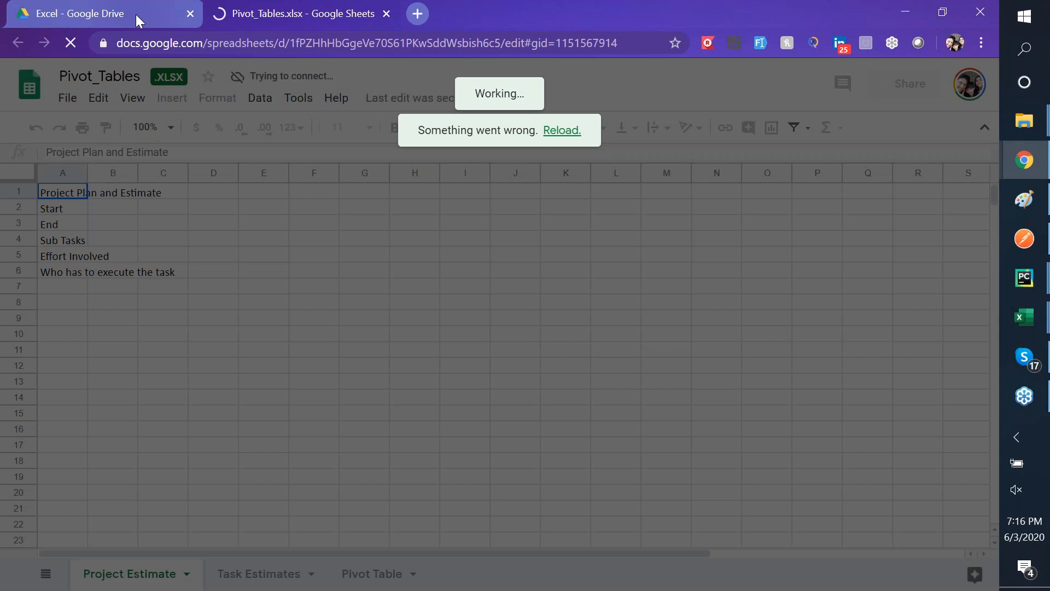
left_click(135, 13)
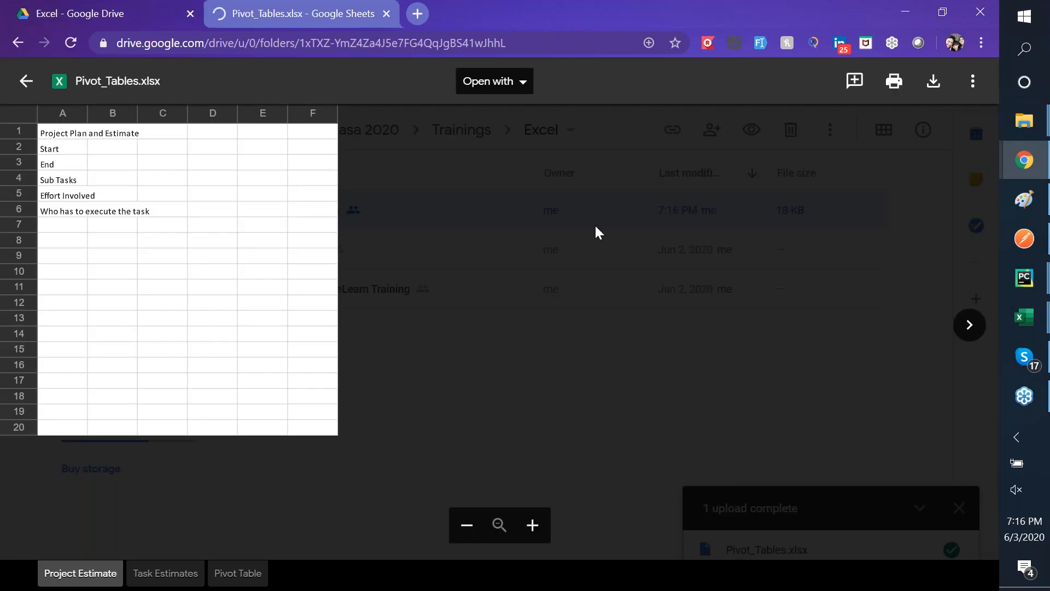
- Create a new Google Sheets spreadsheet in the shared Excel folder, reloading it after it fails to load
left_click(24, 82)
left_click(64, 149)
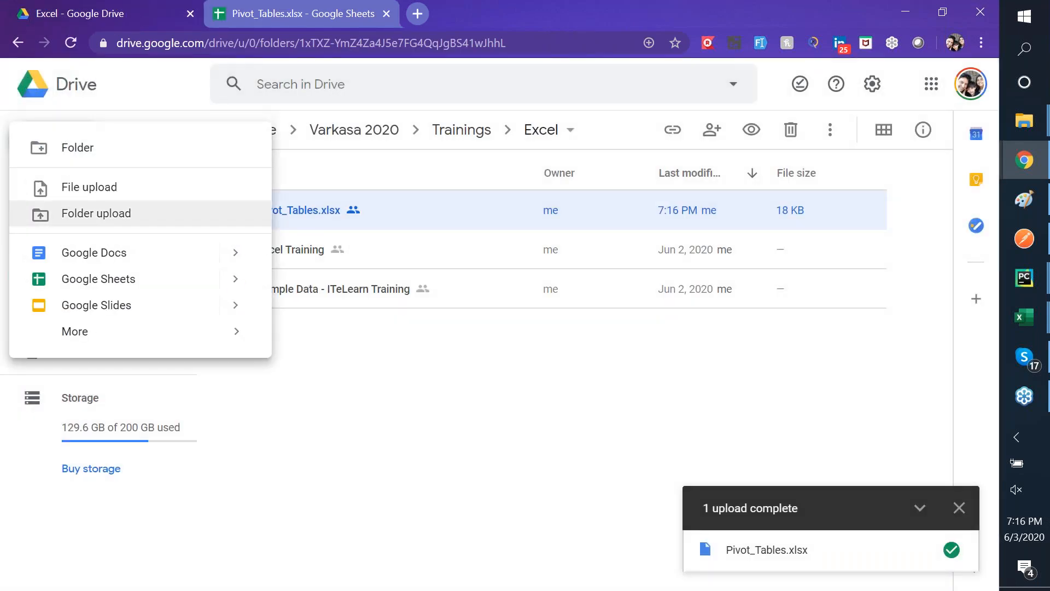
left_click(116, 280)
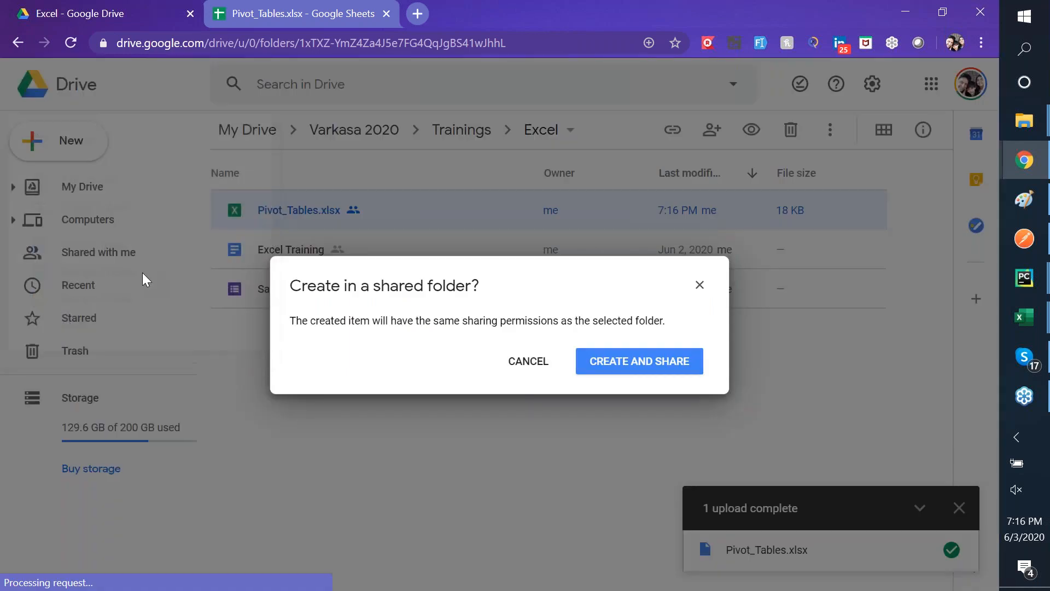
left_click(640, 361)
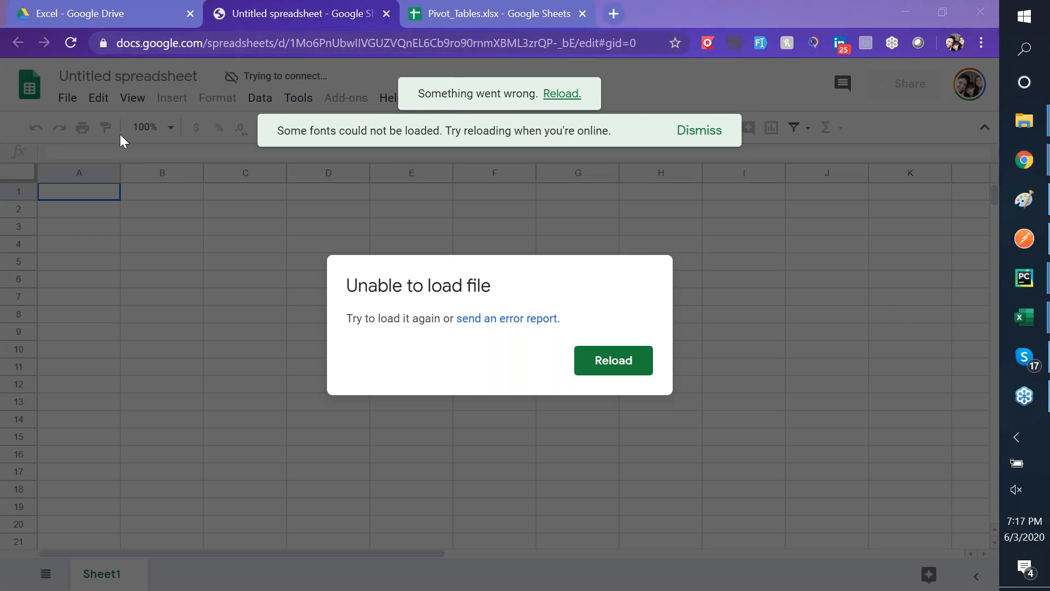
left_click(76, 43)
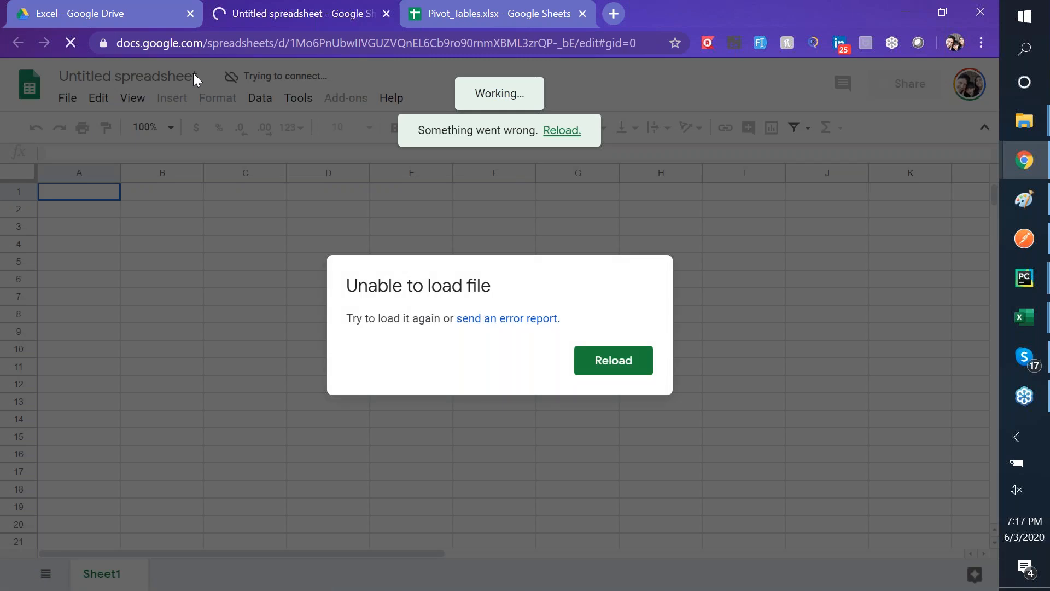
- Create another spreadsheet from the Drive folder's right-click menu with Create and Share
left_click(146, 8)
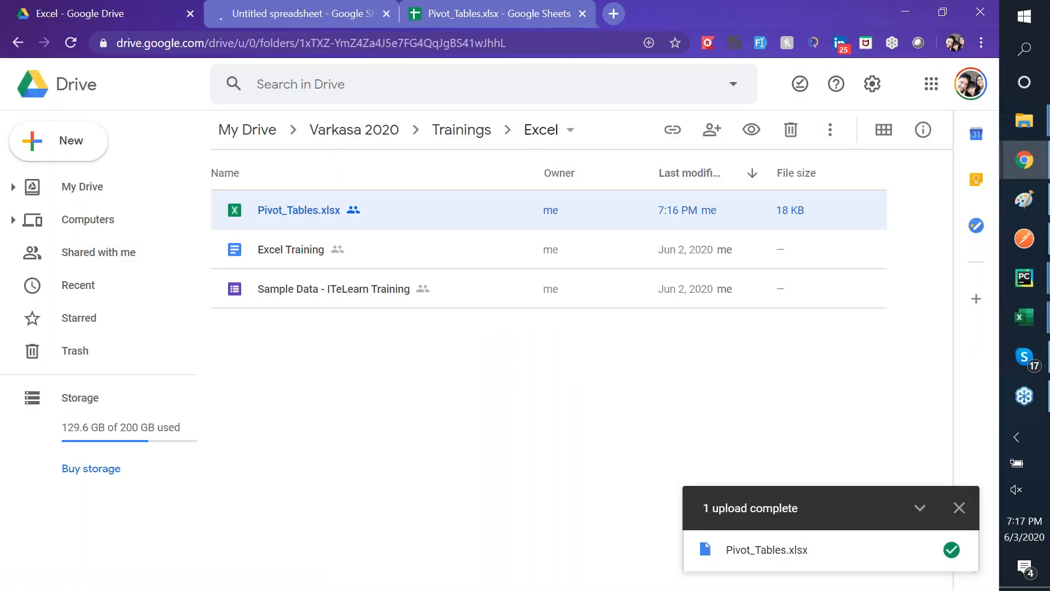
right_click(326, 362)
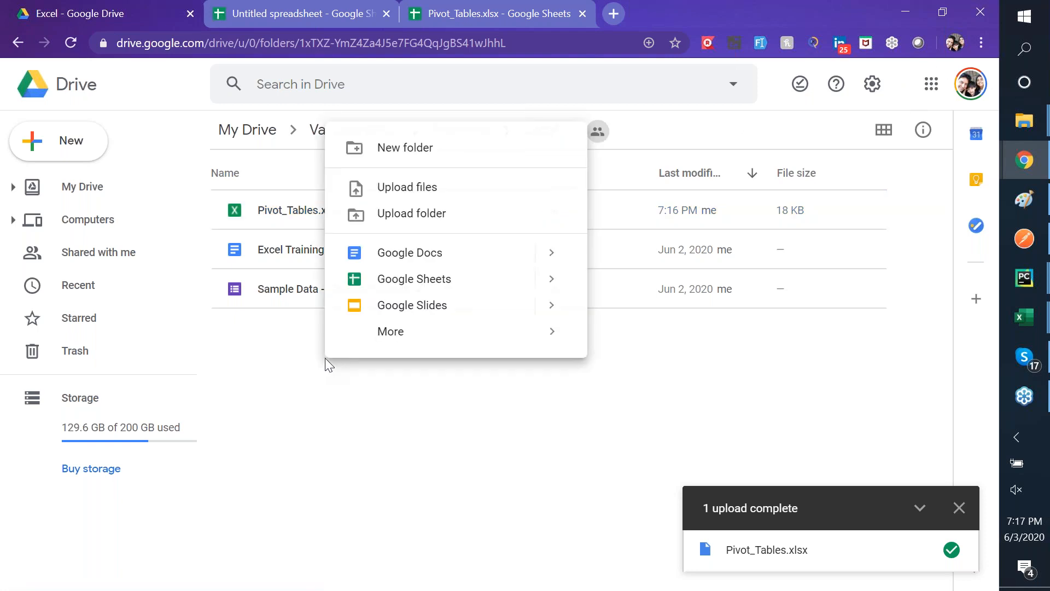
left_click(467, 284)
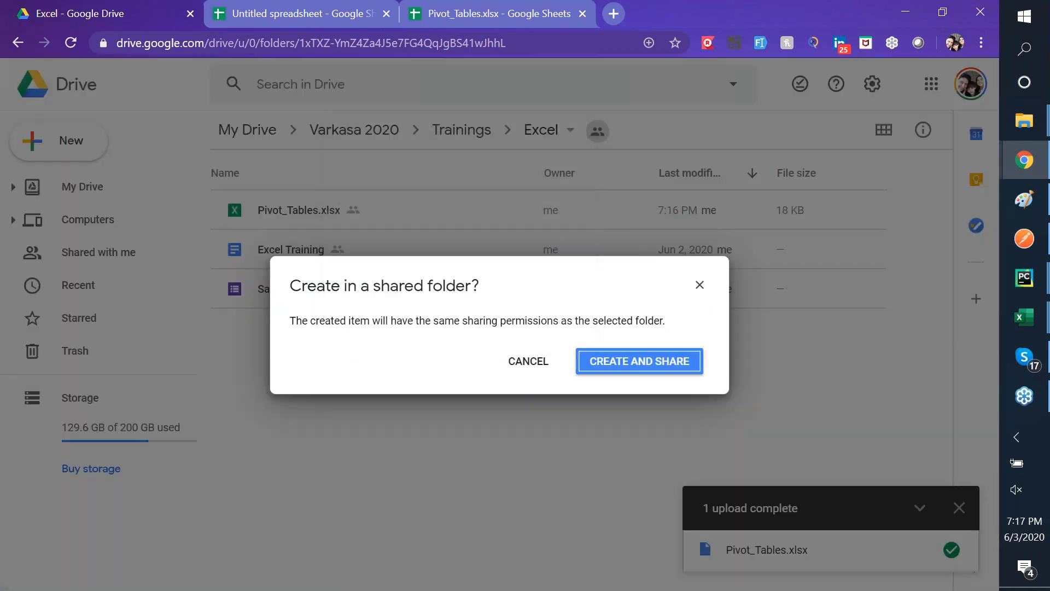
left_click(655, 365)
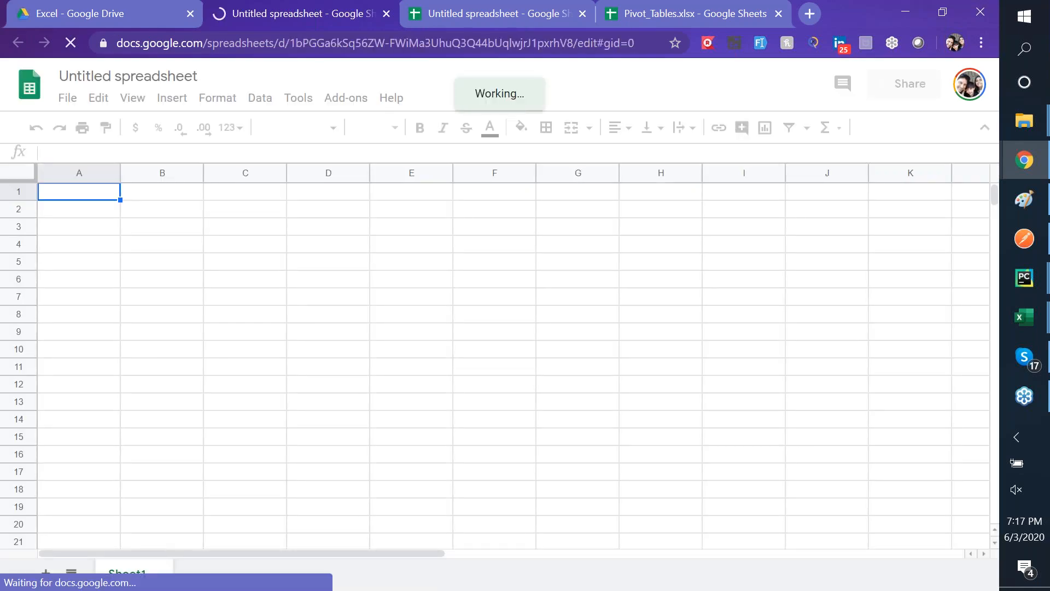
key("ctrl+shift+n")
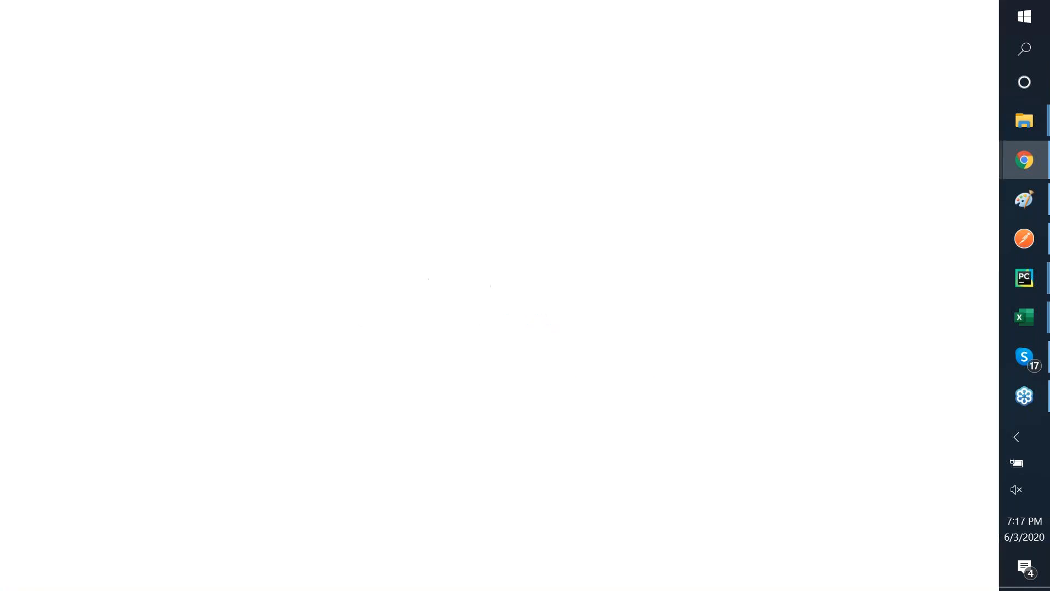
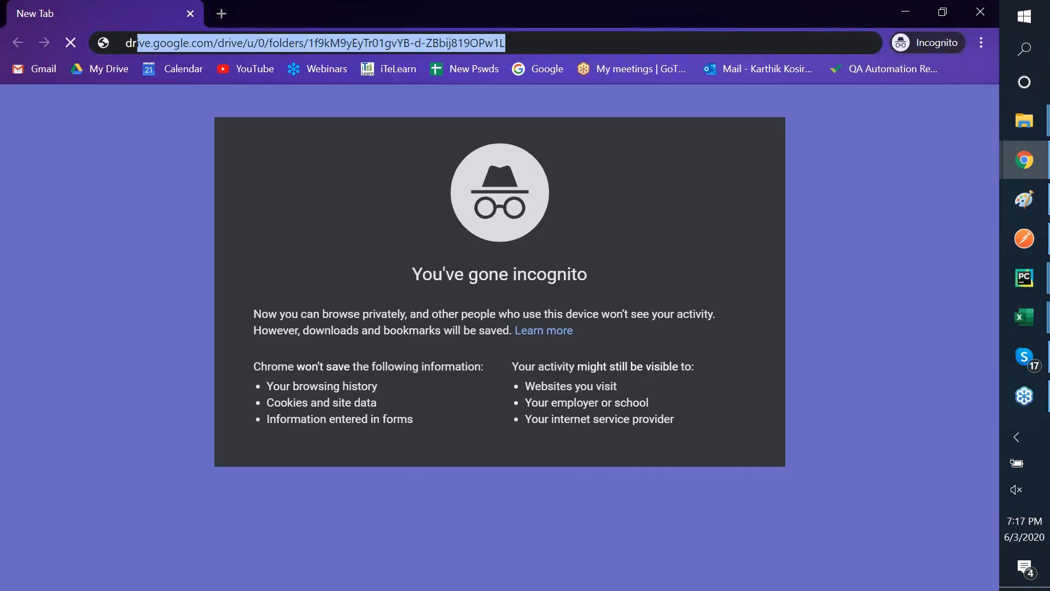
- In a private window, load the Drive Trainings folder address and go to Google sign-in
key("Up")
key("Up")
key("Return")
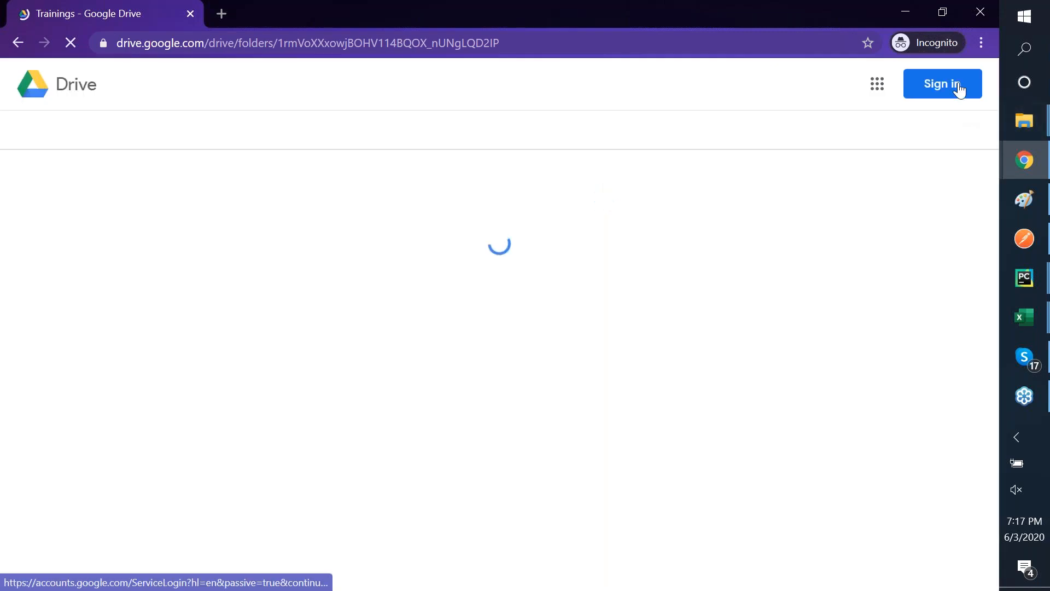
left_click(960, 88)
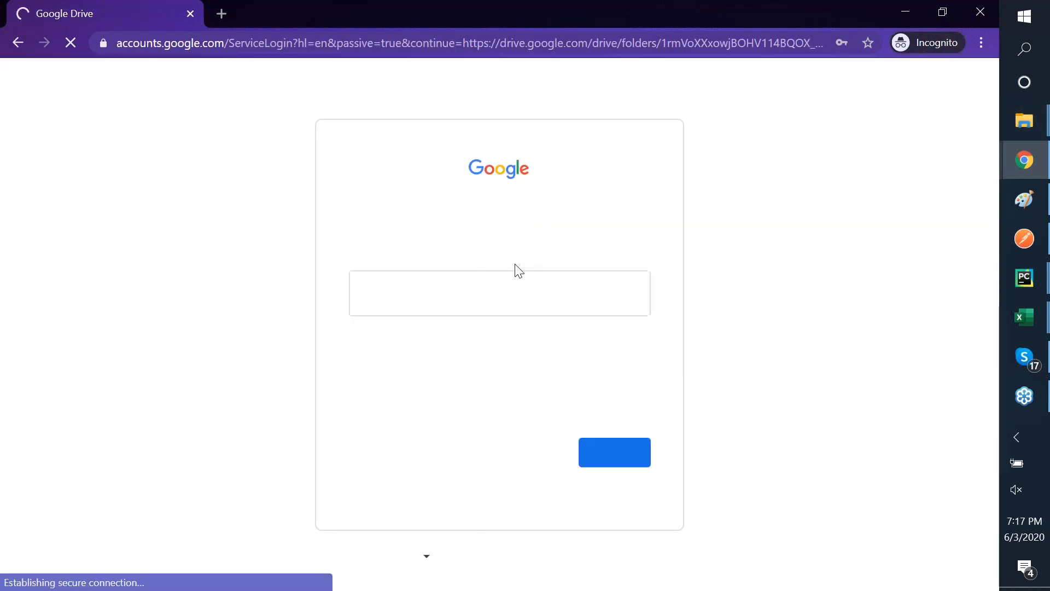
- Sign in with the Google account's e-mail and password, then open the Excel folder
left_click(435, 297)
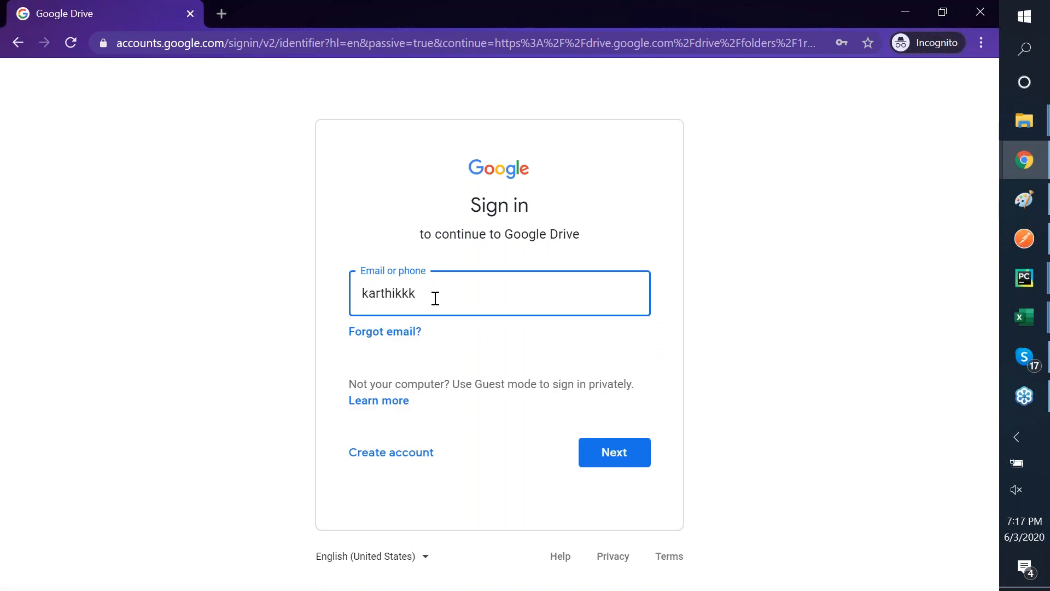
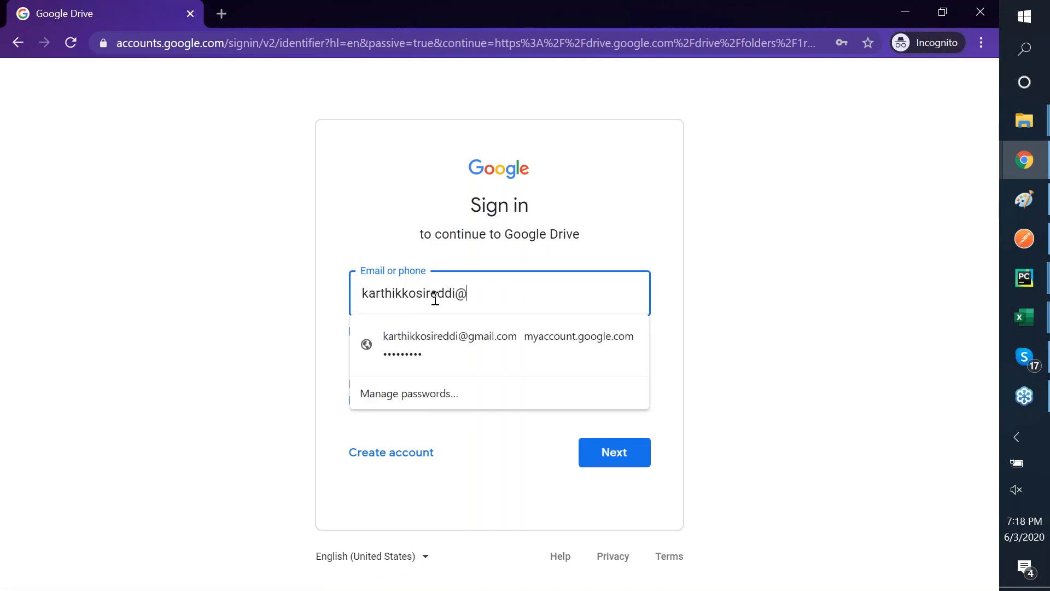
key("Tab")
key("Tab")
key("Tab")
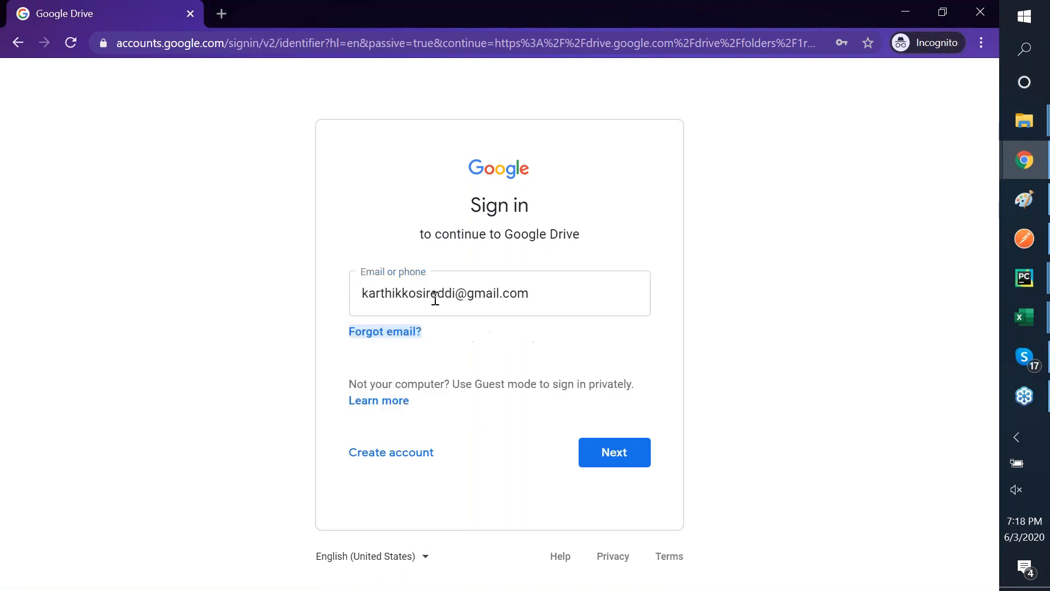
key("Tab")
key("Return")
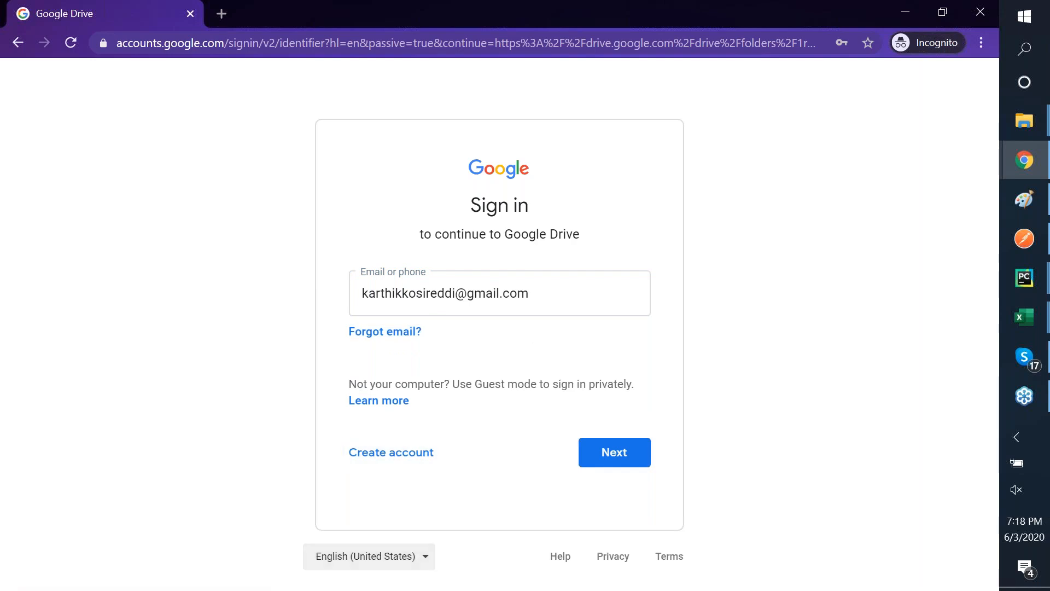
left_click(624, 460)
left_click(623, 459)
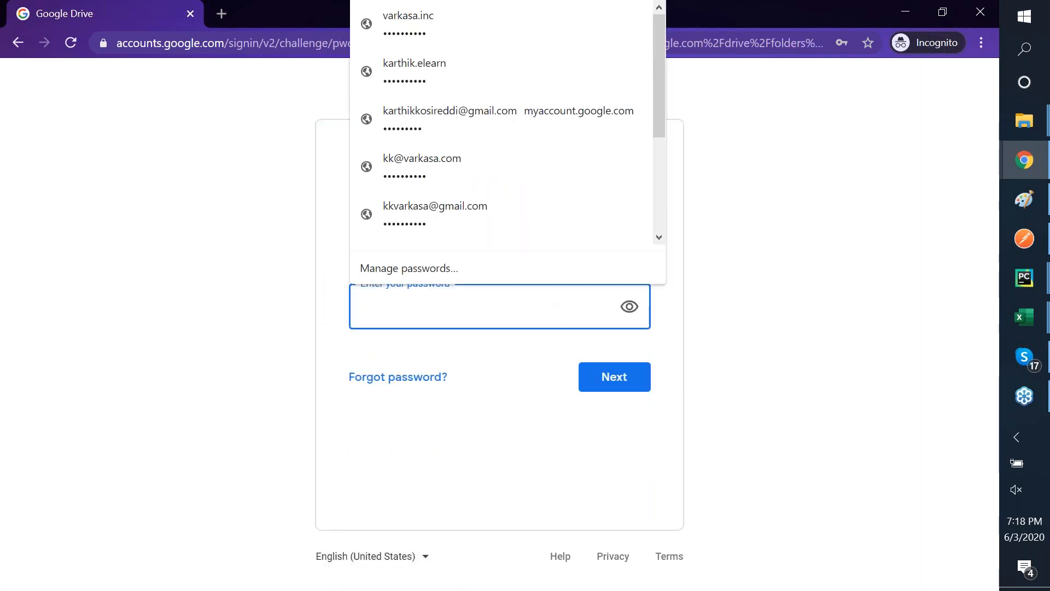
type("•••")
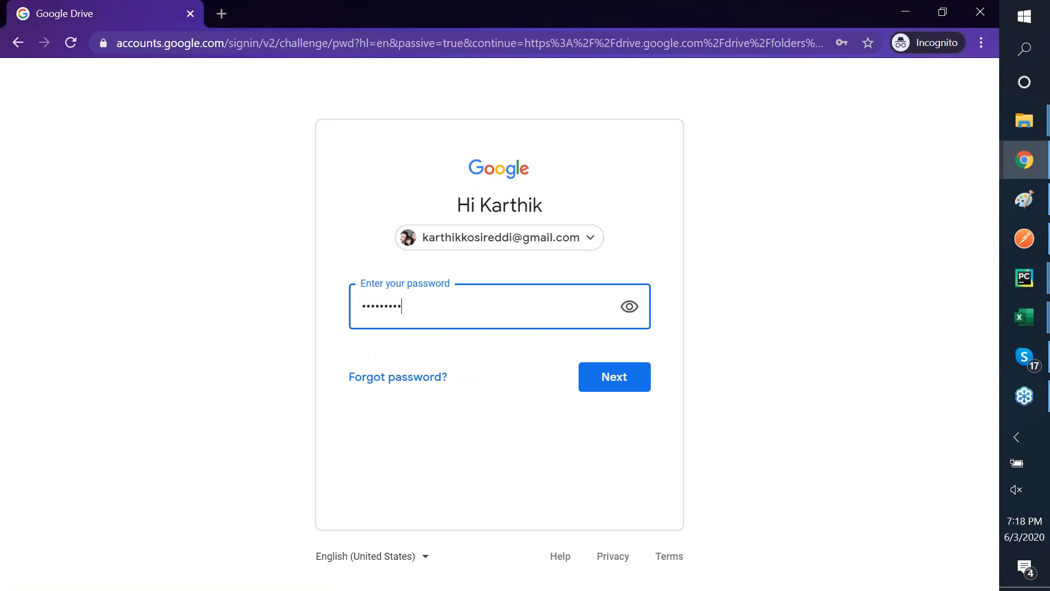
type("•••••••")
left_click(607, 378)
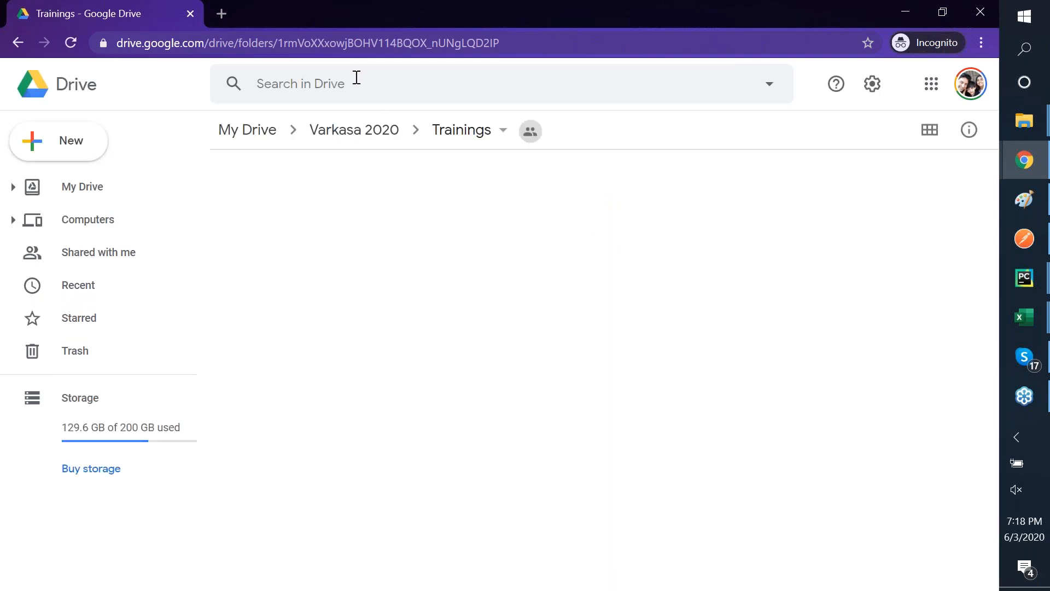
double_click(265, 220)
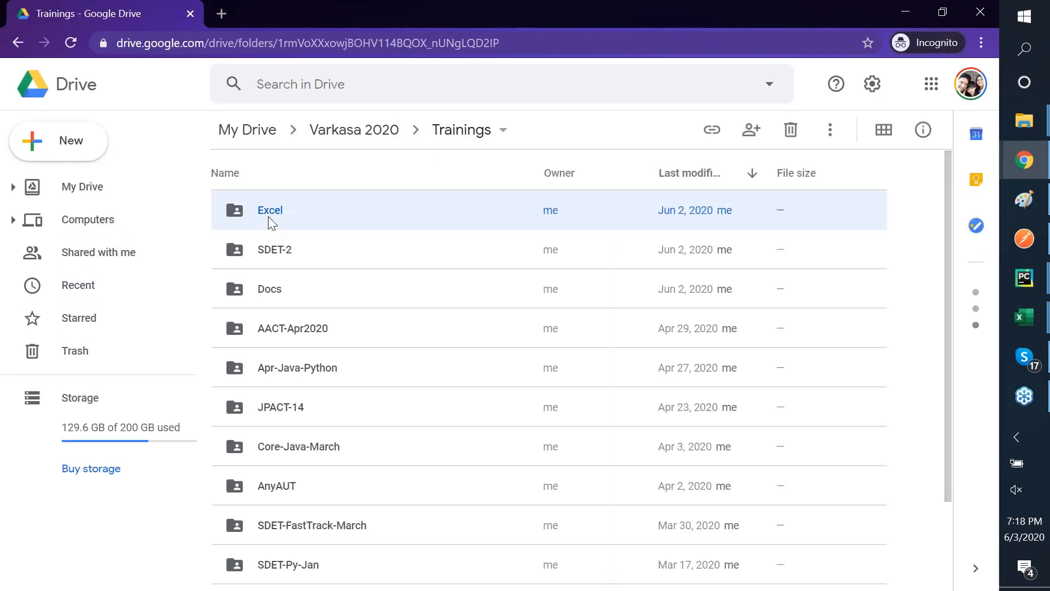
- Create a new Google Sheets spreadsheet in the Excel folder with the folder's sharing
left_click(69, 140)
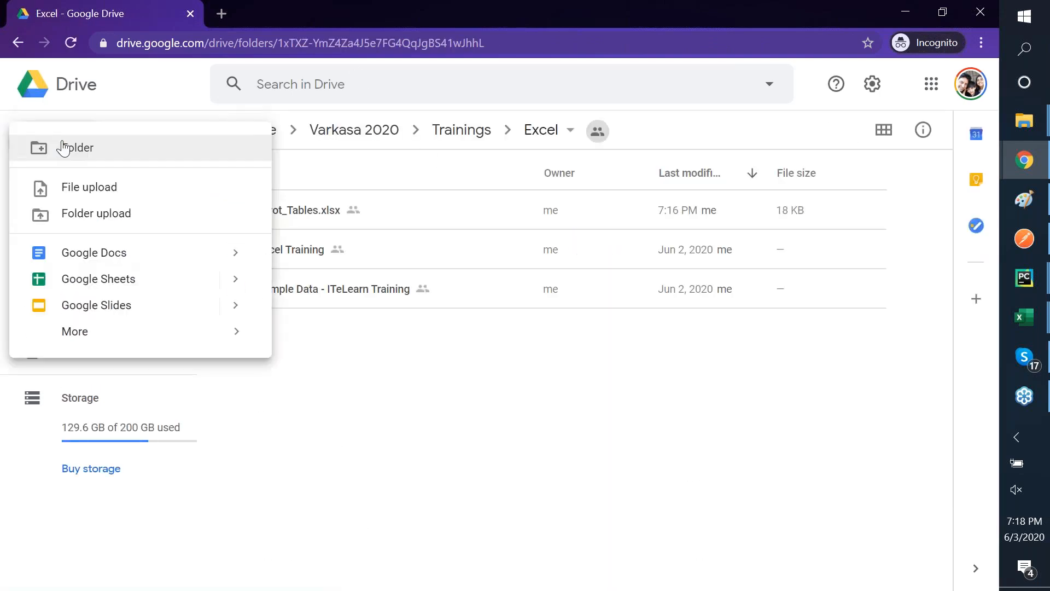
left_click(155, 278)
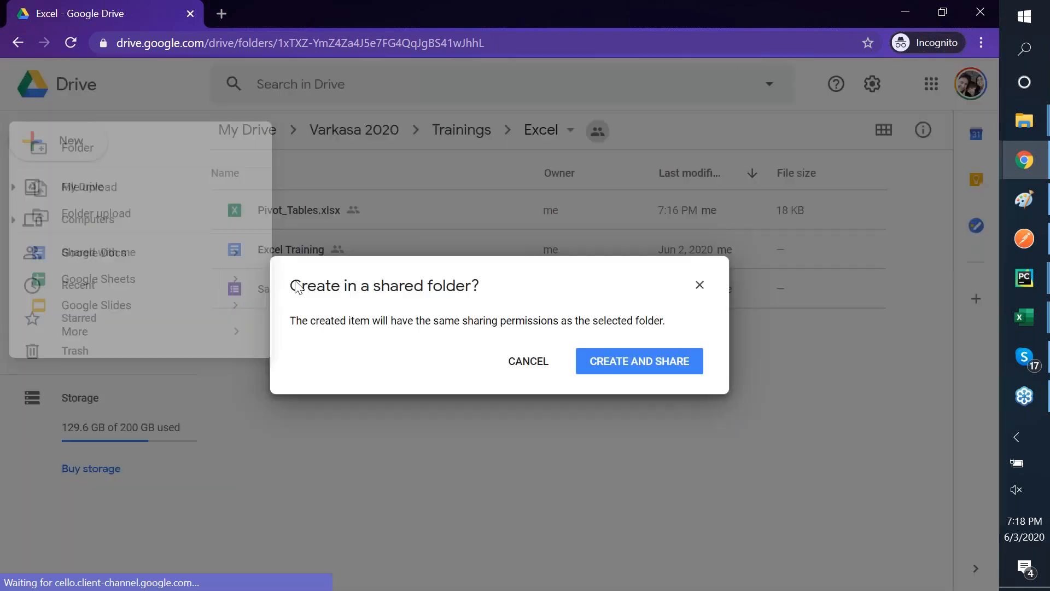
left_click(646, 363)
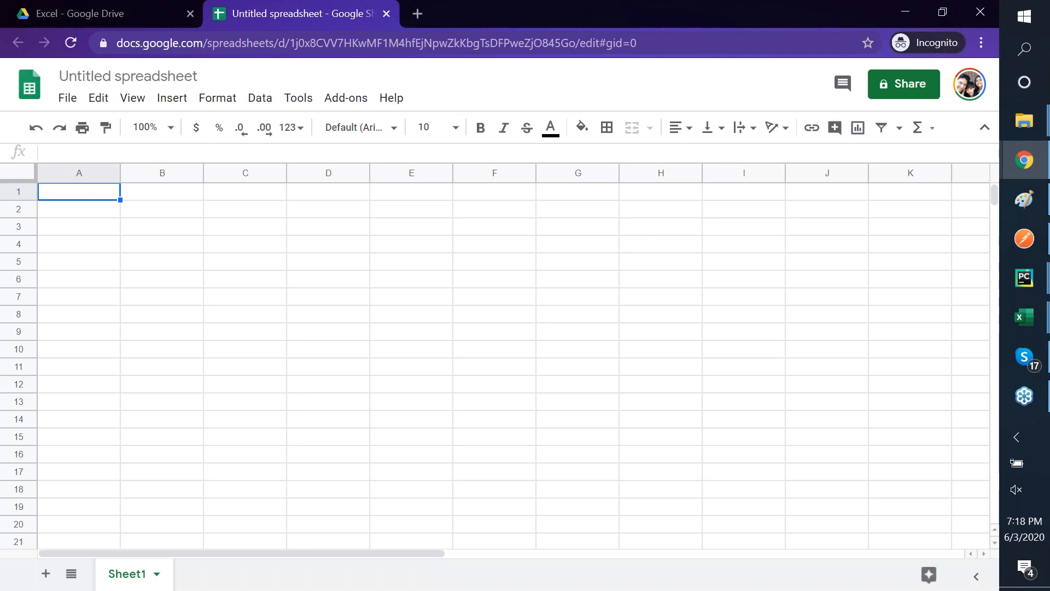
- Rename the untitled spreadsheet to 'Pivot_Play'
left_click(164, 75)
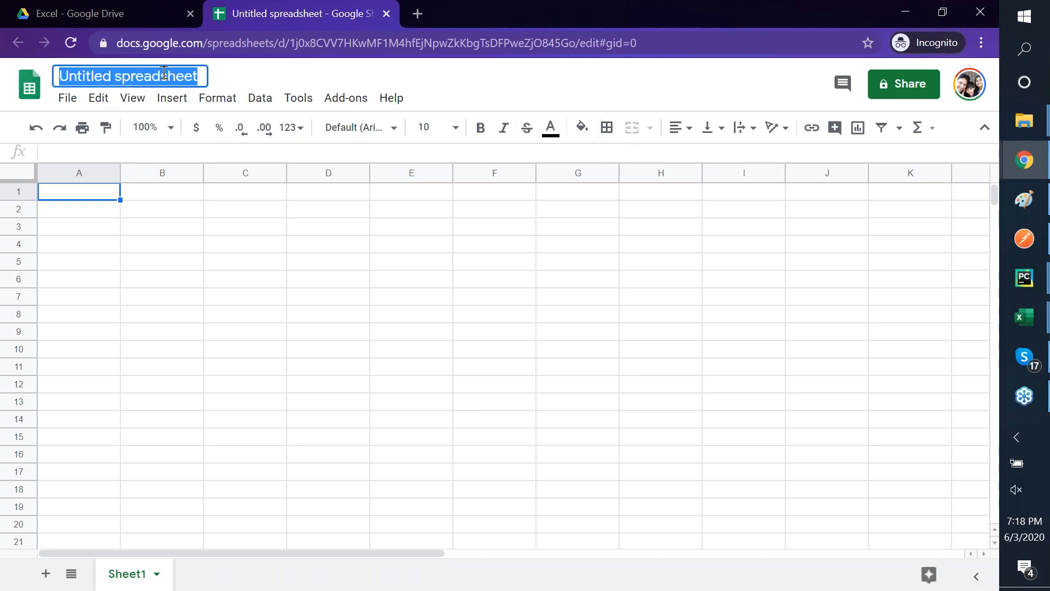
type("Pivot")
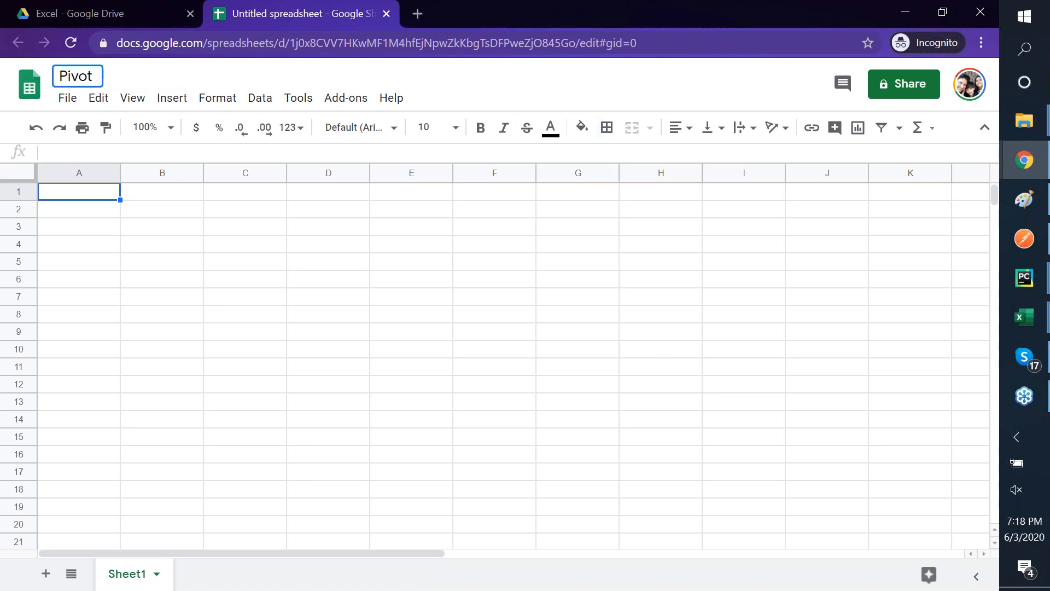
type("_Play")
key("Return")
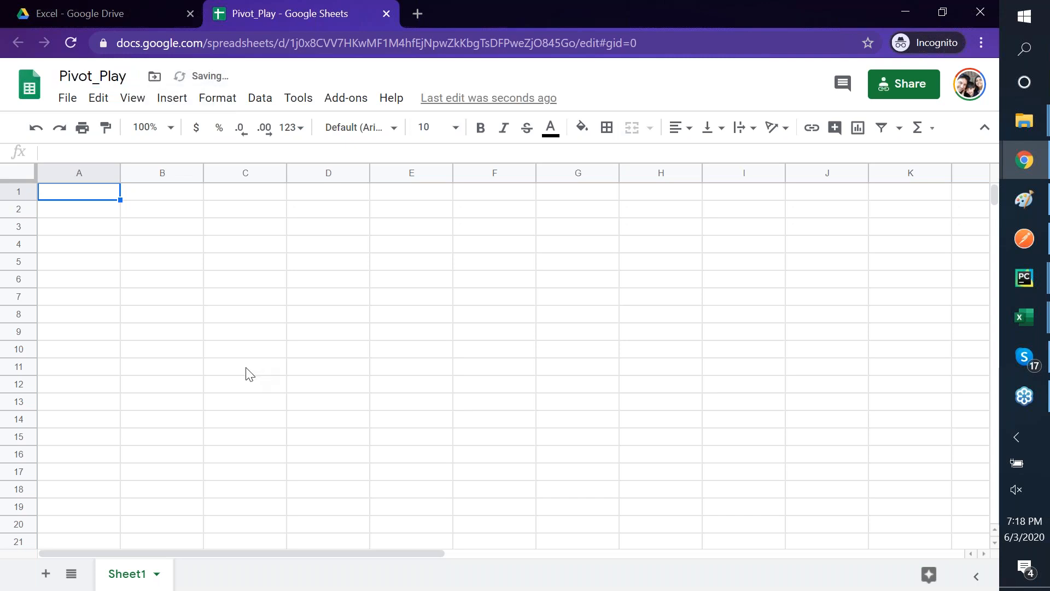
left_click(247, 369)
key("alt+Tab")
key("alt+Tab")
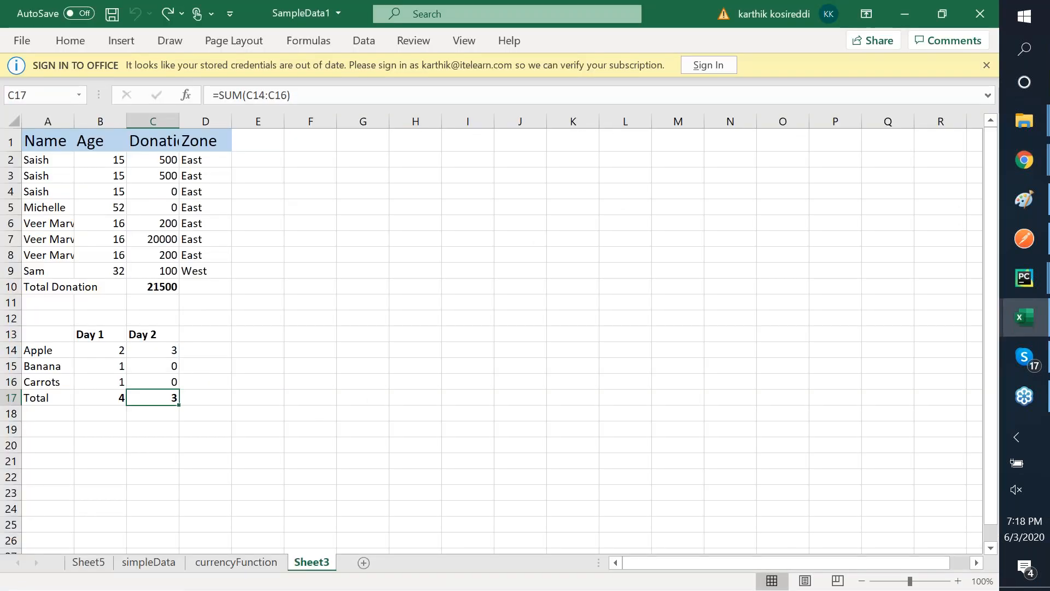
- Copy the Task Estimates table A1:F11 from the Pivot_Tables workbook and return to Pivot_Play
key("alt+Tab")
key("alt+Tab")
key("alt+Tab")
key("alt+Tab")
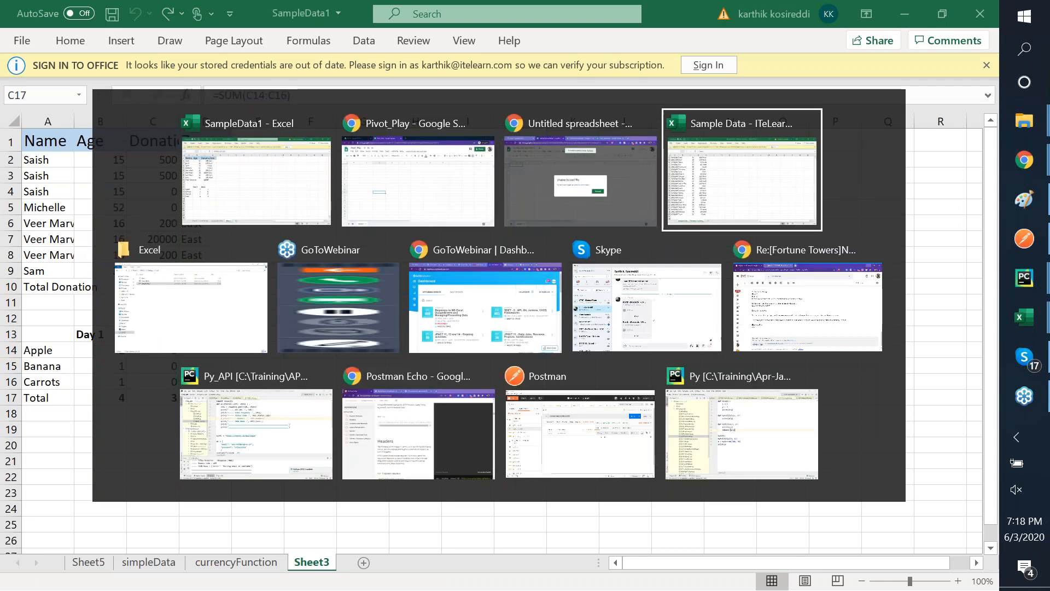
key("Up")
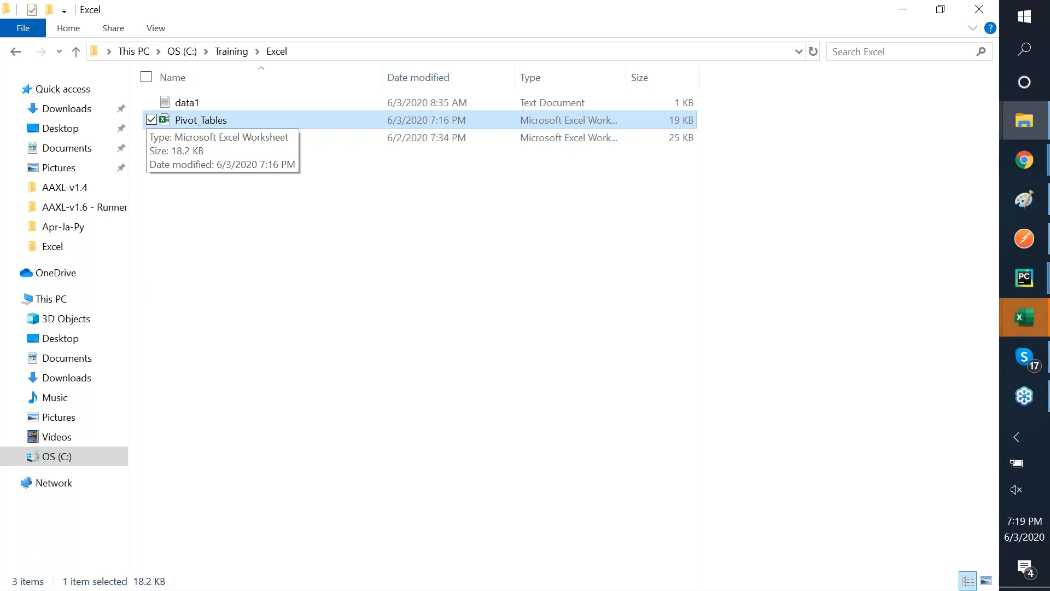
left_click(1041, 310)
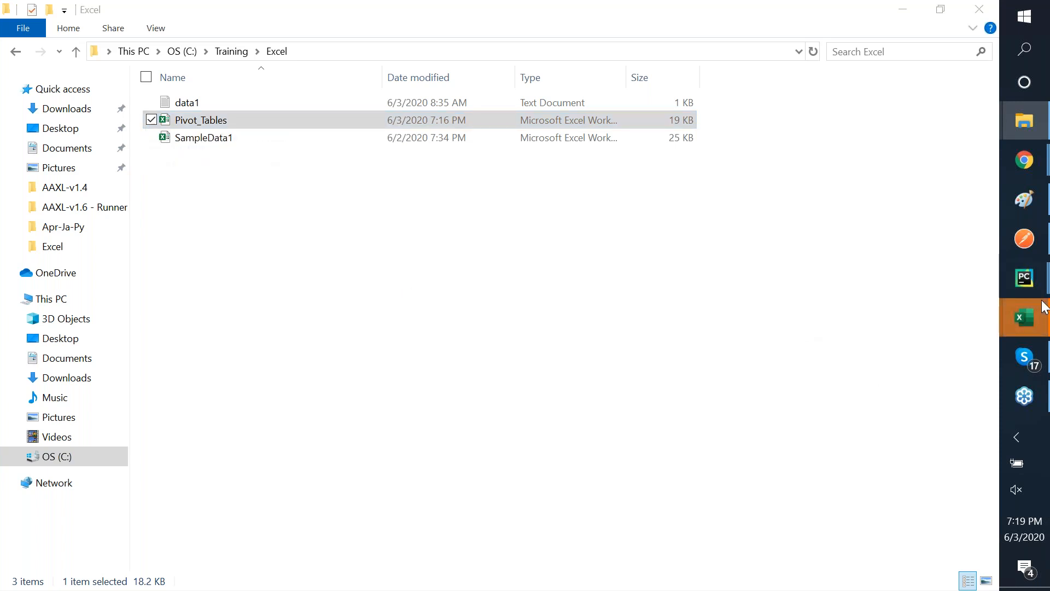
left_click(905, 435)
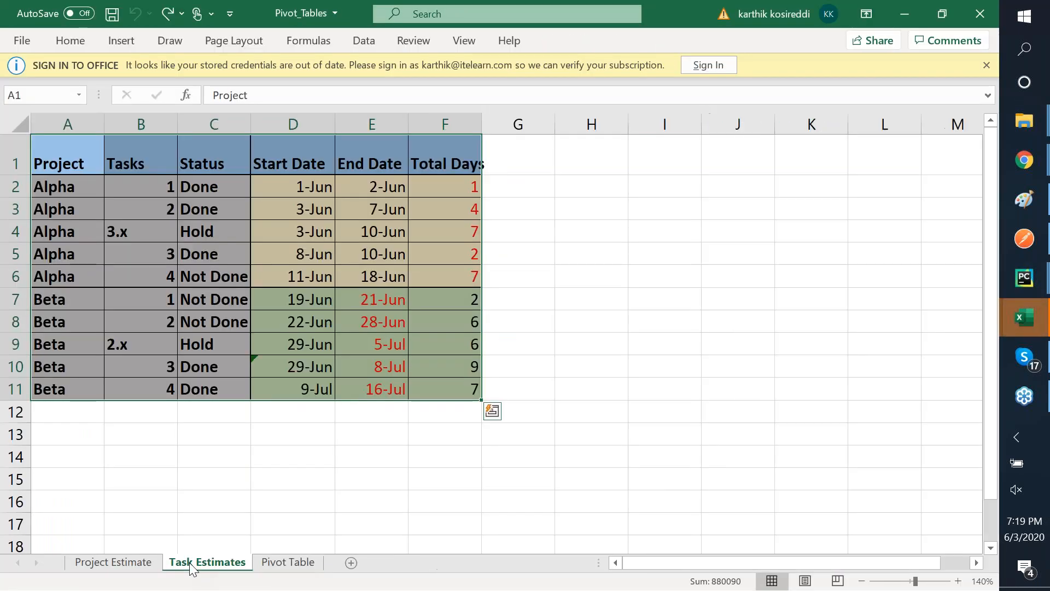
left_click(189, 563)
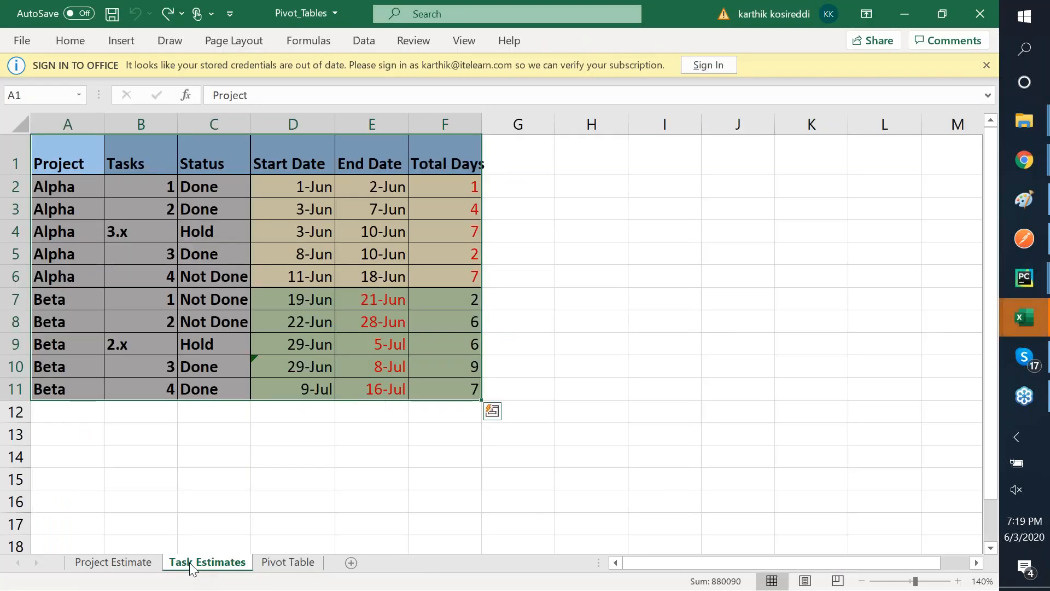
key("ctrl+c")
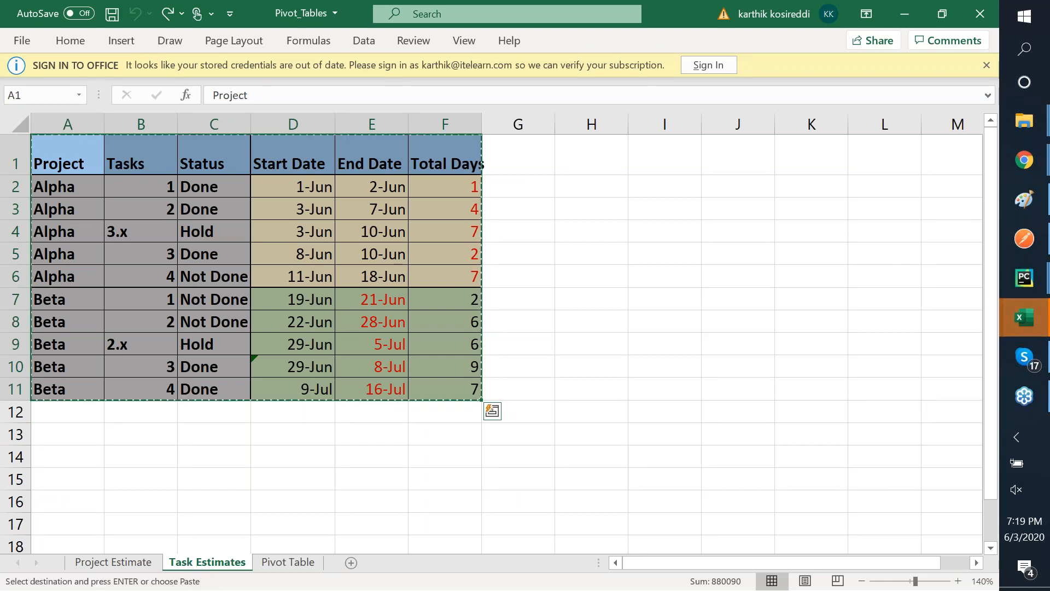
key("alt+Tab")
key("alt+Tab")
key("alt+Tab")
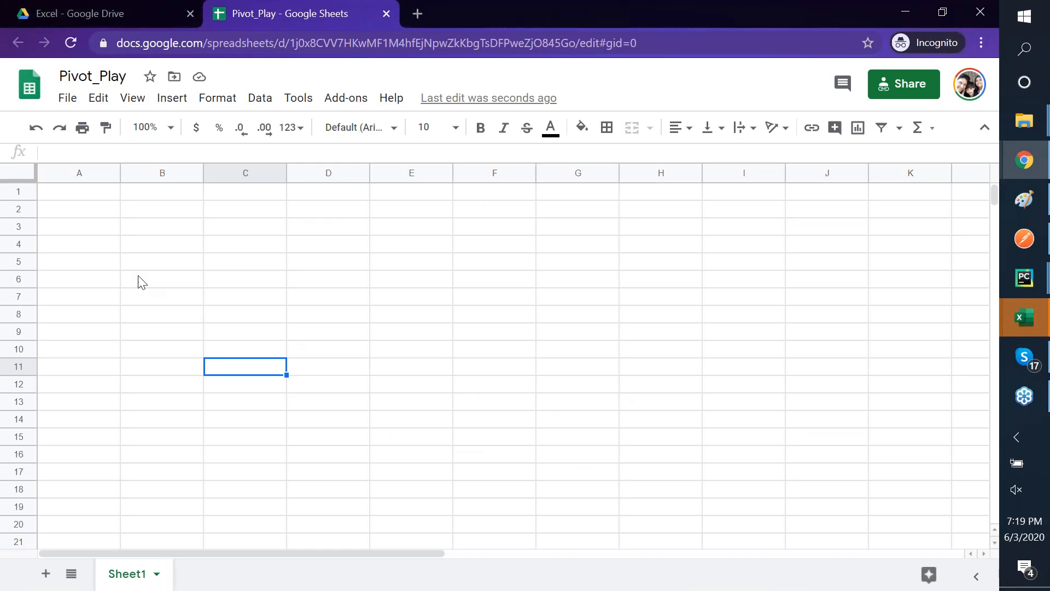
- Paste the copied Task Estimates table at cell A1 of Pivot_Play's Sheet1 and check B4
left_click(86, 198)
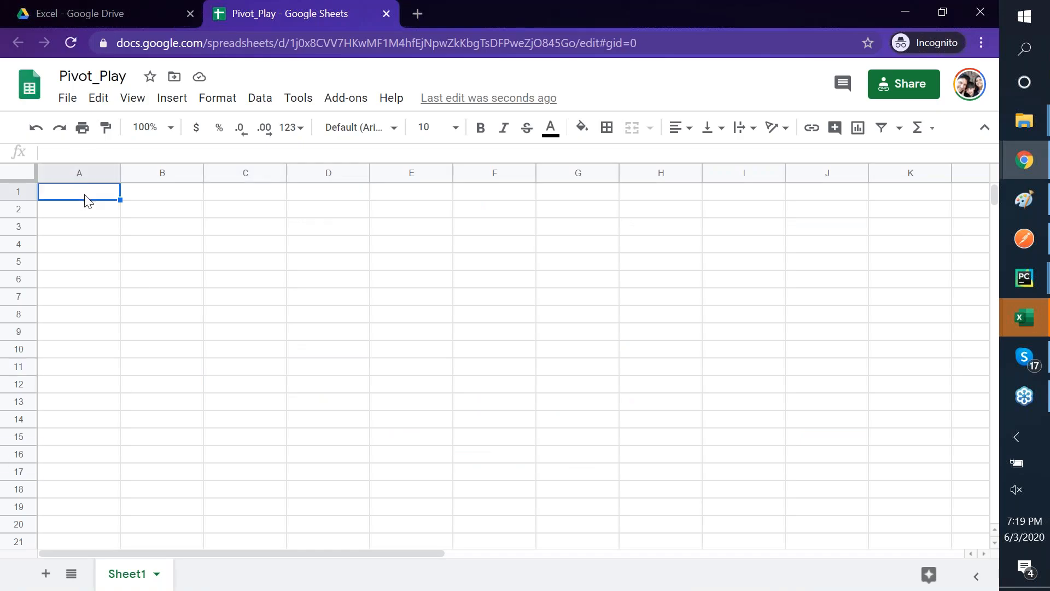
key("ctrl+v")
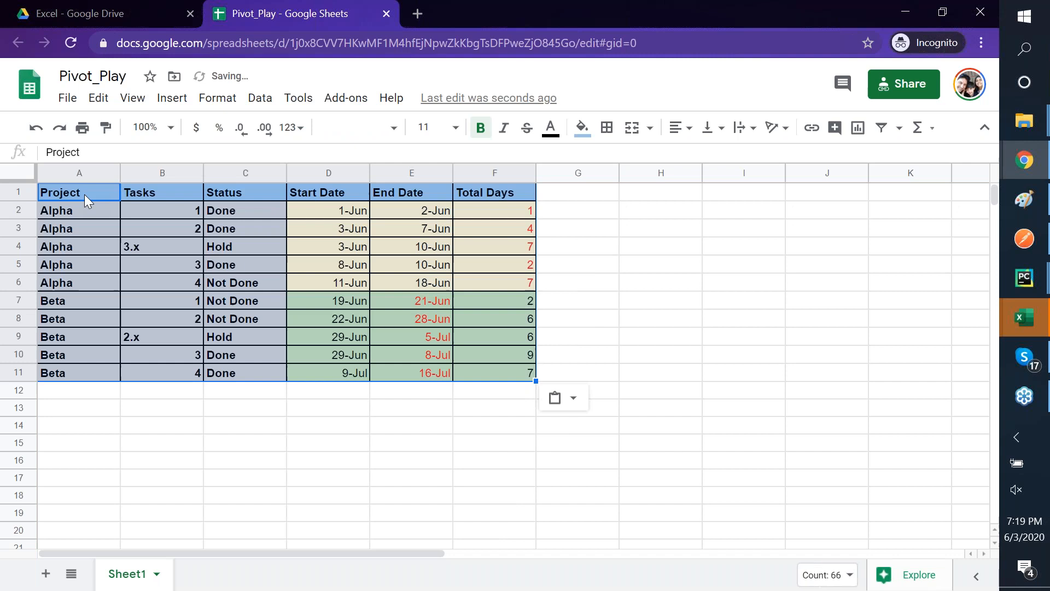
left_click(173, 254)
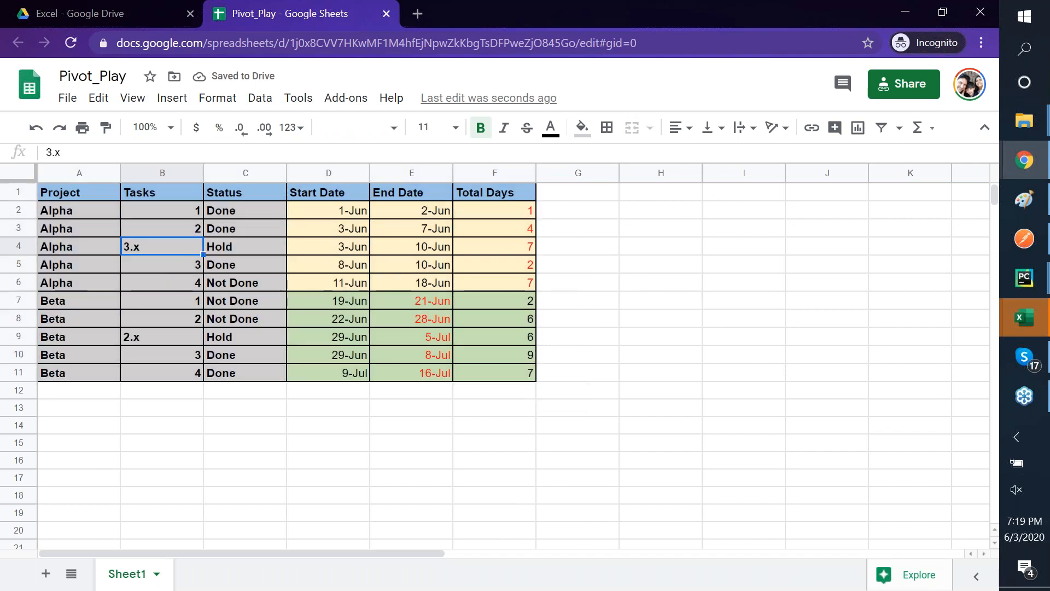
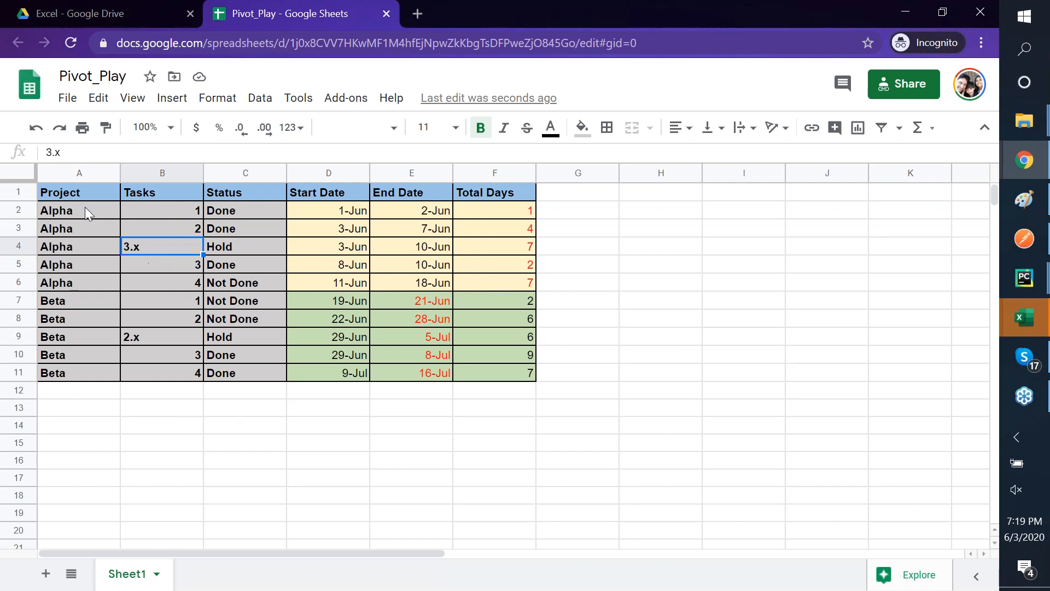
- Select the project table A1:F11 from the Project header and open the Data menu
left_click(64, 195)
key("shift+Down")
key("shift+Down")
key("shift+Down")
key("shift+Down")
key("shift+Down")
key("shift+Down")
key("shift+Down")
key("shift+Down")
key("shift+Down")
key("shift+Down")
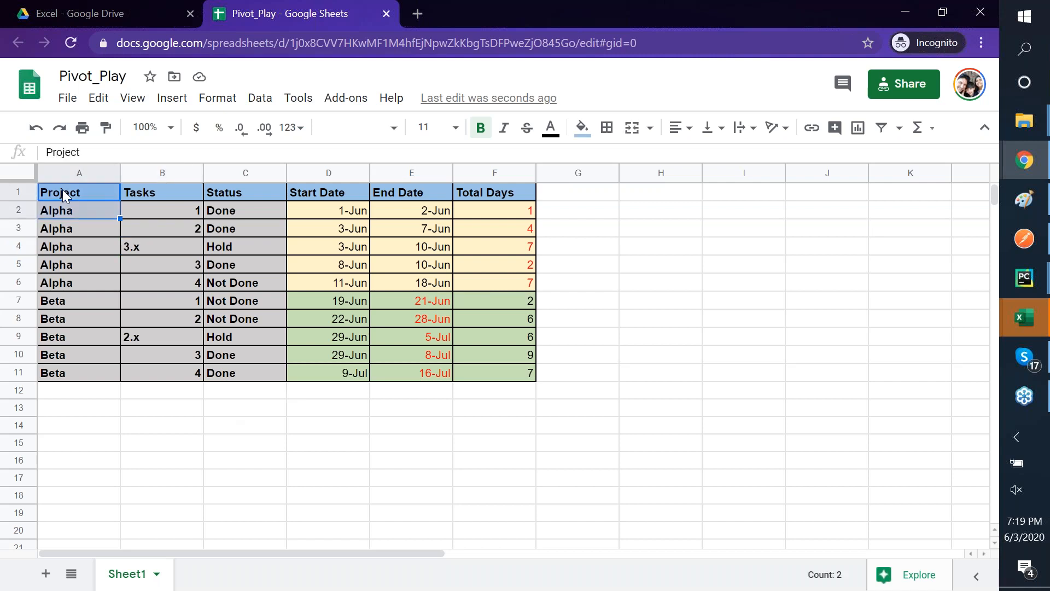
key("shift+Right")
key("shift+Right")
key("shift+Right")
key("shift+Right")
key("shift+Right")
key("shift+Right")
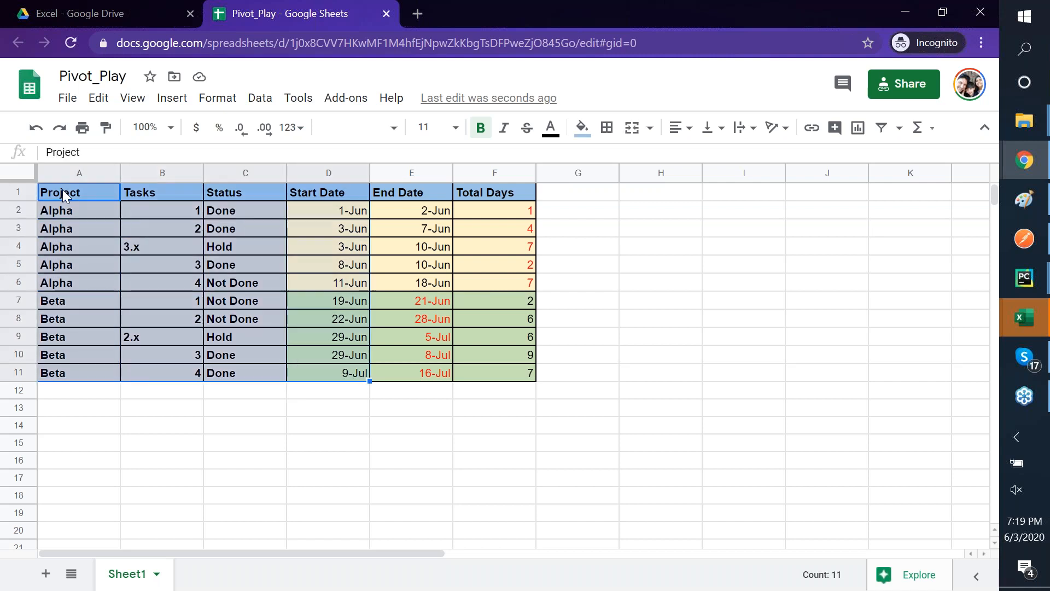
key("shift+Left")
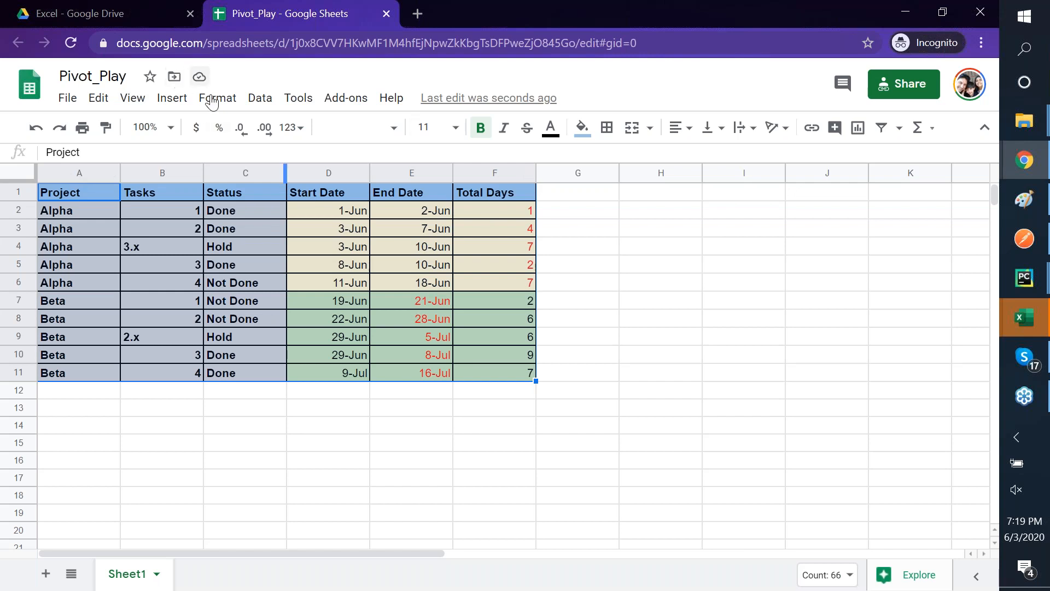
left_click(260, 99)
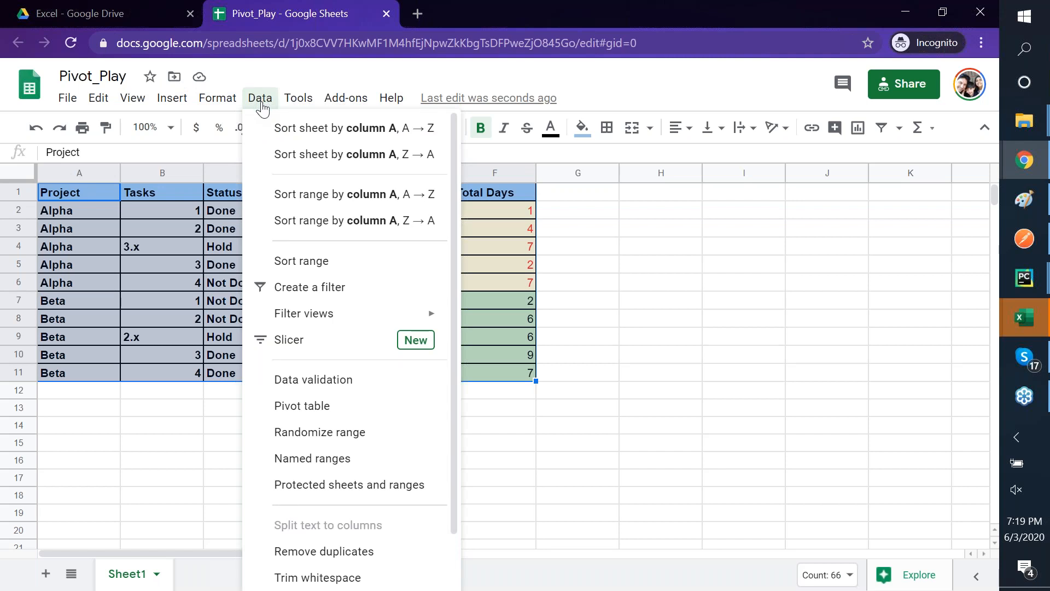
mouse_move(183, 107)
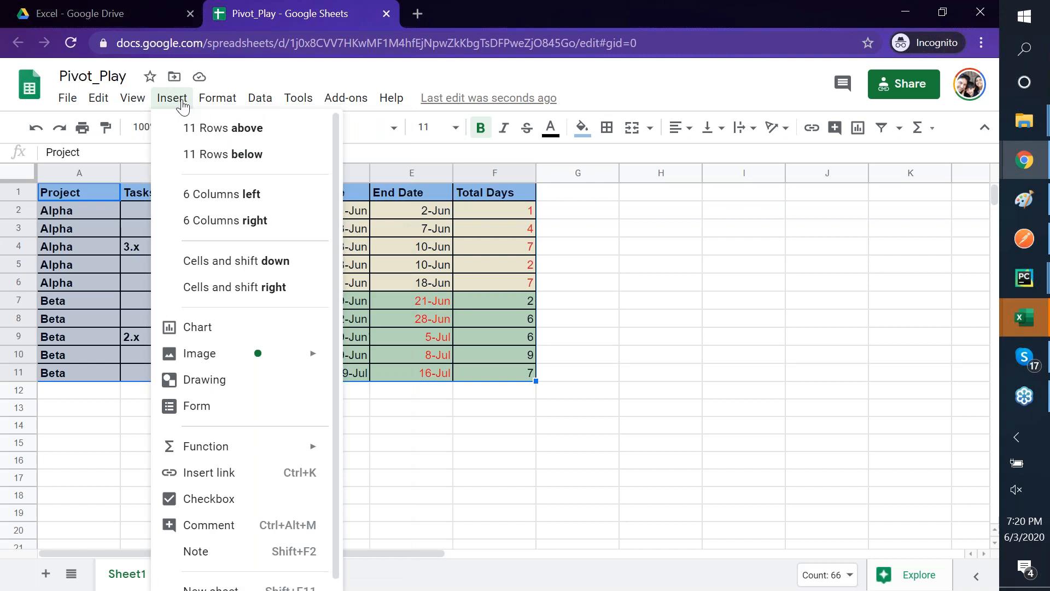
mouse_move(309, 108)
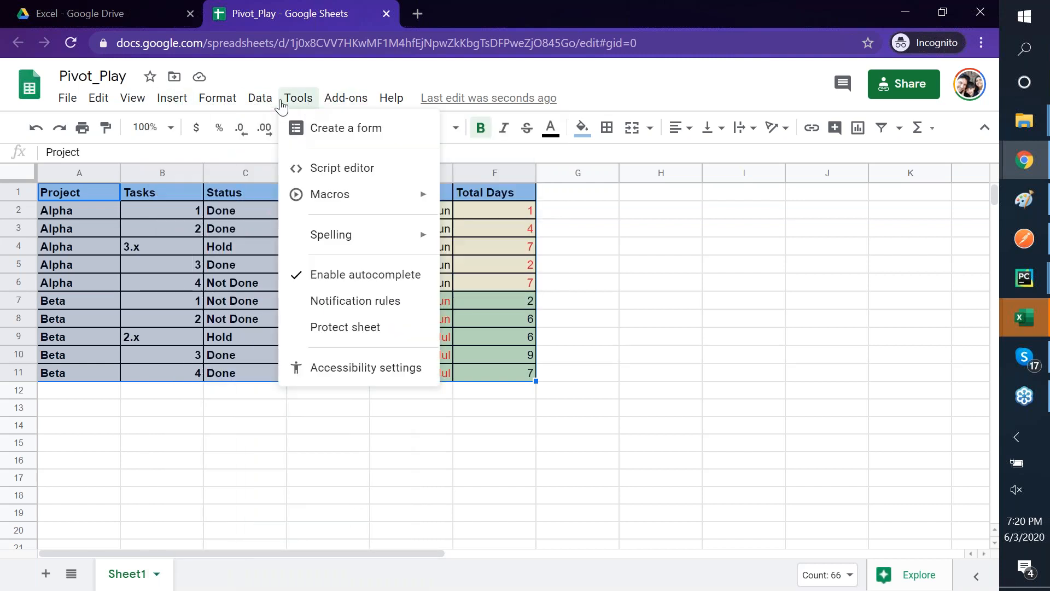
mouse_move(261, 106)
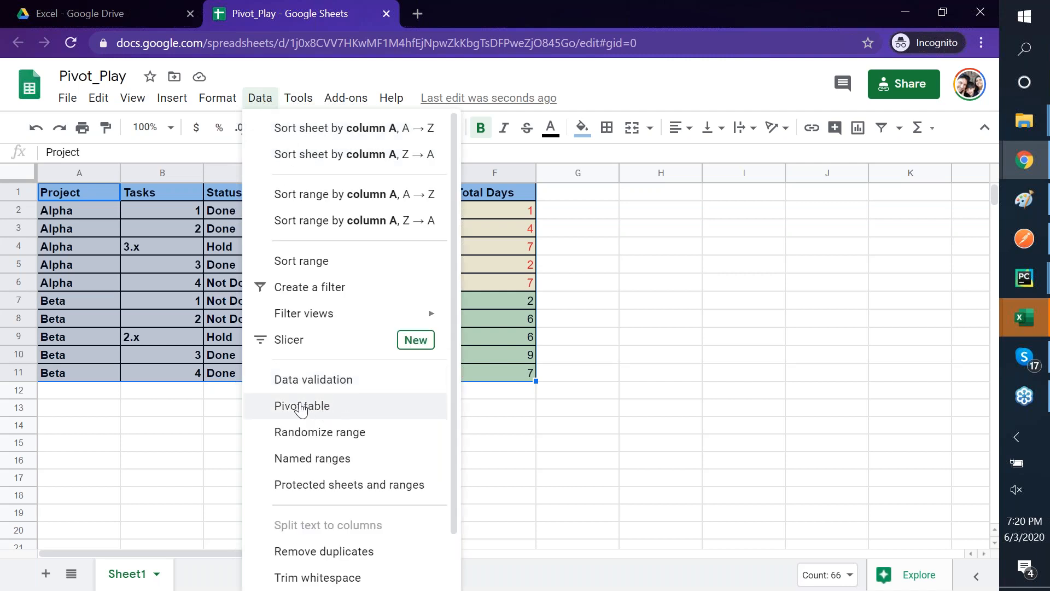
- Create an empty pivot table from the selection on the existing sheet at cell H2
left_click(307, 408)
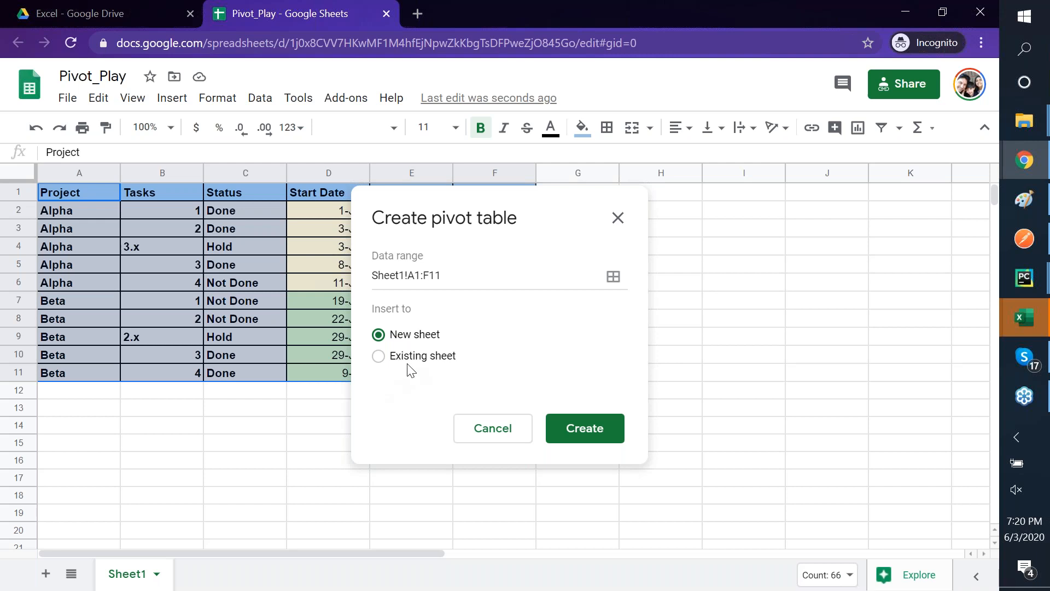
left_click(378, 357)
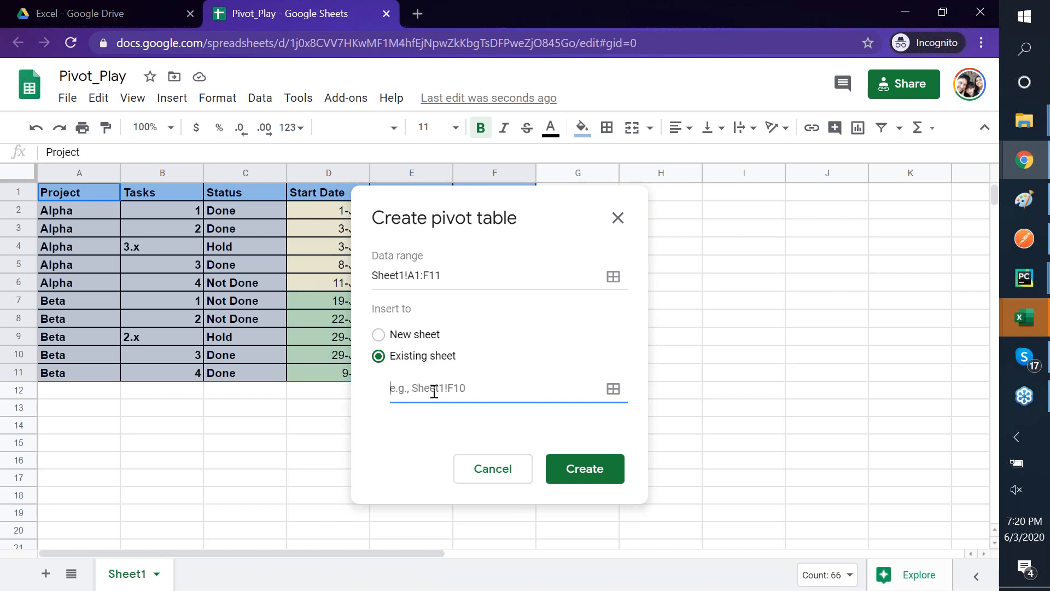
left_click(613, 390)
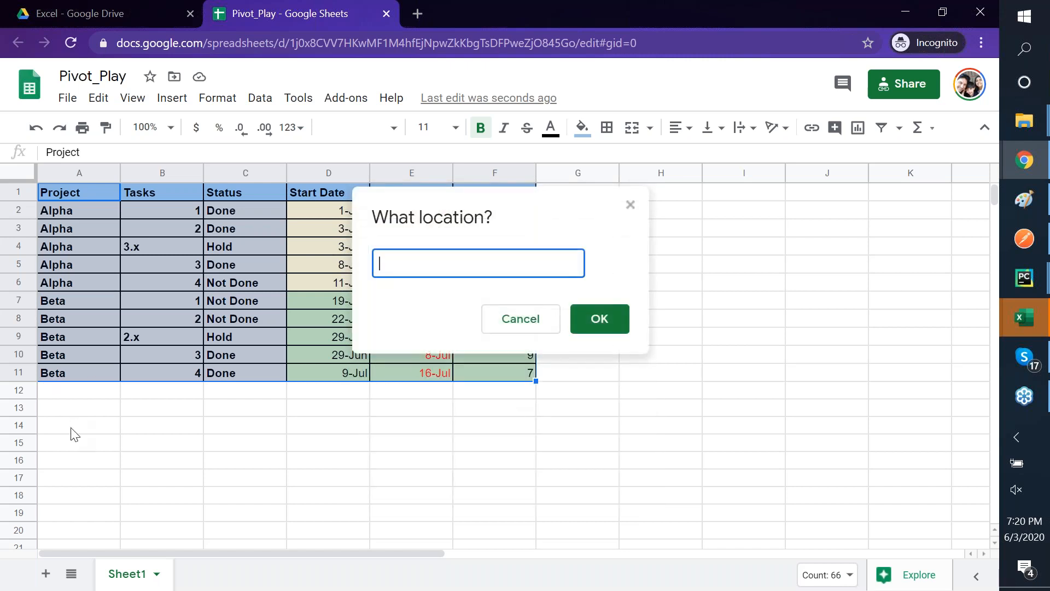
left_click(667, 214)
left_click(602, 322)
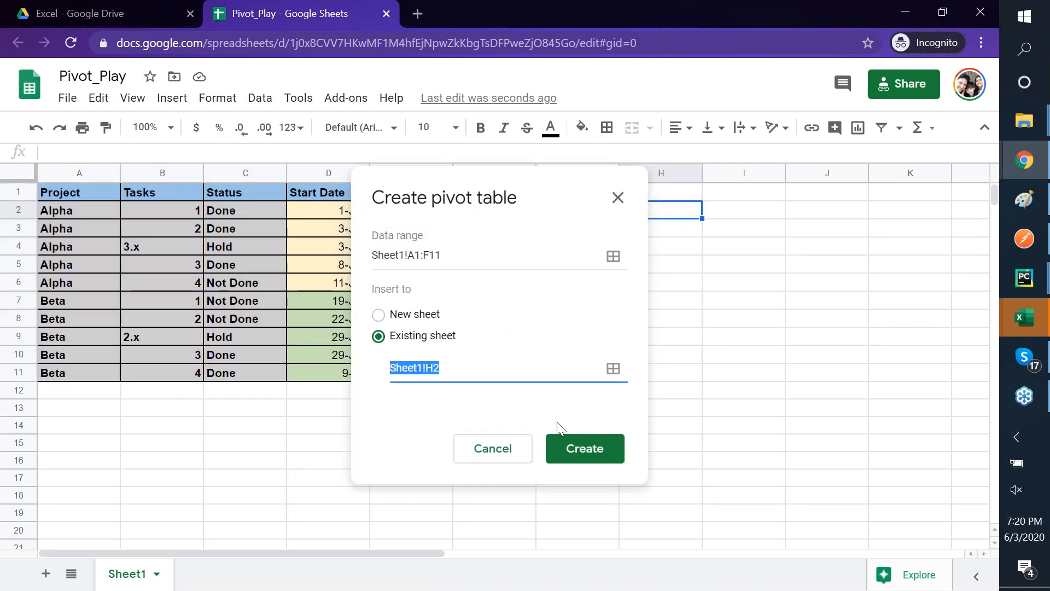
left_click(589, 453)
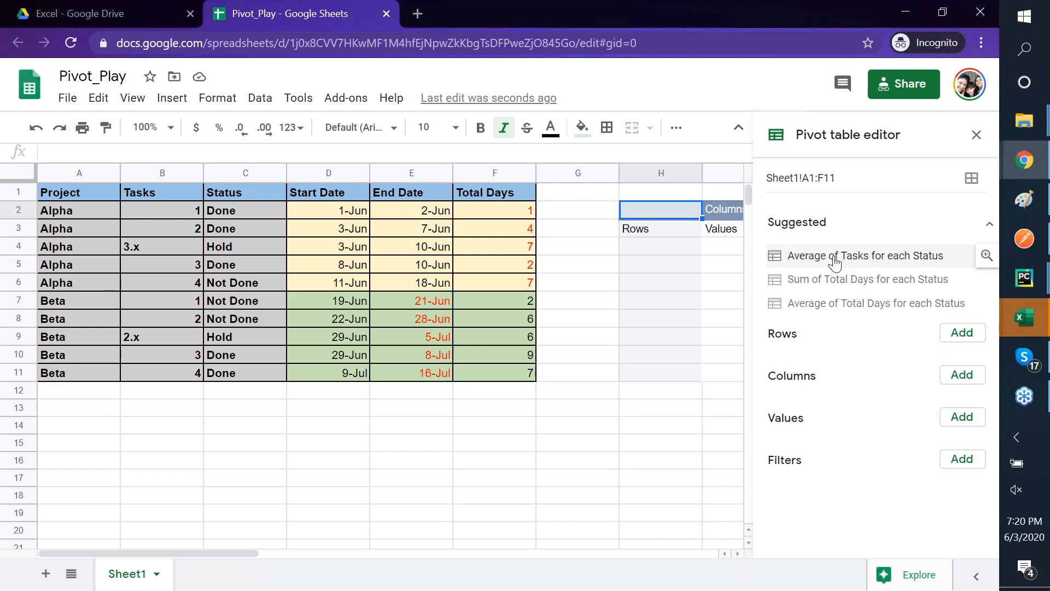
- Preview the 'Average of Tasks for each Status' pivot suggestion
left_click(834, 258)
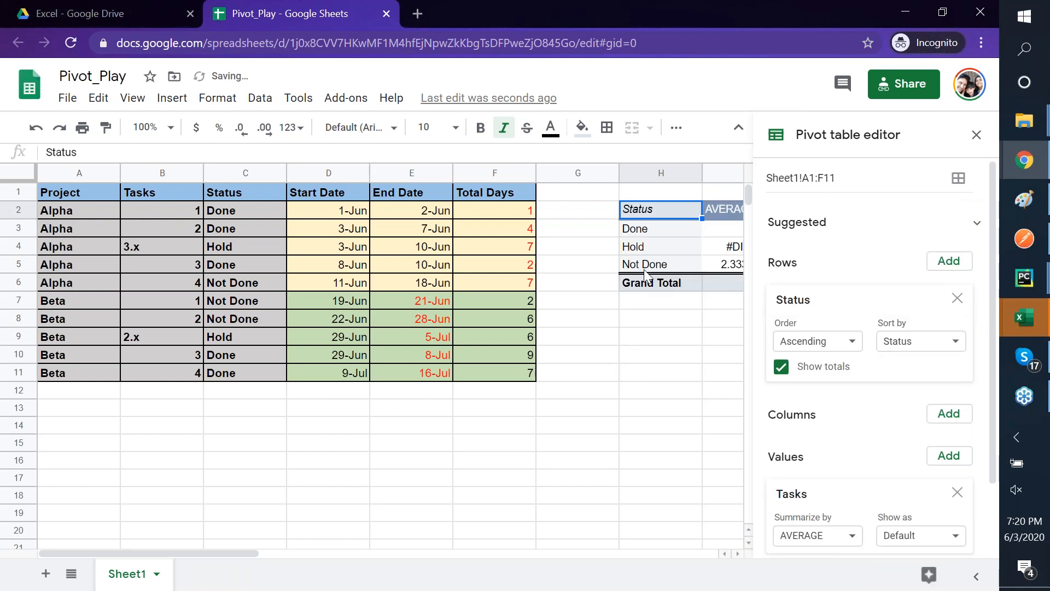
scroll(648, 277, "right", 3)
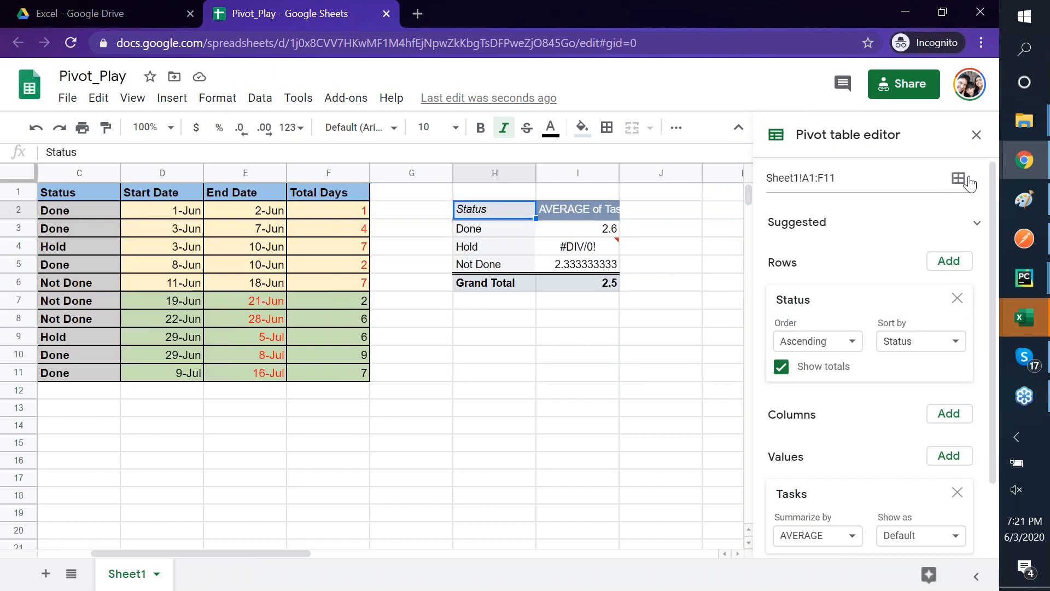
scroll(908, 325, "down", 2)
scroll(909, 325, "up", 2)
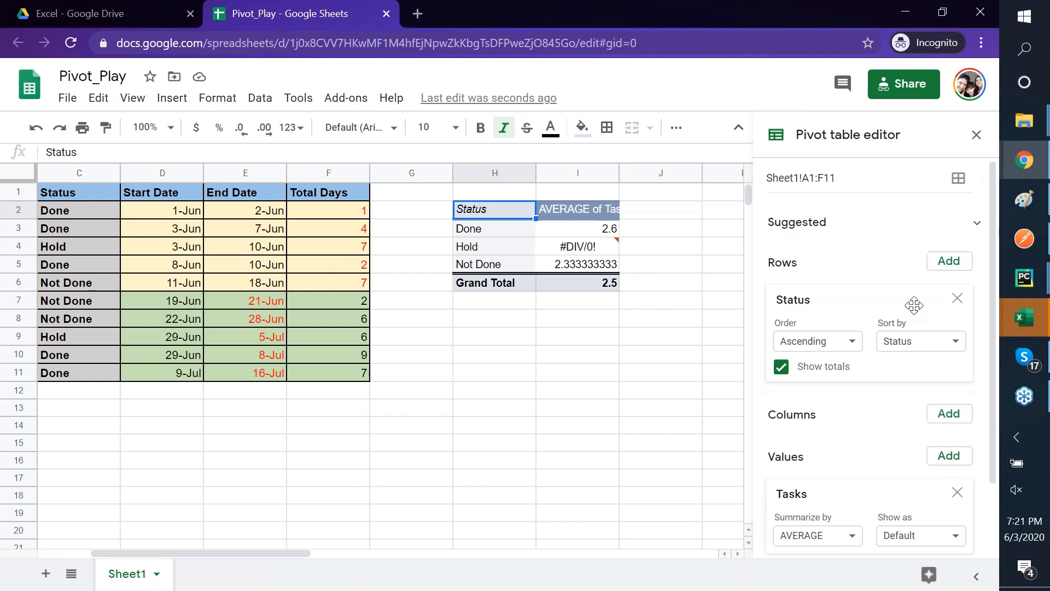
- Undo it and apply Sum of Total Days per Status: Done 23, Hold 13, Not Done 15
left_click(41, 136)
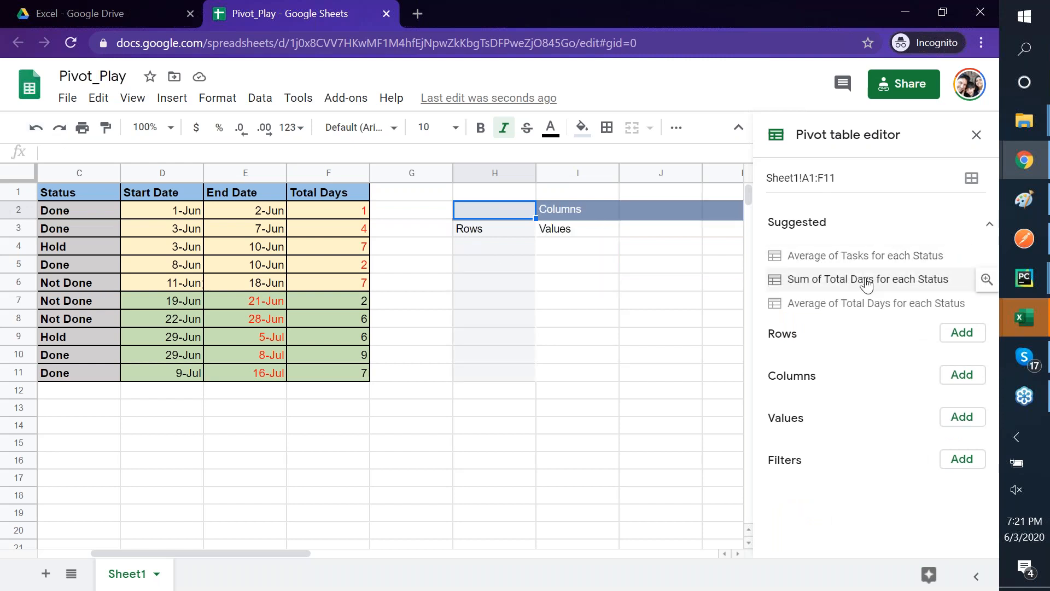
left_click(867, 280)
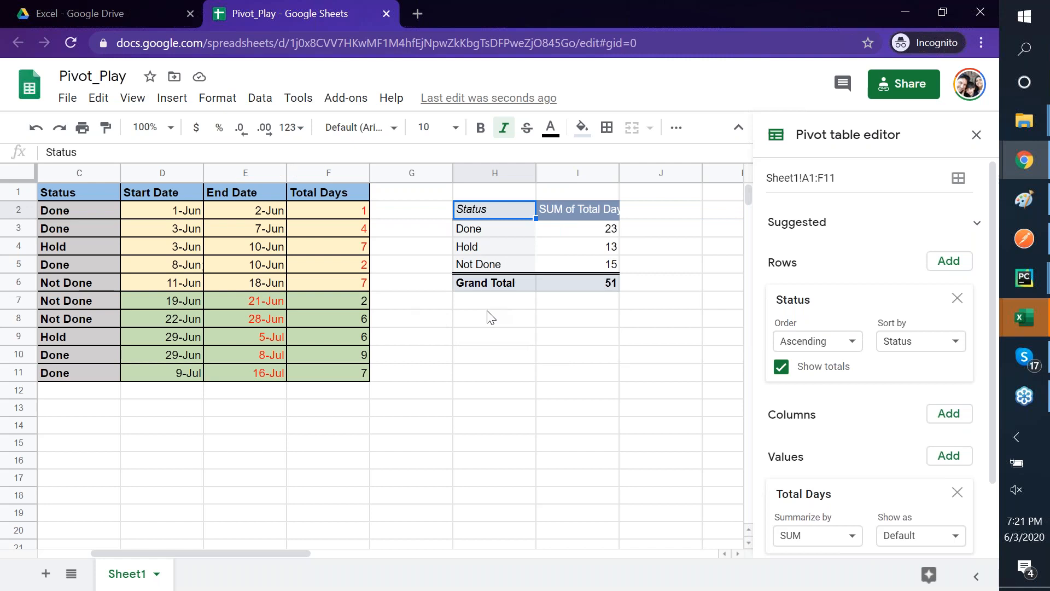
left_click(487, 326)
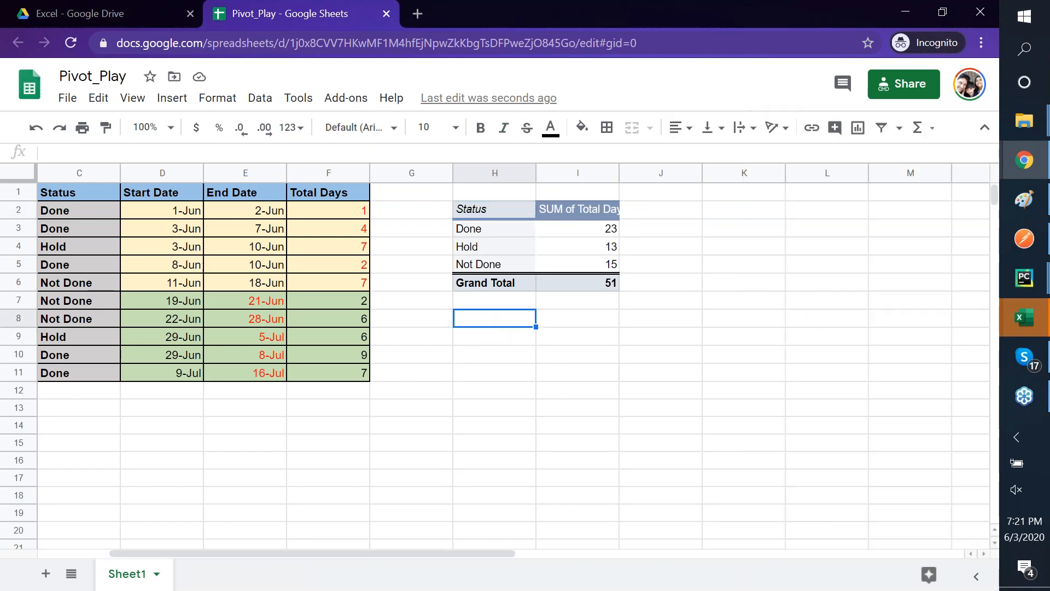
- Start a new pivot table on the existing sheet with location set to cell H8
left_click(261, 99)
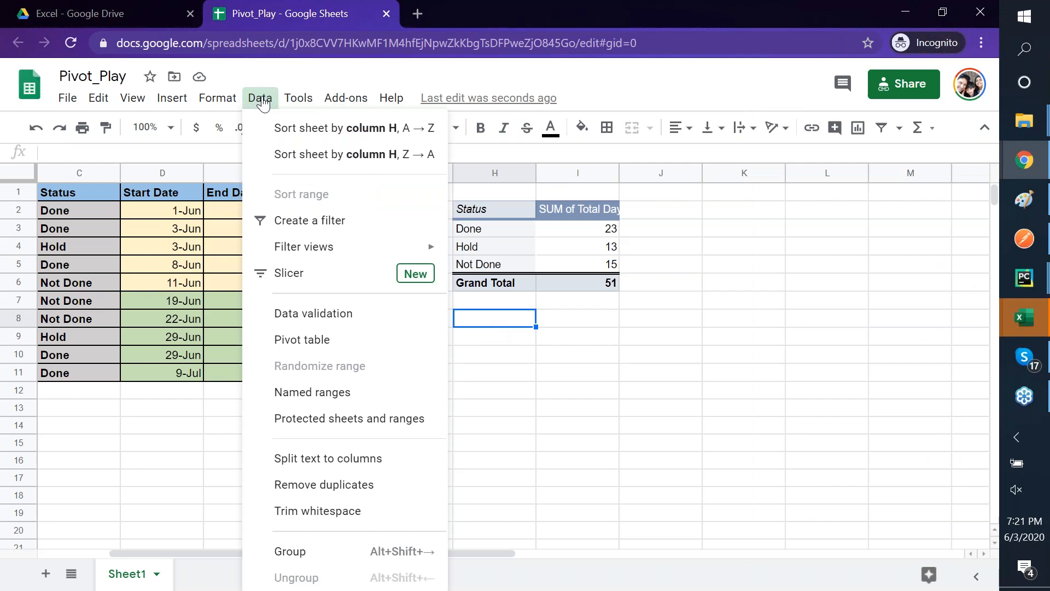
left_click(359, 340)
left_click(425, 361)
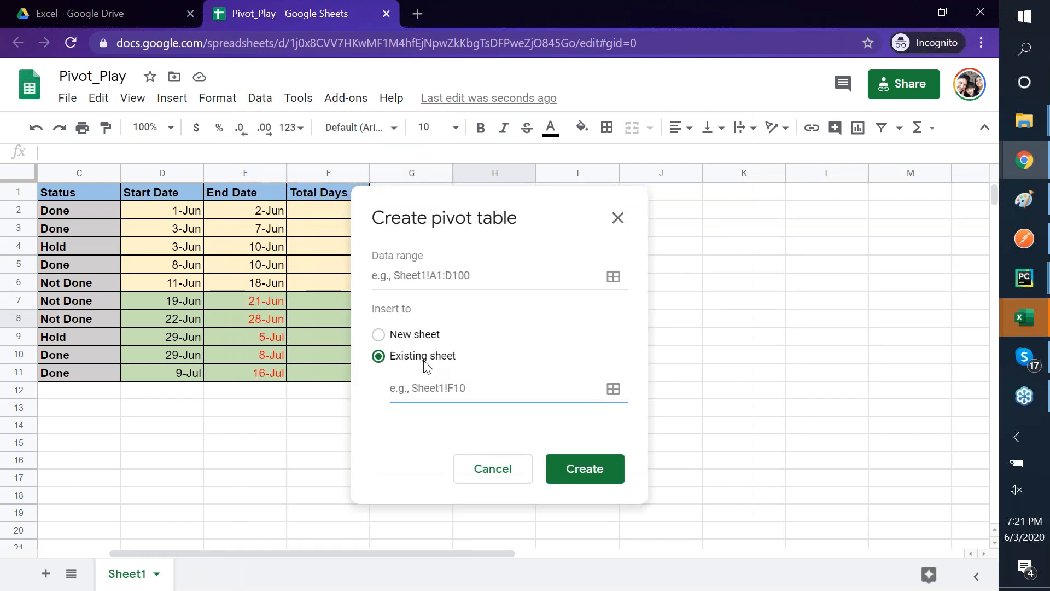
left_click(613, 388)
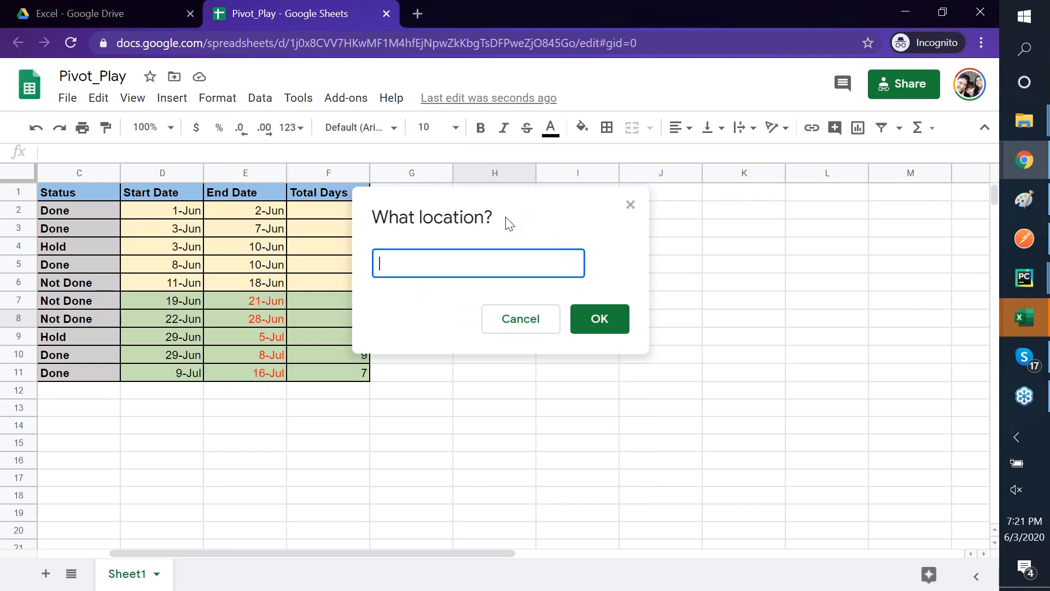
left_click_drag(506, 223, 309, 315)
left_click(481, 320)
left_click(273, 464)
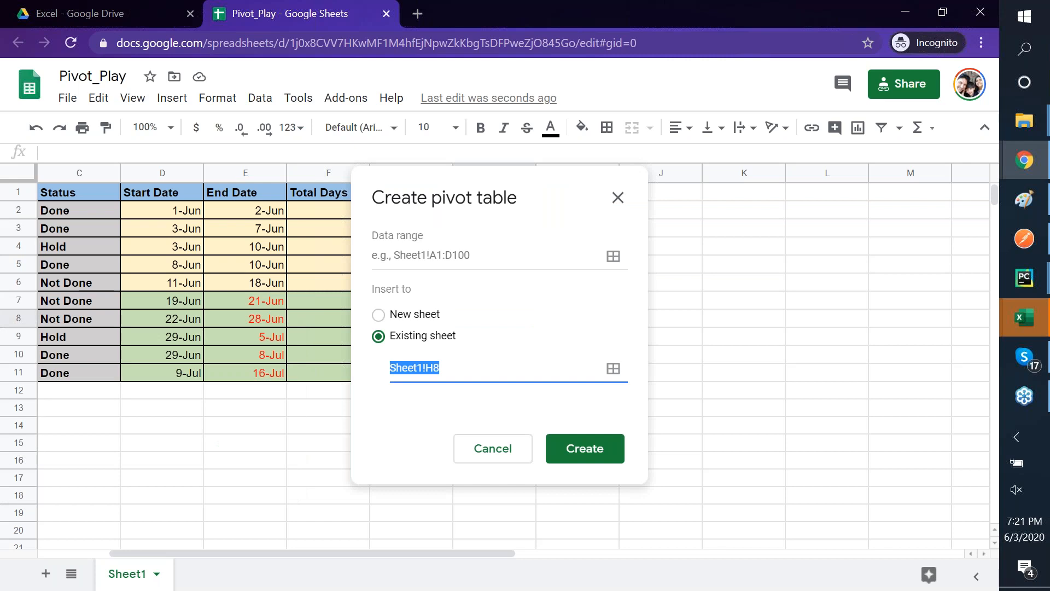
left_click(576, 457)
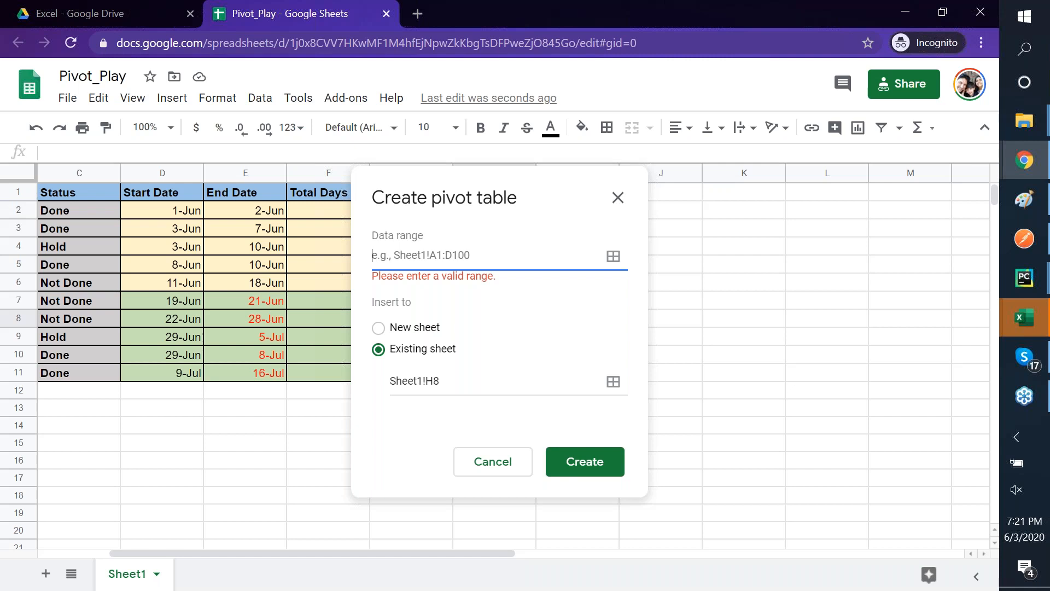
- Set the pivot's data range to Sheet1!A1:F11 and create it at H8
left_click(69, 192)
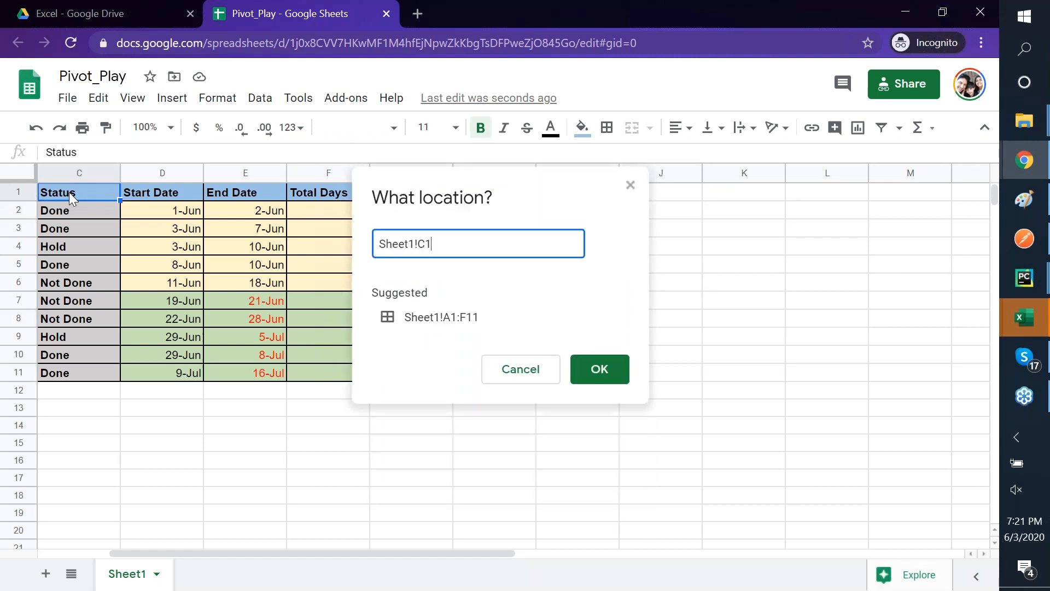
left_click(392, 322)
left_click(608, 375)
left_click_drag(483, 181, 404, 280)
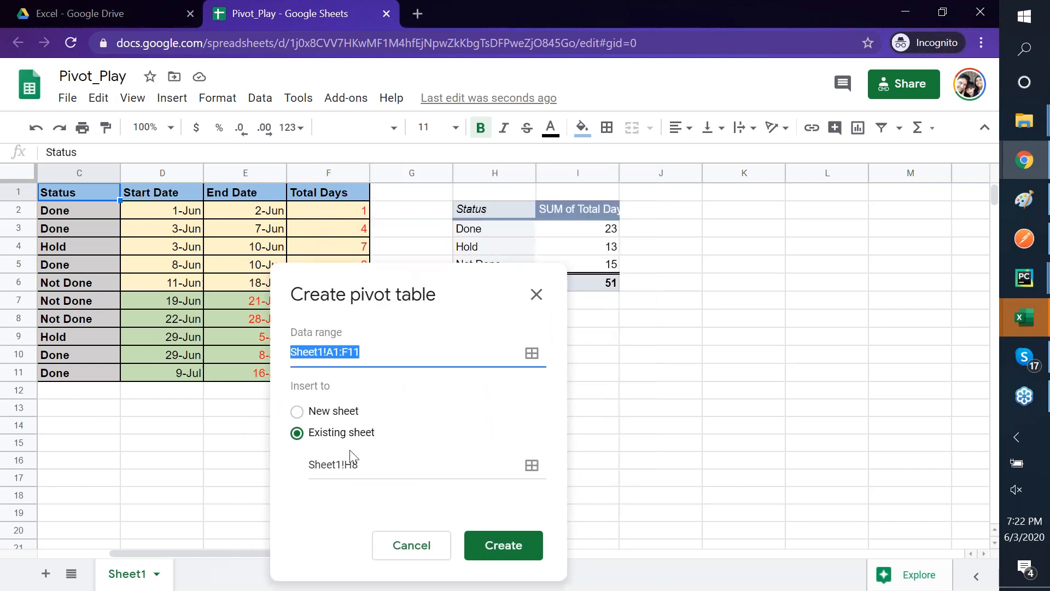
left_click(500, 547)
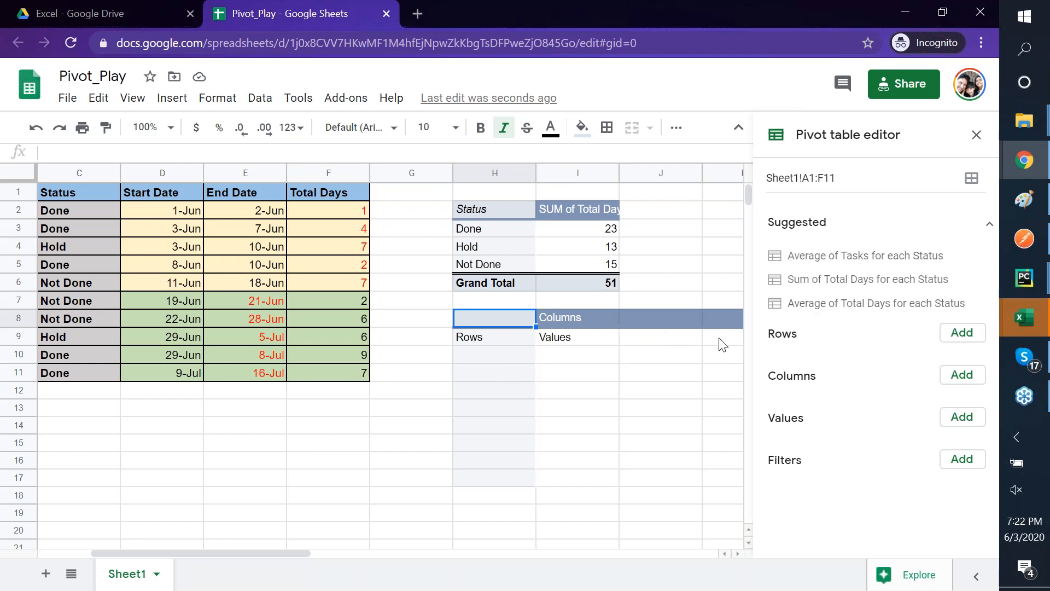
- Group the new pivot's rows by Status and its columns by Project
left_click(973, 339)
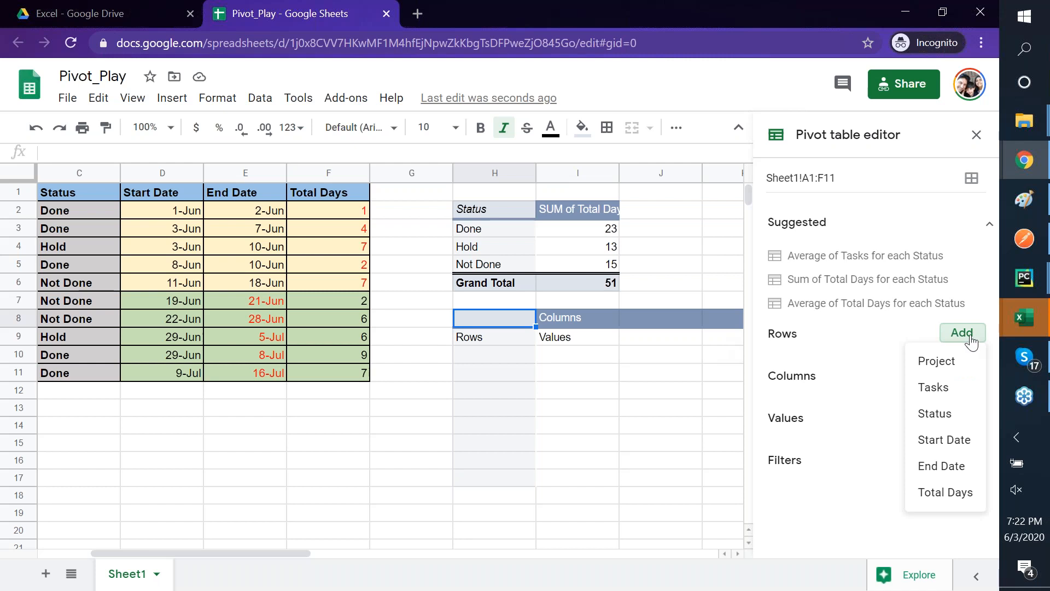
left_click(949, 414)
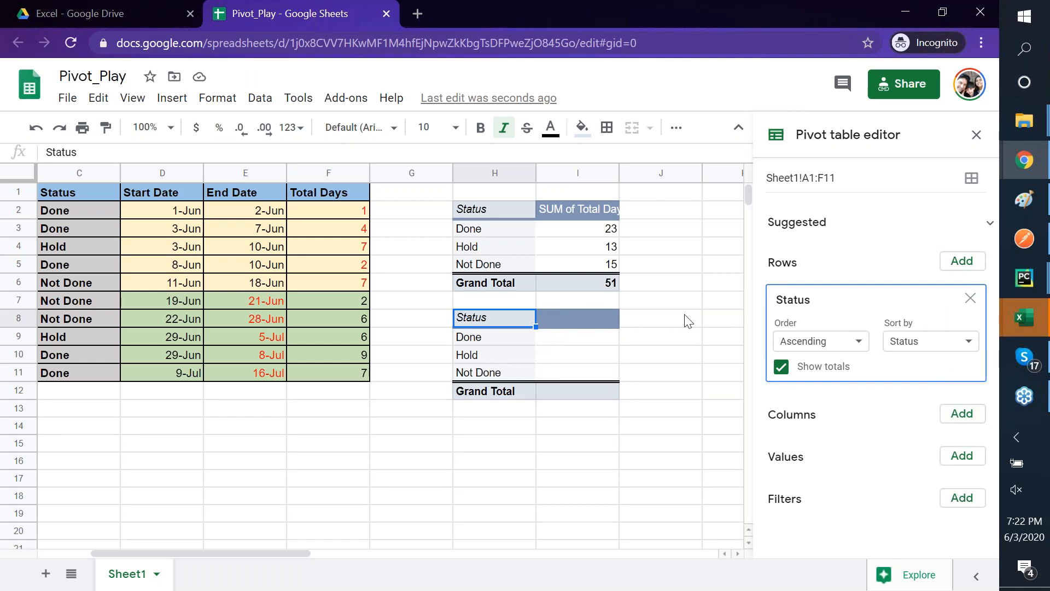
left_click(966, 419)
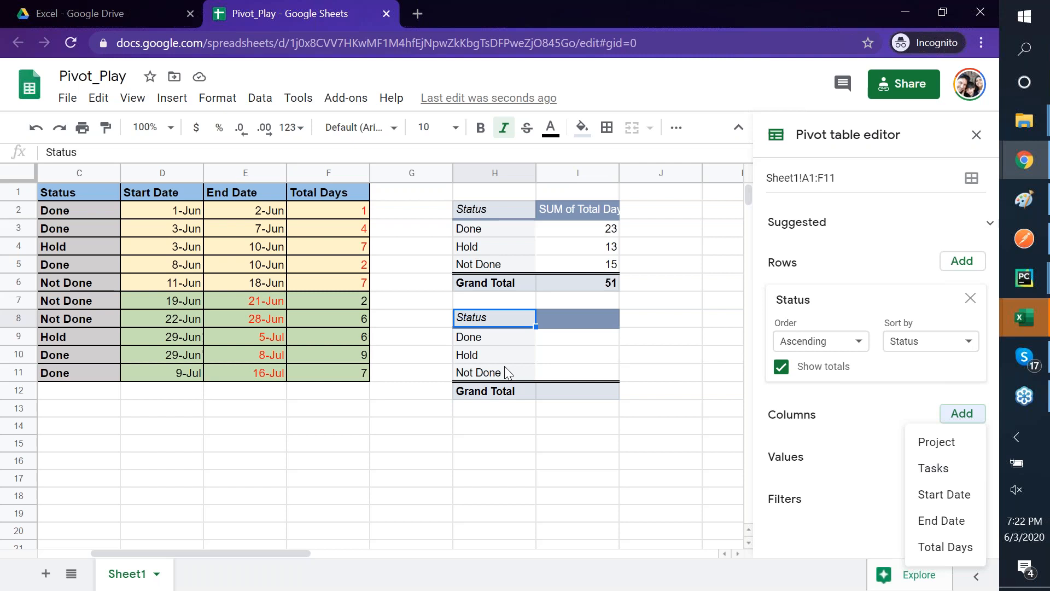
scroll(505, 366, "right", 4)
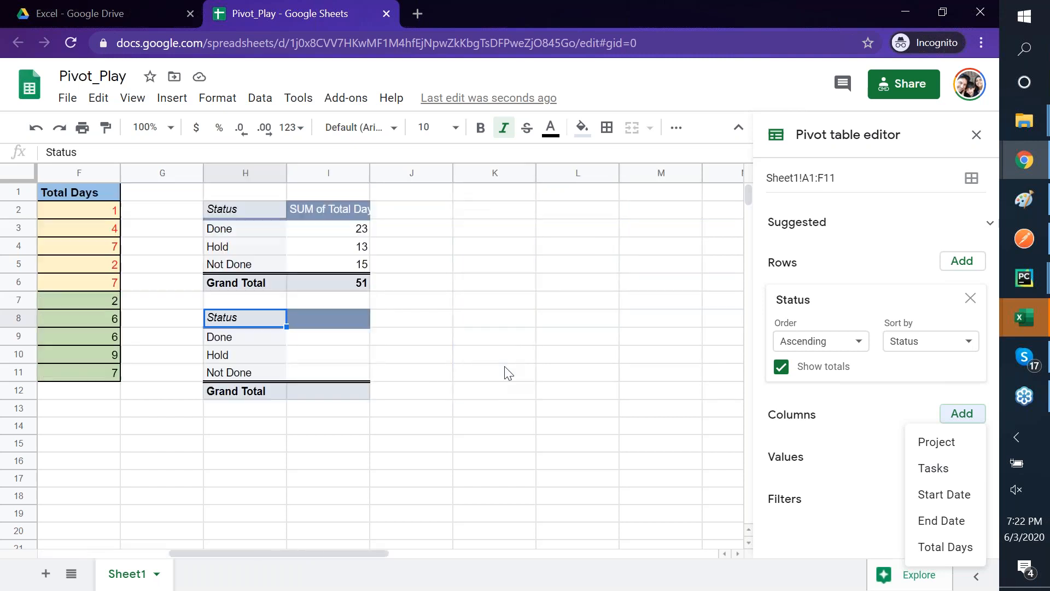
left_click(953, 456)
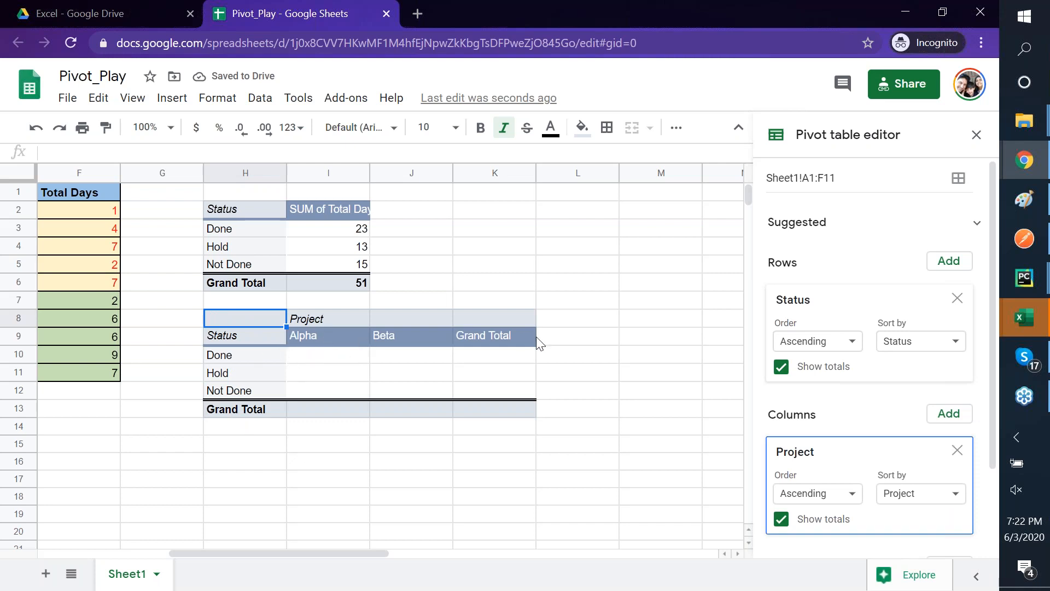
- Scroll the editor down to the Values field list
scroll(609, 387, "down", 3)
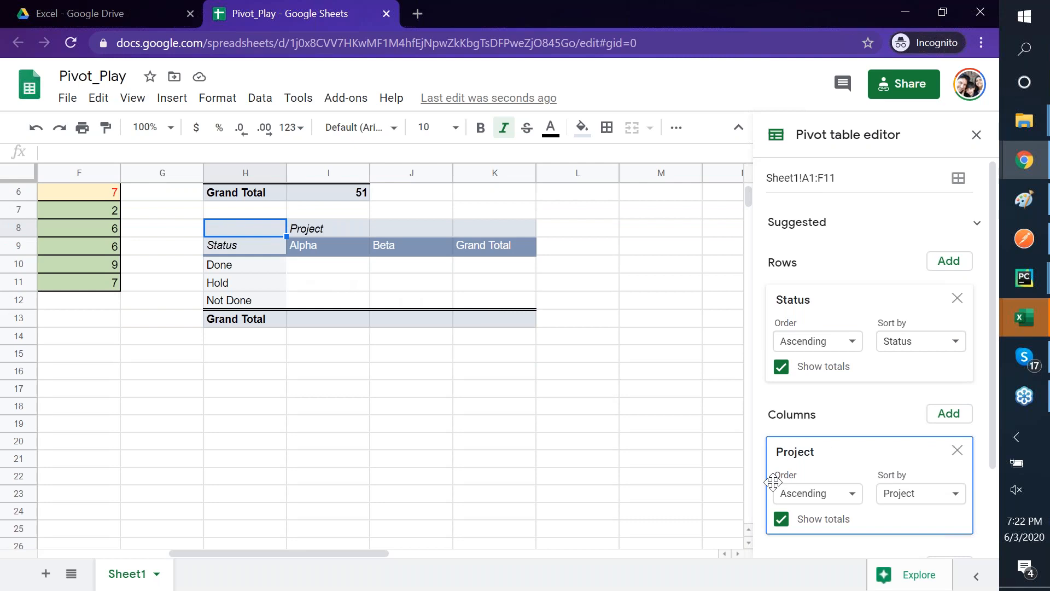
scroll(923, 362, "down", 2)
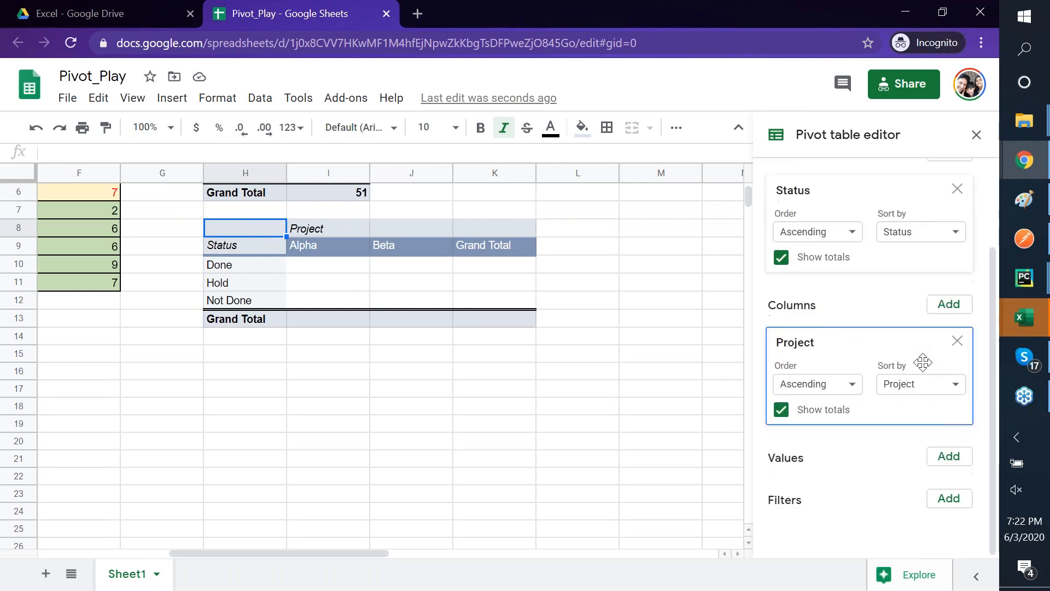
left_click(948, 458)
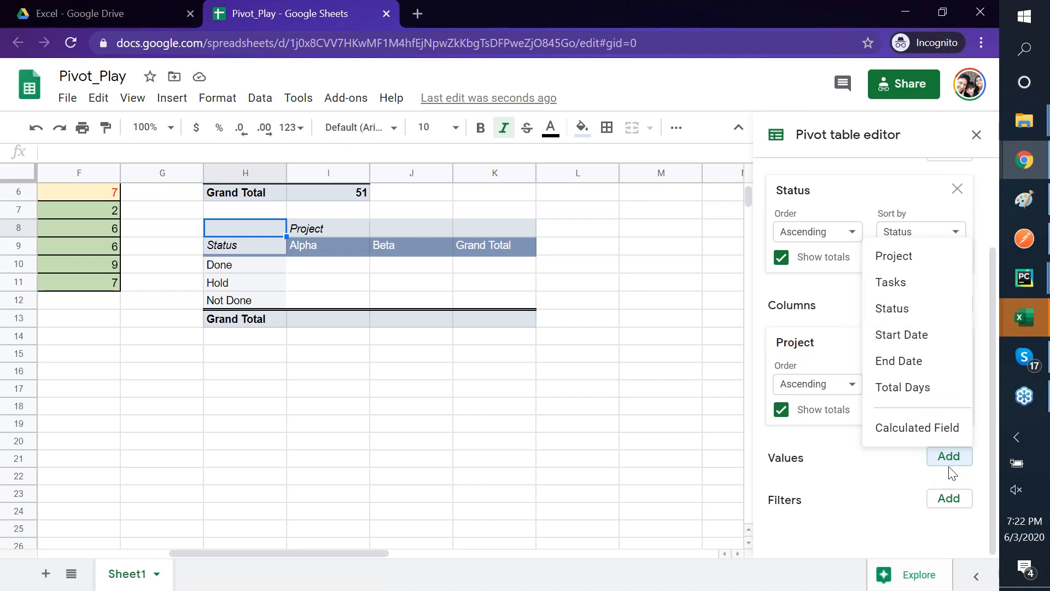
- Add a Calculated Field as the pivot's value, keeping SUM as its summary function
left_click(923, 433)
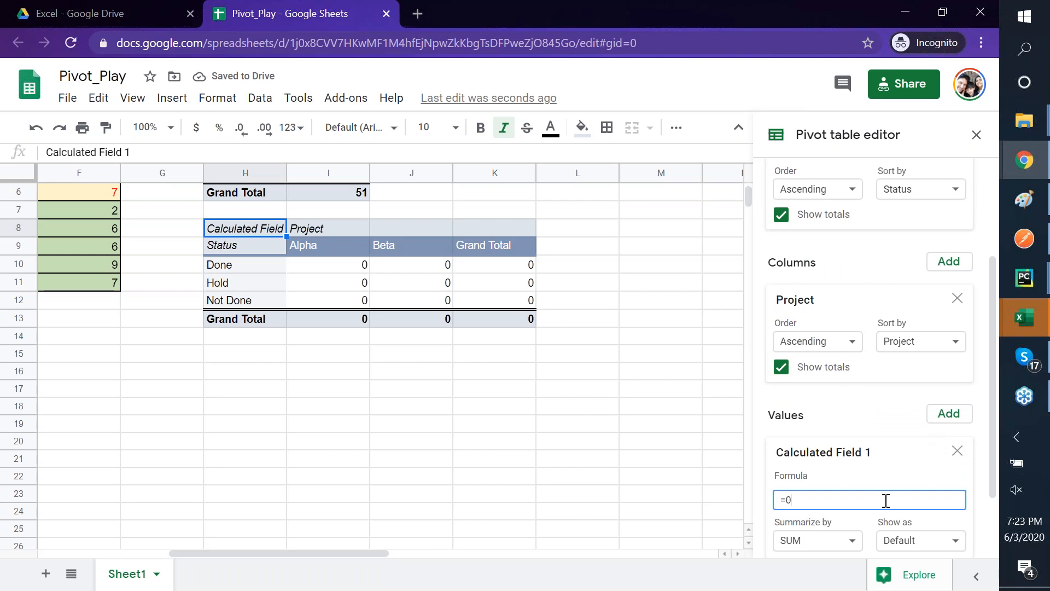
scroll(887, 414, "down", 2)
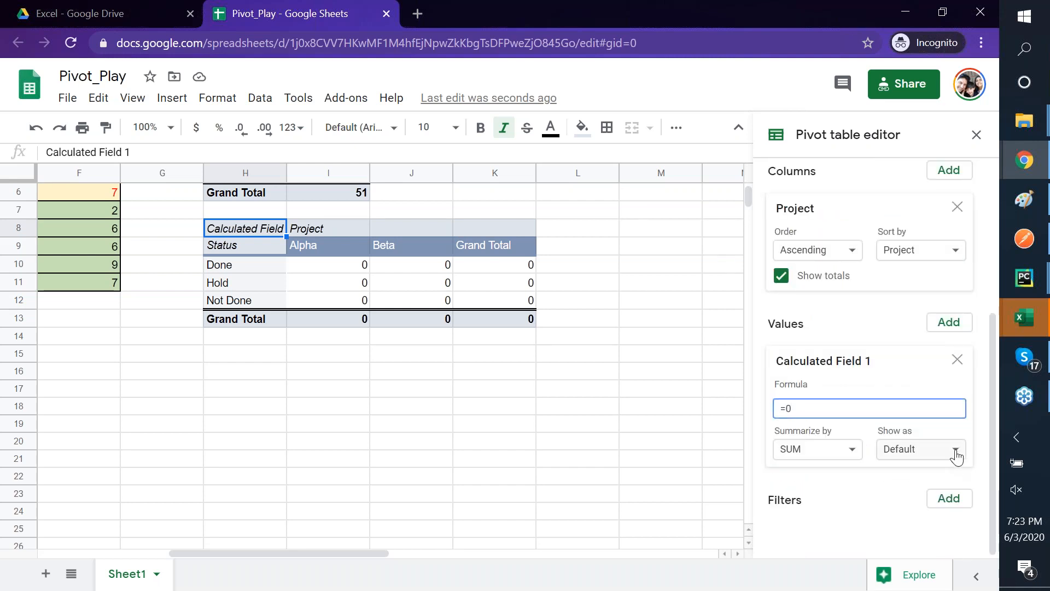
left_click(956, 450)
left_click(831, 456)
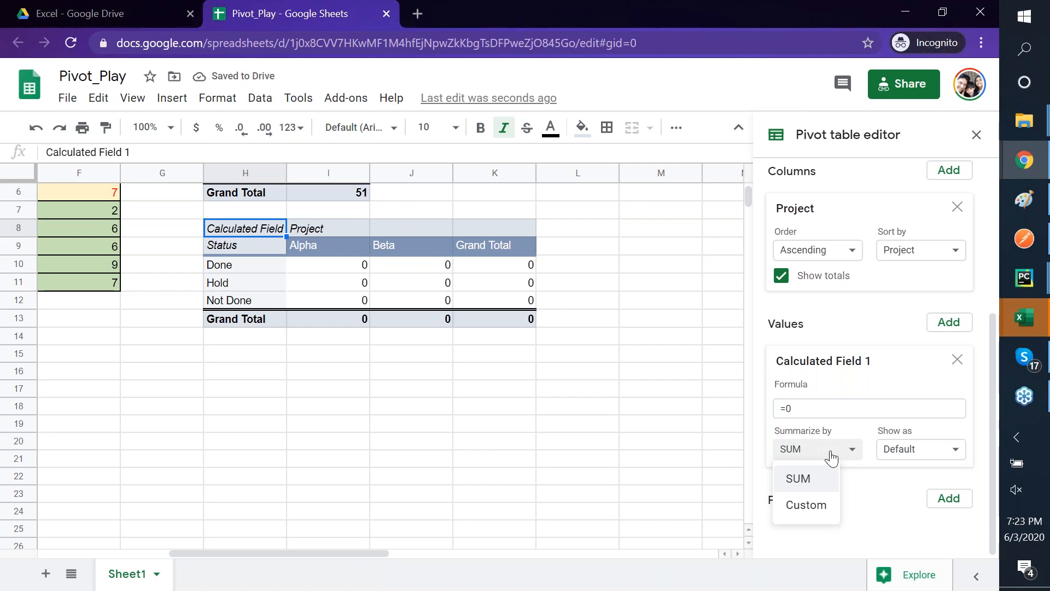
left_click(830, 456)
- Try rewriting the formula as =sum(, then leave it at =0 and switch to Excel
left_click(811, 414)
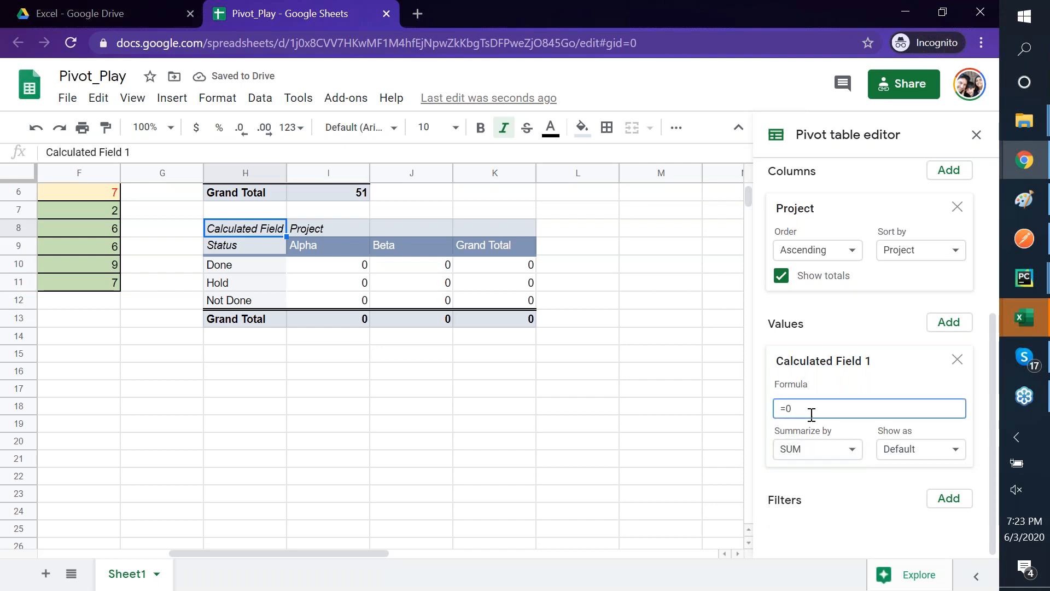
key("BackSpace")
key("BackSpace")
type("=sum(")
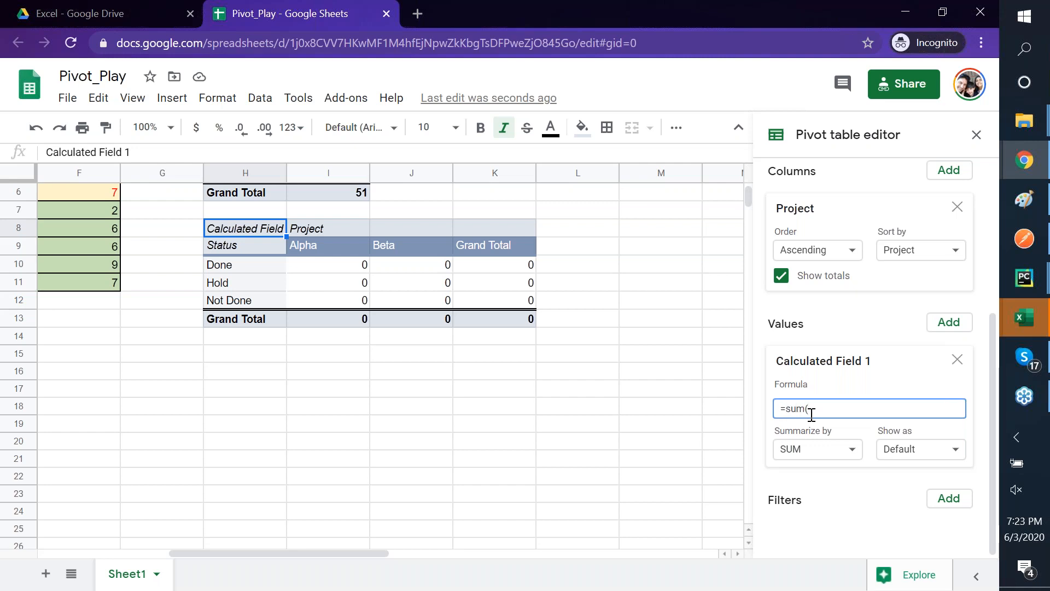
key("BackSpace")
key("BackSpace")
key("BackSpace")
key("BackSpace")
key("BackSpace")
key("Return")
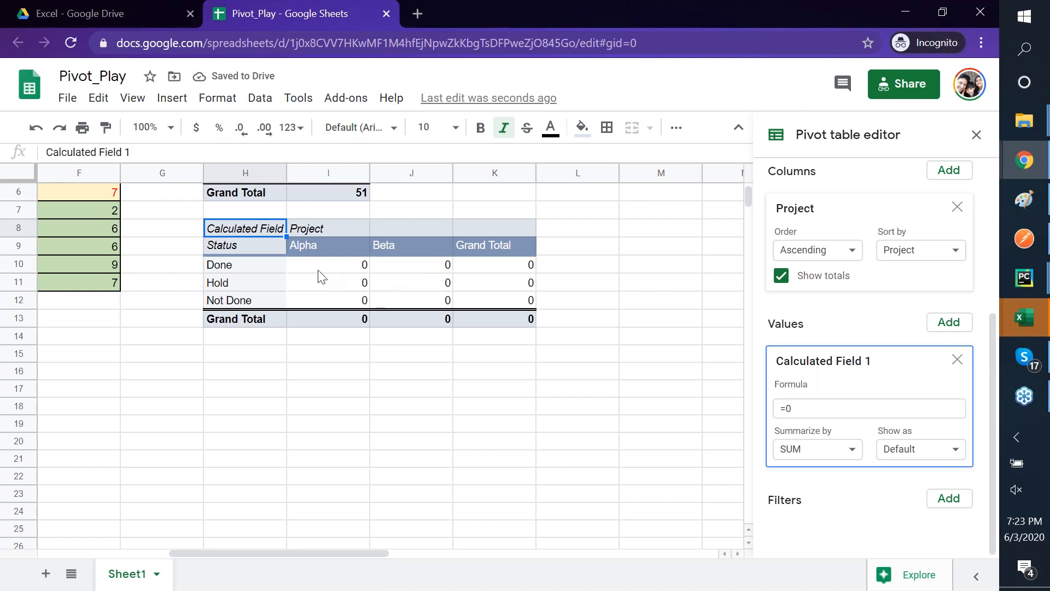
scroll(317, 270, "left", 5)
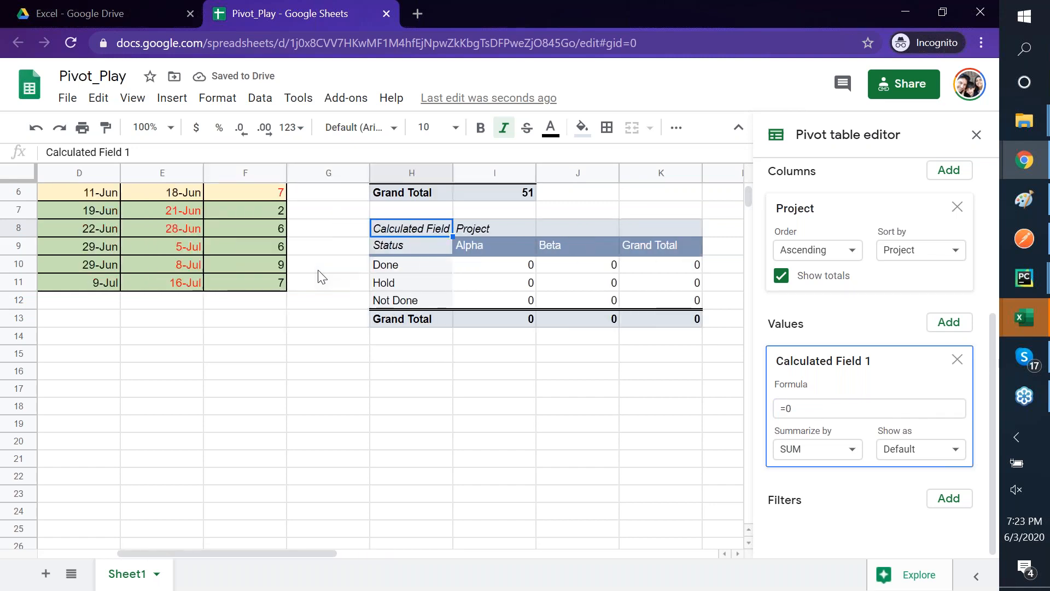
scroll(317, 270, "down", 1)
scroll(317, 270, "up", 3)
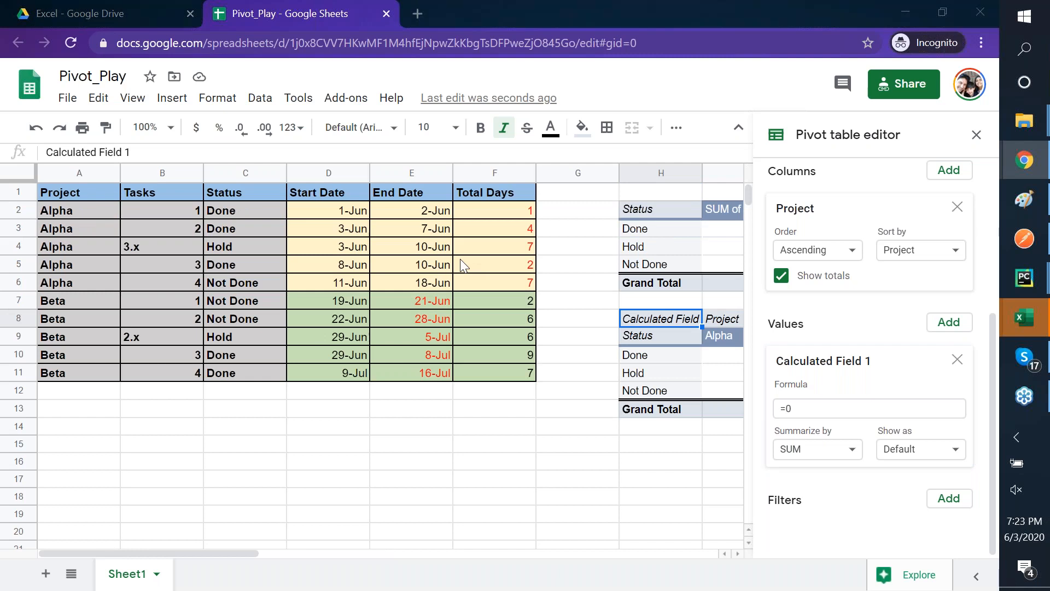
key("alt+Tab")
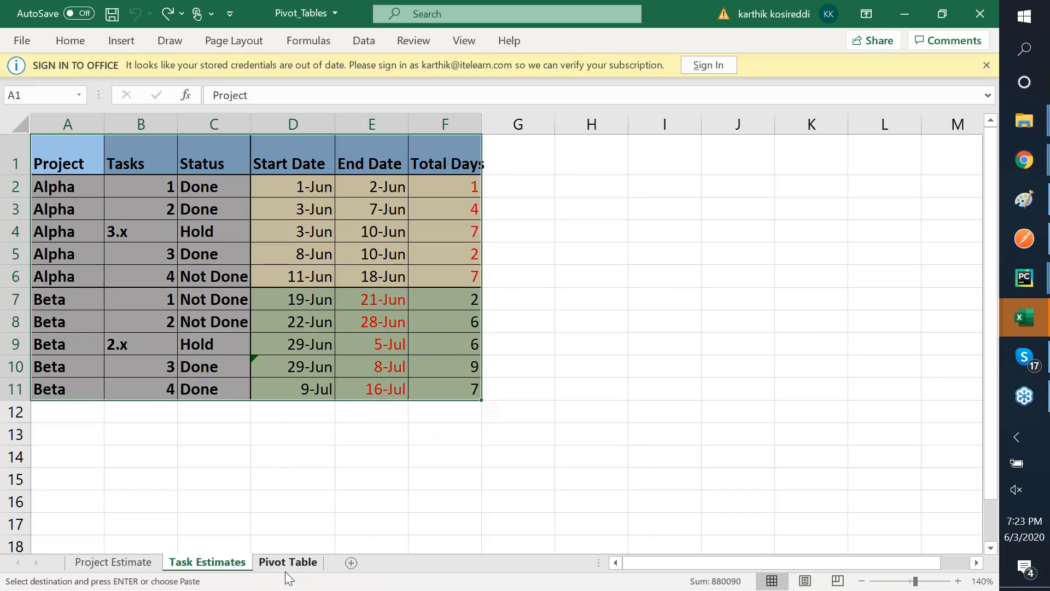
- Show Excel's Pivot Table sheet for comparison, then return to Google Sheets
left_click(286, 571)
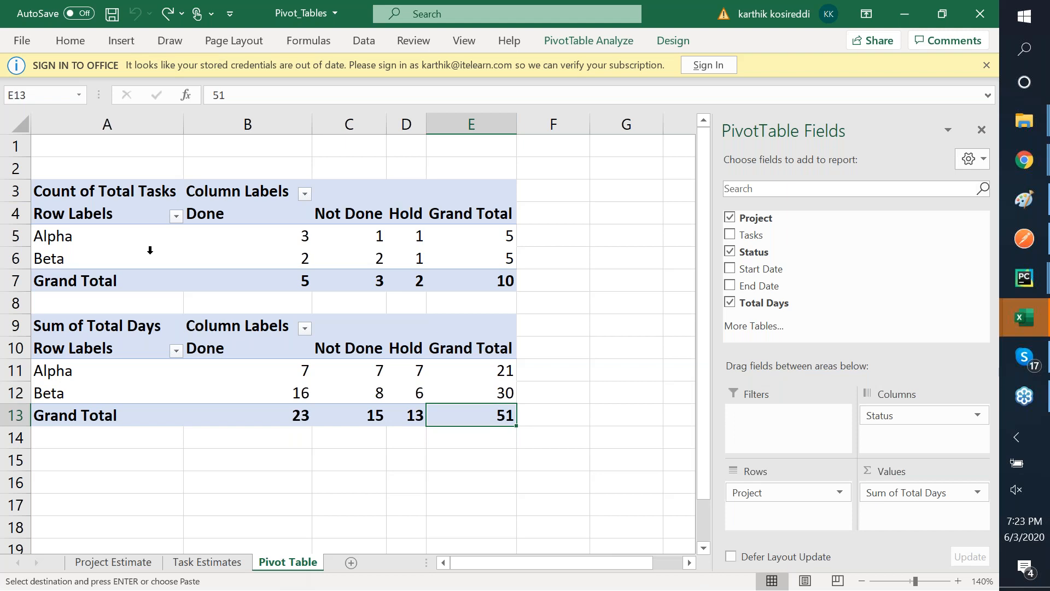
key("alt+Tab")
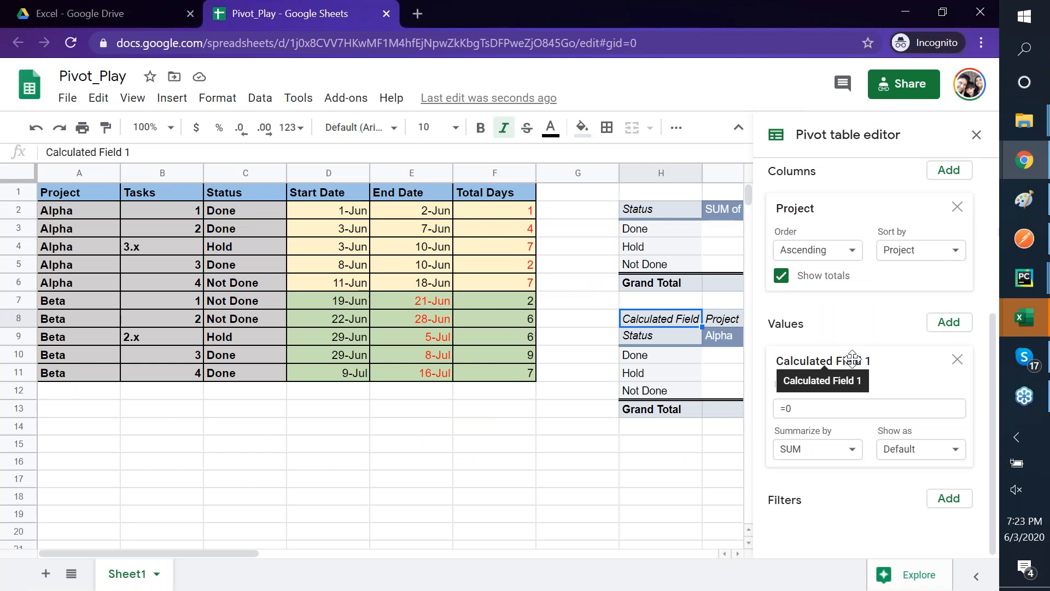
- Replace Calculated Field 1 with Tasks as the pivot's value field
scroll(874, 386, "up", 5)
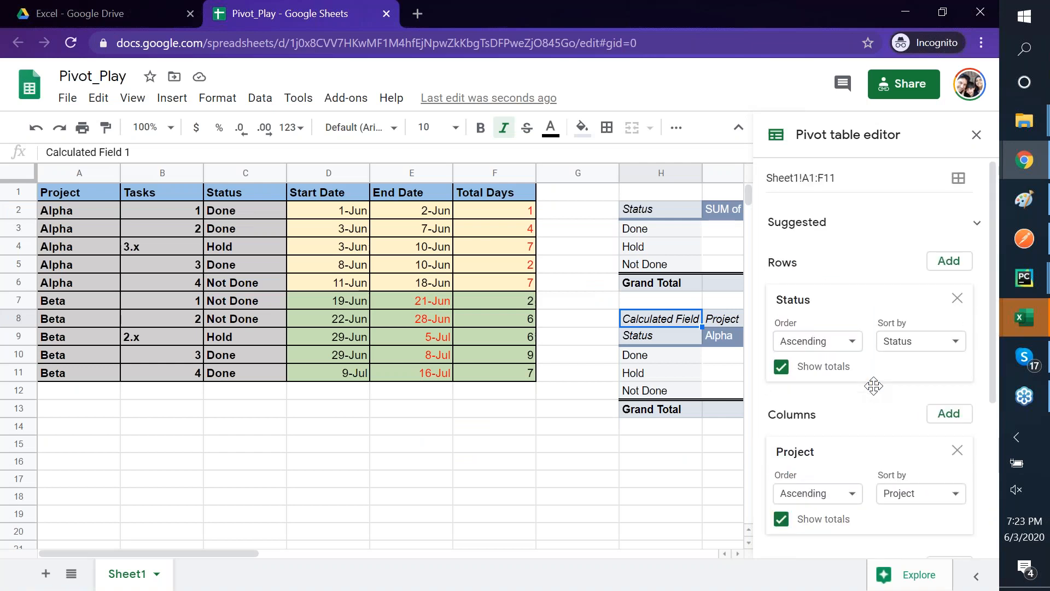
scroll(873, 386, "down", 4)
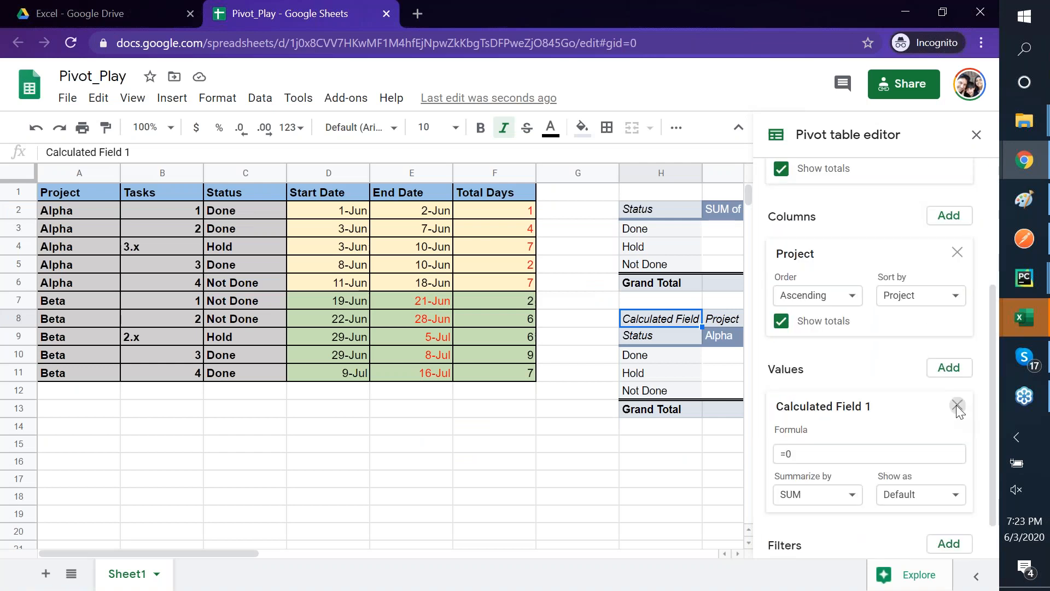
left_click(957, 406)
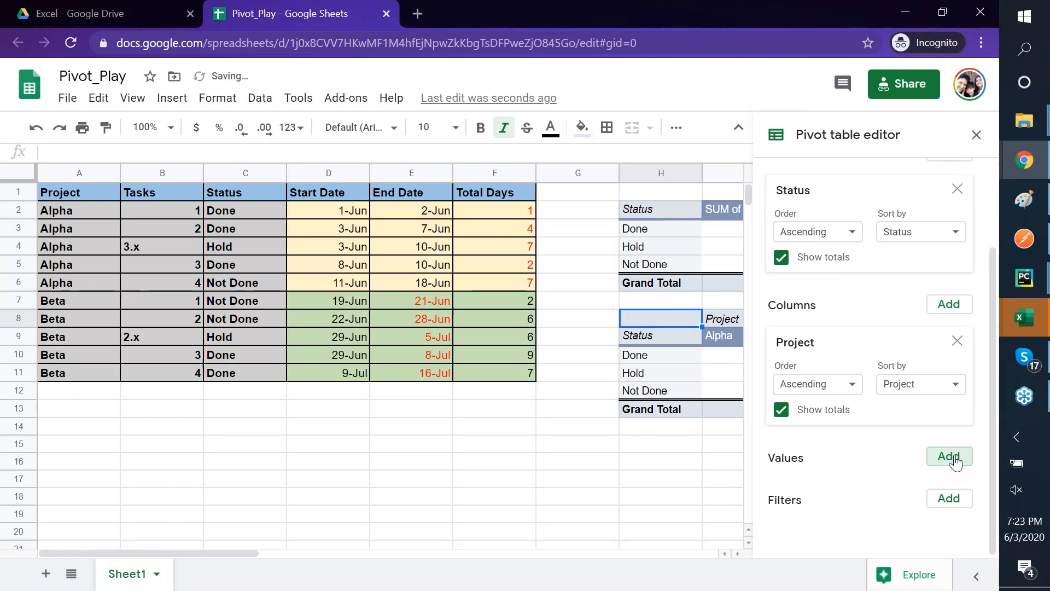
left_click(954, 458)
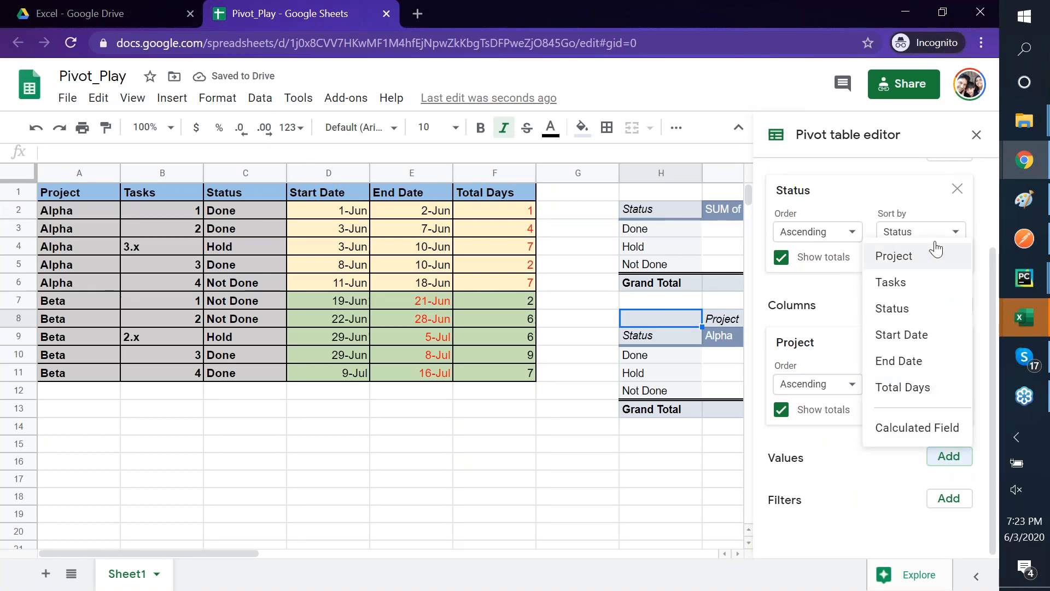
left_click(904, 284)
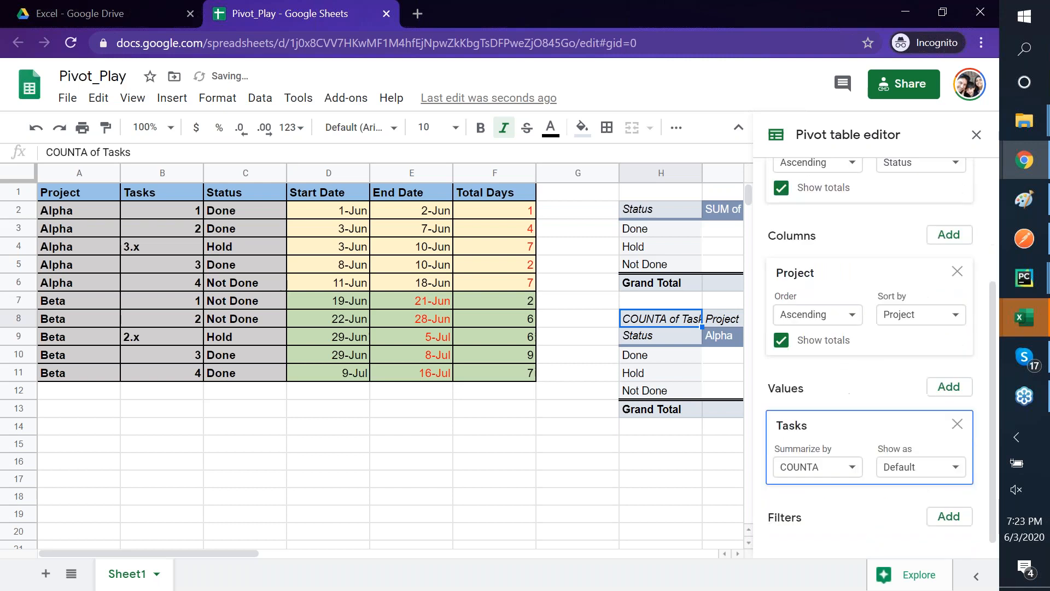
- Summarize Tasks by COUNT instead of COUNTA and inspect the Alpha Hold count of 0
left_click(852, 450)
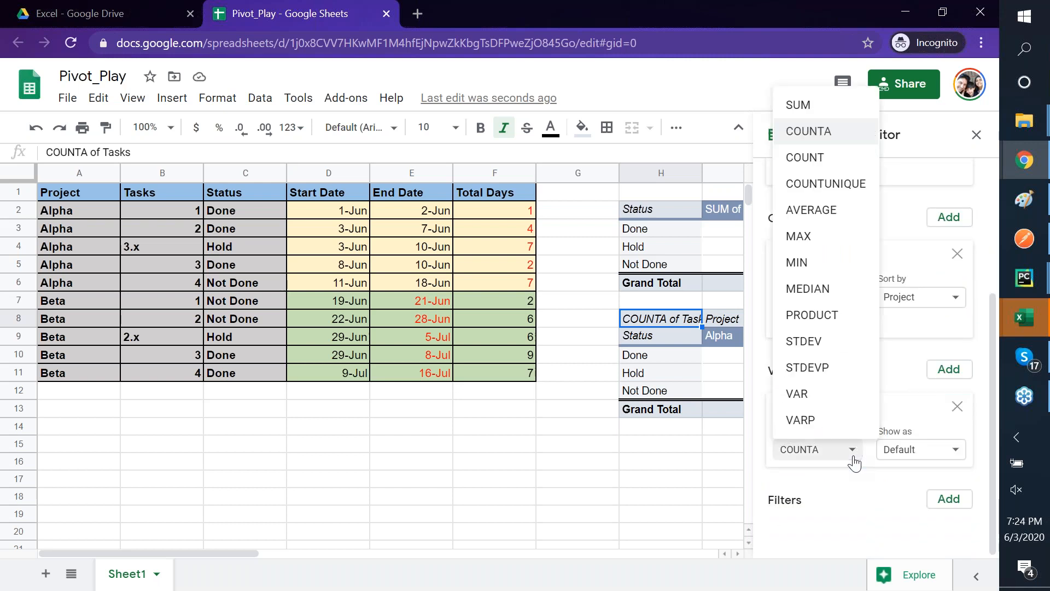
left_click(825, 157)
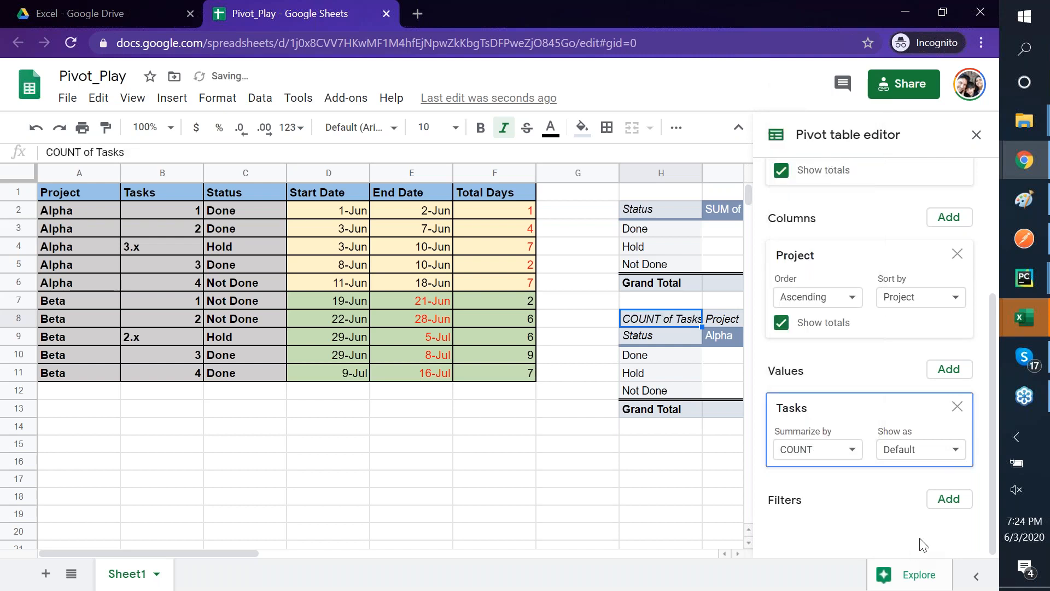
left_click(951, 371)
left_click(842, 371)
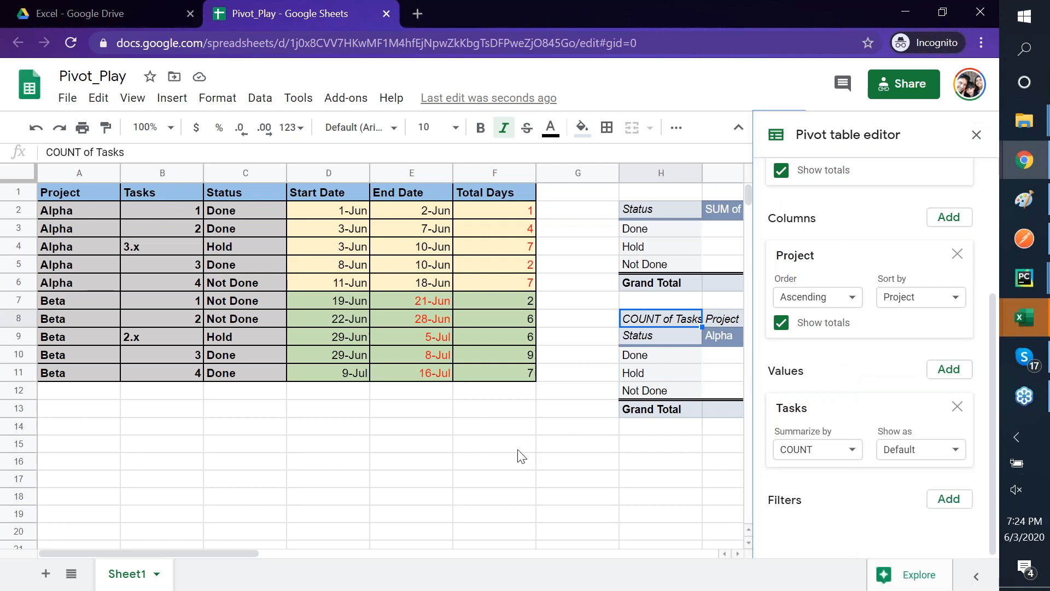
scroll(519, 455, "right", 3)
scroll(520, 454, "right", 2)
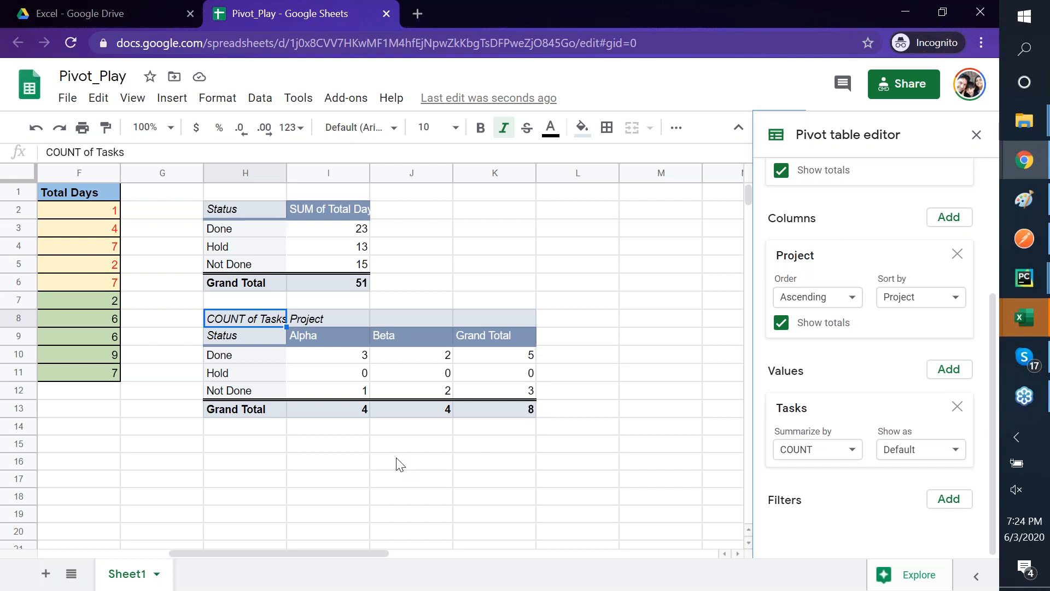
scroll(399, 462, "left", 5)
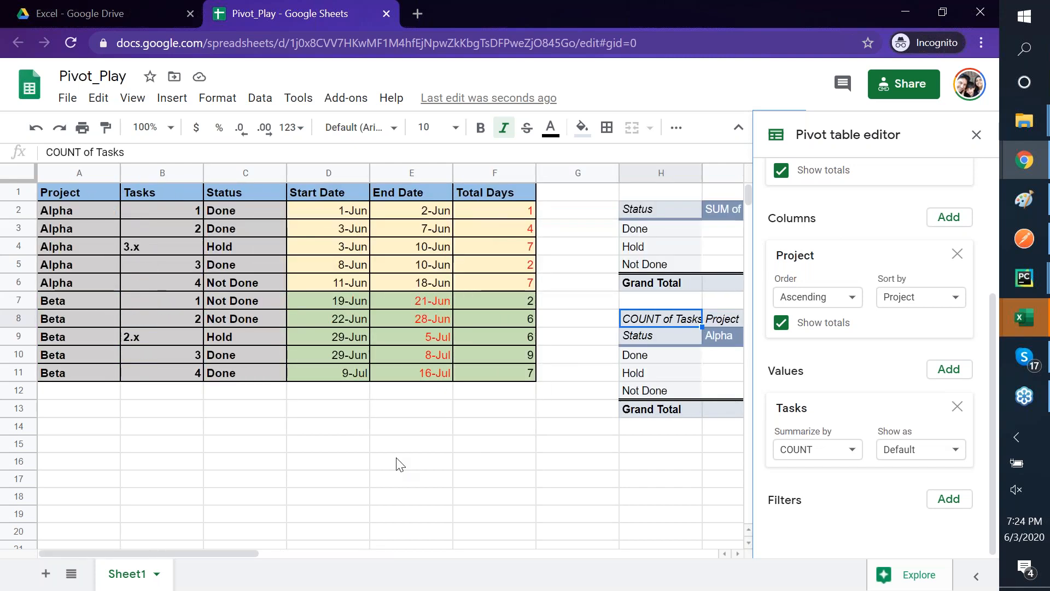
scroll(398, 463, "right", 3)
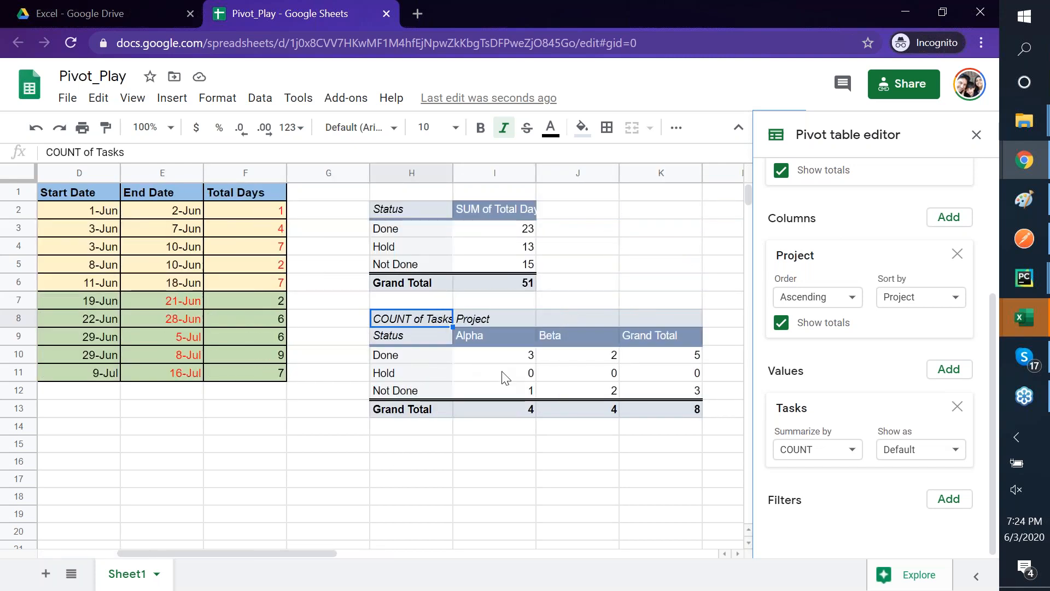
left_click(505, 377)
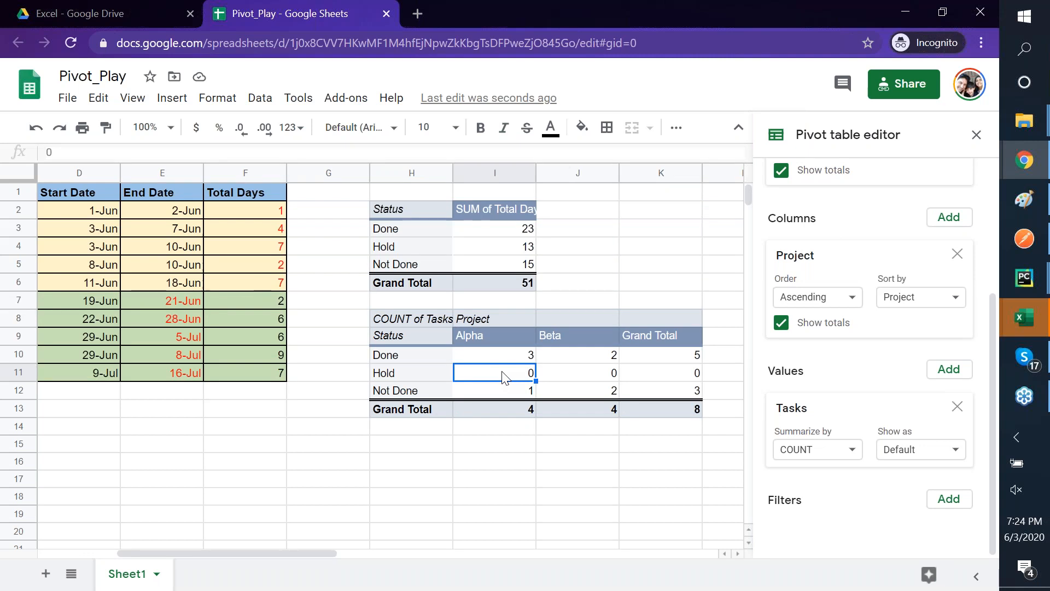
- Re-enter the task numbers 3, 4, 5 in B4:B6 and B9:B11
key("Left")
key("Left")
key("Left")
key("Left")
key("Left")
key("Left")
key("Left")
key("Left")
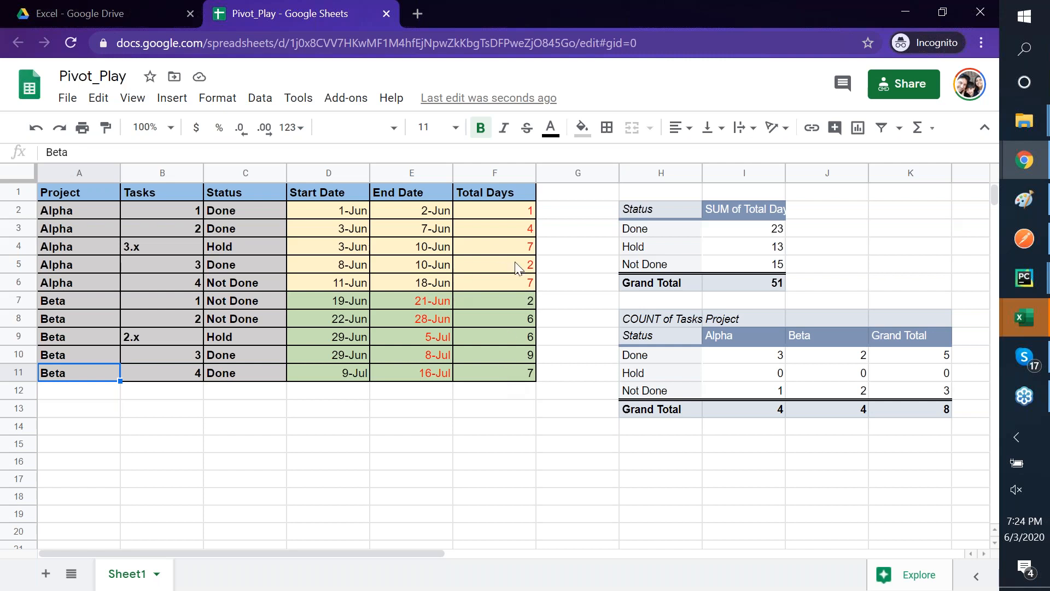
left_click(178, 251)
type("3")
key("Tab")
key("Down")
key("Left")
type("4")
key("Return")
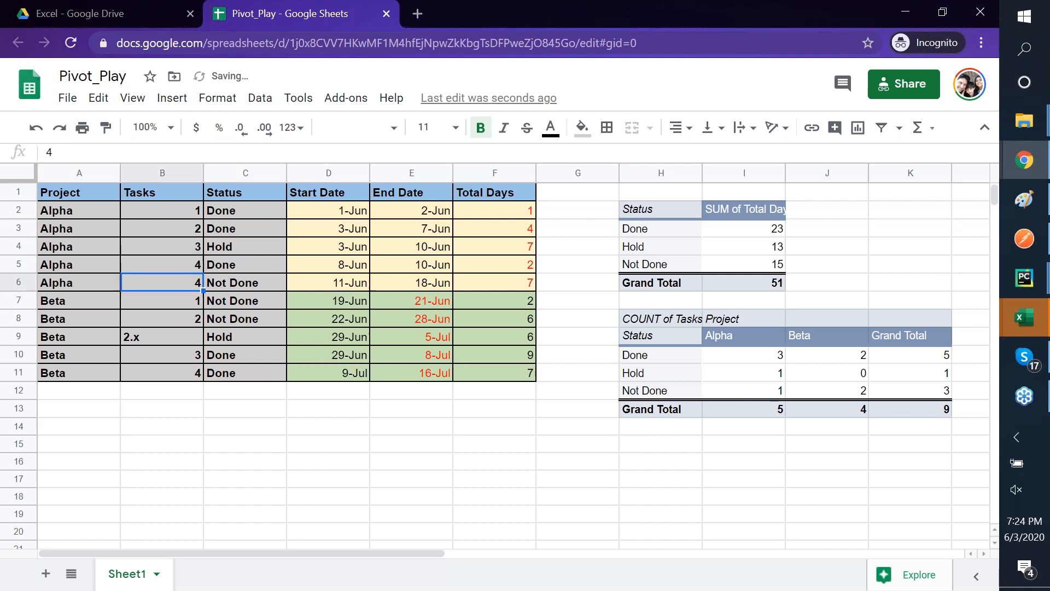
type("5")
key("Return")
key("Down")
key("Down")
type("3")
key("Return")
type("4")
key("Return")
type("5")
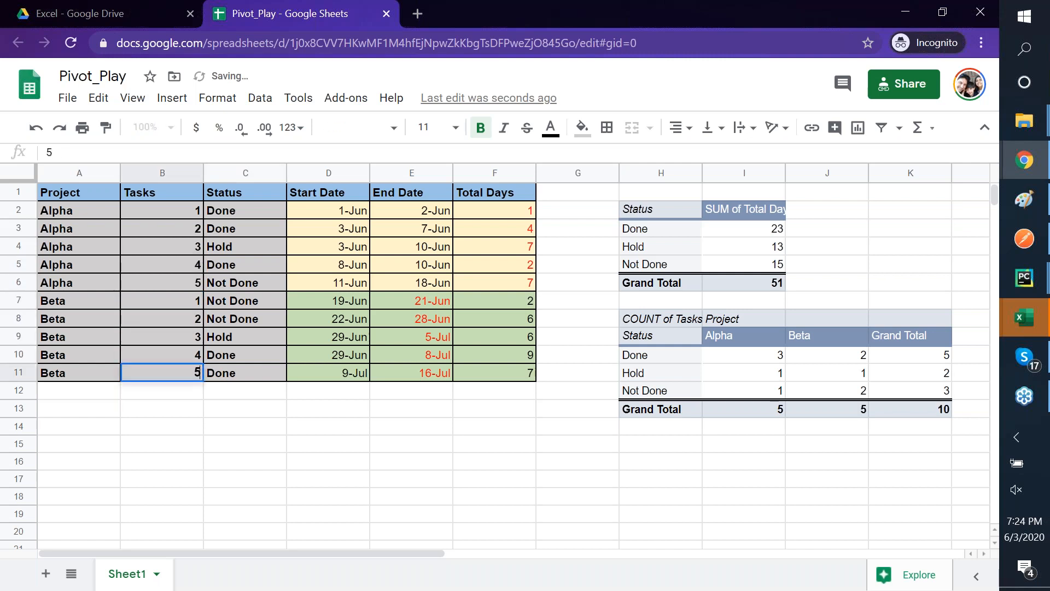
key("Tab")
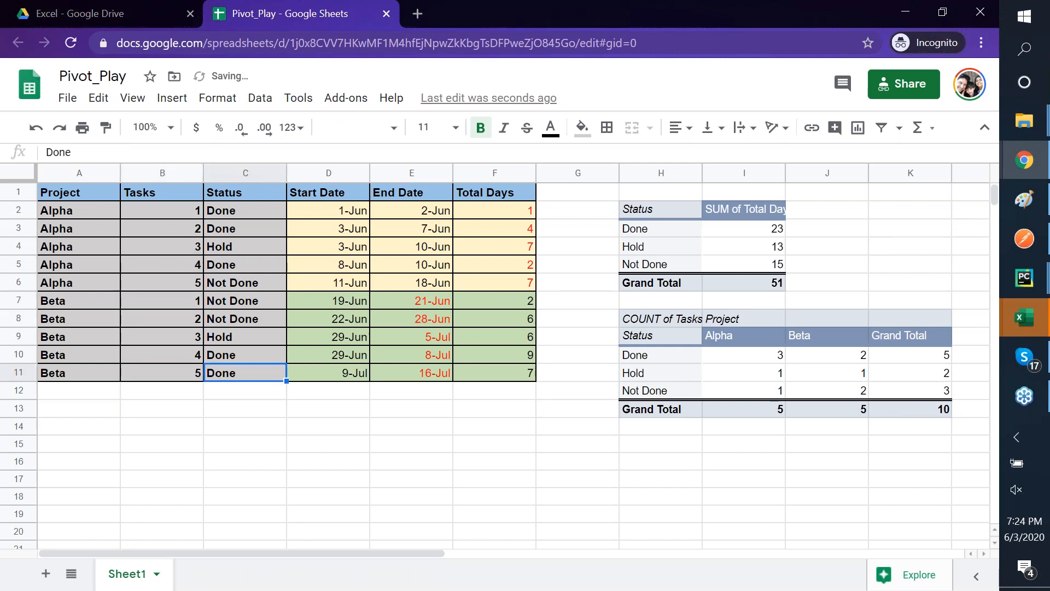
- Check the count pivot: Hold now 1 each for Alpha and Beta, Grand Total 10
left_click(960, 409)
left_click(862, 398)
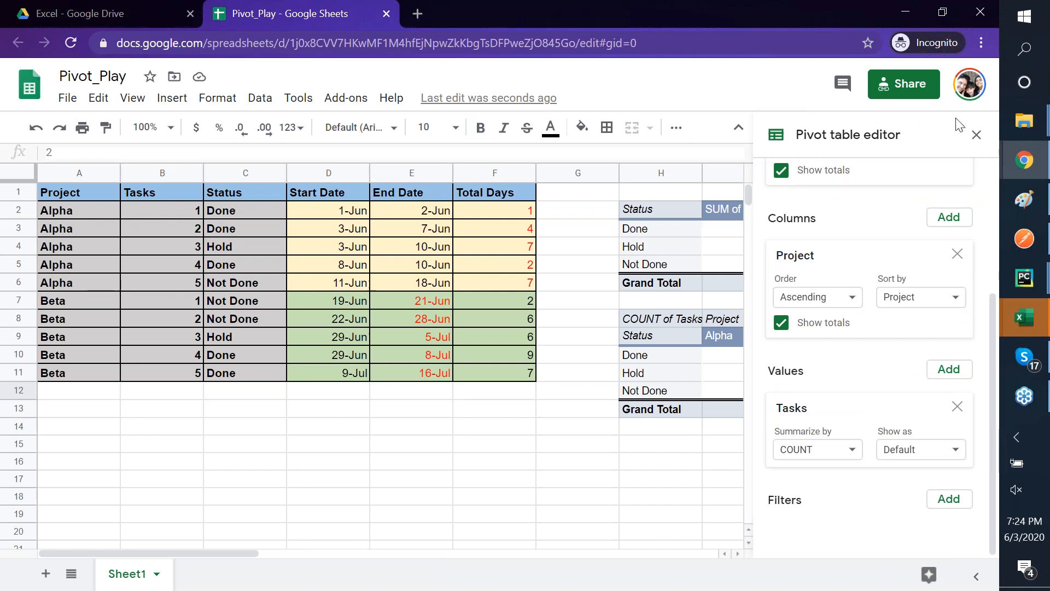
left_click(977, 134)
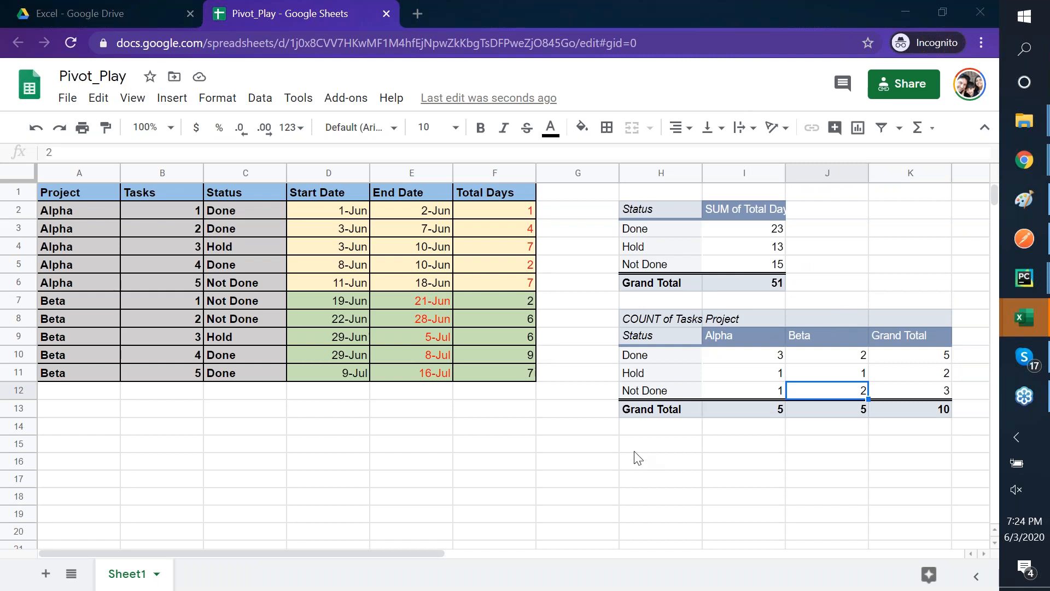
left_click(652, 448)
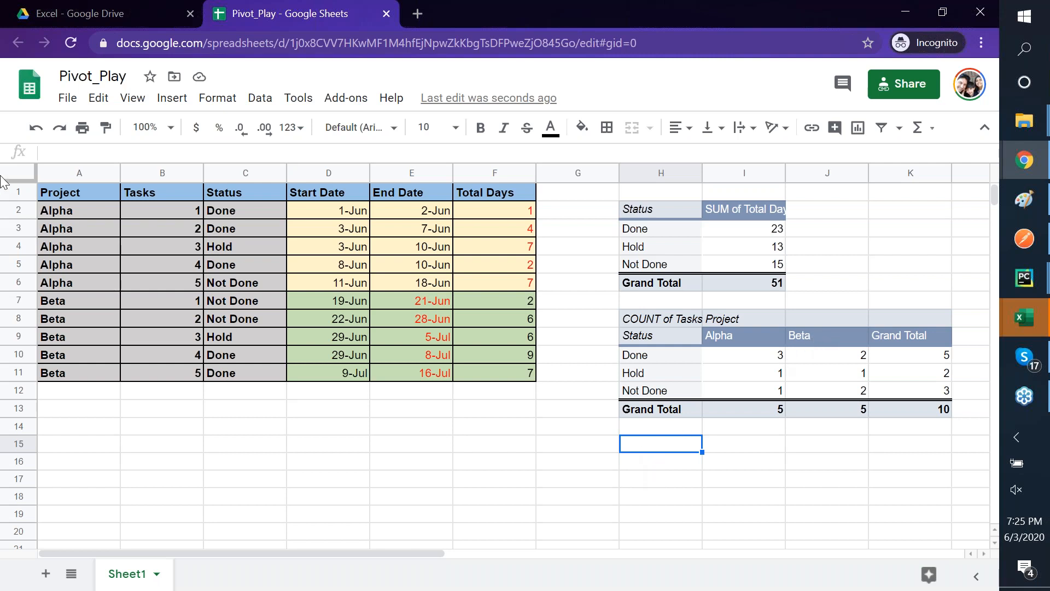
- Select the project data A1:F11 and open the Data menu
left_click(79, 194)
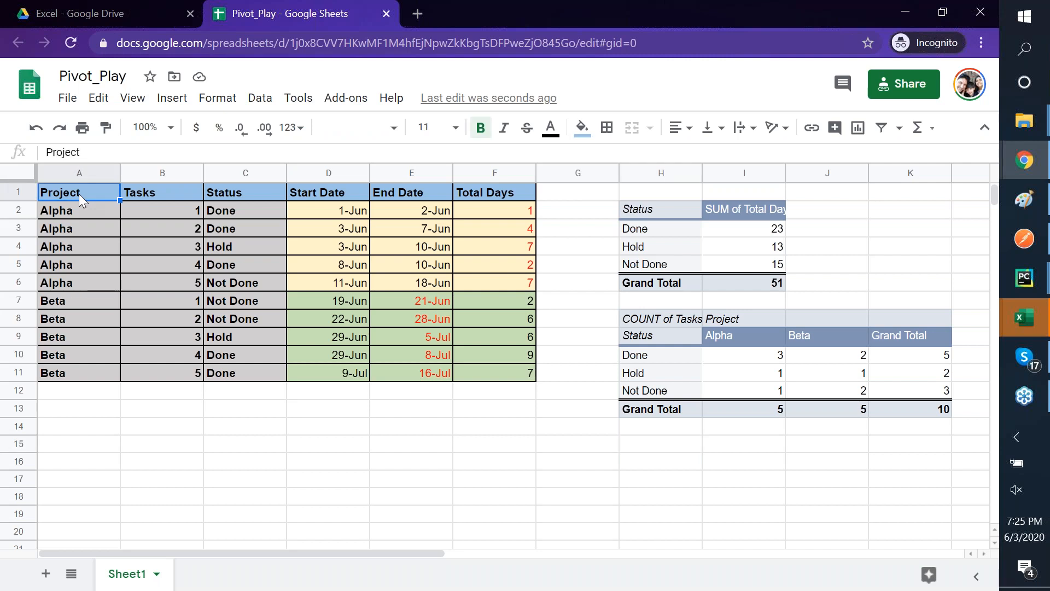
key("shift+Down")
key("shift+Down")
key("shift+Down")
key("shift+Down")
key("shift+Down")
key("shift+Down")
key("shift+Down")
key("shift+Down")
key("shift+Down")
key("shift+Down")
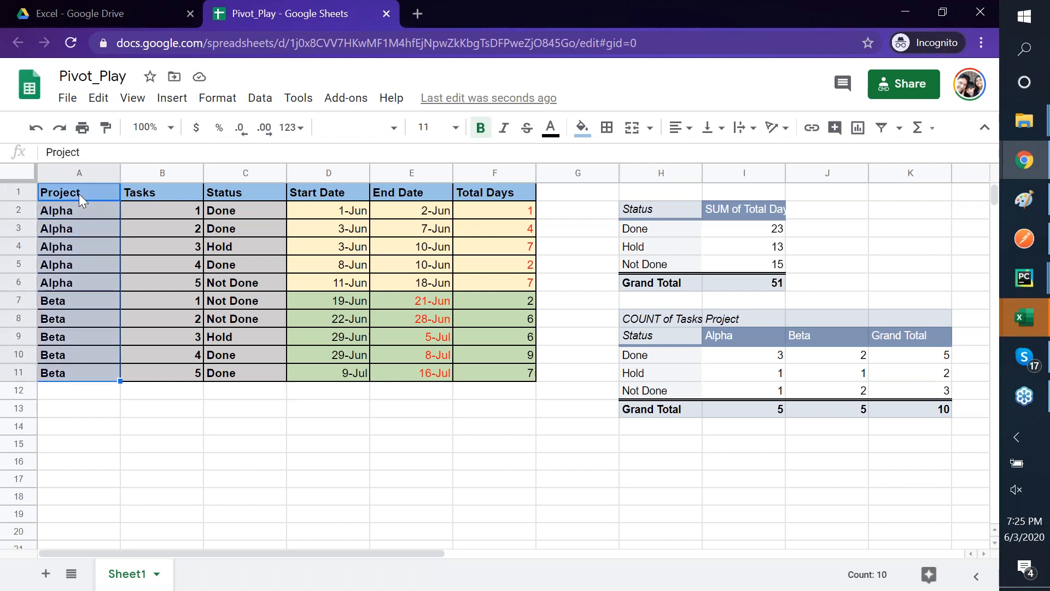
key("shift+Right")
key("shift+Right")
key("shift+Right")
key("shift+Right")
key("shift+Right")
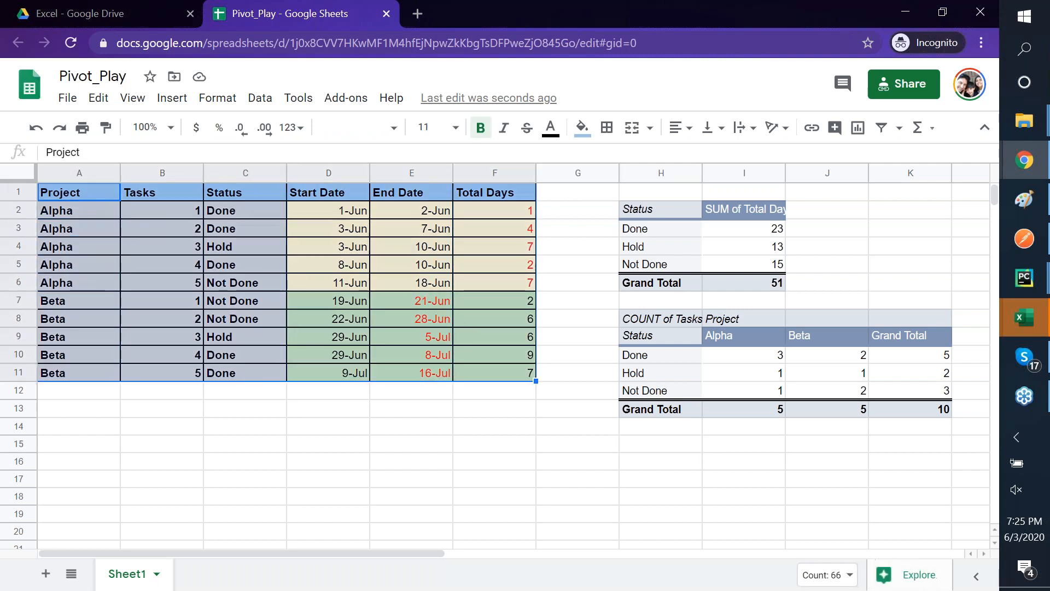
left_click(260, 98)
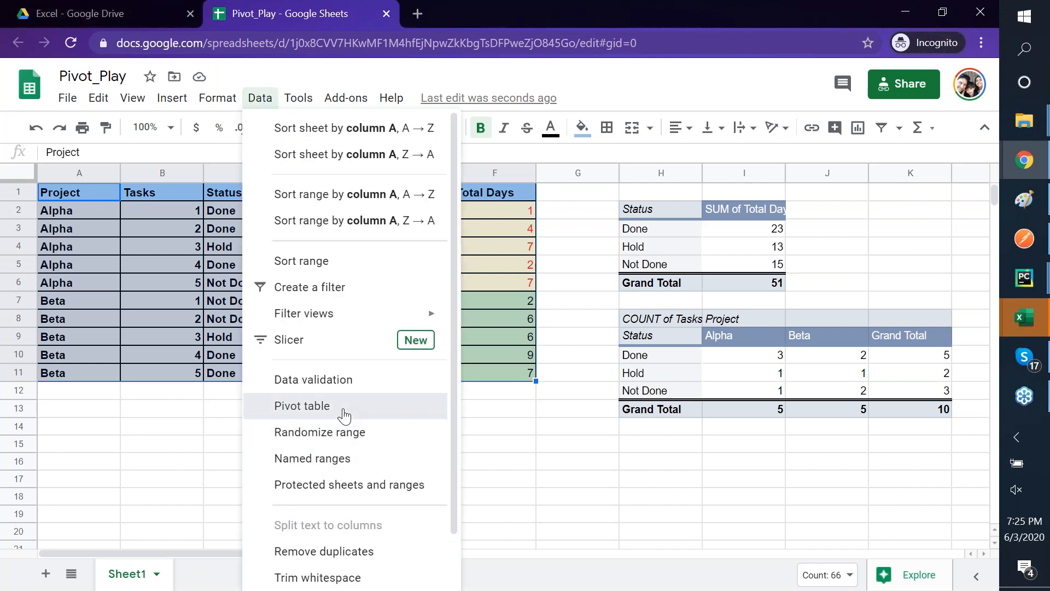
- Create an empty pivot table on the existing sheet at cell H15
left_click(342, 413)
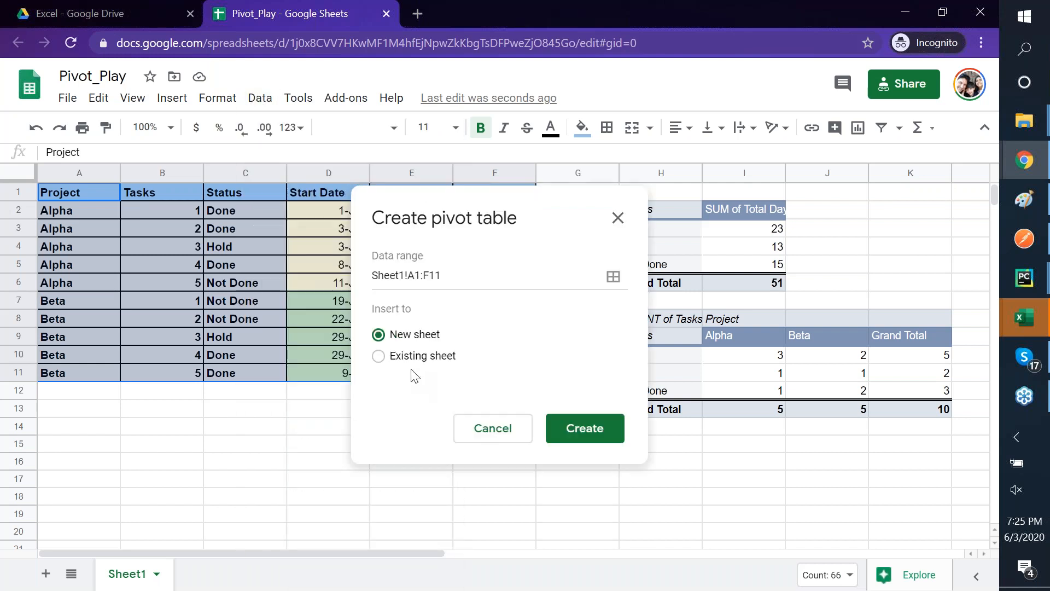
left_click(390, 359)
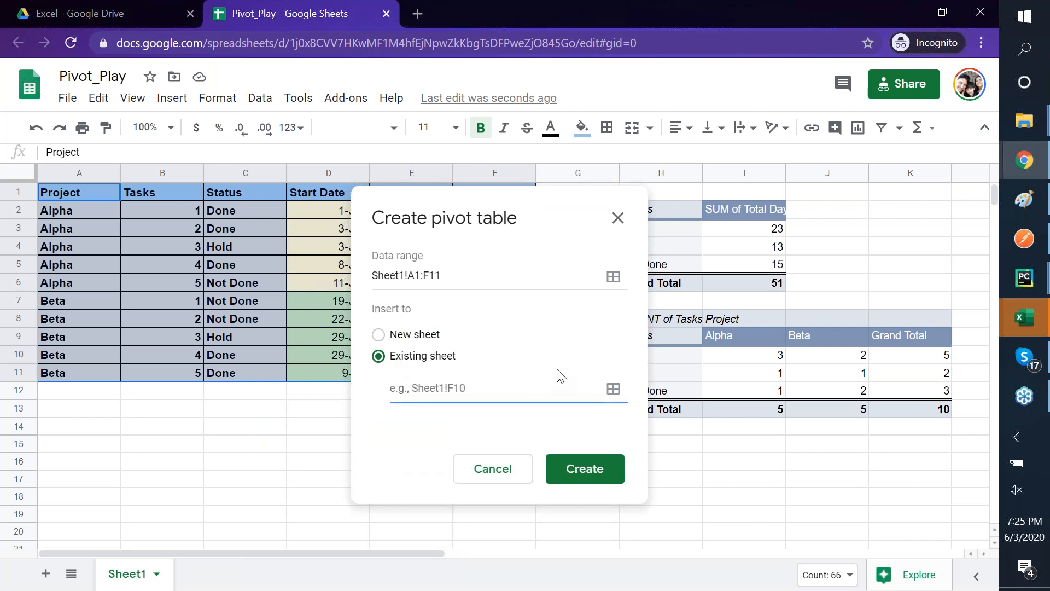
left_click(623, 391)
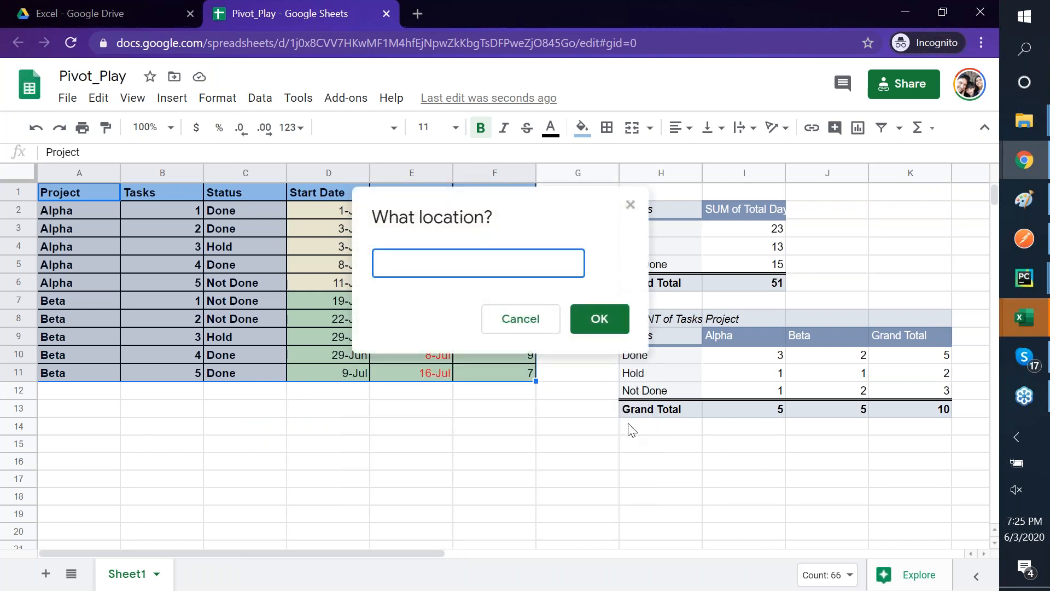
left_click(639, 446)
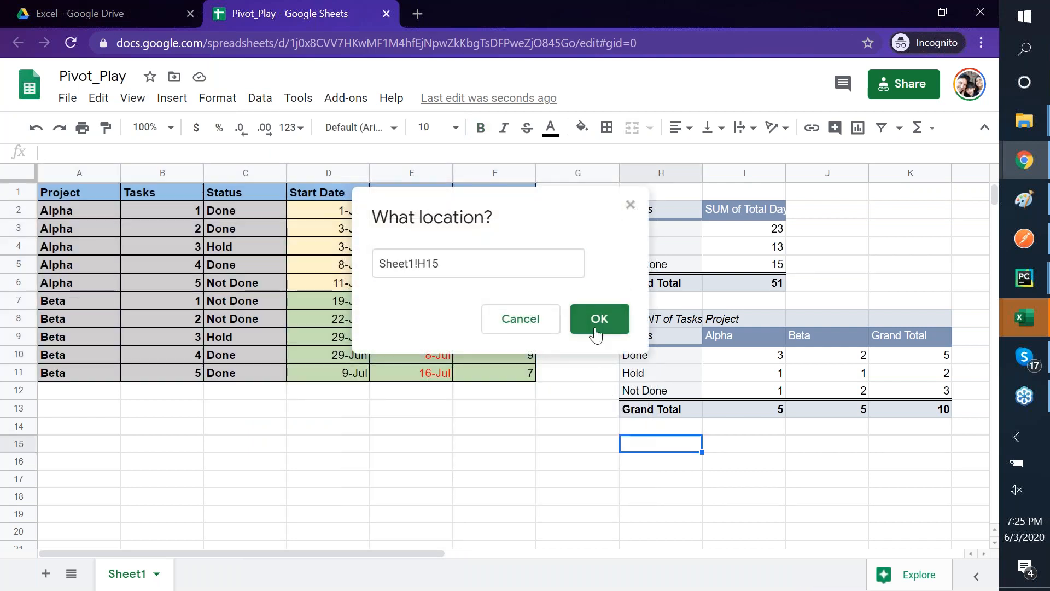
left_click(597, 319)
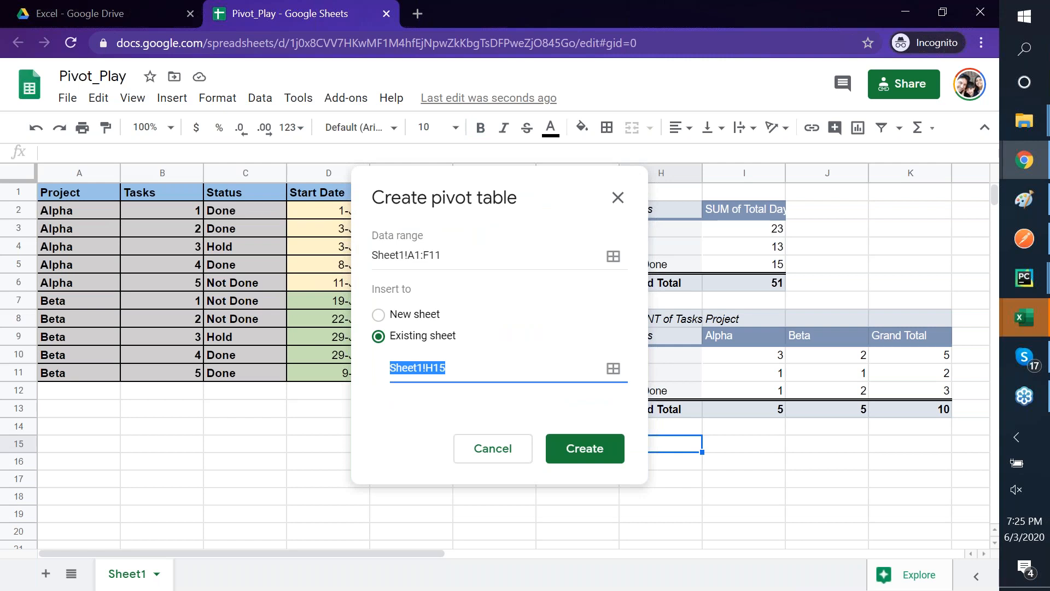
left_click(573, 447)
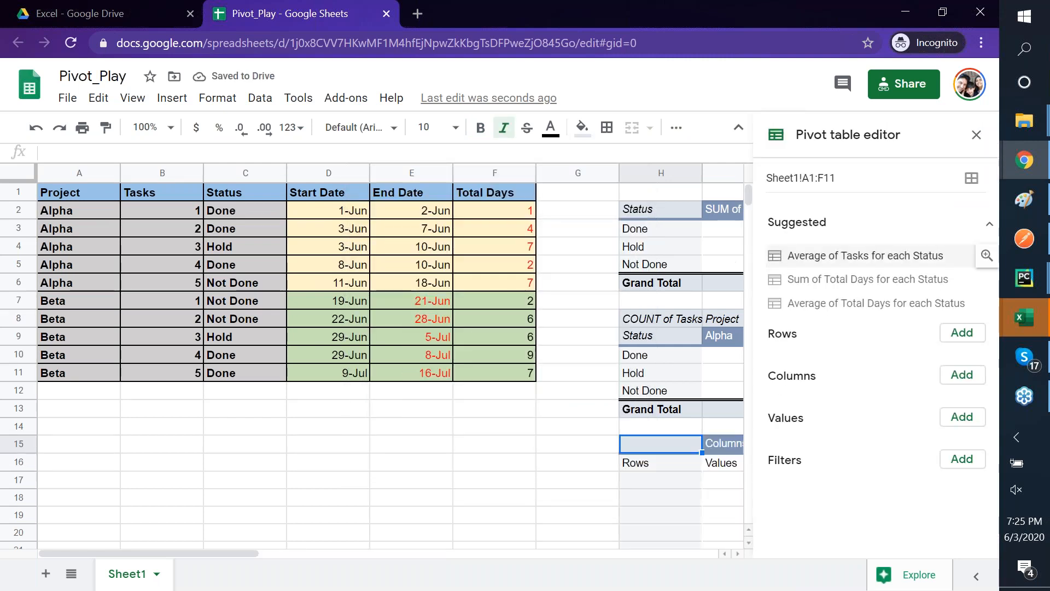
- Set the pivot to Project as rows and Status as columns, then switch to Excel
left_click(966, 336)
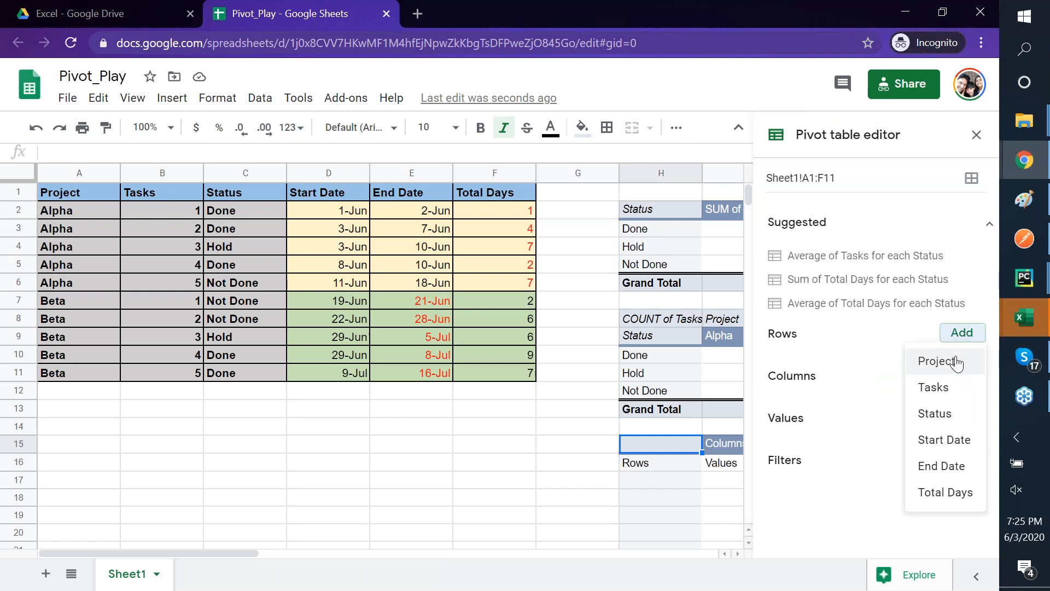
left_click(955, 363)
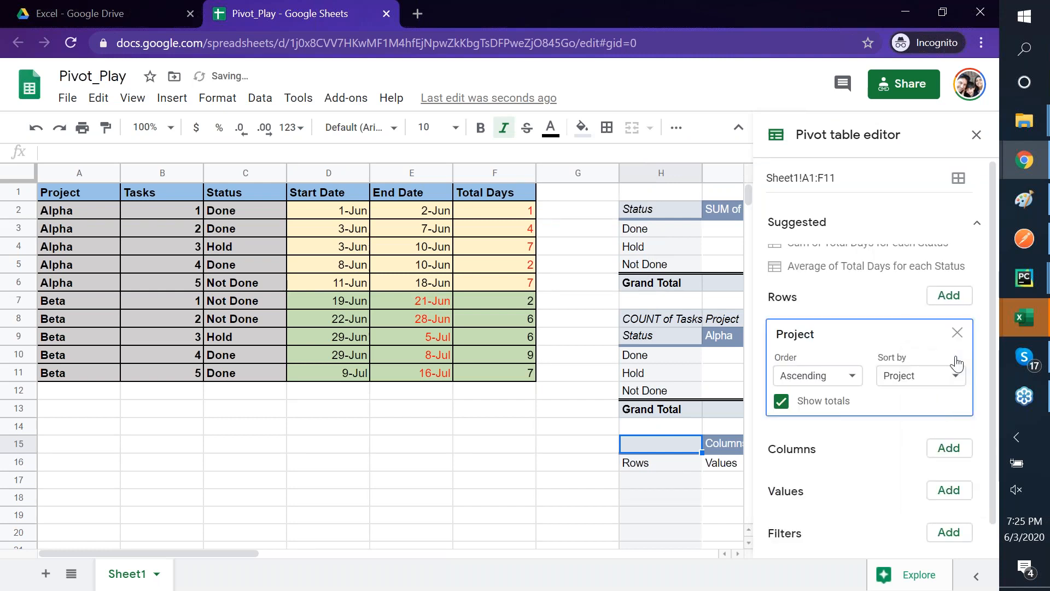
left_click(962, 417)
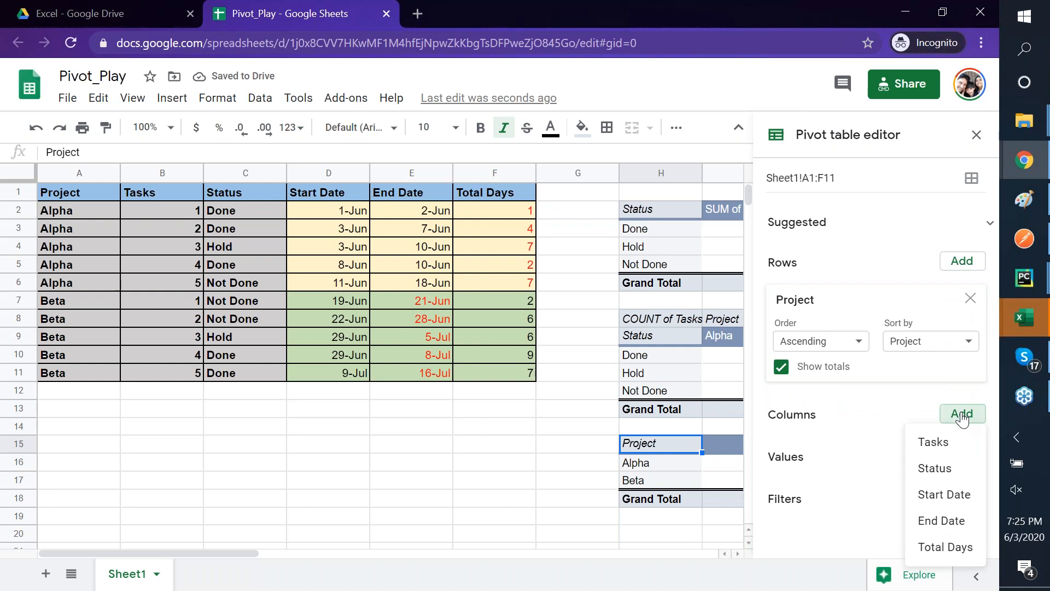
left_click(936, 469)
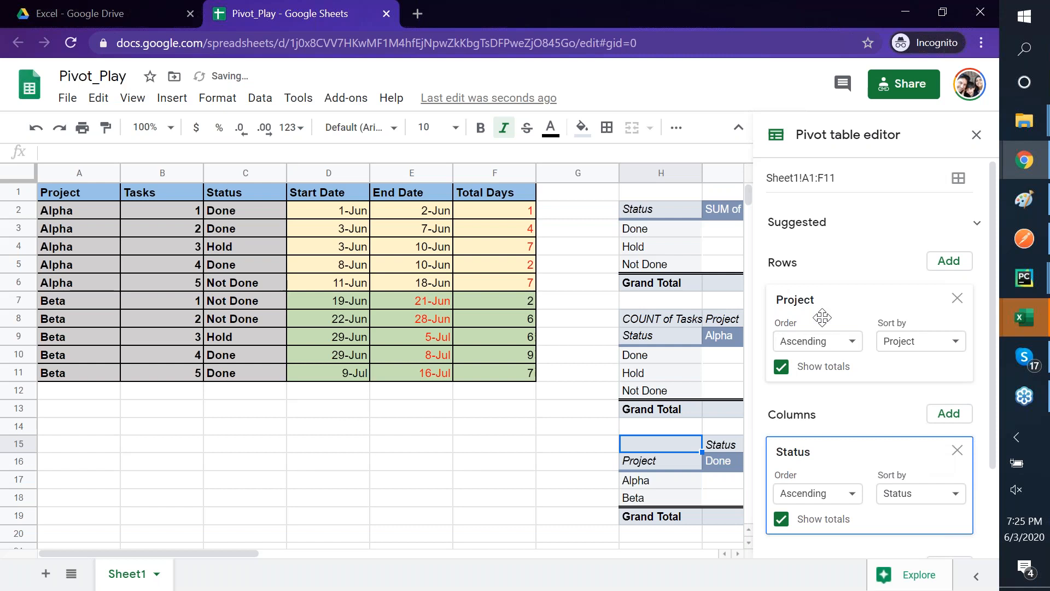
key("alt+Tab")
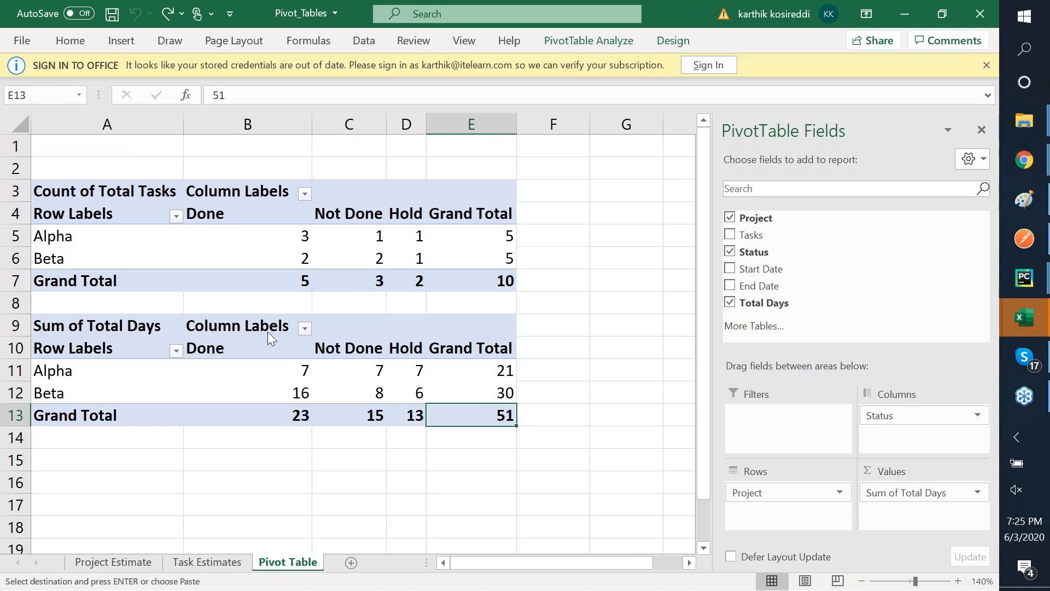
- Compare Excel's Sum of Total Days pivot with the Google Sheets pivot
key("alt+Tab")
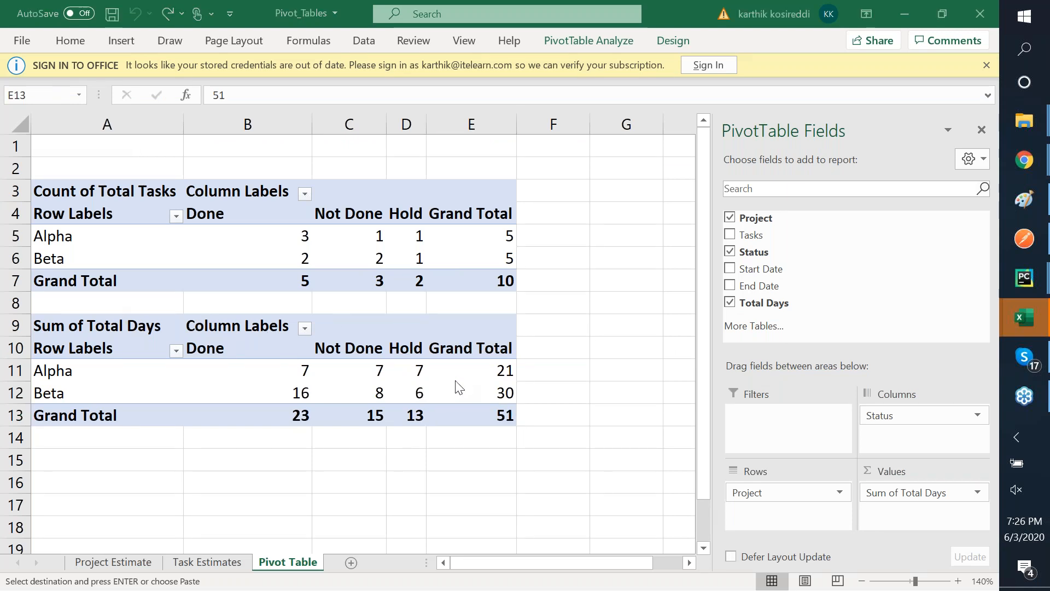
key("alt+Tab")
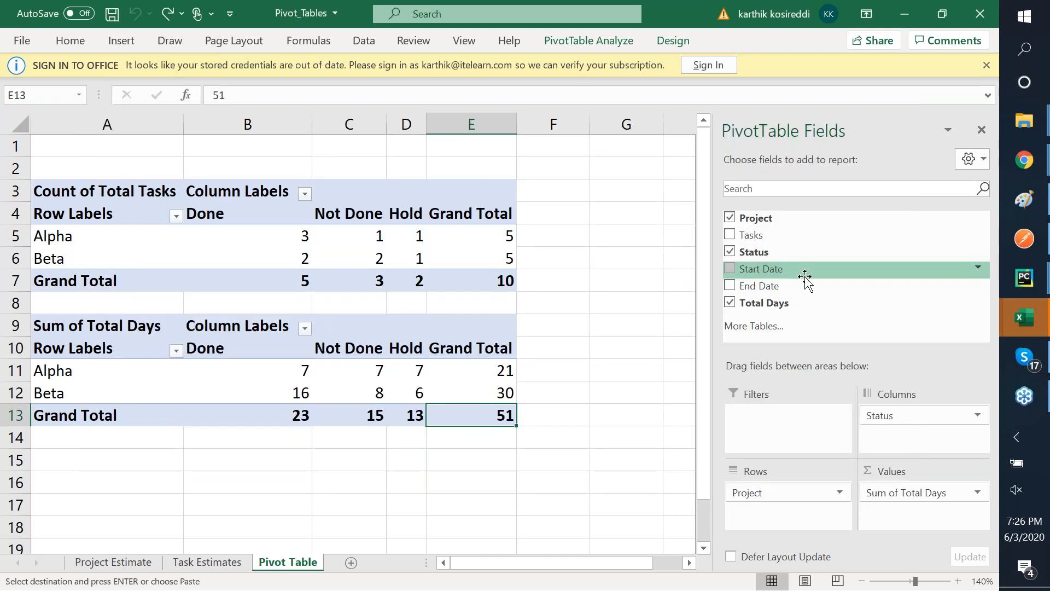
key("alt+Tab")
key("alt+Tab")
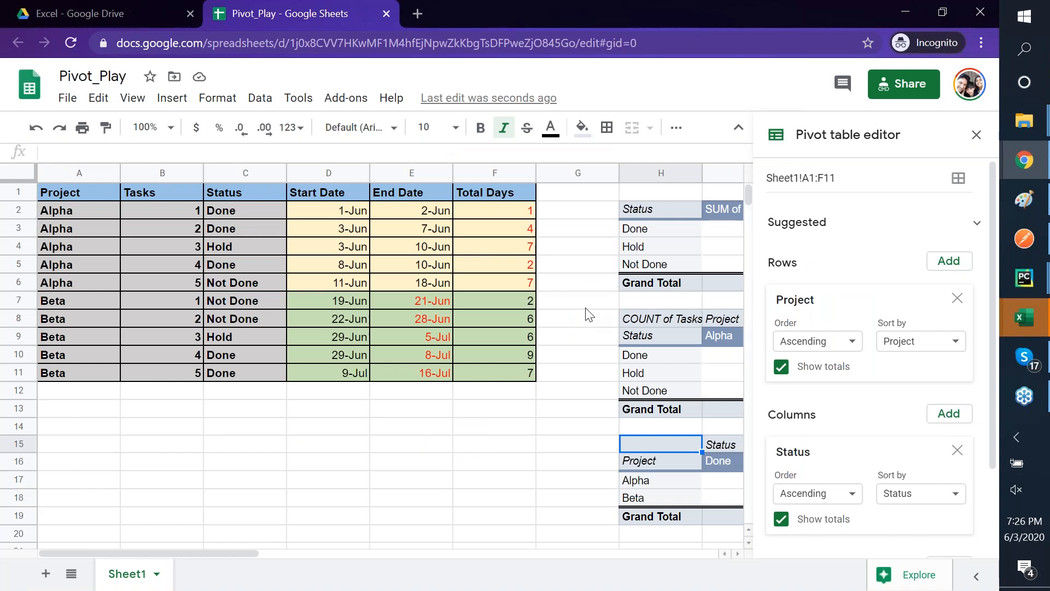
- Add Total Days, summarized by SUM, as the pivot's values
scroll(587, 315, "right", 5)
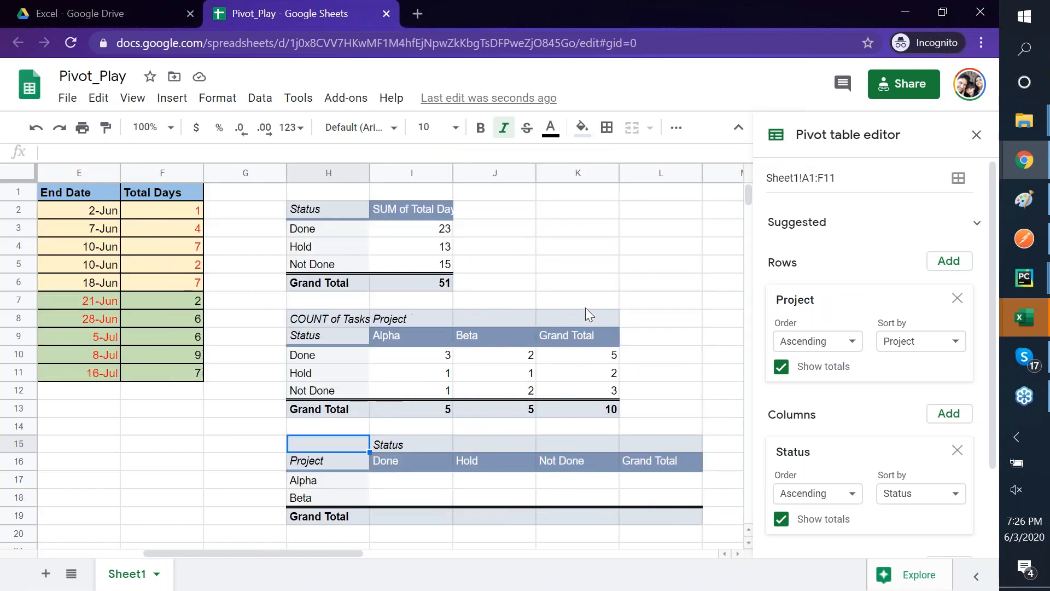
scroll(585, 307, "right", 1)
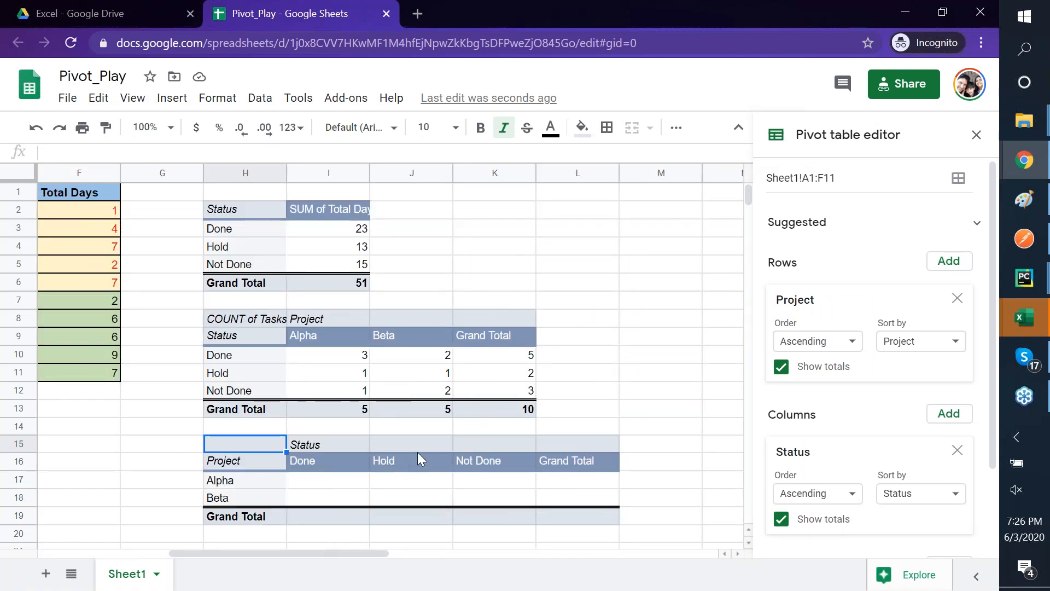
scroll(647, 433, "down", 3)
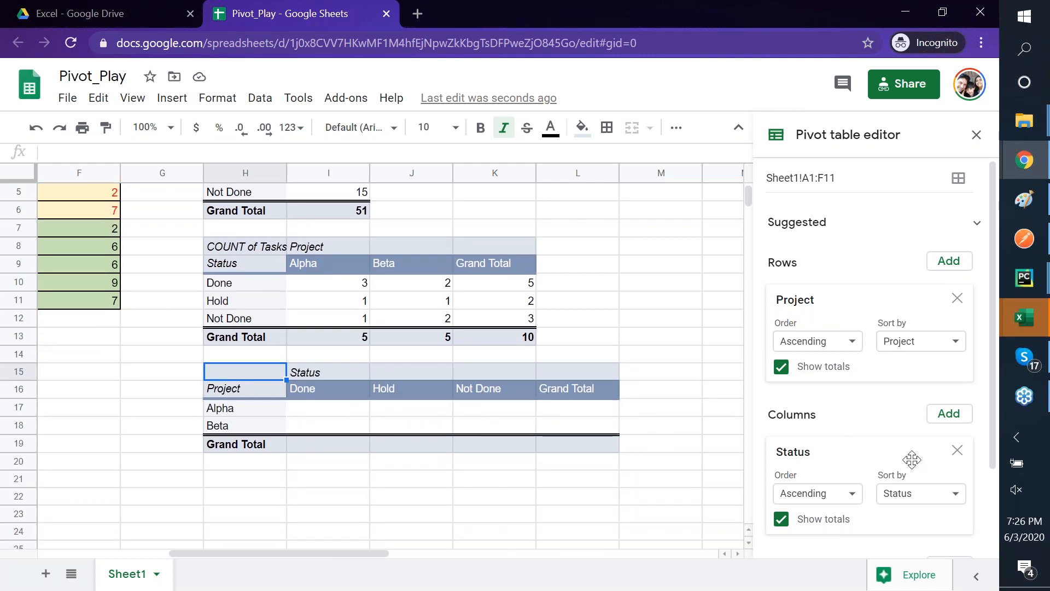
scroll(912, 460, "down", 2)
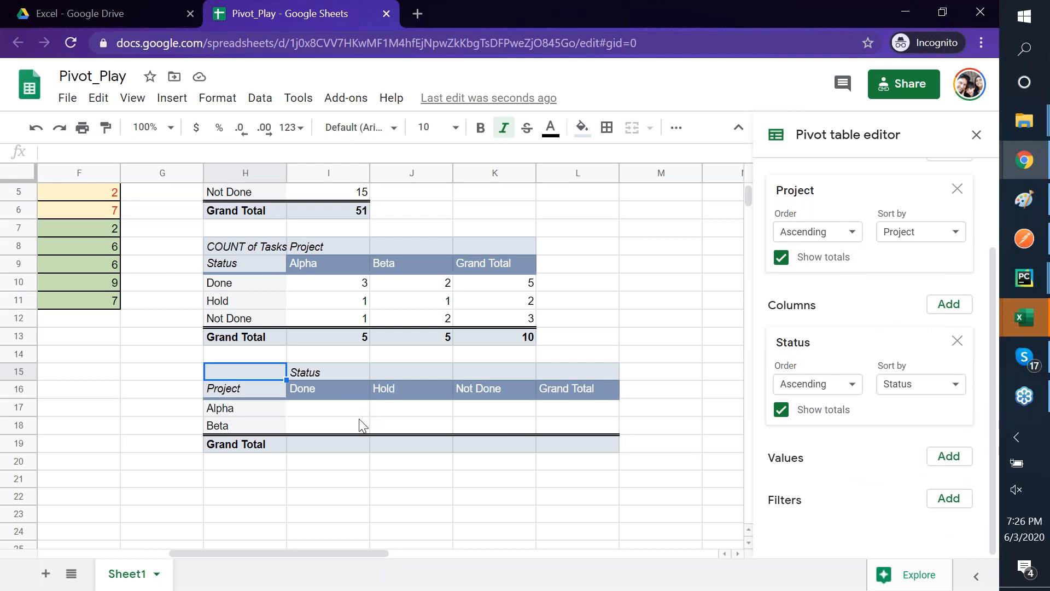
left_click(946, 456)
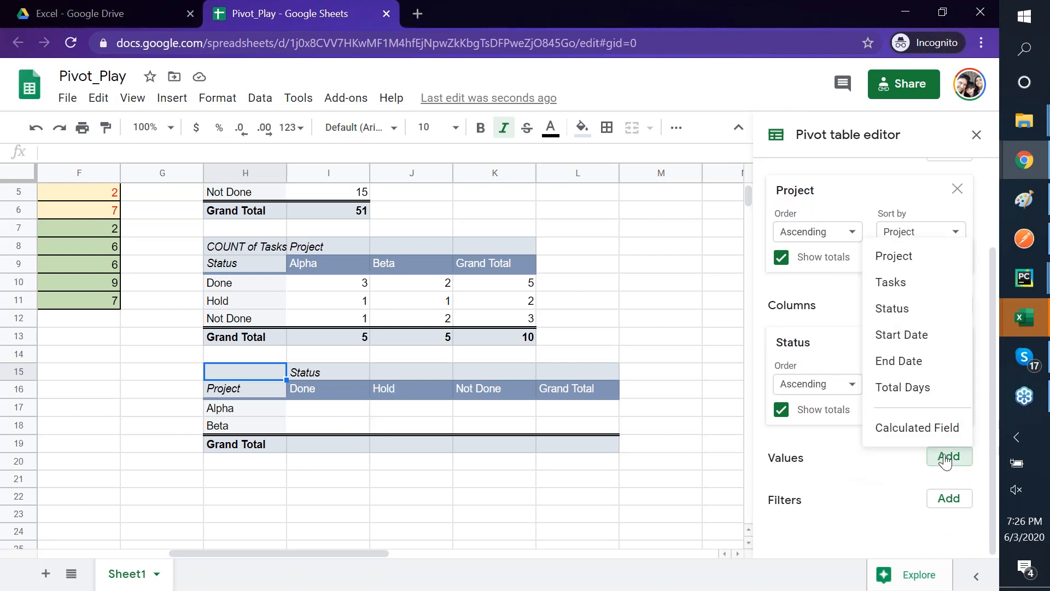
left_click(917, 389)
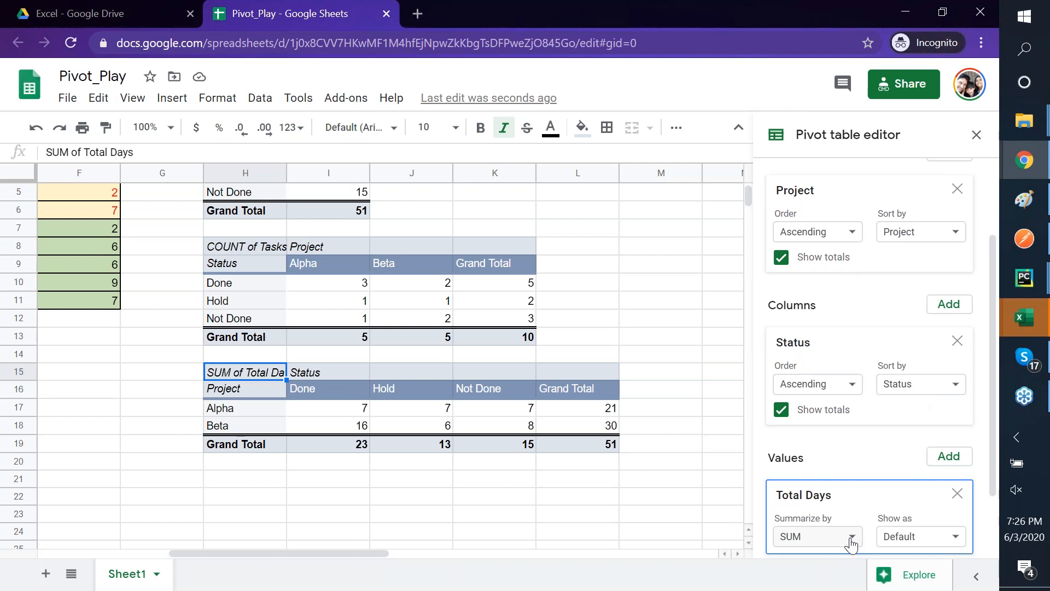
- Close the pivot editor and select the first Total Days value in the new pivot
left_click(228, 336)
right_click(251, 330)
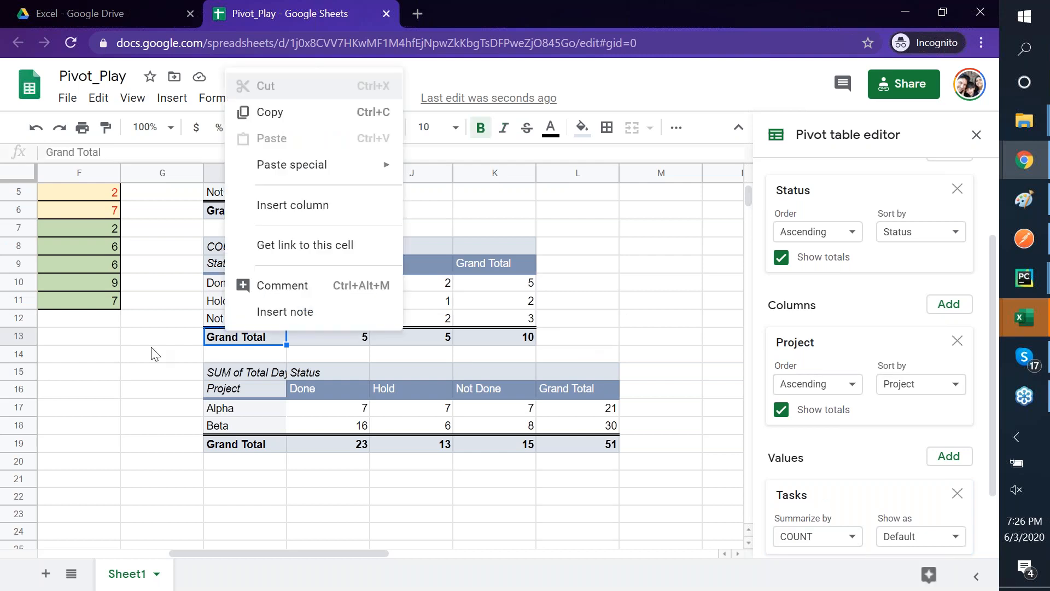
left_click(152, 352)
scroll(152, 353, "left", 5)
scroll(517, 224, "up", 2)
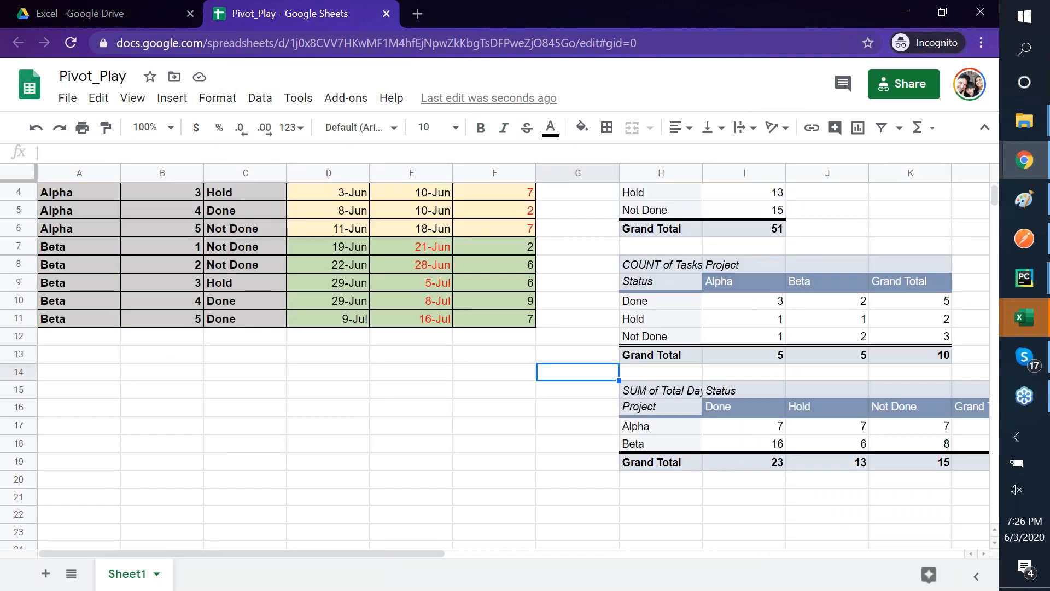
left_click(515, 216)
key("Left")
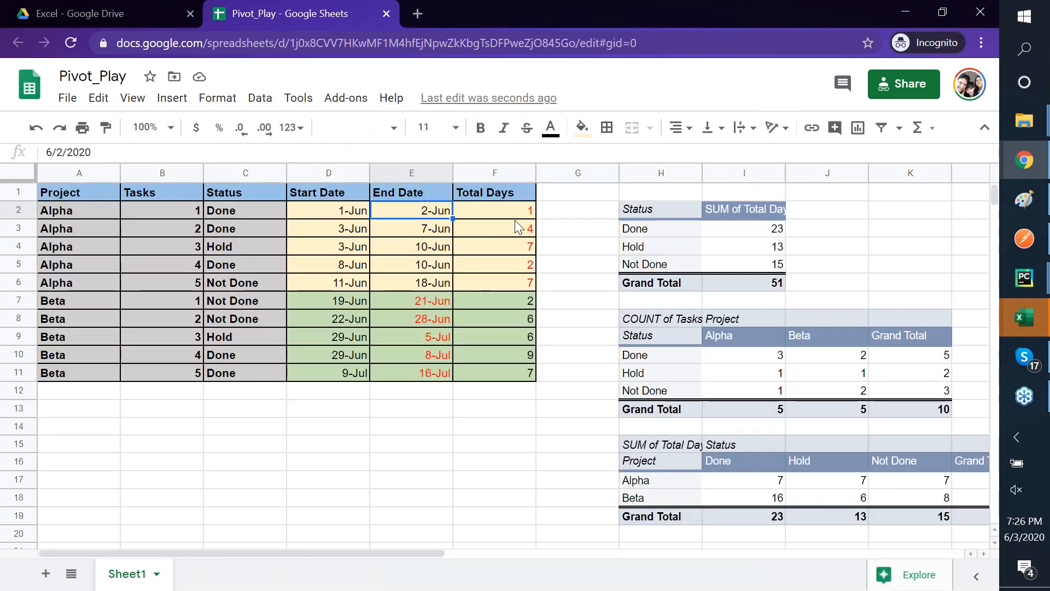
left_click(59, 154)
type("1")
key("Tab")
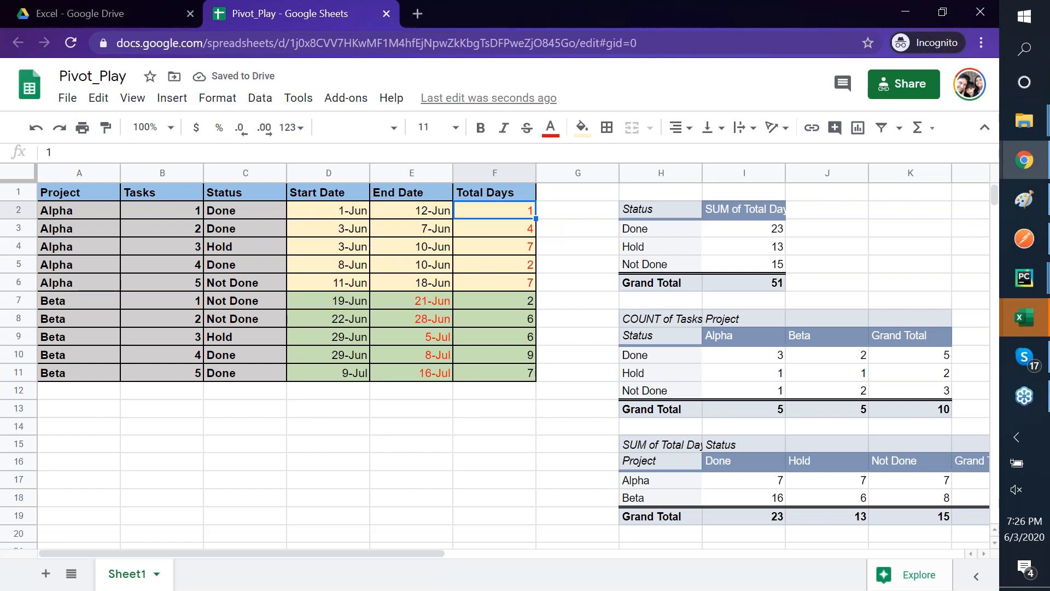
type("=")
key("Left")
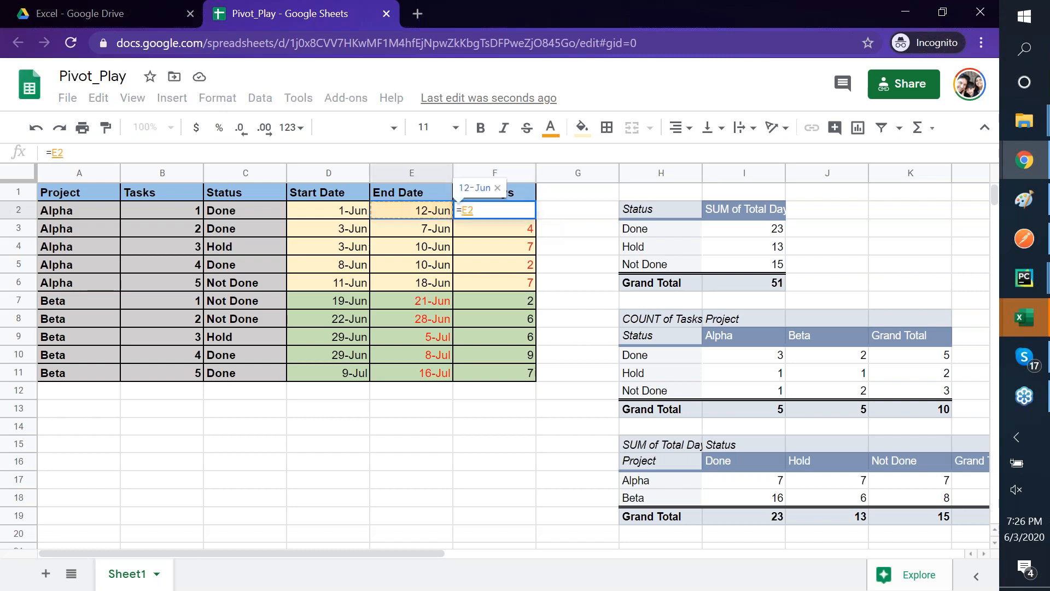
type("-")
key("Left")
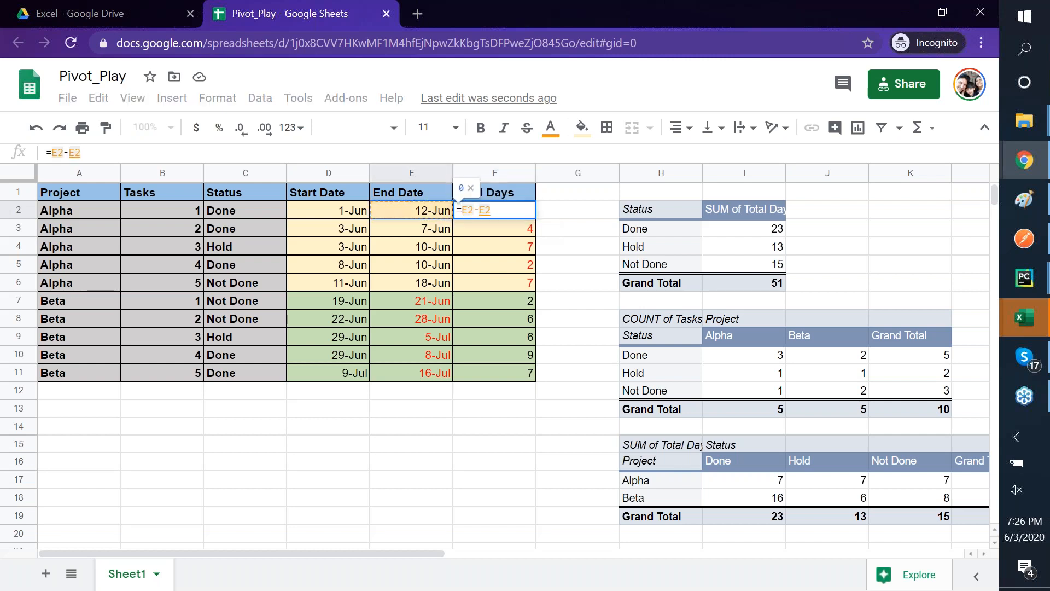
key("Left")
key("Return")
key("Left")
key("Up")
key("Right")
key("ctrl+c")
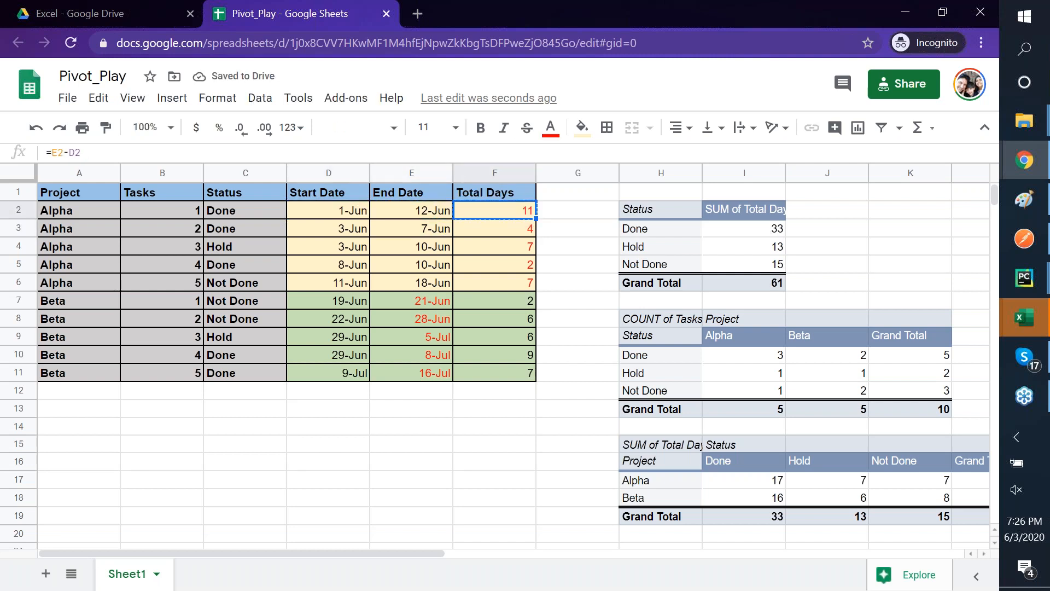
key("Down")
key("shift+Down")
key("shift+Down")
key("shift+Down")
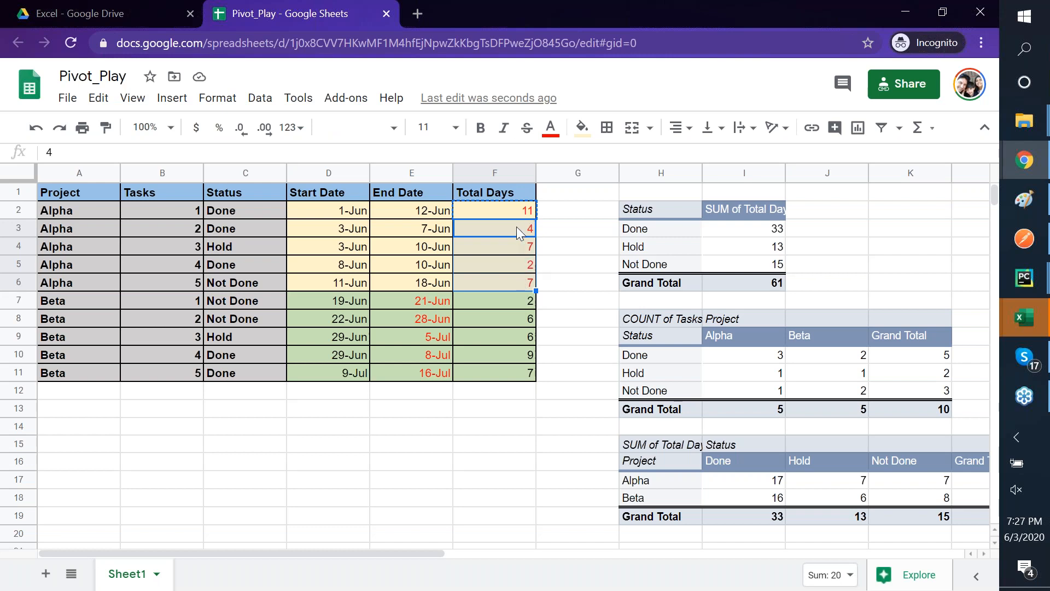
right_click(516, 227)
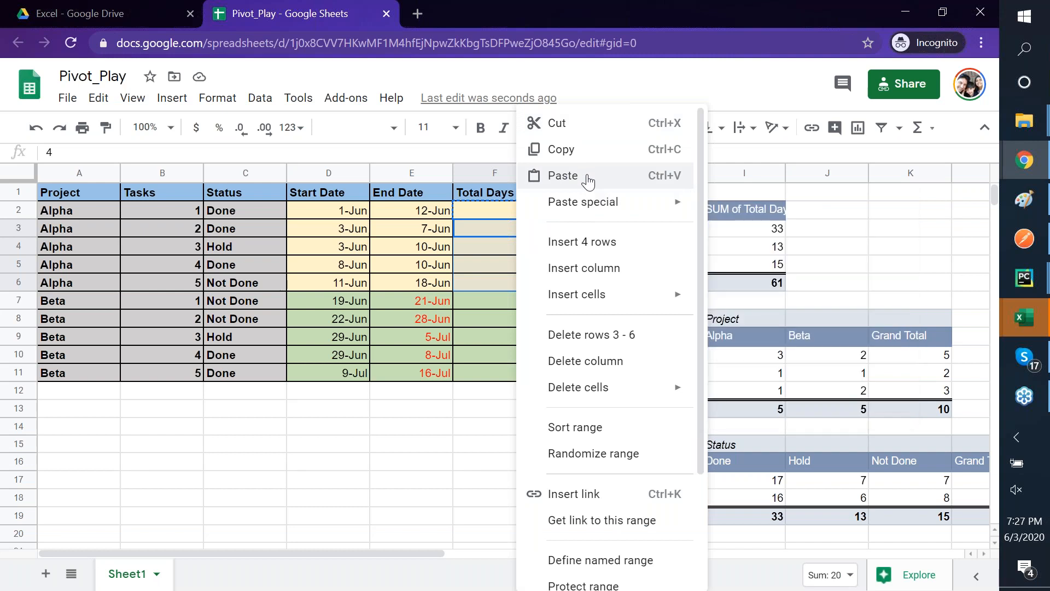
mouse_move(609, 217)
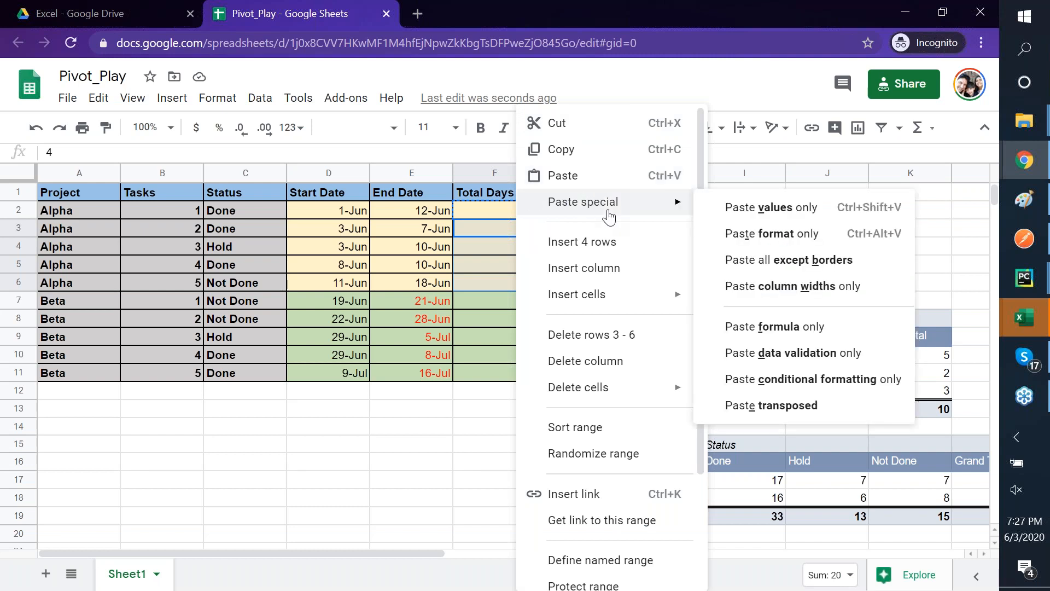
left_click(780, 214)
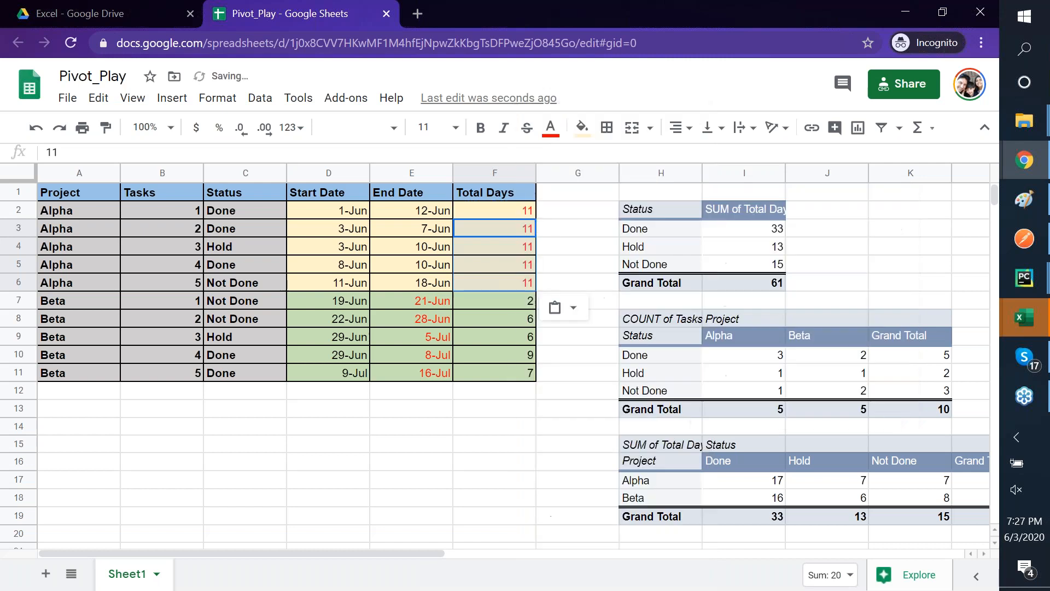
left_click(506, 229)
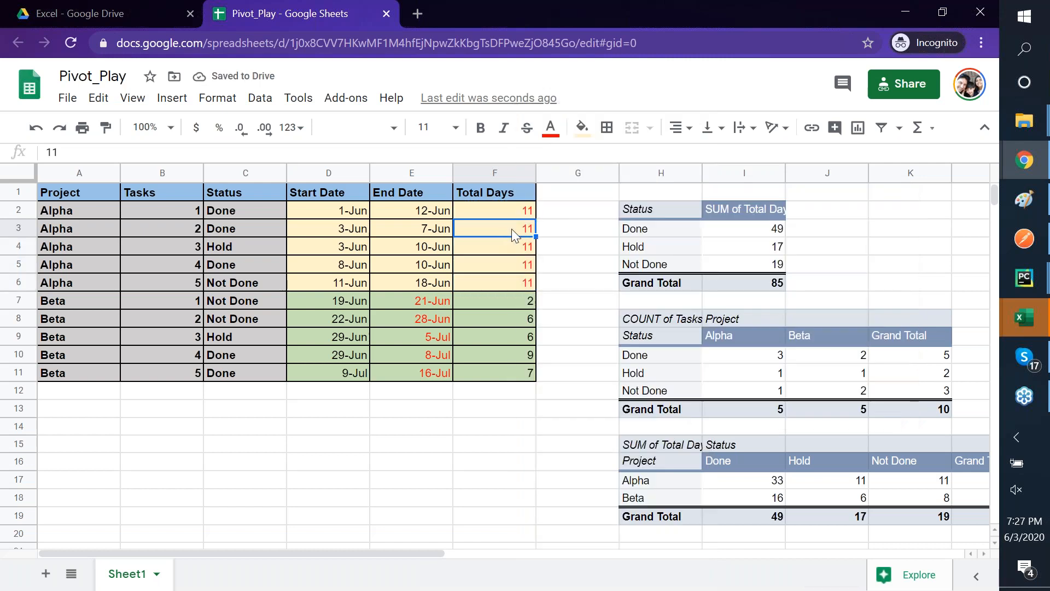
key("ctrl+z")
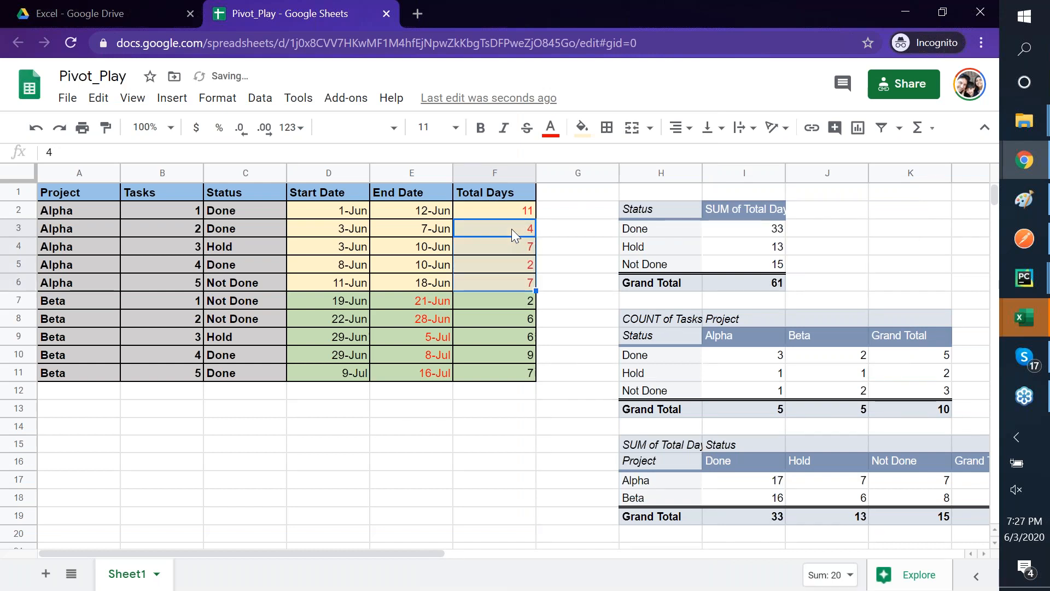
- Paste only the copied End Date minus Start Date formula into F3:F6
right_click(511, 229)
mouse_move(682, 204)
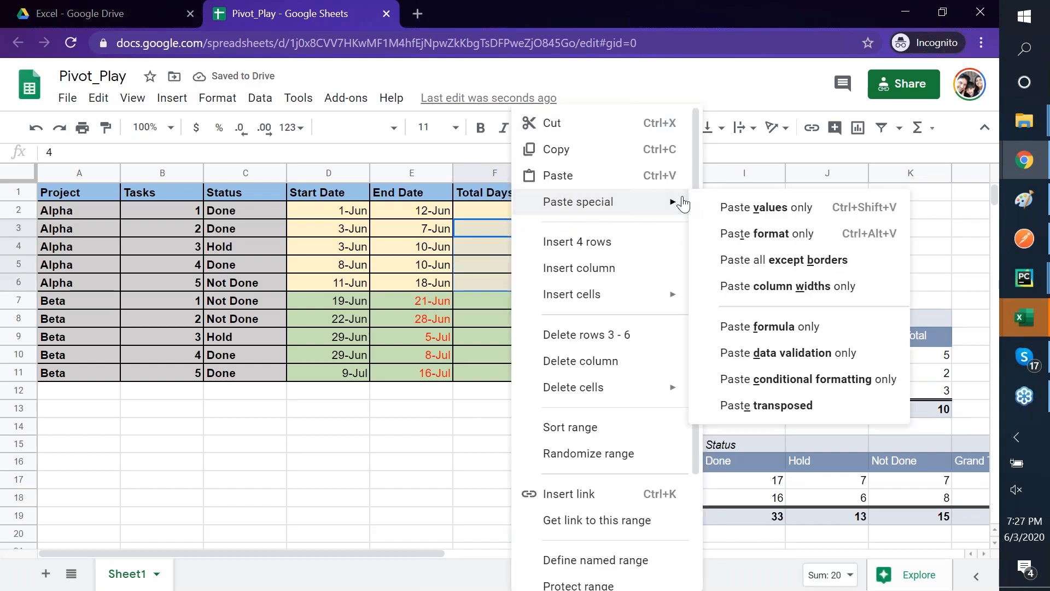
left_click(774, 329)
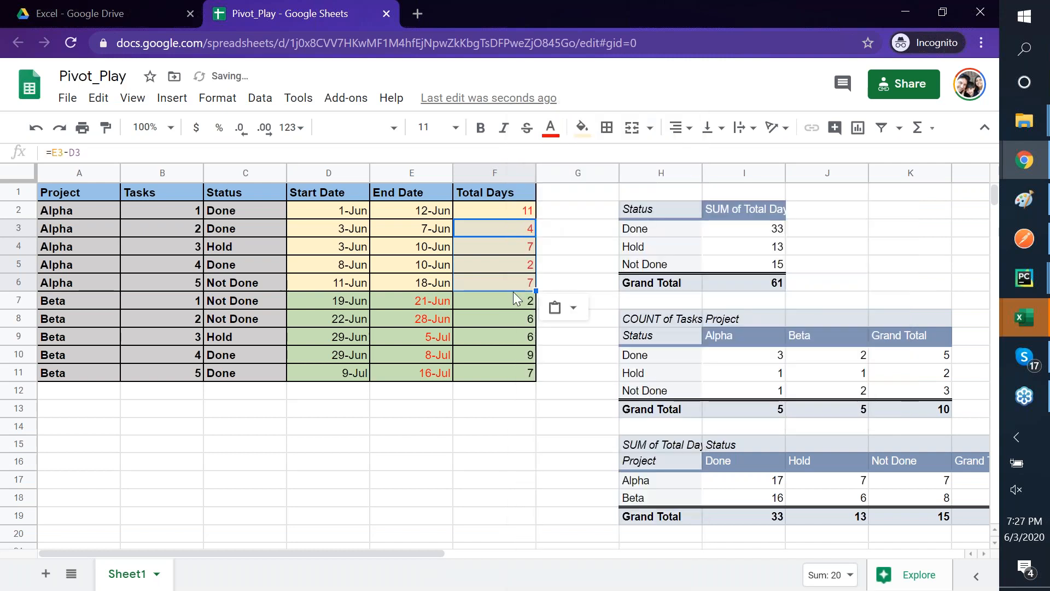
- Enter =D7+F7 in E7 as the End Date formula and copy it
left_click(513, 302)
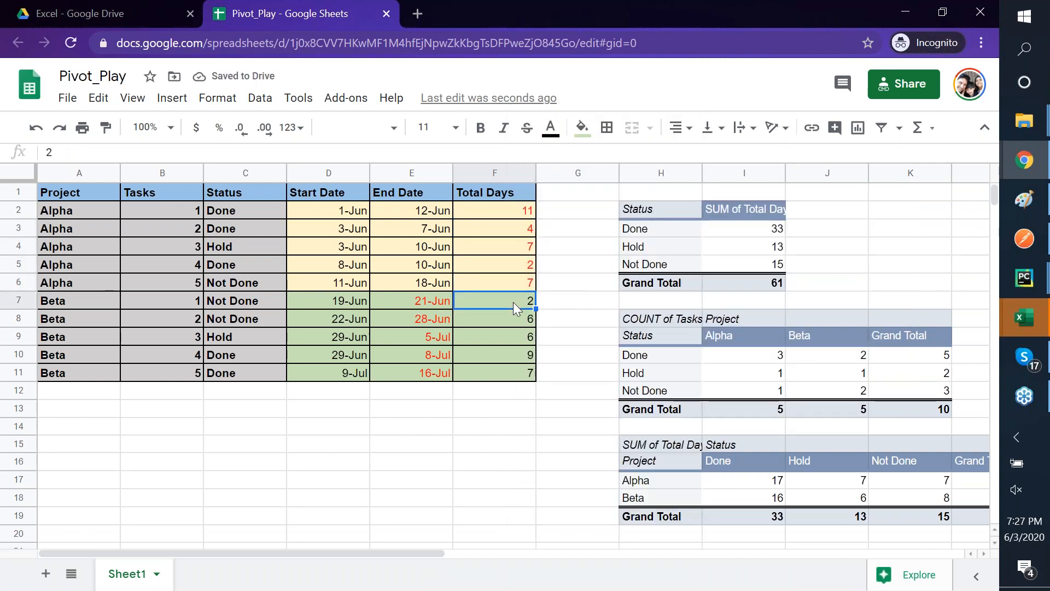
key("Left")
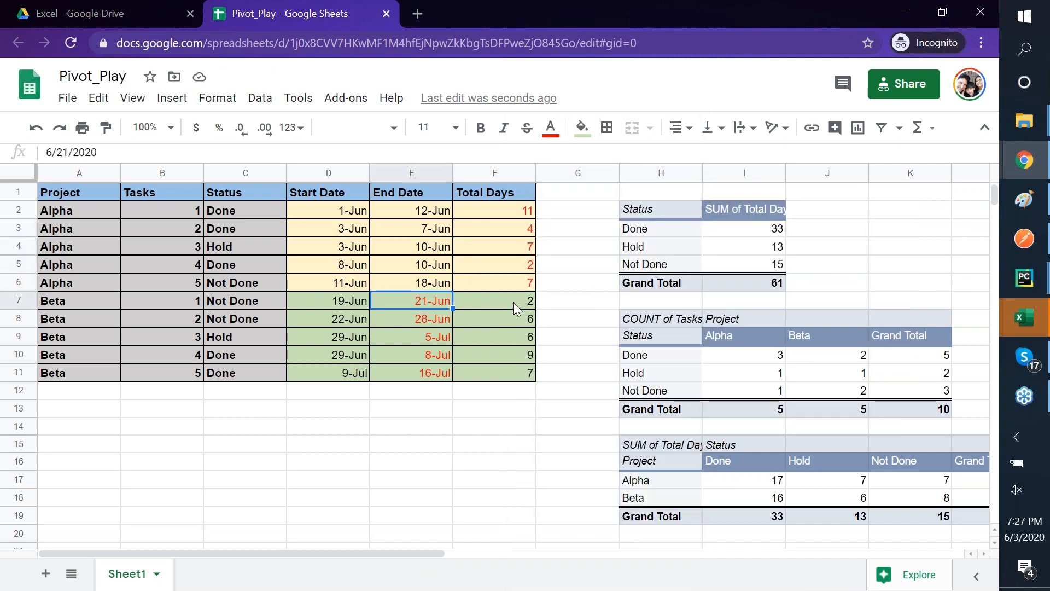
type("=")
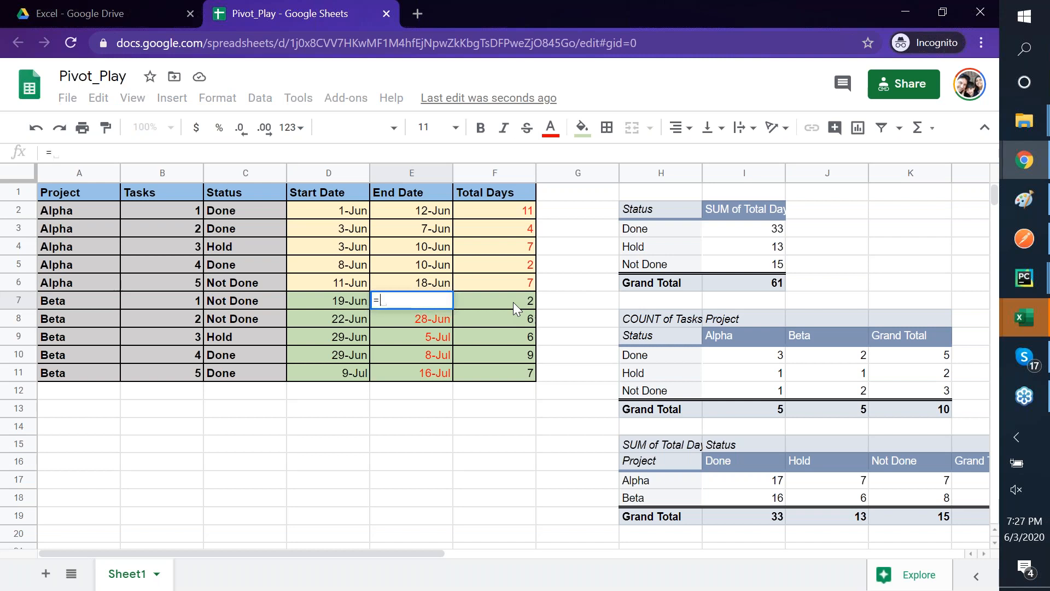
key("Left")
type("+")
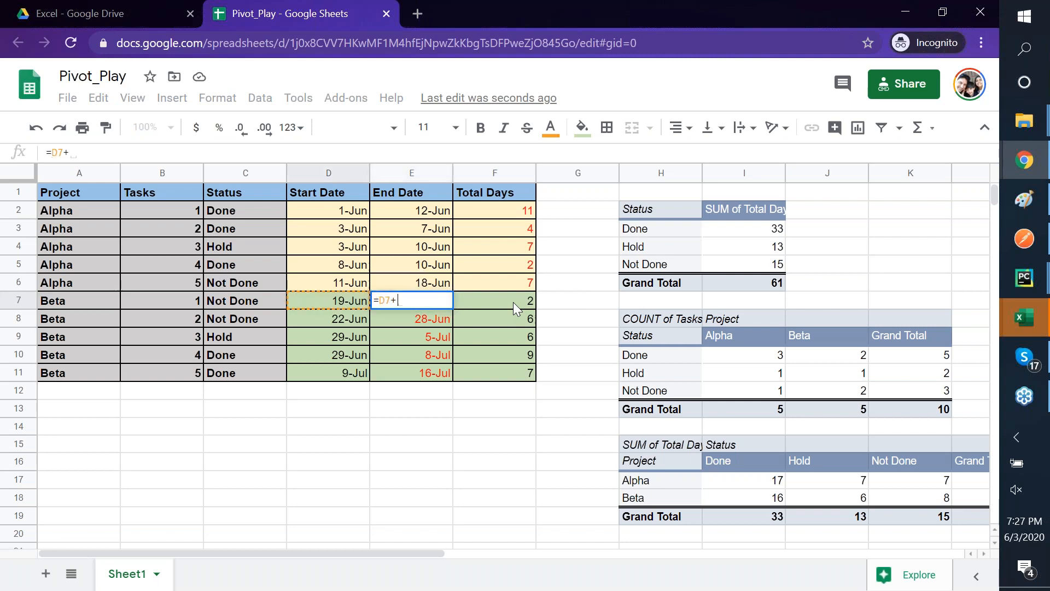
key("Right")
key("Return")
key("Up")
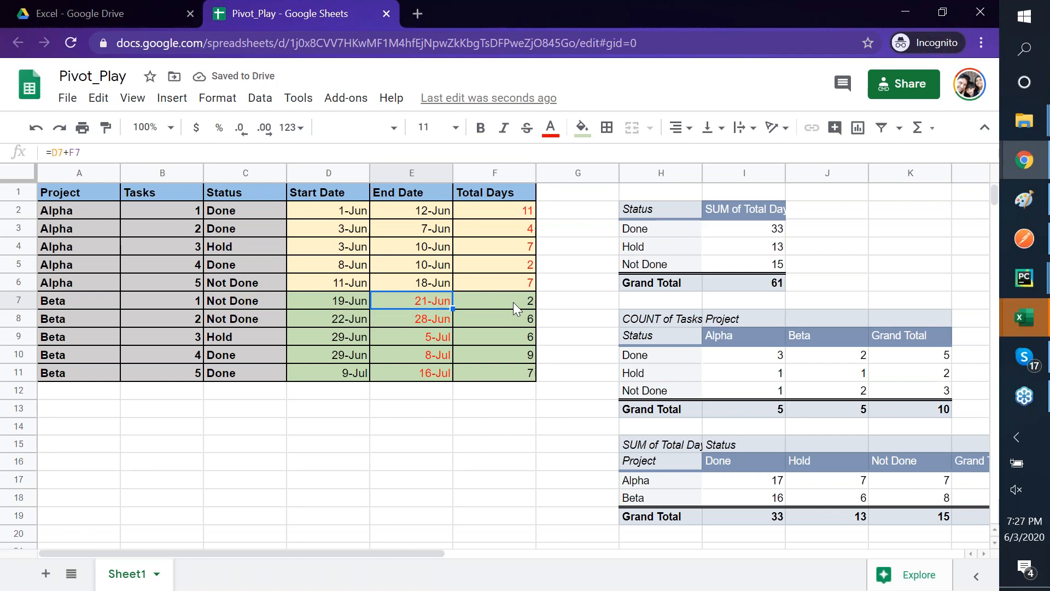
key("ctrl+c")
- Paste the formula only into E8:E11, making Beta's End Dates Start plus Total Days
left_click(425, 322)
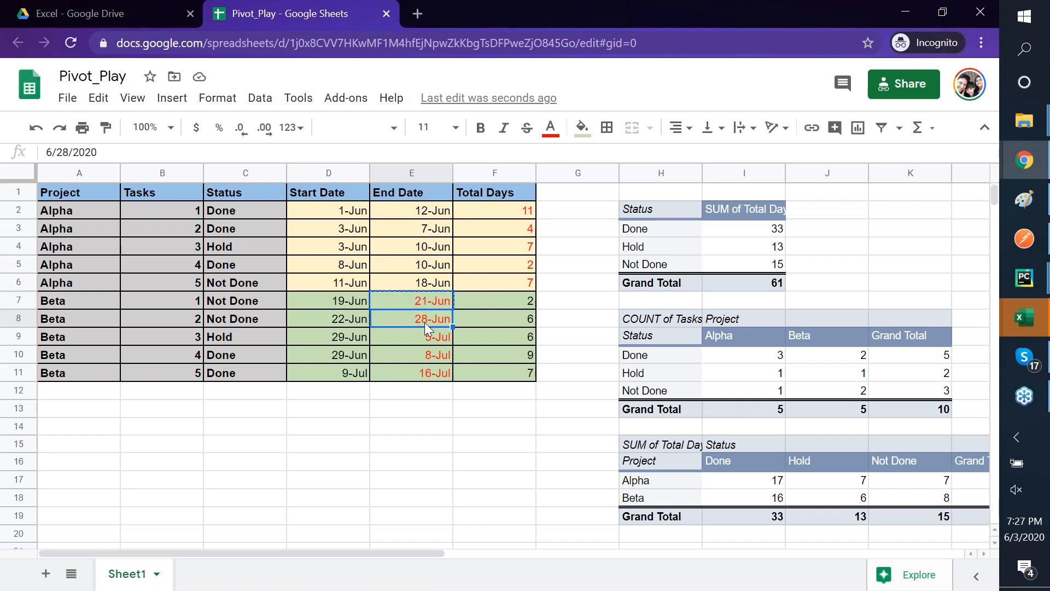
key("shift+Down")
key("shift+Down")
key("shift+Down")
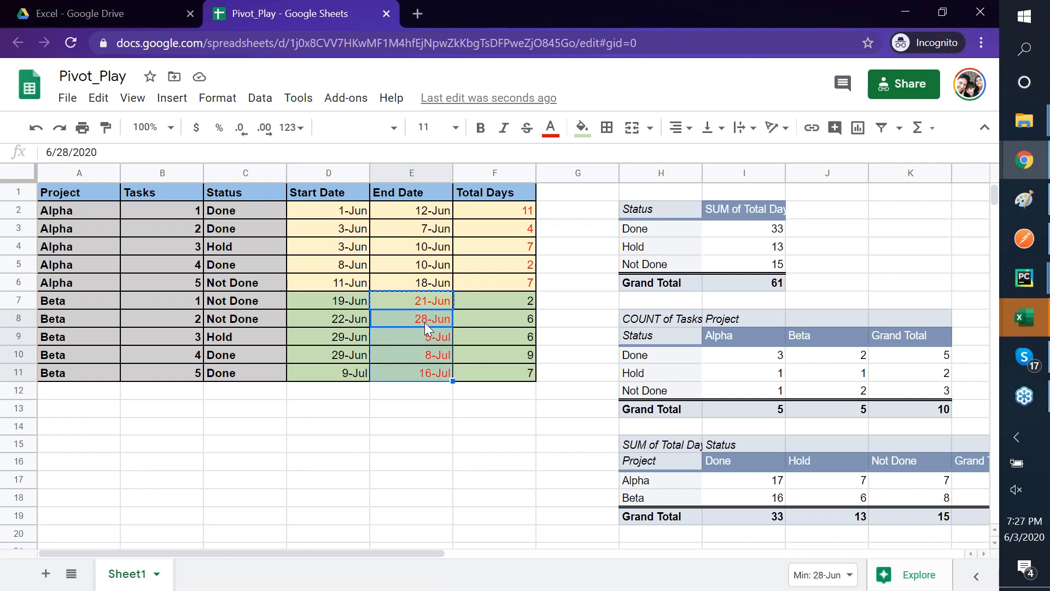
right_click(425, 323)
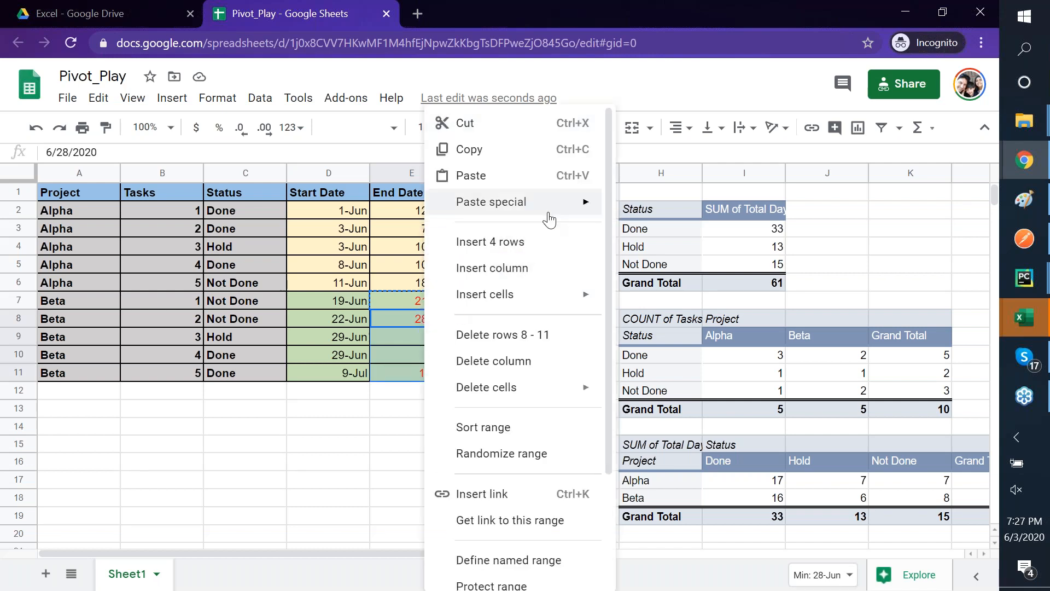
mouse_move(547, 209)
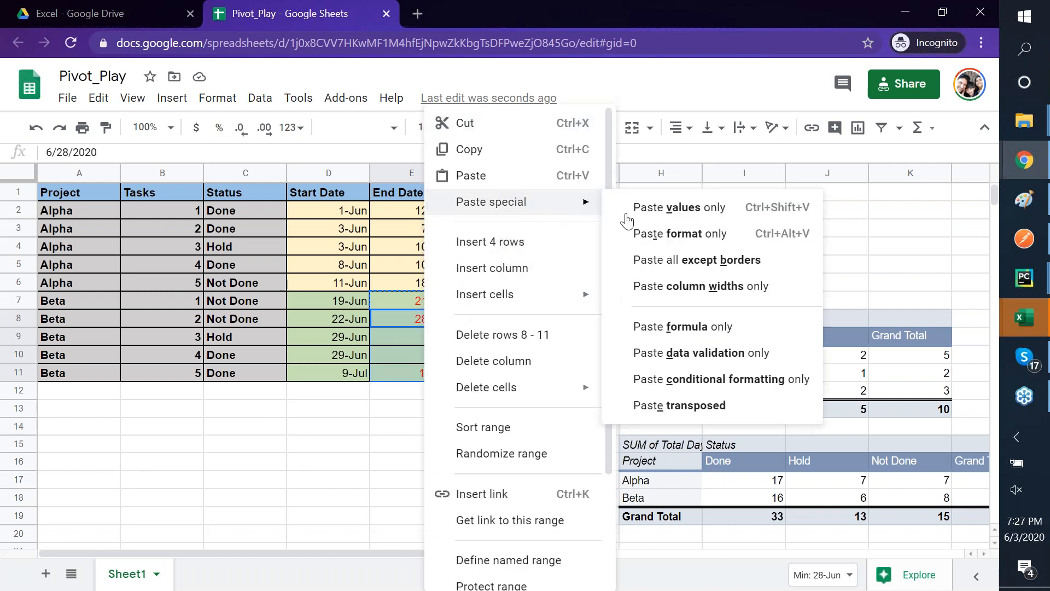
left_click(712, 327)
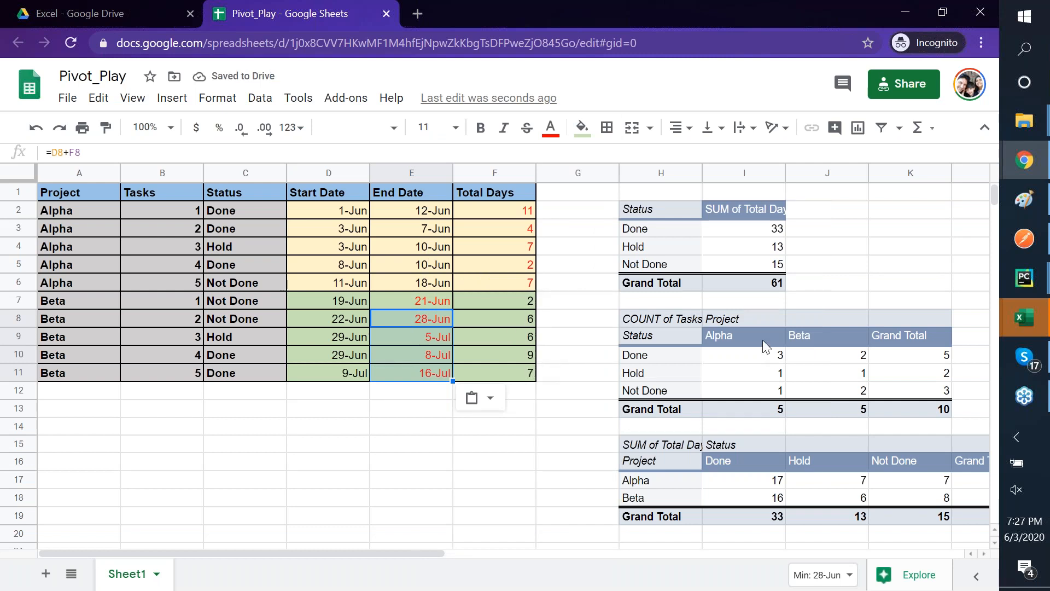
scroll(764, 343, "right", 4)
scroll(765, 346, "left", 2)
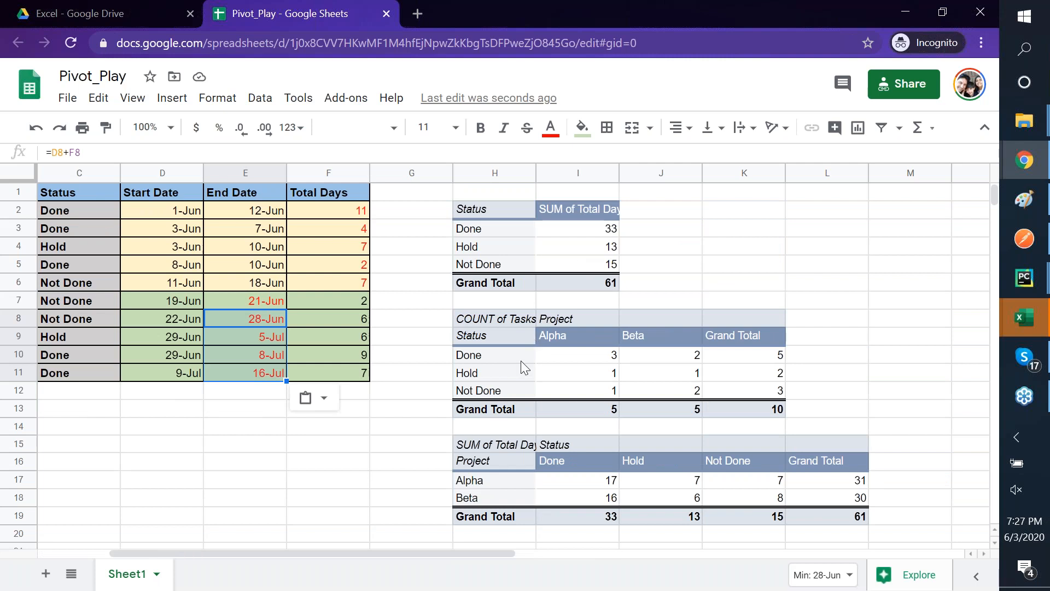
- Scroll the Pivot_Play sheet back left and switch to the SampleData1 Excel window
scroll(521, 360, "left", 2)
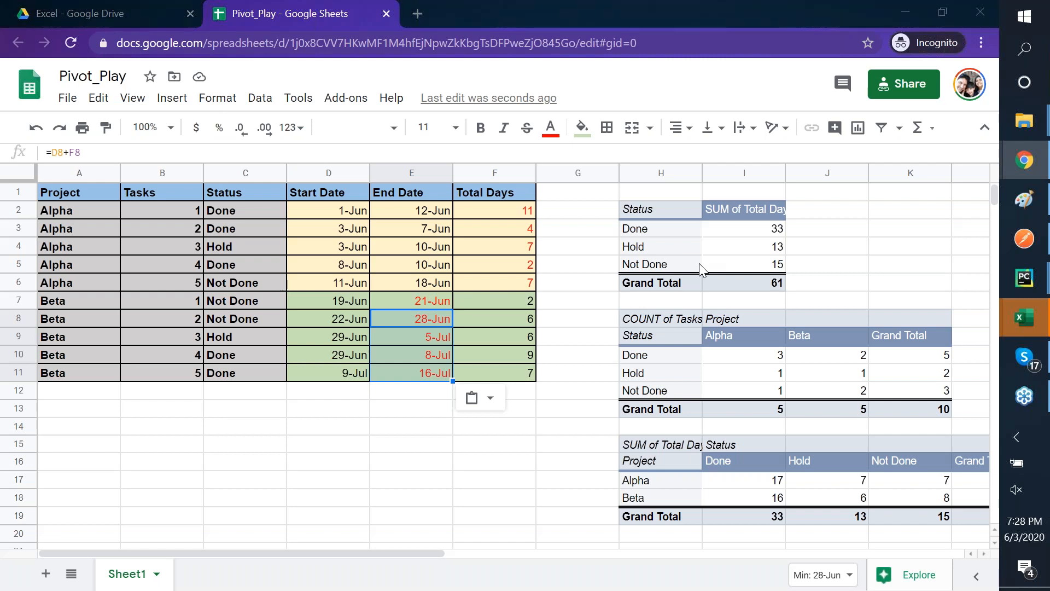
key("alt+Tab")
key("alt+Tab")
key("alt+Tab")
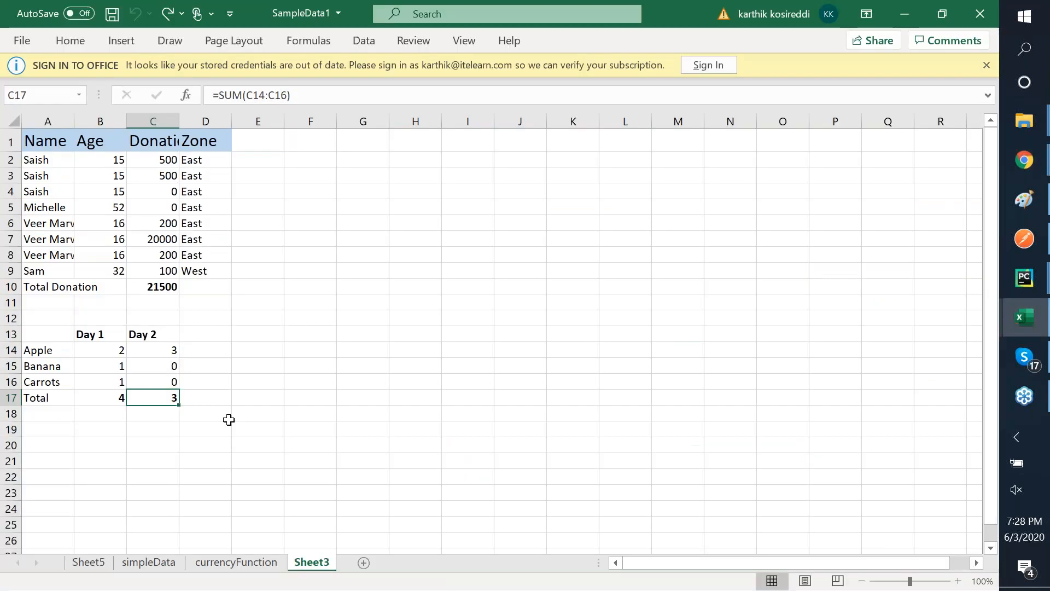
- In a new workbook, enter a, b, c in A2:A4 and 10, 20, 33 in B2:B4
key("ctrl+n")
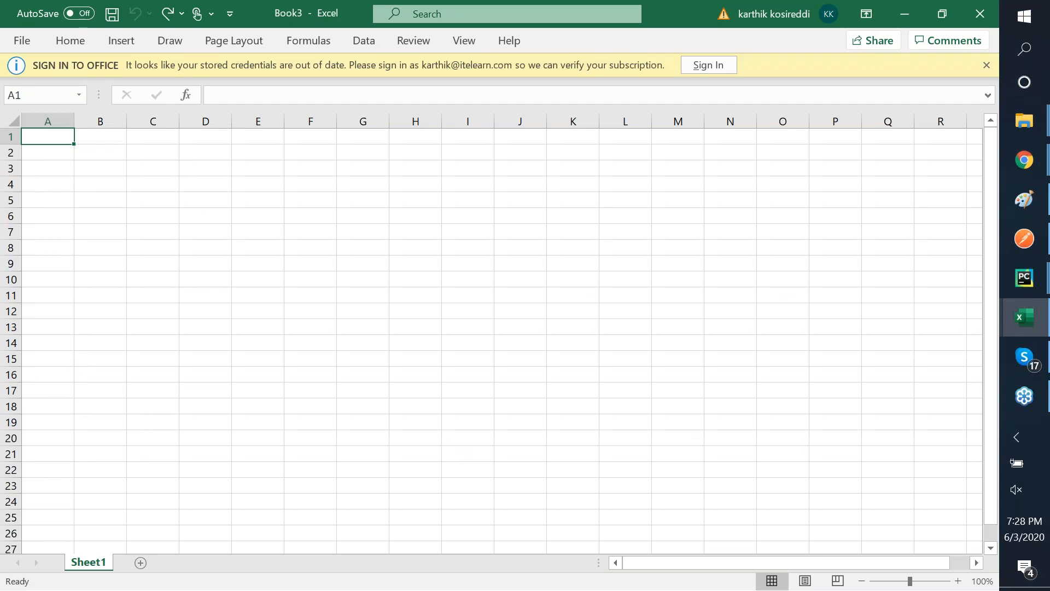
key("Down")
type("a")
key("Return")
type("b")
key("Return")
type("c")
key("Right")
key("Up")
key("Up")
type("10")
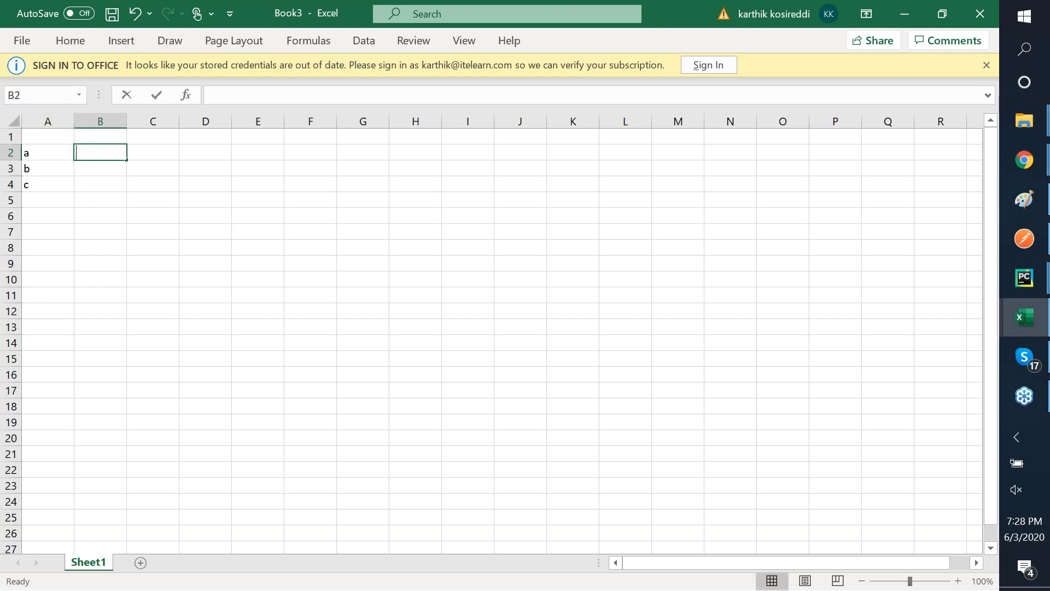
key("Return")
type("20")
key("Return")
type("33")
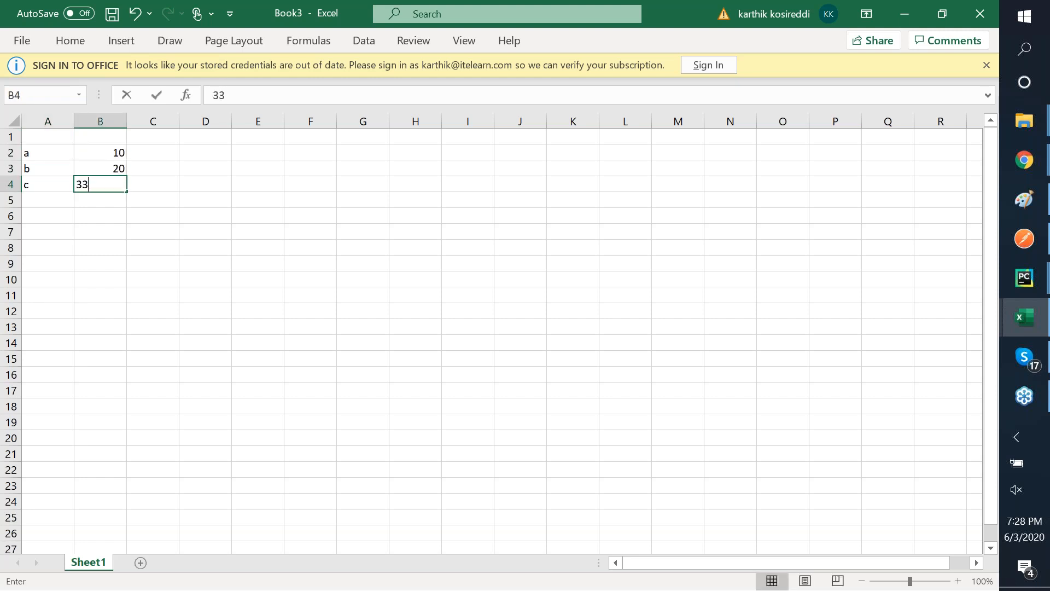
key("Right")
key("Left")
key("shift+Up")
key("shift+Up")
key("shift+Left")
key("ctrl+c")
- Add z and 100 in A1:B1, undoing a stray z, and copy A1:B4
key("Up")
key("Up")
key("Up")
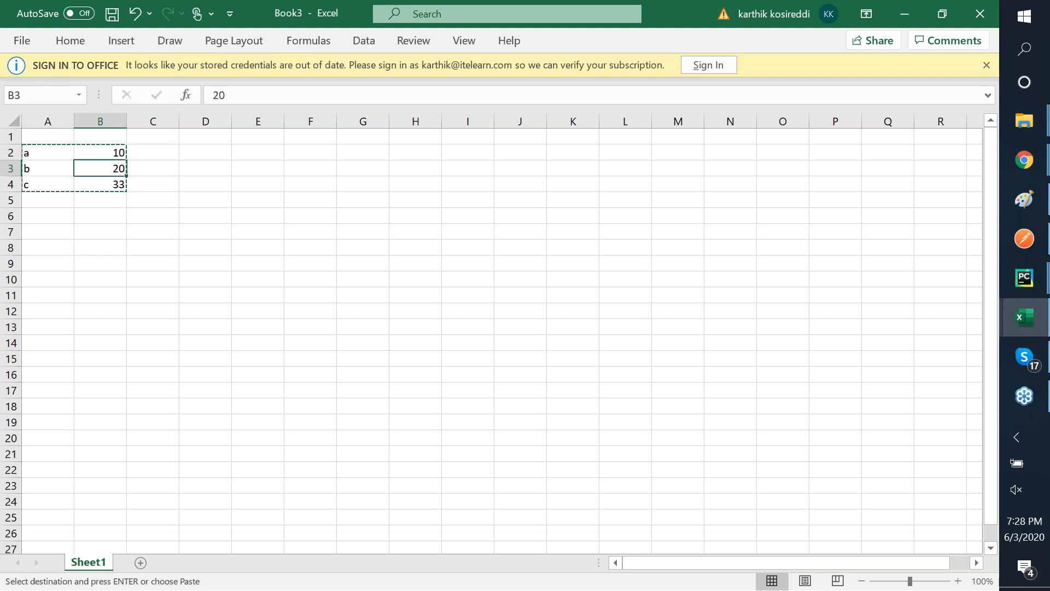
key("Left")
left_click(205, 422)
type("z")
key("Right")
key("Left")
key("Down")
key("ctrl+z")
key("Up")
key("Up")
key("Up")
key("Up")
key("Up")
key("Up")
key("Up")
key("Up")
key("Up")
key("Up")
key("Up")
key("Up")
key("Up")
key("Up")
key("Up")
key("Up")
key("Up")
key("Up")
key("Left")
key("Left")
key("Left")
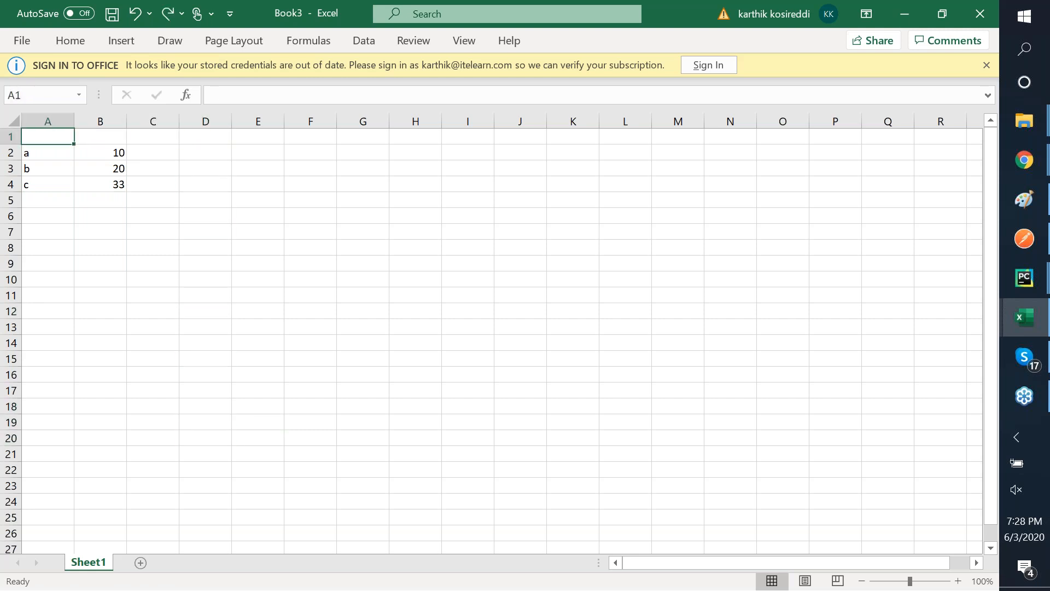
type("z")
key("Right")
type("100")
key("ctrl+Return")
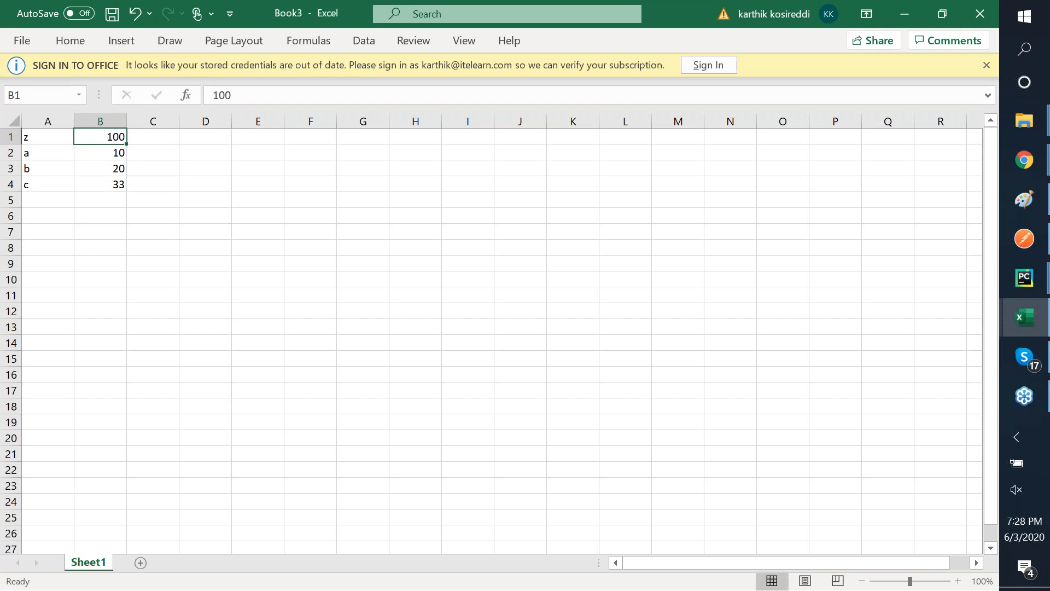
key("Left")
key("shift+Down")
key("shift+Down")
key("shift+Down")
key("shift+Right")
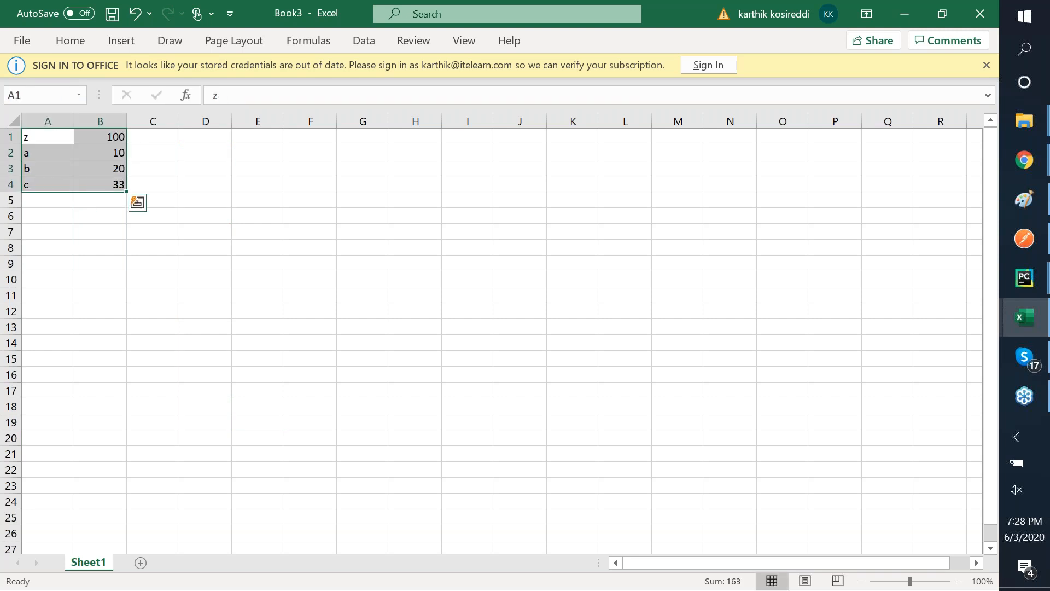
key("ctrl+c")
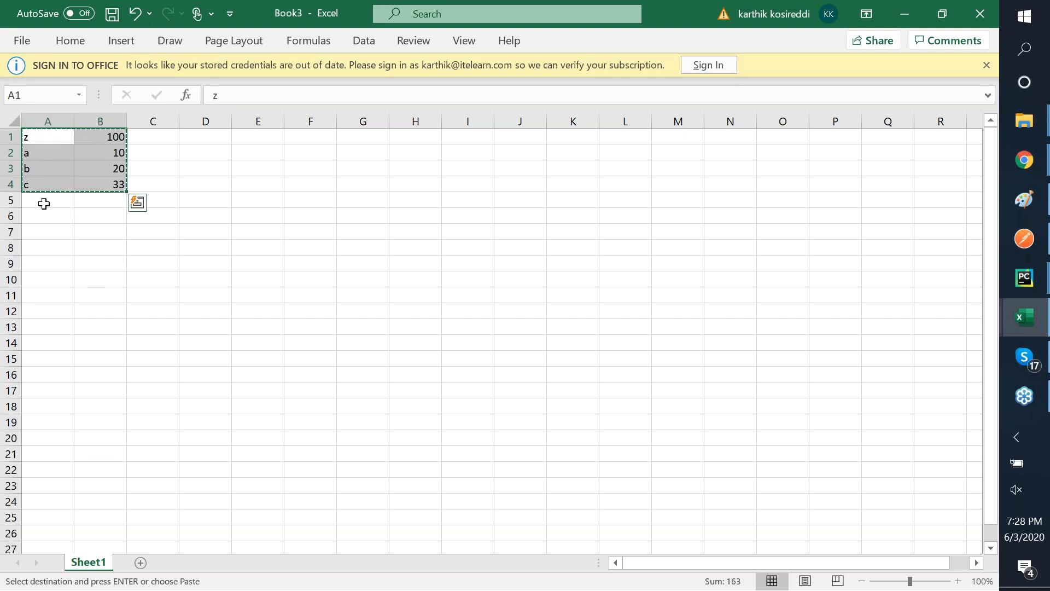
- Insert the copied z/a/b/c block at row 1 with Insert Copied Cells, shifting the original down
left_click(46, 137)
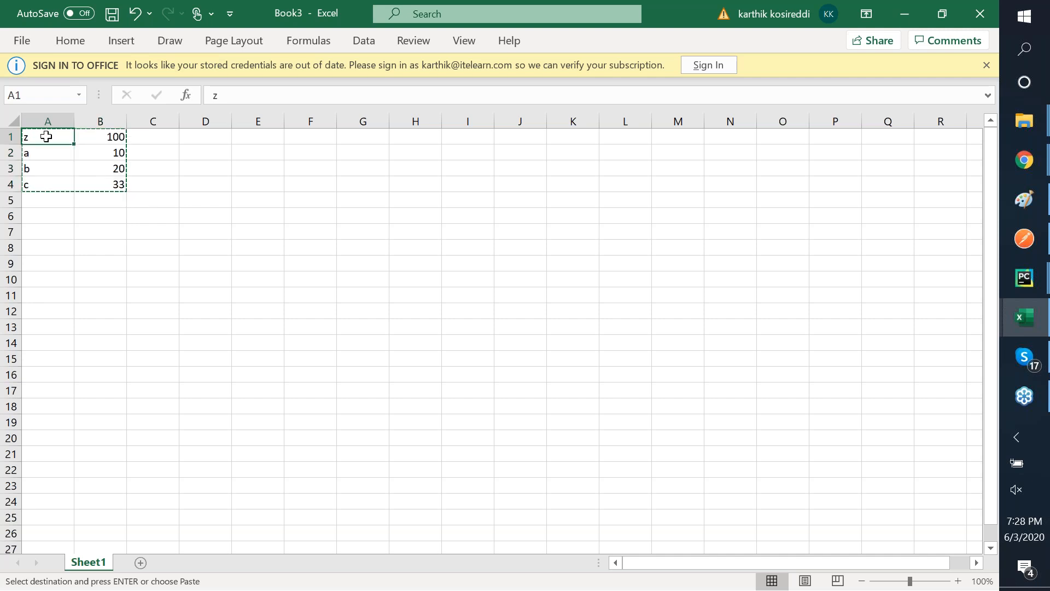
left_click(147, 136)
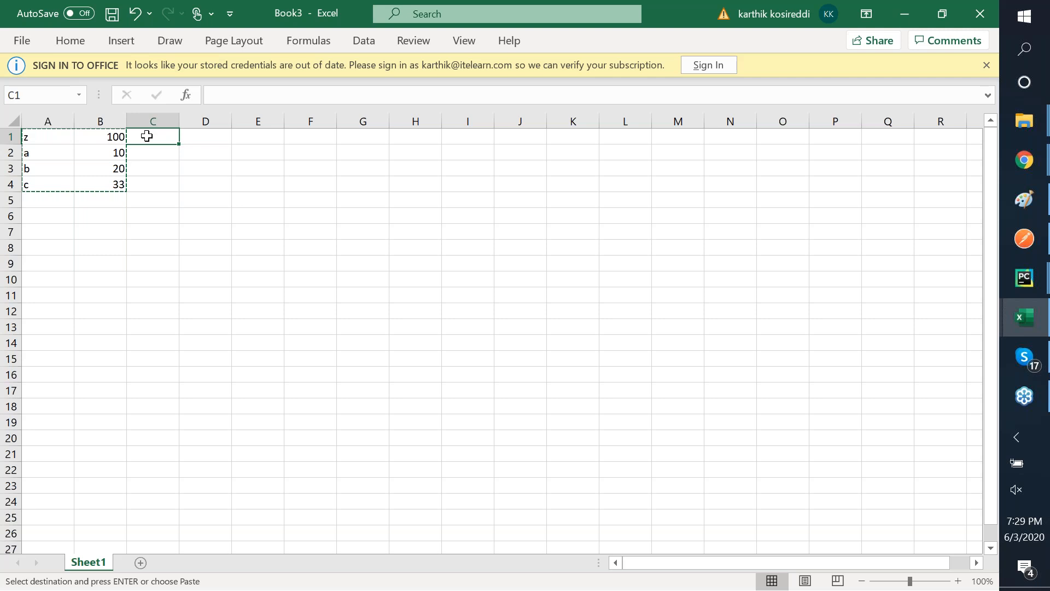
key("Left")
key("Left")
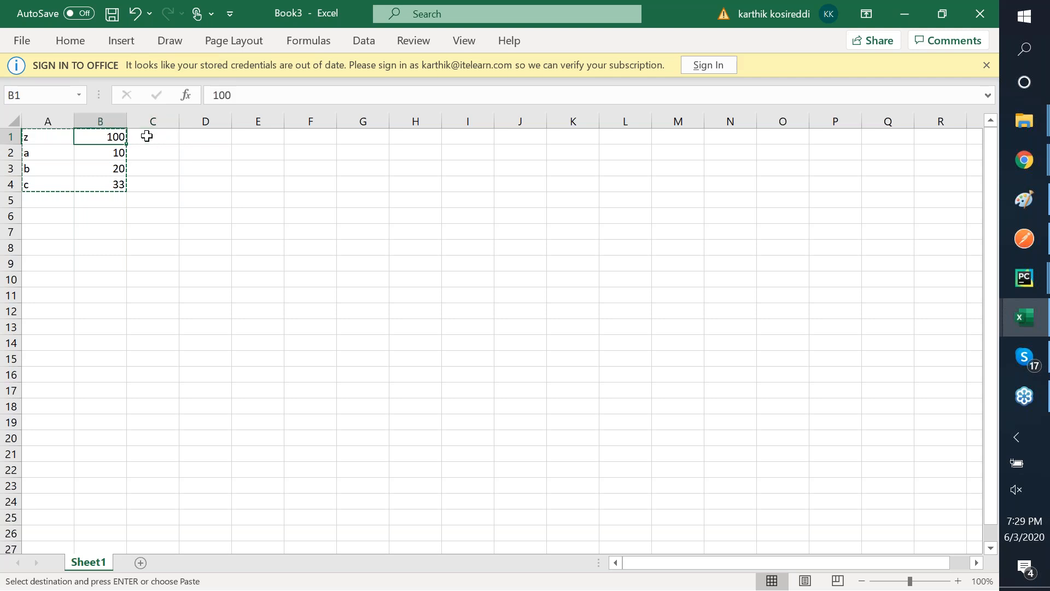
key("shift+Down")
key("shift+Down")
key("shift+Down")
key("shift+Right")
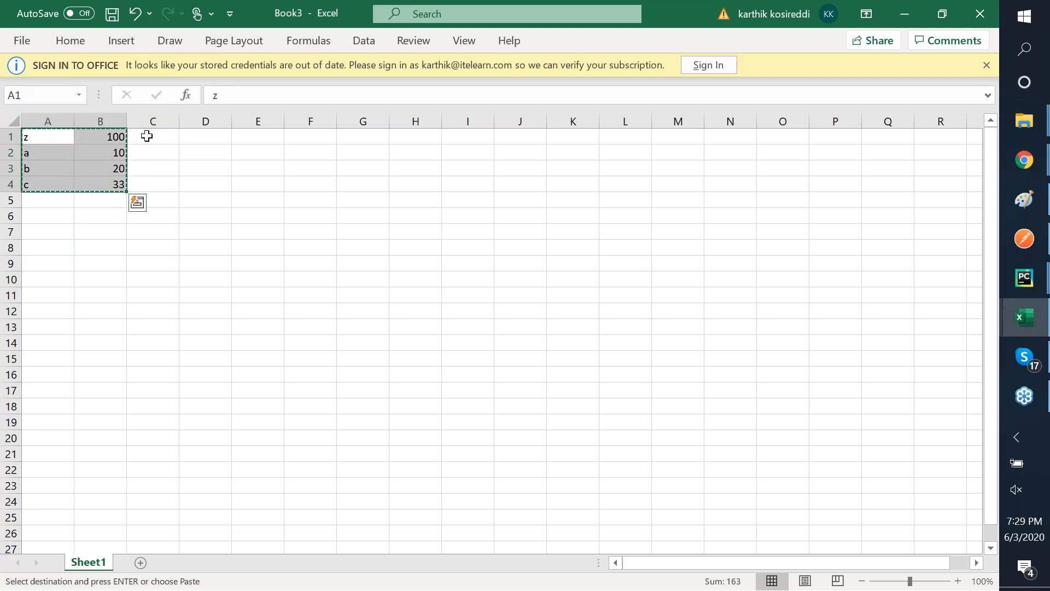
key("Left")
key("Right")
key("Right")
key("Left")
key("Left")
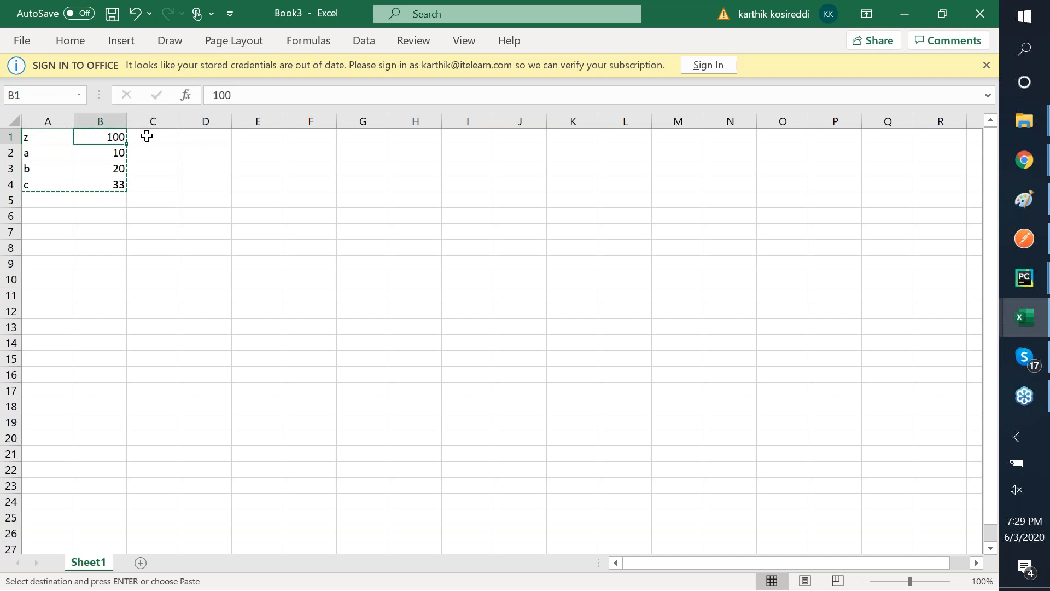
key("Down")
key("Down")
key("Up")
key("Up")
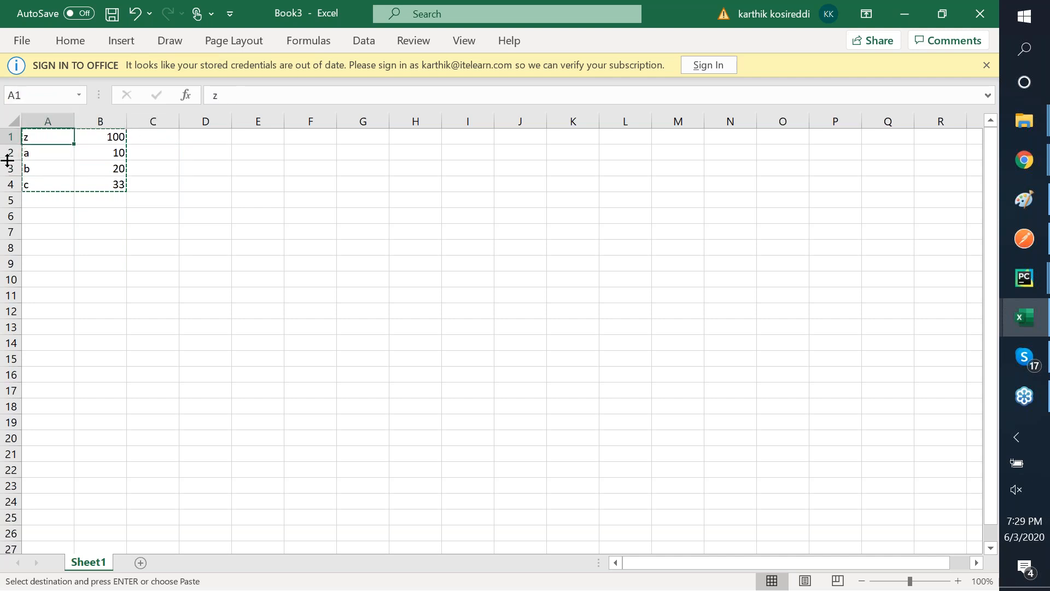
right_click(10, 136)
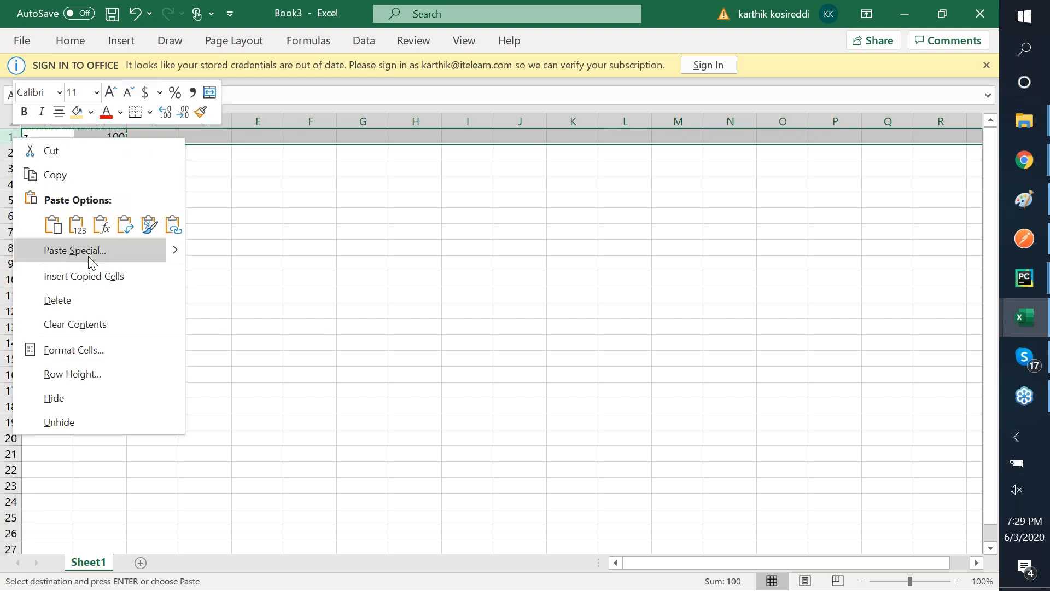
left_click(94, 274)
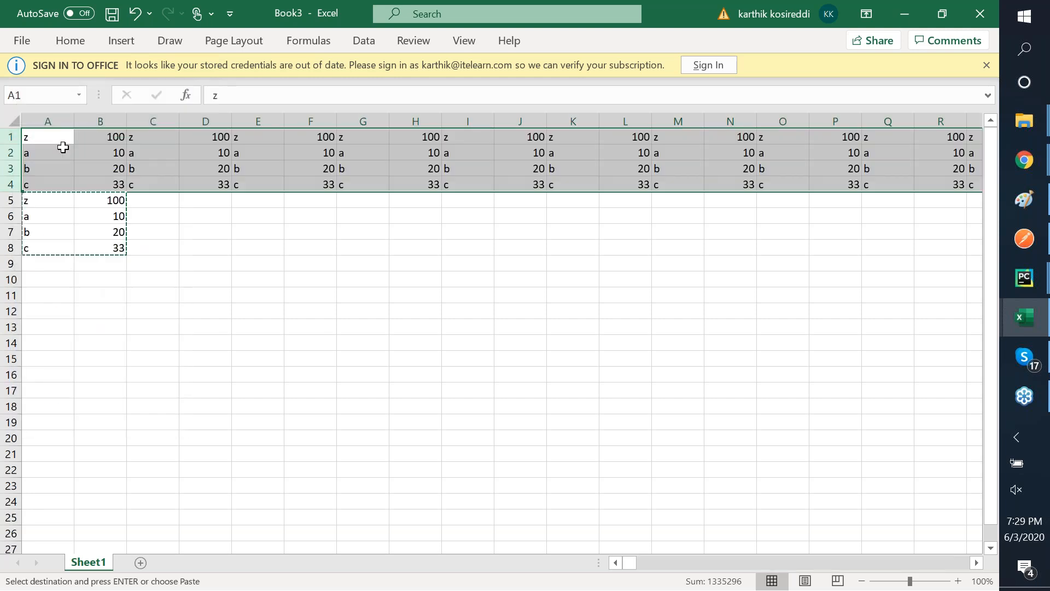
- Undo the inserted copy, insert a blank top row, and add Product and Cost headers
key("ctrl+z")
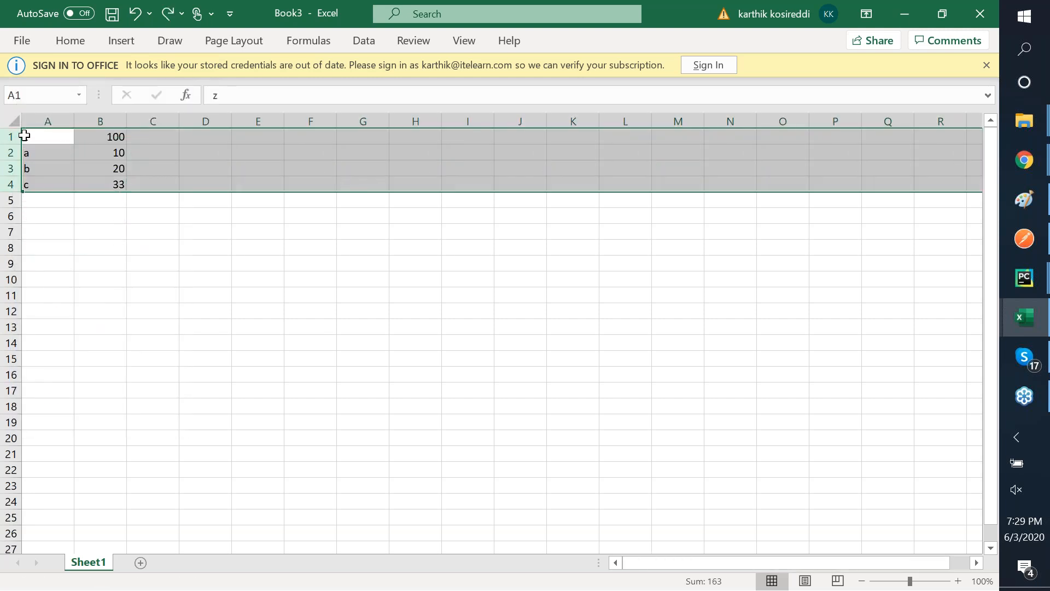
left_click(11, 135)
right_click(12, 137)
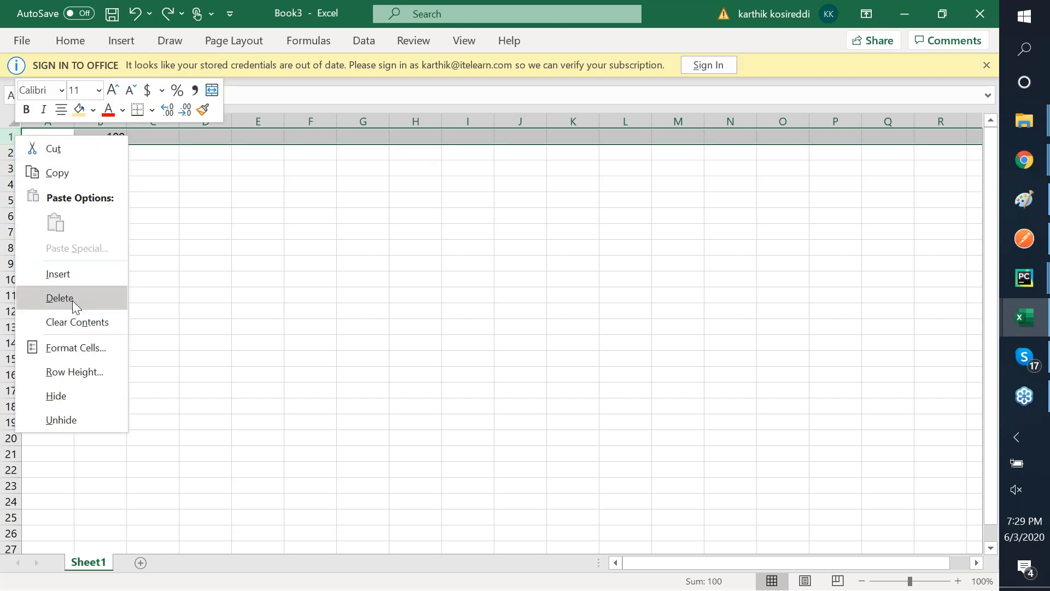
left_click(76, 280)
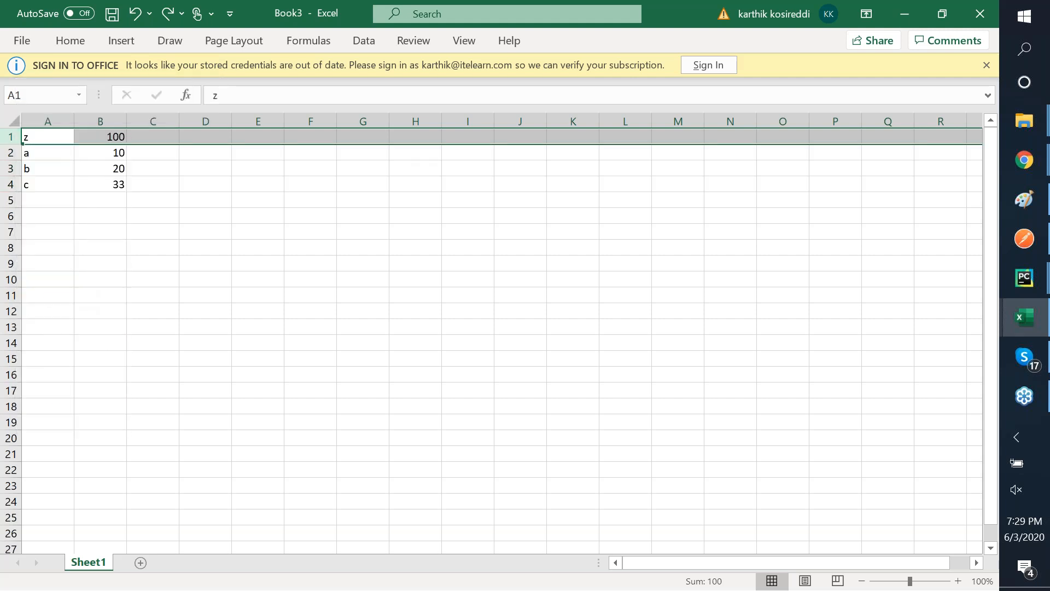
left_click(55, 139)
type("Product")
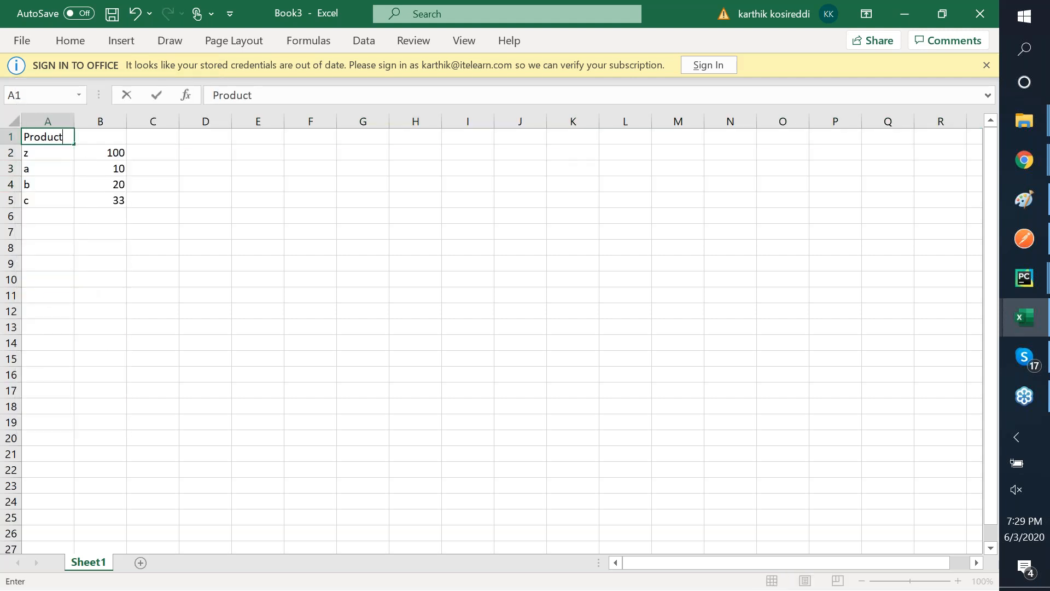
key("Tab")
type("Cost")
key("Tab")
- Copy the Product/Cost table in A1:B5 and add an empty Sheet2
left_click_drag(47, 136, 48, 152)
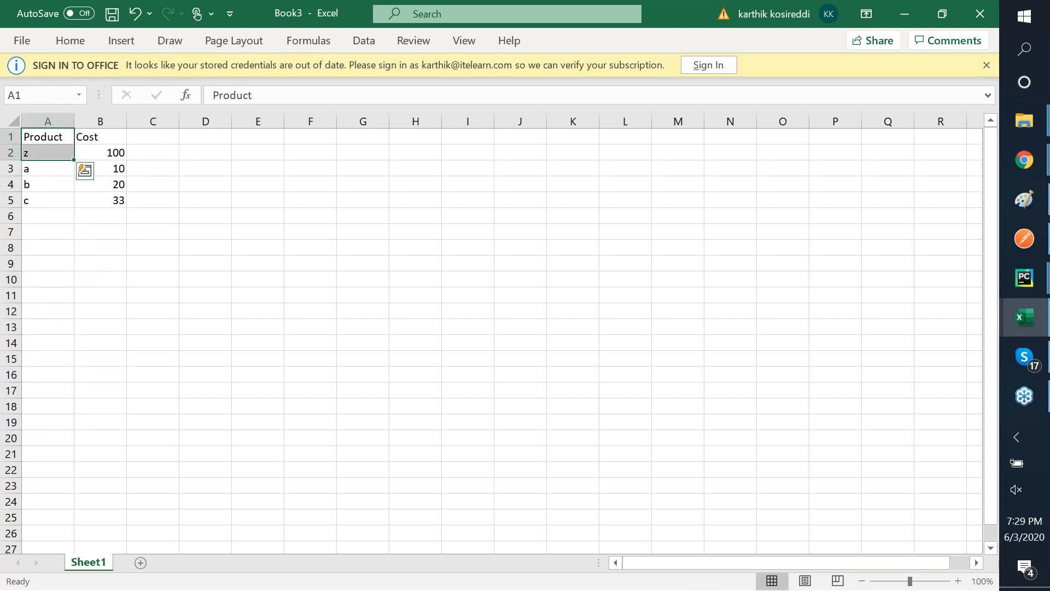
key("shift+Up")
key("shift+Right")
key("shift+Down")
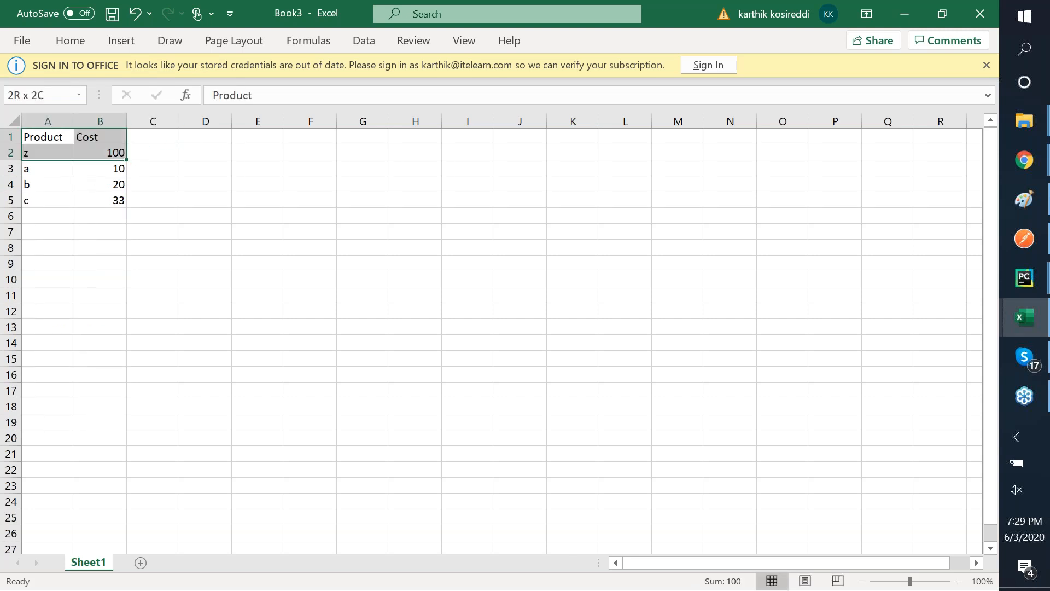
key("shift+Down")
key("shift+Down")
key("shift+Down")
key("ctrl+c")
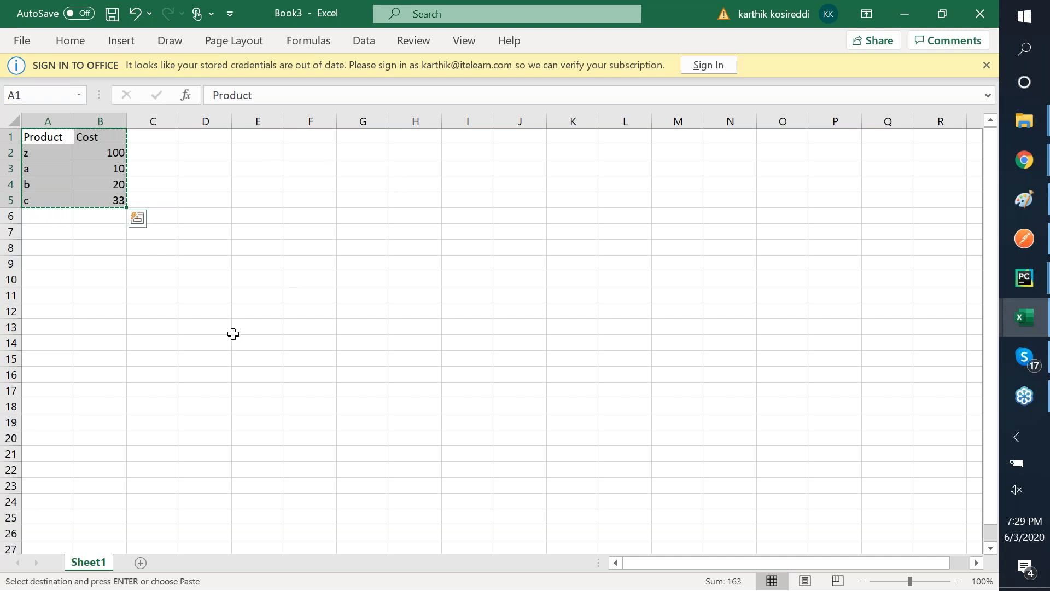
left_click(143, 564)
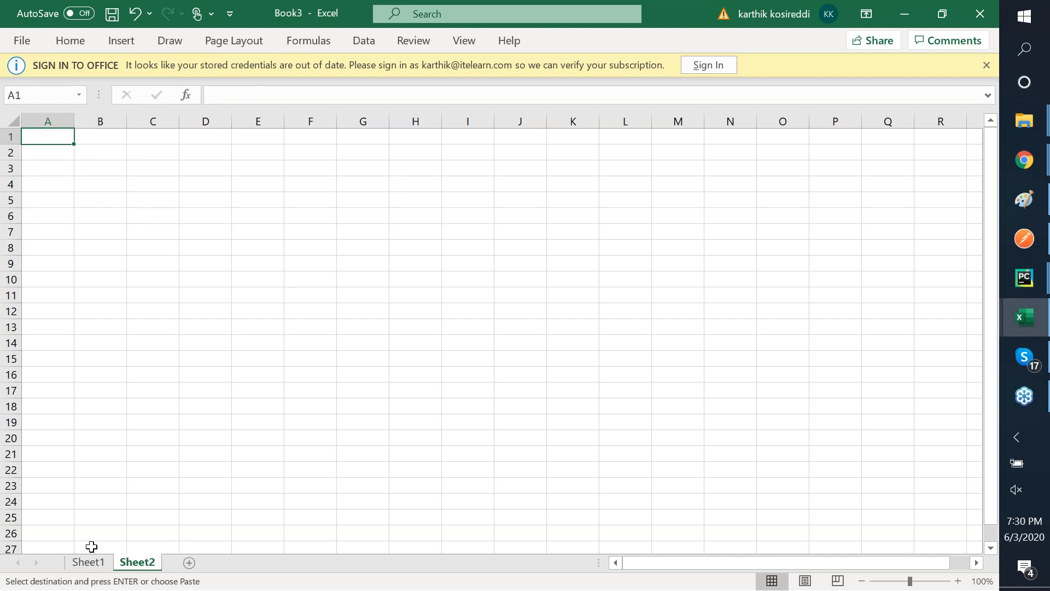
- Try a plain paste of the Product/Cost table onto Sheet2, then undo it
left_click(91, 563)
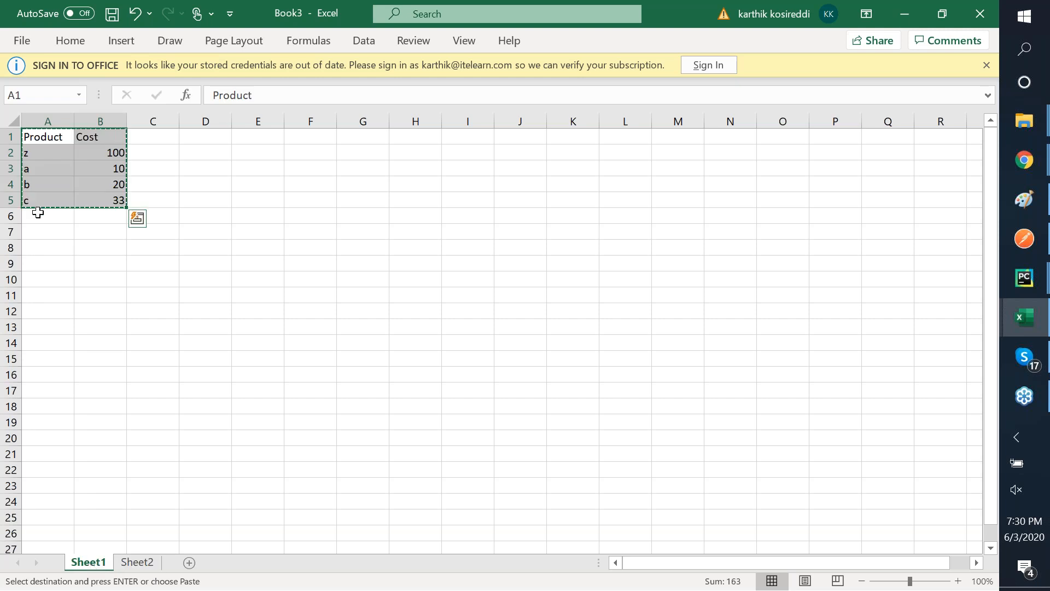
key("ctrl+a")
left_click(38, 213)
left_click(35, 150)
left_click(37, 137)
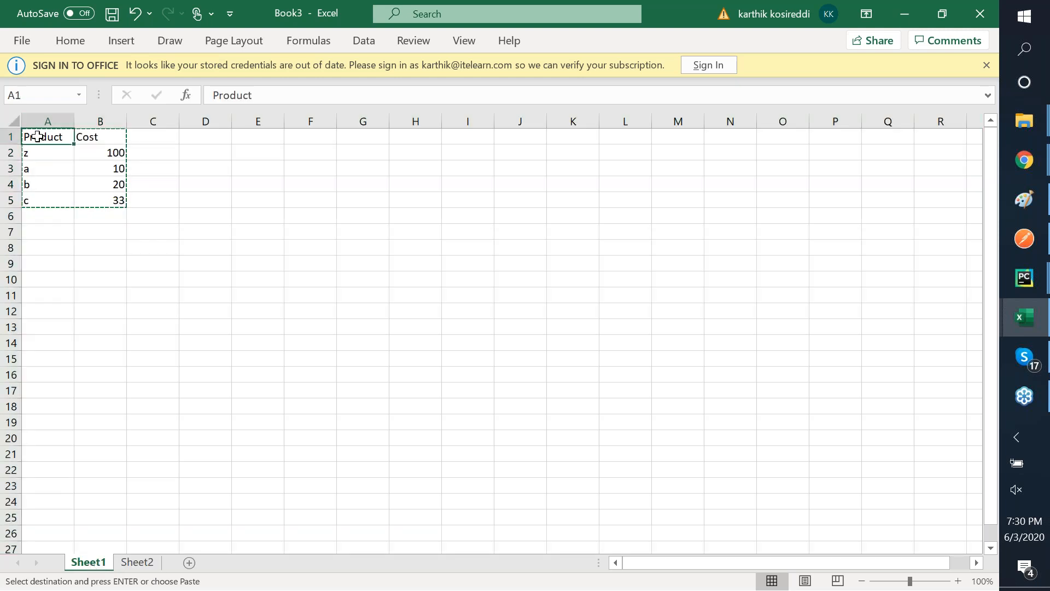
key("ctrl+v")
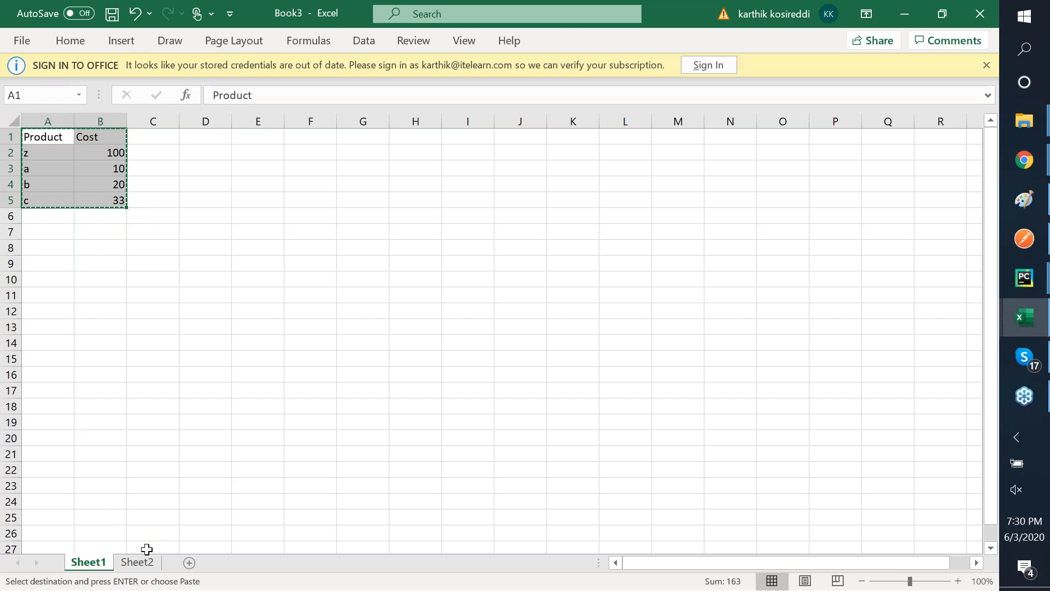
left_click(143, 562)
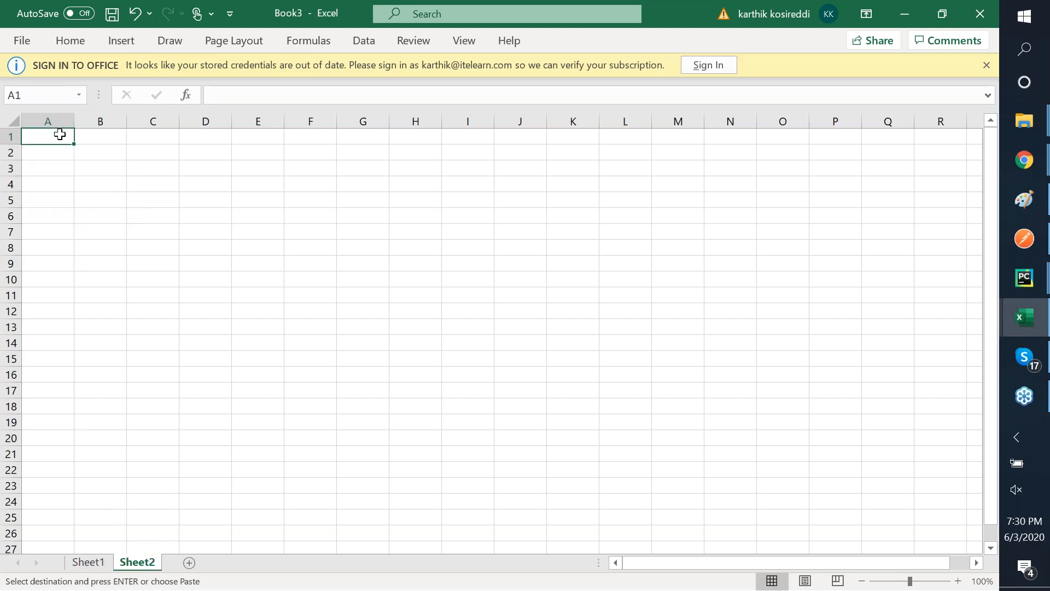
key("ctrl+v")
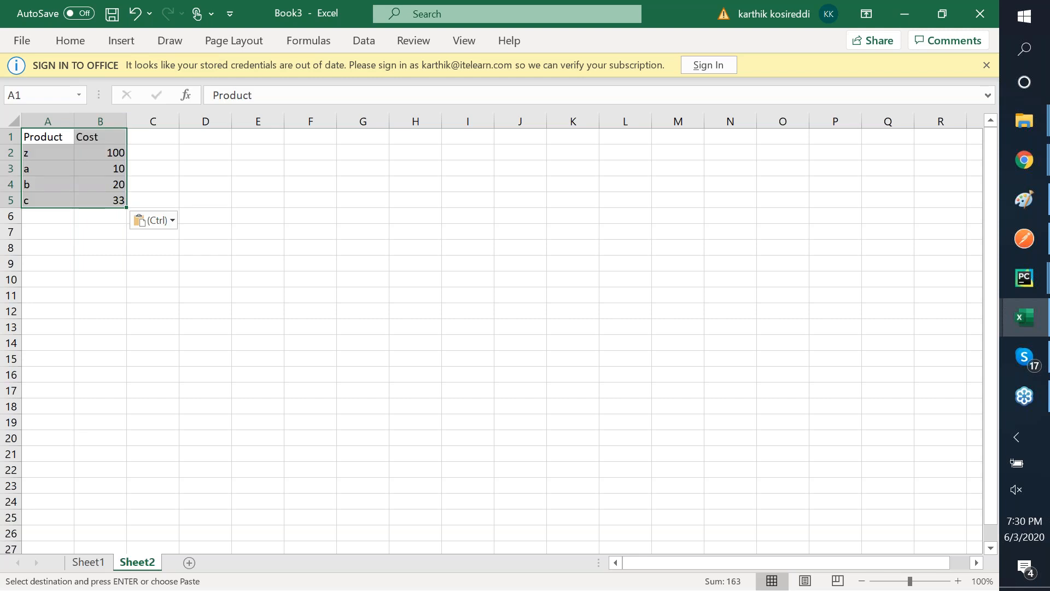
key("ctrl+z")
- Paste the table transposed at Sheet2's A1, with z, a, b, c across row 1
left_click(47, 137)
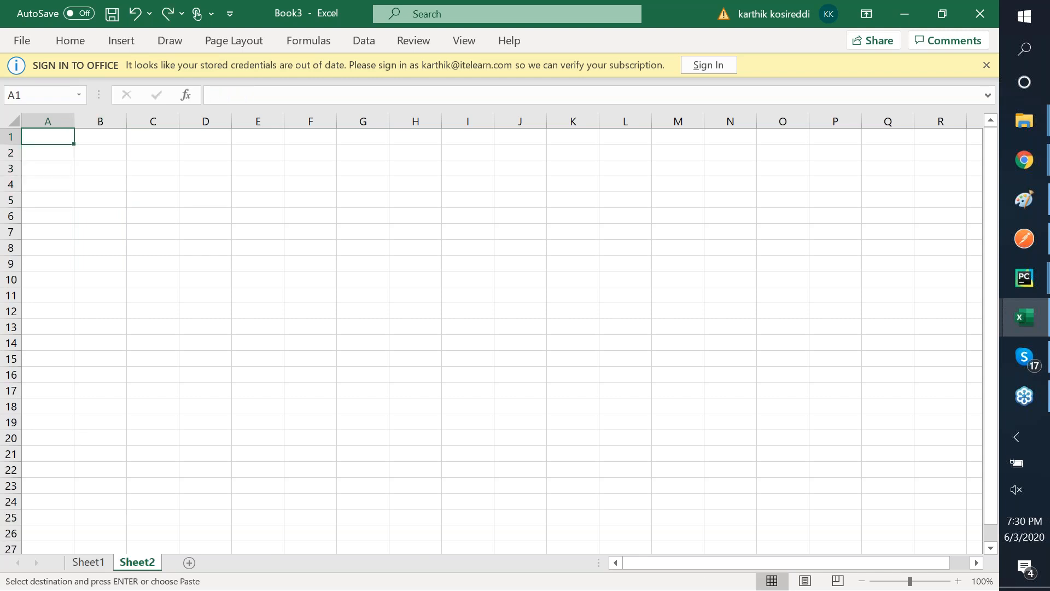
right_click(56, 137)
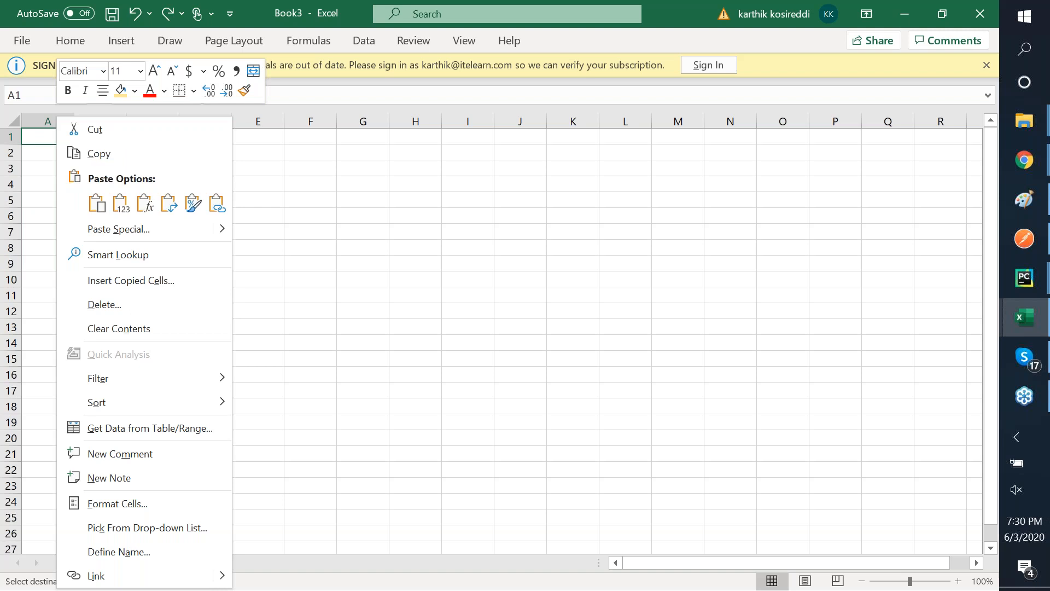
left_click(182, 229)
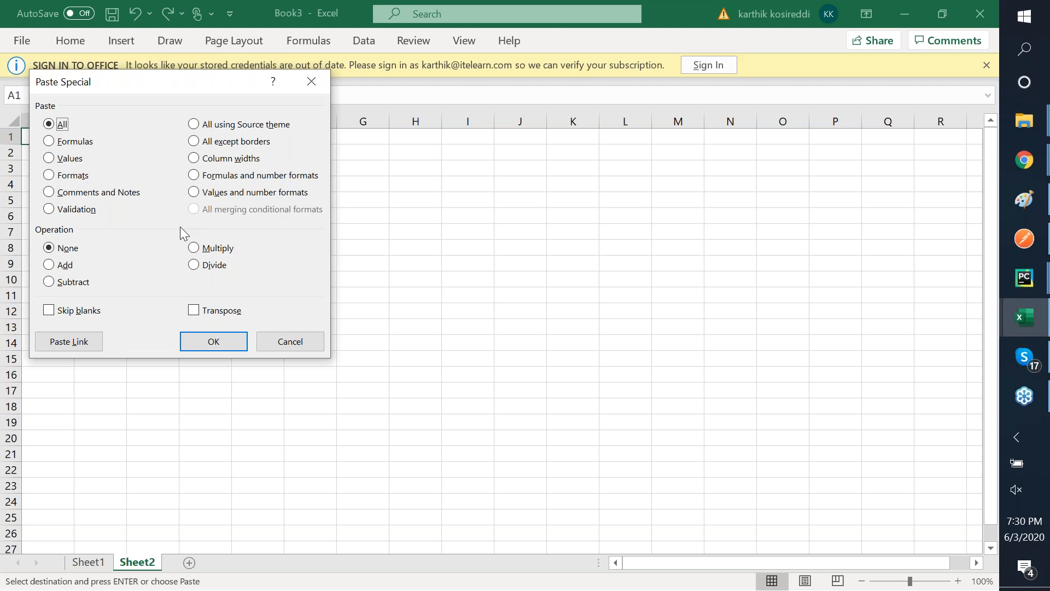
key("Escape")
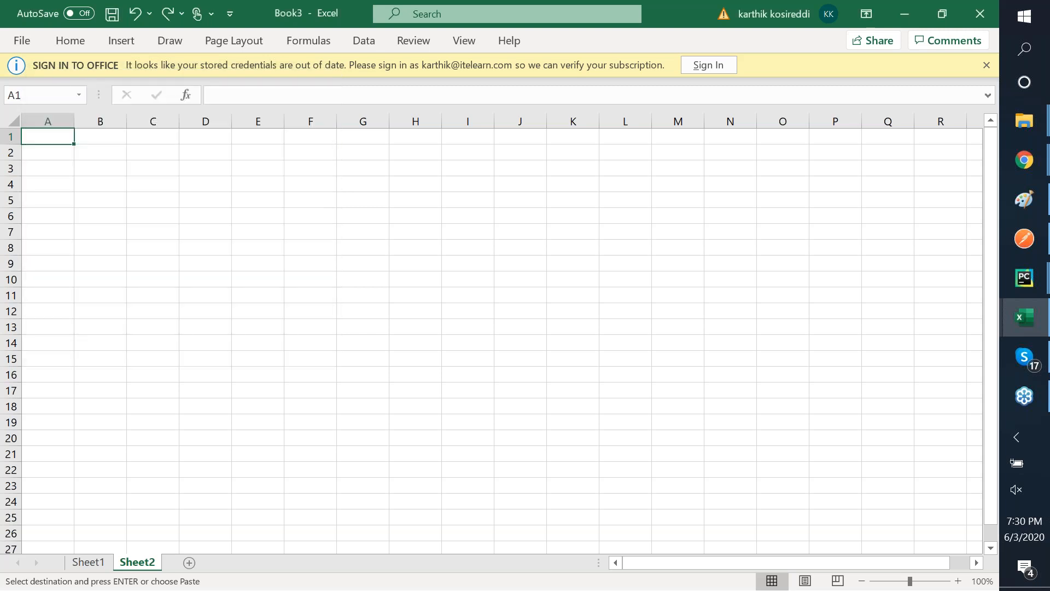
right_click(59, 129)
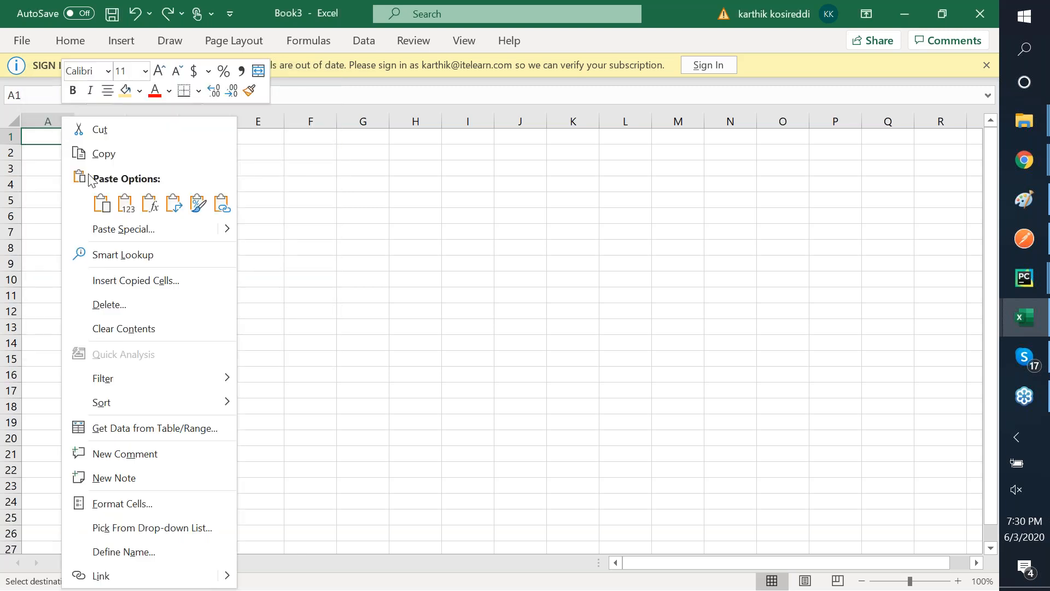
left_click(174, 212)
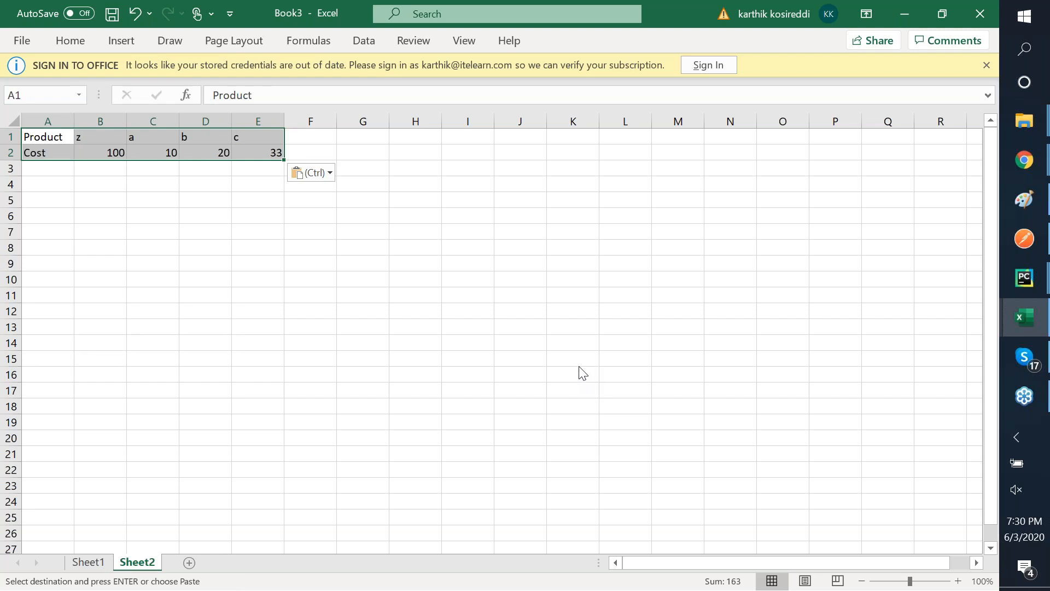
- Center-align the product names and costs in B1:E2 using the mini toolbar
key("alt+Tab")
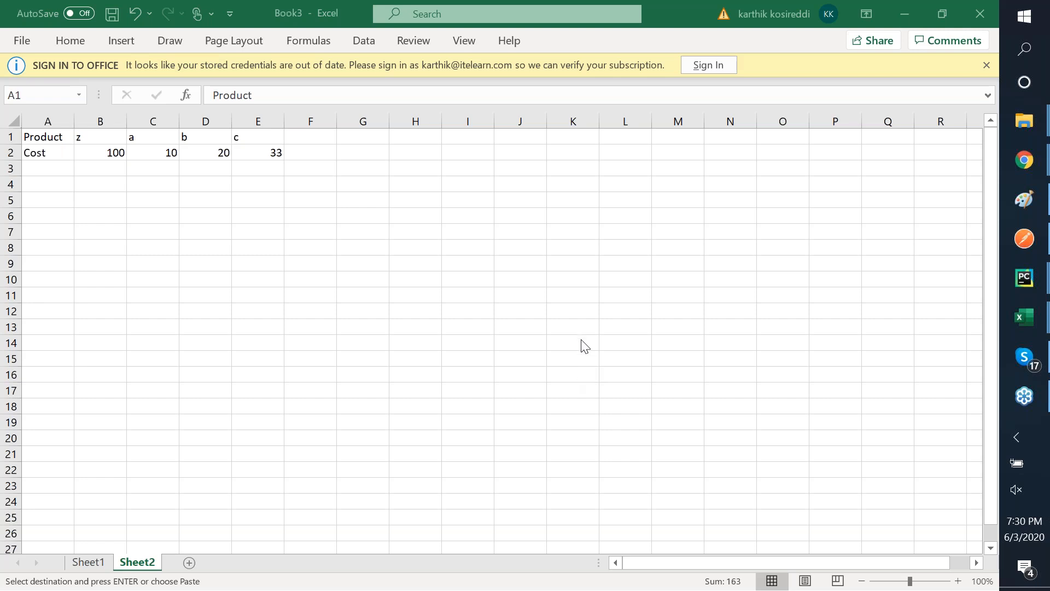
key("alt+Tab")
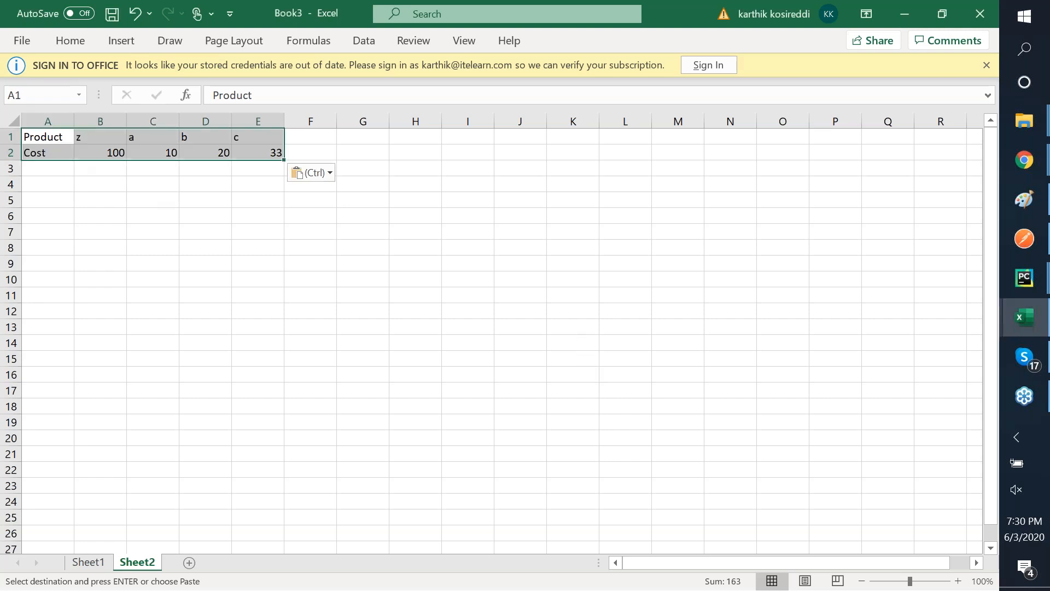
left_click(100, 153)
left_click(96, 136)
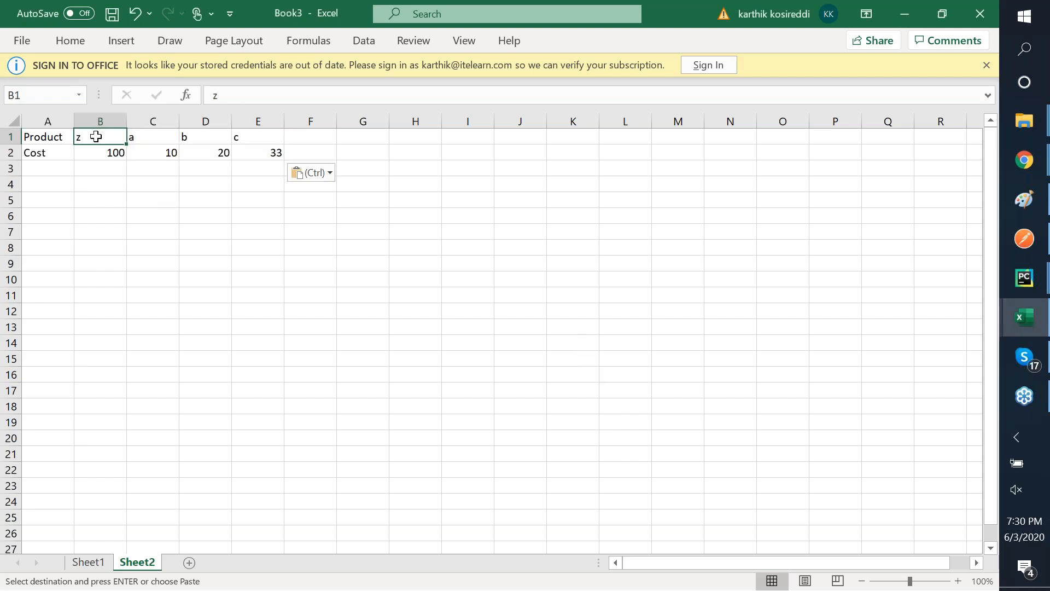
key("shift+Down")
key("shift+Right")
key("shift+Right")
key("shift+Right")
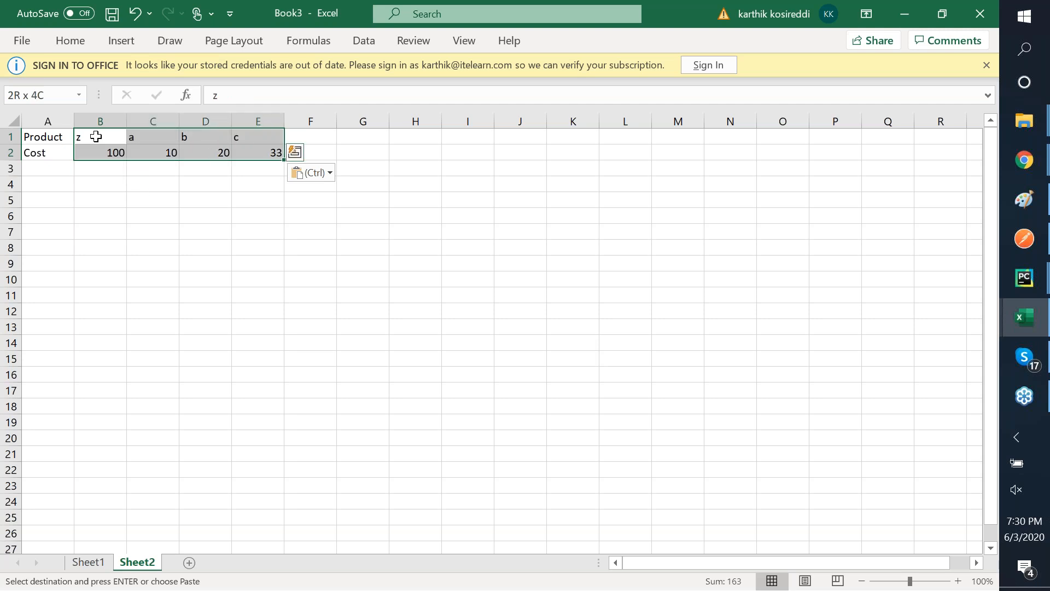
right_click(95, 136)
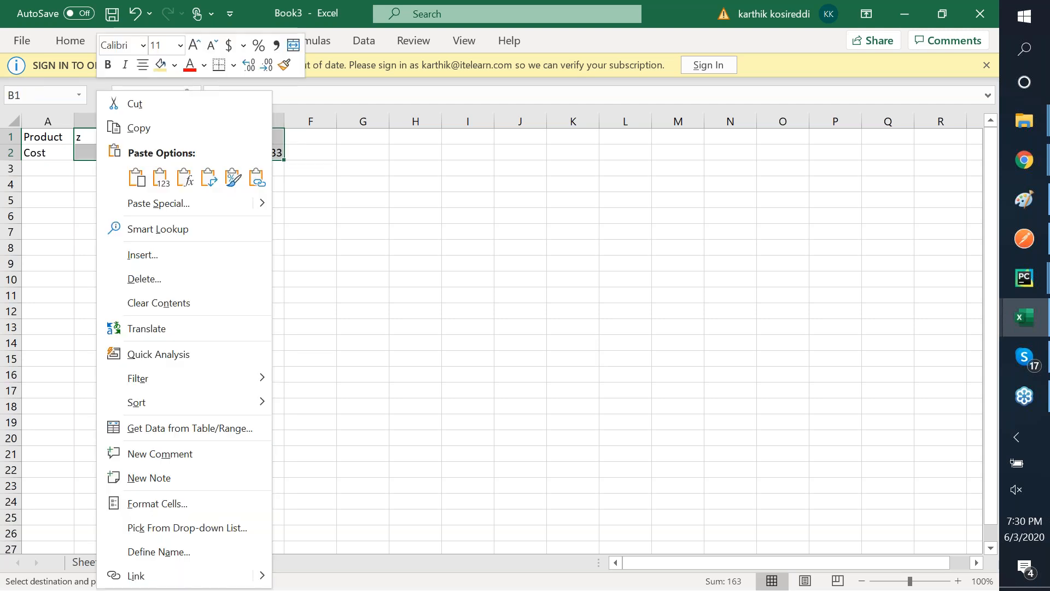
left_click(147, 64)
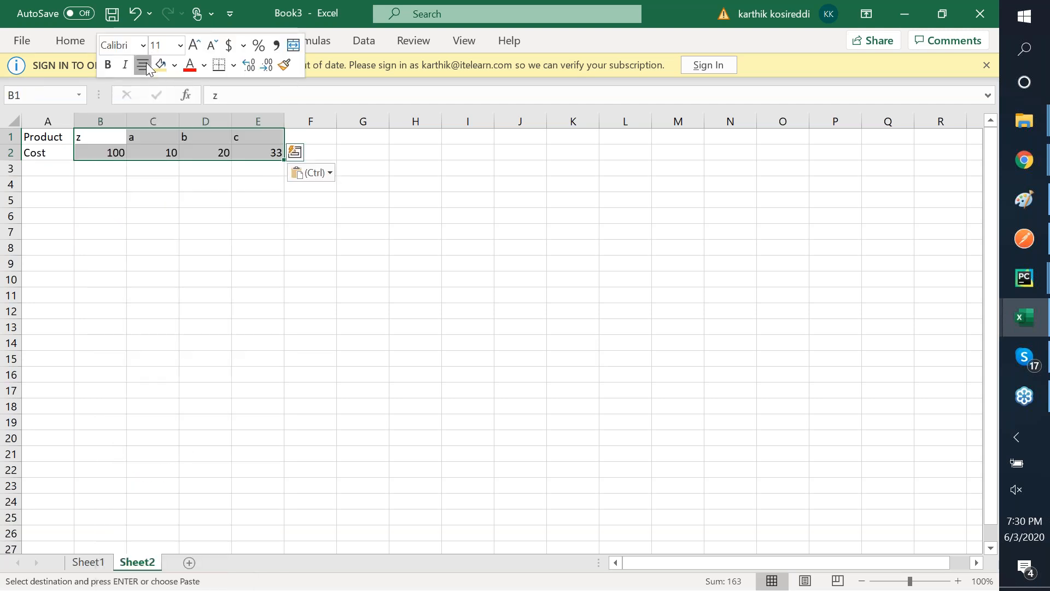
left_click(51, 136)
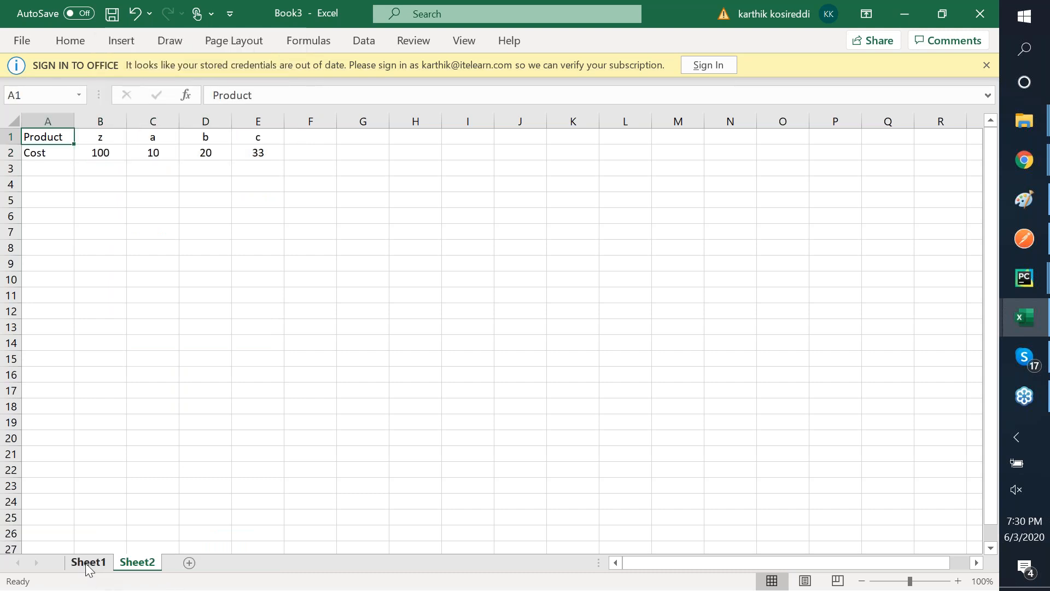
key("shift+Down")
key("shift+Right")
key("shift+Right")
key("shift+Right")
key("shift+Right")
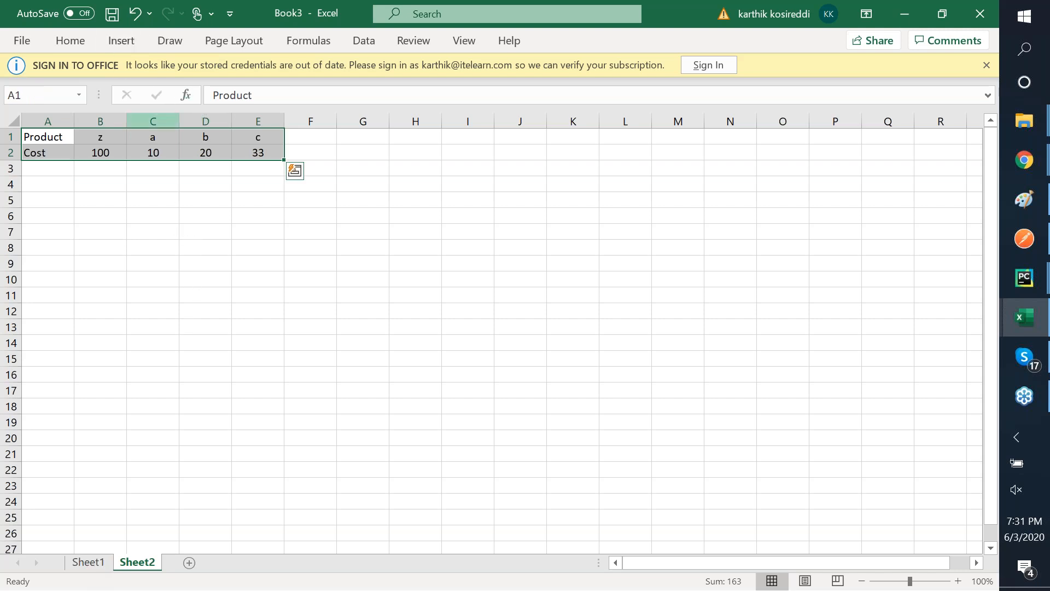
- Increase the Product/Cost table text to font size 22
left_click(83, 43)
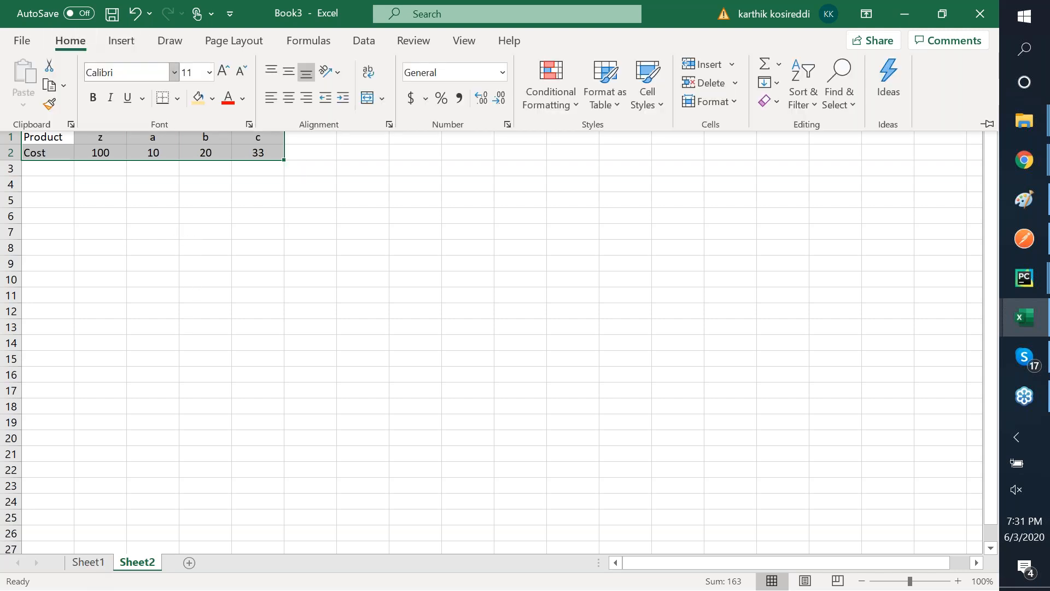
left_click(228, 72)
left_click(227, 72)
left_click(227, 73)
left_click(227, 72)
left_click(228, 72)
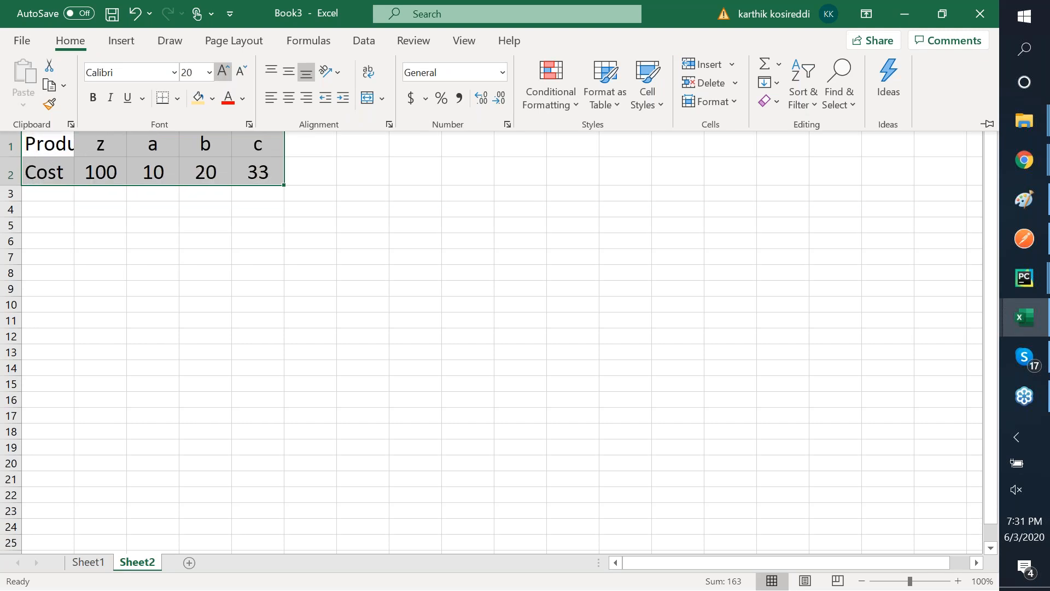
left_click(228, 72)
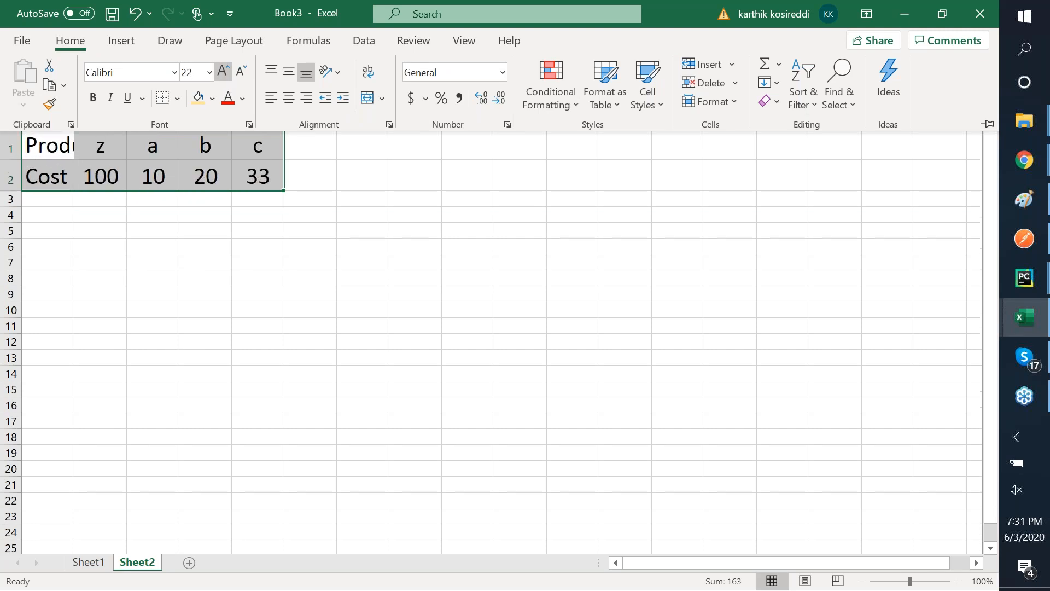
left_click(294, 180)
- Autofit column A so 'Product' fits, then select the label cells A1:A2
left_click(100, 230)
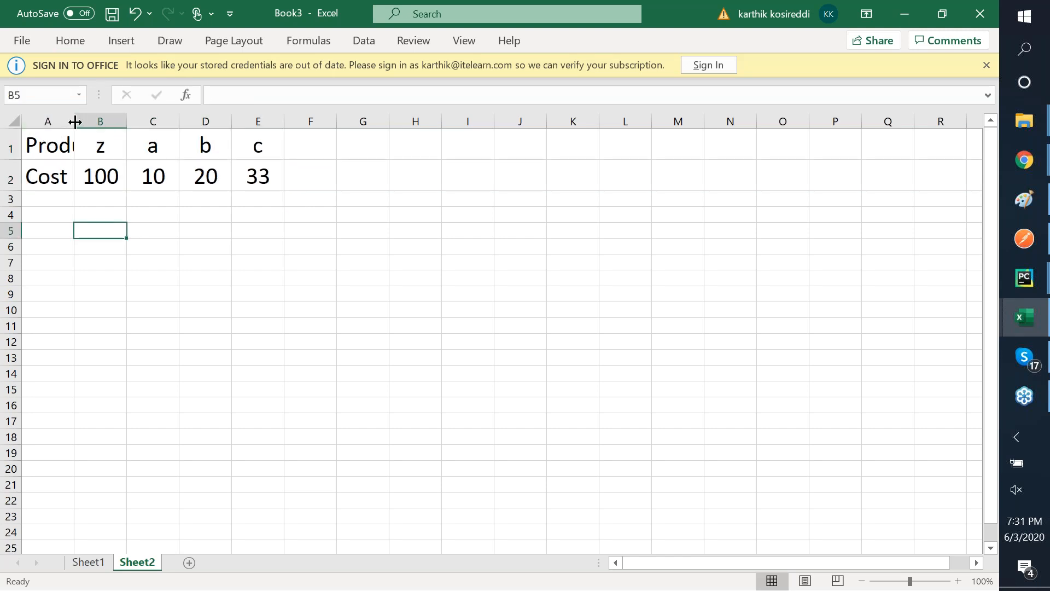
double_click(75, 122)
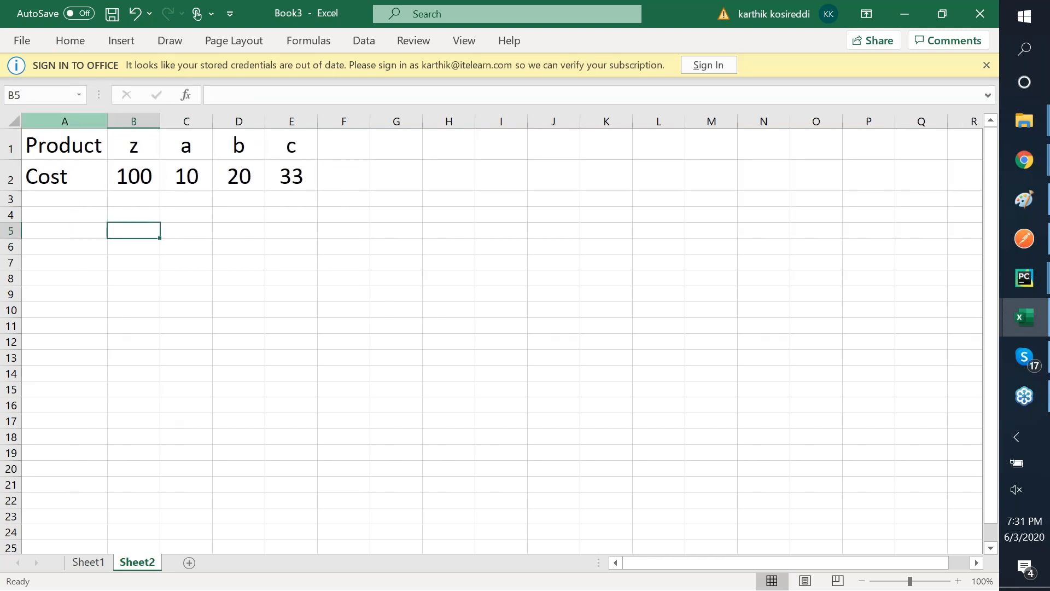
left_click(91, 149)
key("shift+Down")
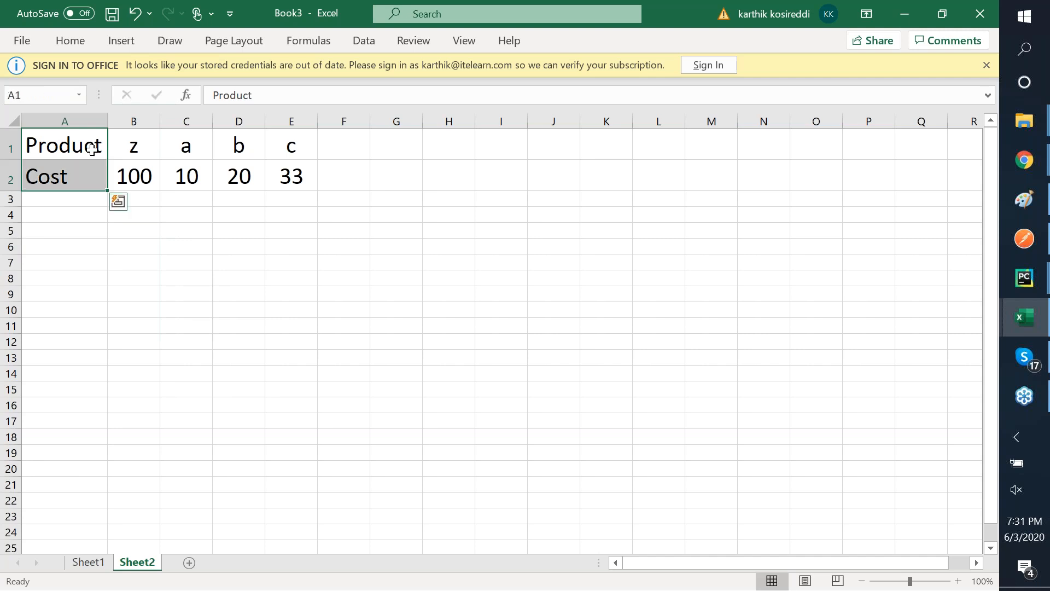
- Fill the Product and Cost label cells orange
right_click(92, 149)
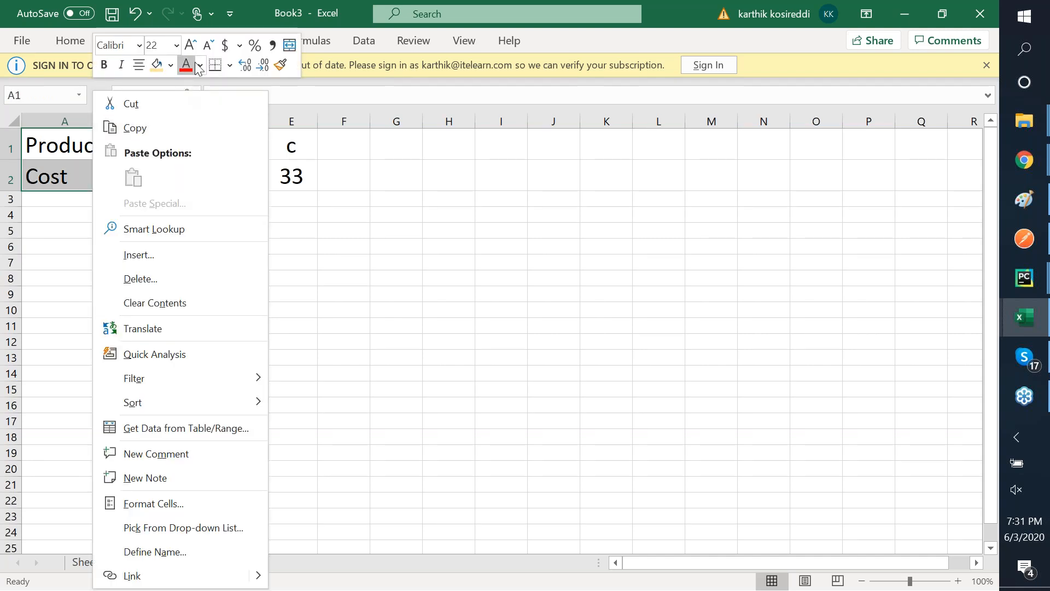
left_click(171, 65)
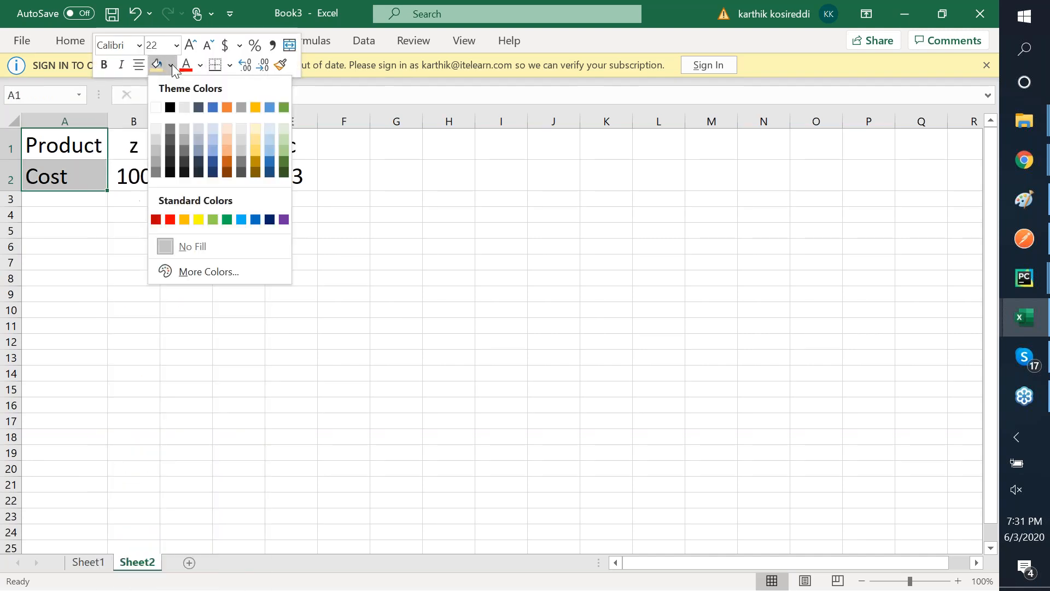
left_click(225, 148)
- Fill the product names z, a, b, c light blue, then select the whole table A1:E2
left_click_drag(133, 144, 291, 144)
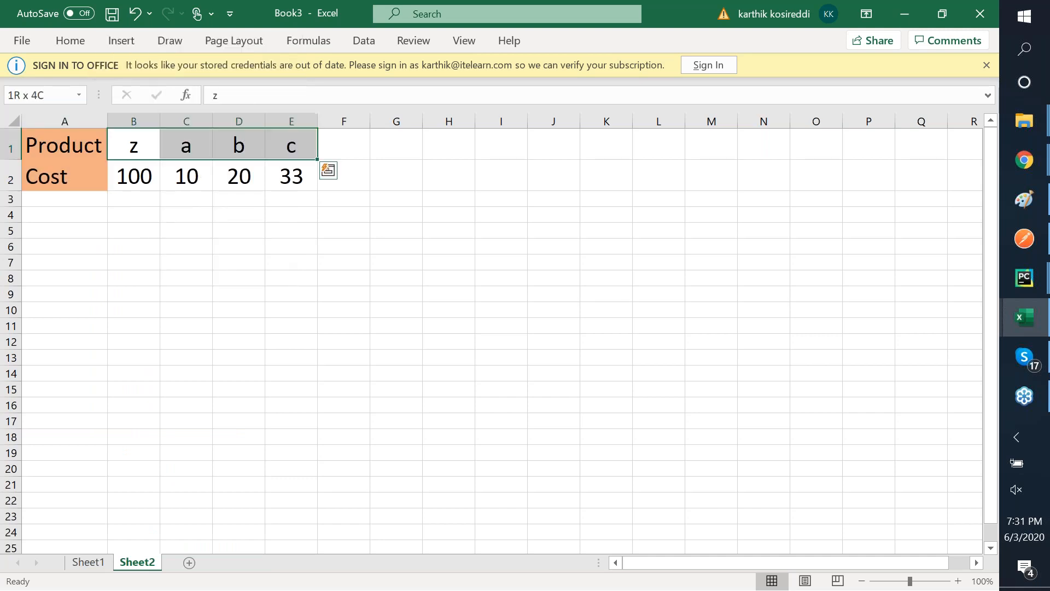
right_click(227, 145)
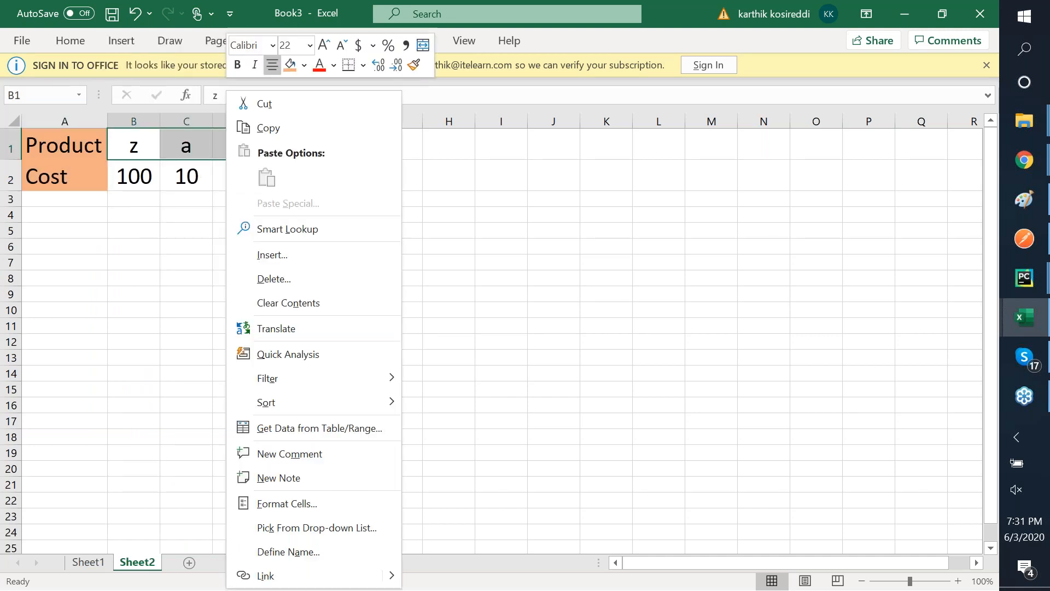
left_click(307, 68)
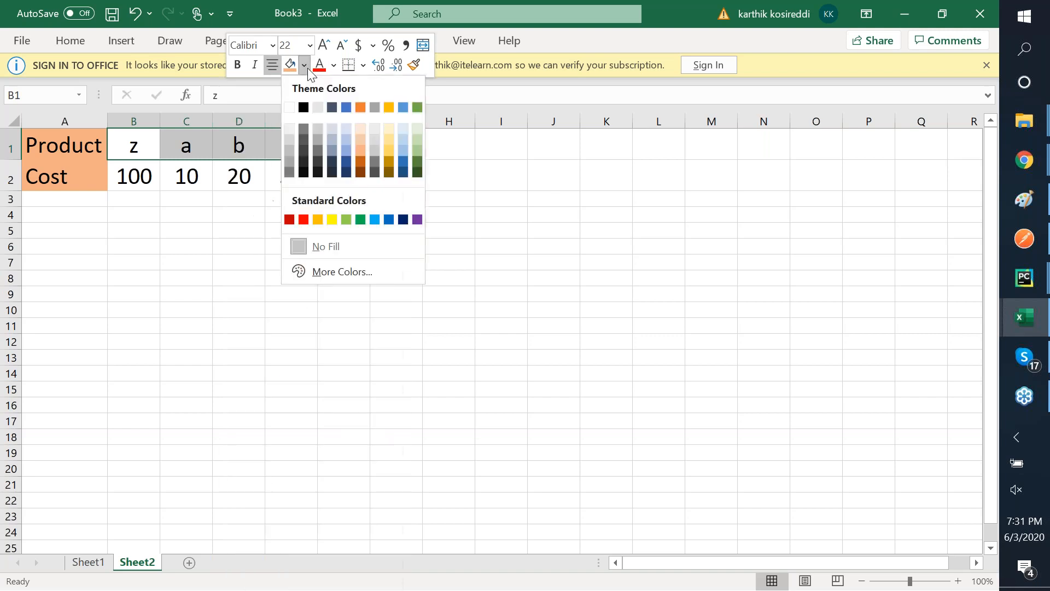
left_click(406, 140)
left_click(64, 145)
left_click_drag(65, 145, 291, 176)
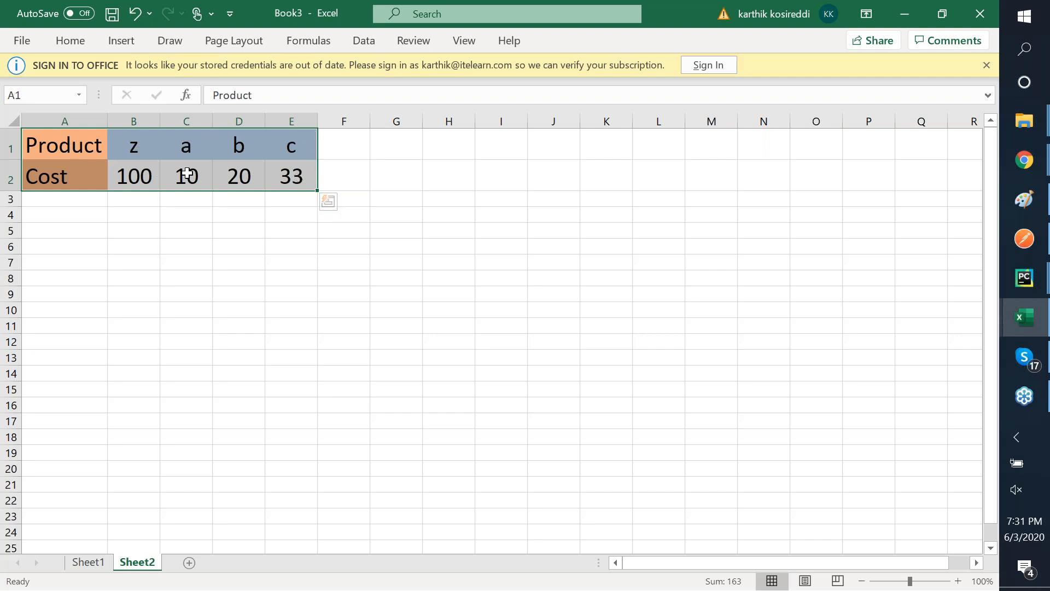
right_click(232, 171)
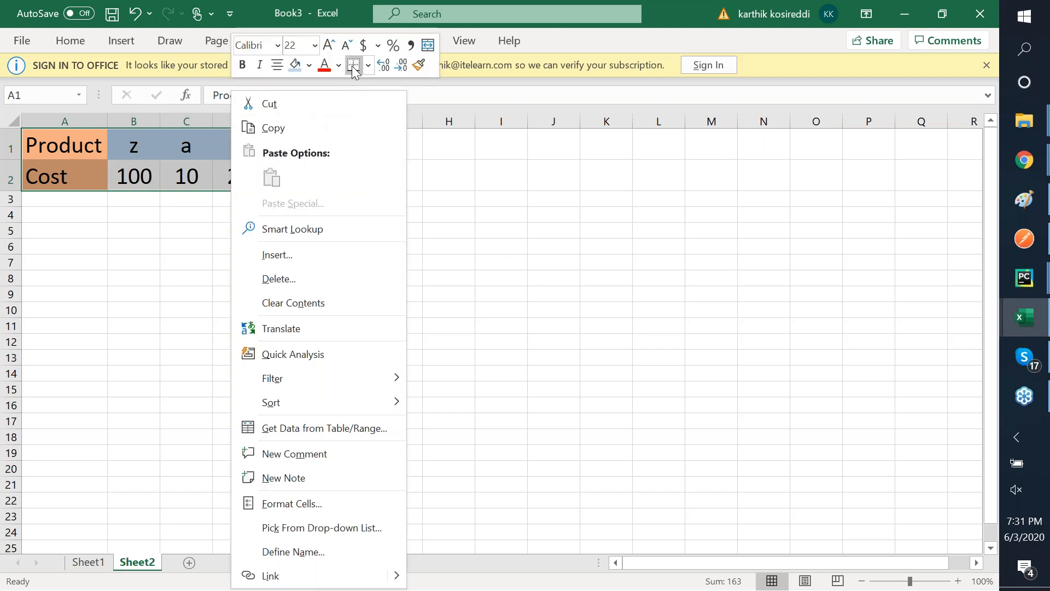
- Apply All Borders to every cell of the table A1:E2
left_click(369, 66)
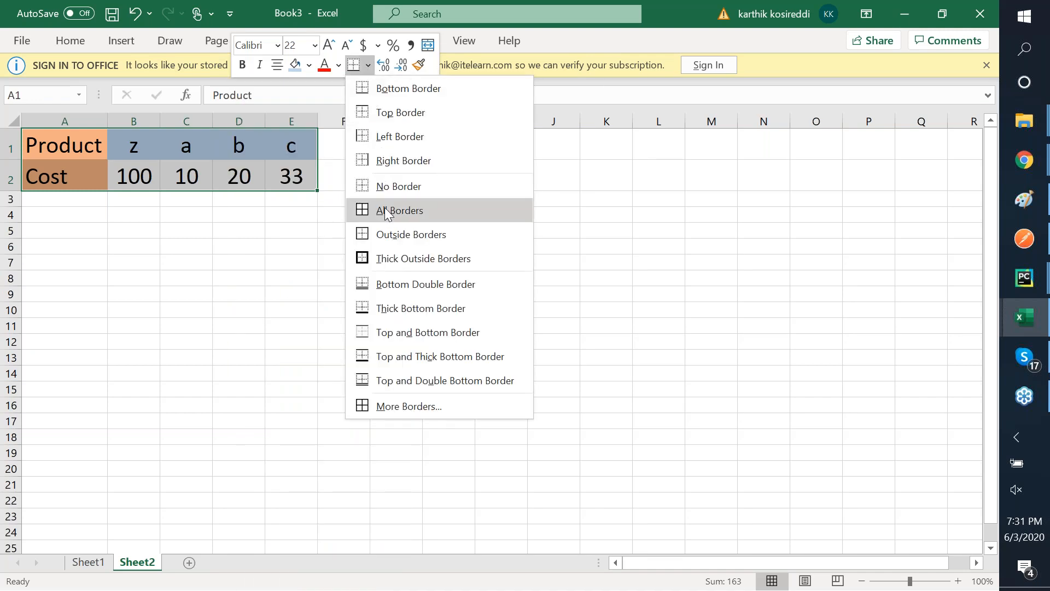
left_click(386, 211)
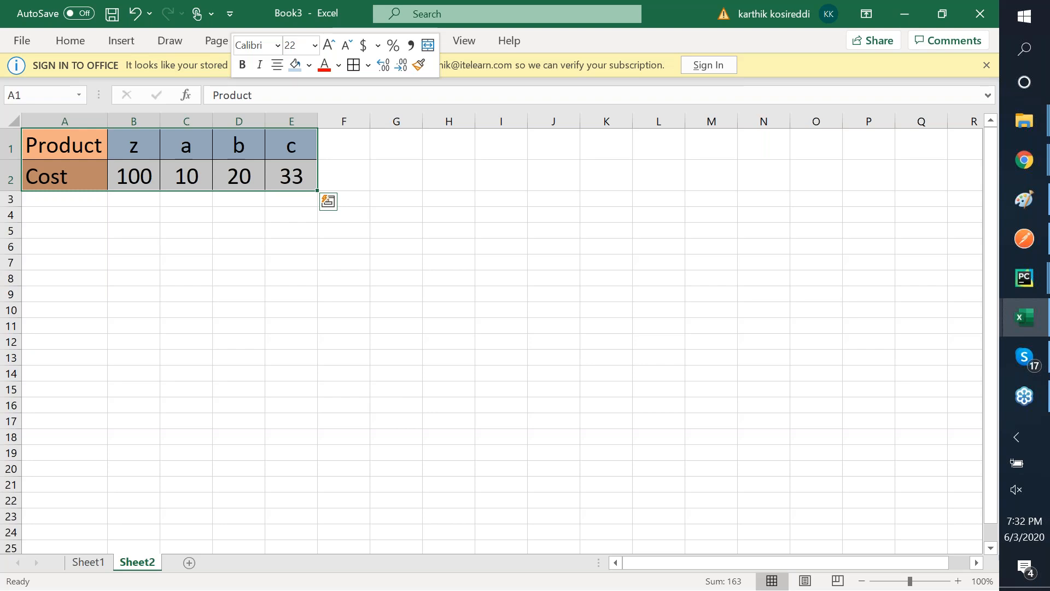
left_click(268, 210)
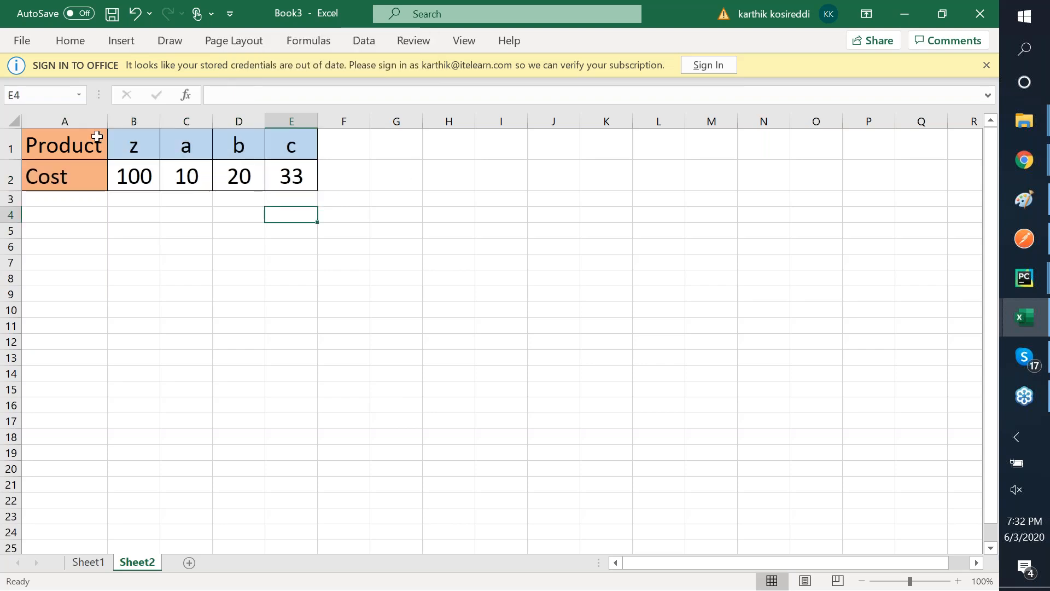
left_click(85, 134)
- Copy the table A1:E2 and paste a formatted copy at A5
key("shift+Down")
key("shift+Right")
key("shift+Right")
key("shift+Right")
key("shift+Right")
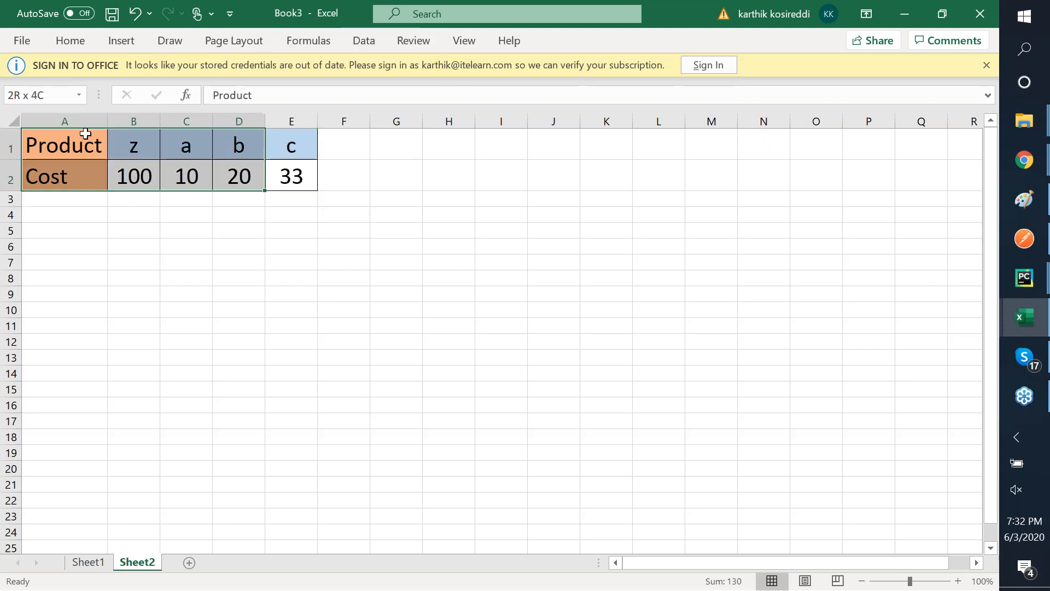
key("ctrl+c")
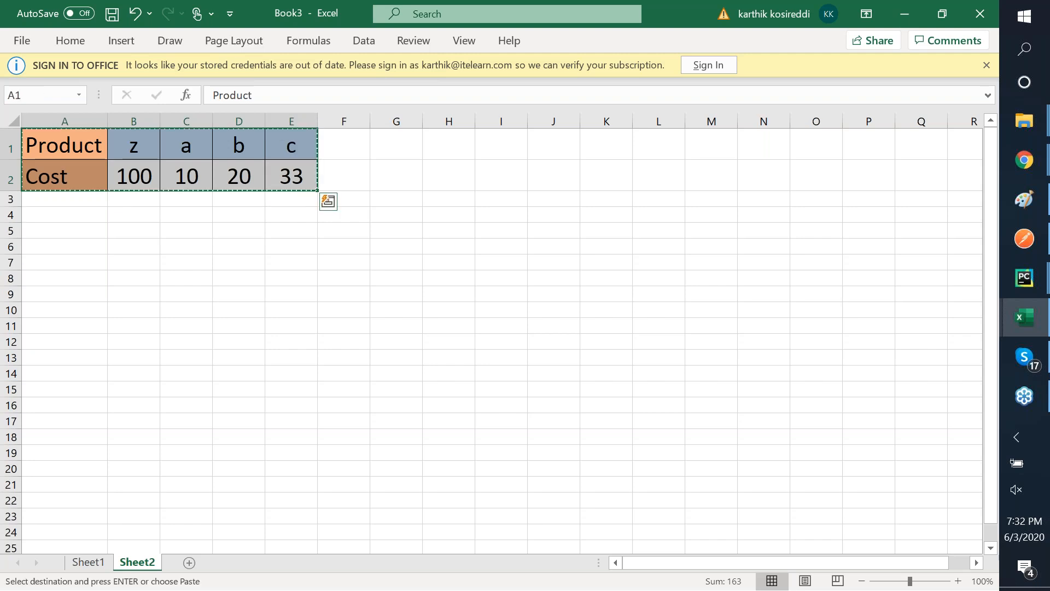
left_click(64, 231)
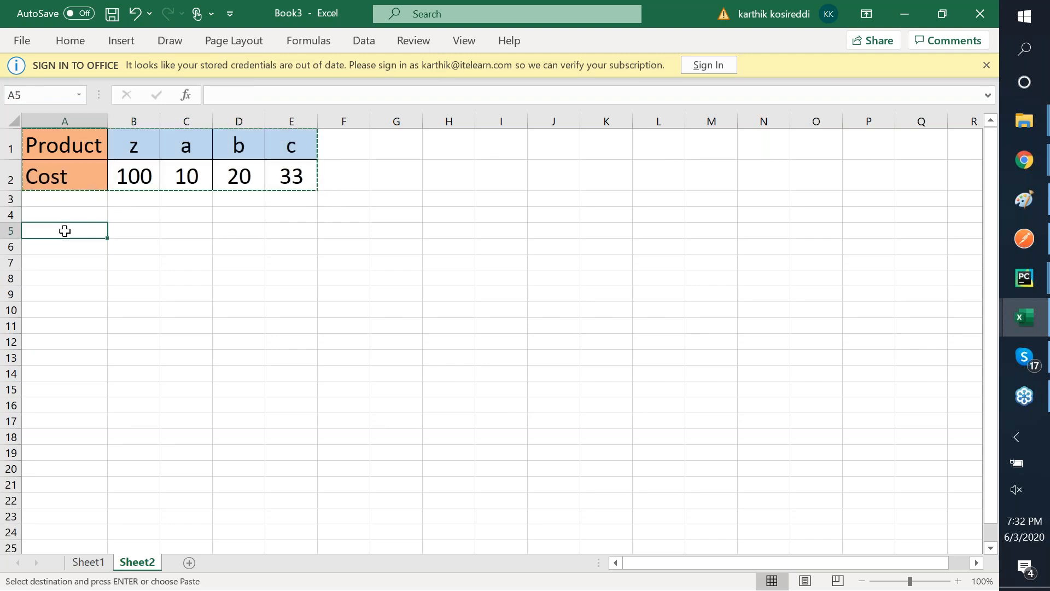
key("ctrl+v")
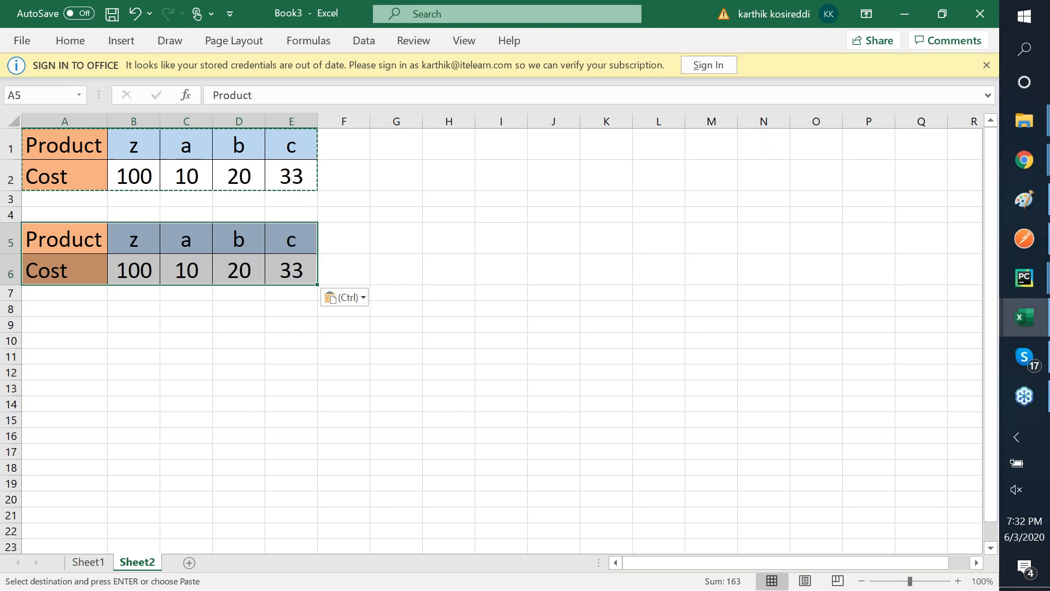
left_click(64, 231)
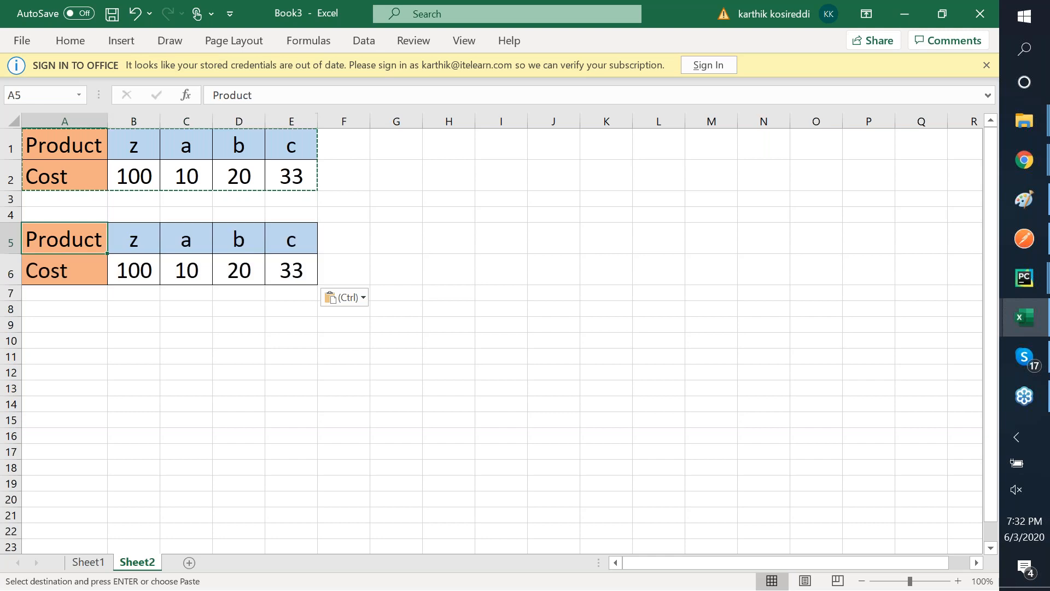
- Paste a transposed copy of the table starting at cell A8
left_click(50, 307)
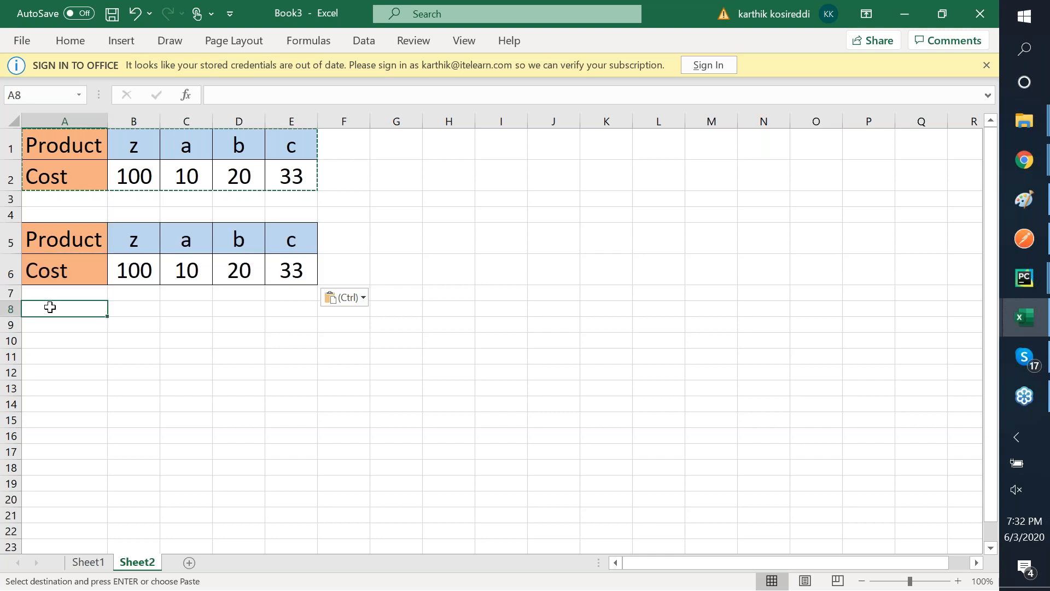
right_click(50, 307)
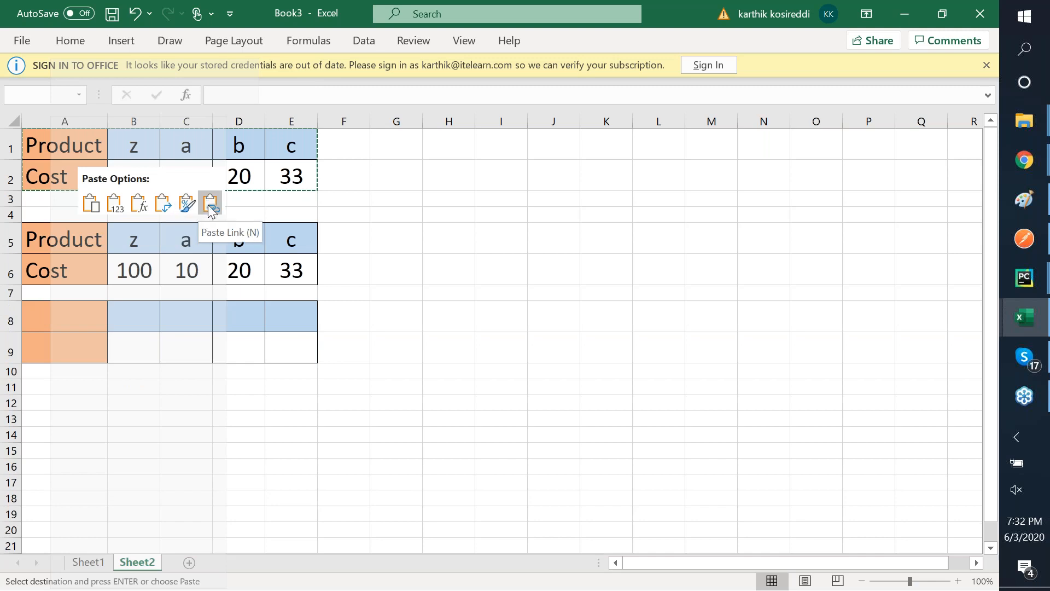
left_click(162, 204)
left_click(143, 199)
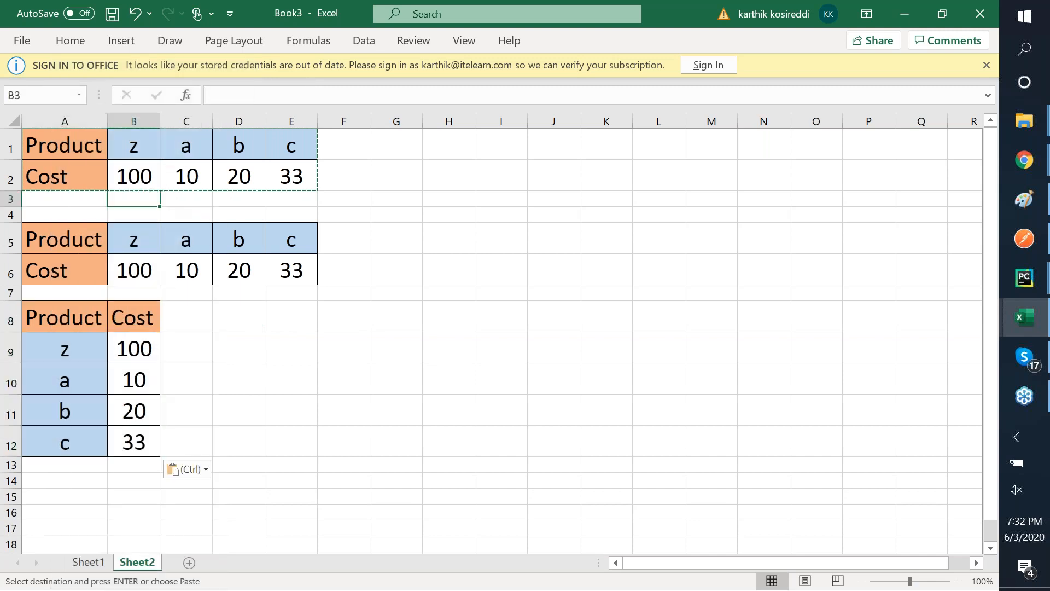
left_click(68, 465)
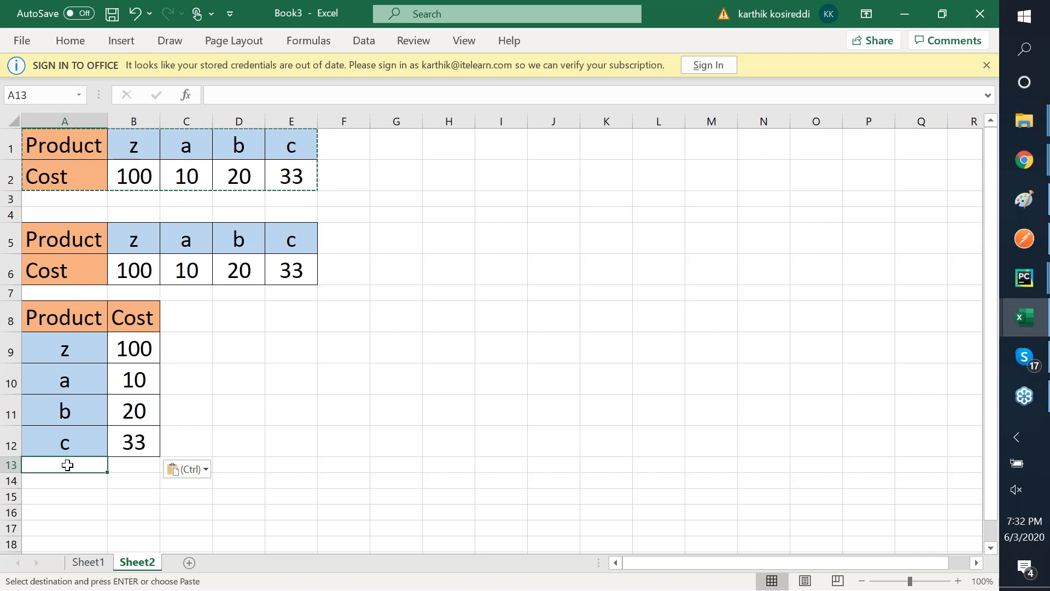
- Add product d with cost 12 below the transposed table, undoing a stray 'e' entry
type("d")
key("Tab")
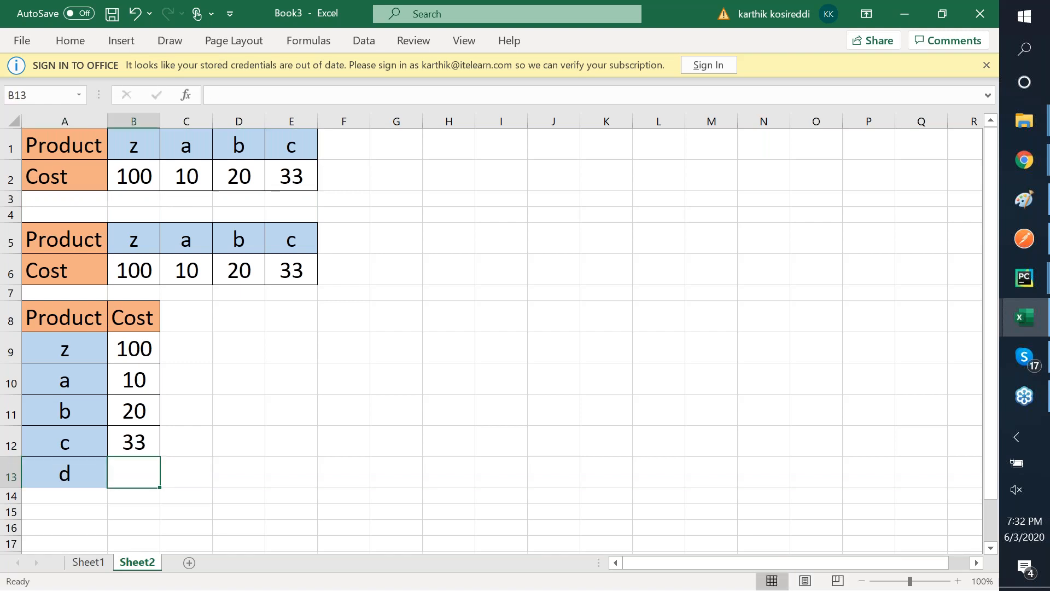
type("12")
key("Tab")
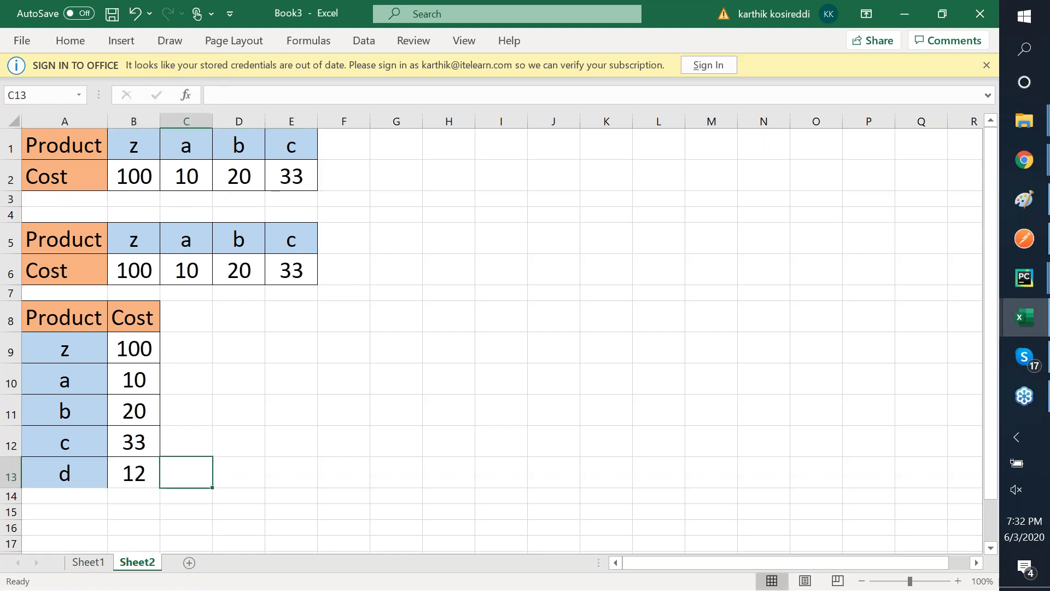
key("Up")
key("Up")
key("Down")
key("Down")
key("Down")
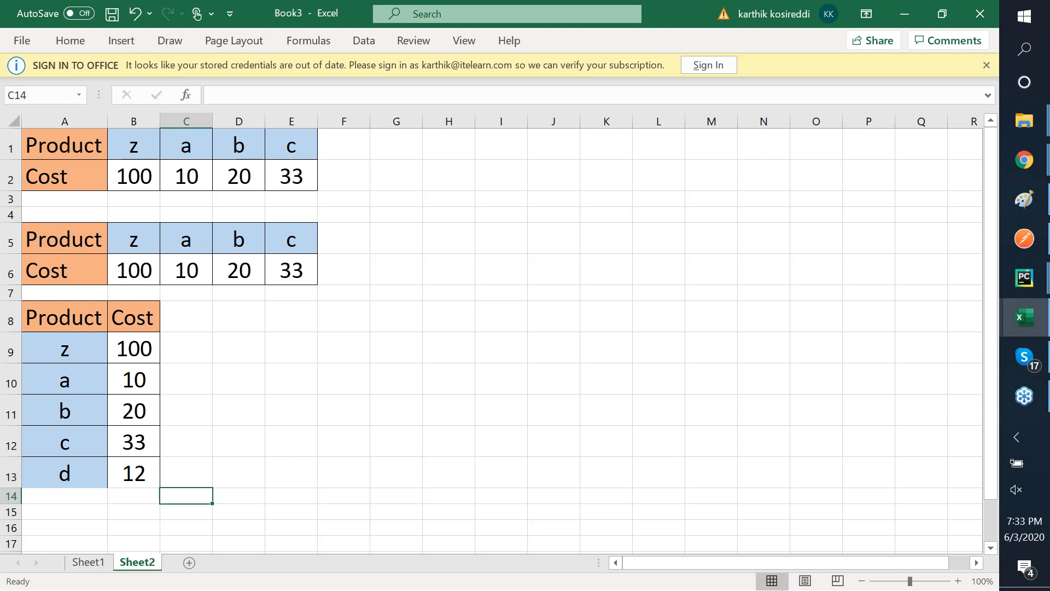
key("Left")
key("Left")
key("Down")
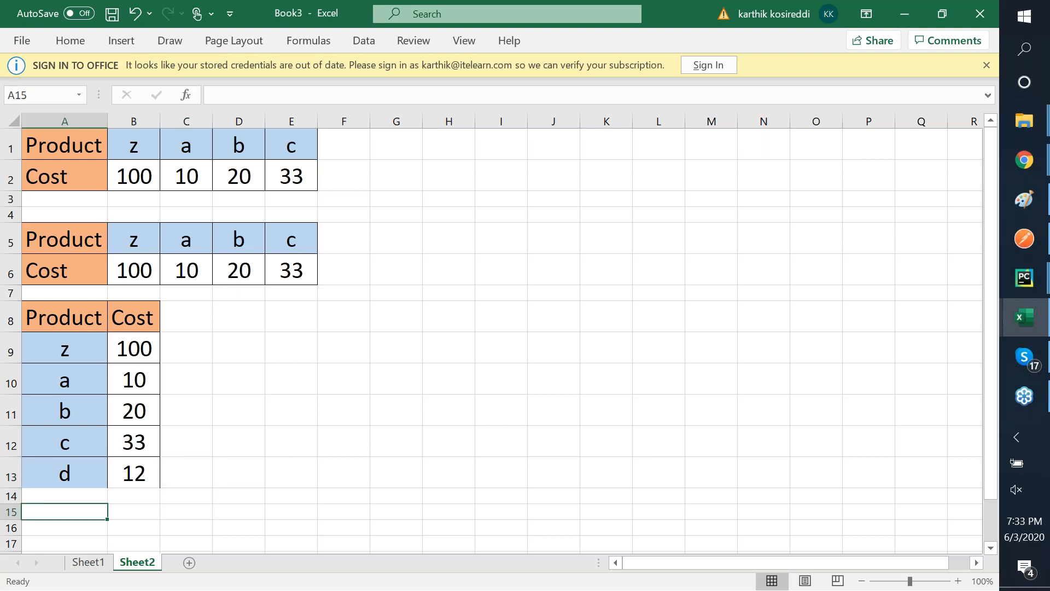
type("e")
key("Tab")
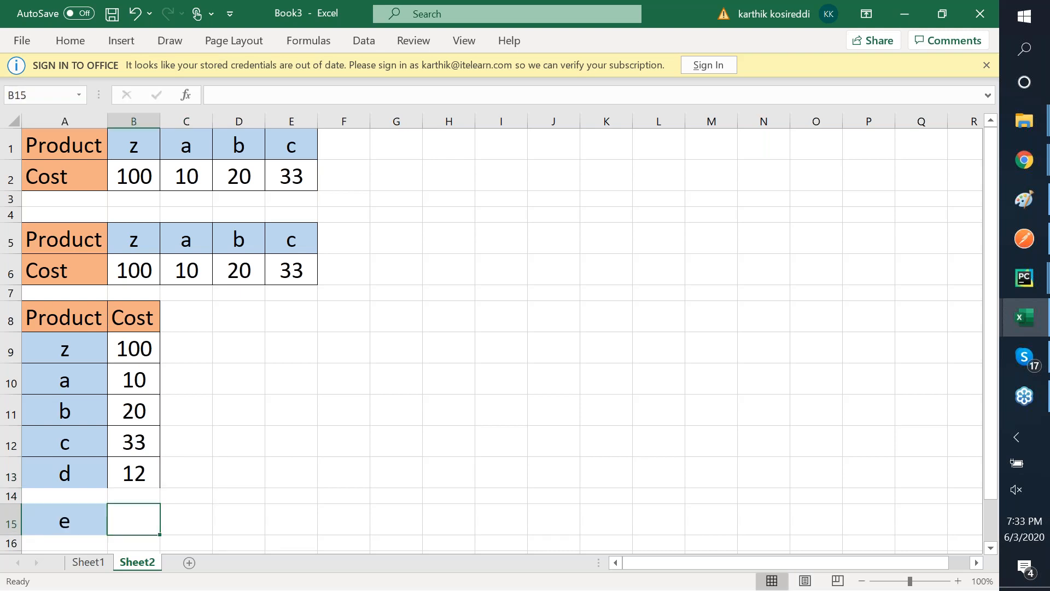
key("ctrl+z")
key("Up")
- Extend the rows 5–6 table with product k costing 35 in column F
left_click(347, 237)
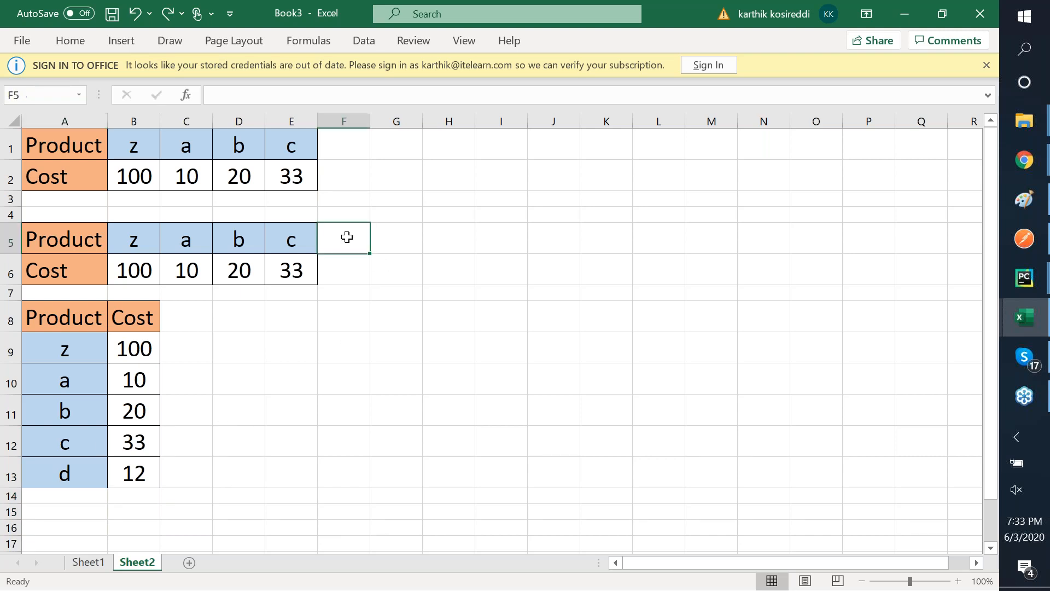
type("k")
key("Tab")
key("Return")
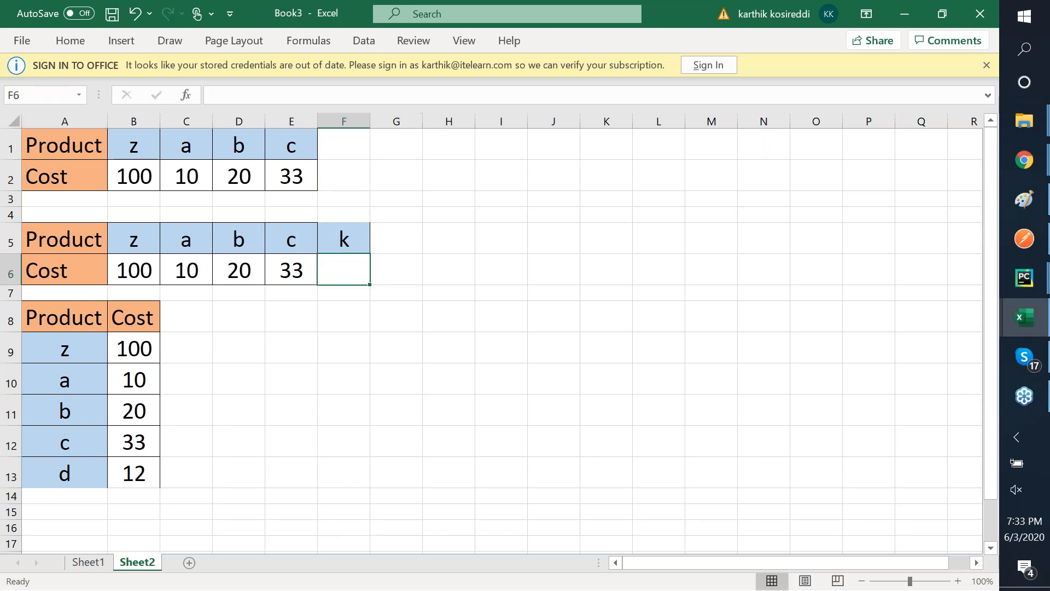
type("35")
key("Tab")
- Add product y with cost 21 in column G of the rows 5–6 table
key("Left")
key("Up")
key("Right")
type("y")
key("Tab")
key("Return")
type("21")
key("Tab")
key("Left")
key("Left")
key("Left")
key("Left")
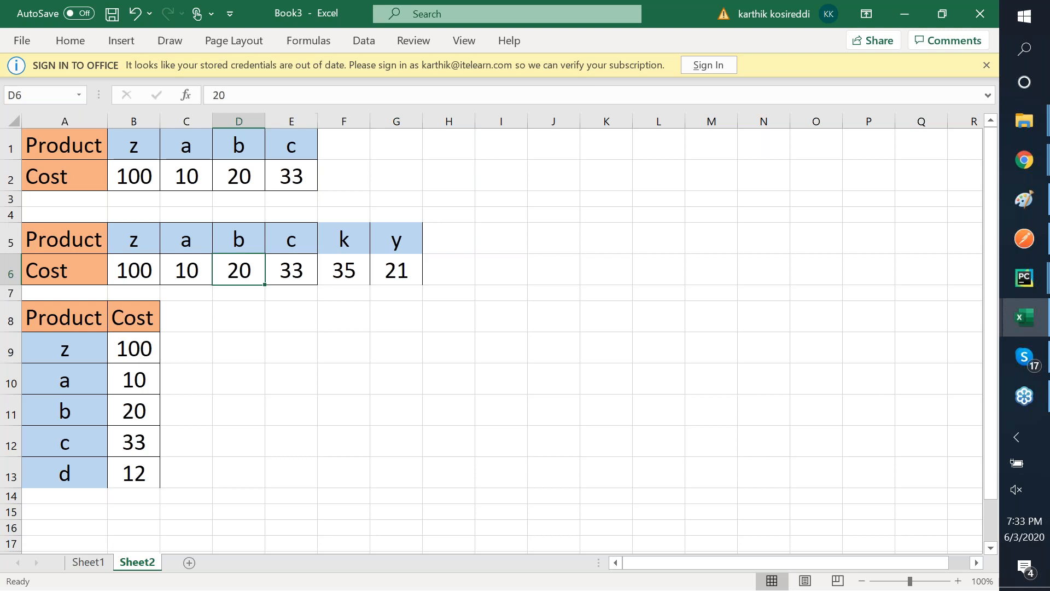
key("Left")
key("Left")
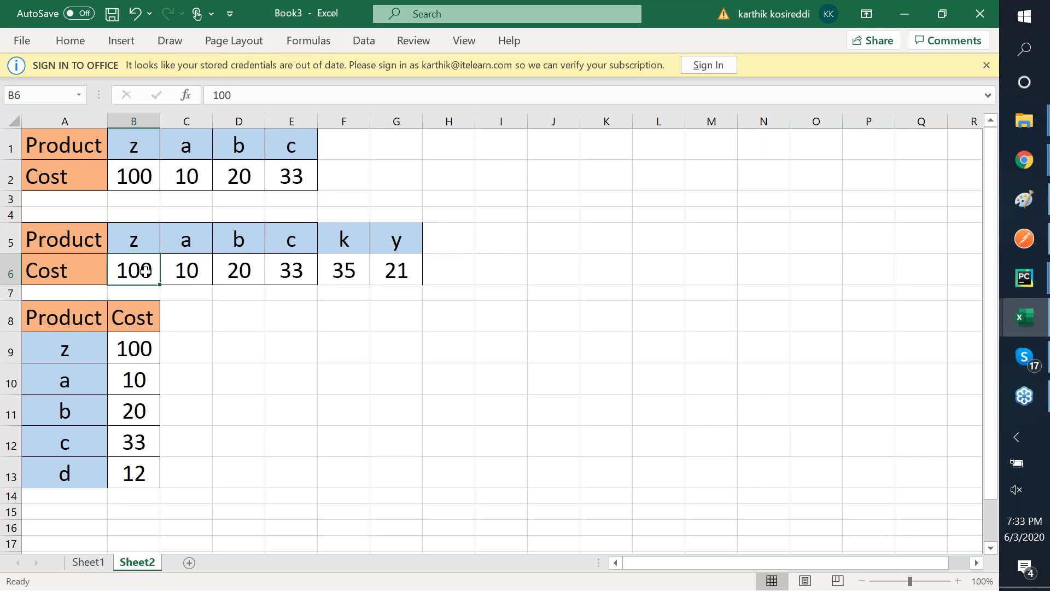
- Give cell B6 a dark grey fill with white text
left_click(407, 242)
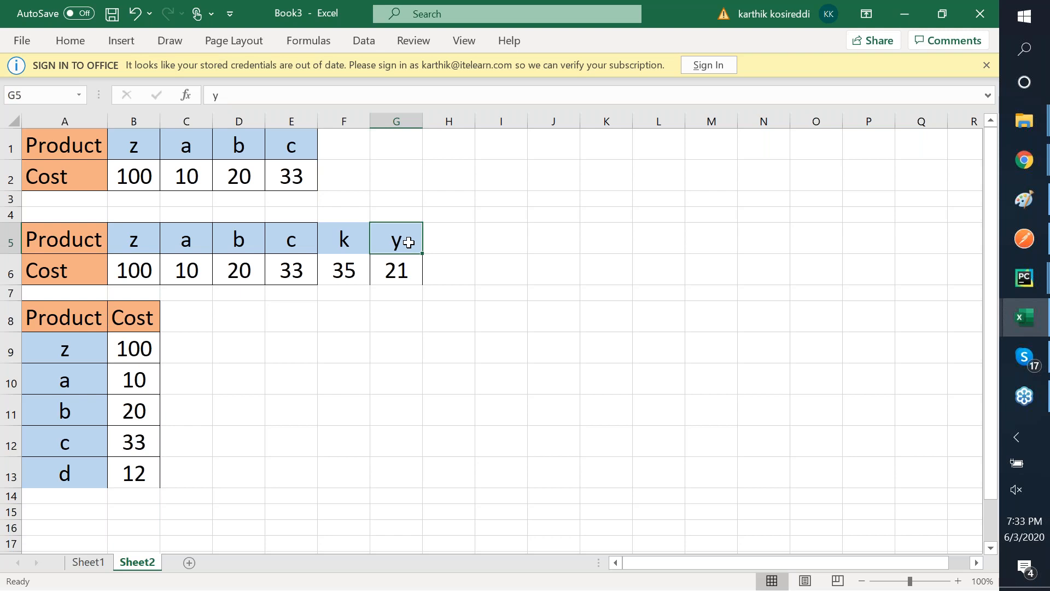
right_click(144, 266)
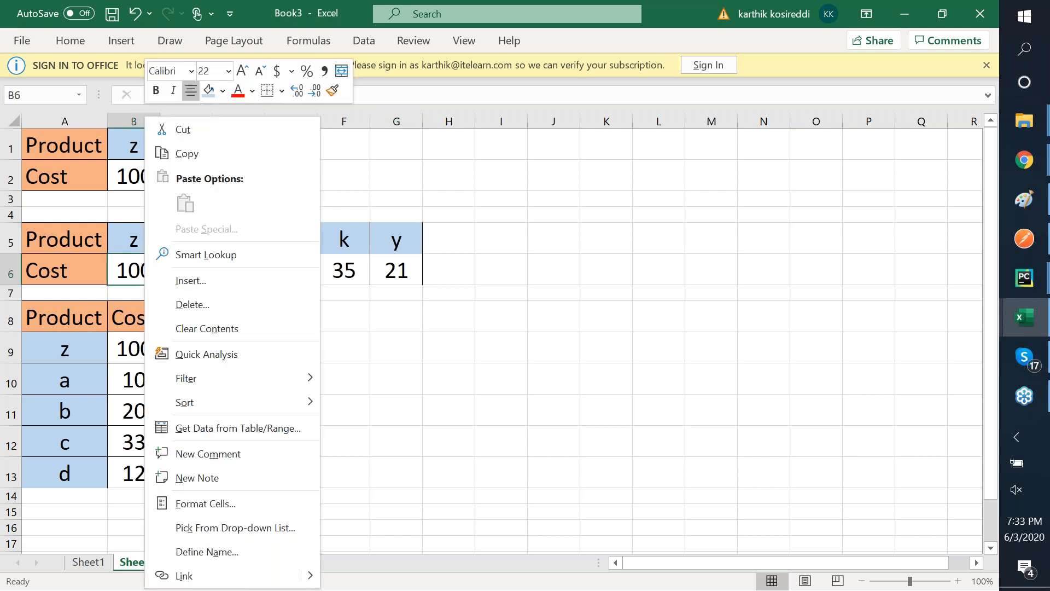
left_click(222, 91)
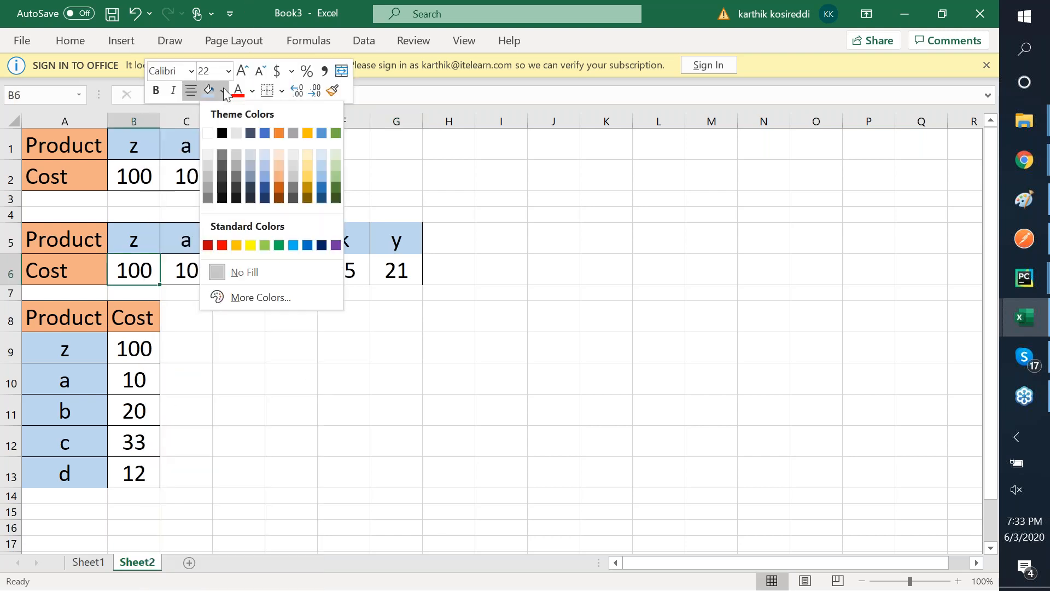
left_click(222, 166)
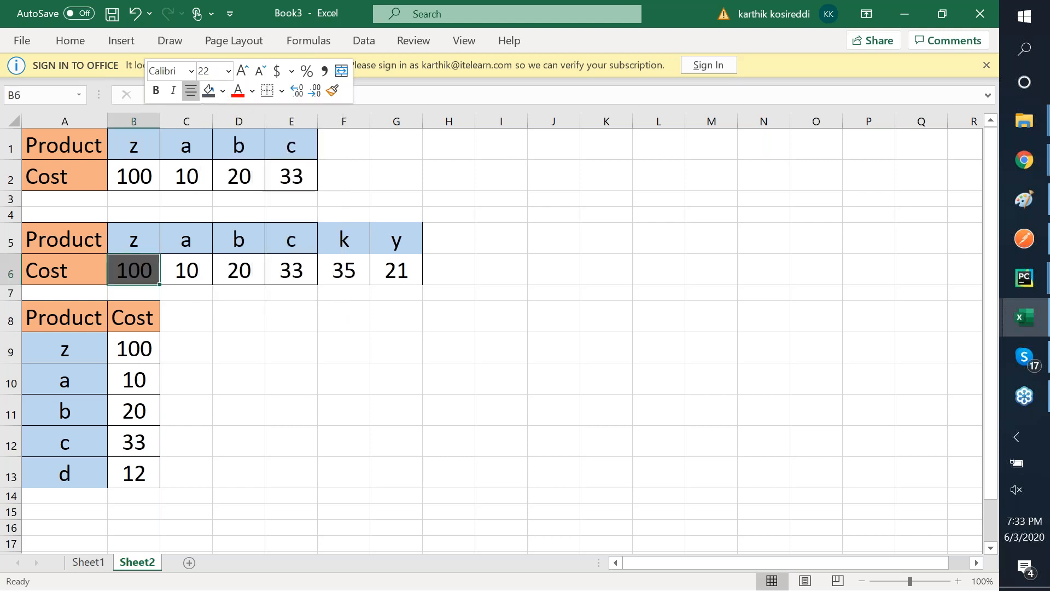
left_click(252, 91)
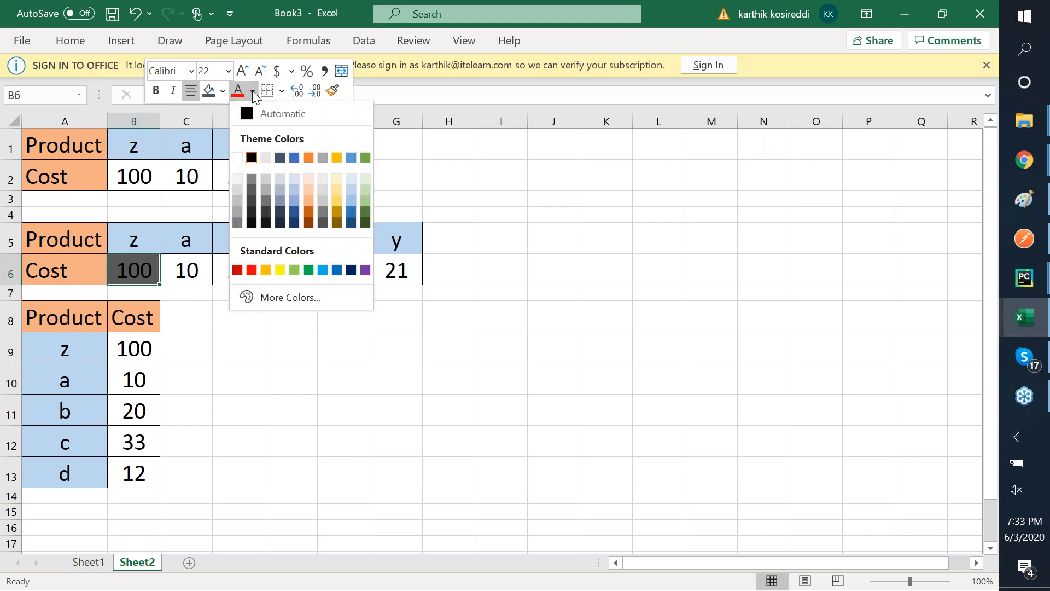
left_click(238, 179)
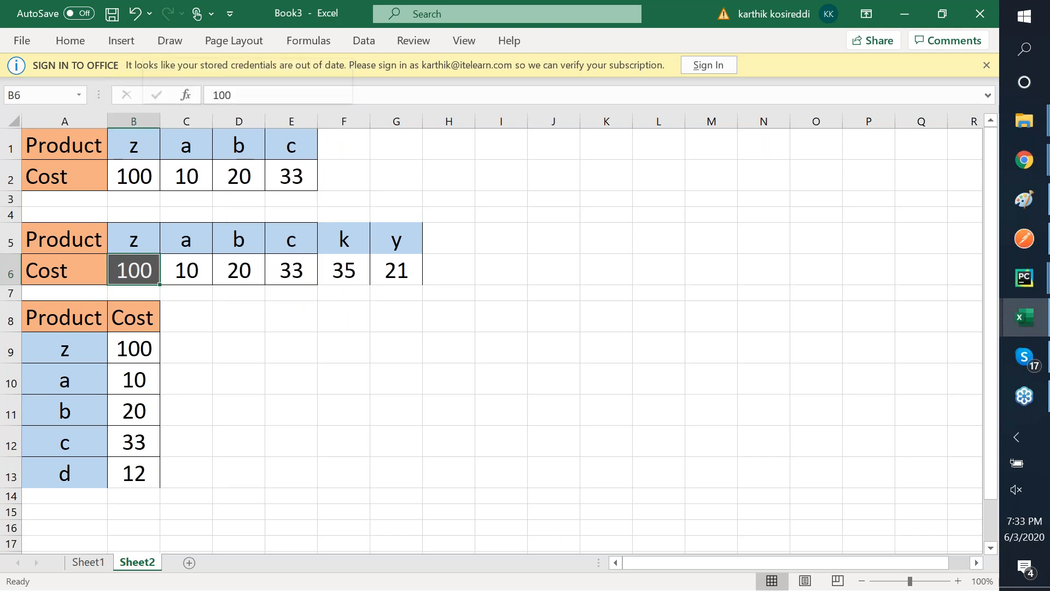
- Make the 100 in B6 italic and set its font to Arial
right_click(143, 268)
left_click(171, 91)
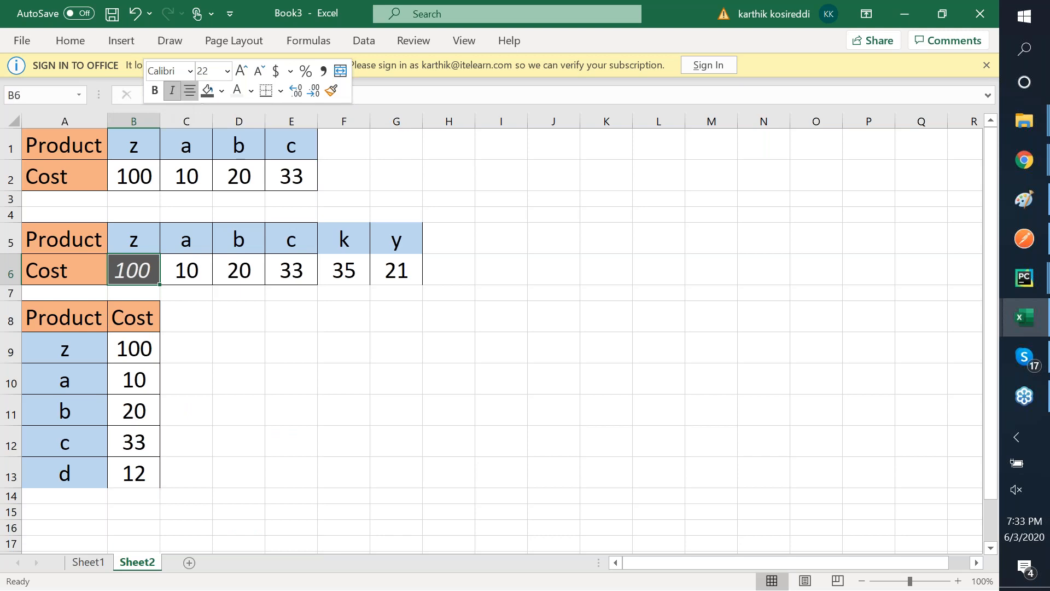
left_click(189, 70)
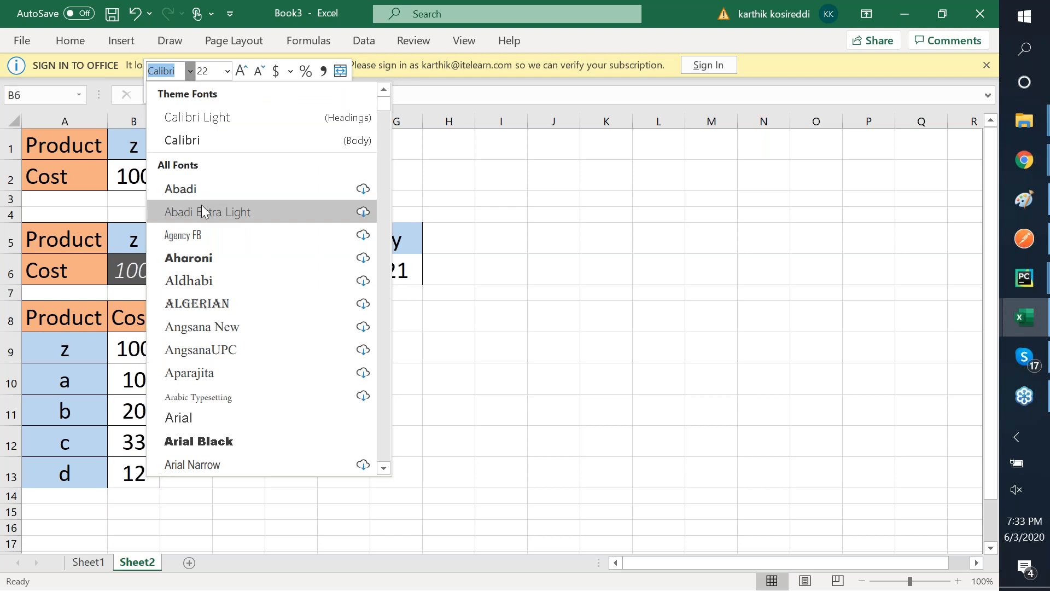
left_click(210, 417)
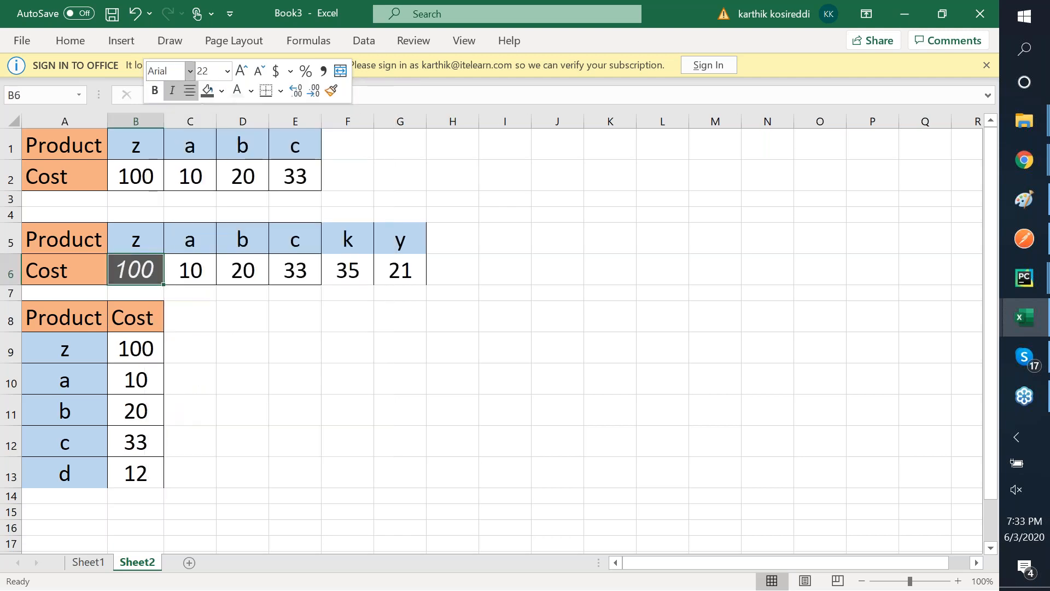
left_click(189, 409)
left_click(151, 265)
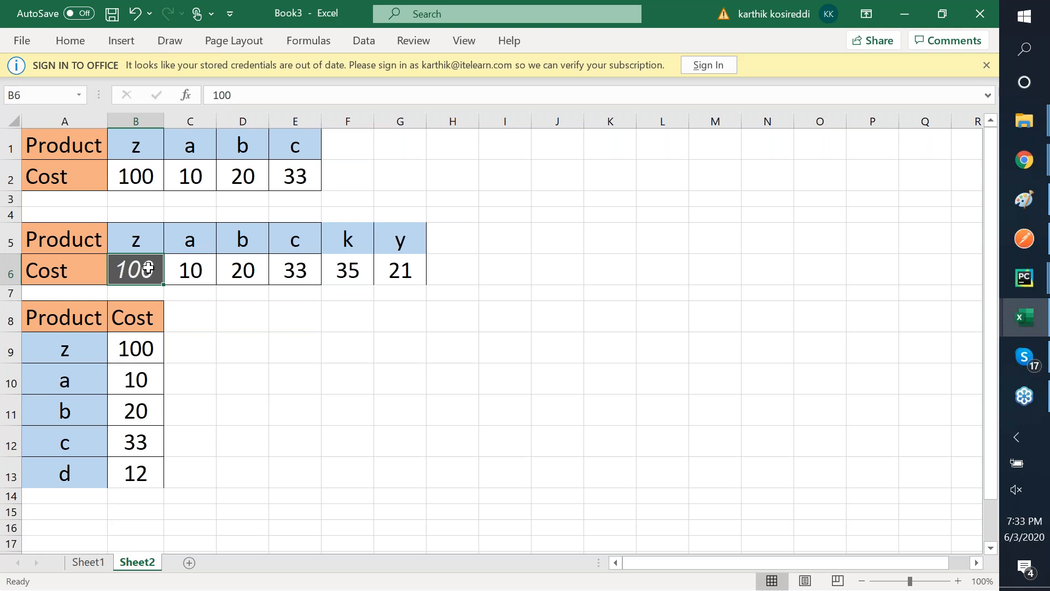
- Use Format Painter to copy B6's dark grey, white italic Arial look onto C6:G6
left_click(71, 43)
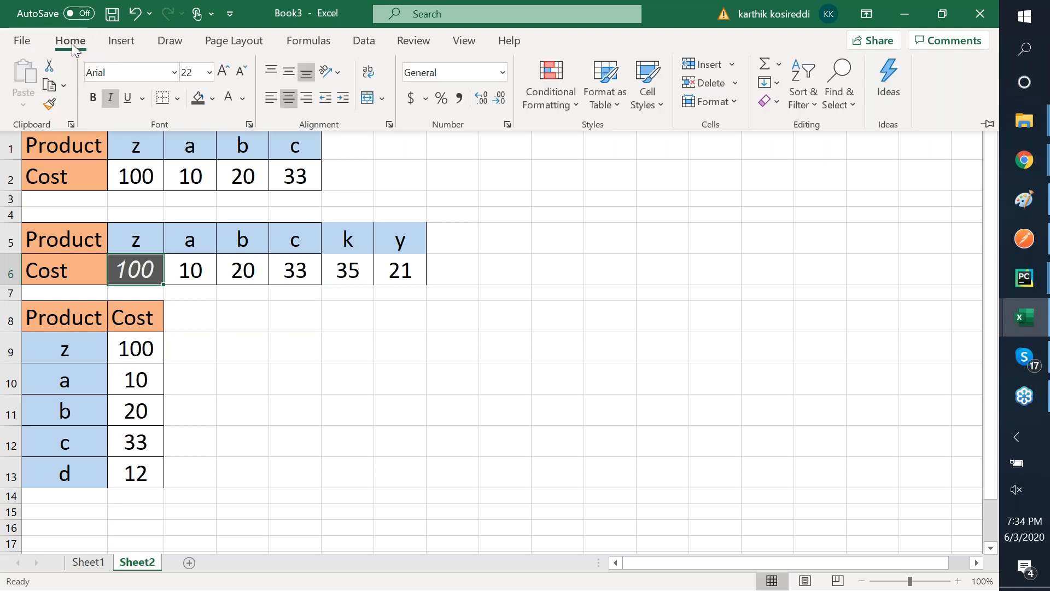
left_click(49, 110)
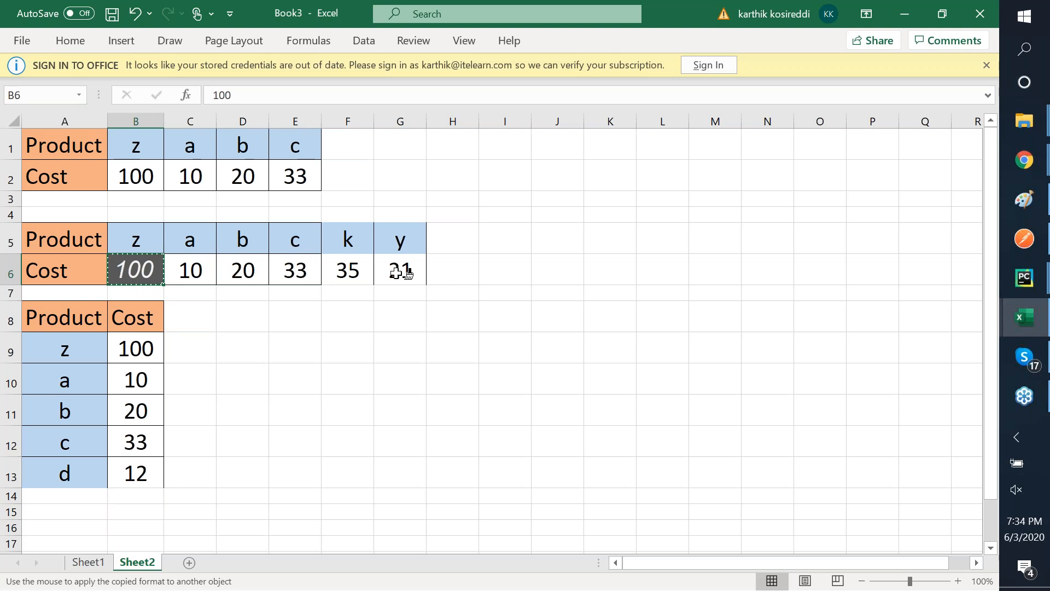
left_click(196, 270)
left_click_drag(195, 271, 402, 269)
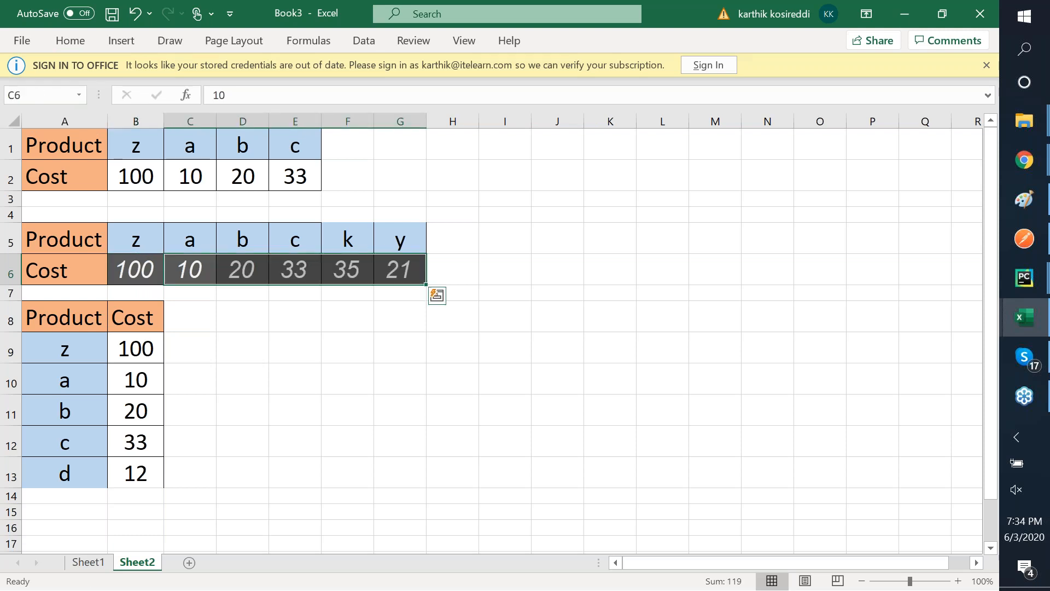
left_click(265, 320)
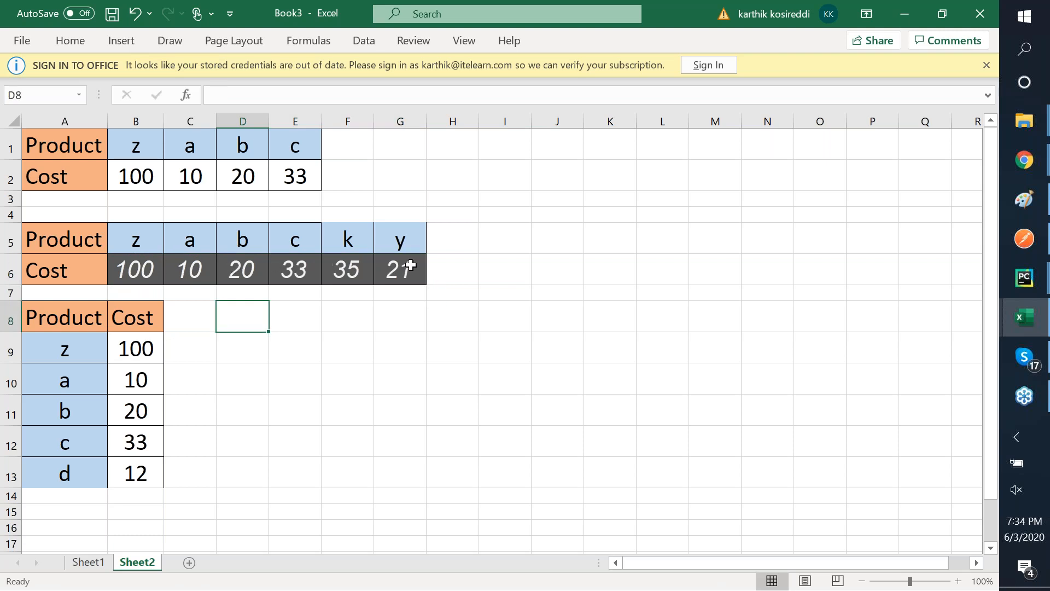
left_click(134, 354)
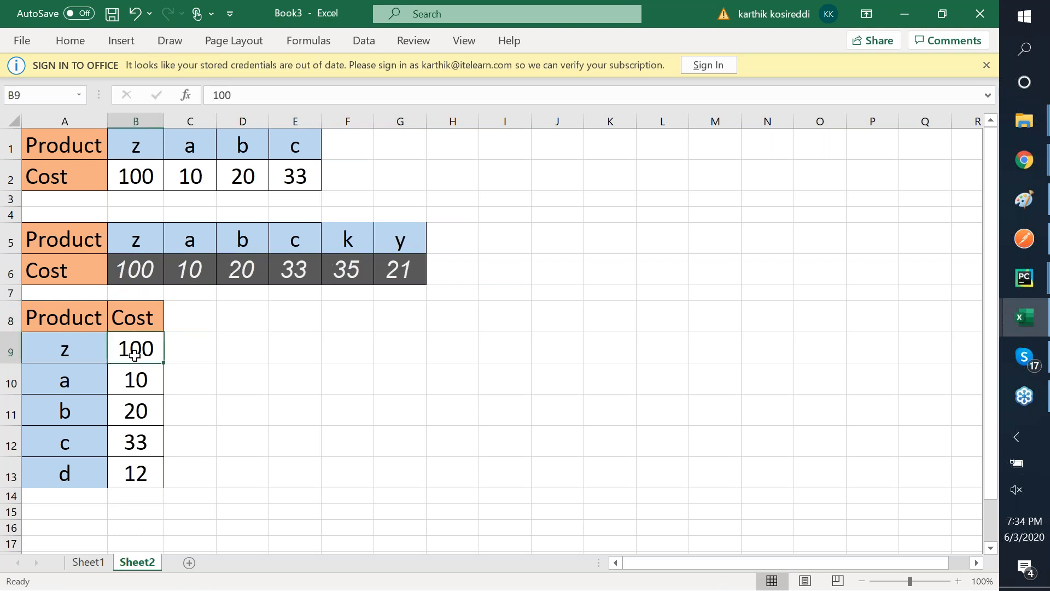
- Shrink B9's font to 14 and give it white text on a dark orange fill
right_click(135, 354)
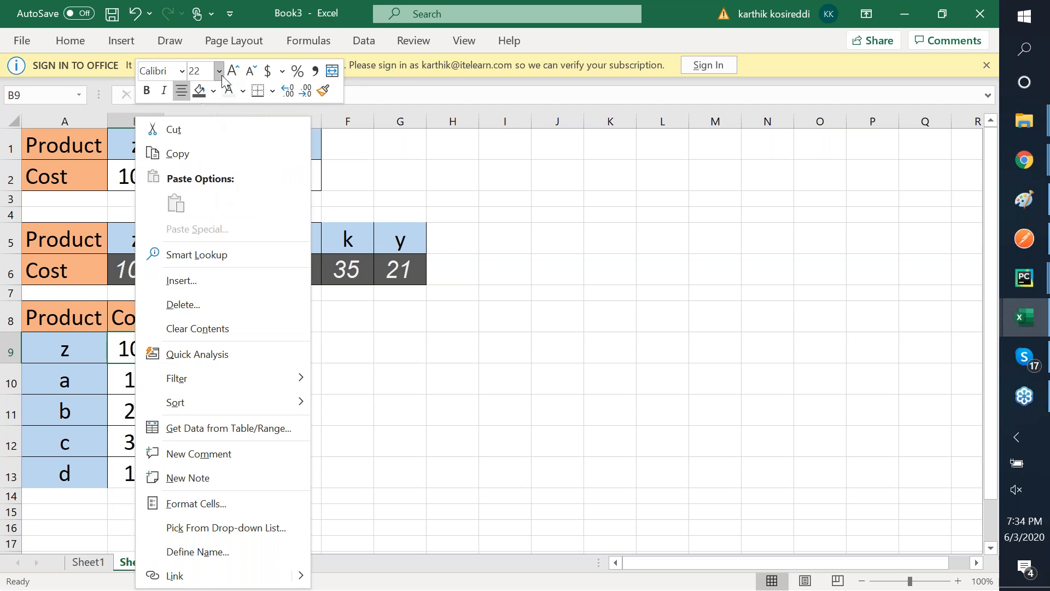
left_click(252, 72)
left_click(251, 71)
left_click(251, 71)
left_click(251, 72)
left_click(214, 90)
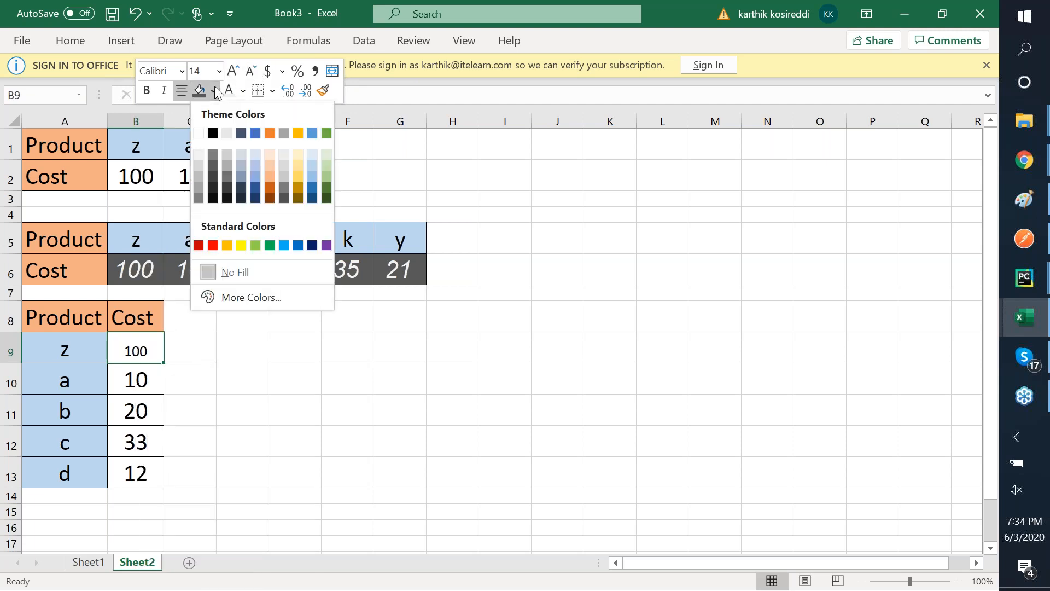
left_click(271, 186)
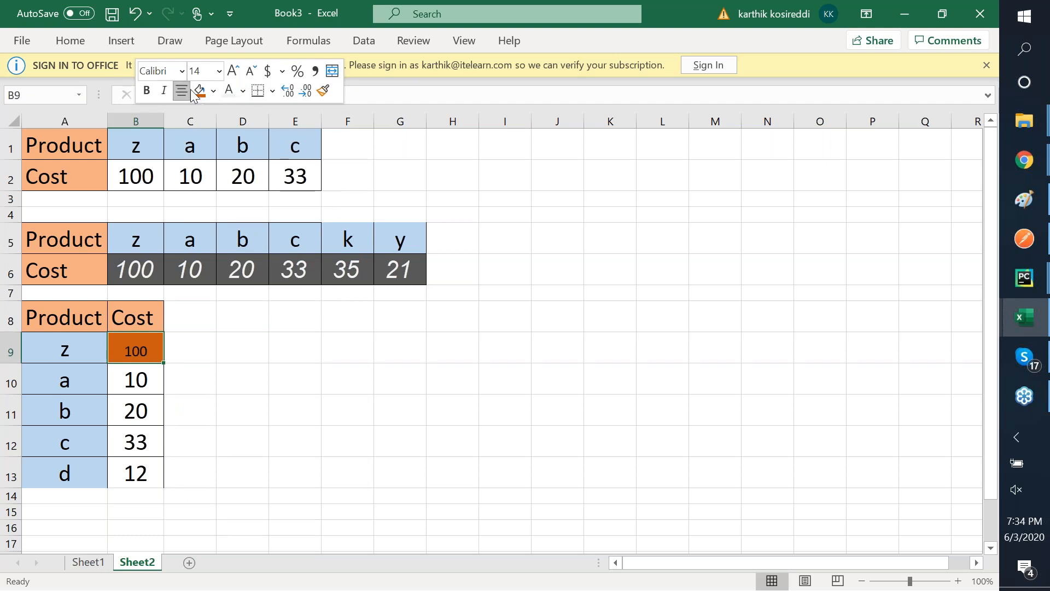
left_click(227, 87)
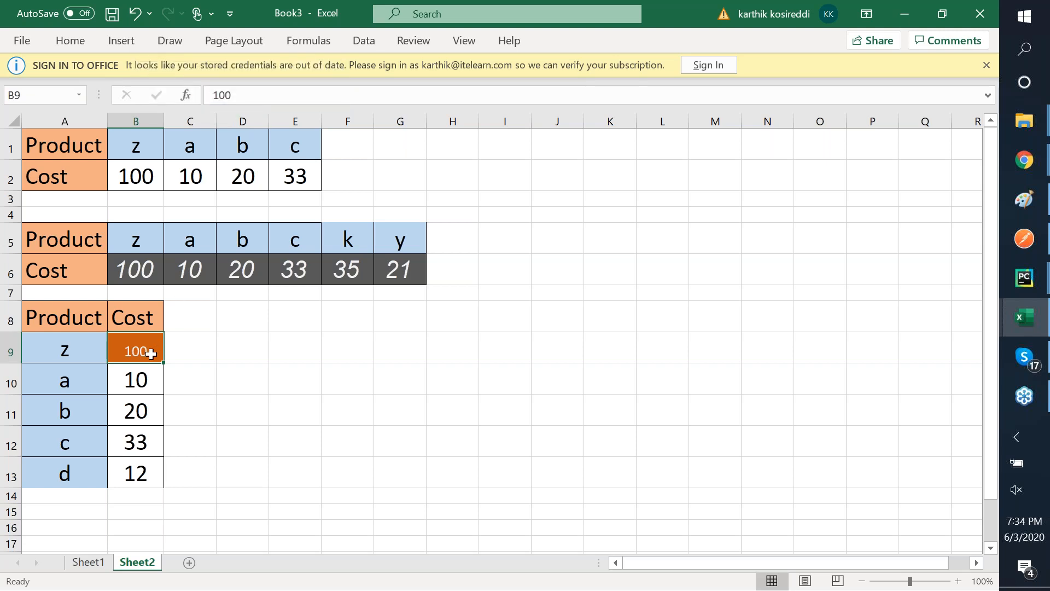
left_click(186, 351)
key("Left")
left_click(70, 41)
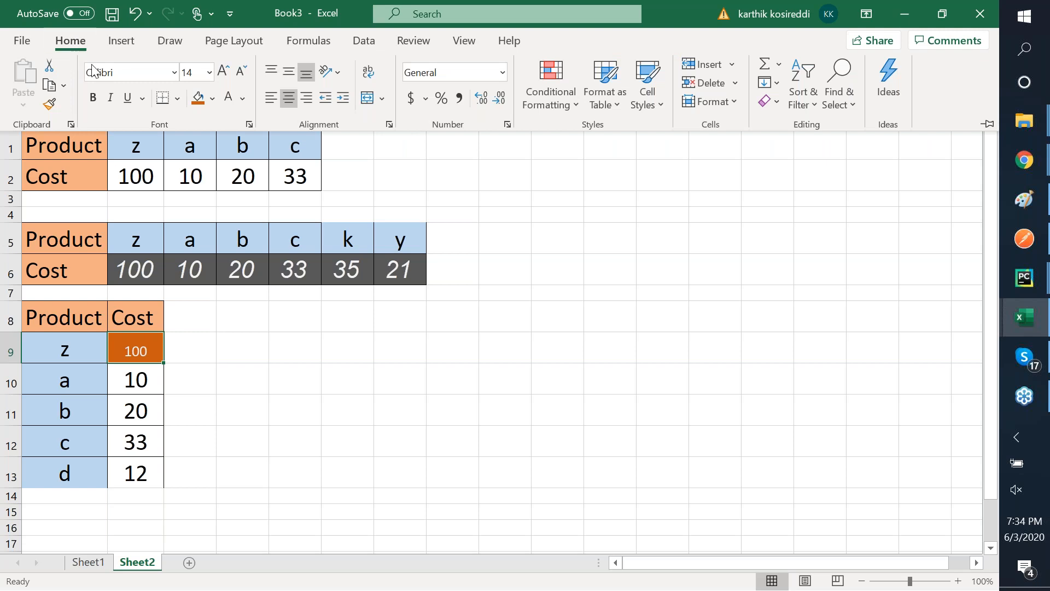
- Paint B9's dark orange fill and small white text onto costs B10:B13 with Format Painter
left_click(51, 104)
left_click(142, 374)
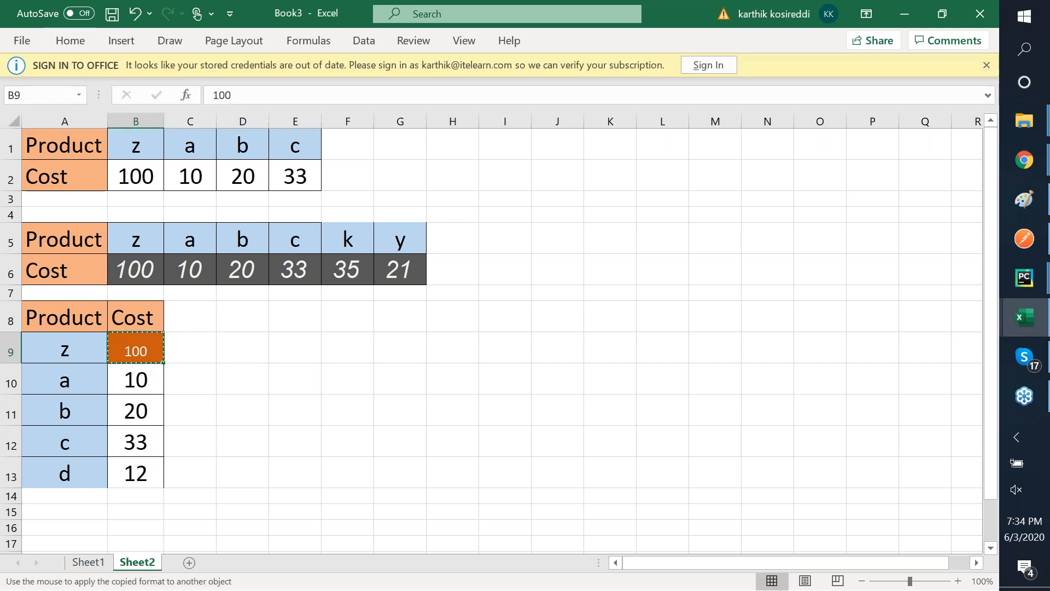
left_click_drag(140, 375, 134, 469)
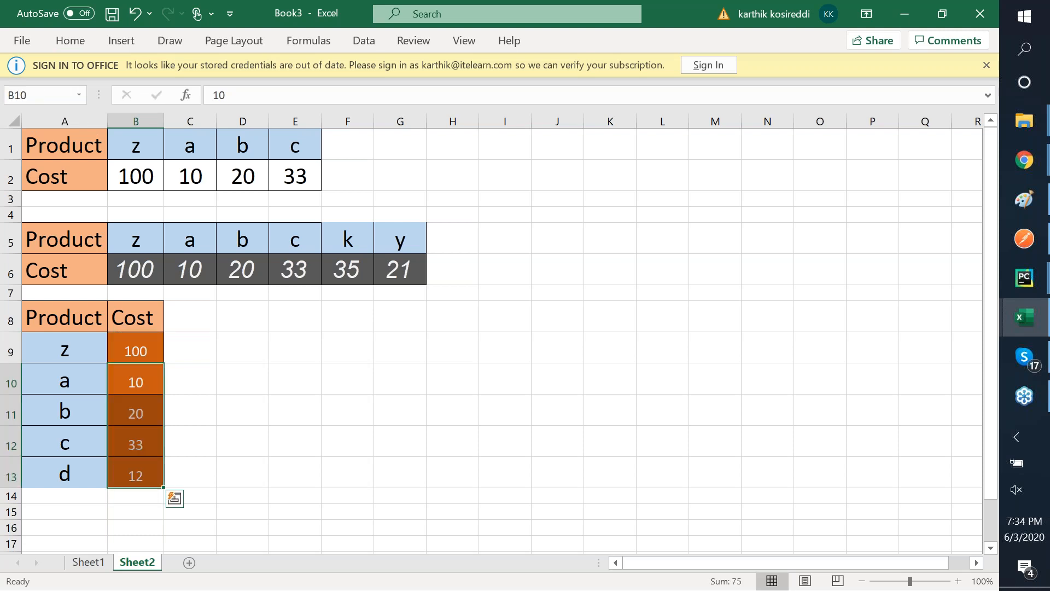
left_click(225, 317)
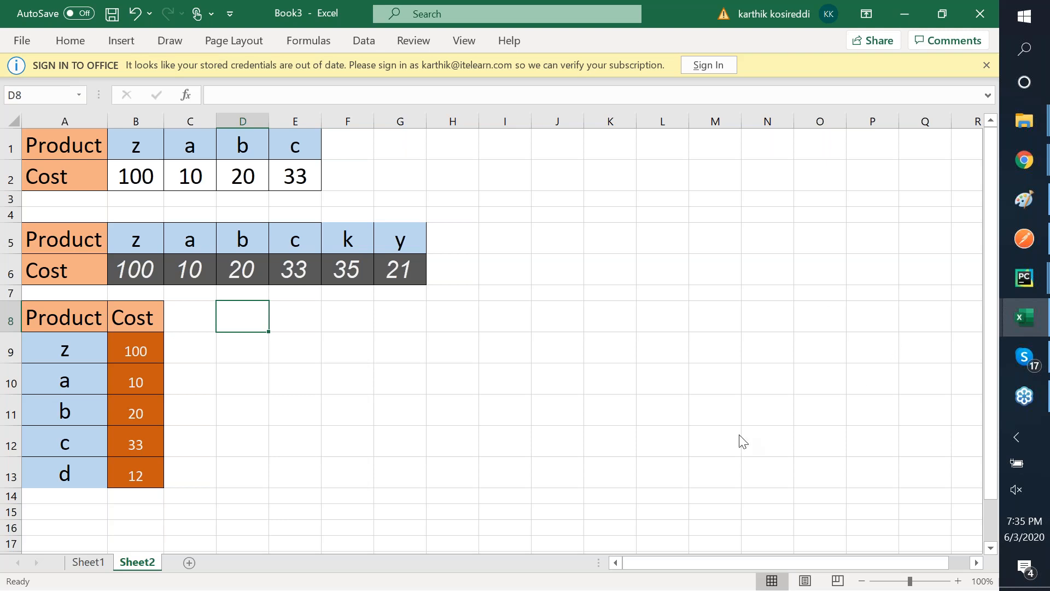
left_click(759, 337)
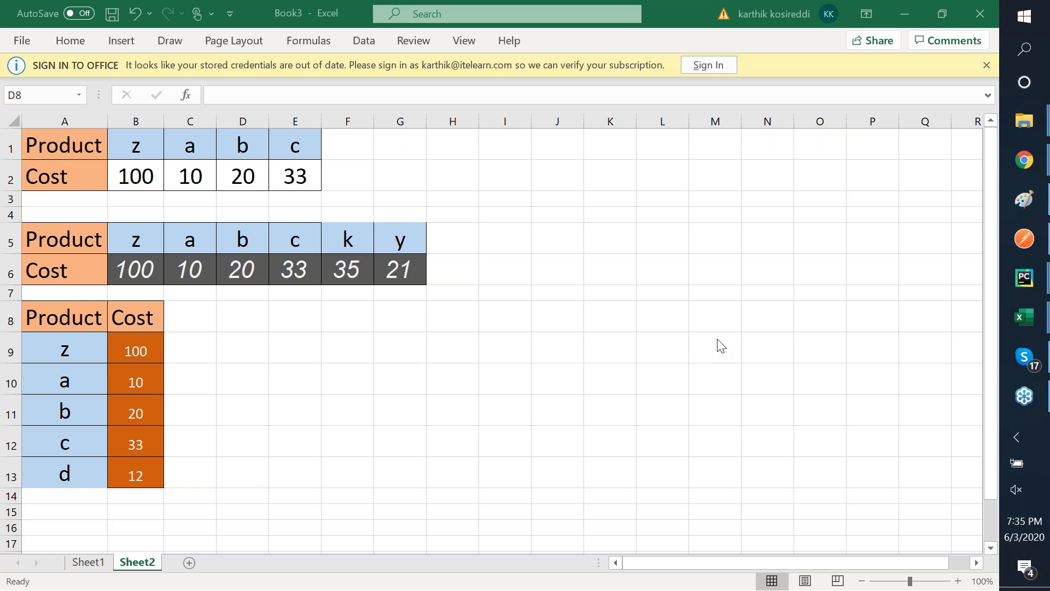
left_click(322, 351)
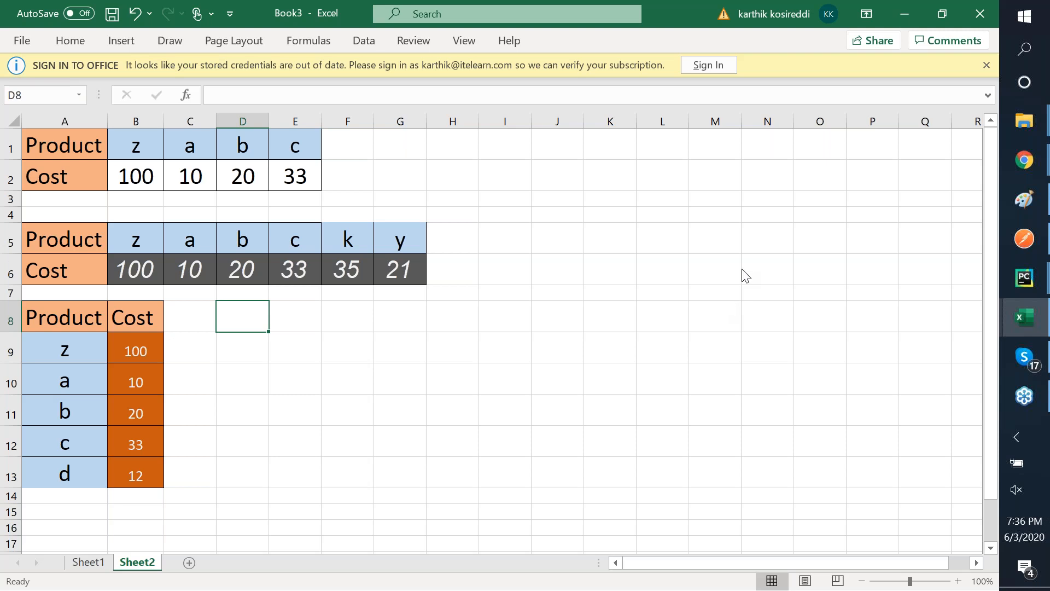
left_click(810, 104)
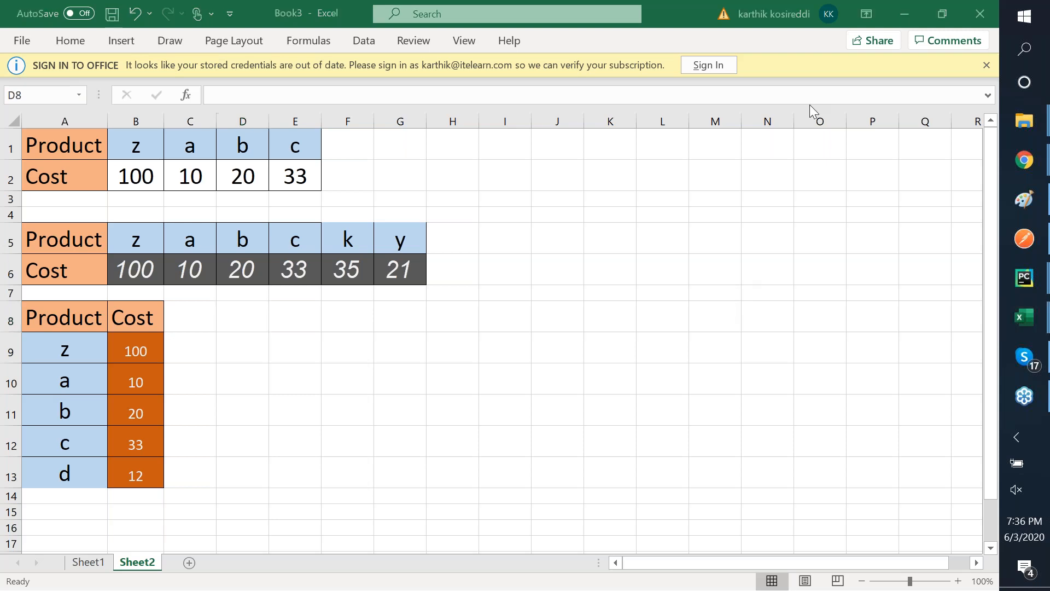